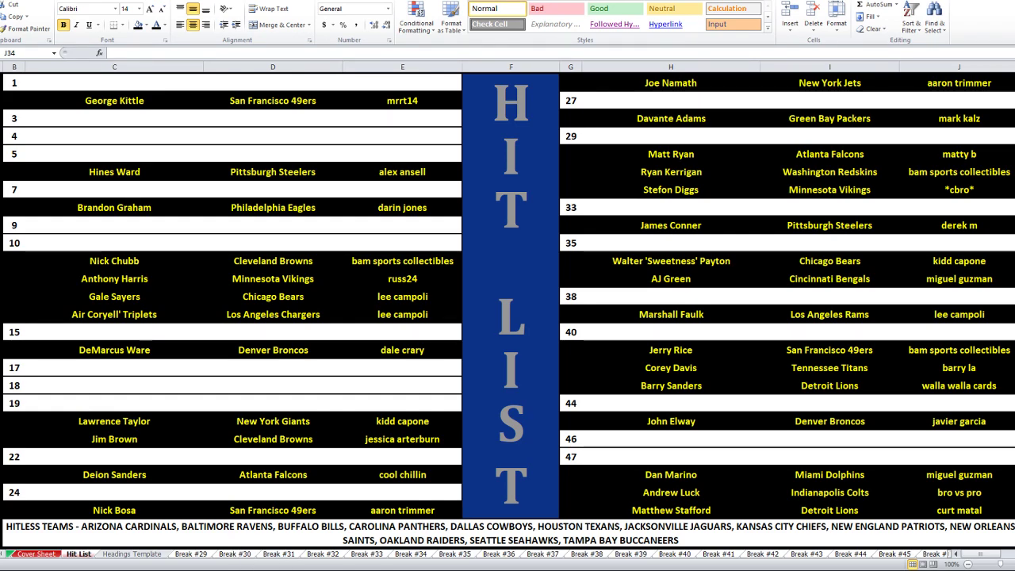
On the Break #29 sheet, set the header to '$10 Per Team' and 'Random Teams, Trade, Break'.
left_click(206, 554)
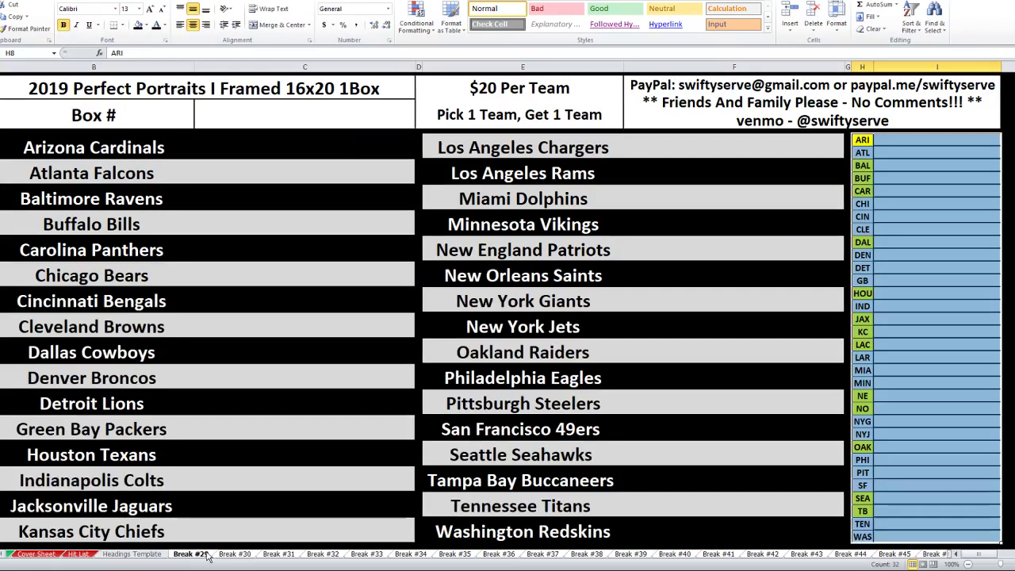
left_click(544, 90)
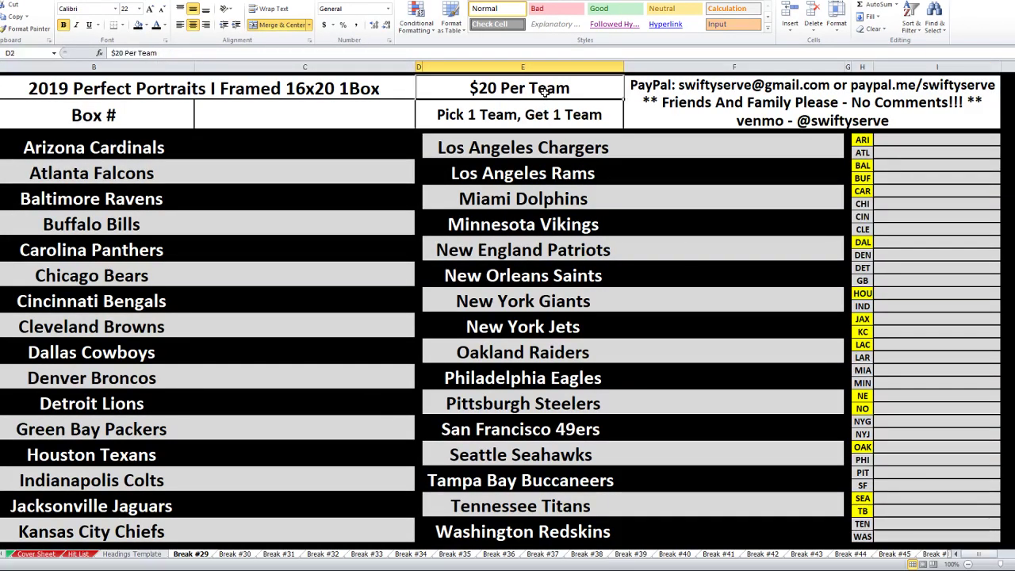
type("$10 Per Team")
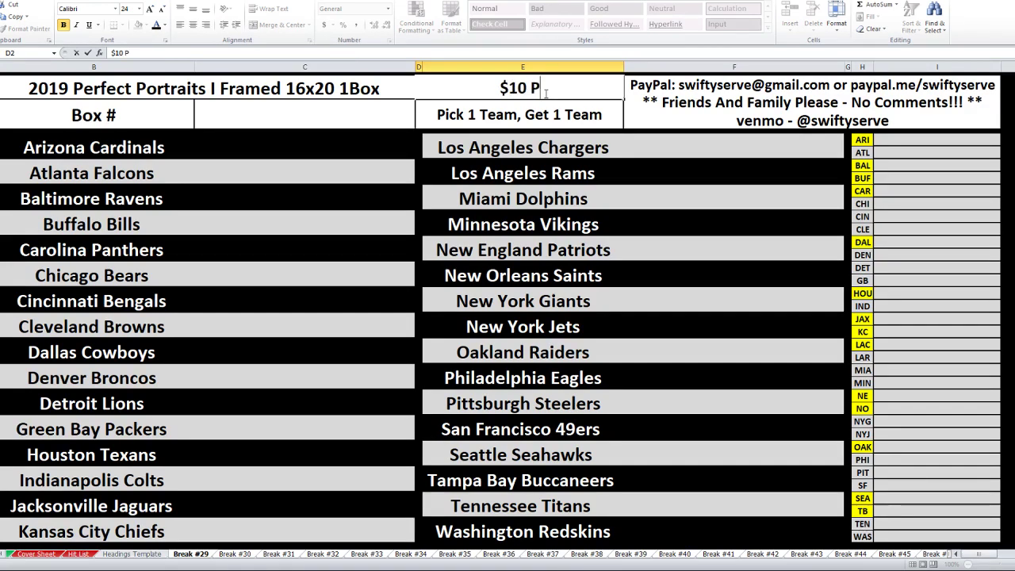
key("Return")
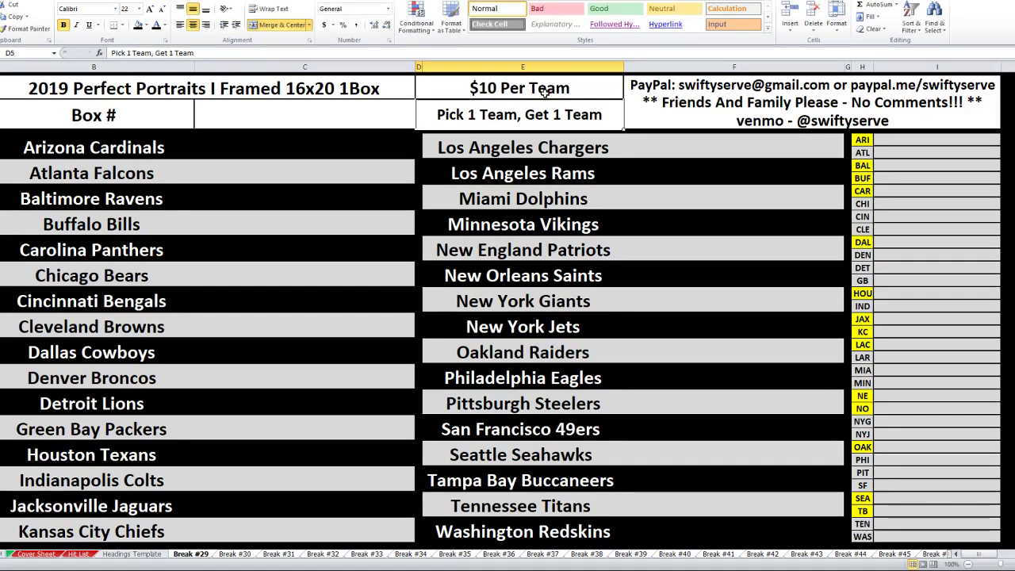
type("Random Teams, Trade, Break")
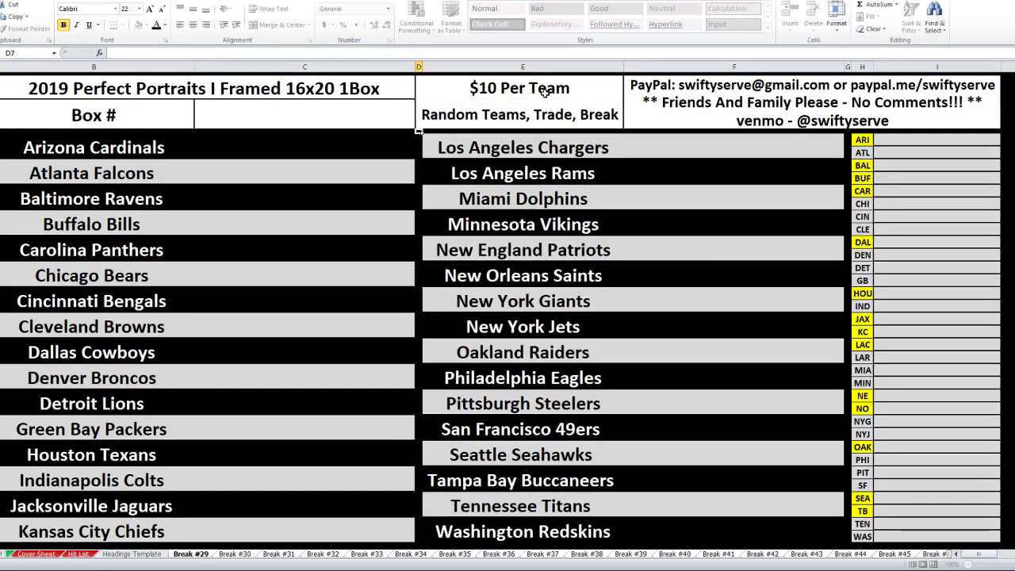
key("Return")
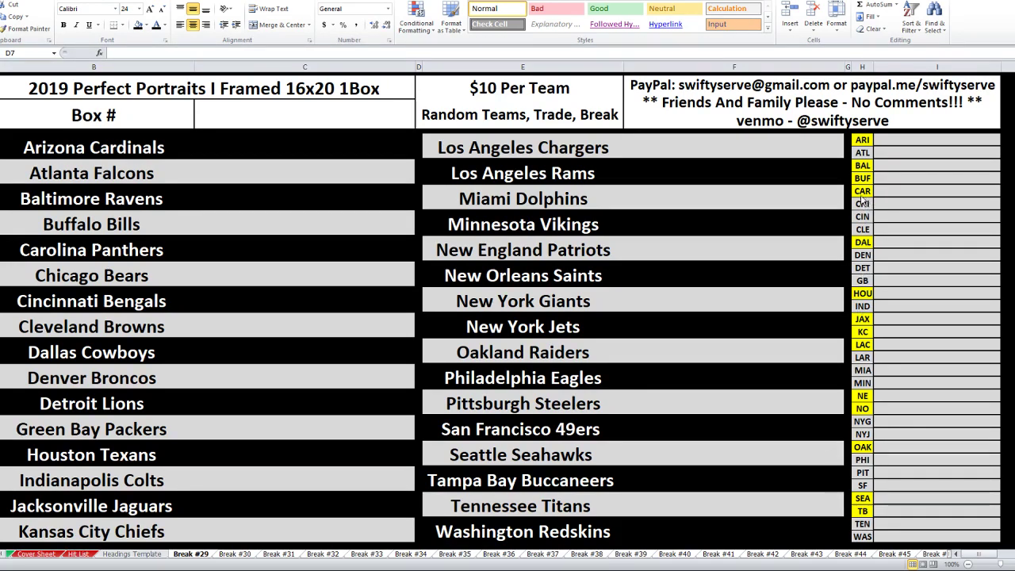
left_click(920, 144)
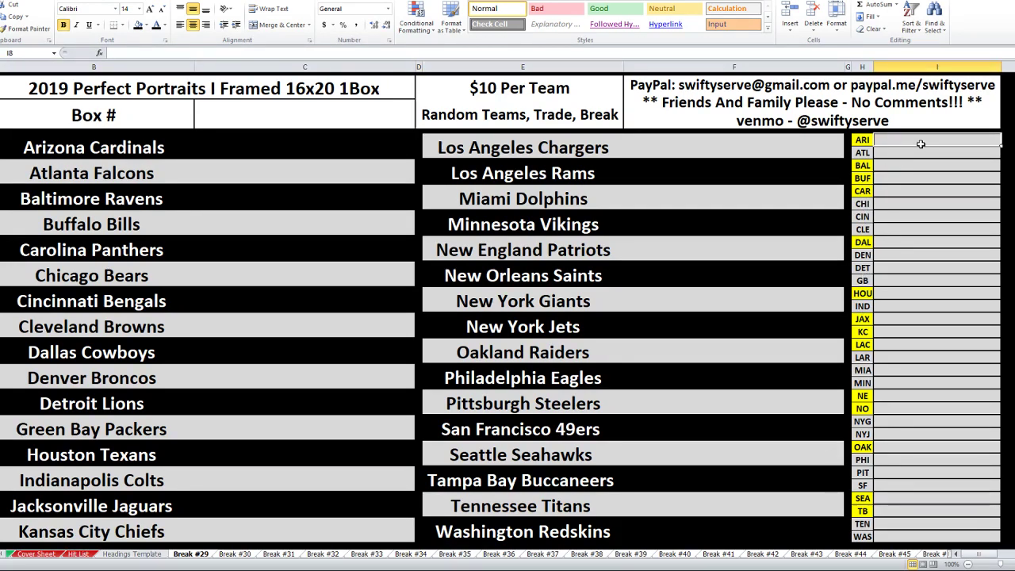
Enter buyer names for Arizona, Atlanta and Baltimore, reusing the Atlanta buyer for Baltimore.
key("Return")
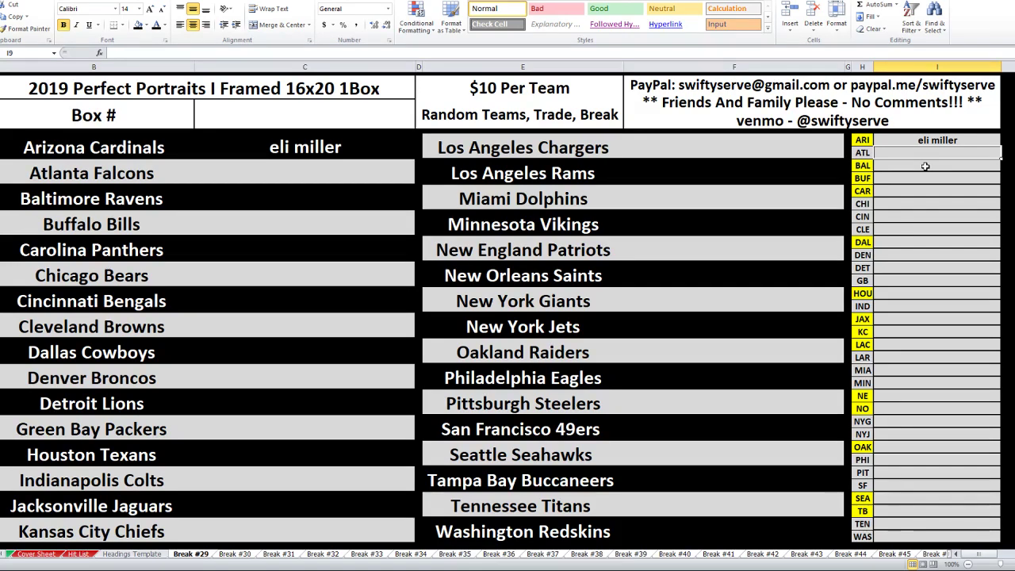
type("yoda-t007")
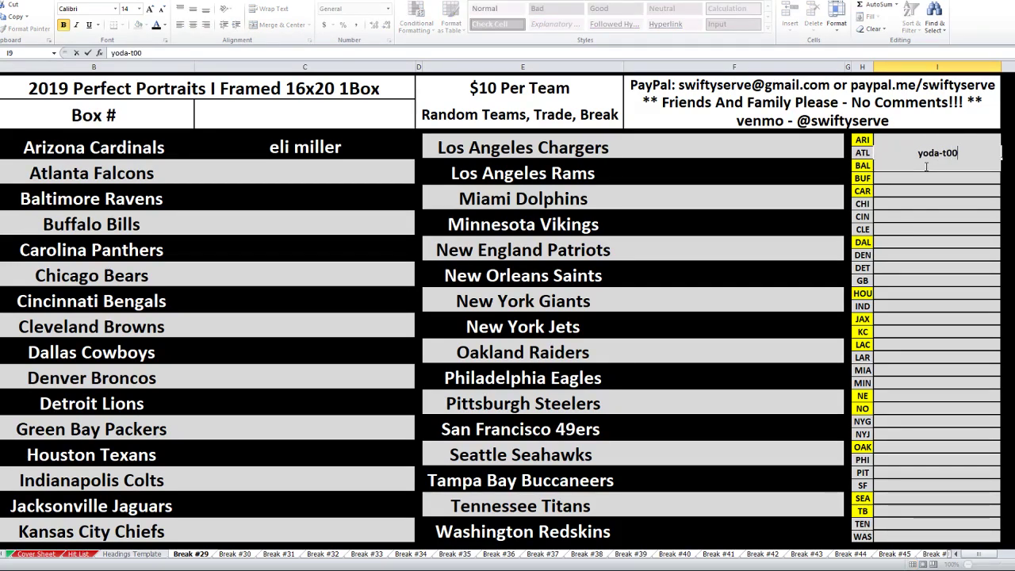
key("Return")
type("y")
key("Return")
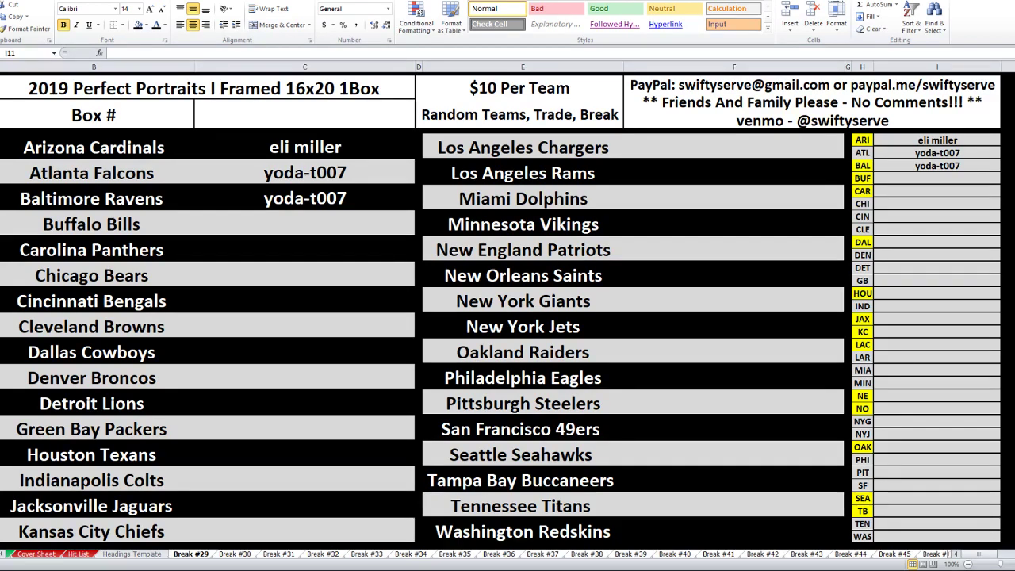
Enter buyers for Buffalo, Carolina and Chicago, correcting the misspelled Chicago buyer name.
left_click(955, 179)
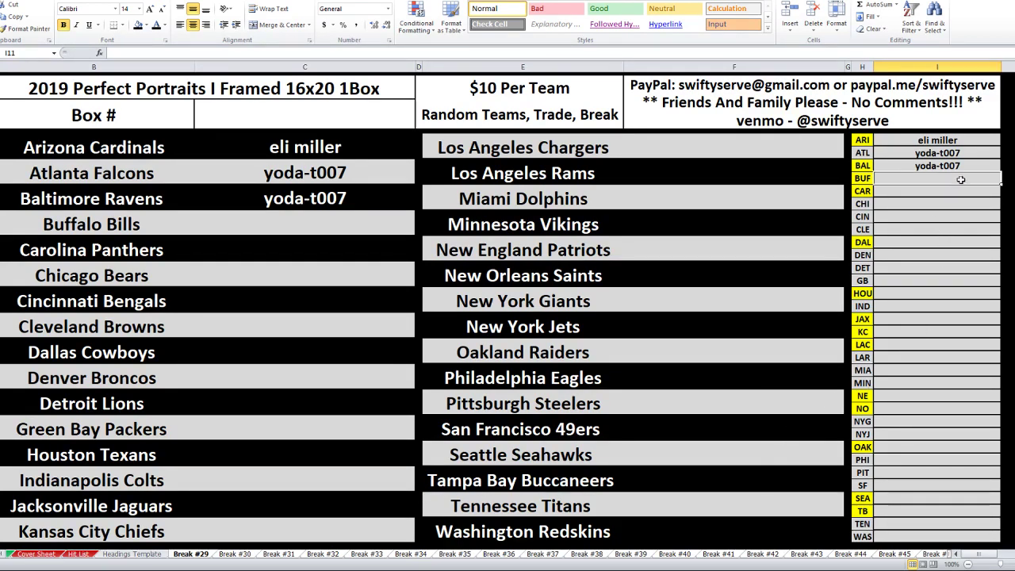
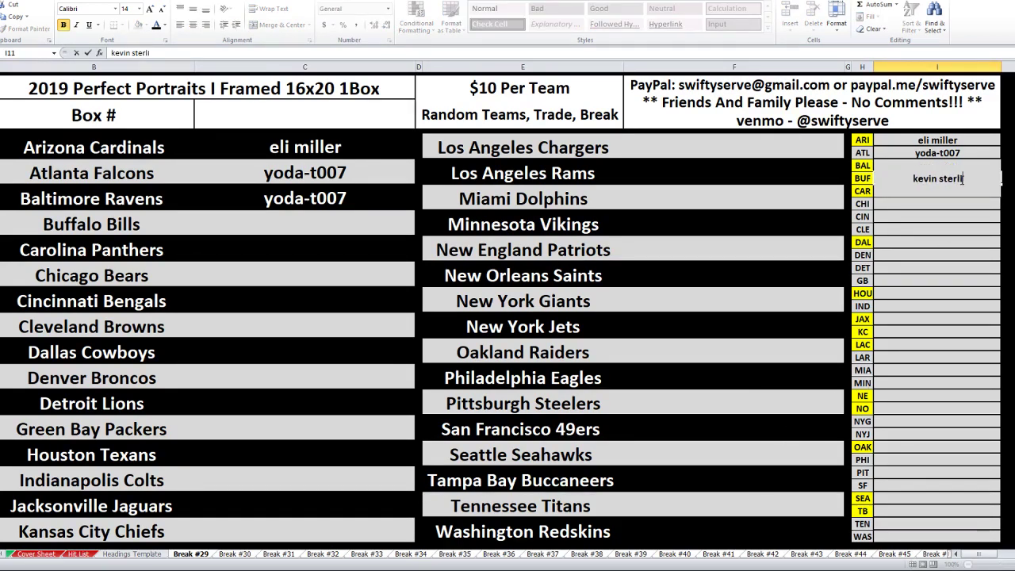
key("Return")
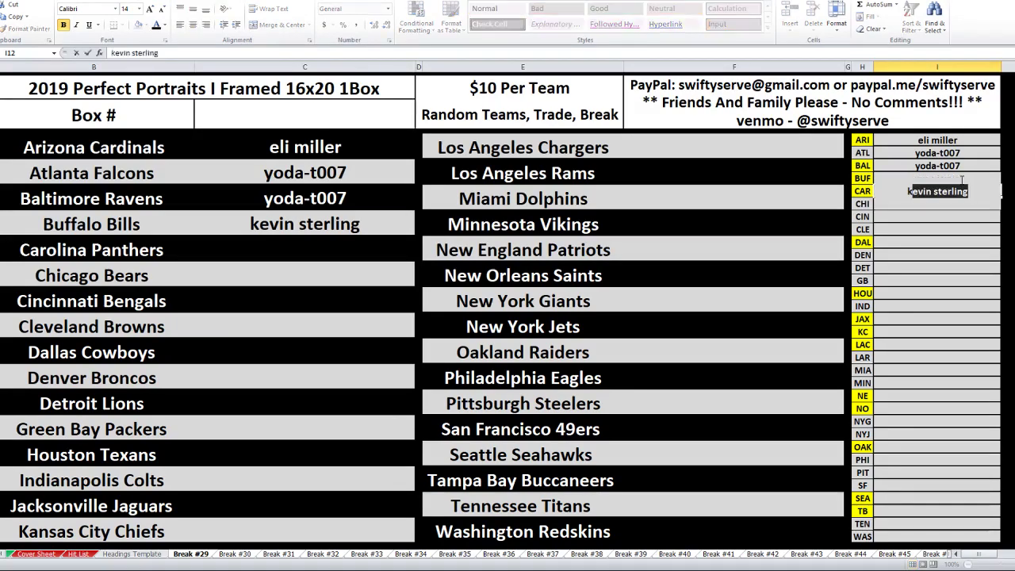
key("Return")
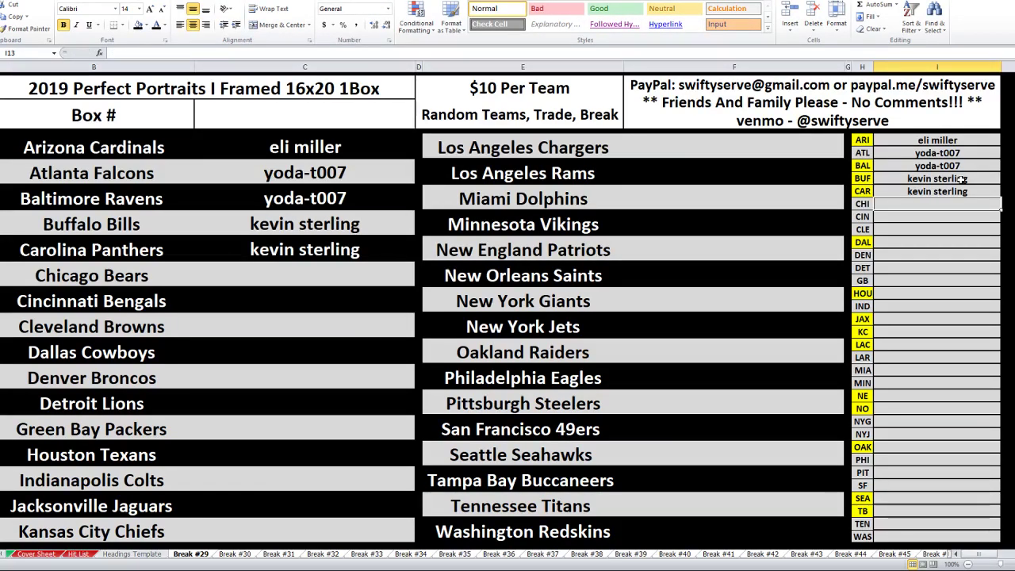
type("bam spo")
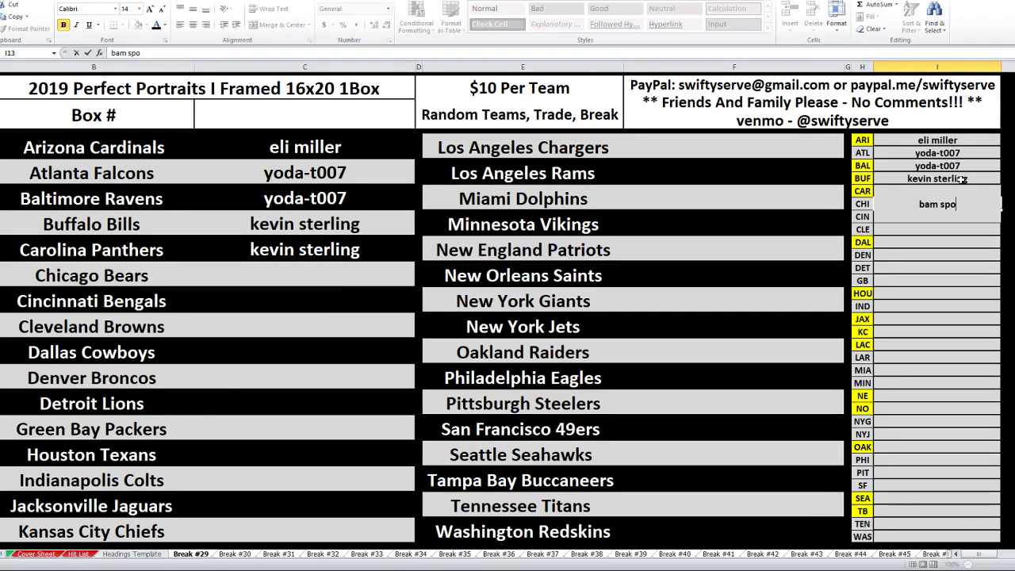
type("rts ")
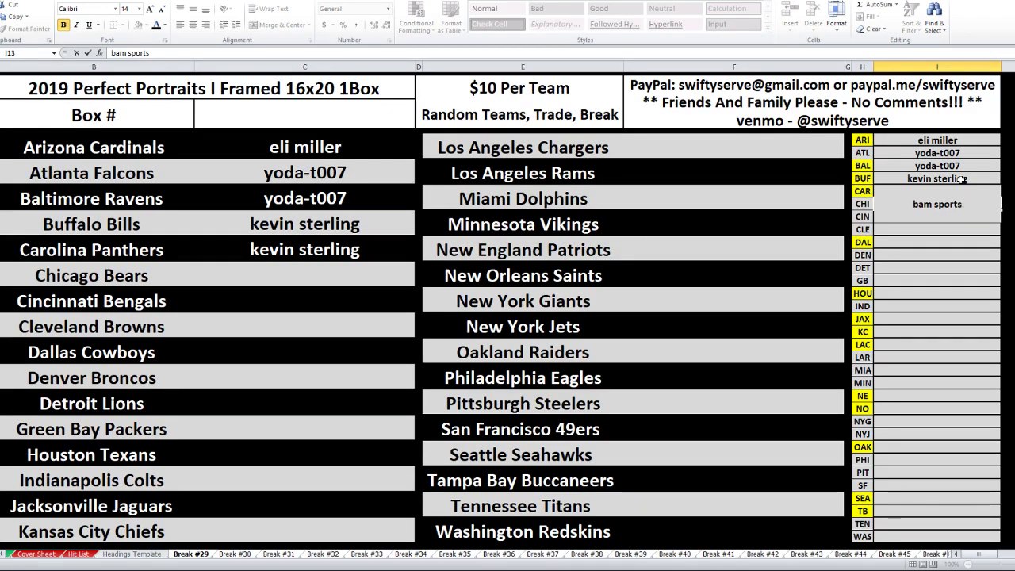
type("collectibles")
key("Return")
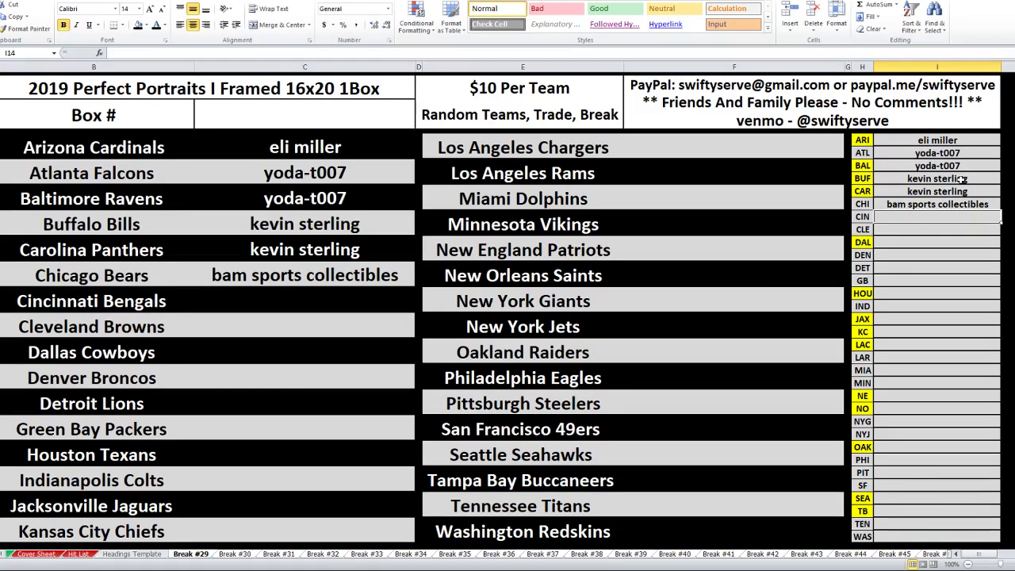
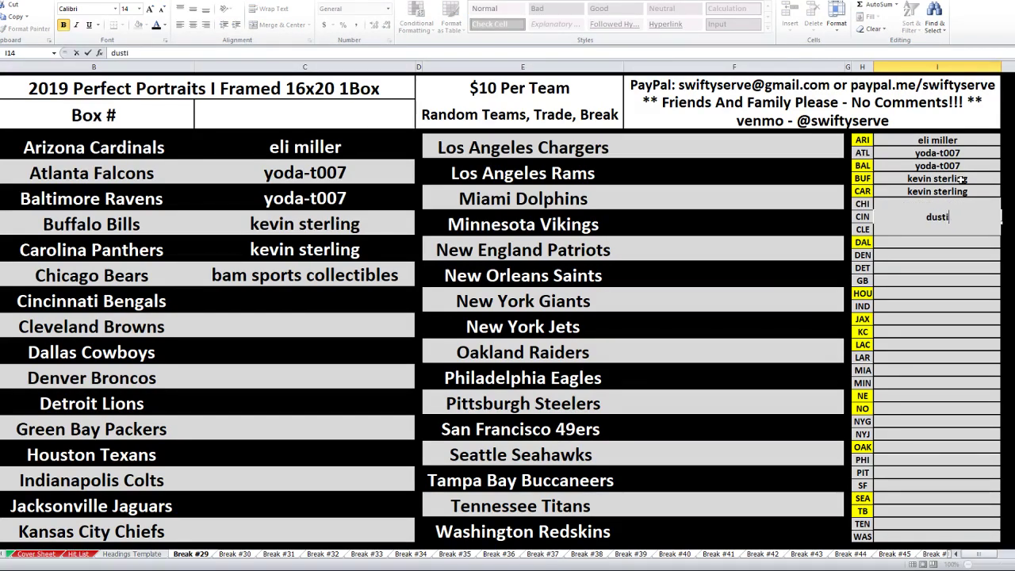
Enter buyers for Cincinnati, Cleveland, Dallas, Denver and Detroit, with AutoComplete for repeat buyers.
key("Return")
type("d")
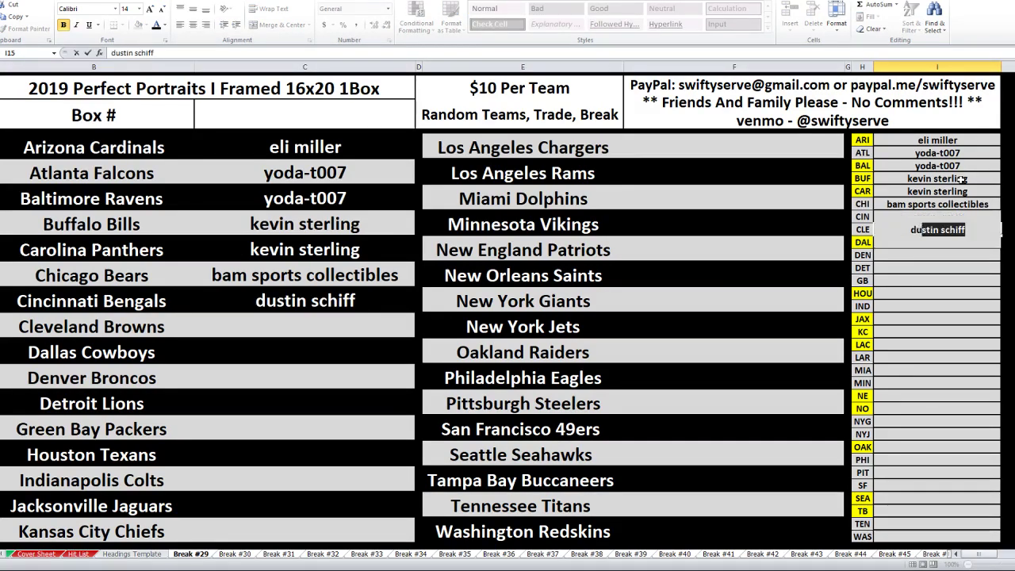
key("Return")
key("Return")
type("c")
key("Return")
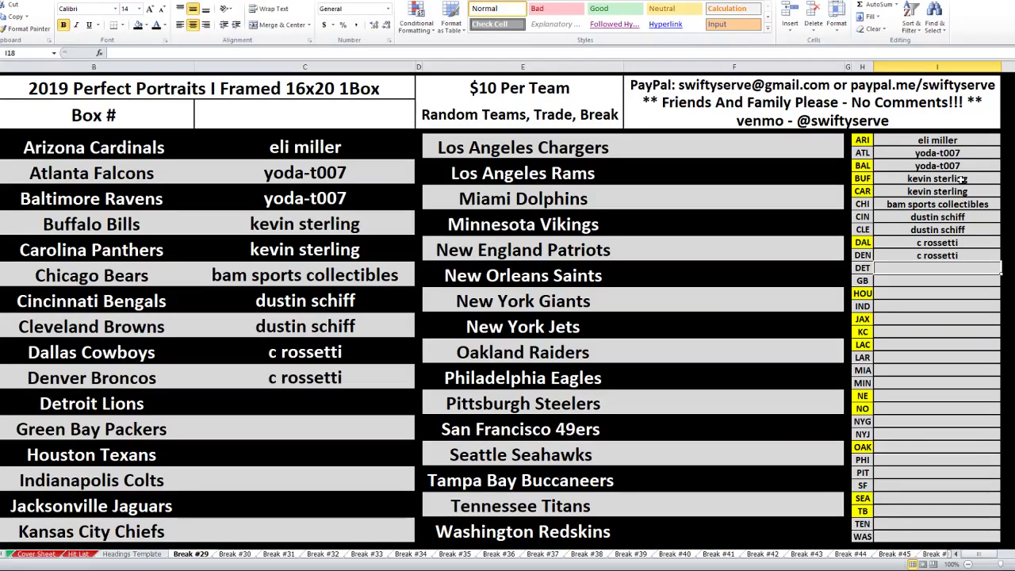
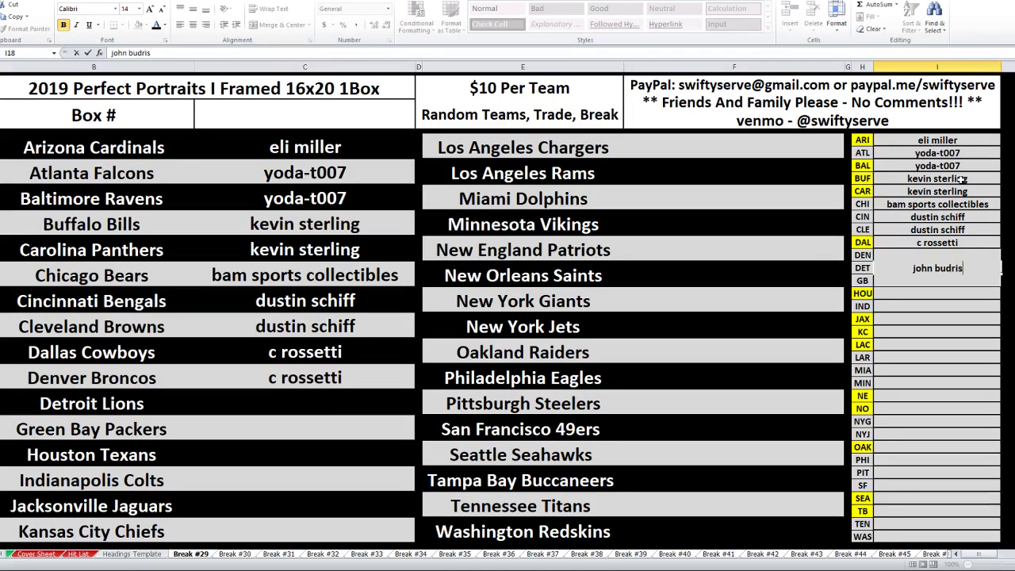
key("Return")
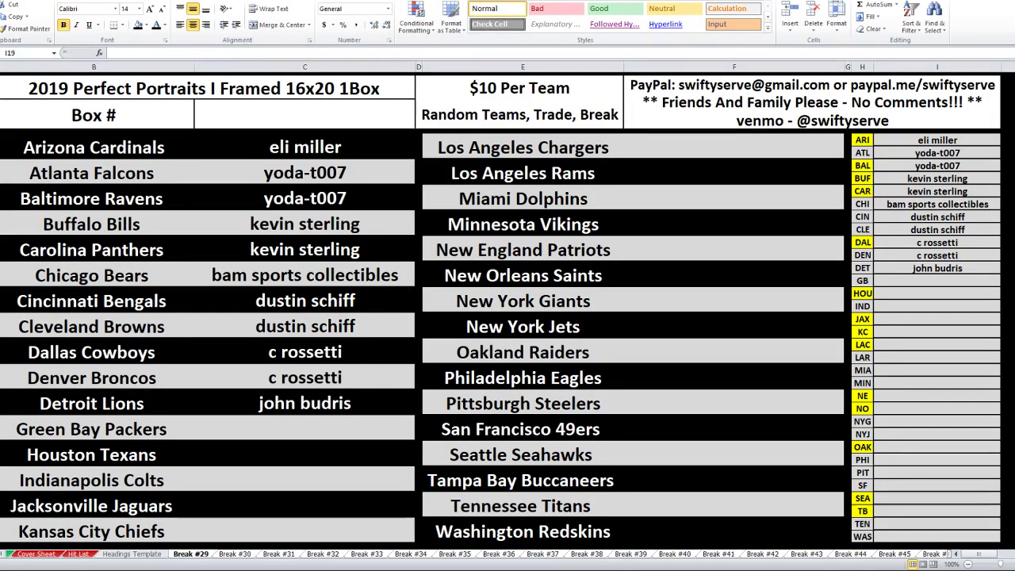
Enter buyers for Green Bay, Houston, Indianapolis and Jacksonville.
left_click(939, 278)
type("michael b")
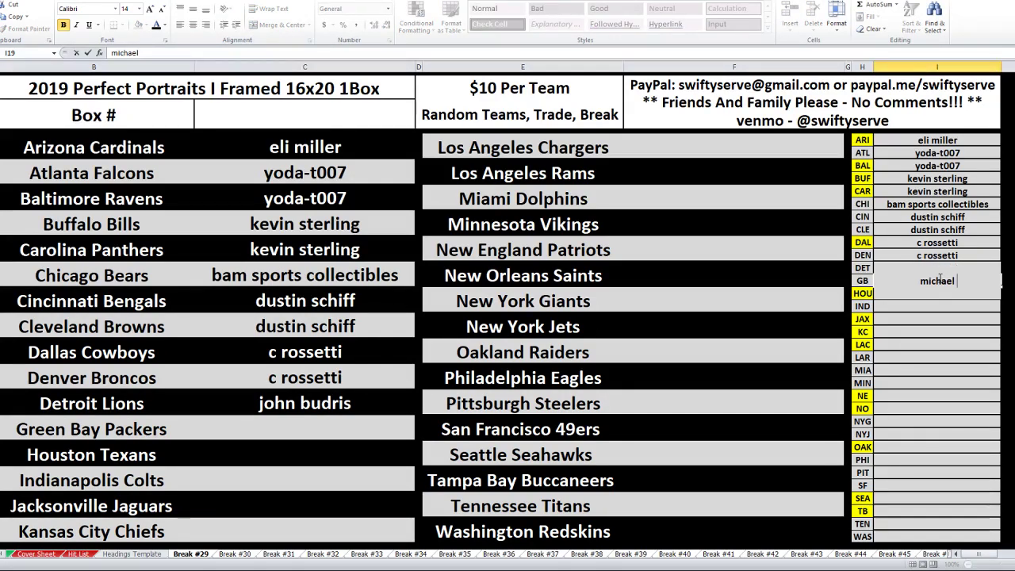
key("Return")
type("matty")
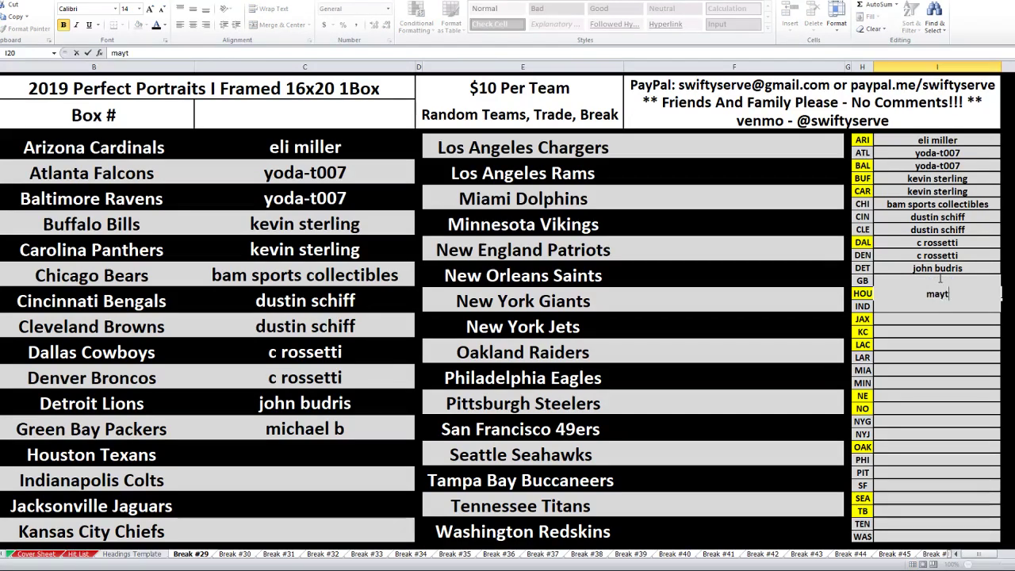
type(" b")
key("Return")
type("matty b")
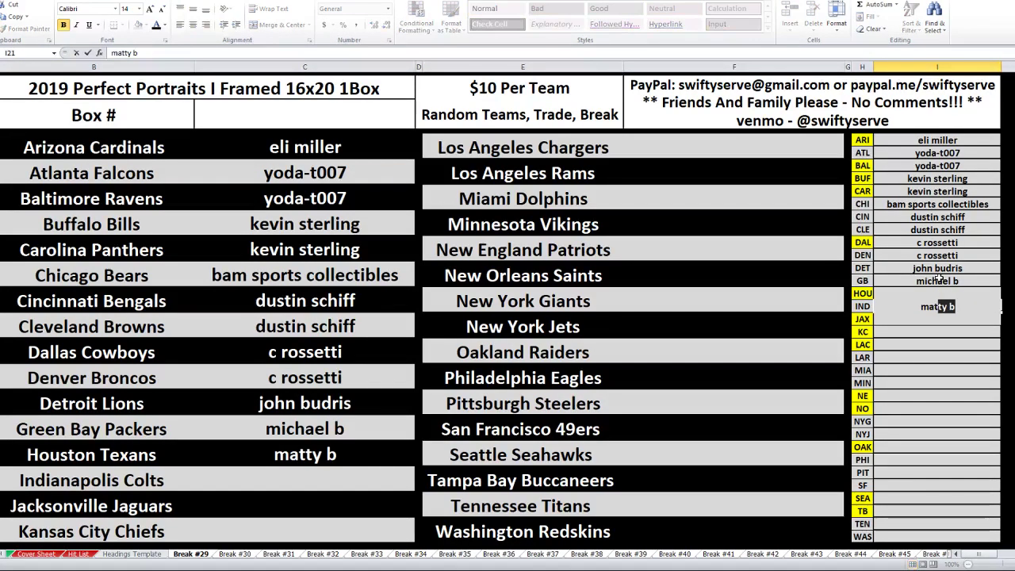
key("Return")
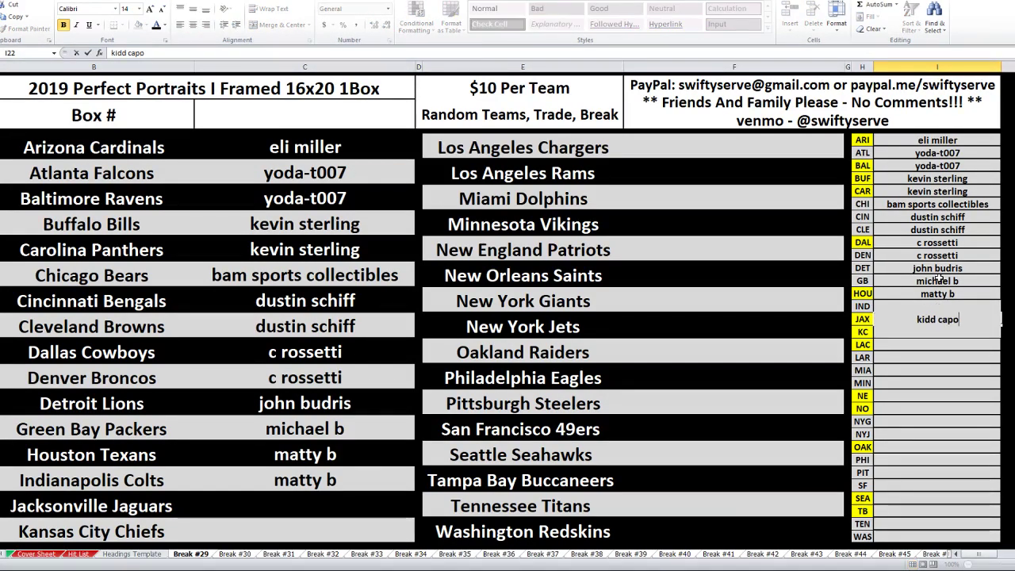
key("Return")
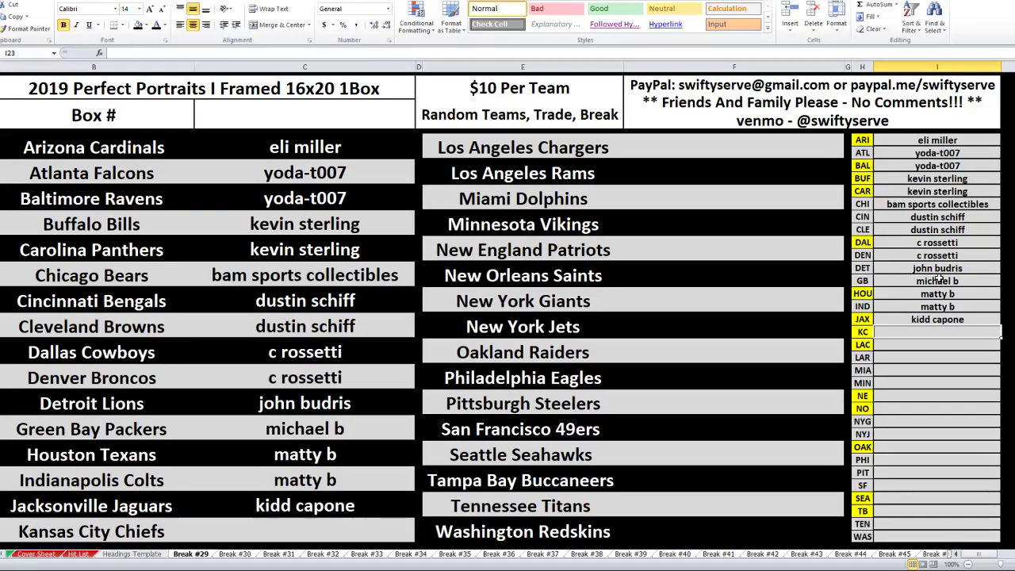
Enter buyers for Kansas City, both Los Angeles teams, Miami and Minnesota.
type("bro bs")
key("BackSpace")
key("BackSpace")
type("vs pro")
key("Return")
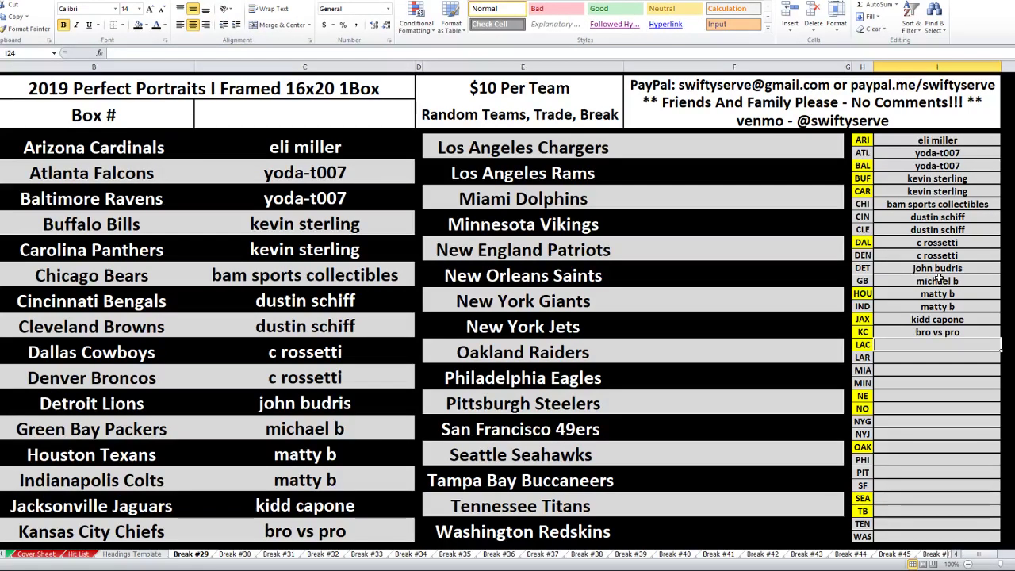
key("Return")
key("Return")
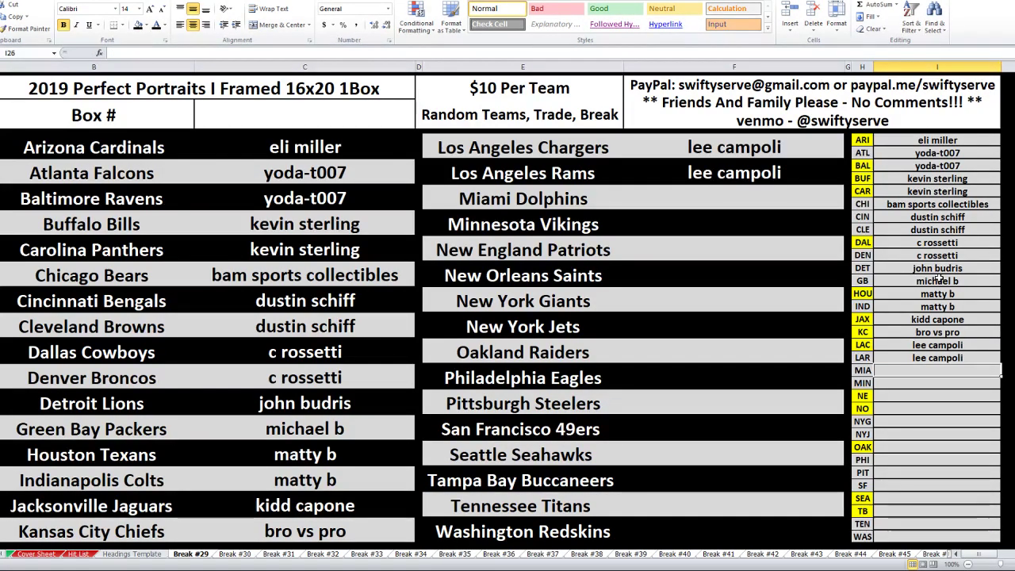
type("twiztedni")
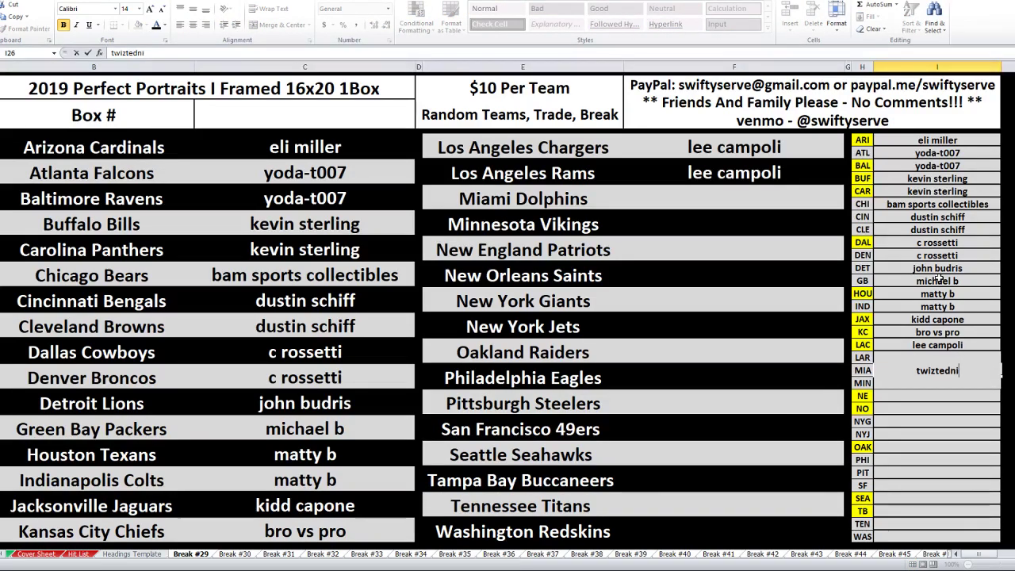
type("nja boognish")
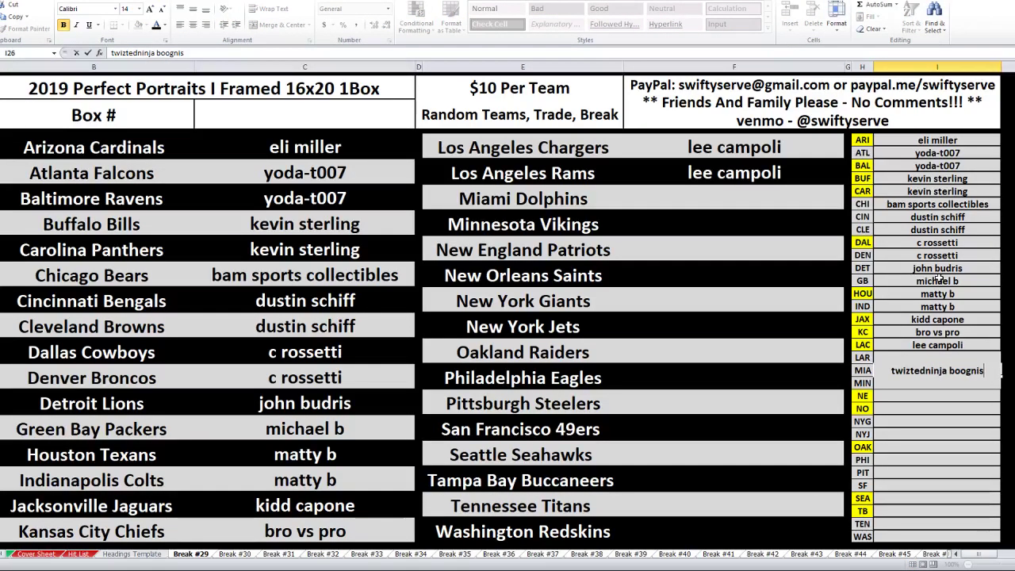
key("Return")
type("twiztedninja boognish")
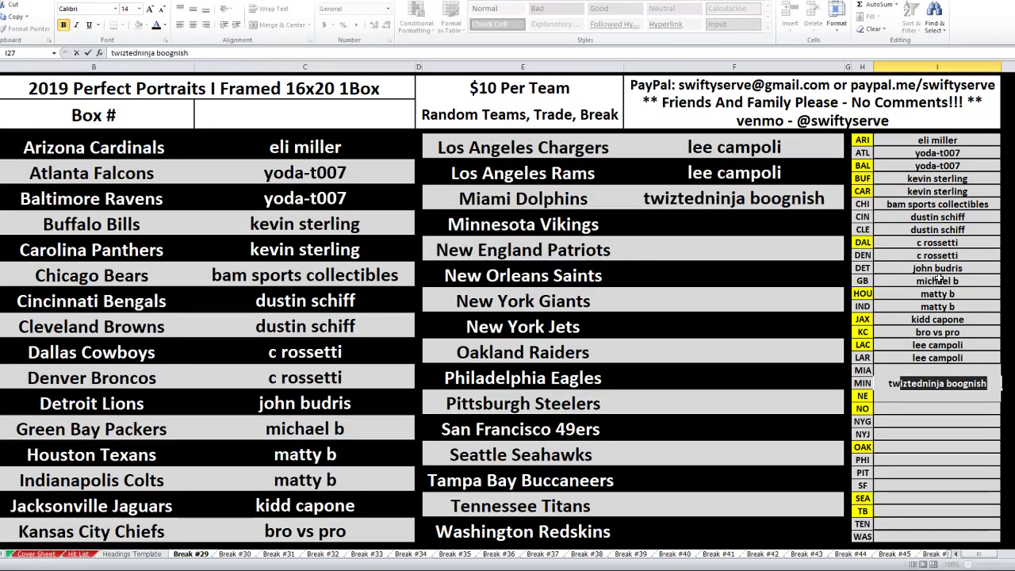
key("Return")
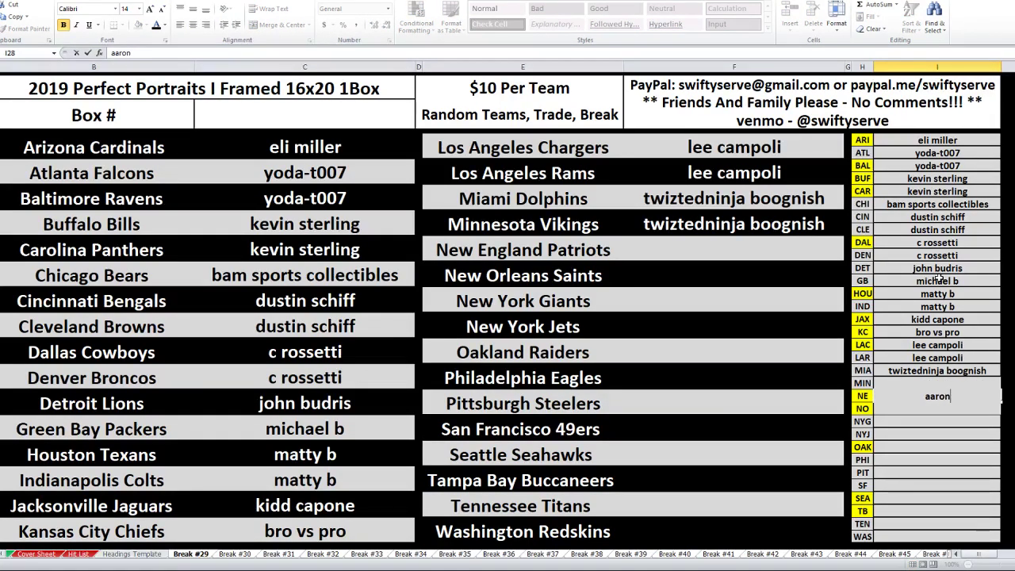
Enter buyers for New England, New Orleans, NY Giants, NY Jets and Oakland.
key("Return")
type("aa")
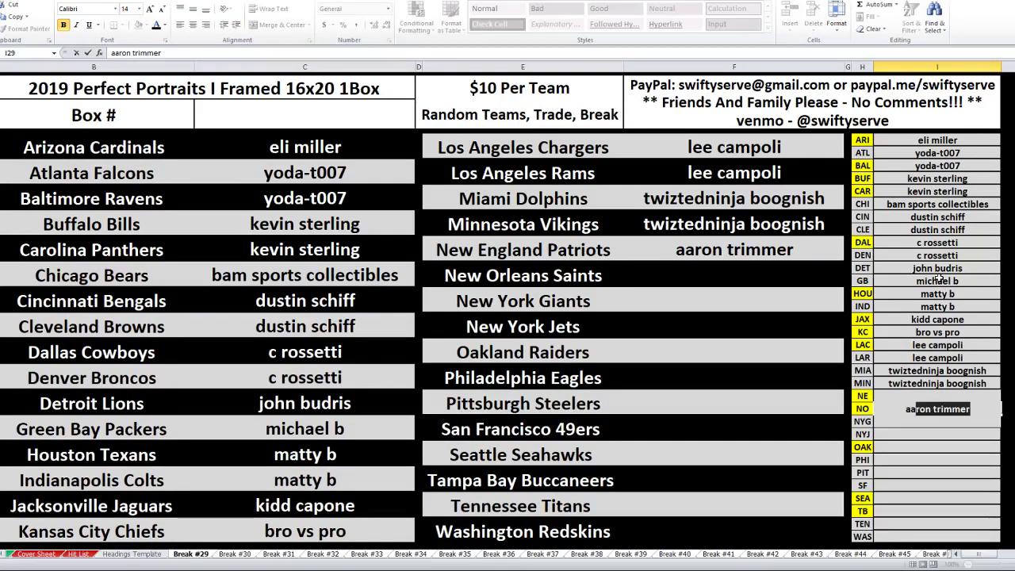
key("Return")
type("aa")
key("Return")
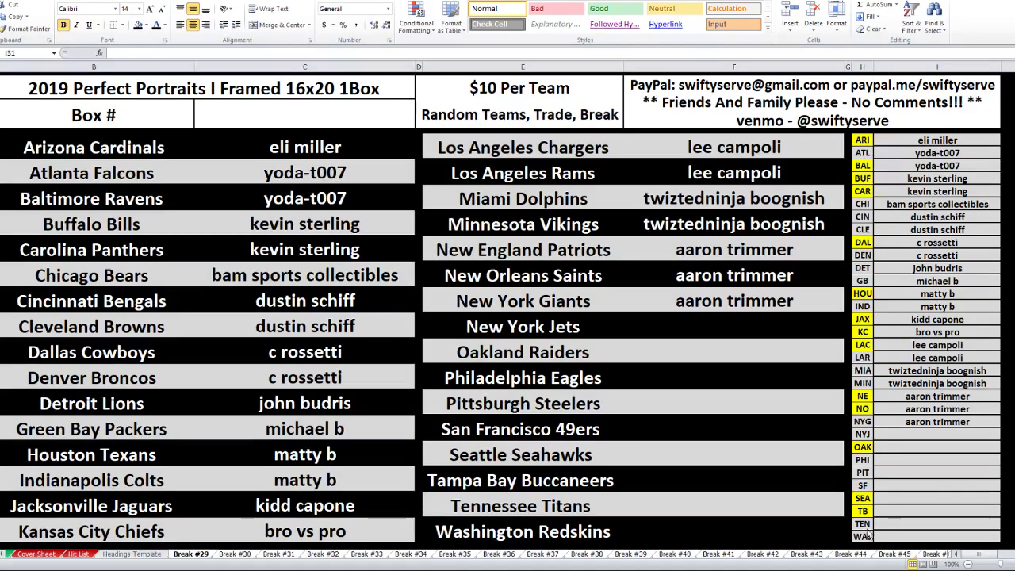
left_click(928, 436)
type("barry la")
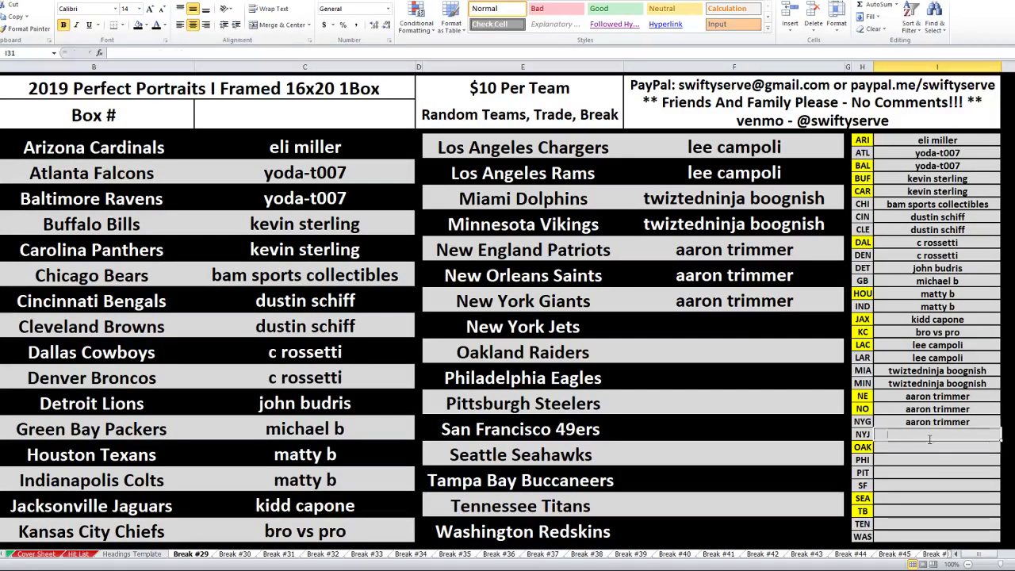
key("Return")
type("barry la")
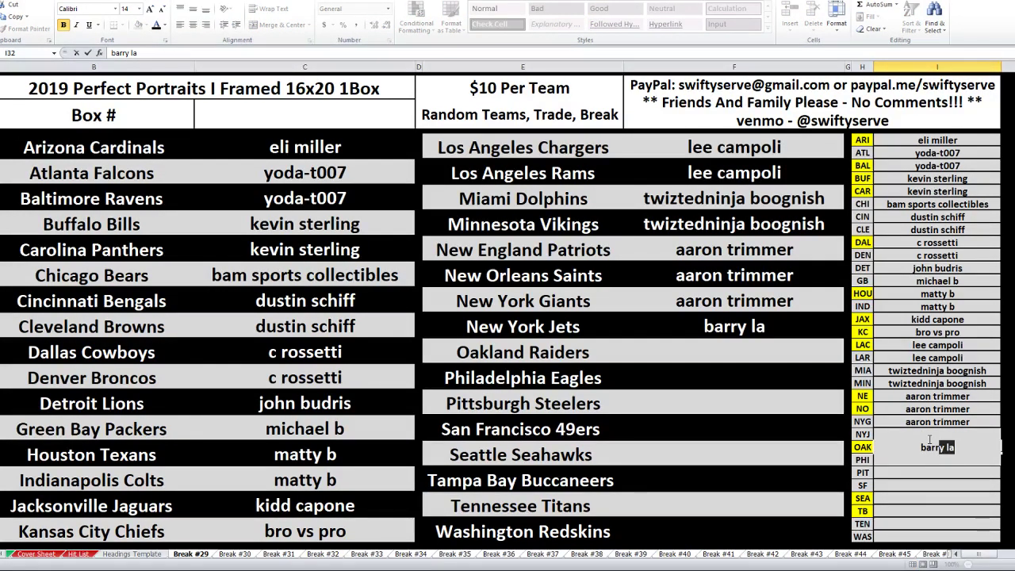
key("Return")
Enter buyers for Philadelphia, Pittsburgh and San Francisco.
type("derek m")
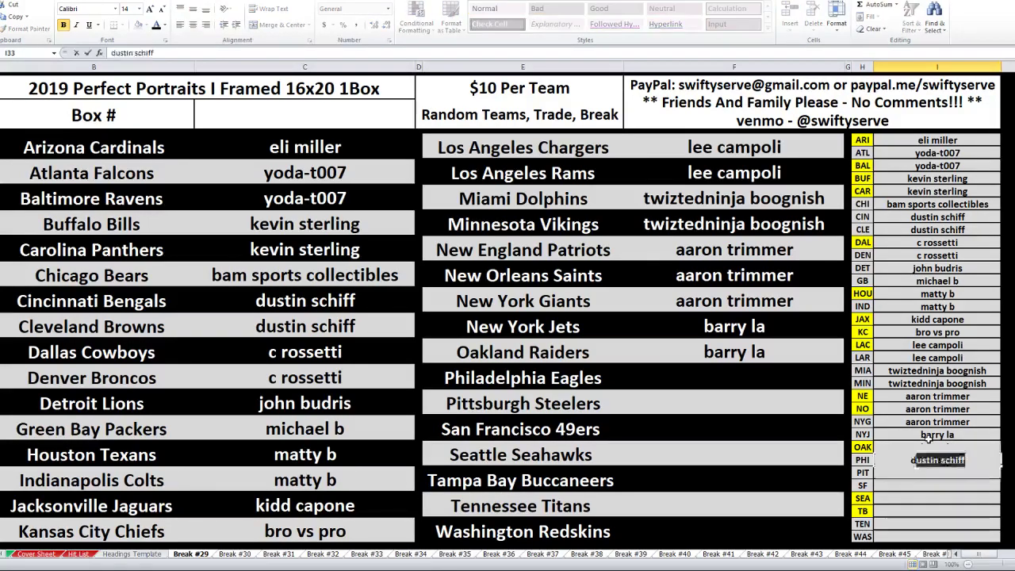
key("Return")
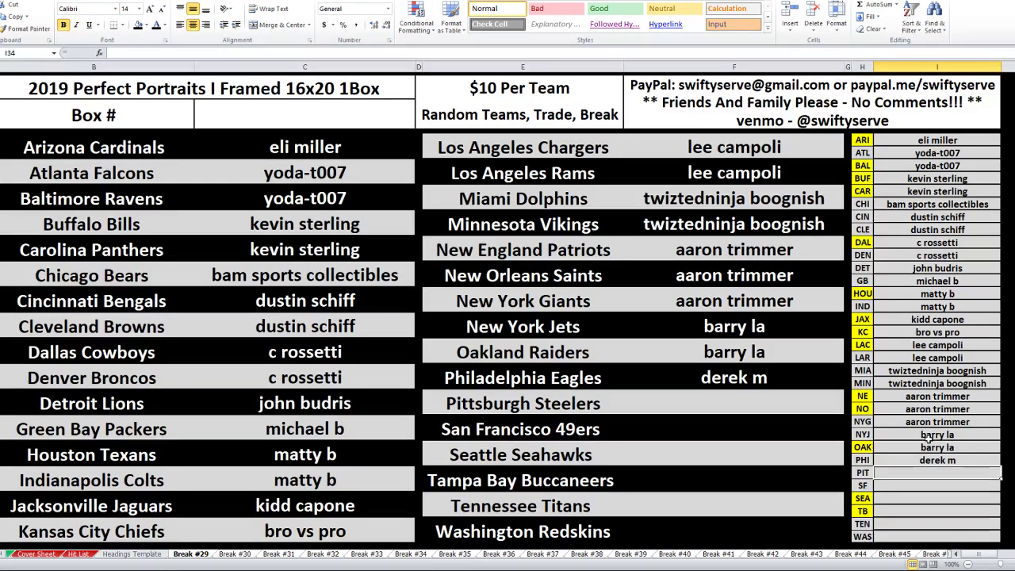
type("*")
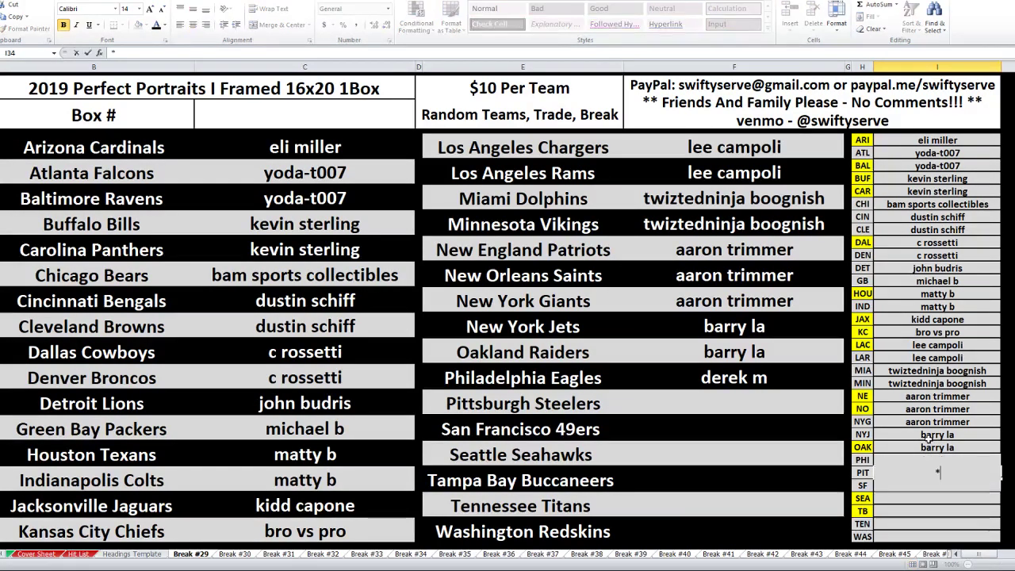
type("cbro*")
key("Return")
key("F2")
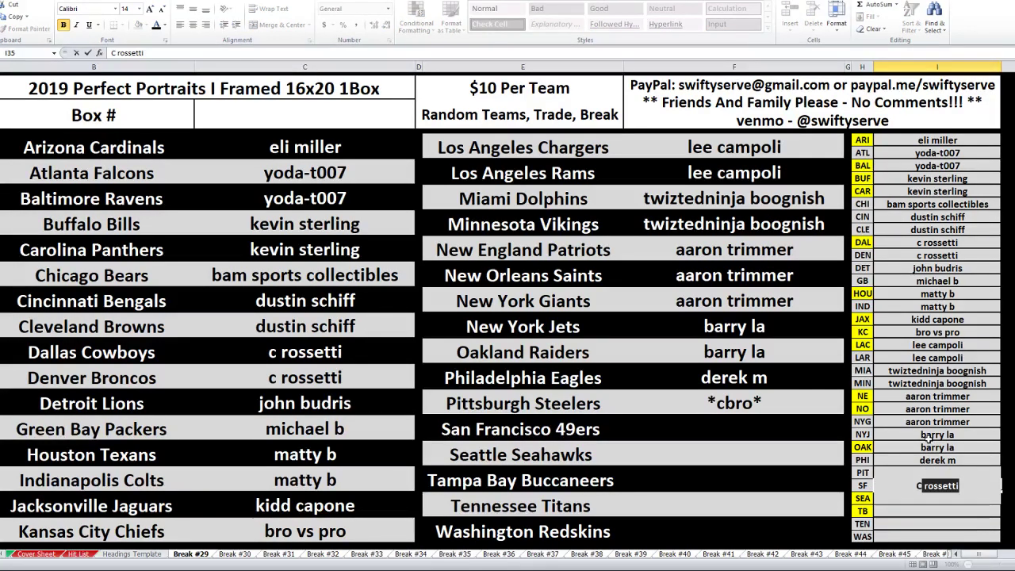
type("8")
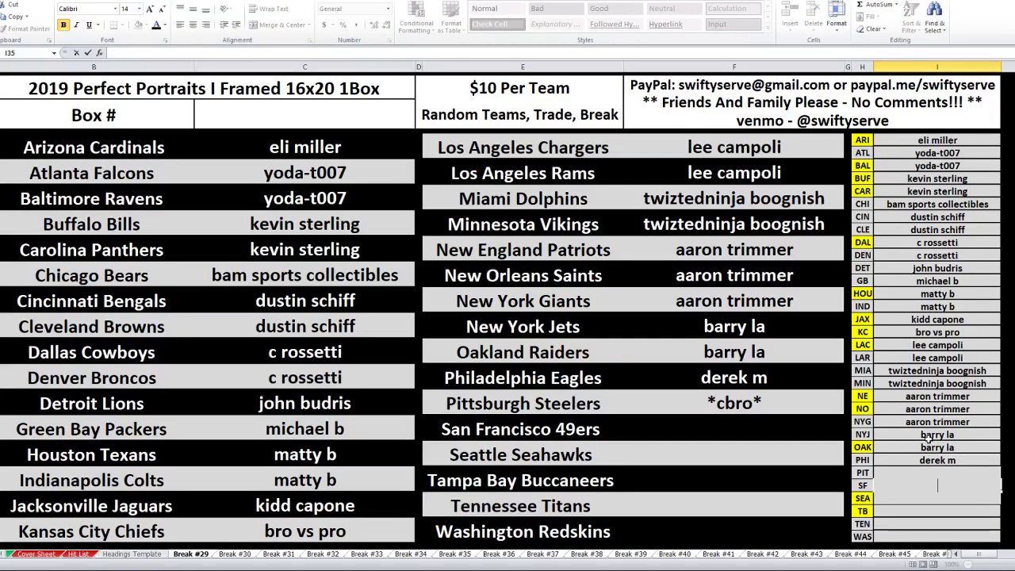
type("cbro*")
key("Return")
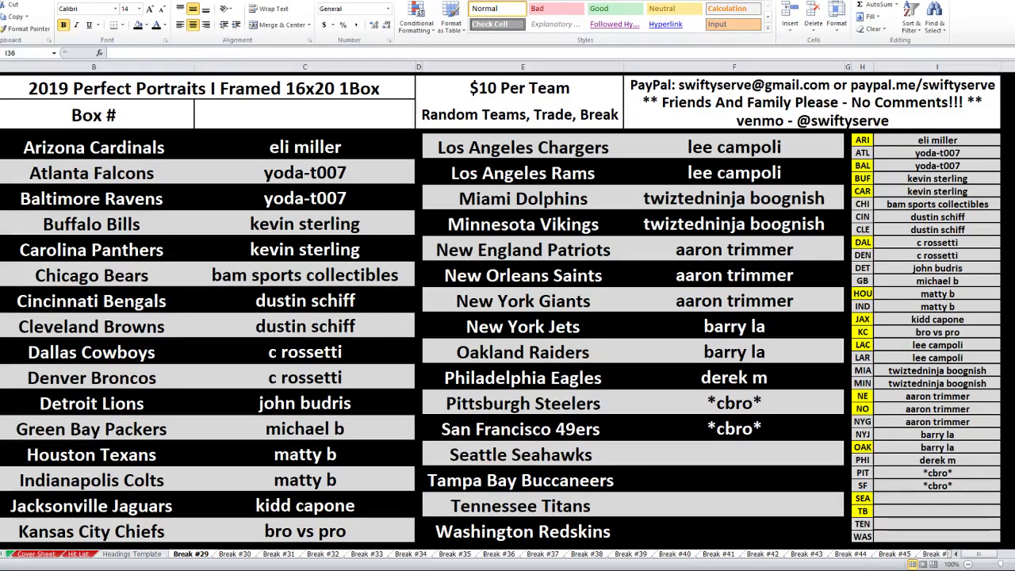
Enter the Seattle buyer name, re-typing it to fix a spelling mistake.
left_click(950, 496)
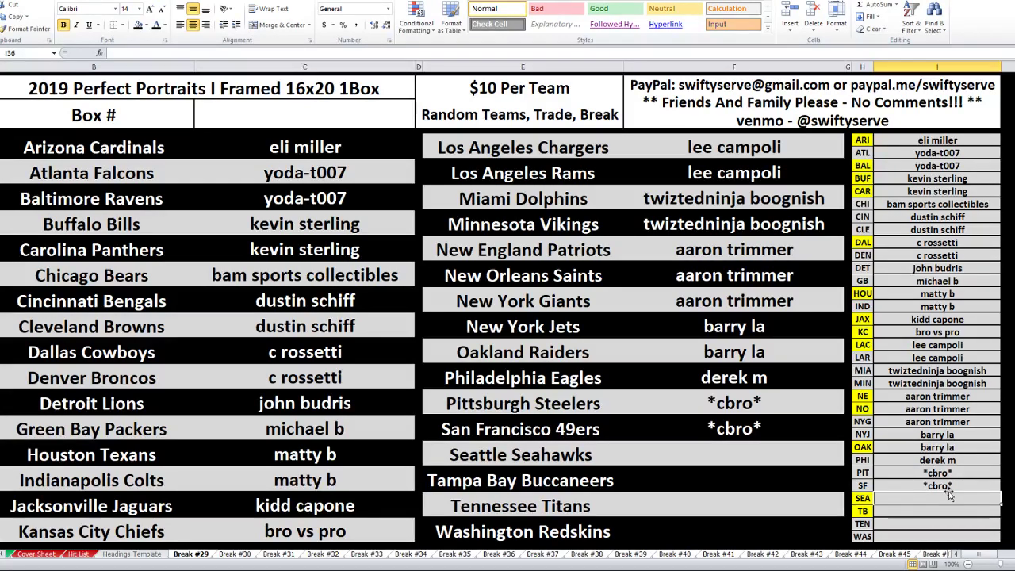
type("nathansdug")
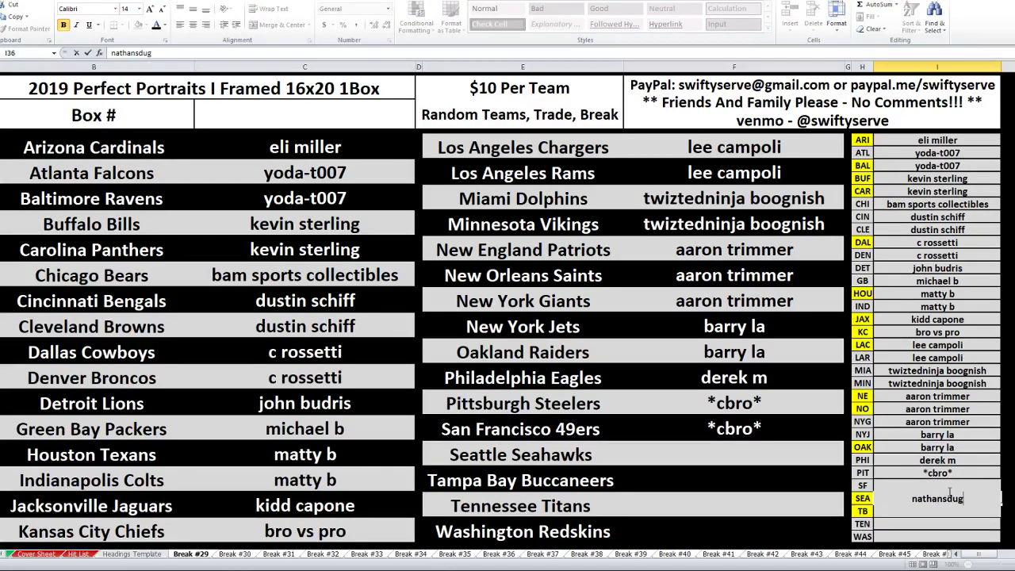
type("out chirs")
key("Return")
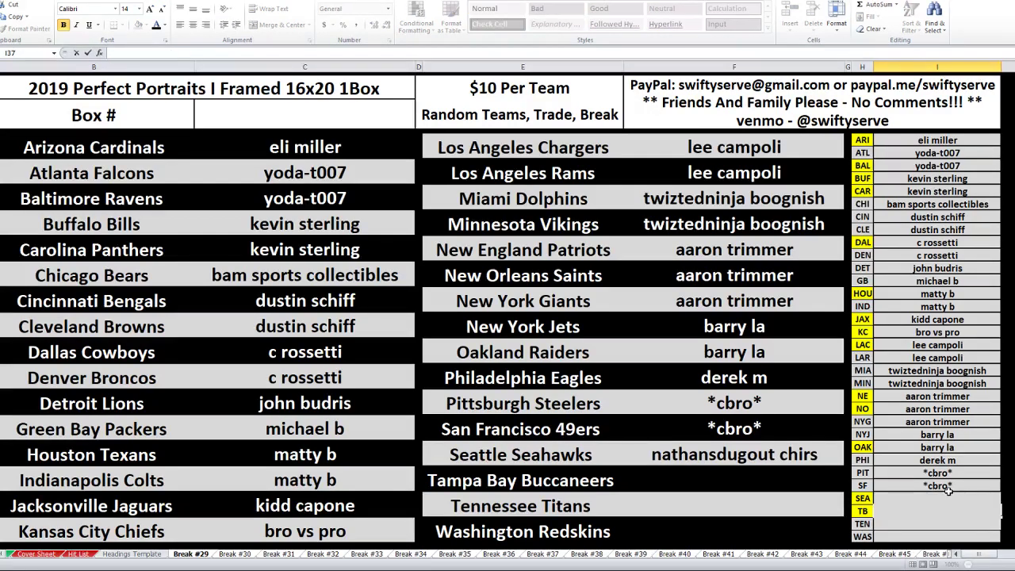
type("nathans")
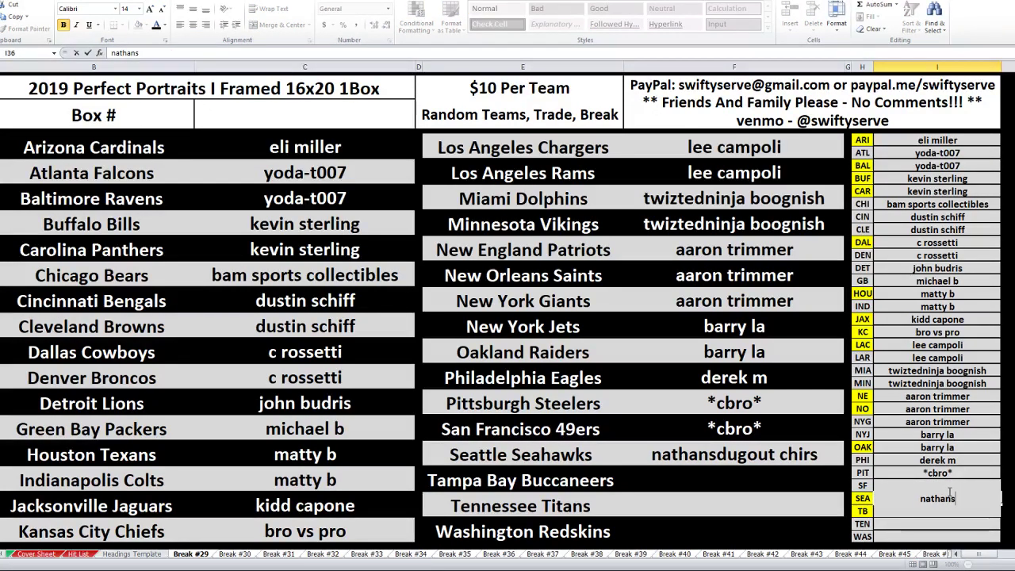
type("dugout chris")
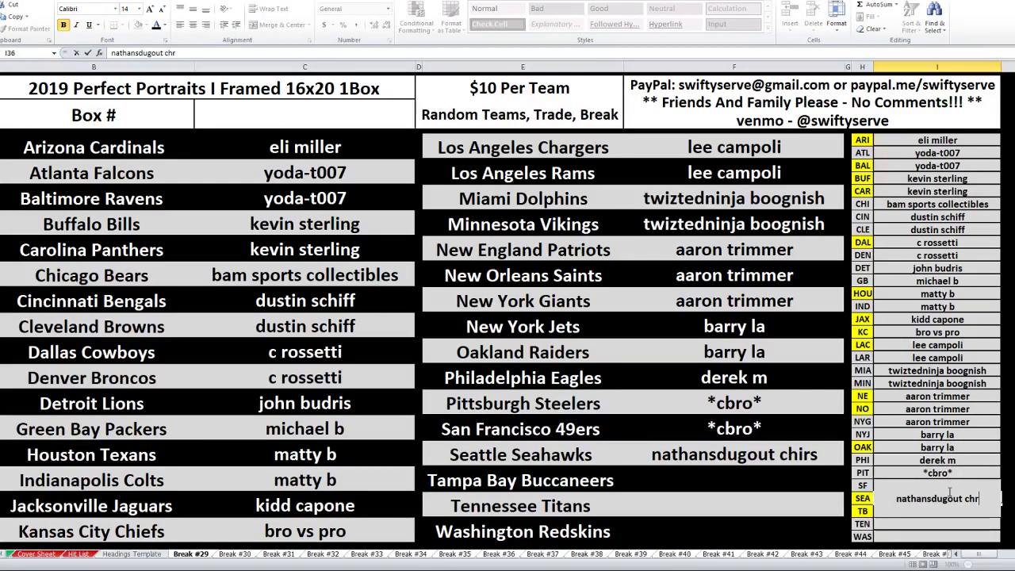
key("Return")
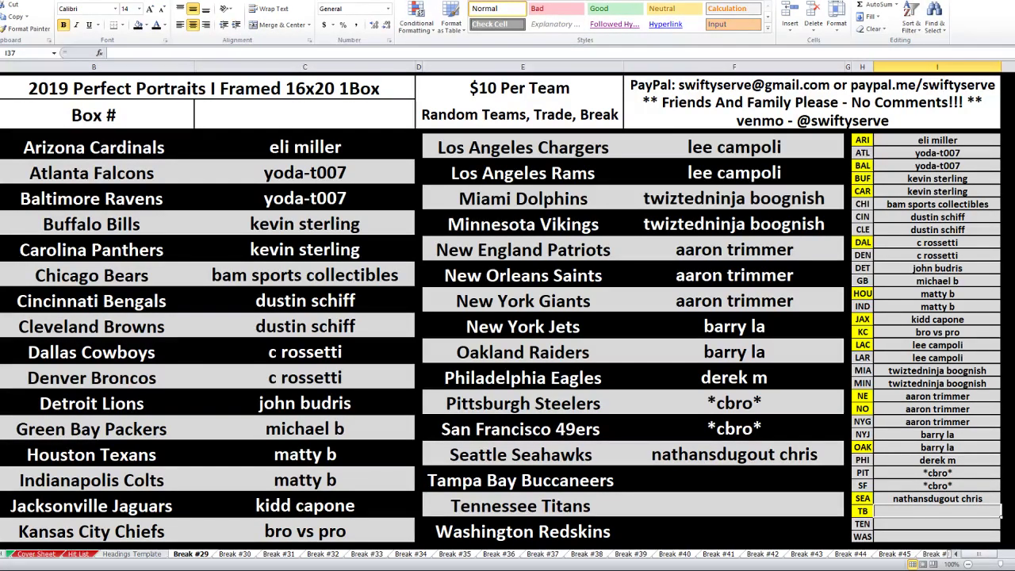
key("alt+Tab")
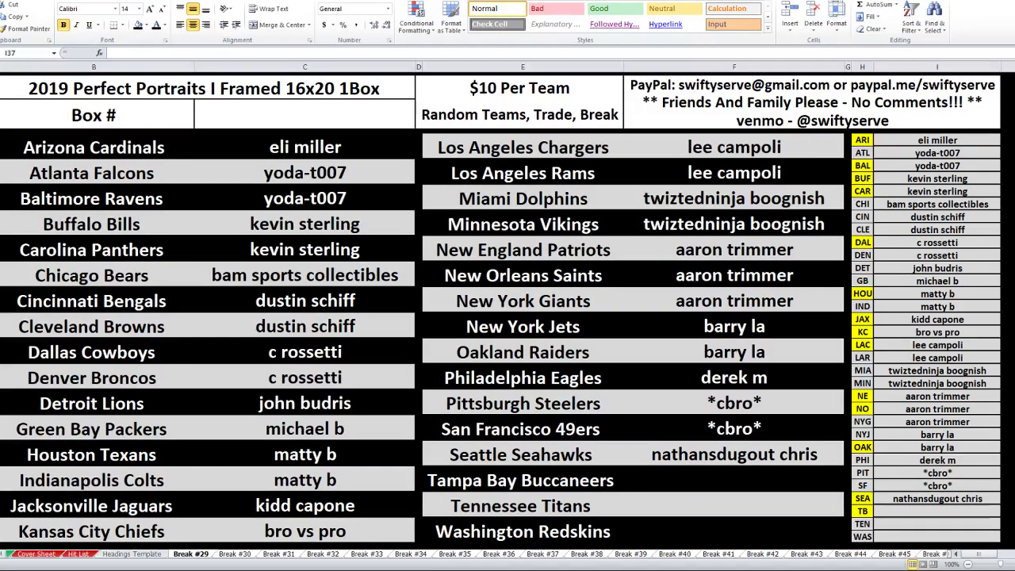
Look at the Break #28 sheet, then return to Break #29.
left_click(8, 554)
left_click(16, 554)
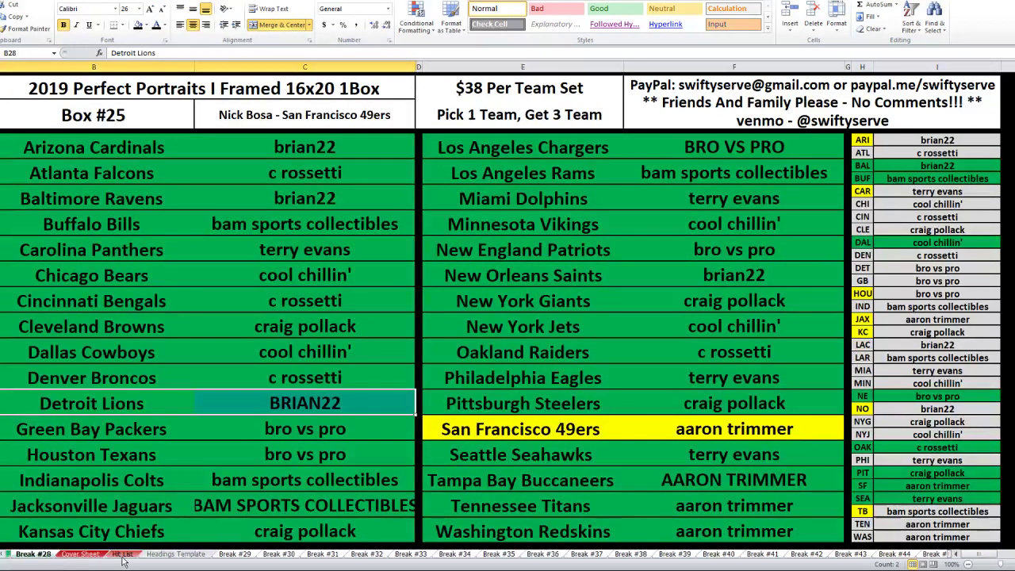
key("ctrl+Page_Down")
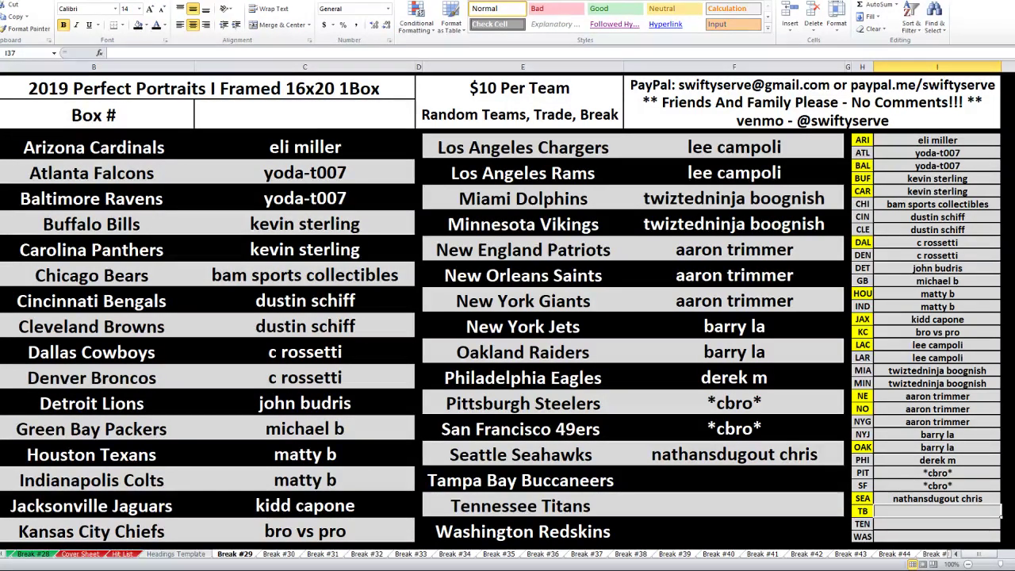
Enter buyers for Tampa Bay, Tennessee and Washington in I37:I39.
left_click_drag(935, 511, 930, 517)
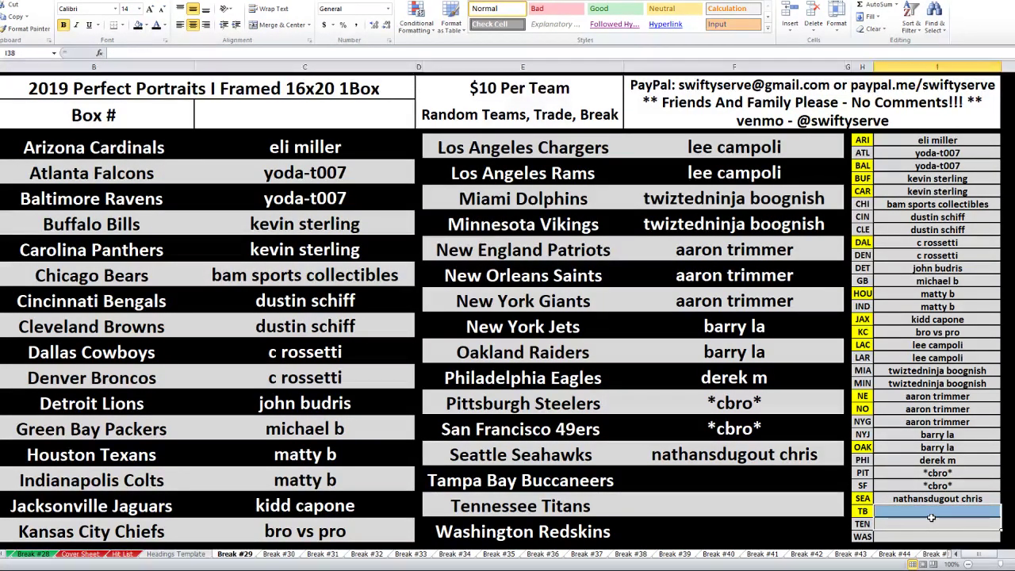
type("sean m")
key("Return")
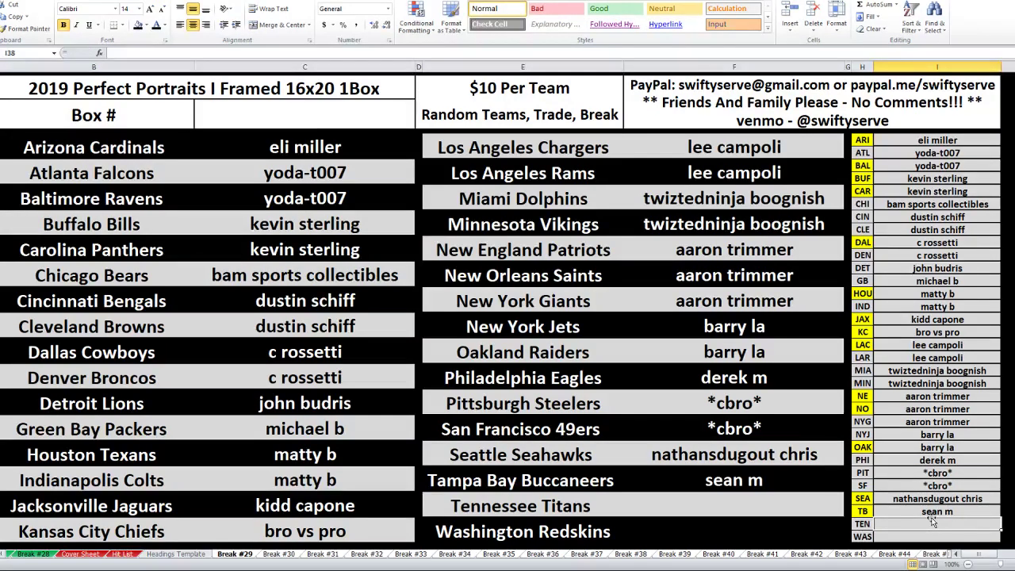
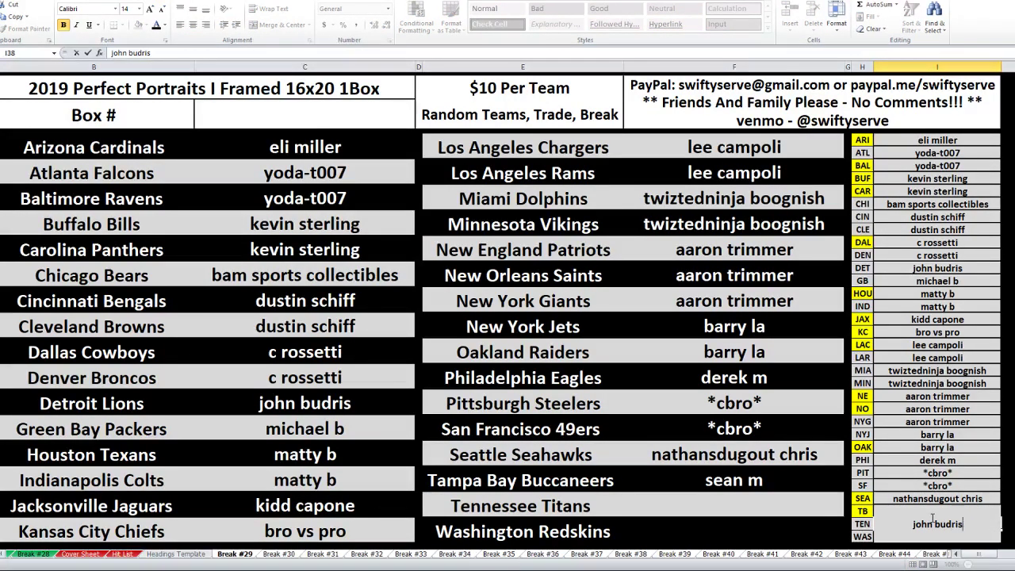
key("Return")
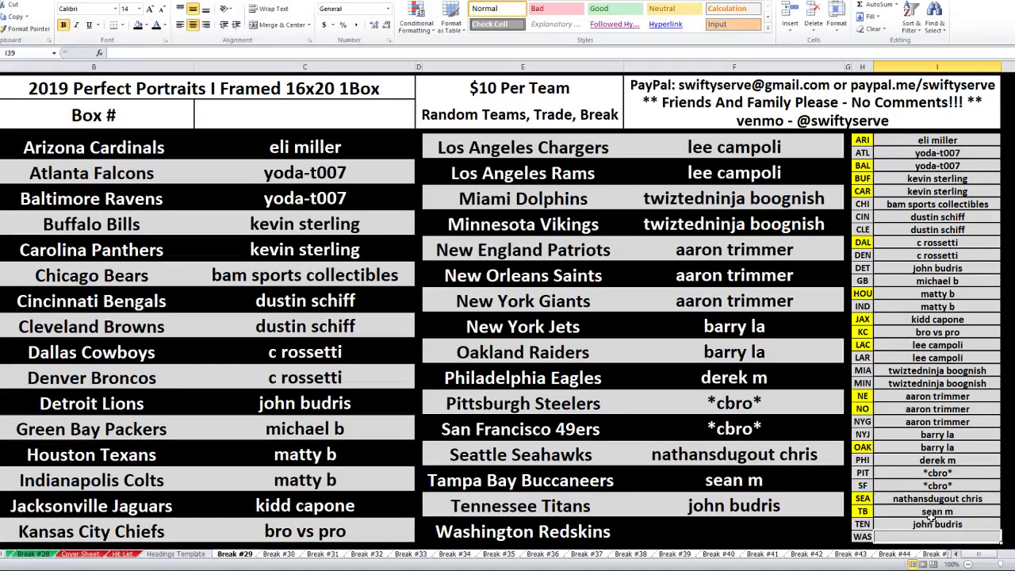
type("closer.....timmy teeeeee")
key("Return")
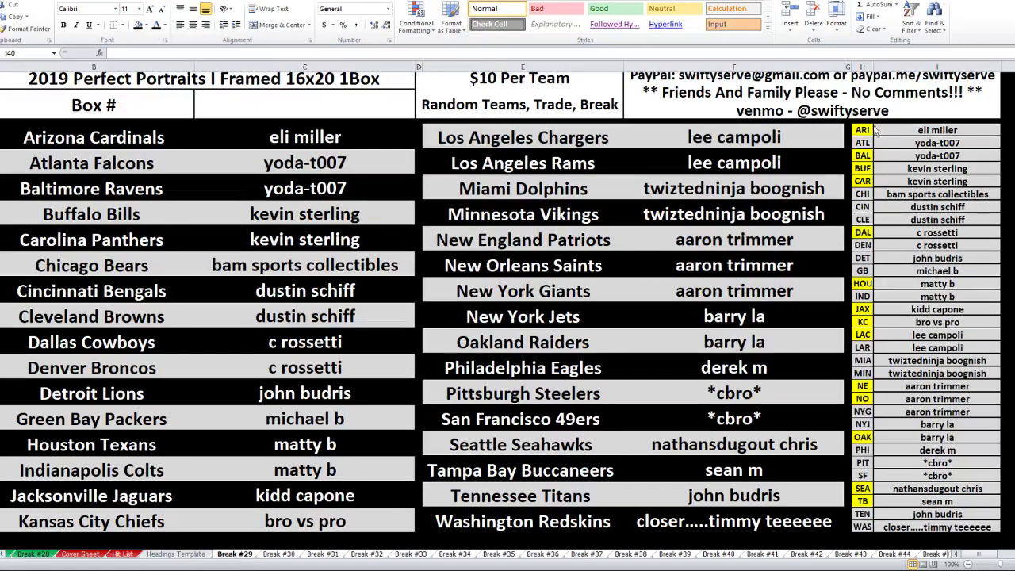
left_click_drag(864, 129, 901, 130)
Fill the Arizona buyer cell I8 green in the summary list.
left_click(900, 130)
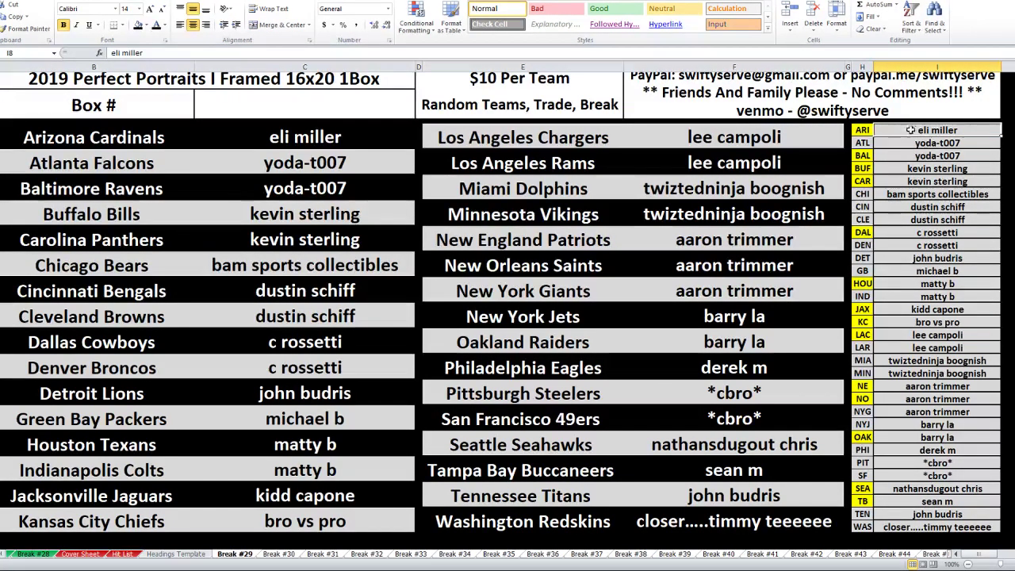
left_click(146, 25)
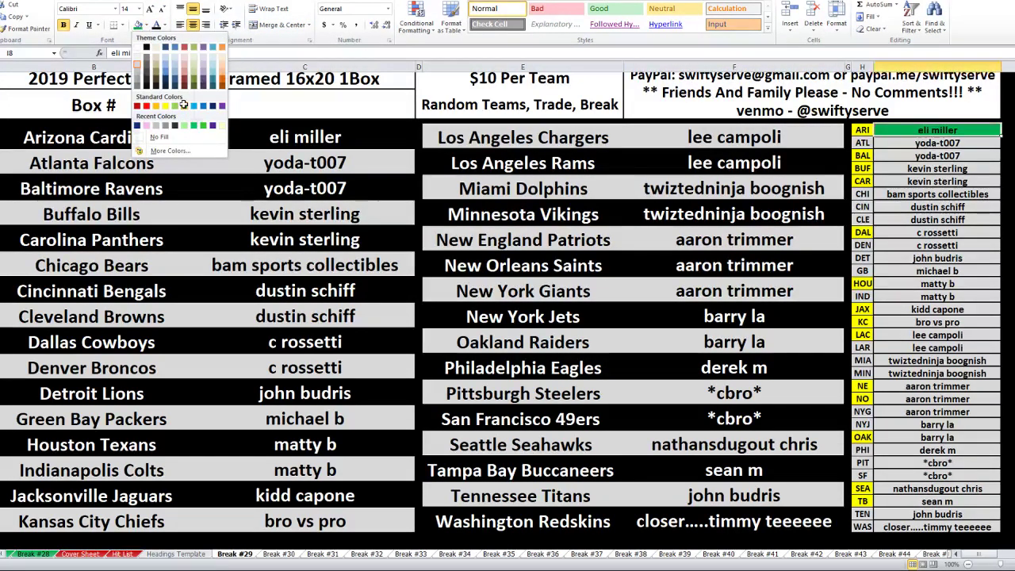
left_click(184, 106)
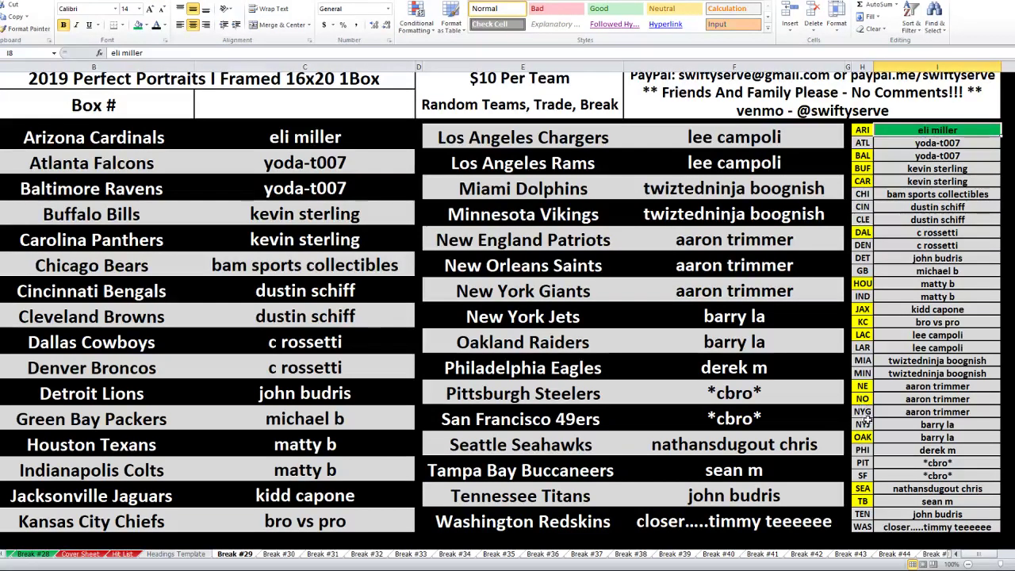
left_click(861, 336)
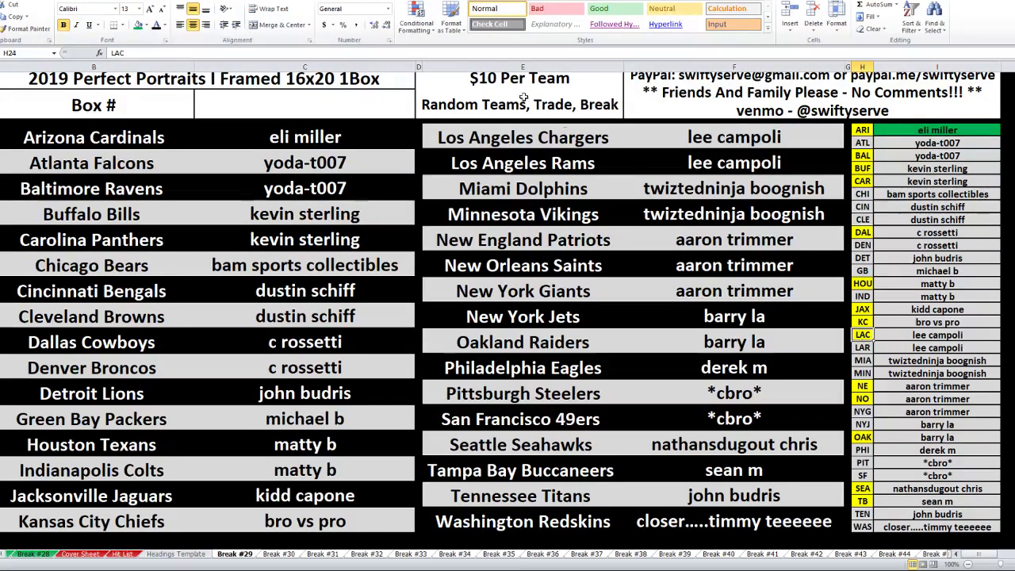
left_click(147, 27)
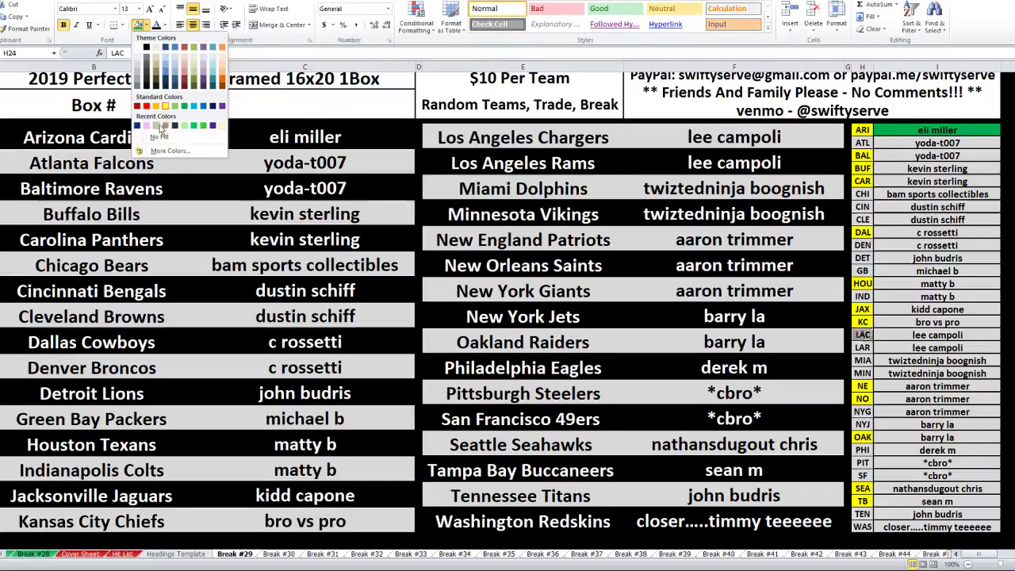
left_click(157, 125)
left_click(862, 373)
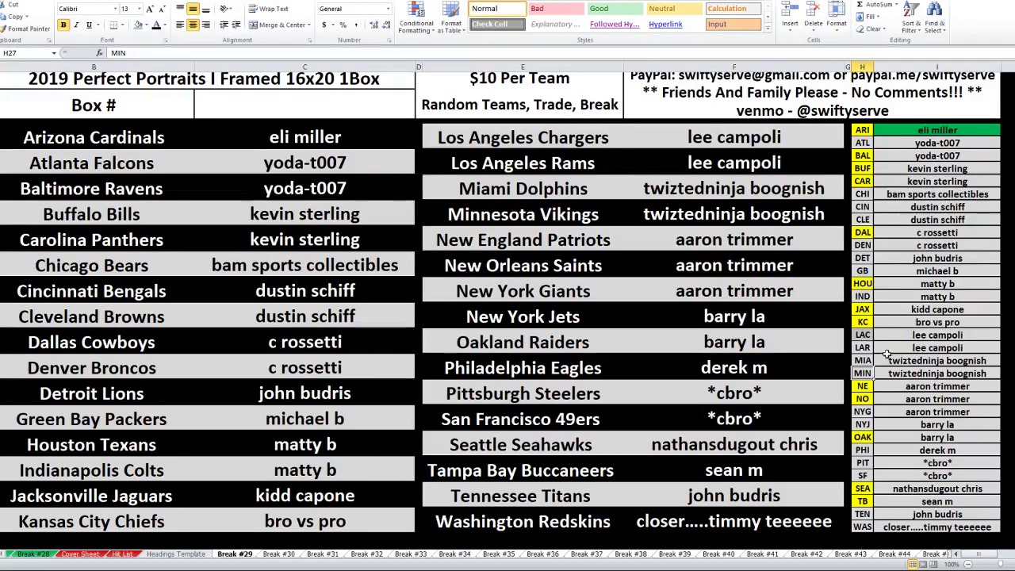
Fill the MIA and MIN buyer cells I26:I27 green.
left_click_drag(871, 359, 893, 373)
left_click(146, 27)
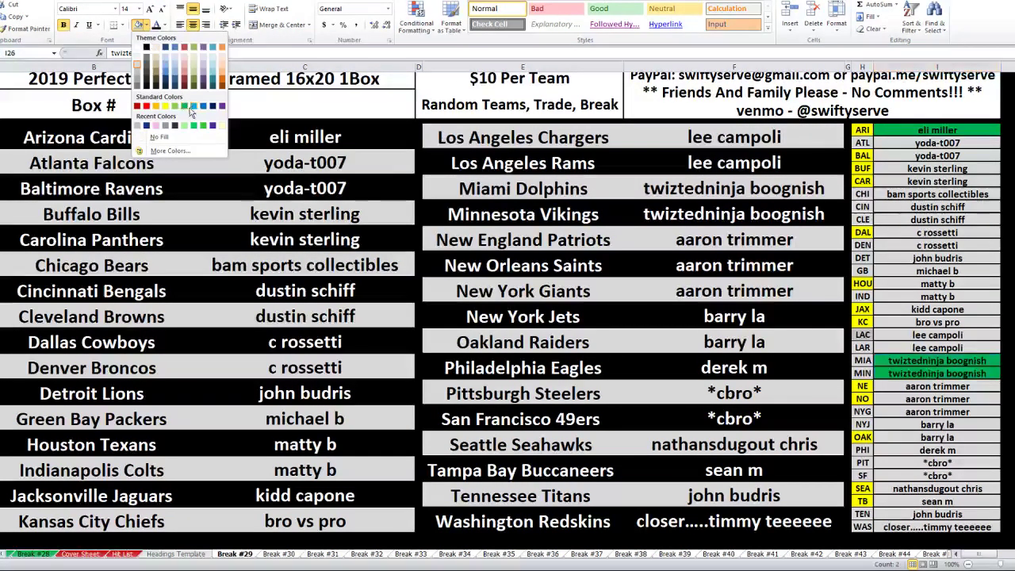
left_click(185, 105)
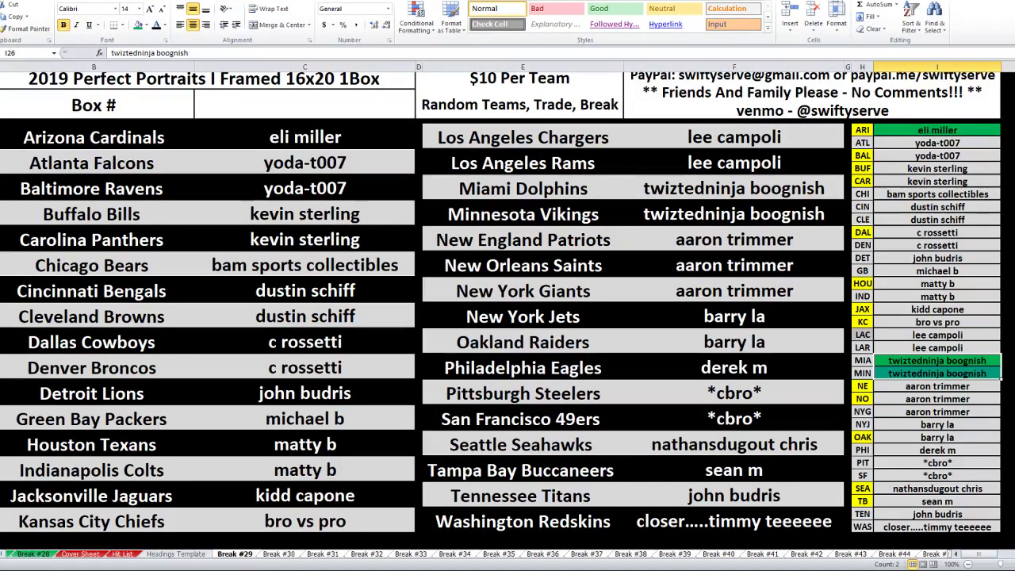
key("Escape")
Select the CIN, CLE, DET, GB, NE, NO, NYG and TEN rows together and fill them green.
left_click(899, 334)
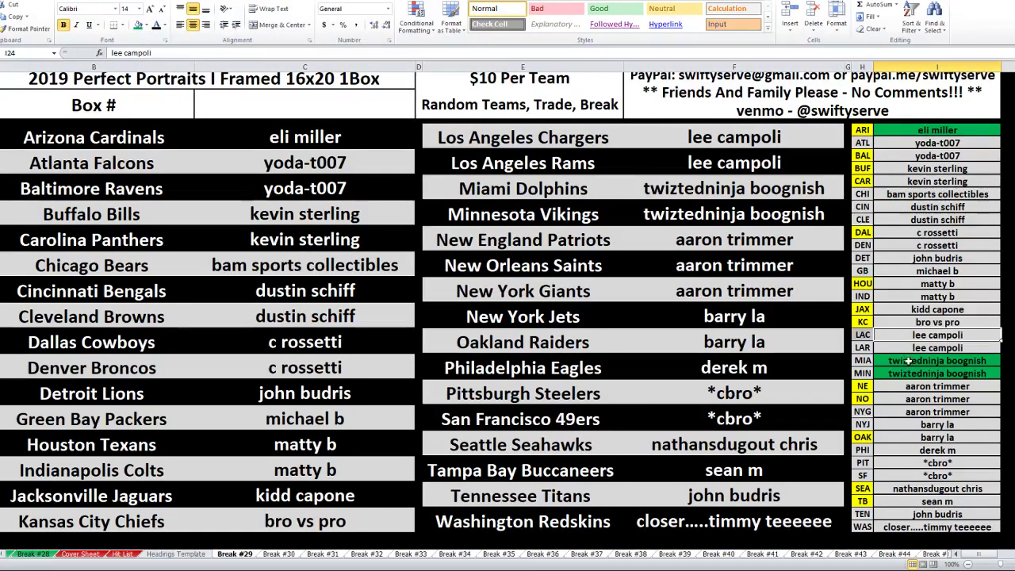
left_click_drag(867, 208, 882, 222)
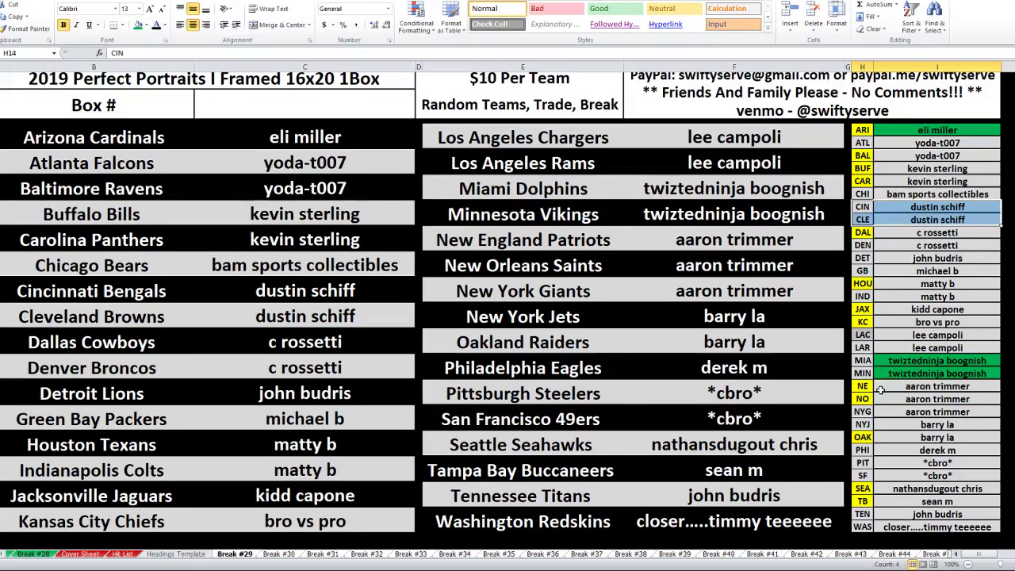
left_click_drag(872, 387, 881, 410, "ctrl")
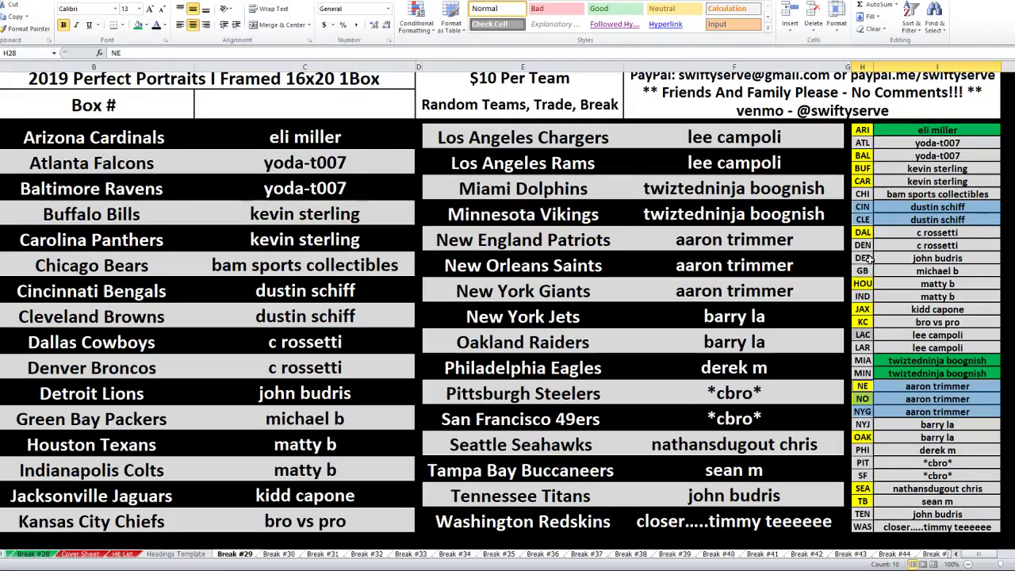
left_click_drag(868, 260, 886, 256)
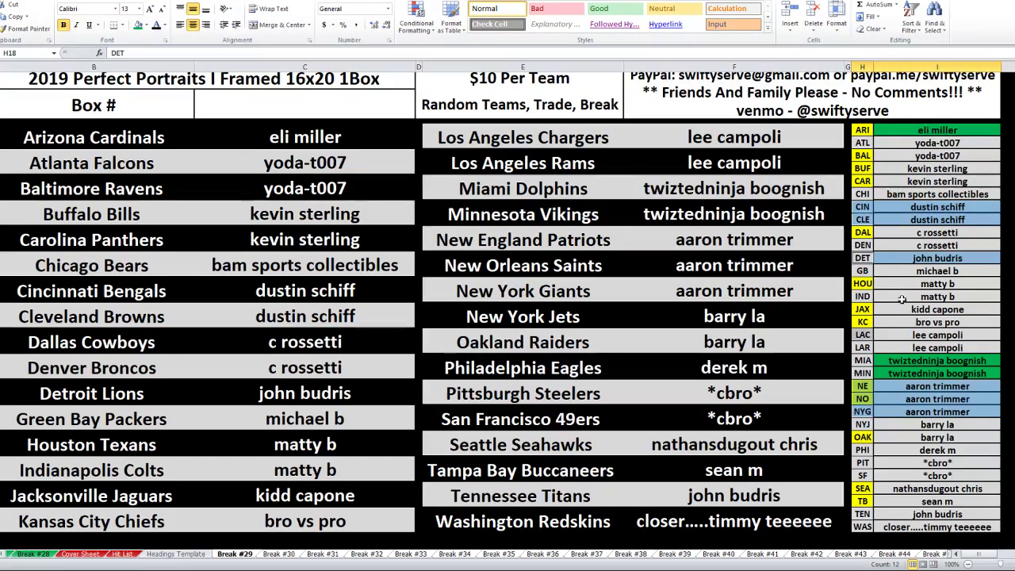
left_click(870, 270)
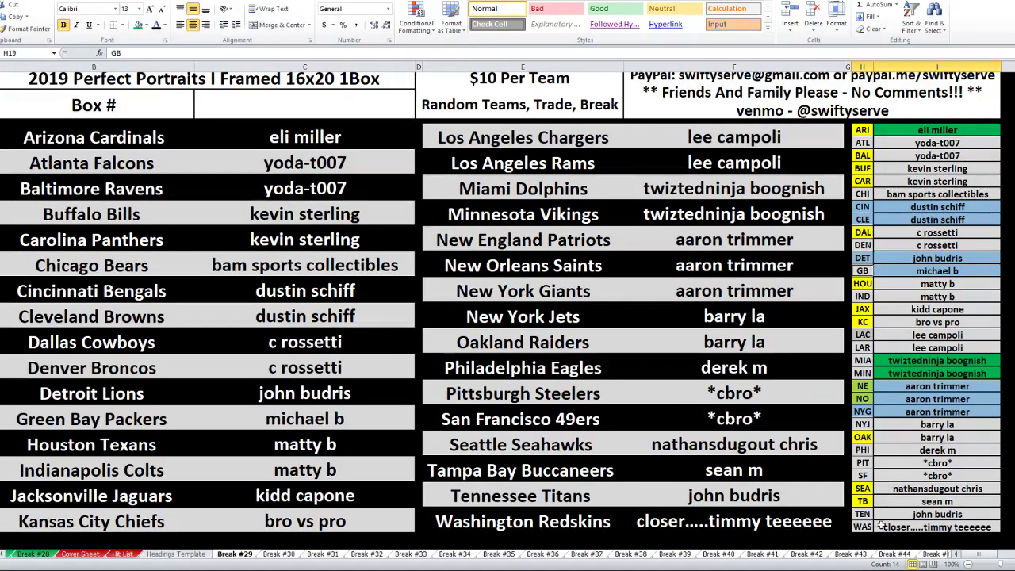
left_click_drag(867, 515, 920, 514)
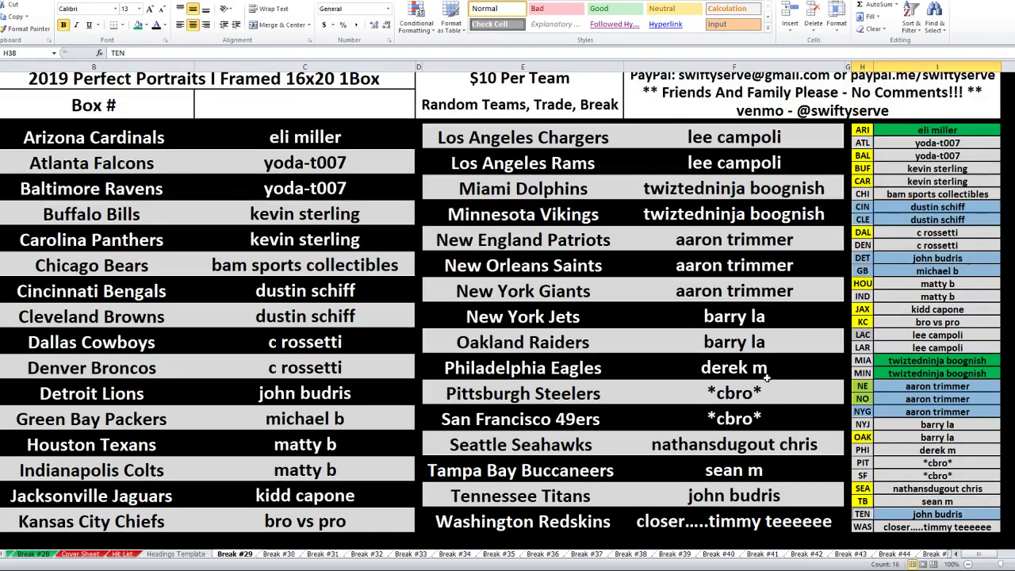
left_click(138, 25)
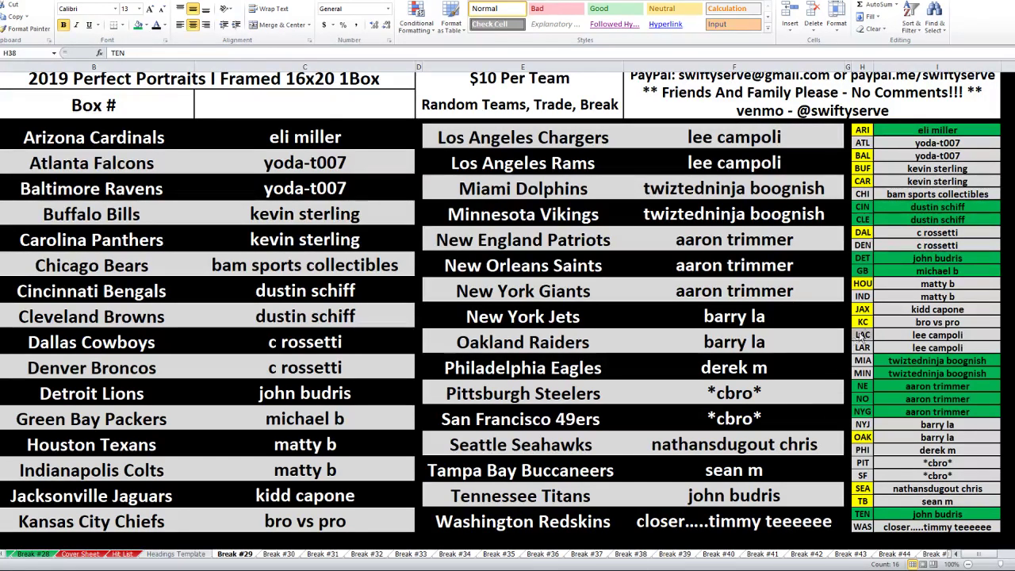
Fill the LAC, LAR, JAX, ATL, BAL, WAS, NYJ and OAK rows green.
left_click(888, 211, "shift")
left_click_drag(883, 335, 882, 348)
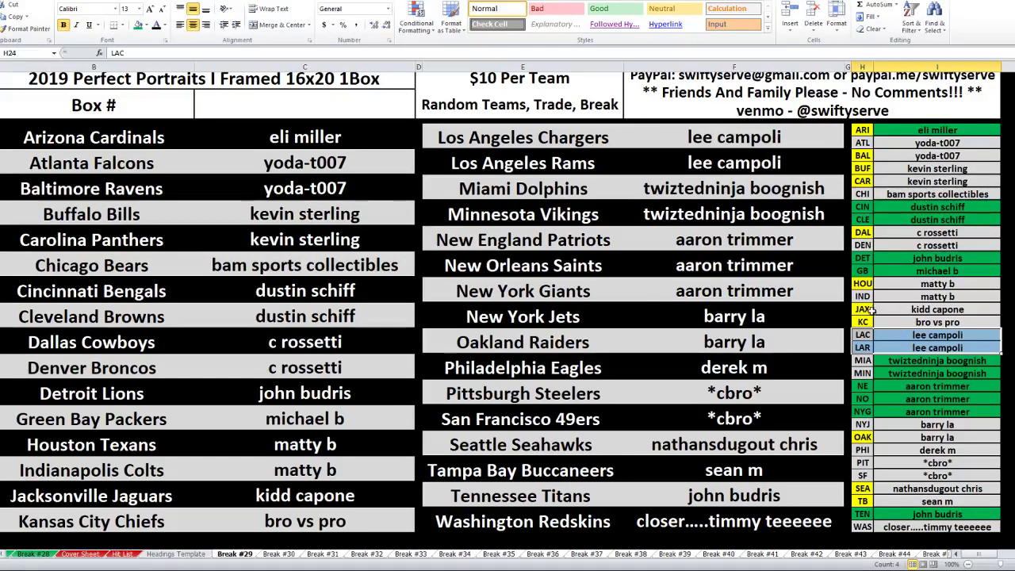
left_click_drag(863, 309, 893, 309)
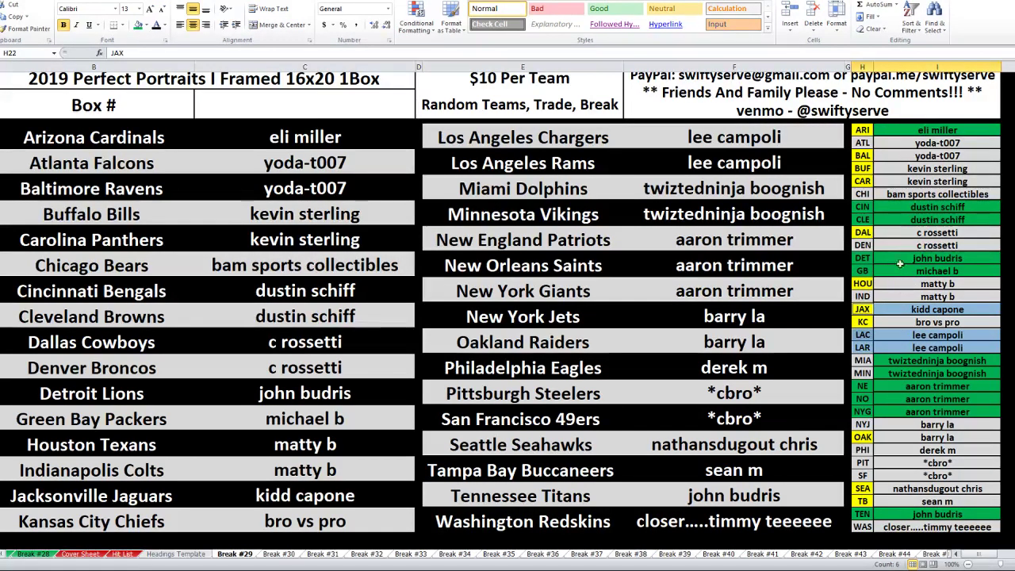
left_click_drag(863, 141, 892, 157)
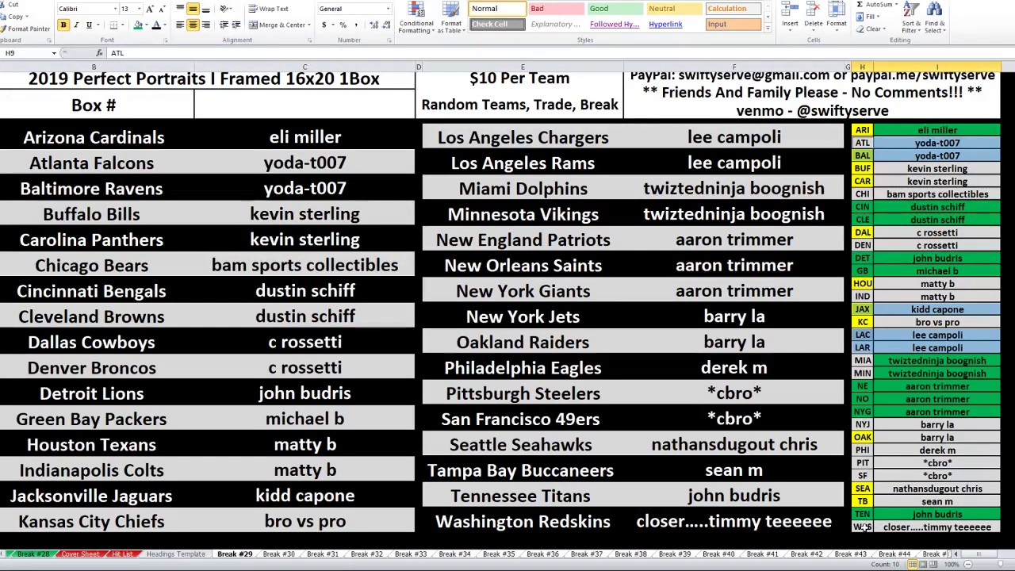
left_click_drag(867, 526, 888, 527)
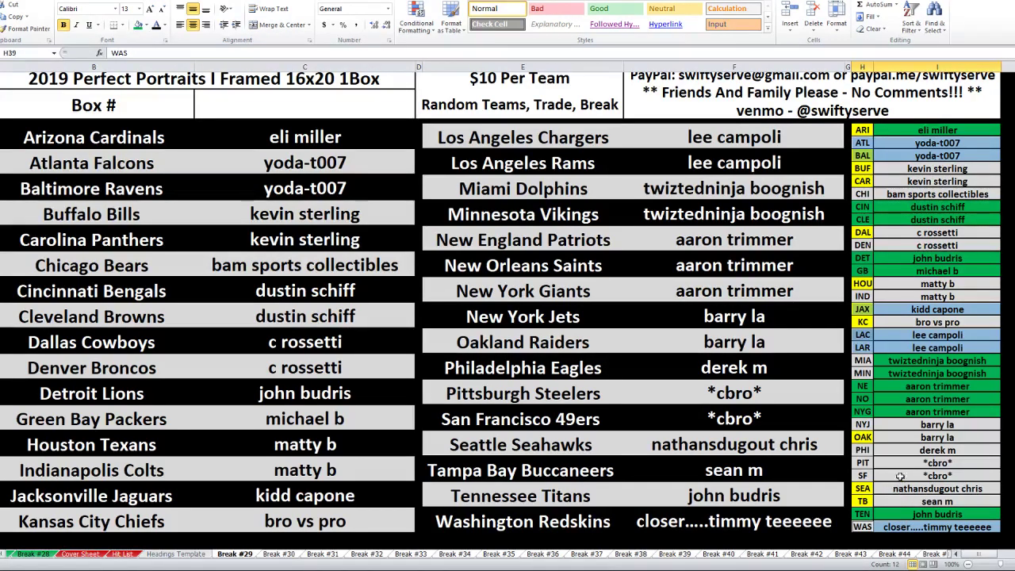
left_click_drag(869, 424, 890, 432)
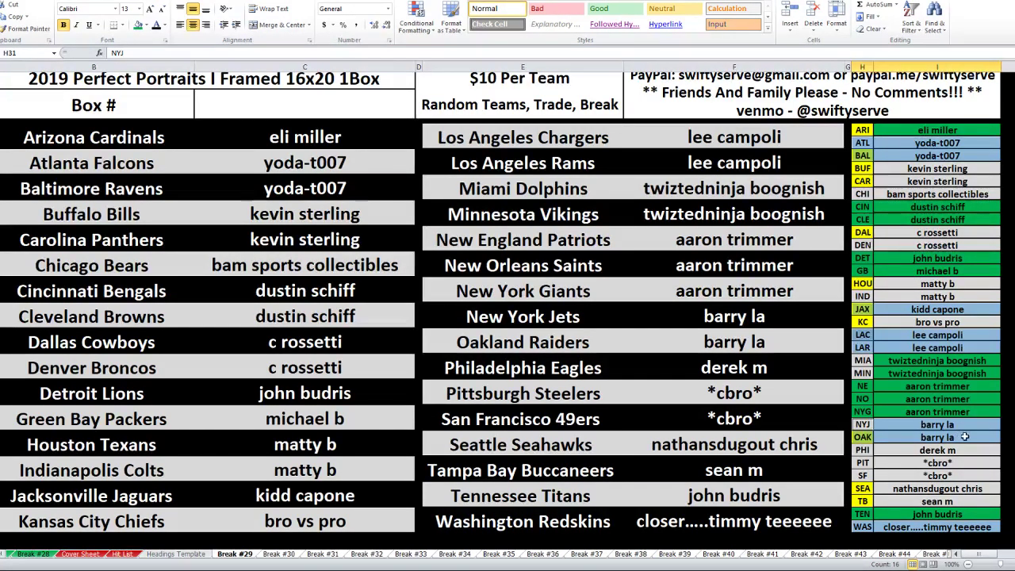
left_click(138, 24)
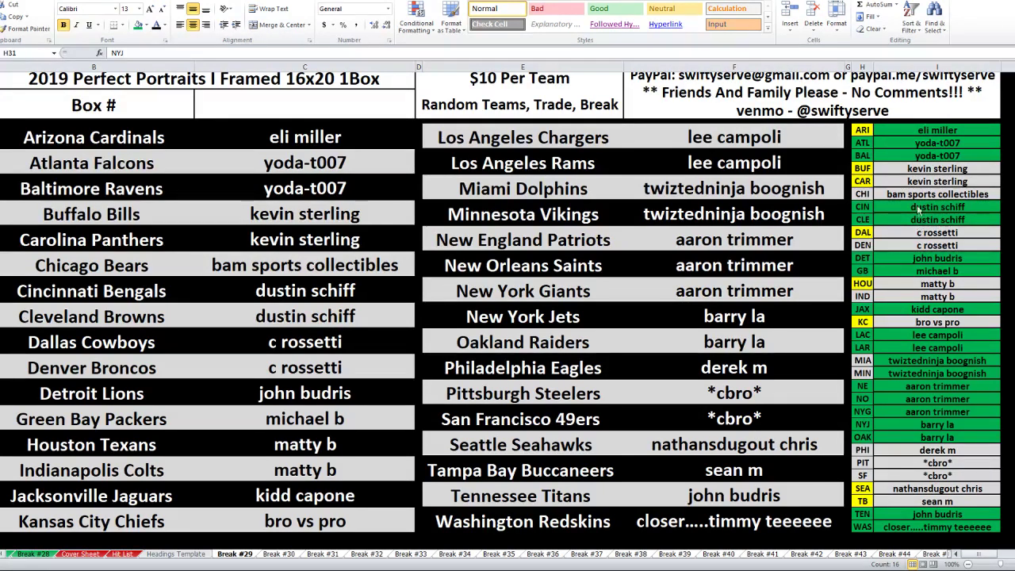
left_click_drag(869, 194, 889, 194)
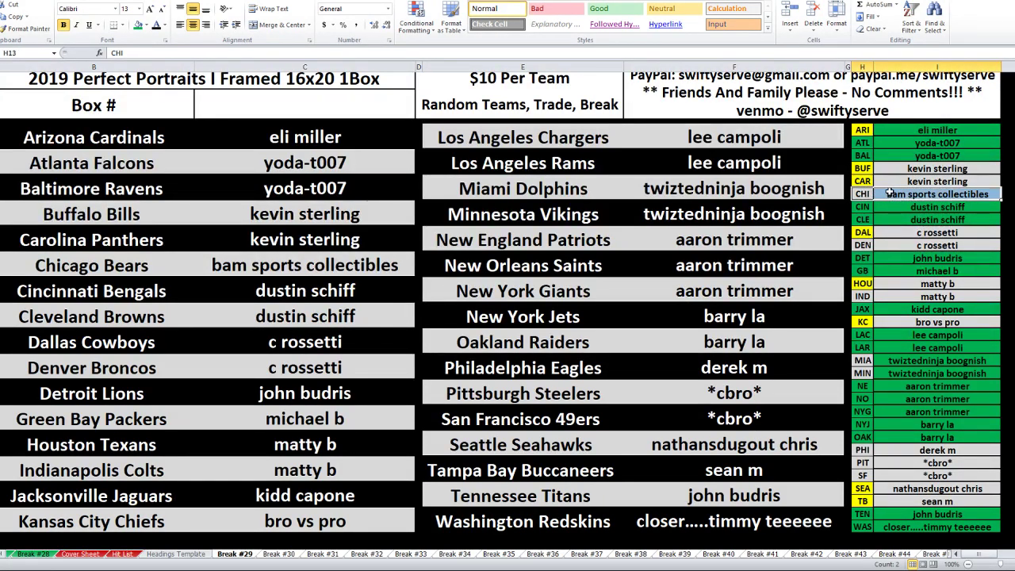
Fill the CHI row H13:I13 green.
left_click(138, 25)
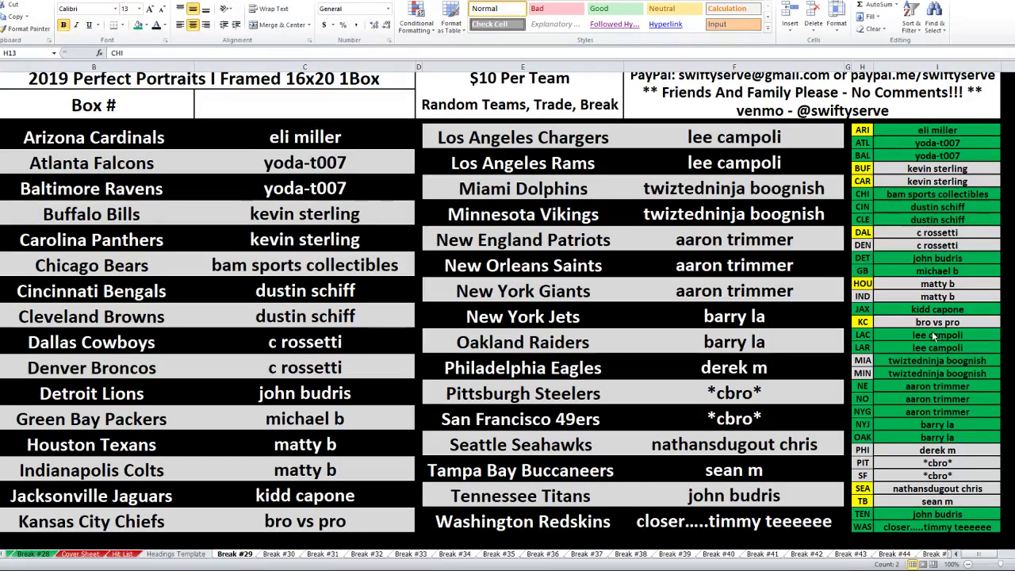
left_click_drag(872, 462, 885, 471)
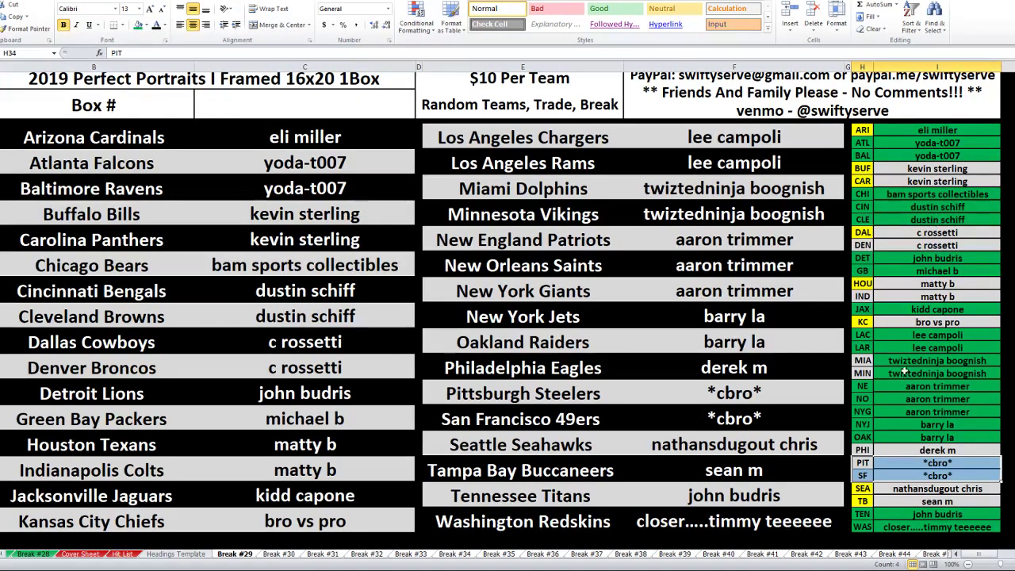
Fill the PIT and SF rows green, then the BUF, CAR, PHI, DAL and DEN rows.
left_click(138, 24)
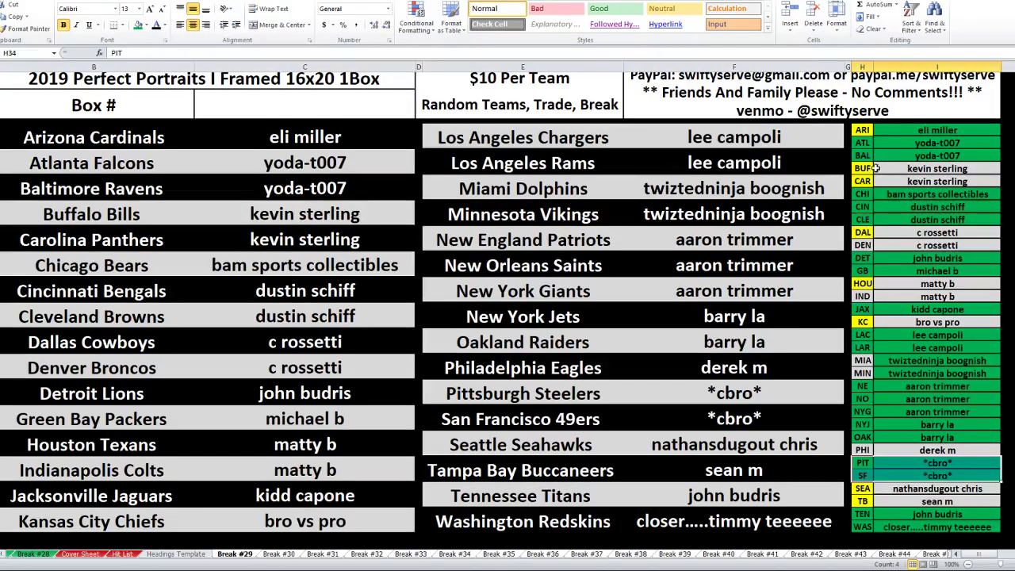
left_click_drag(862, 168, 886, 181)
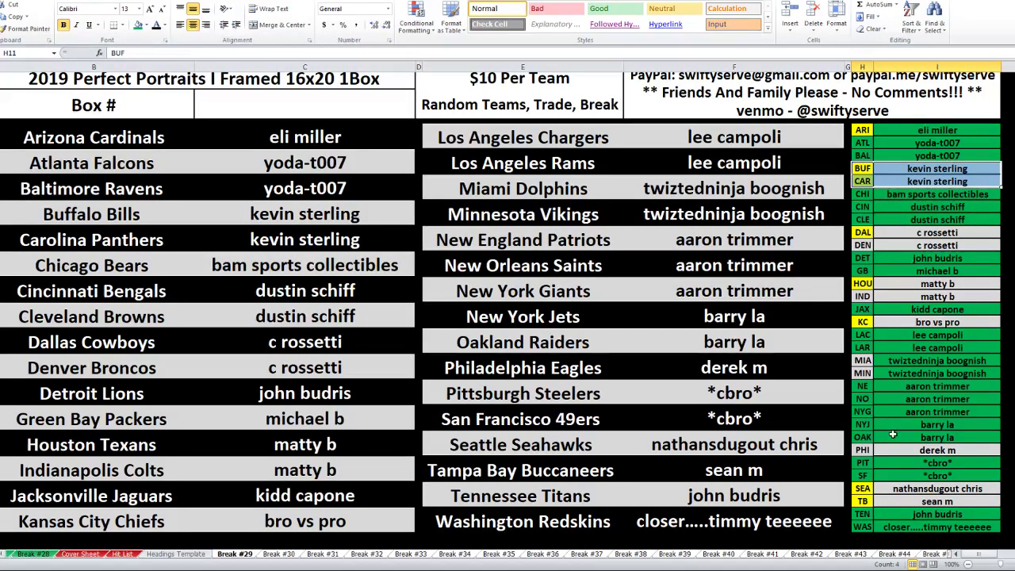
left_click_drag(865, 450, 901, 449)
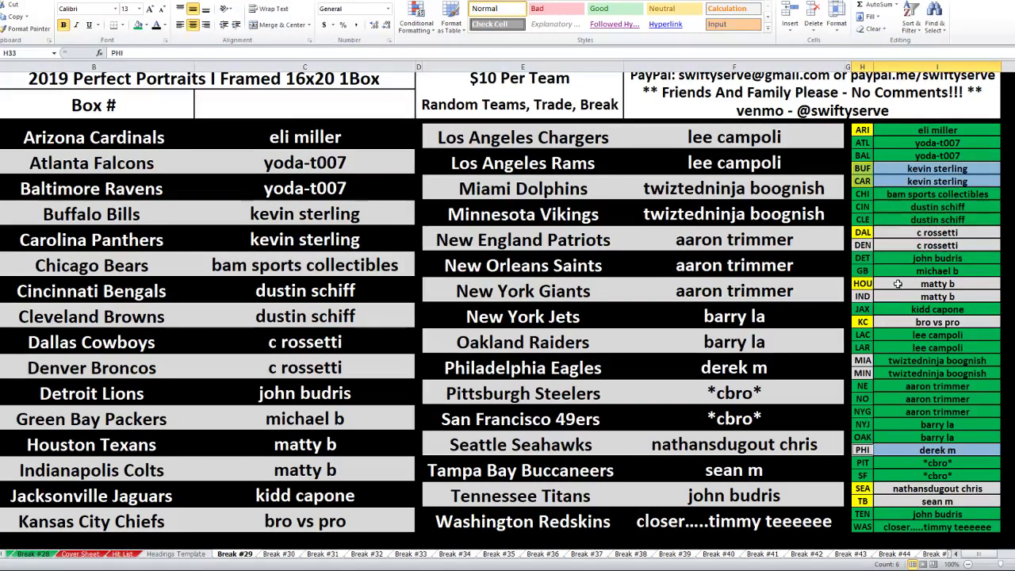
left_click_drag(863, 233, 890, 252)
left_click(138, 25)
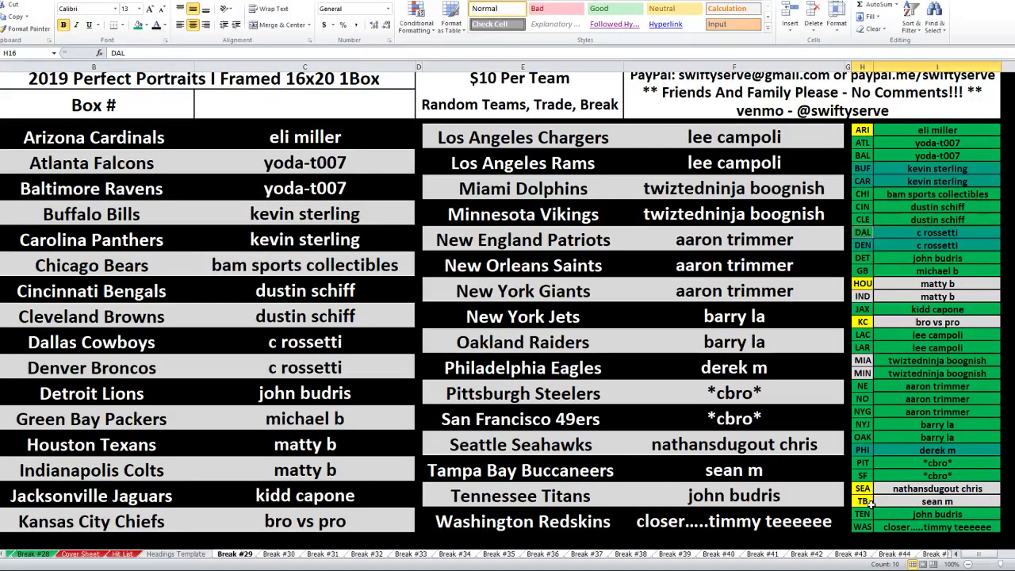
left_click_drag(868, 504, 878, 503)
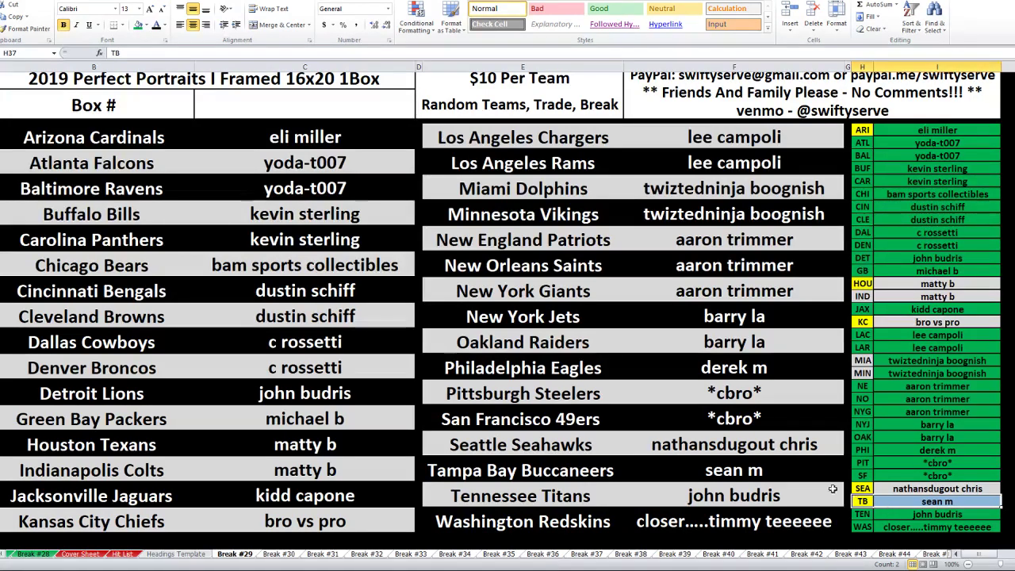
Fill the TB row H37:I37 green.
left_click(137, 25)
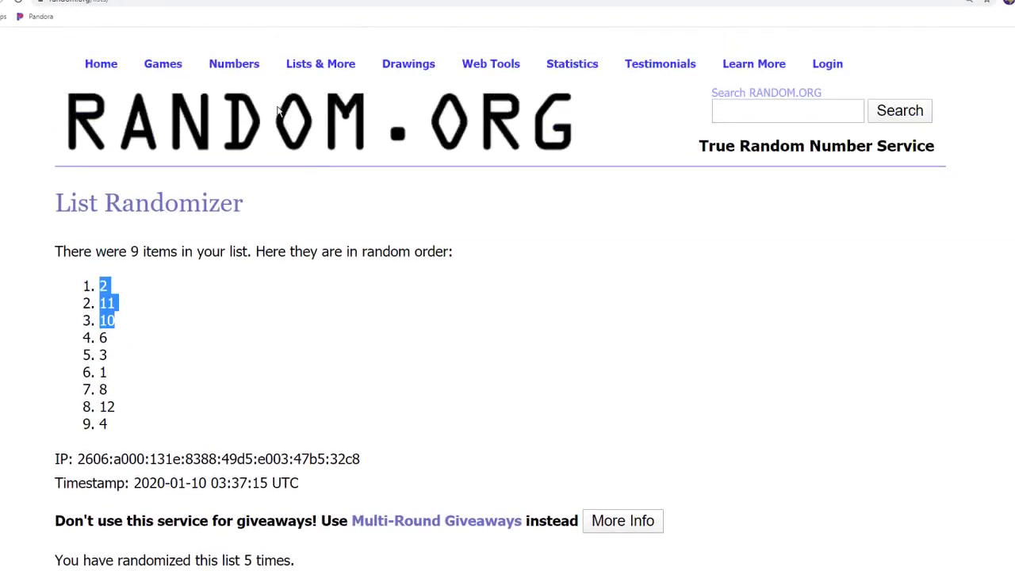
Paste the numbers 24 to 47 into a fresh List Randomizer form and shrink the browser window.
mouse_move(320, 64)
left_click(331, 87)
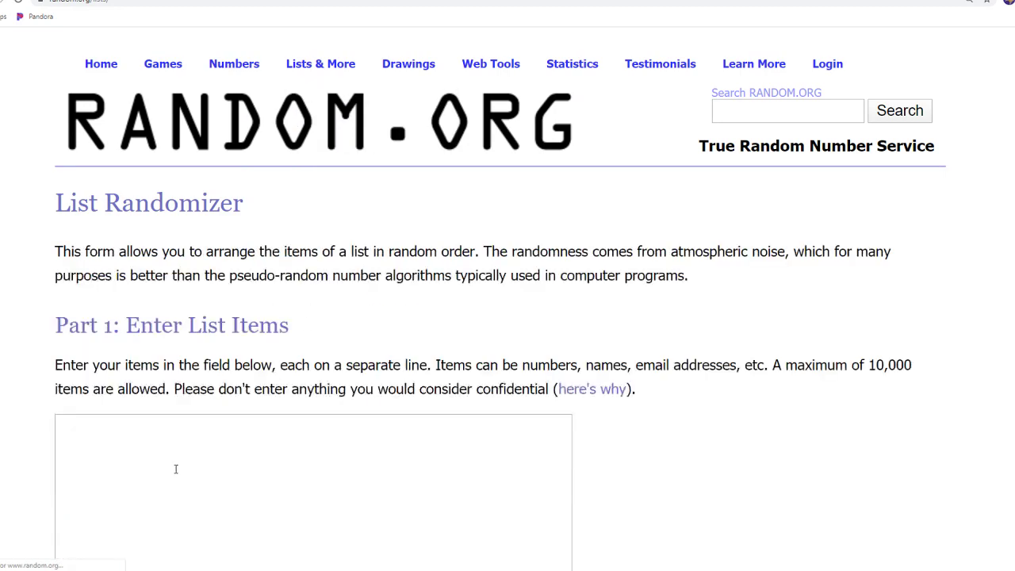
left_click(177, 469)
key("ctrl+v")
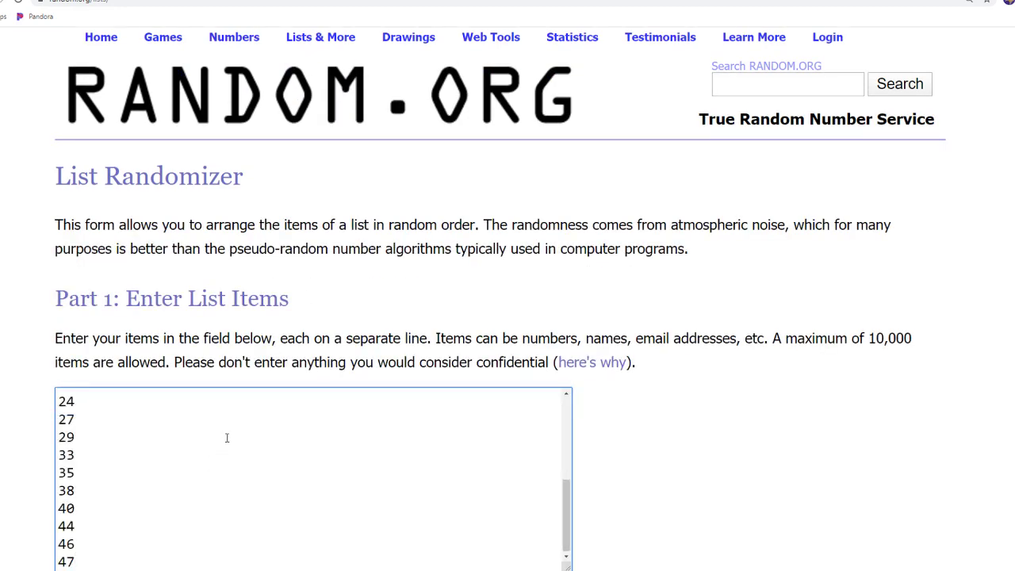
key("Tab")
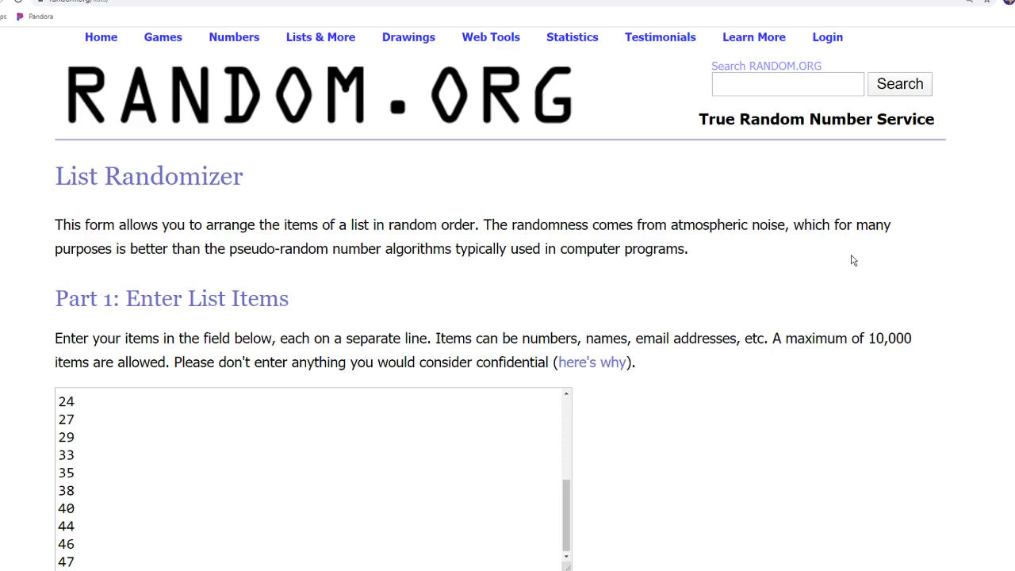
key("super+Down")
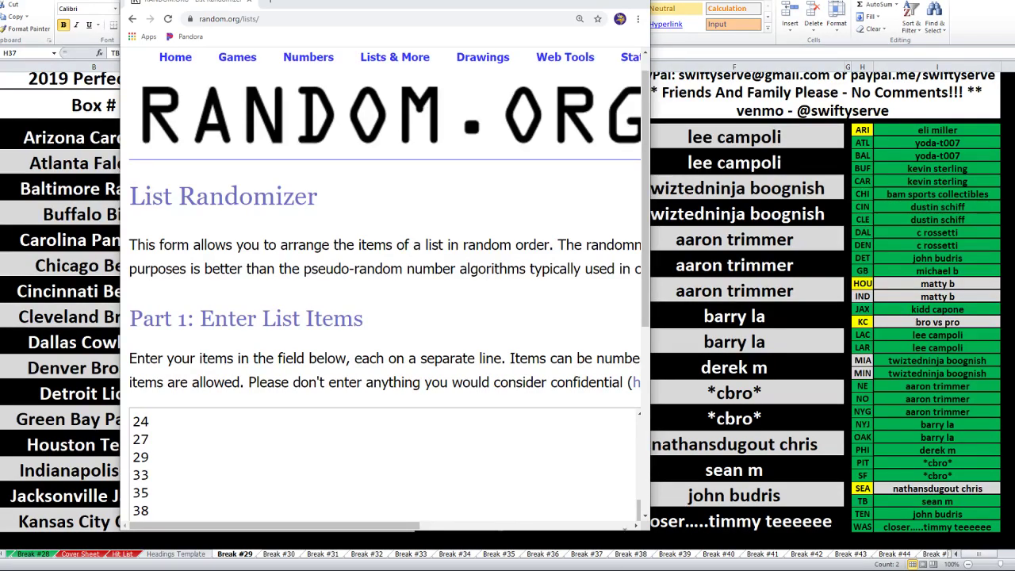
Fill the KC and SEA buyer cells in column I yellow.
left_click(905, 500)
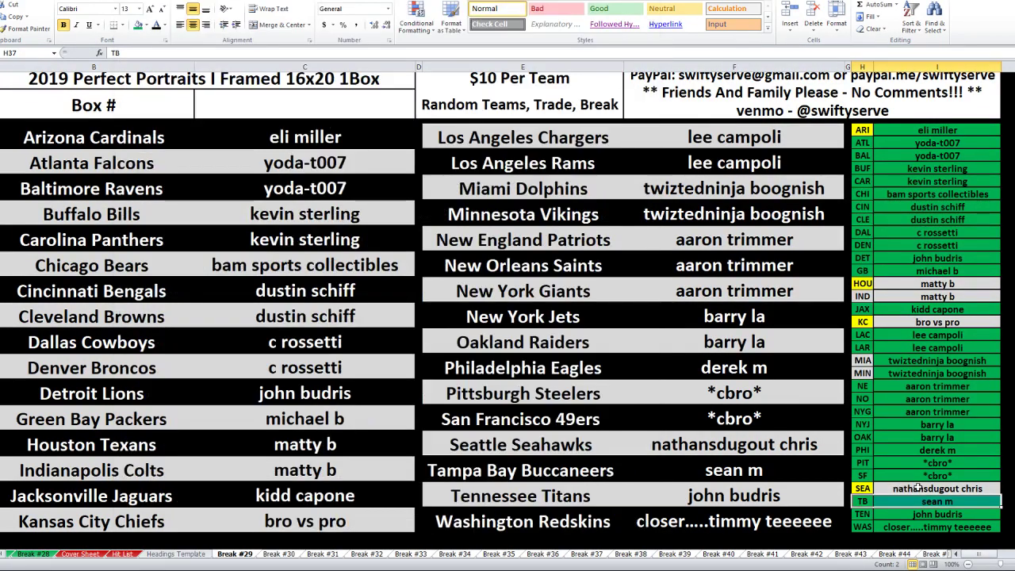
left_click(918, 314)
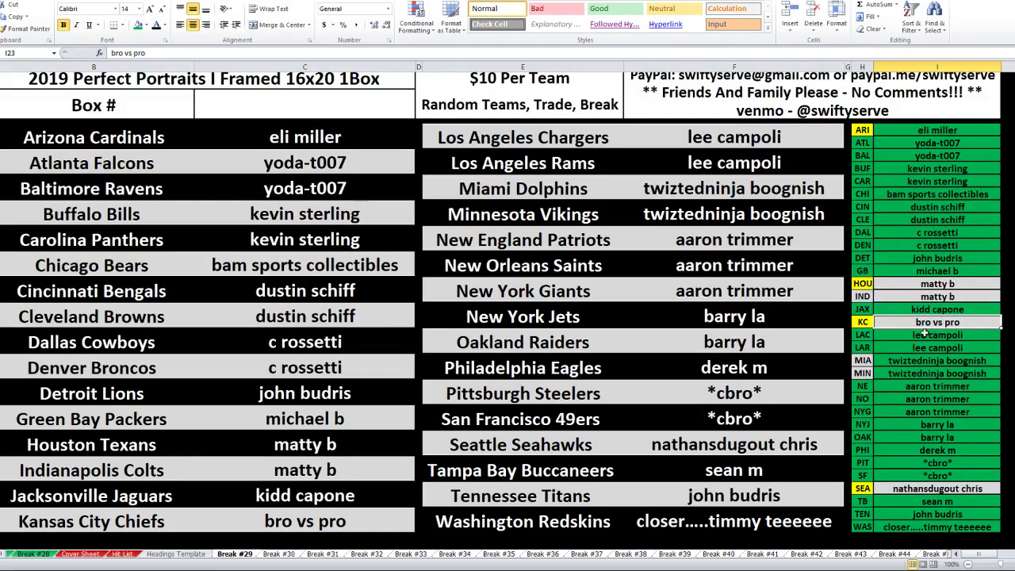
left_click(921, 488)
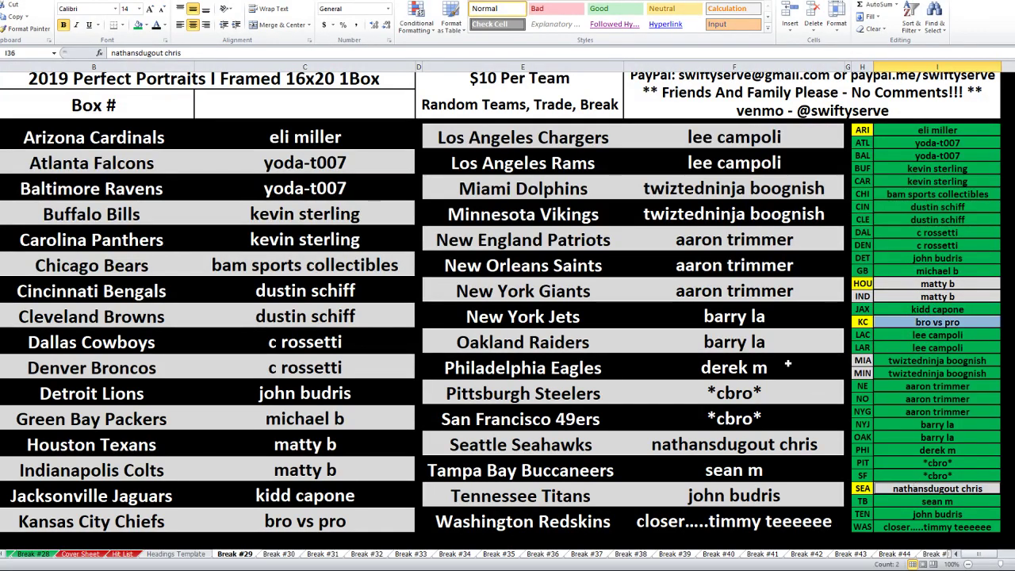
left_click(148, 24)
left_click(182, 132)
Fill the HOU and IND buyer cells yellow, then copy all 32 buyer names in I8:I39.
left_click_drag(896, 284, 906, 293)
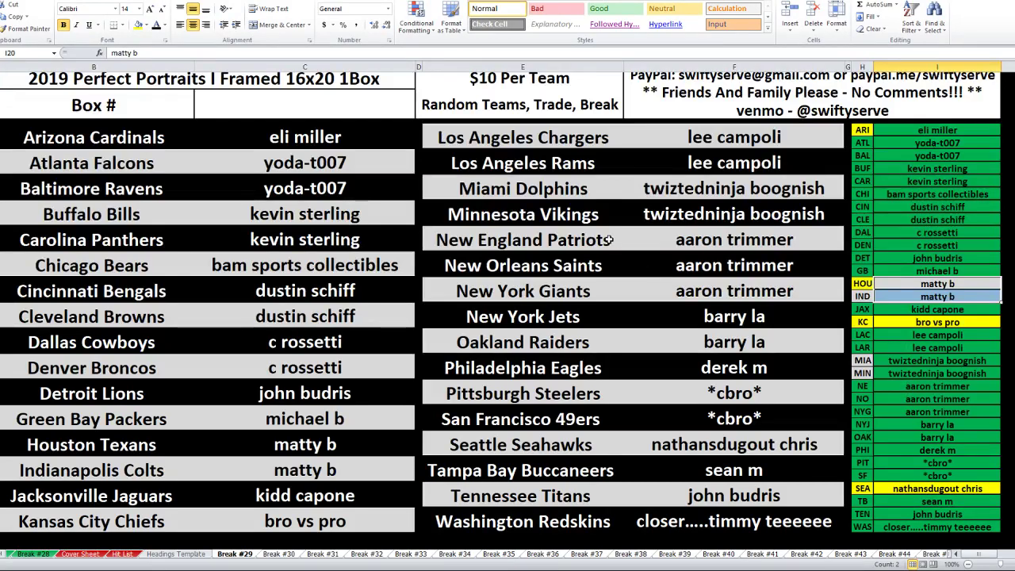
left_click(138, 25)
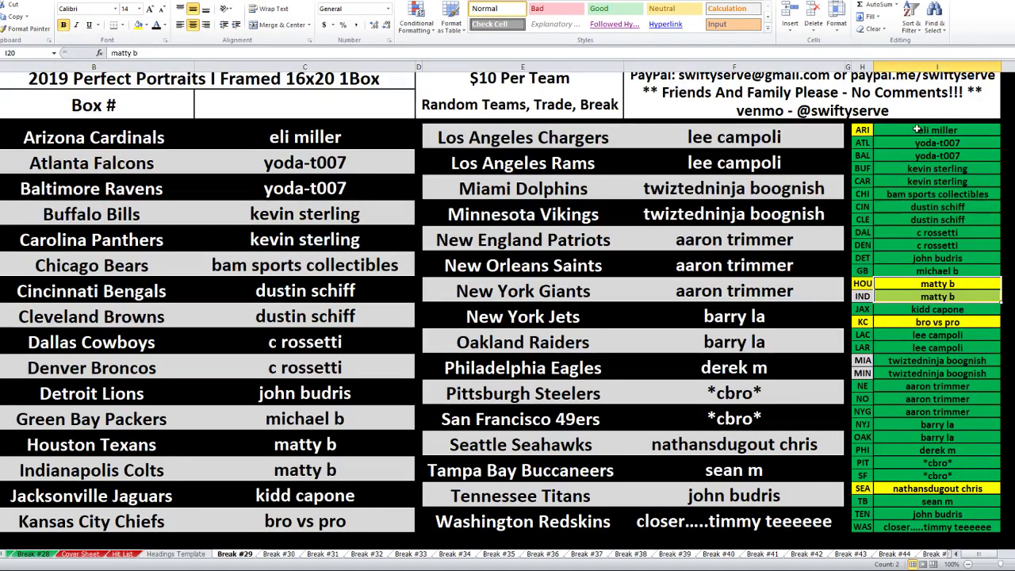
left_click_drag(917, 129, 919, 525)
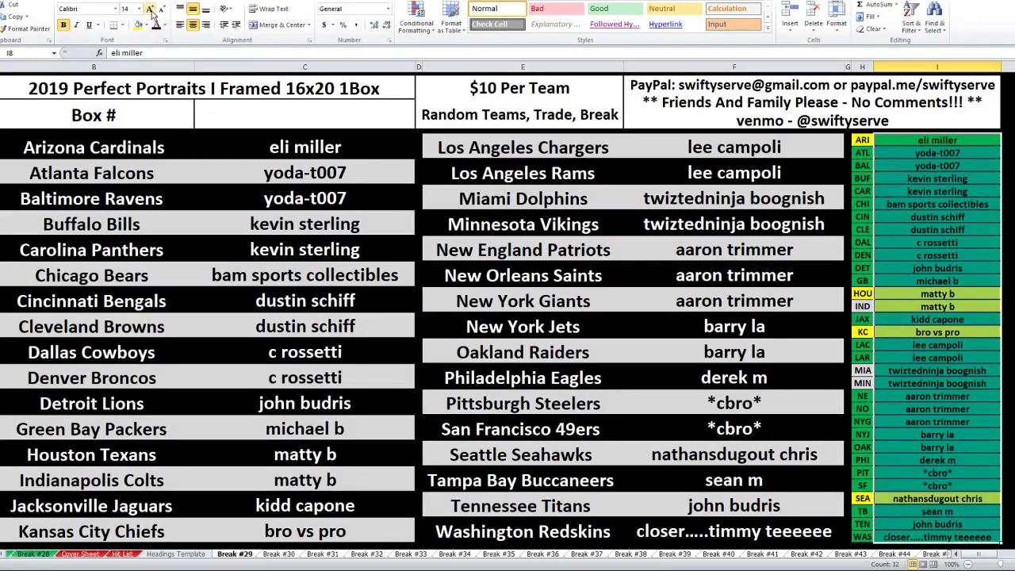
key("ctrl+c")
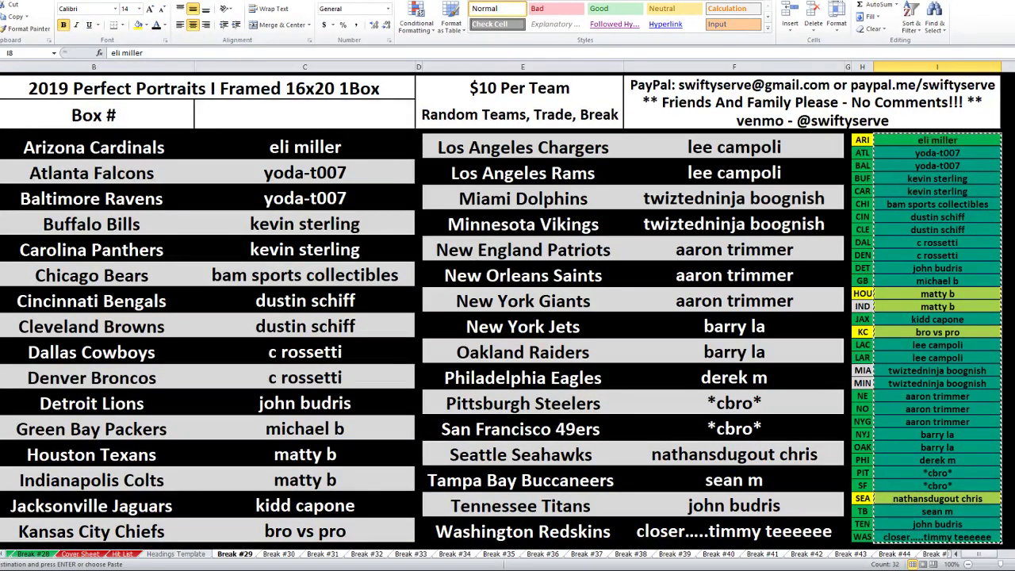
key("alt+Tab")
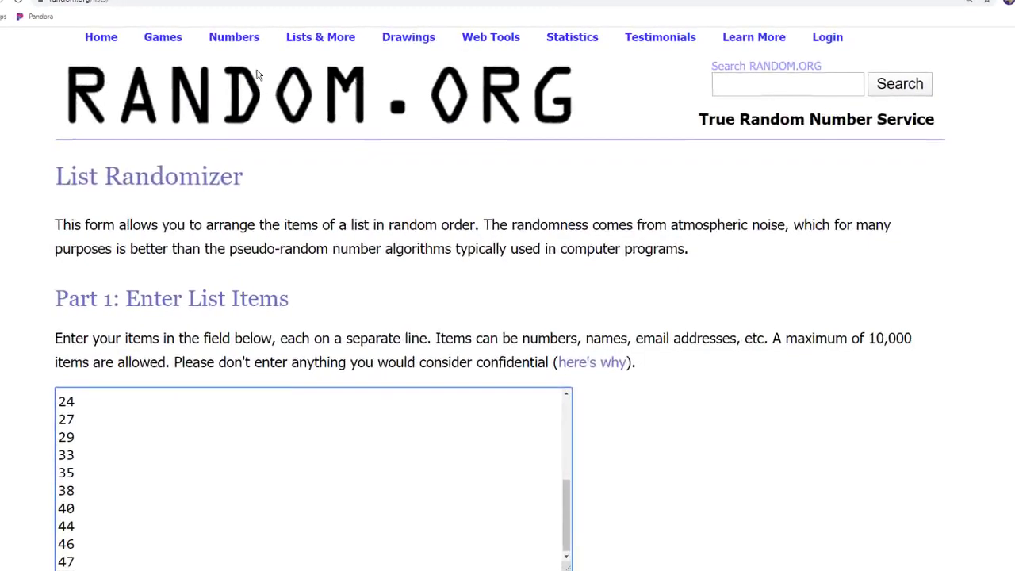
Reload the List Randomizer page, paste the buyer names, then undo that paste.
scroll(258, 75, "up", 1)
right_click(365, 91)
left_click(539, 98)
left_click(188, 453)
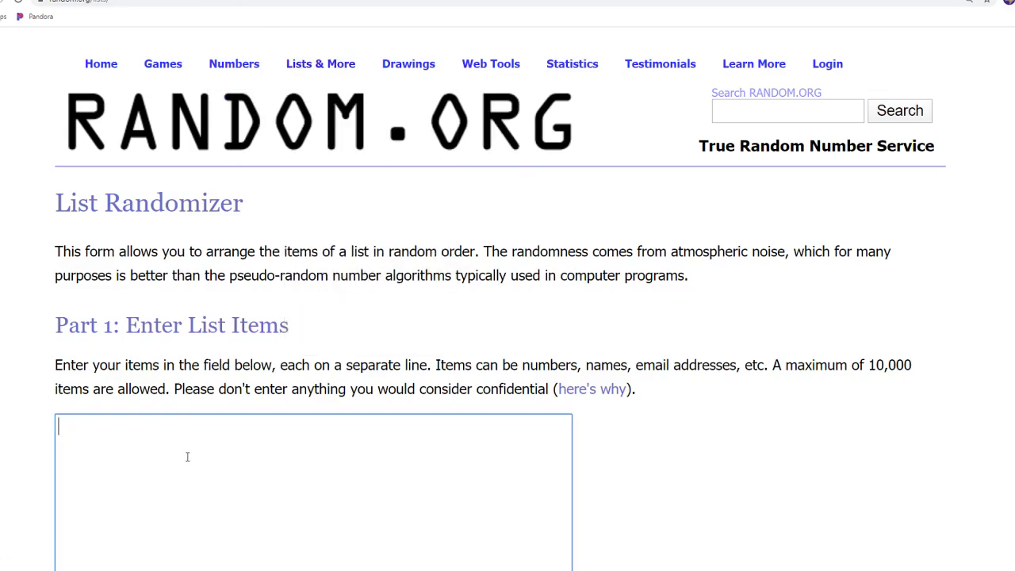
key("ctrl+v")
scroll(180, 462, "up", 8)
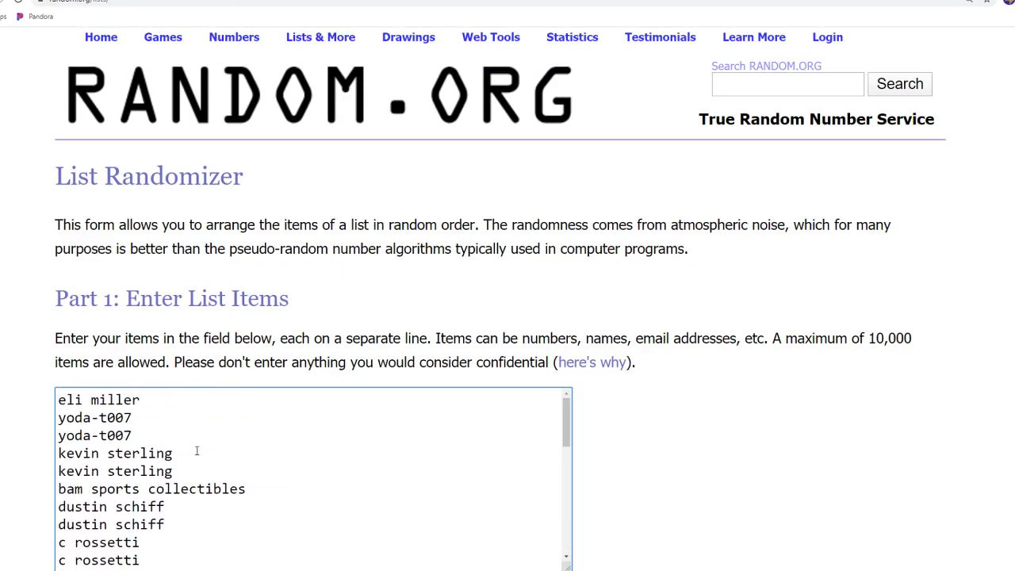
key("ctrl+z")
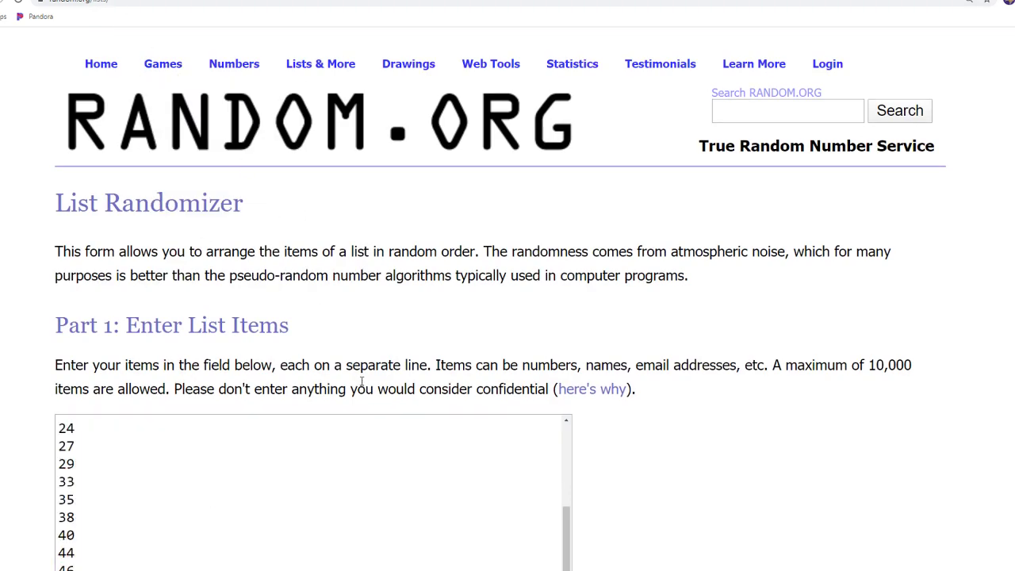
scroll(535, 432, "up", 2)
scroll(521, 482, "up", 2)
scroll(528, 478, "down", 5)
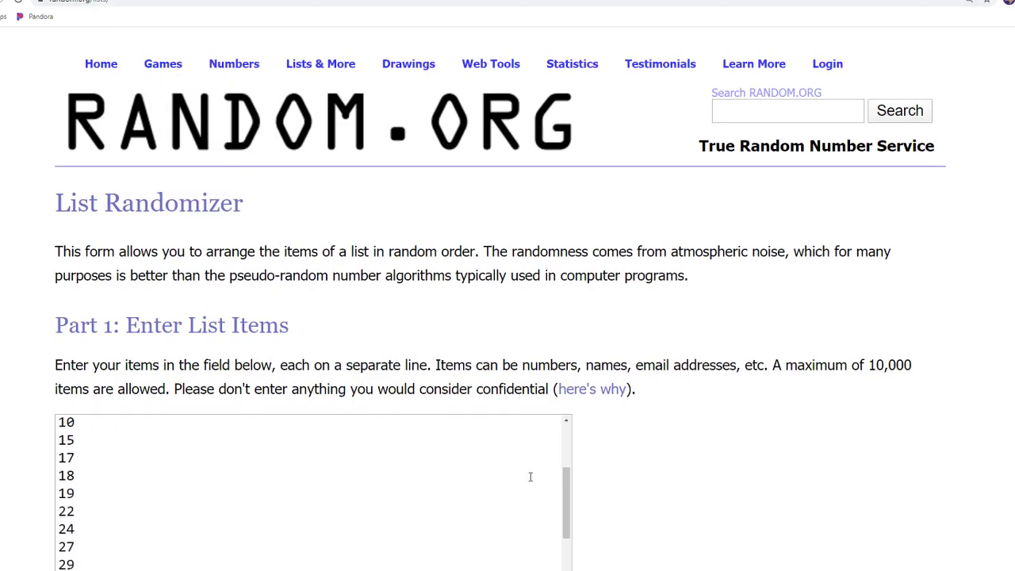
scroll(536, 477, "down", 3)
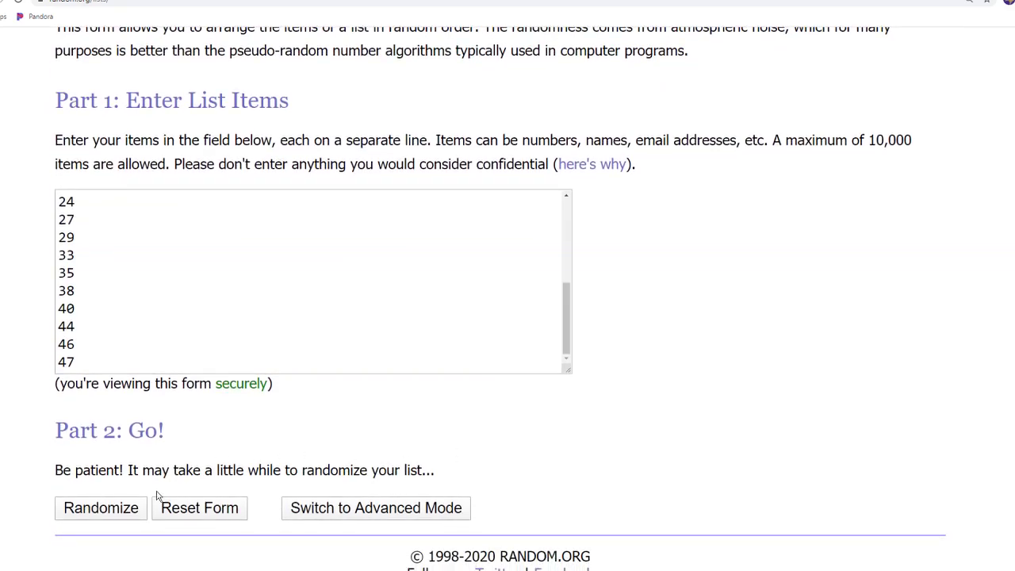
Shuffle the 22-number list five times in a row.
left_click(126, 514)
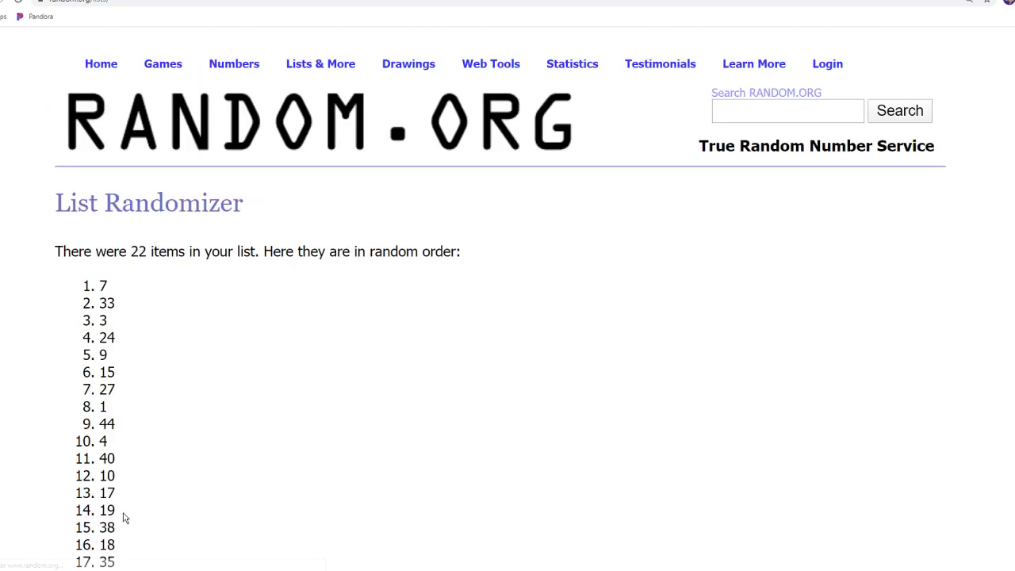
scroll(124, 518, "down", 5)
left_click(93, 439)
scroll(94, 441, "down", 5)
left_click(84, 437)
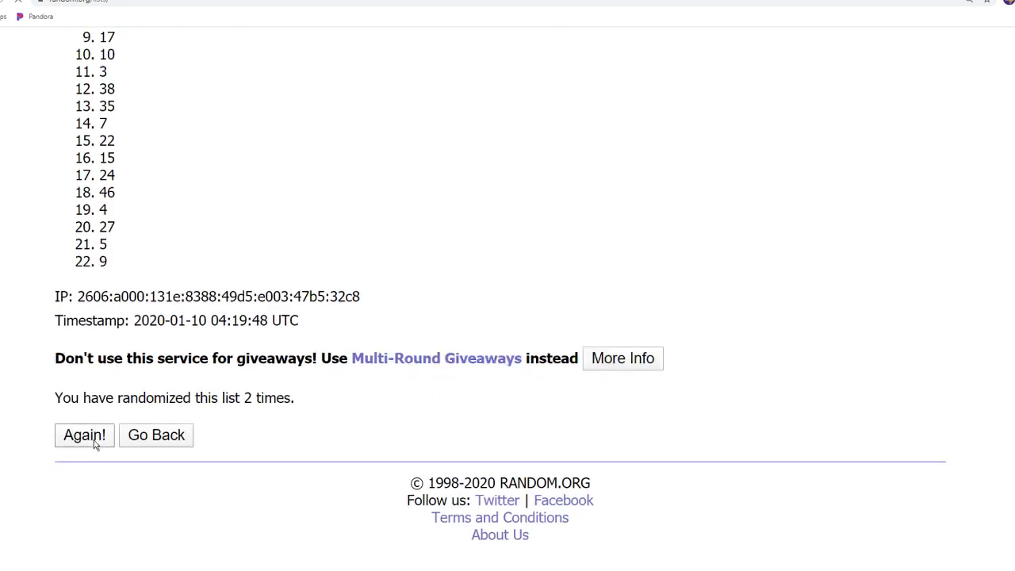
scroll(93, 444, "down", 5)
left_click(93, 439)
scroll(94, 444, "down", 5)
left_click(93, 441)
scroll(131, 439, "down", 5)
Select the first shuffled number, 22, and go back to the list entry form.
left_click_drag(199, 397, 357, 402)
scroll(356, 402, "up", 5)
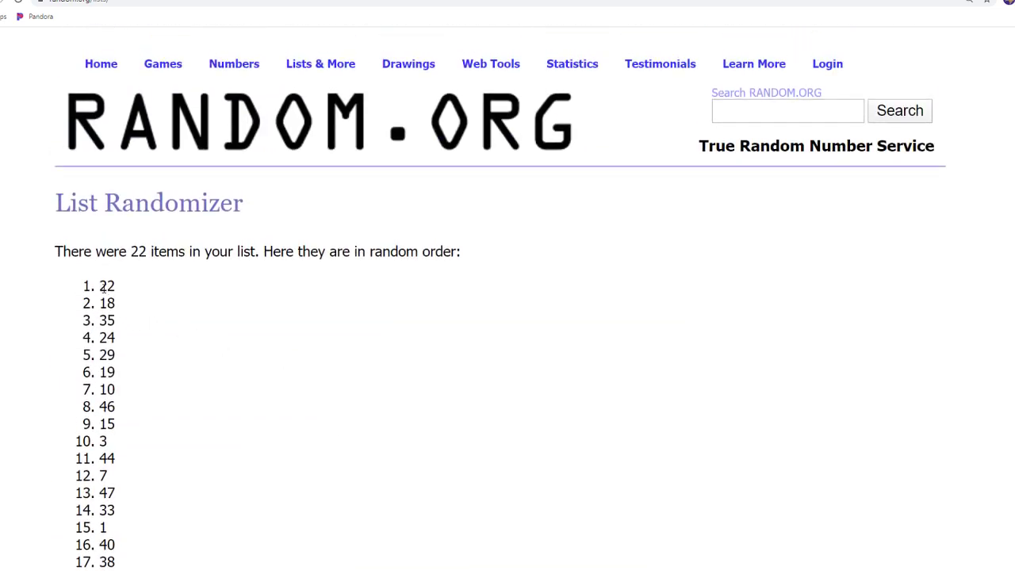
double_click(103, 285)
key("alt+Left")
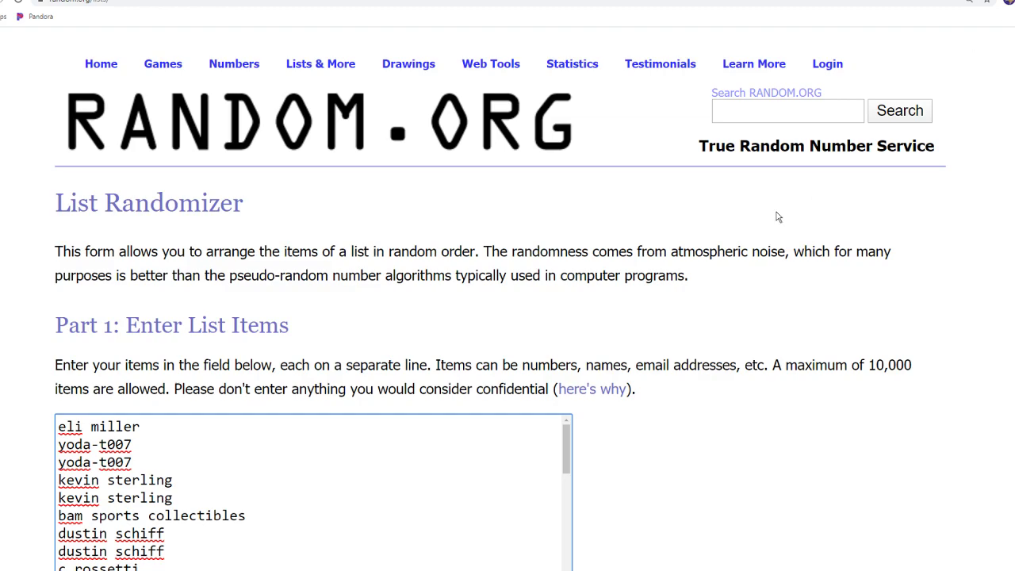
left_click_drag(523, 3, 779, 0)
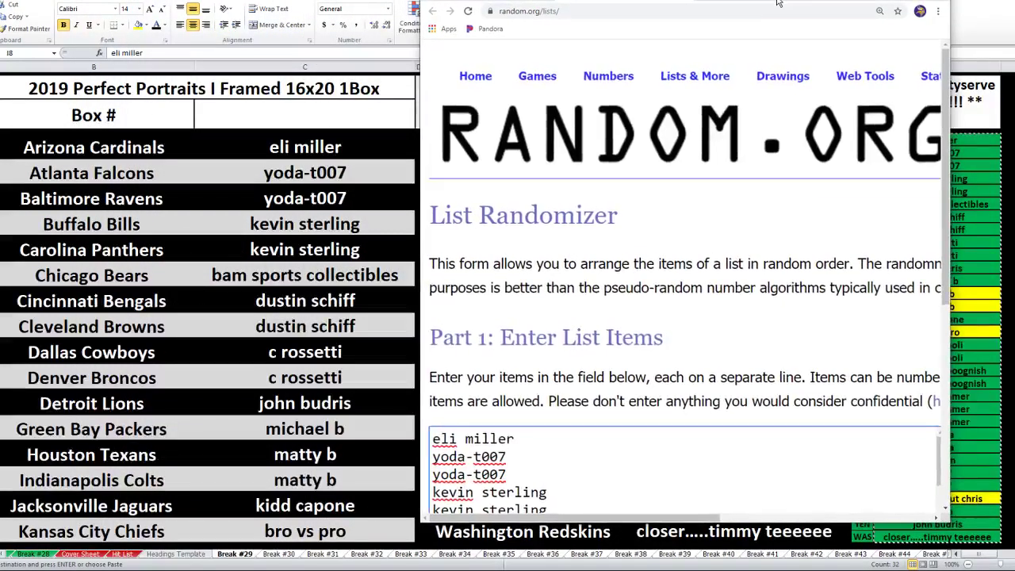
left_click_drag(950, 132, 940, 281)
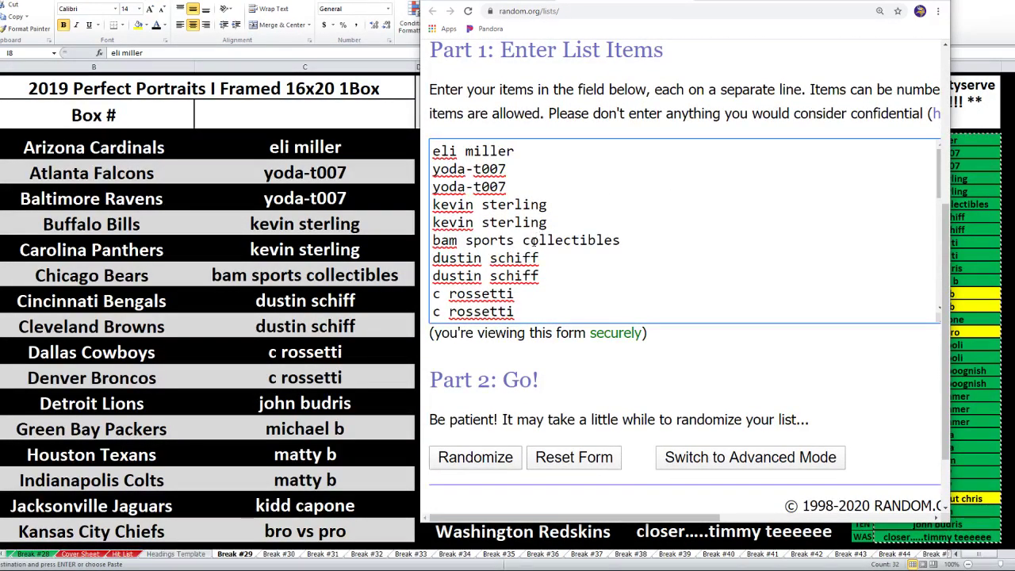
scroll(544, 267, "down", 1)
scroll(544, 267, "down", 3)
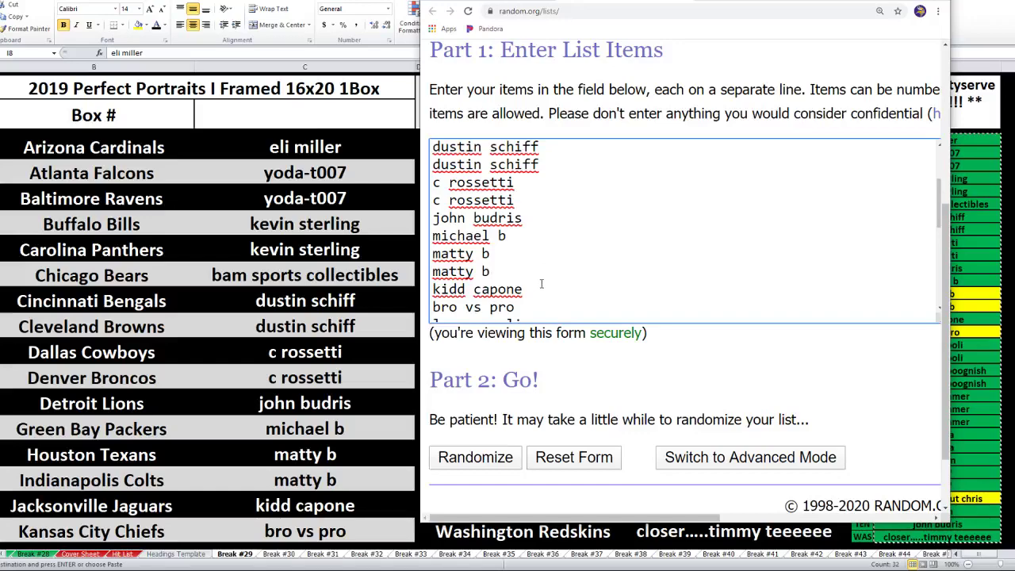
scroll(533, 282, "down", 1)
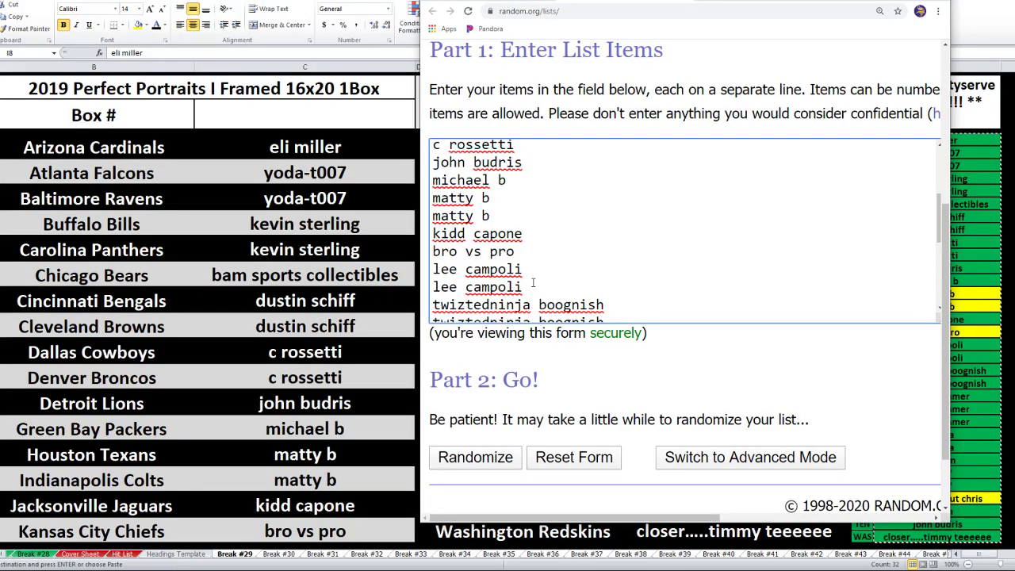
scroll(534, 281, "down", 3)
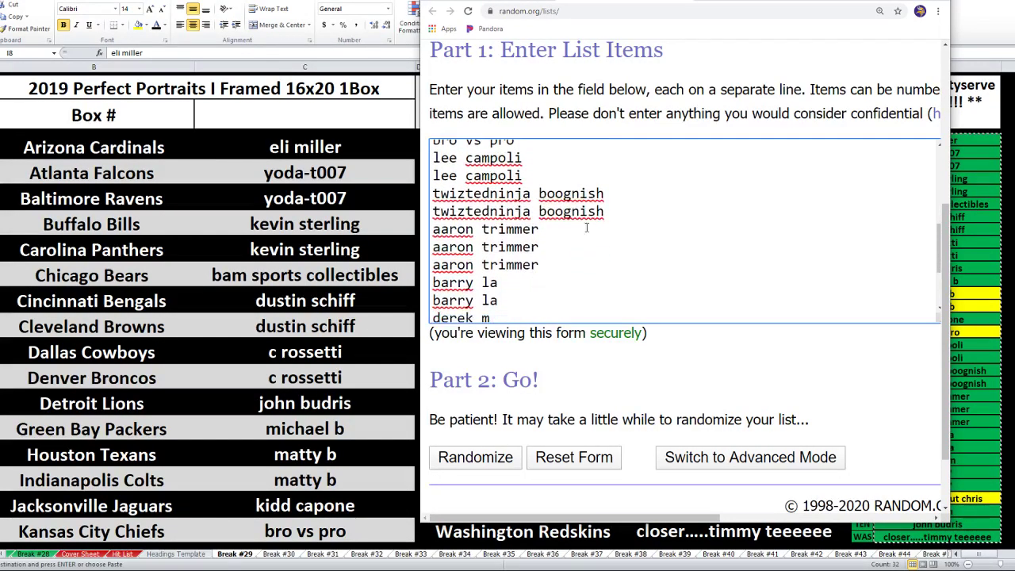
left_click_drag(793, 1, 469, 12)
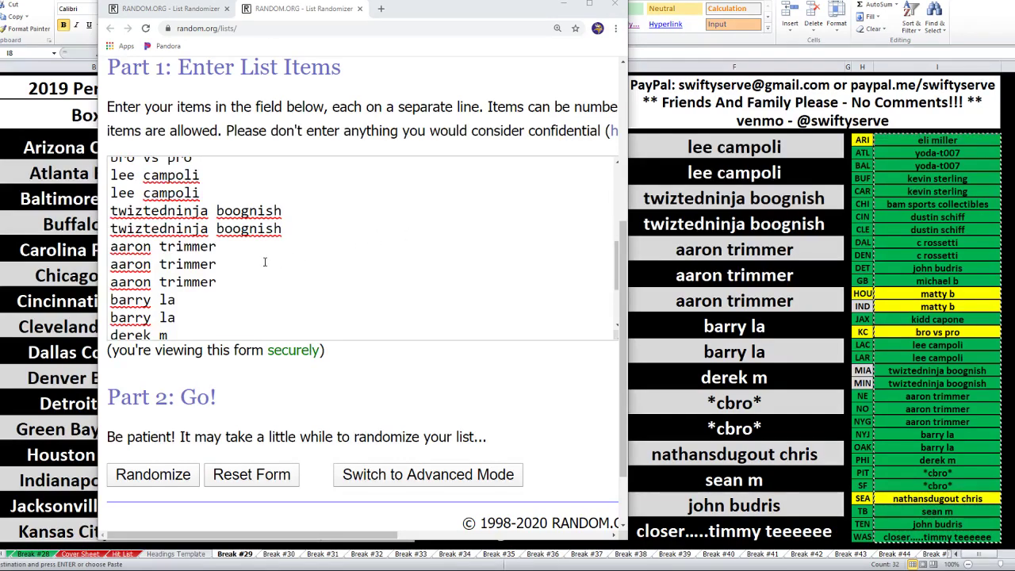
left_click(267, 262)
scroll(286, 273, "down", 1)
scroll(292, 277, "down", 2)
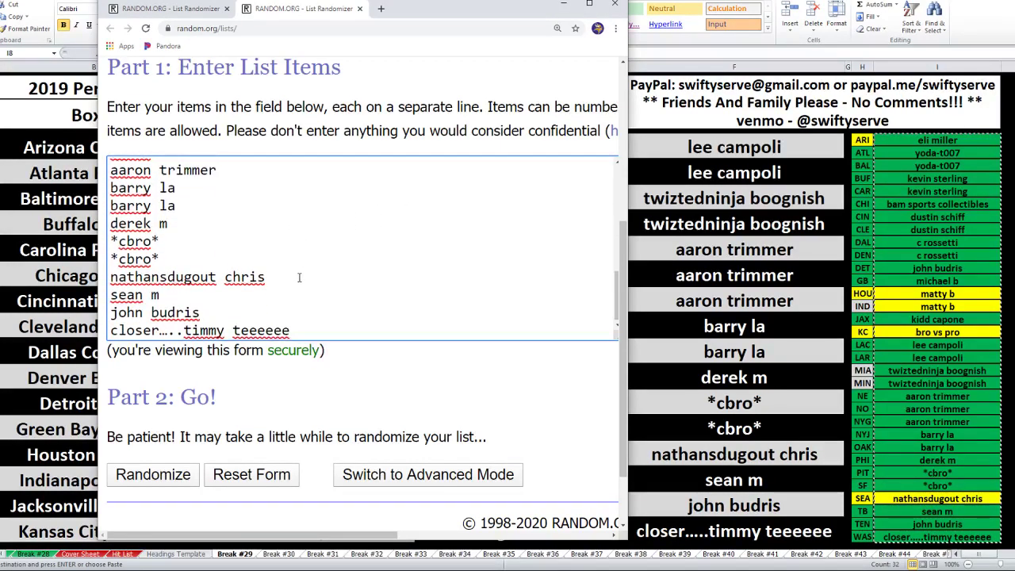
scroll(300, 279, "down", 1)
scroll(299, 279, "down", 1)
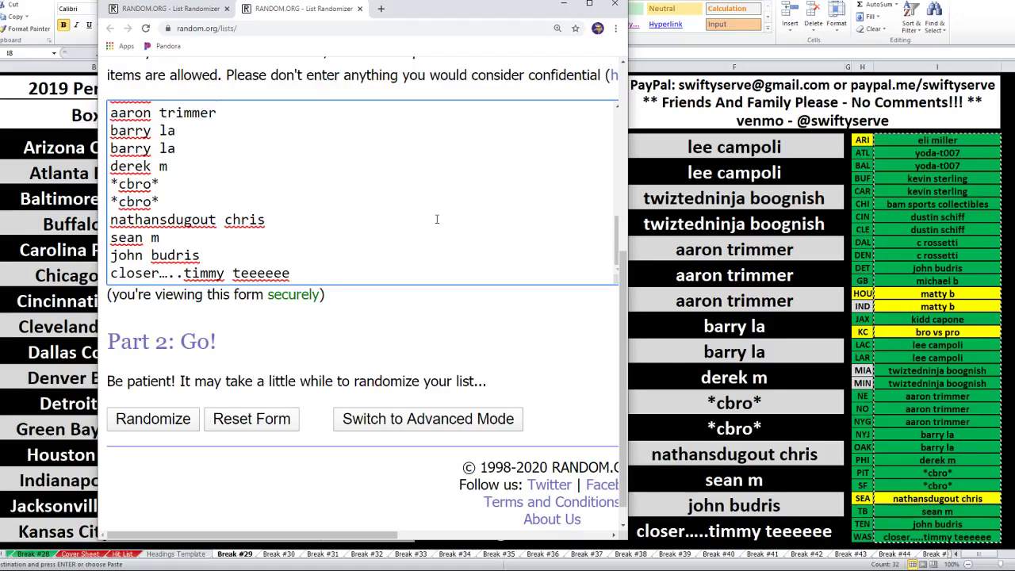
left_click(589, 3)
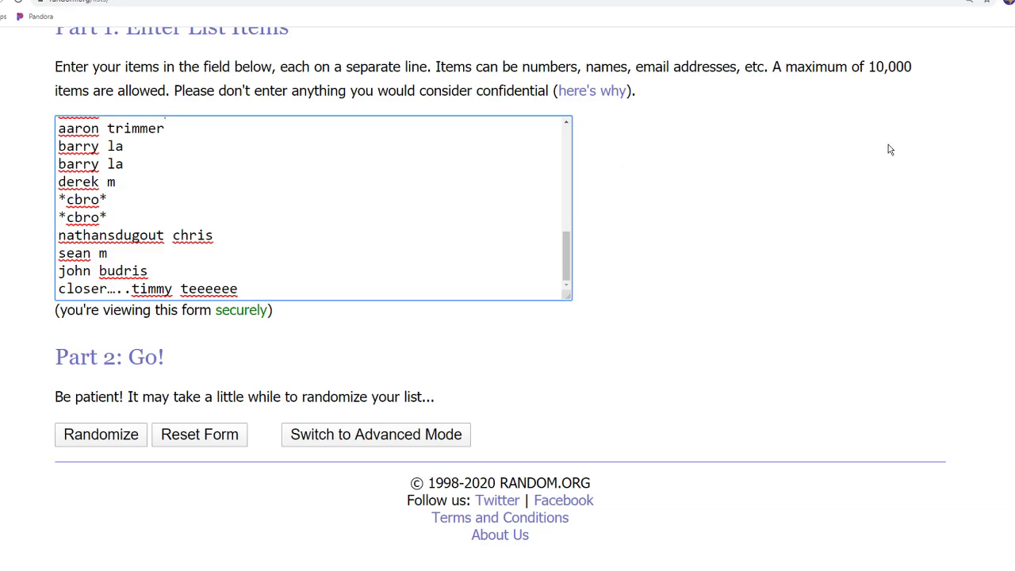
Randomize the 32 buyer names five times in succession.
left_click(106, 439)
scroll(103, 442, "down", 4)
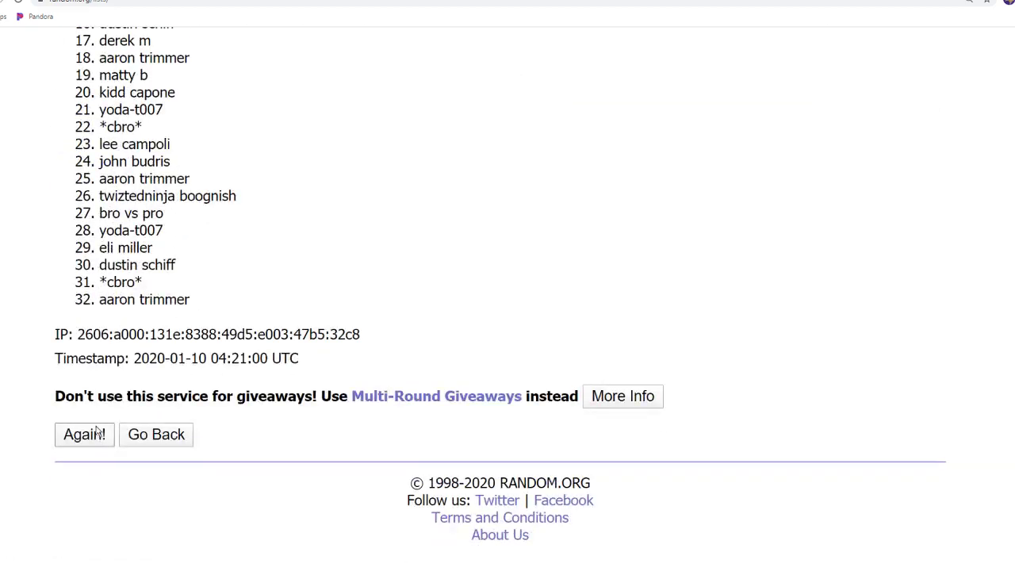
left_click(97, 440)
scroll(97, 445, "down", 7)
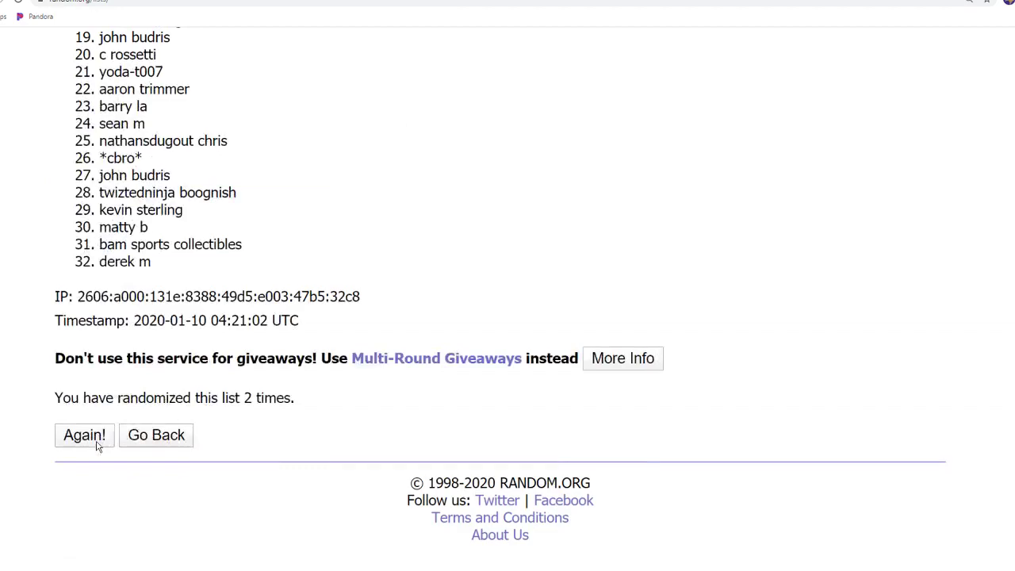
left_click(97, 440)
scroll(97, 445, "down", 7)
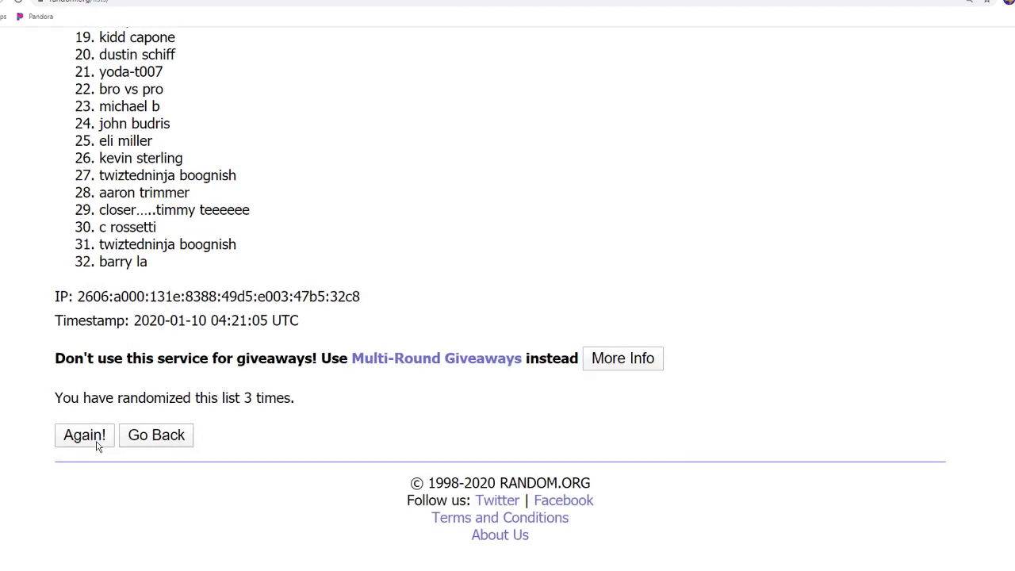
left_click(84, 435)
scroll(98, 446, "down", 7)
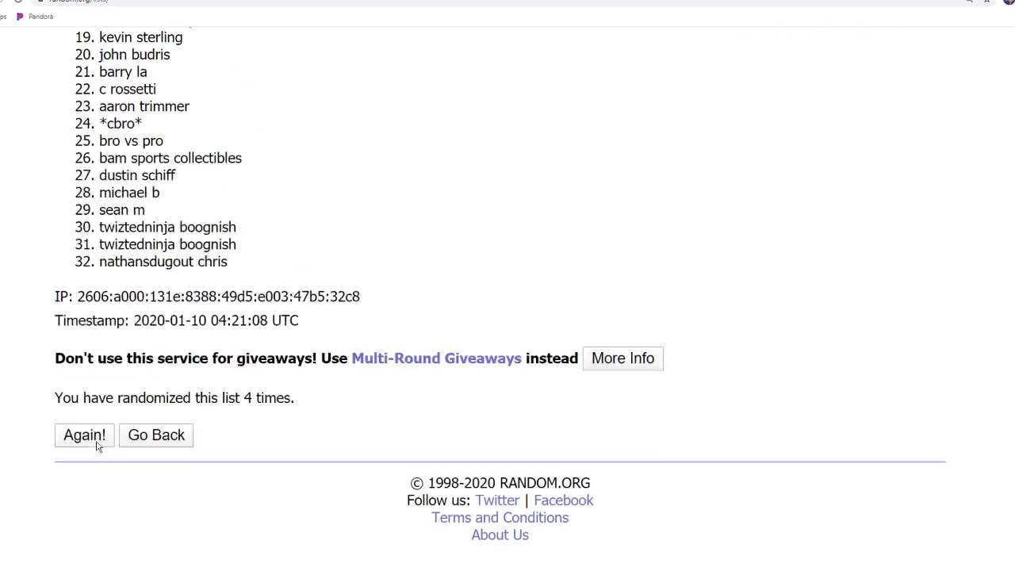
left_click(97, 444)
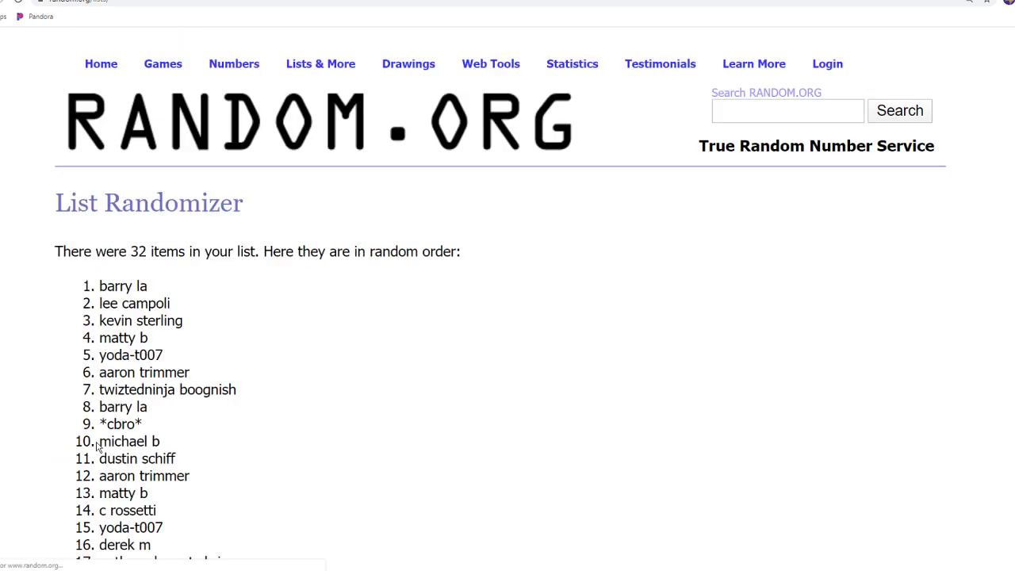
scroll(97, 445, "down", 7)
left_click_drag(208, 398, 355, 390)
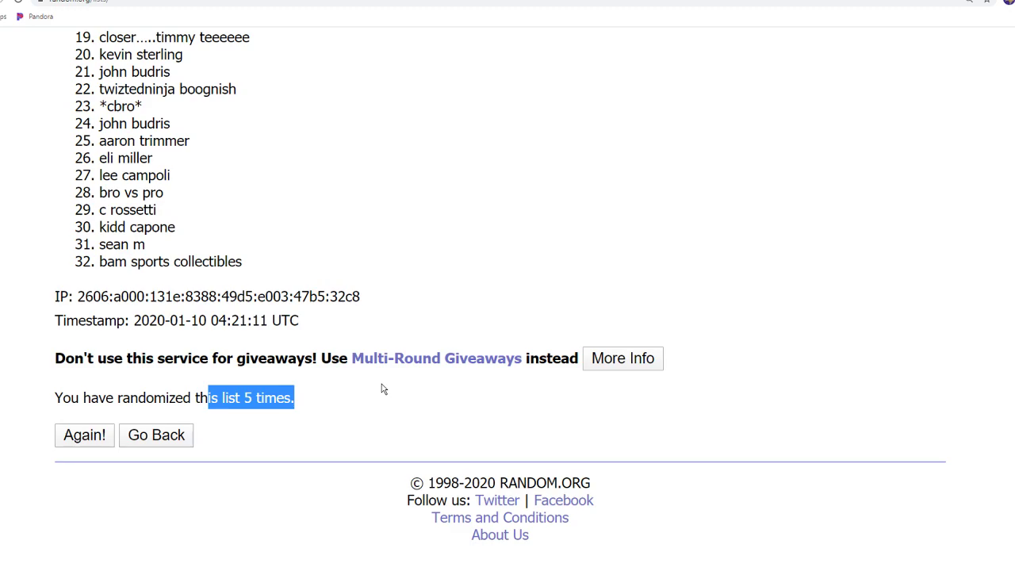
Select all 32 shuffled buyer names in the results and return to the Excel sheet.
scroll(382, 389, "up", 4)
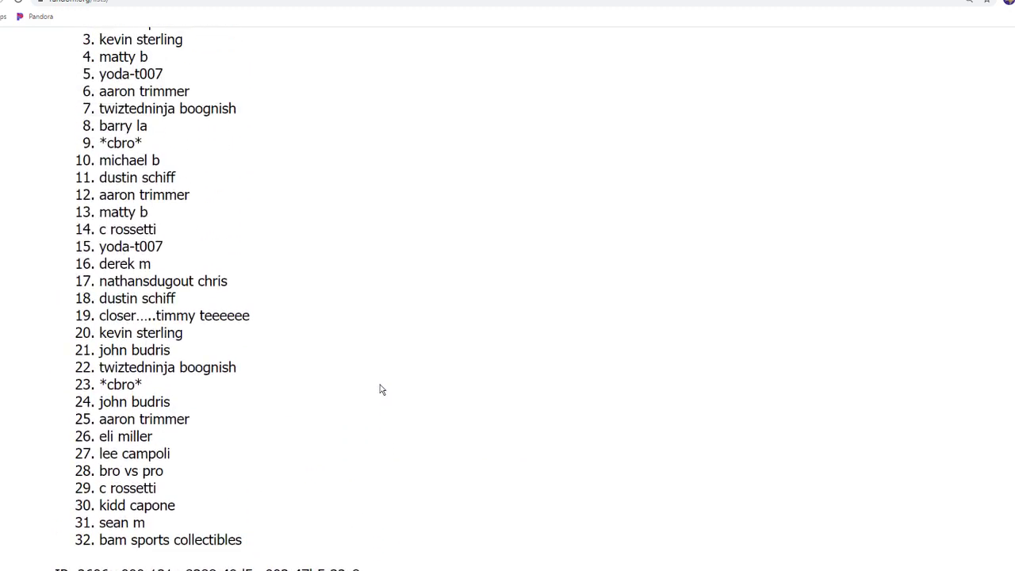
scroll(381, 390, "up", 4)
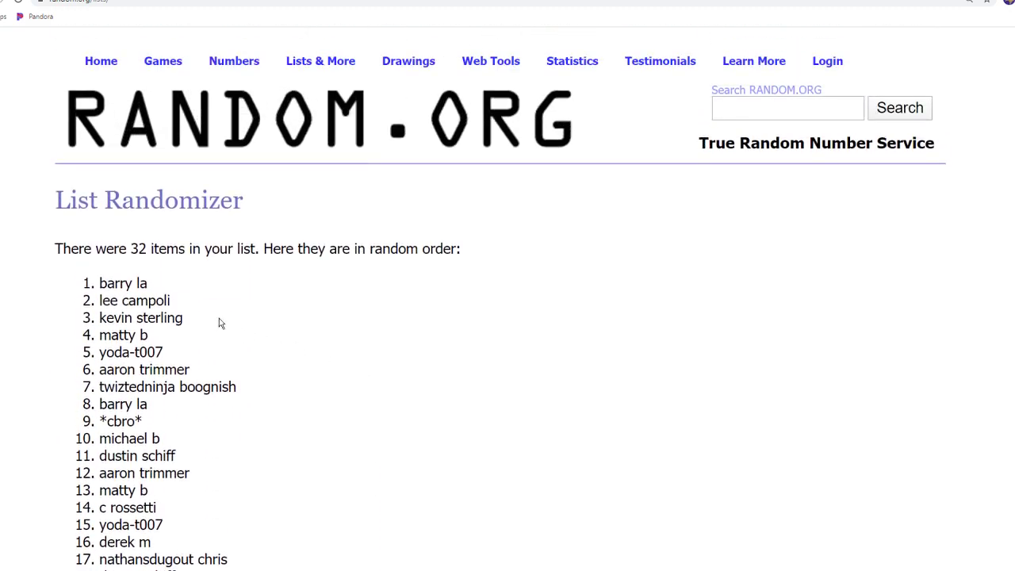
left_click_drag(115, 283, 129, 331)
scroll(128, 331, "down", 1)
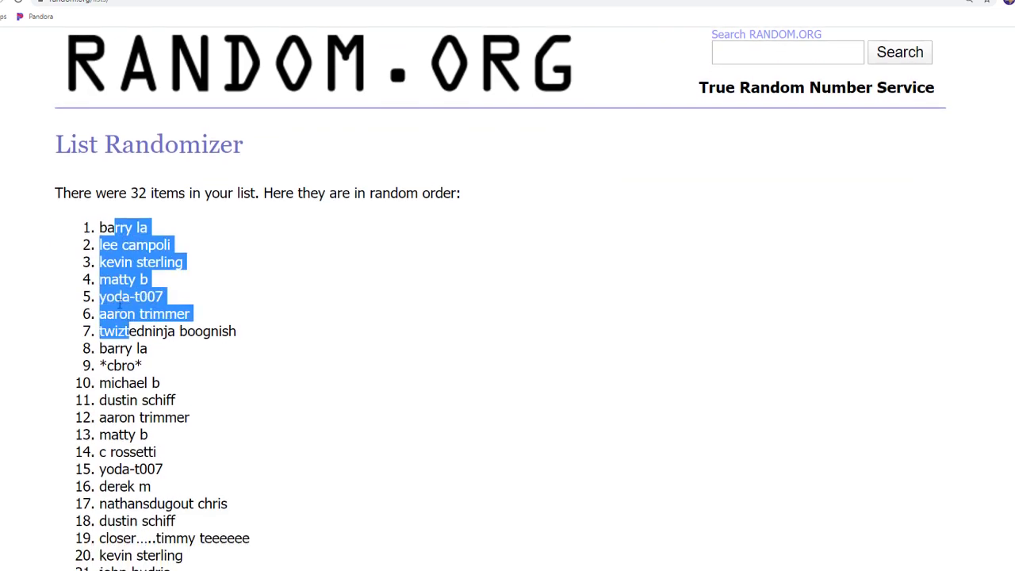
left_click(100, 228)
scroll(154, 296, "down", 3)
left_click_drag(101, 228, 246, 490)
scroll(160, 307, "down", 2)
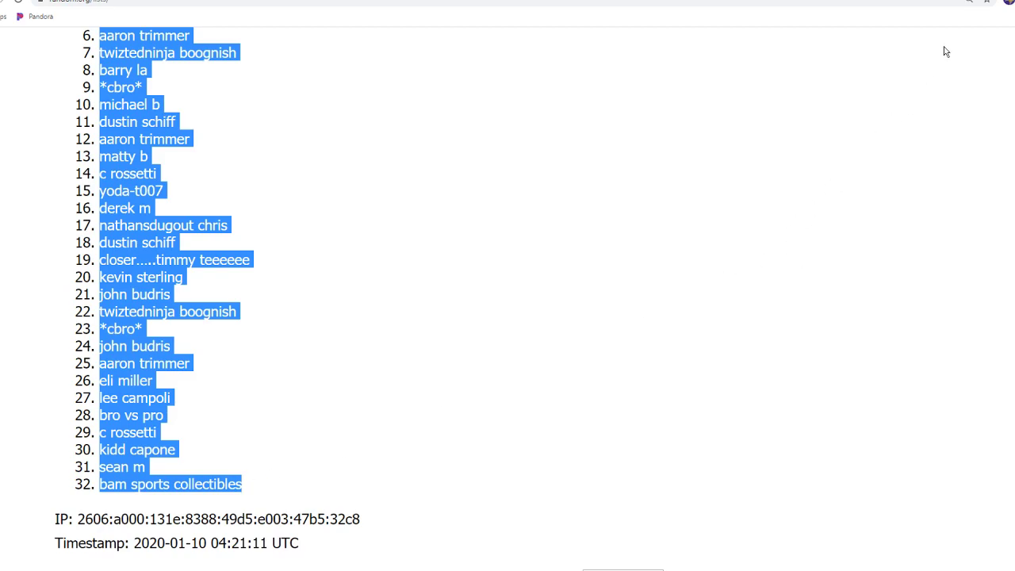
key("alt+Tab")
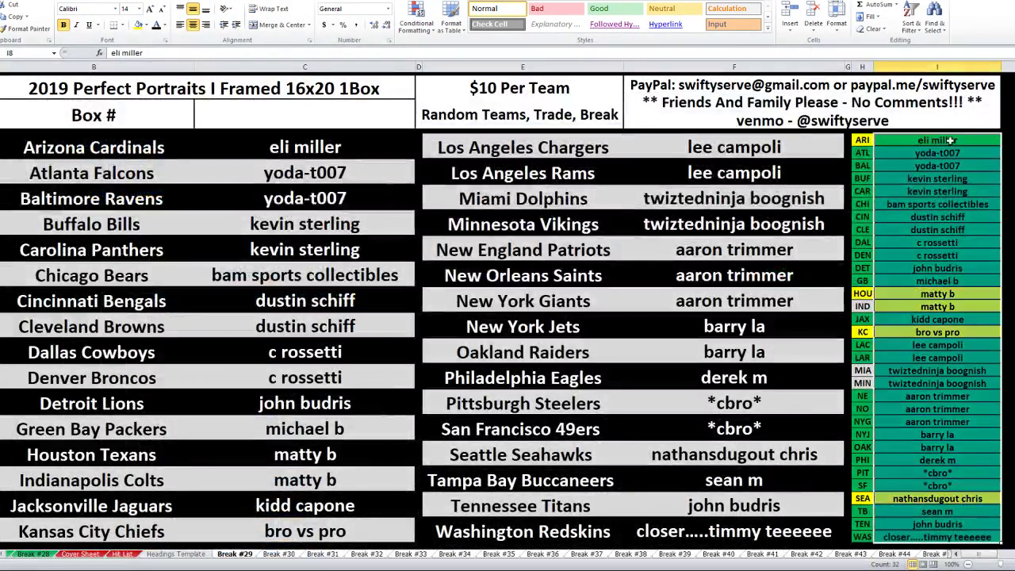
Paste the numbered buyer names at I8 and fill the HOU to SEA side-list rows green.
right_click(950, 143)
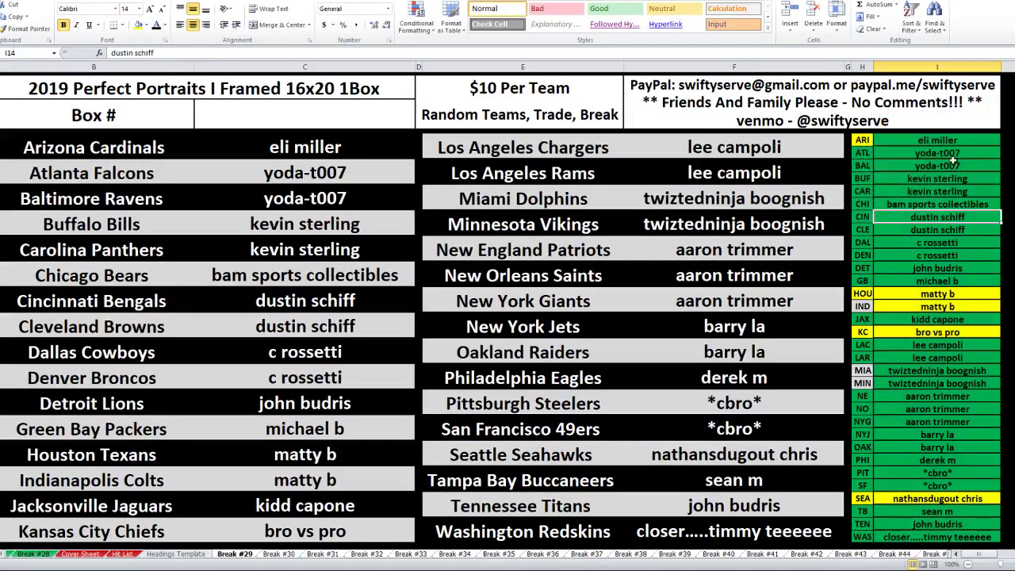
left_click(880, 184)
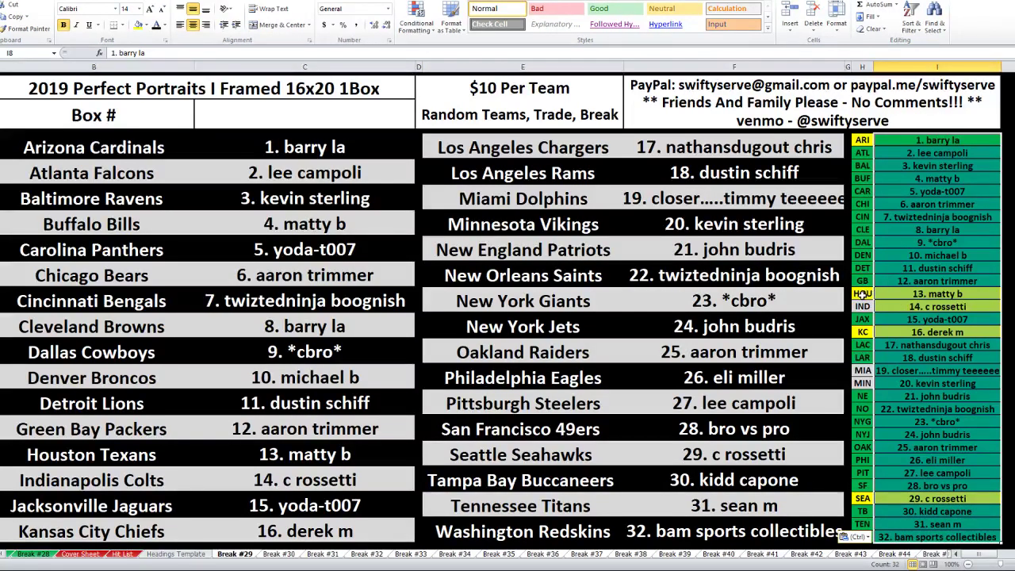
left_click_drag(868, 294, 921, 501)
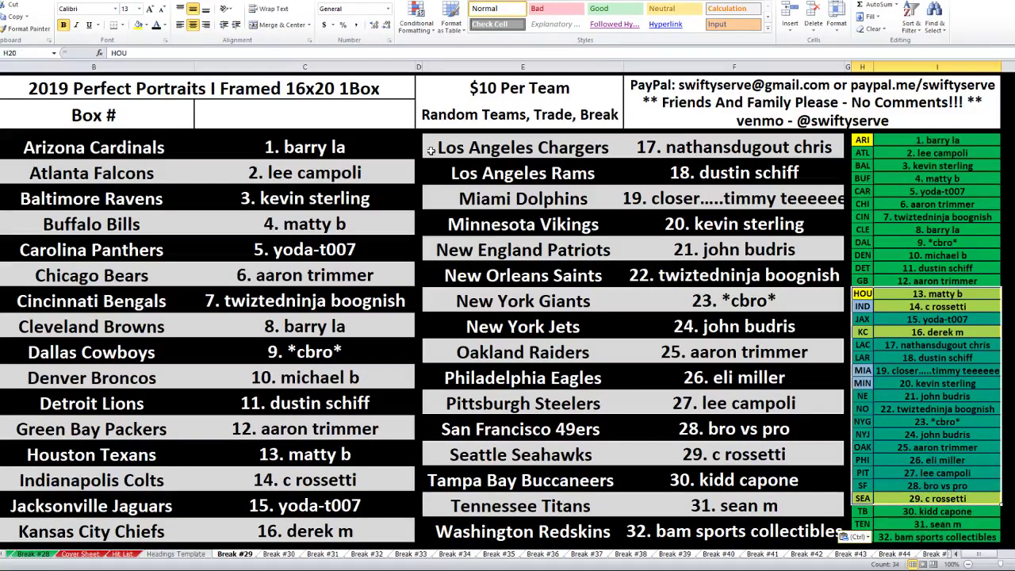
left_click(146, 28)
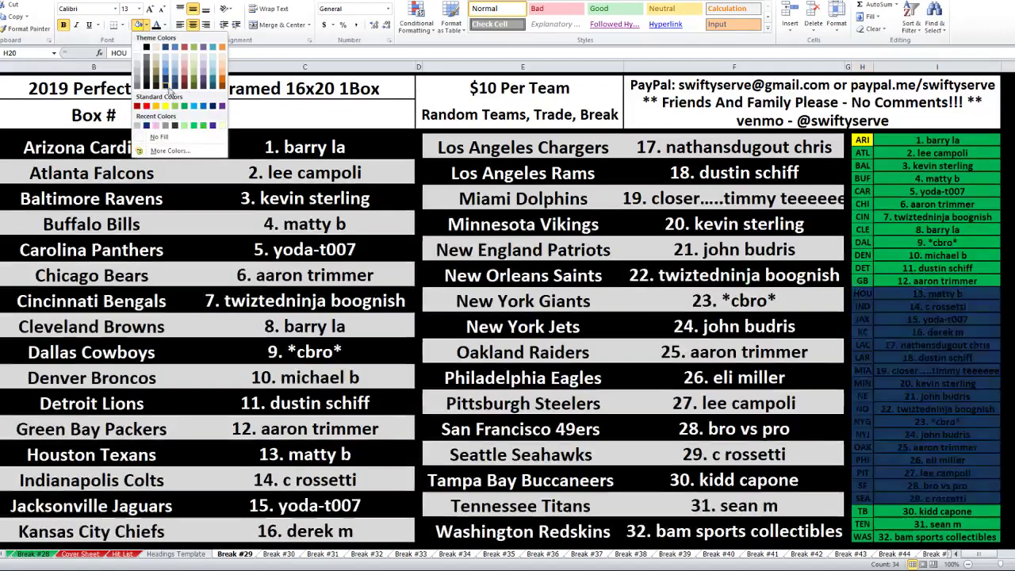
left_click(185, 109)
left_click_drag(862, 152, 862, 139)
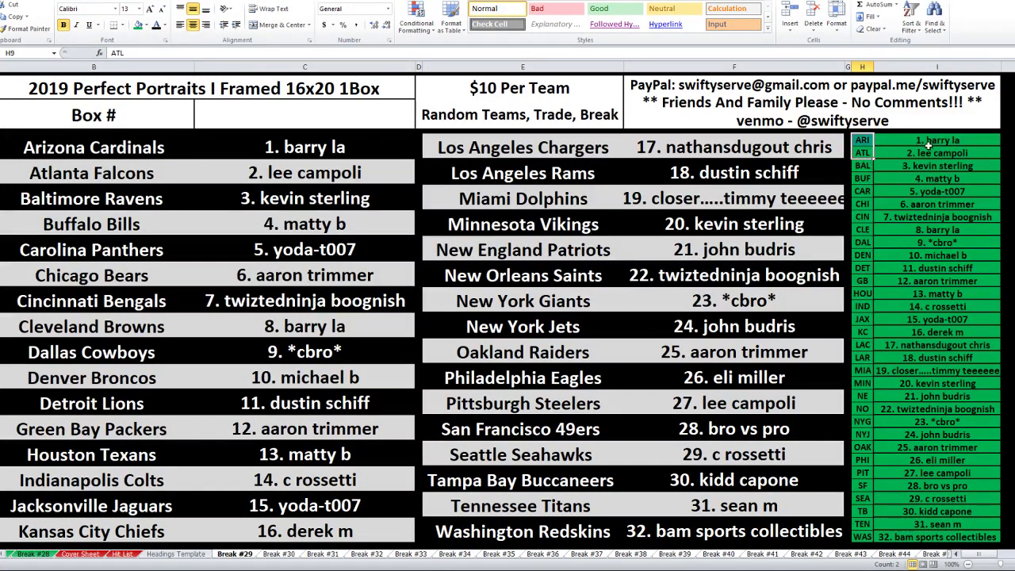
Fill the BUF, HOU and LAC buyer entries in the side list yellow.
left_click(941, 179)
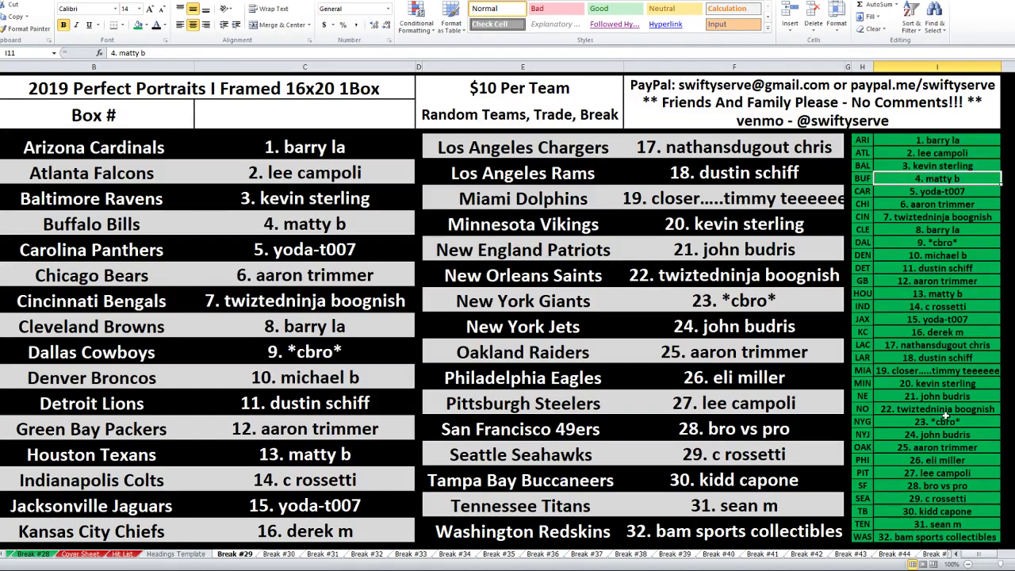
left_click(957, 294)
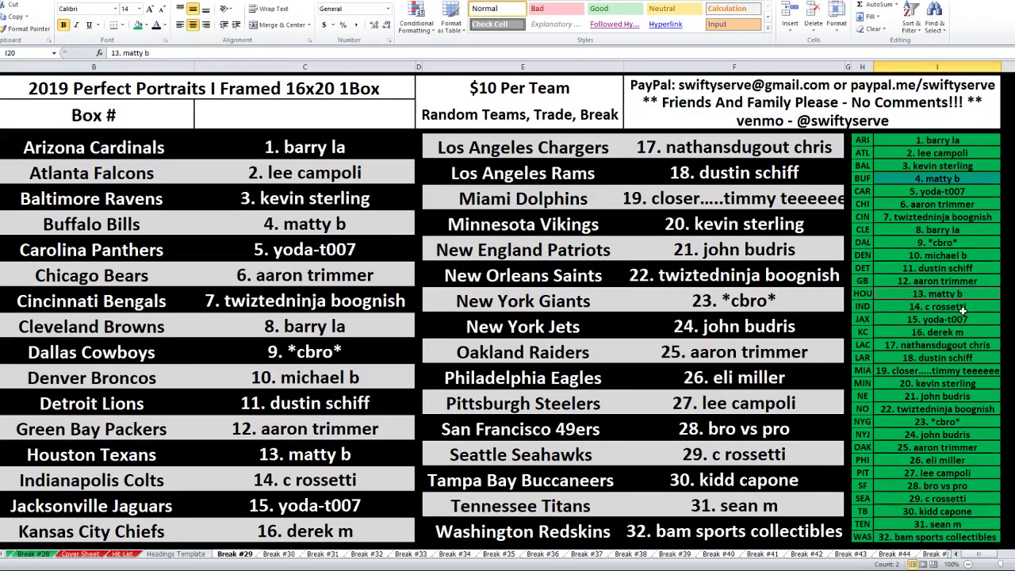
left_click(962, 347, "ctrl")
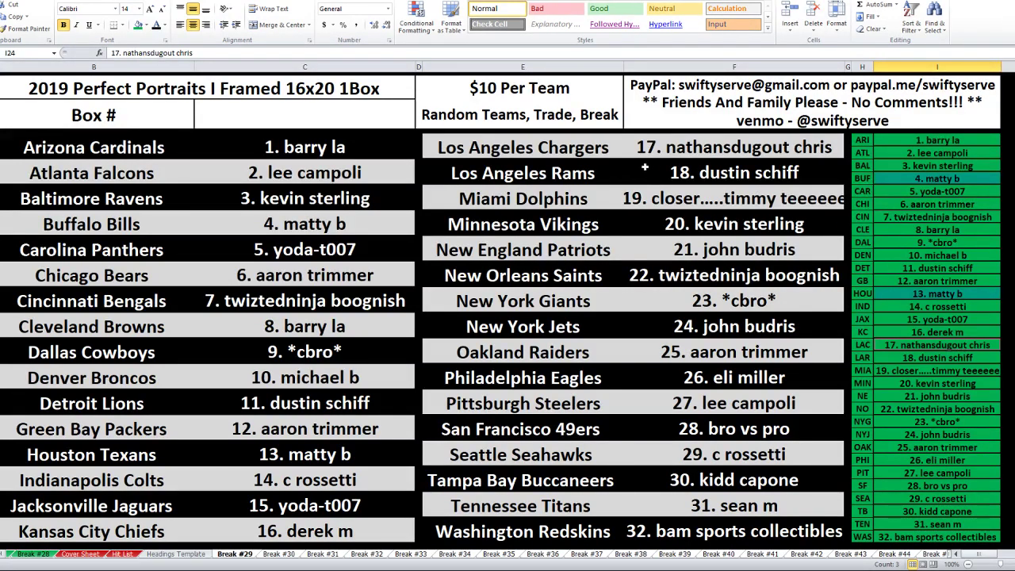
left_click(145, 30)
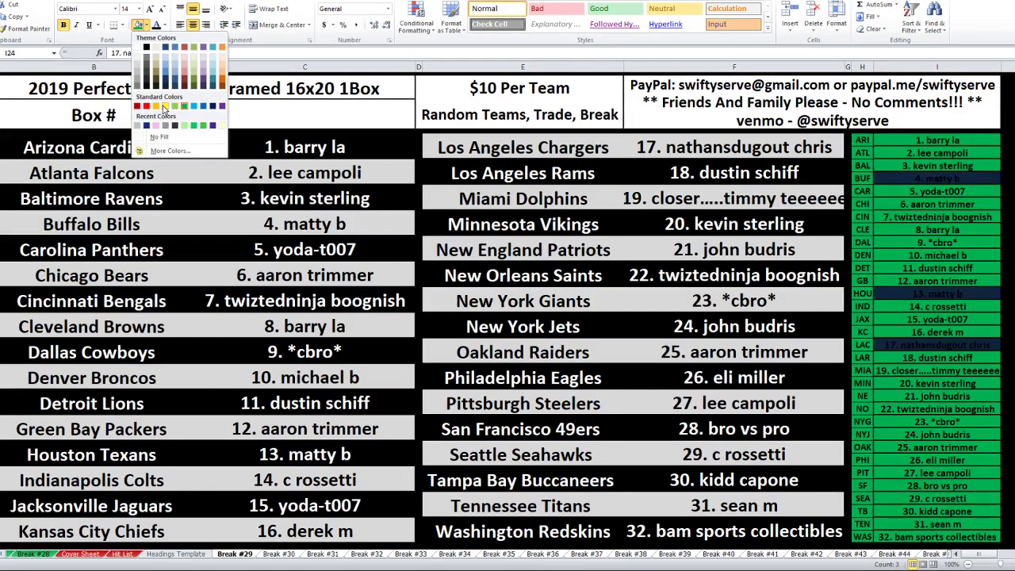
left_click(167, 111)
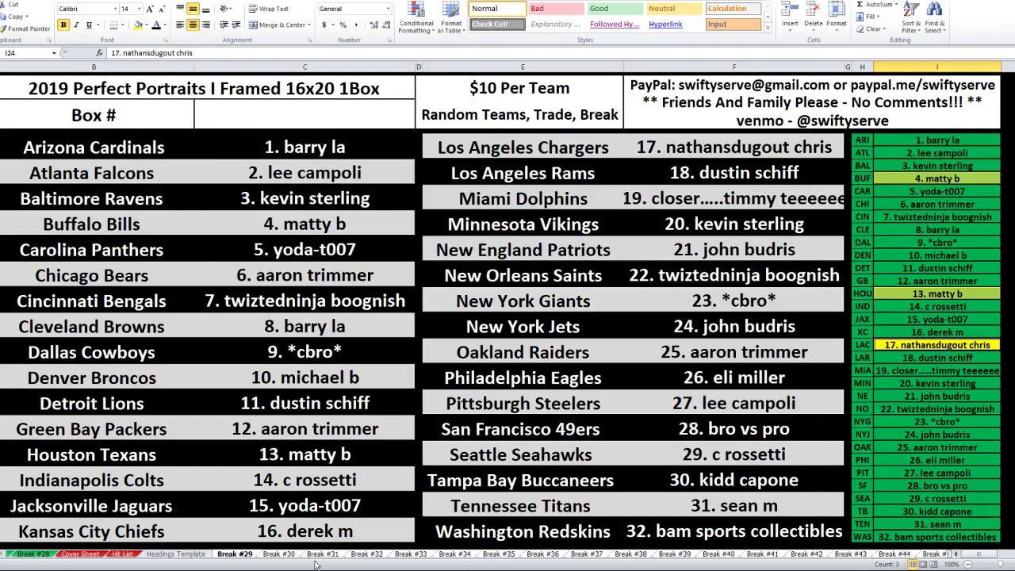
Copy the ARI to WAS team codes from Break #30 and return to Break #29.
left_click(275, 555)
left_click_drag(861, 140, 864, 536)
key("ctrl+c")
key("ctrl+Page_Up")
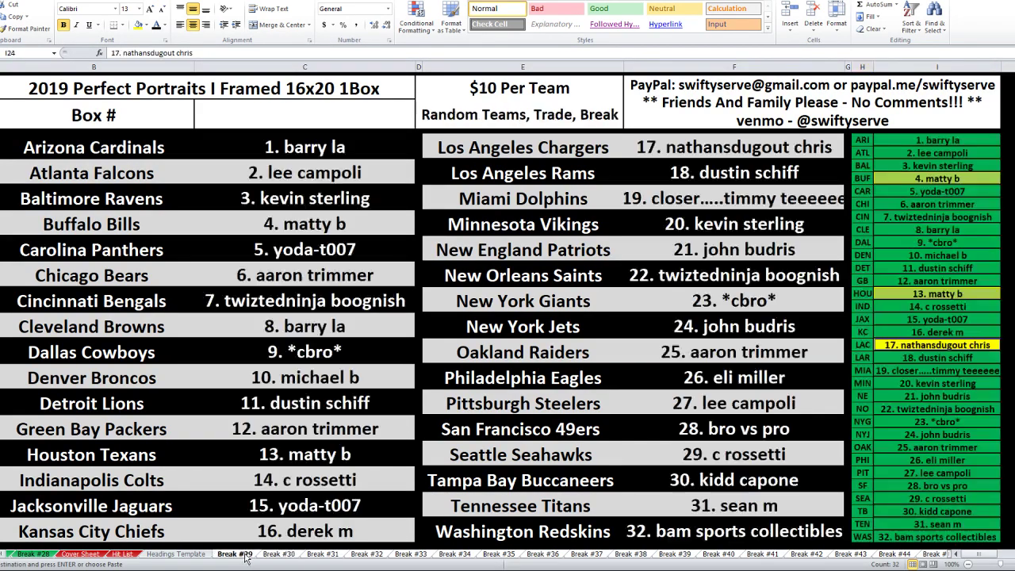
Paste the Break #30 team codes into the side list starting at H8.
right_click(864, 140)
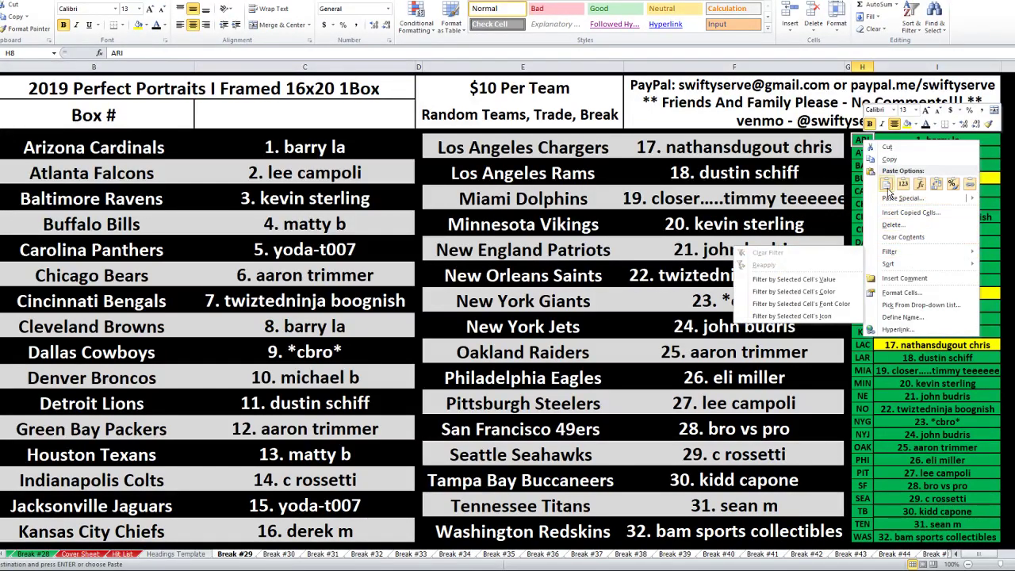
left_click(886, 184)
left_click(892, 267)
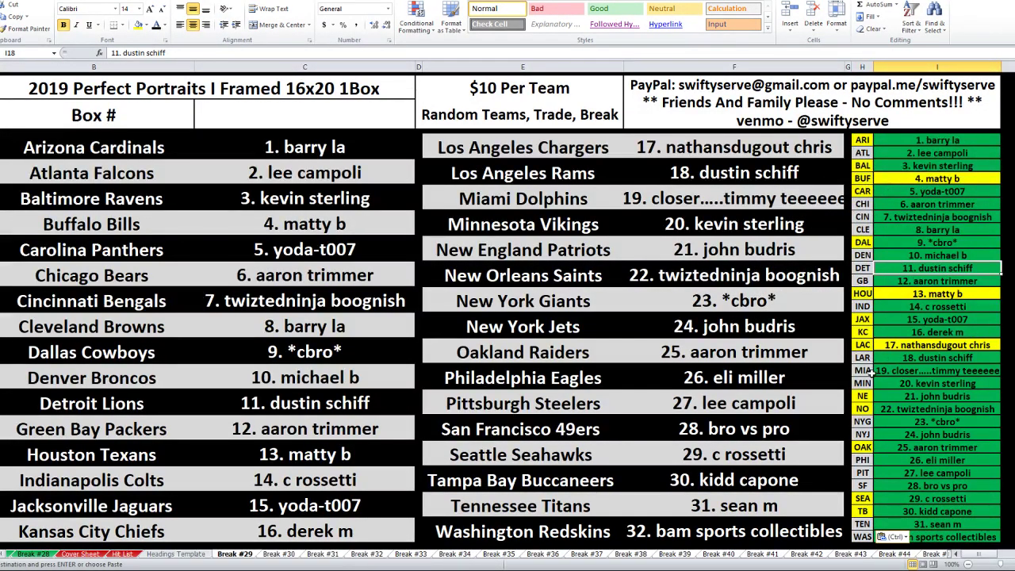
Change the LAC team code's fill from yellow to white.
left_click(868, 345)
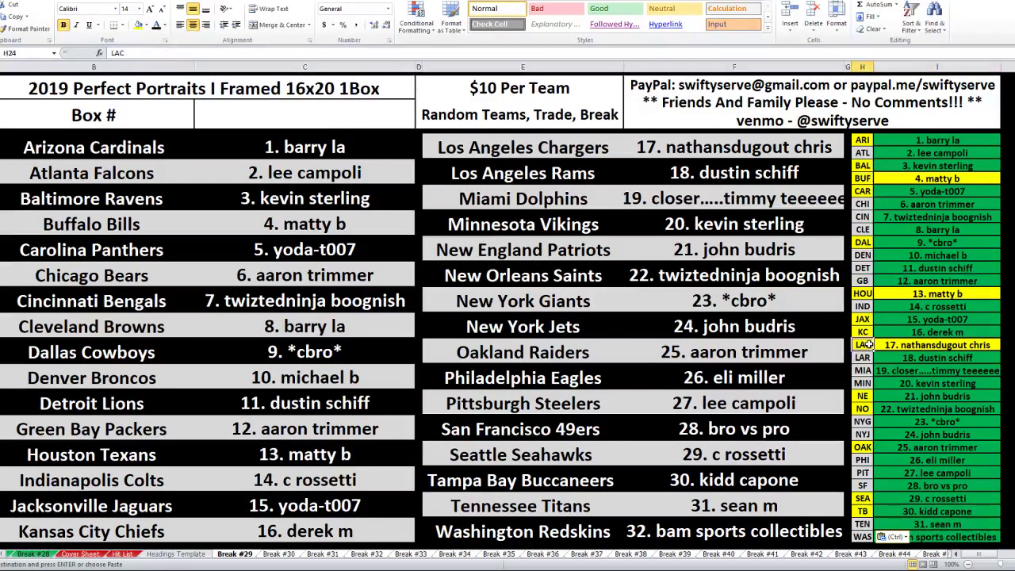
left_click(147, 25)
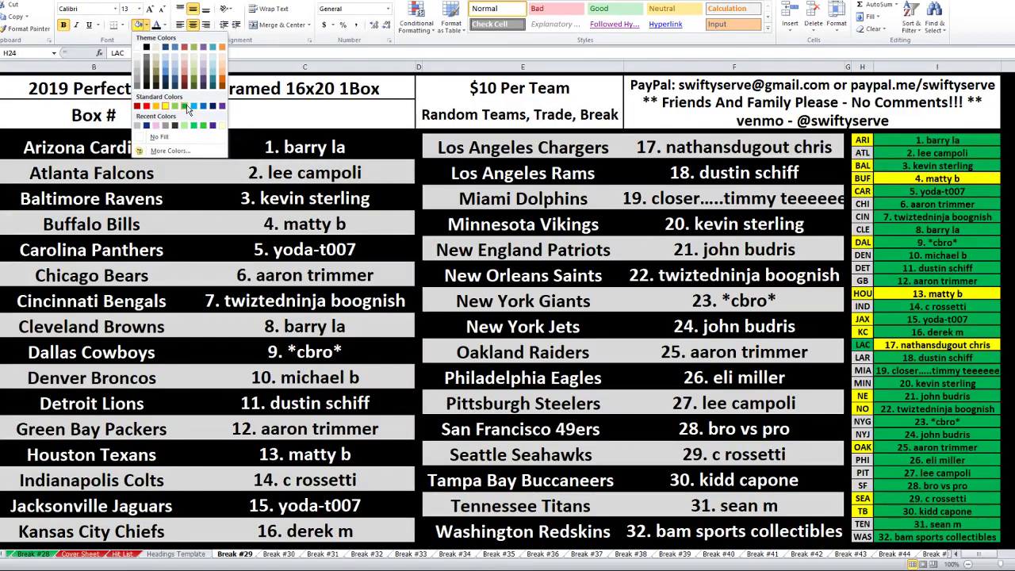
left_click(188, 109)
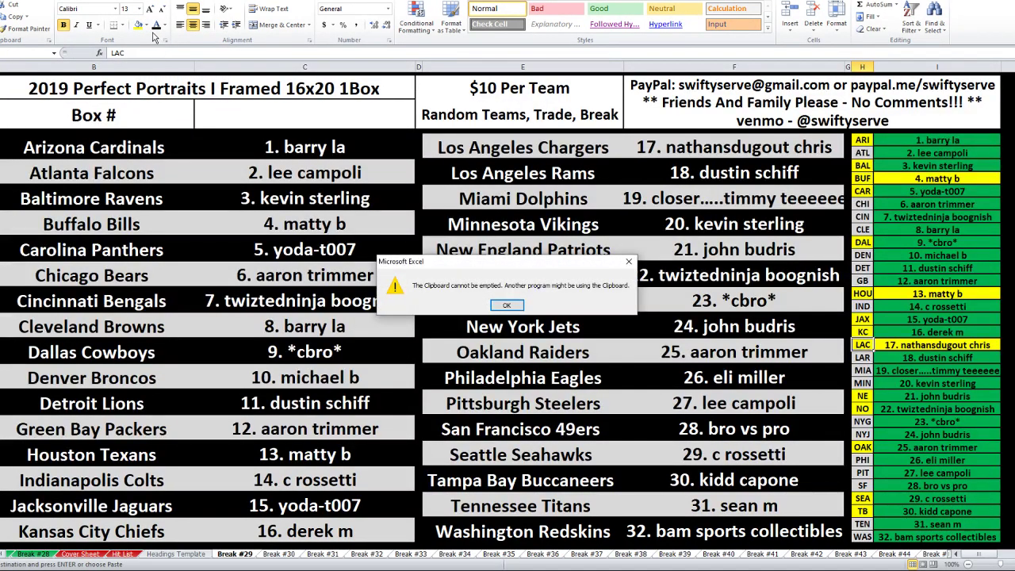
left_click(505, 304)
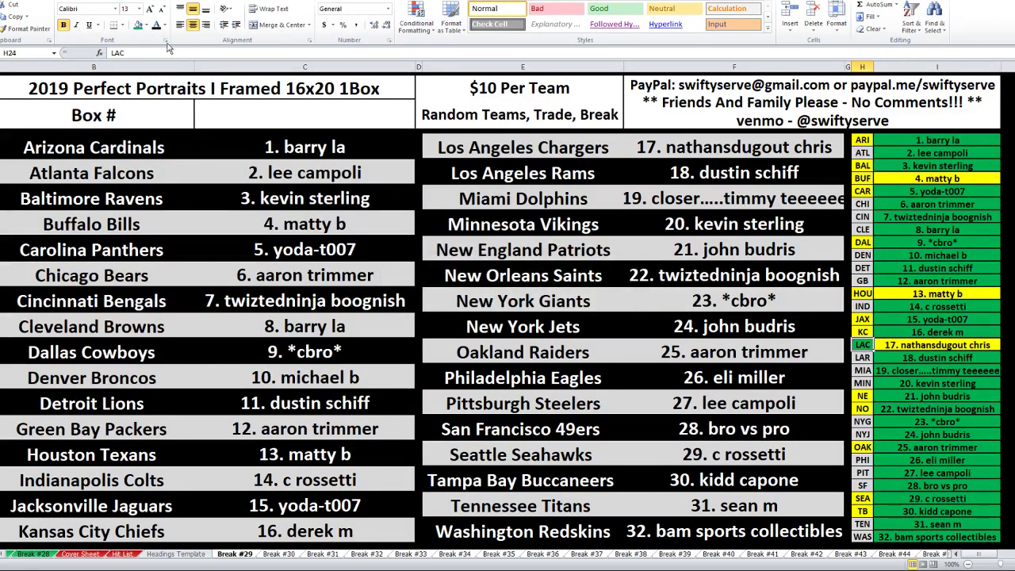
left_click(147, 24)
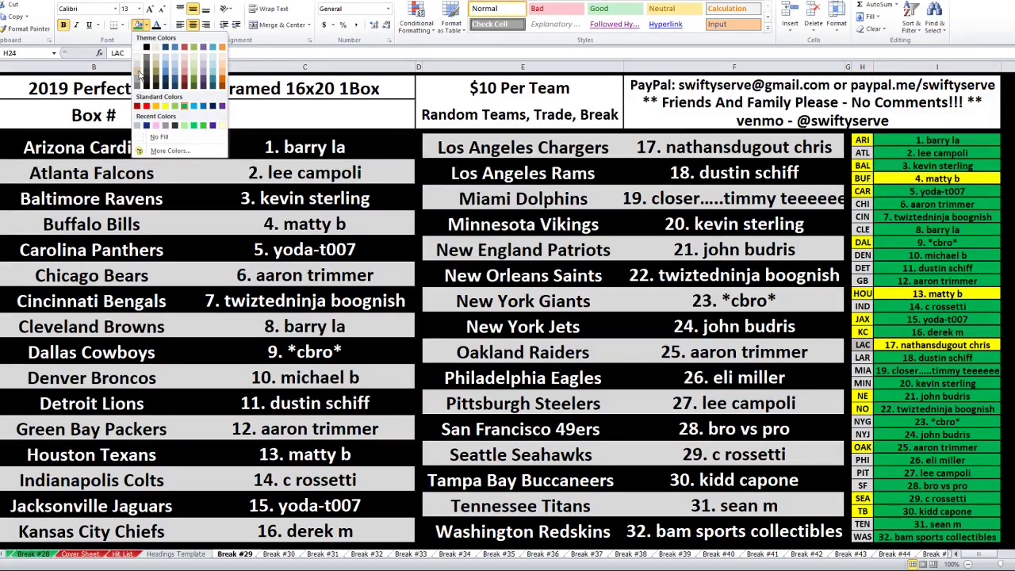
left_click(145, 47)
left_click(908, 410)
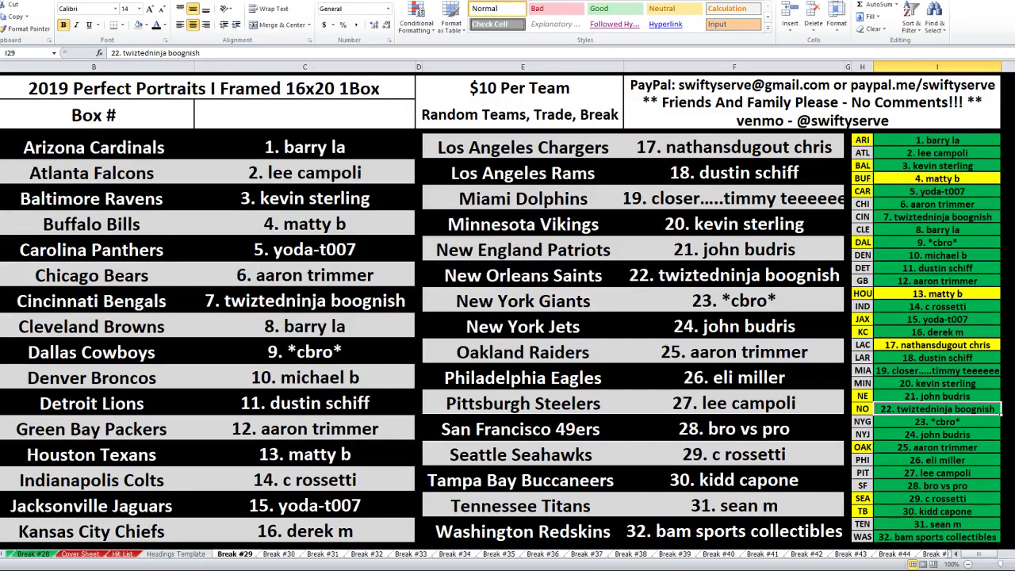
Fill the Baltimore Ravens and Minnesota Vikings rows of the main grid green.
left_click(639, 224)
left_click_drag(613, 232, 684, 221)
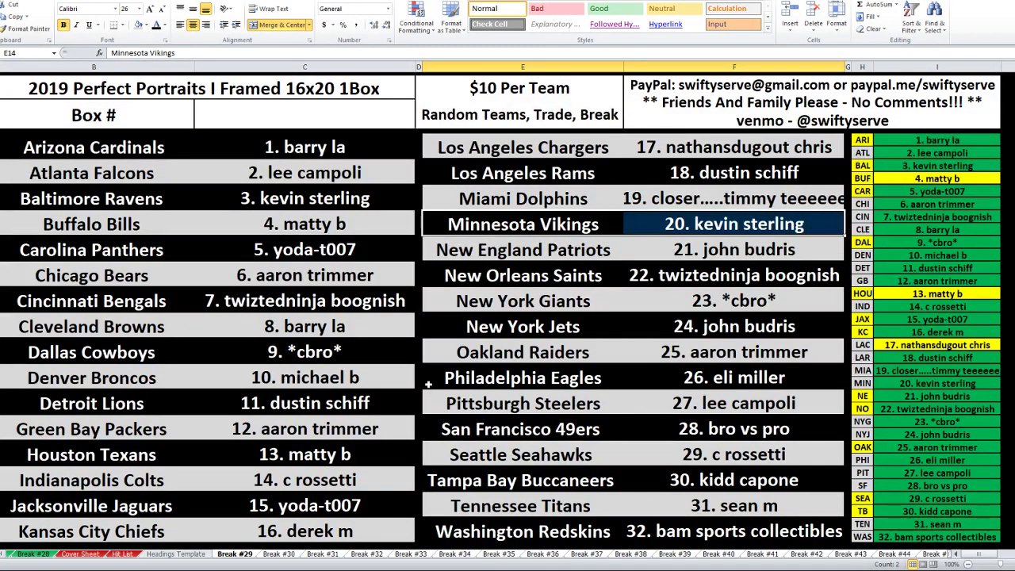
left_click_drag(142, 205, 238, 196)
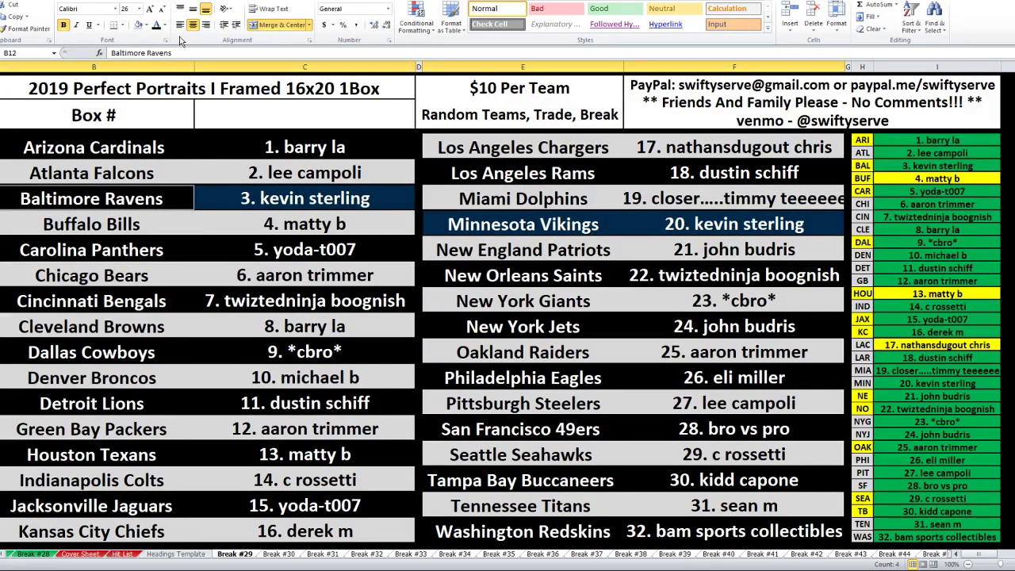
left_click(146, 26)
left_click(184, 117)
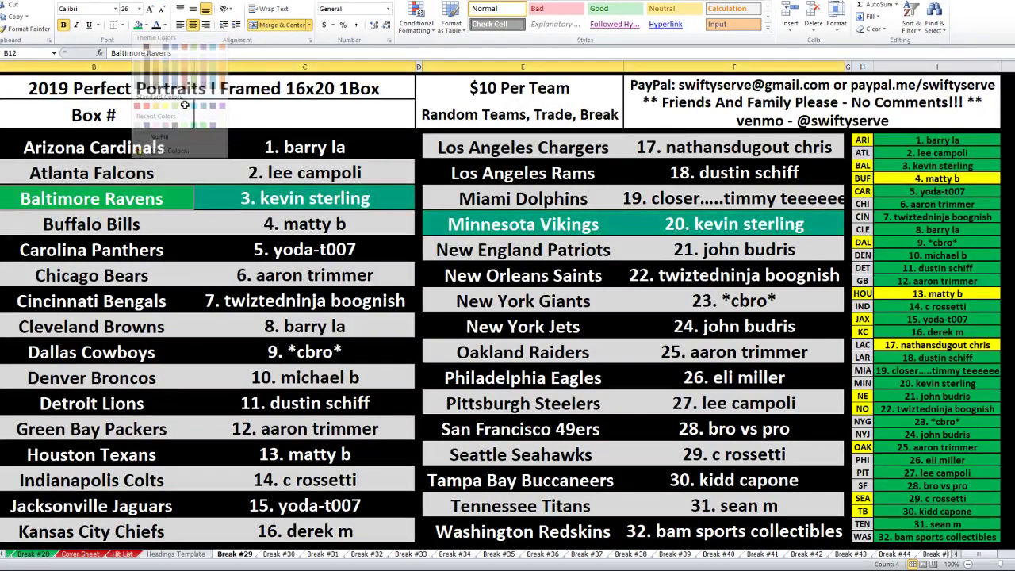
left_click(156, 25)
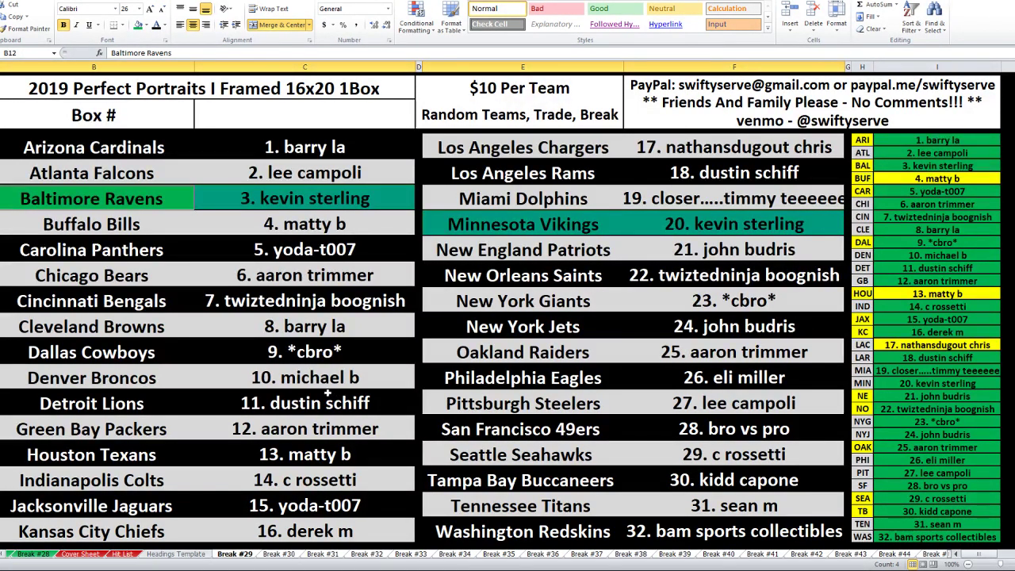
Fill the Carolina Panthers and Jacksonville Jaguars rows green as well.
left_click_drag(180, 514, 240, 508)
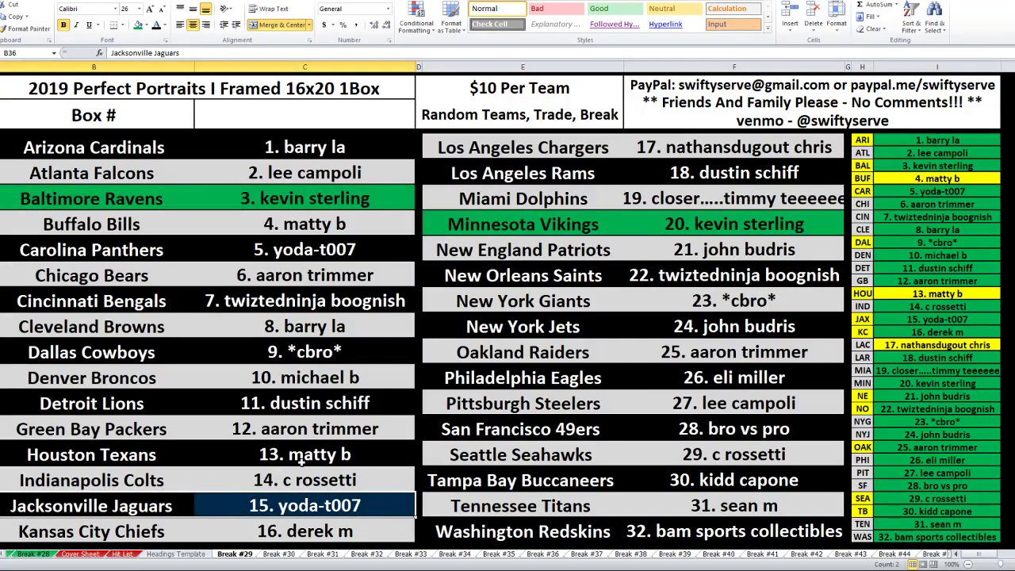
left_click_drag(161, 251, 227, 249)
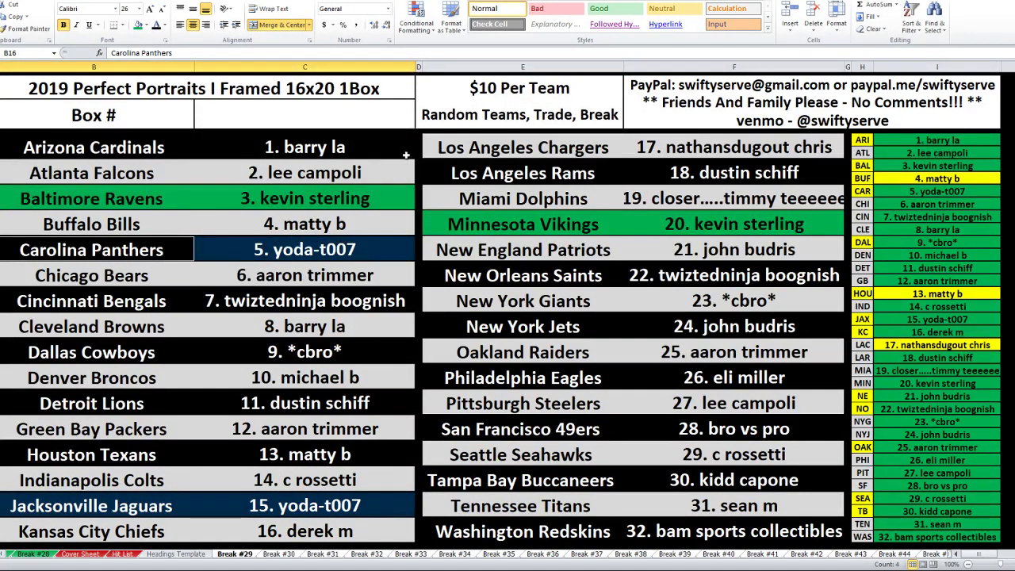
left_click(138, 25)
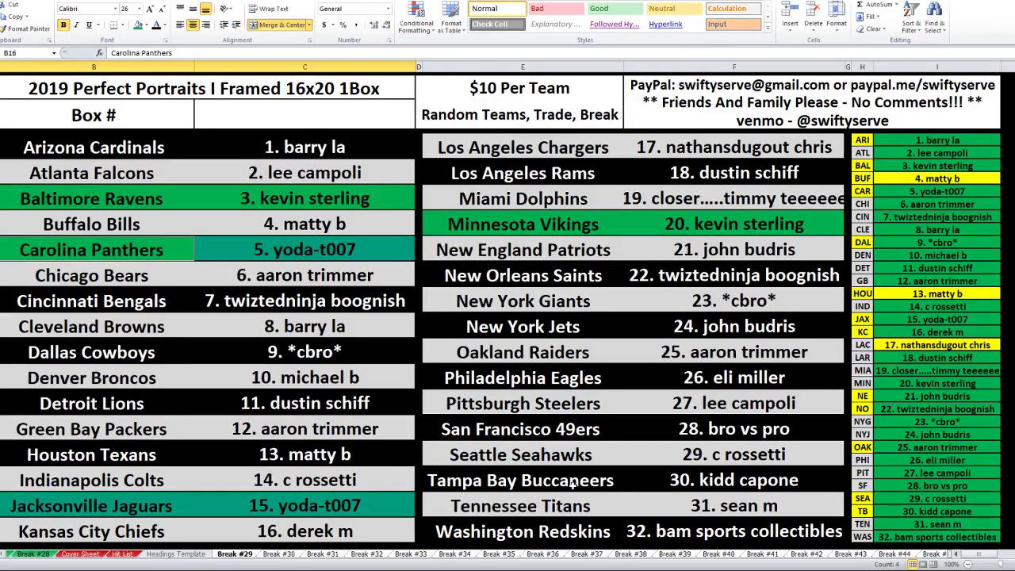
left_click(730, 383)
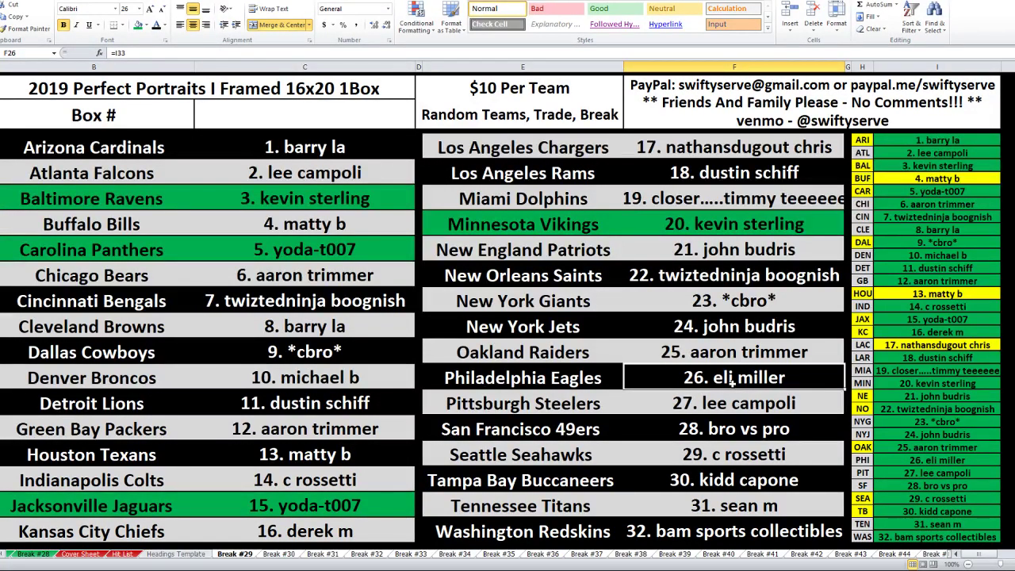
type("MICHAEL B")
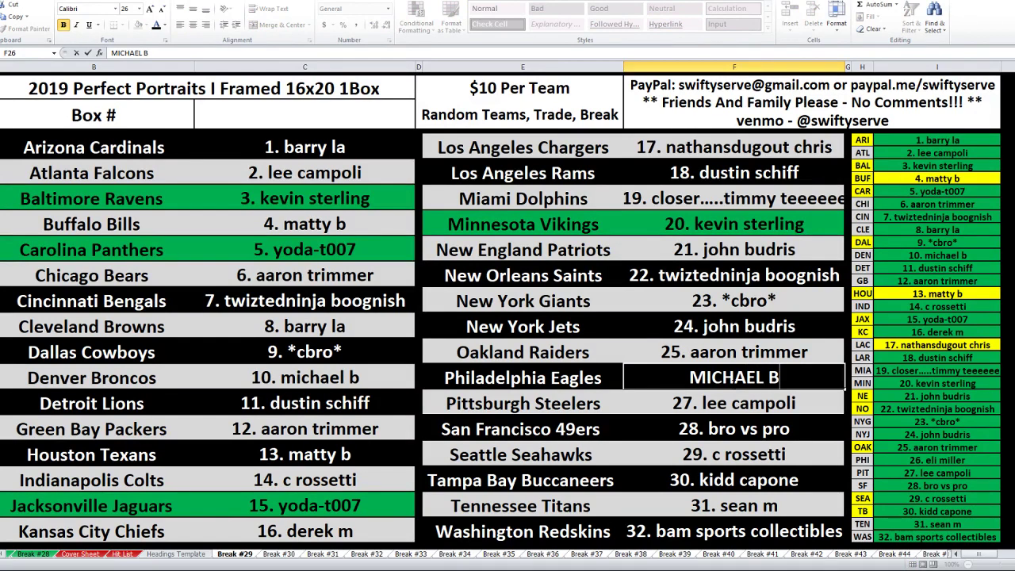
key("Left")
key("Left")
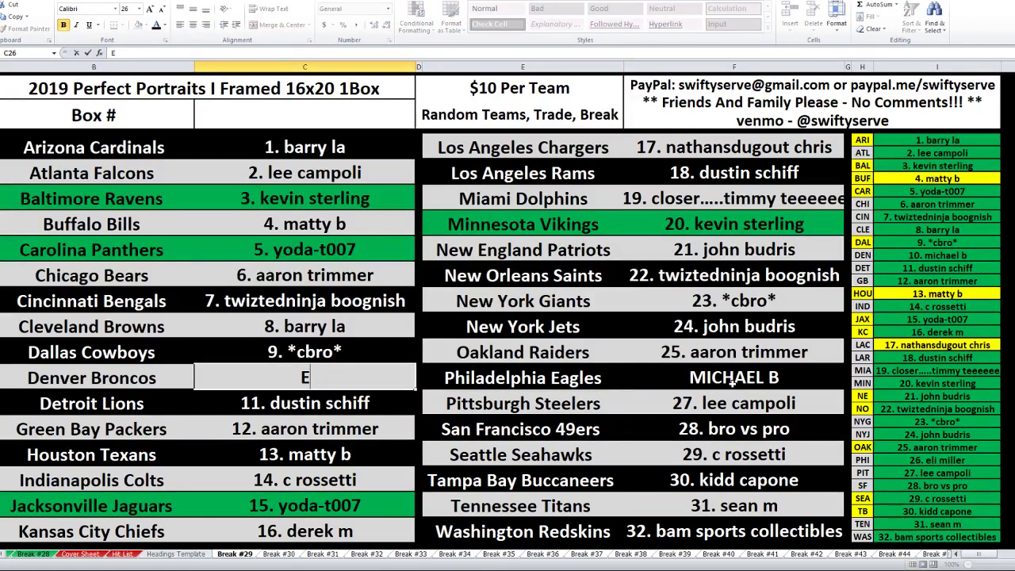
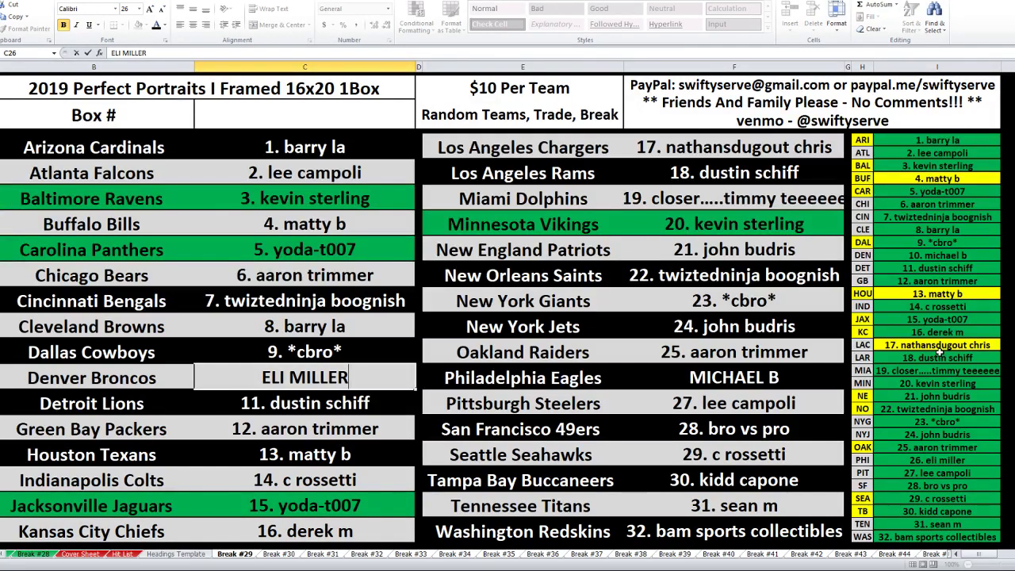
Select team codes in column H: CHI, DEN through LAC, then on down to TEN and WAS.
left_click(867, 156)
left_click(863, 204)
left_click(863, 254)
left_click_drag(863, 255, 861, 421)
left_click(862, 460, "ctrl")
left_click(862, 485, "ctrl")
left_click(862, 497, "ctrl")
left_click(862, 523, "ctrl")
left_click(862, 536, "ctrl")
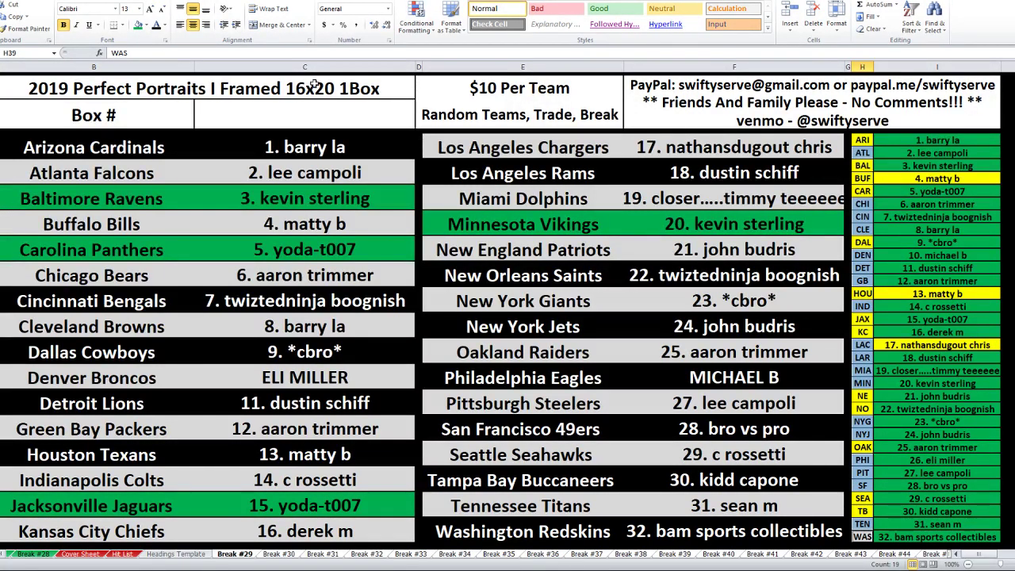
Fill the picked team codes green, then the Detroit Lions and Los Angeles Rams rows.
left_click(140, 24)
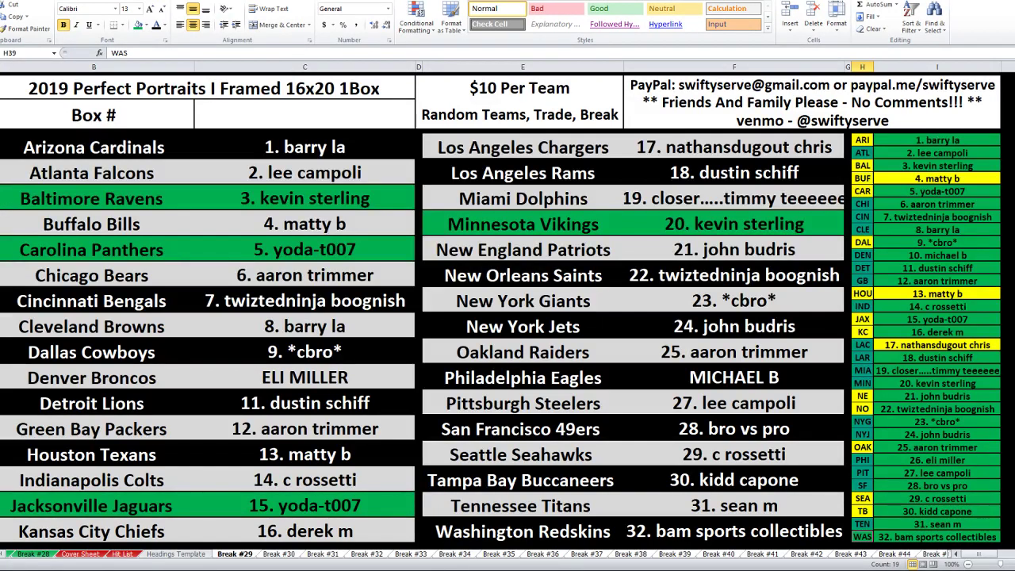
left_click(279, 405)
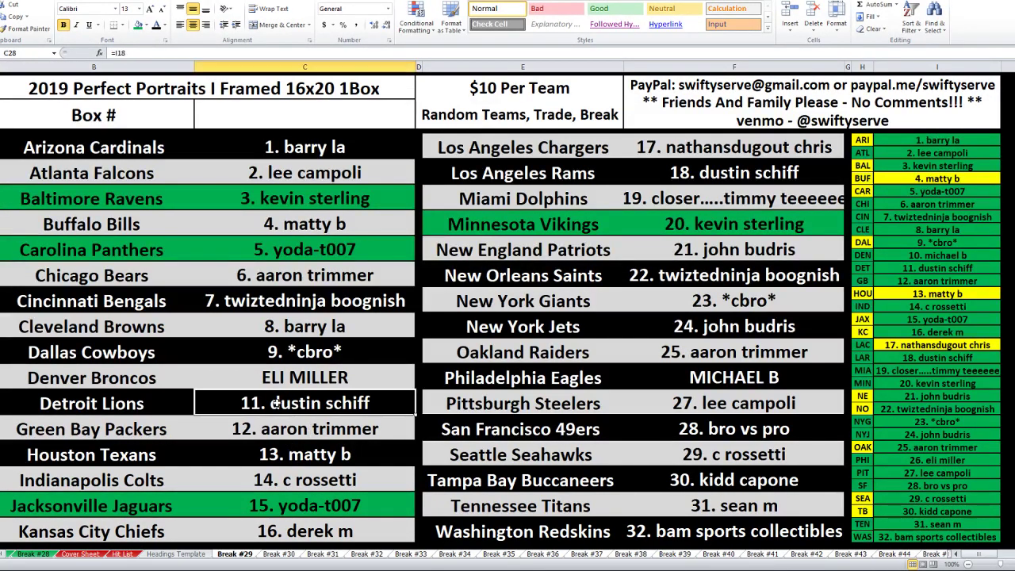
left_click(169, 409)
left_click_drag(169, 409, 287, 405)
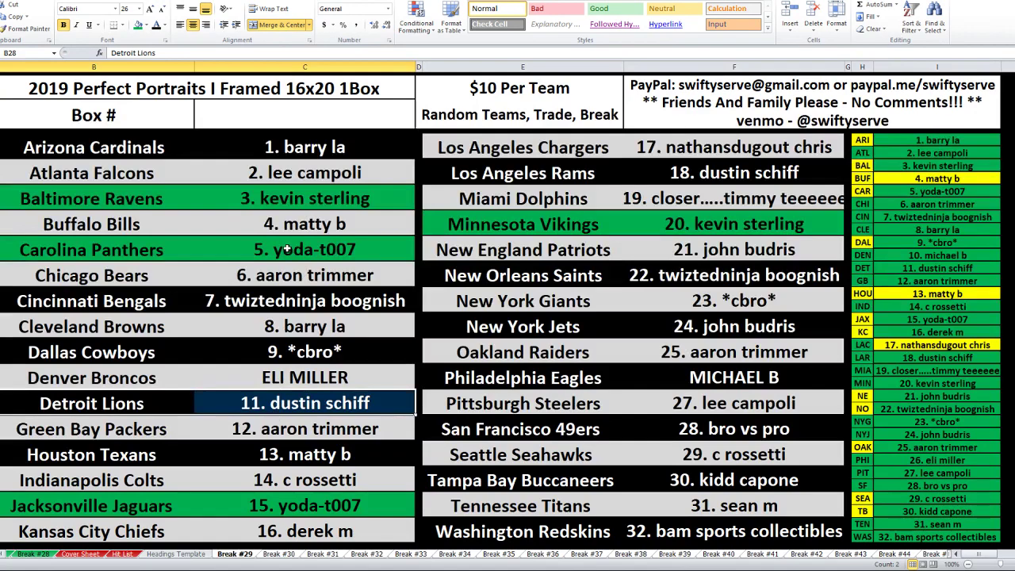
left_click_drag(587, 173, 690, 173)
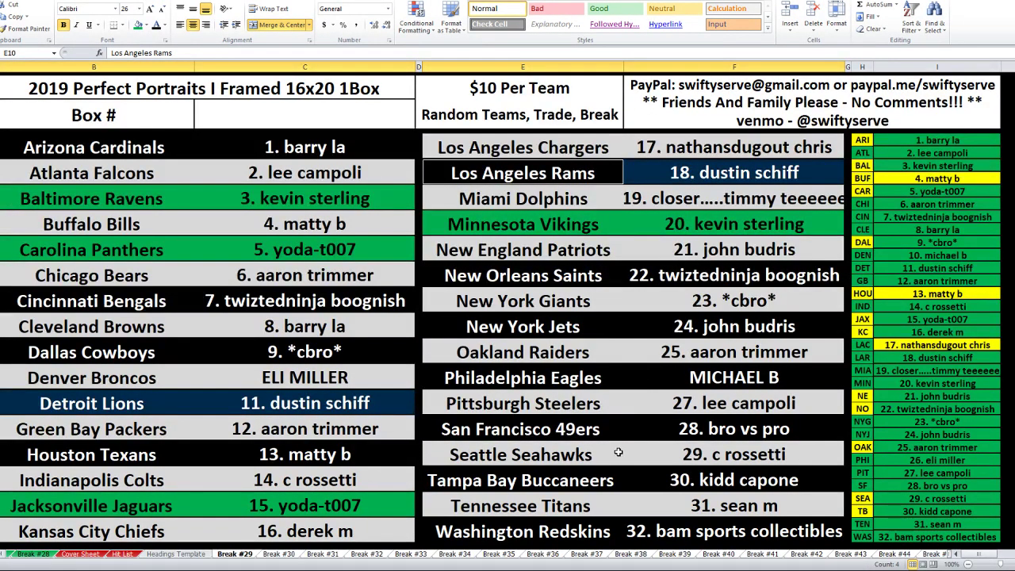
left_click(139, 25)
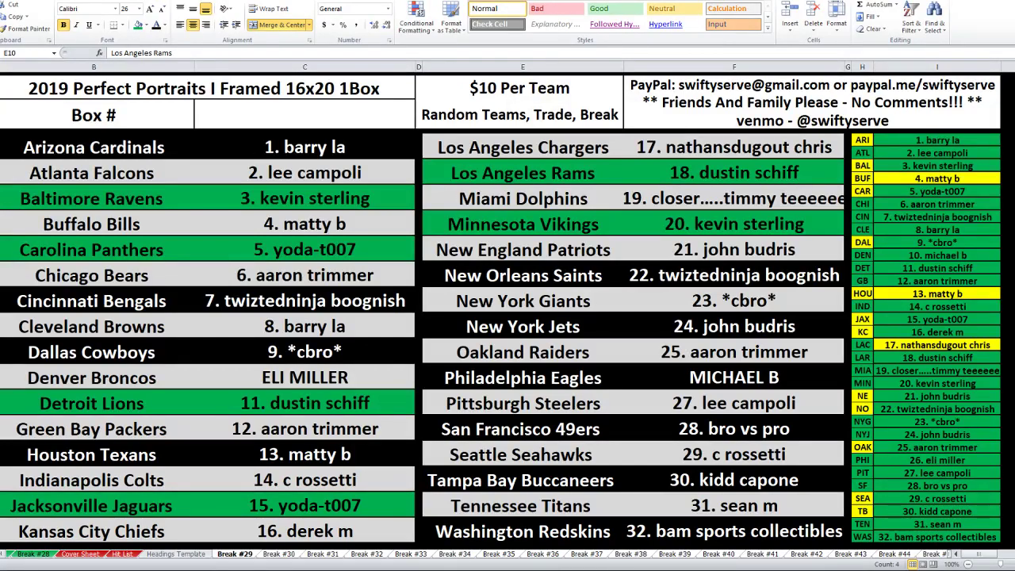
Fill the Washington Redskins, New Orleans Saints, Cincinnati Bengals and Arizona Cardinals rows green.
left_click_drag(618, 534, 674, 532)
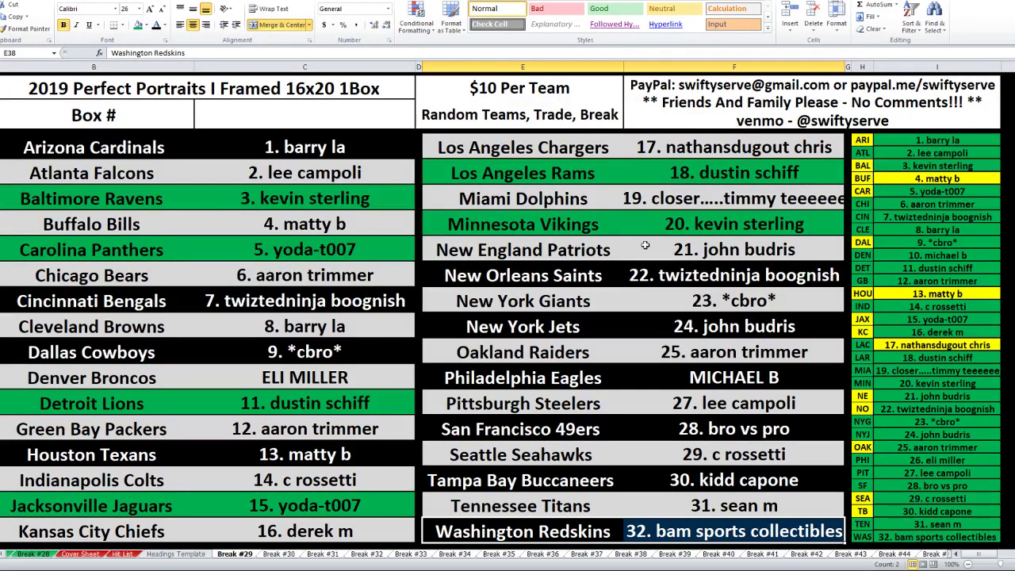
left_click(138, 25)
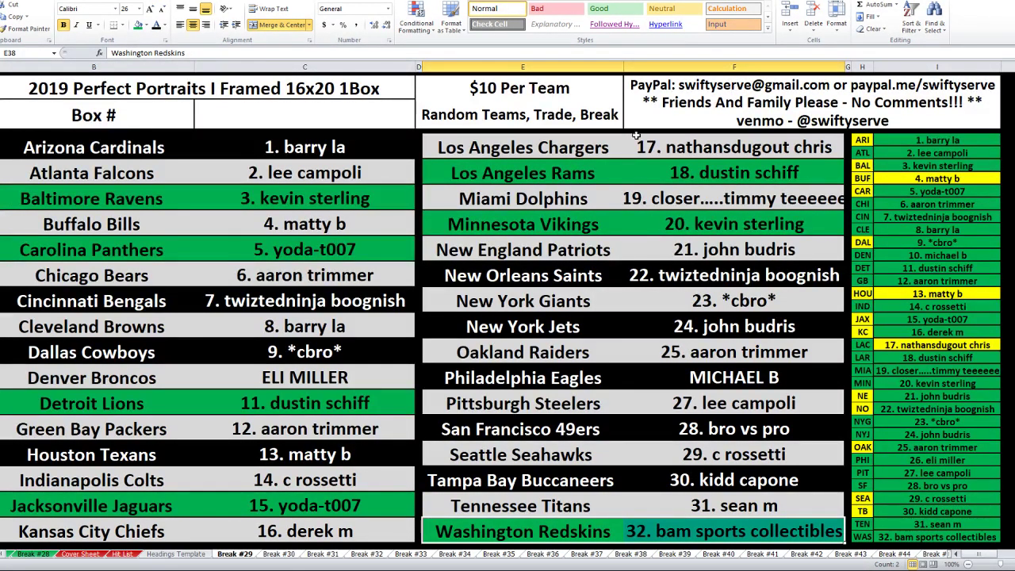
left_click_drag(604, 274, 709, 267)
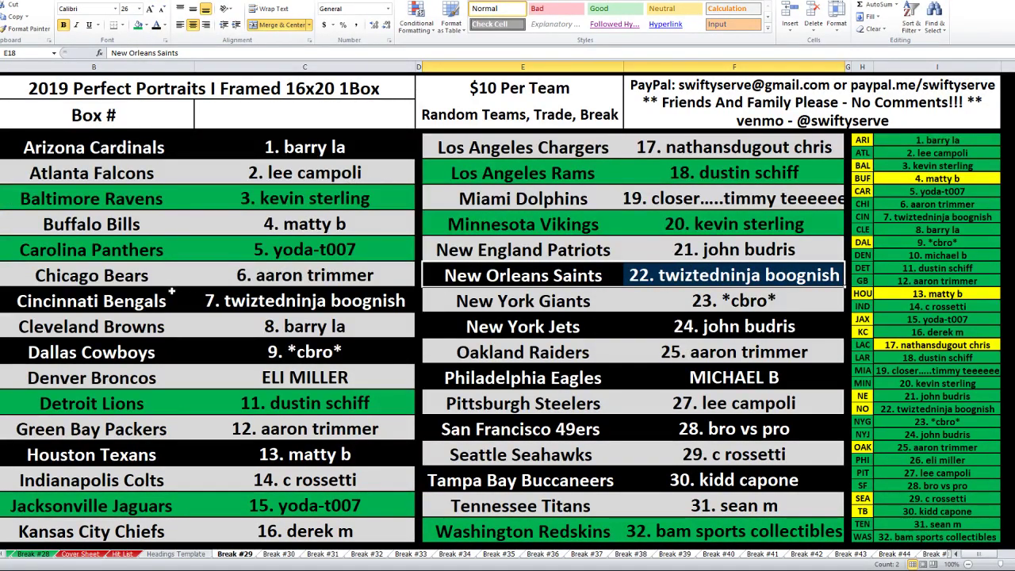
left_click_drag(171, 300, 266, 302)
left_click_drag(139, 146, 269, 148)
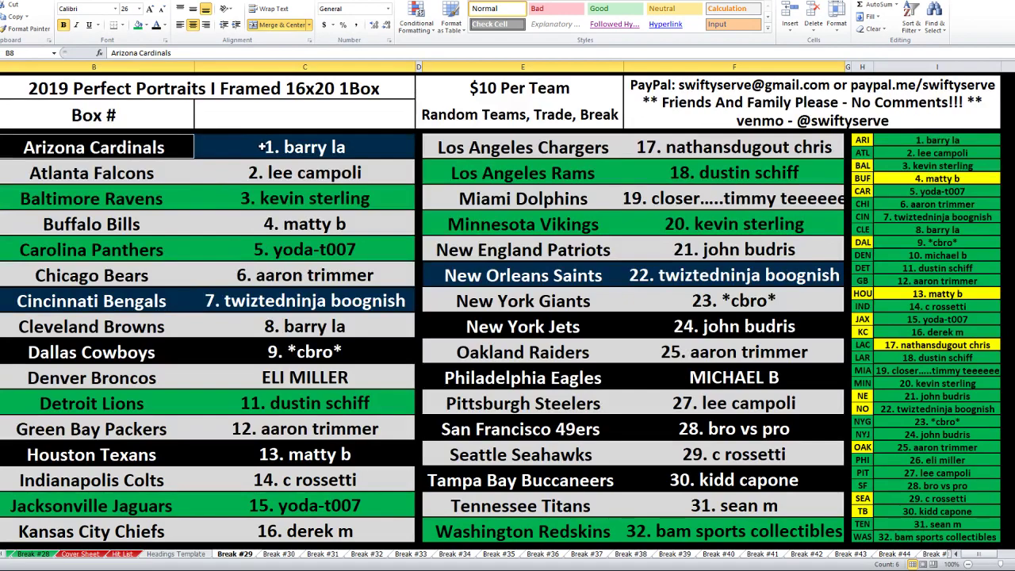
left_click(138, 24)
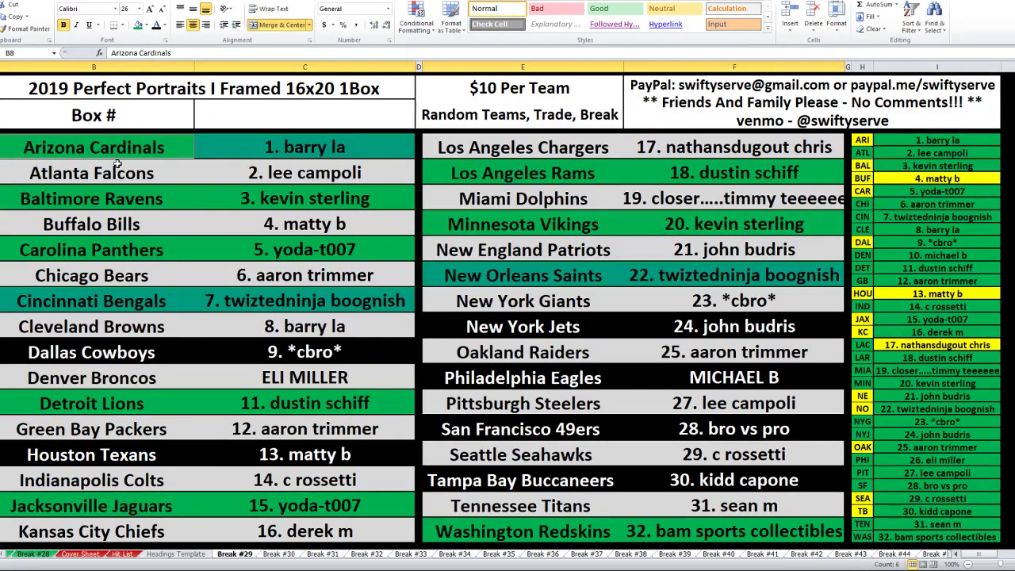
Fill both team tables, B8:C23 and E8:F23, green with black font.
left_click_drag(131, 147, 365, 527)
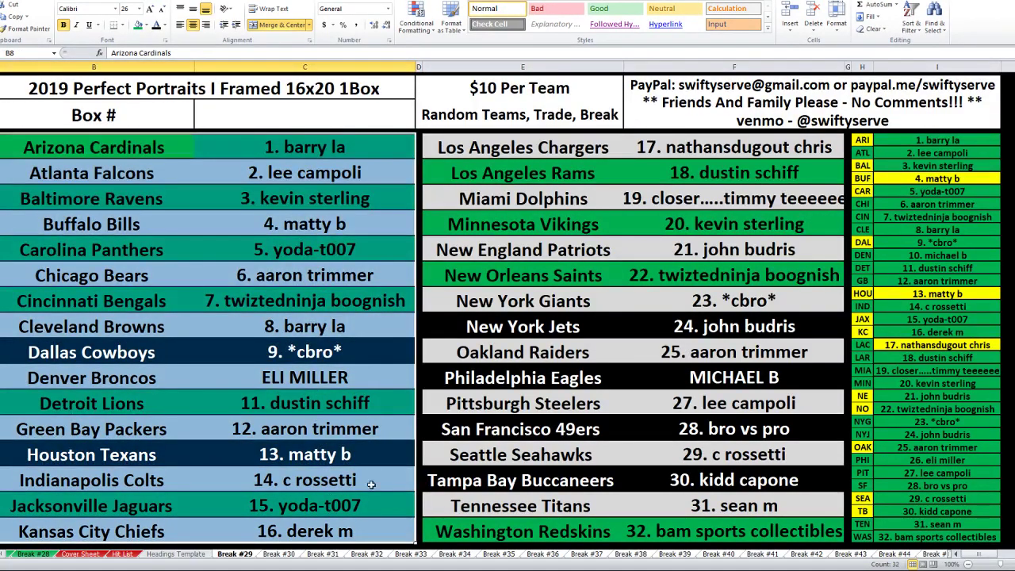
left_click_drag(586, 152, 712, 530)
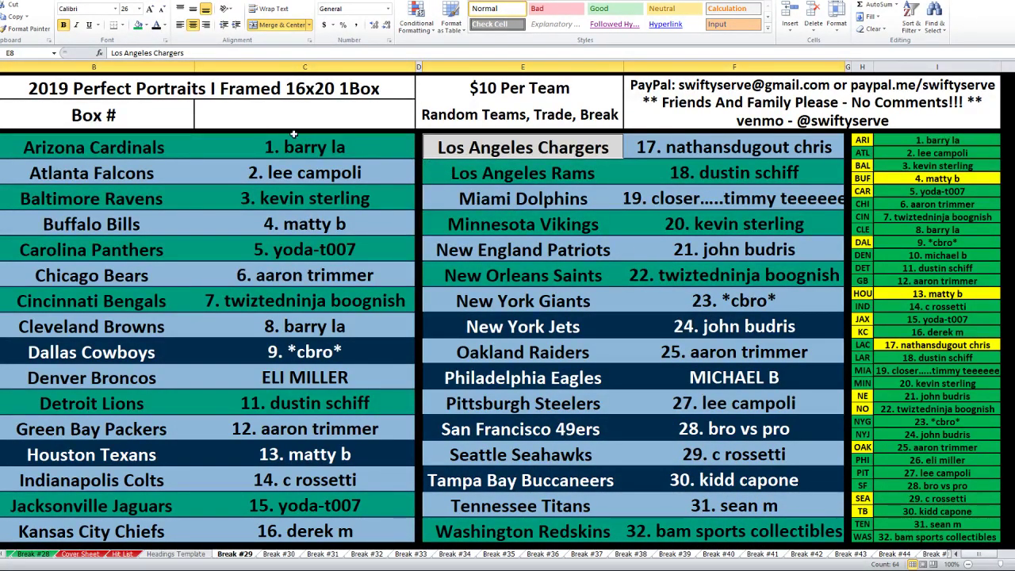
left_click(138, 24)
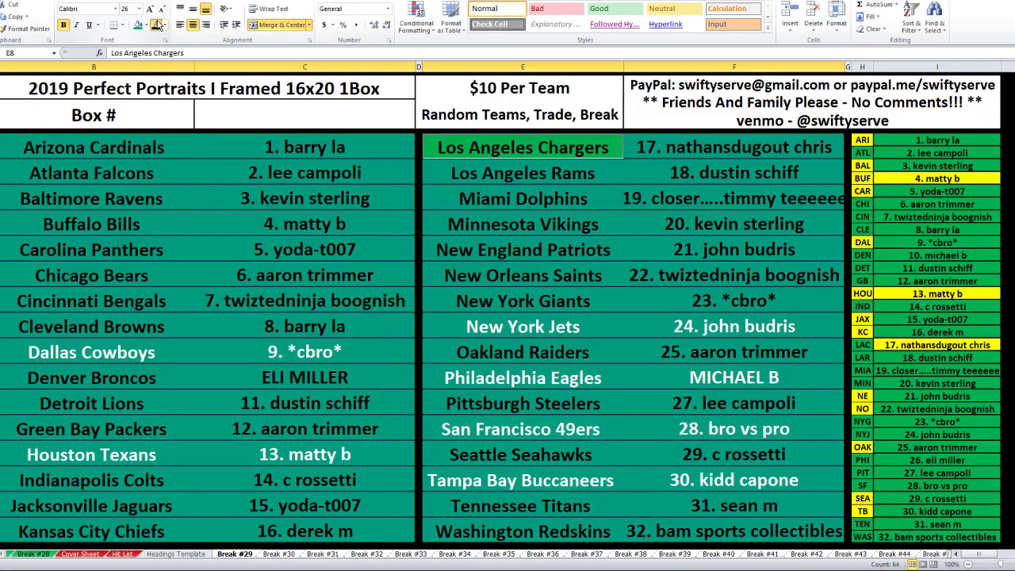
left_click(157, 24)
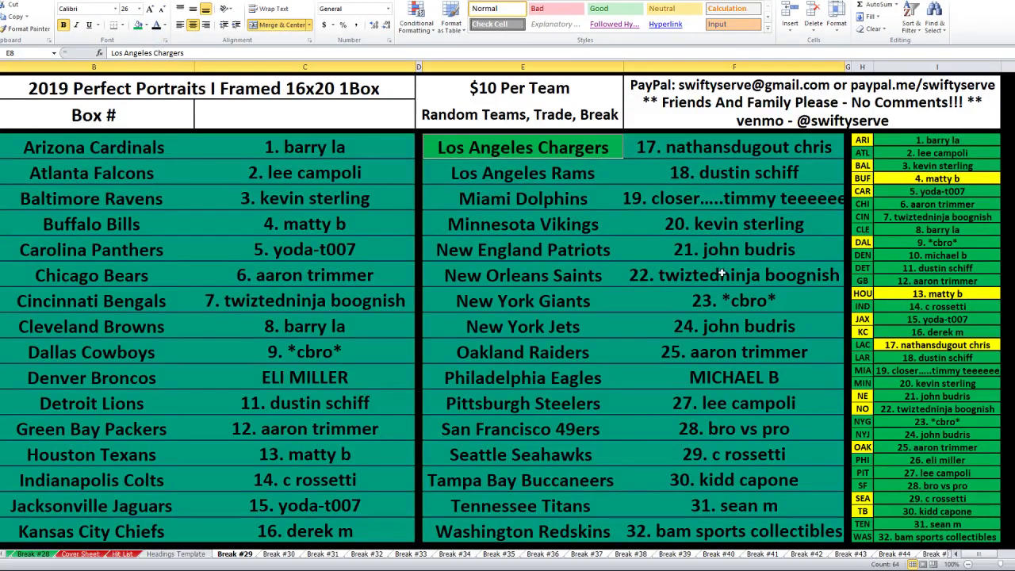
left_click(369, 114)
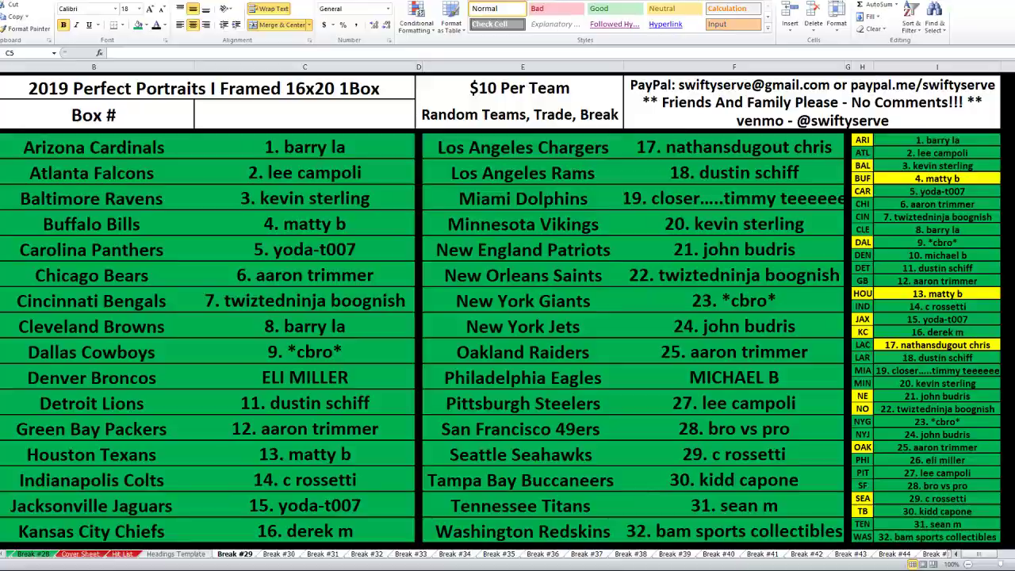
Read the box number from RANDOM.ORG and set the B5 header to Box #22.
key("alt+Tab")
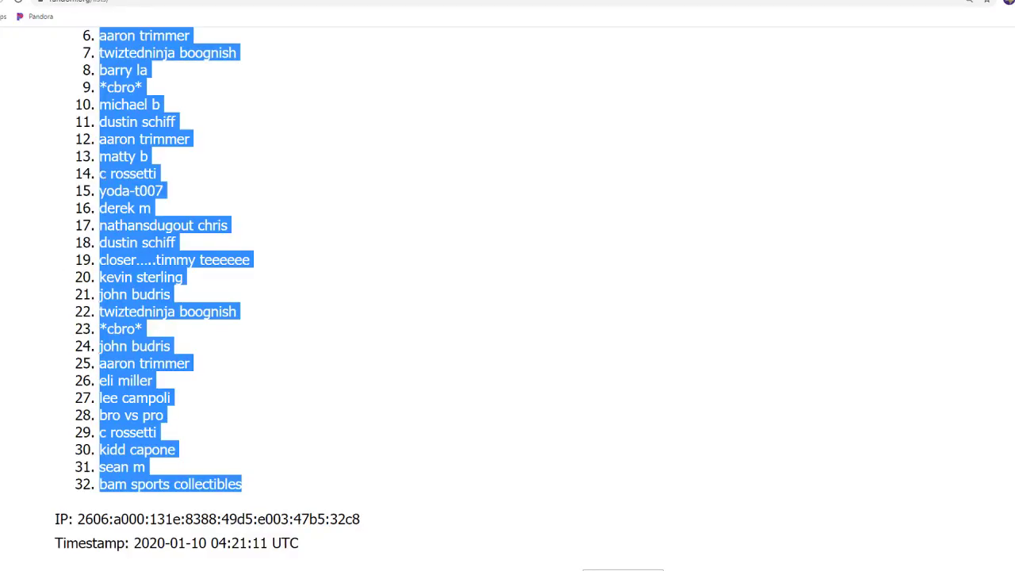
key("ctrl+Tab")
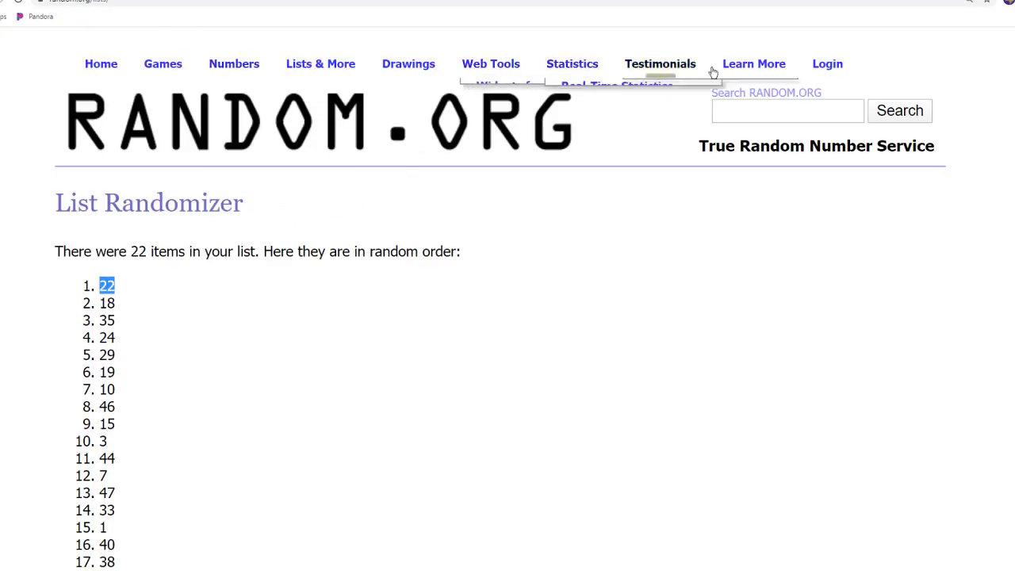
key("alt+Tab")
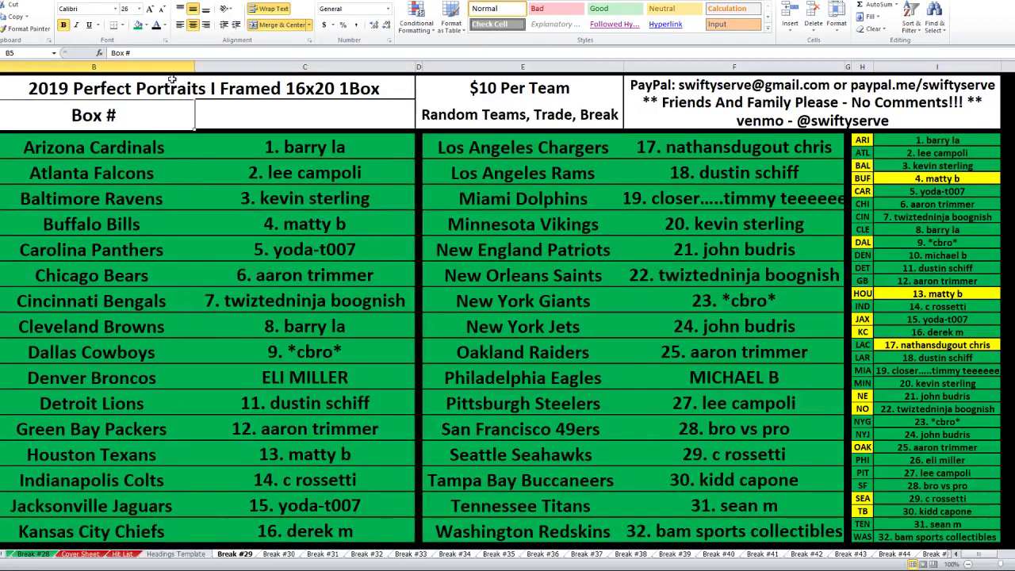
type("22")
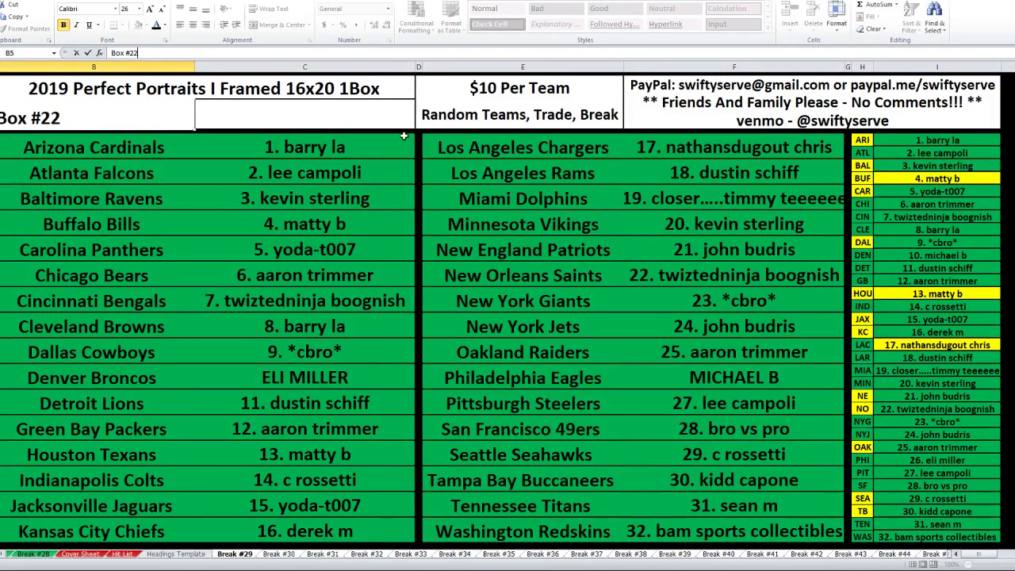
left_click(296, 111)
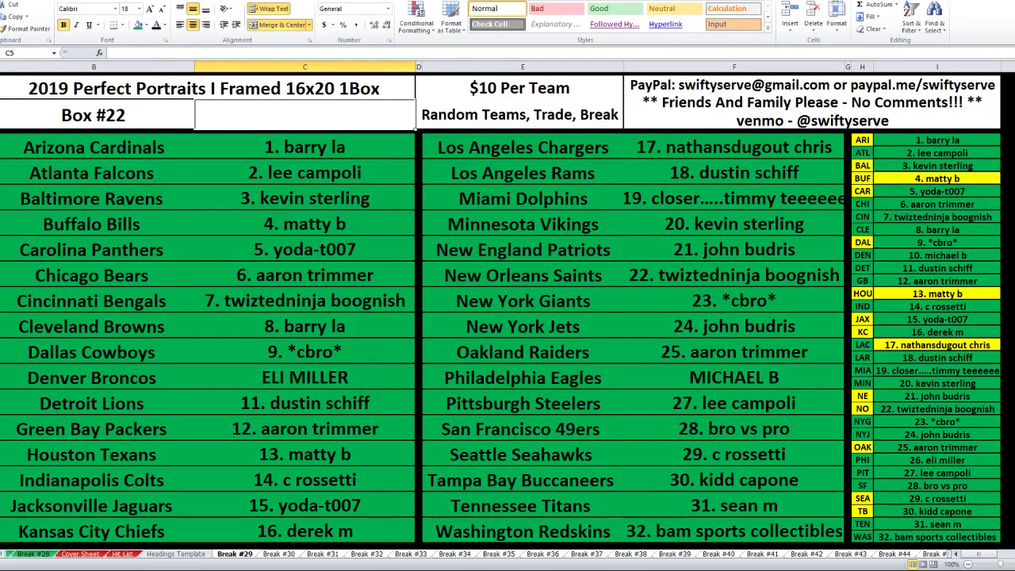
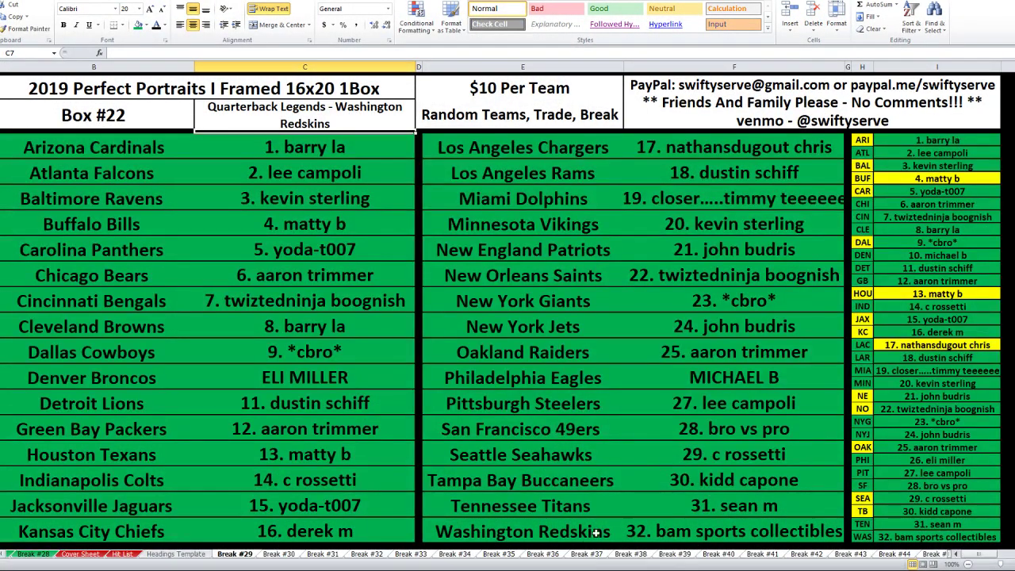
Select the Washington Redskins row, E38:F38, on the Break #29 team list.
left_click_drag(596, 533, 650, 533)
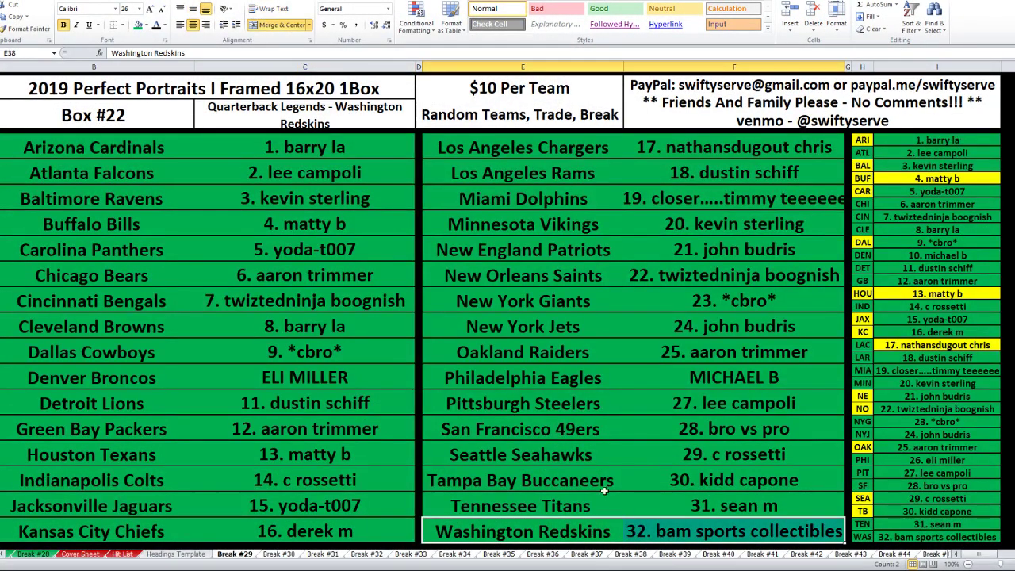
Shade the Washington Redskins row E38:F38 yellow.
left_click(146, 25)
left_click(167, 112)
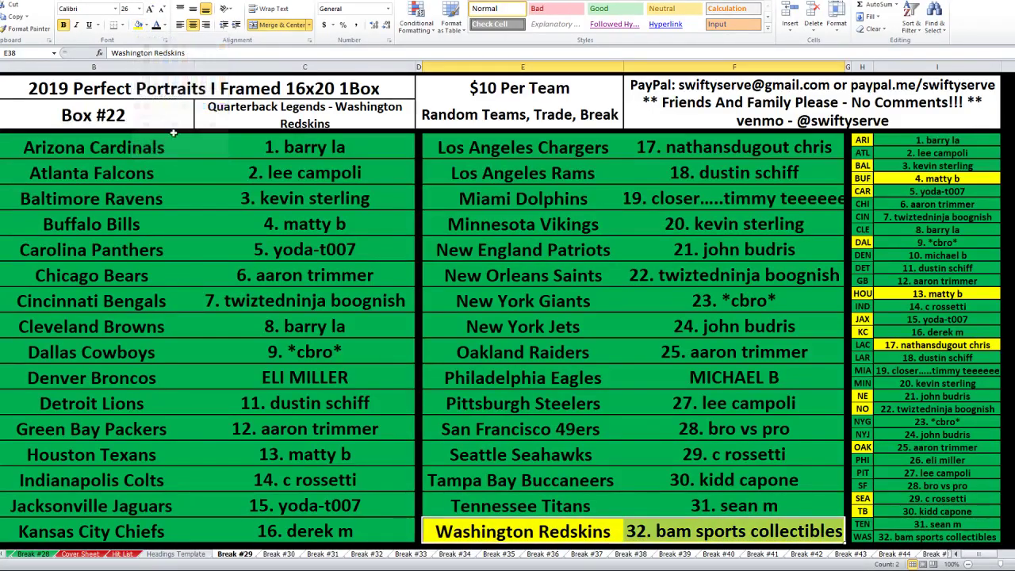
left_click(123, 553)
On the Hit List, log hit 22 as Quarterback Legends, Washington Redskins, with its buyer.
left_click(119, 456)
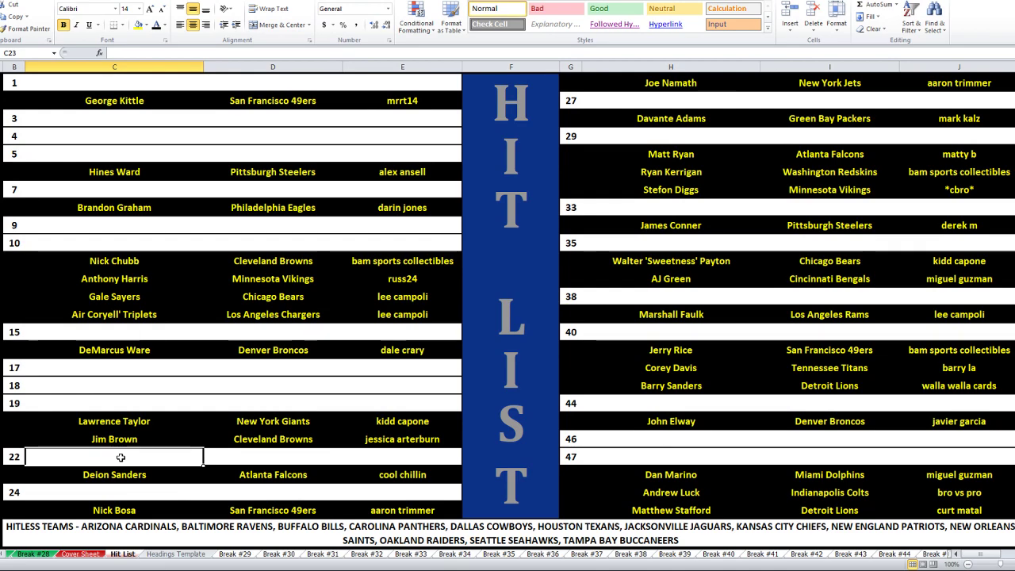
type("Quar")
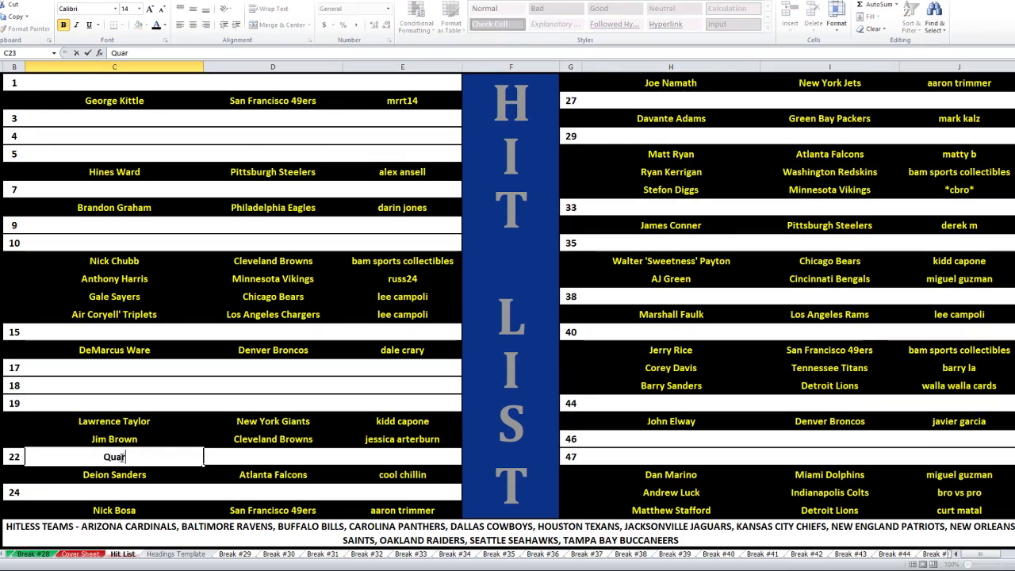
type("terback Legends")
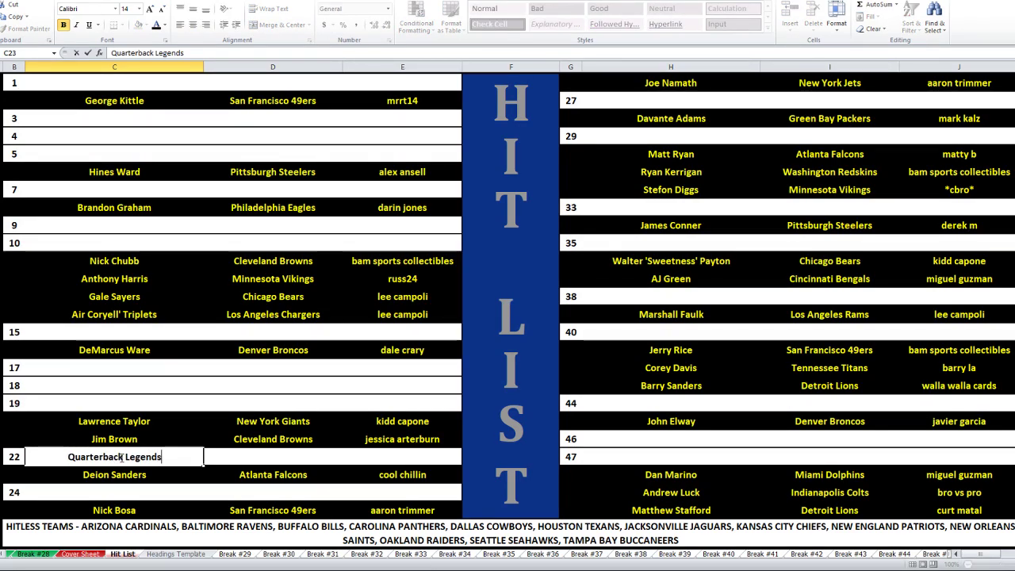
key("Tab")
type("Washing")
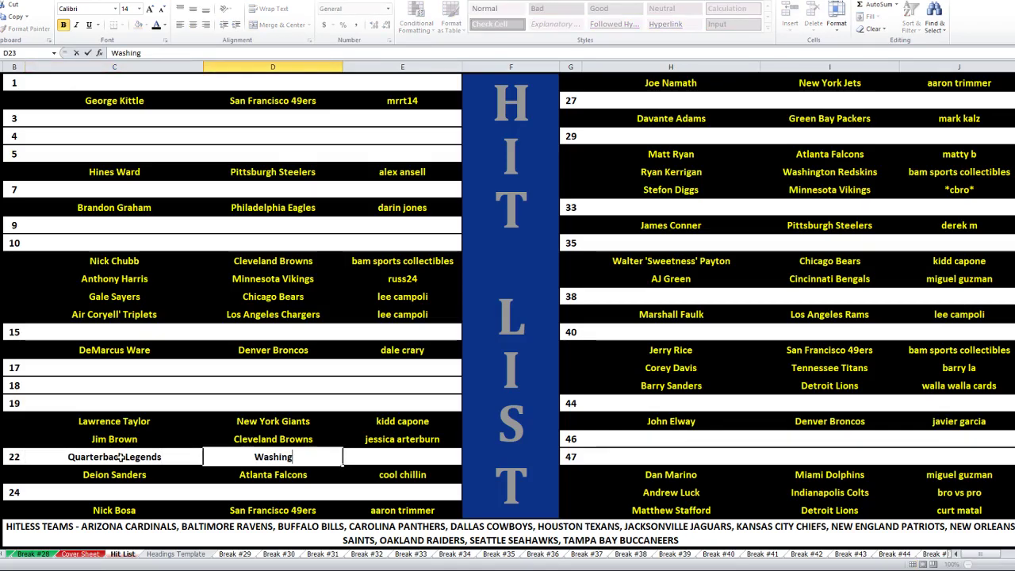
type("ton Redskins")
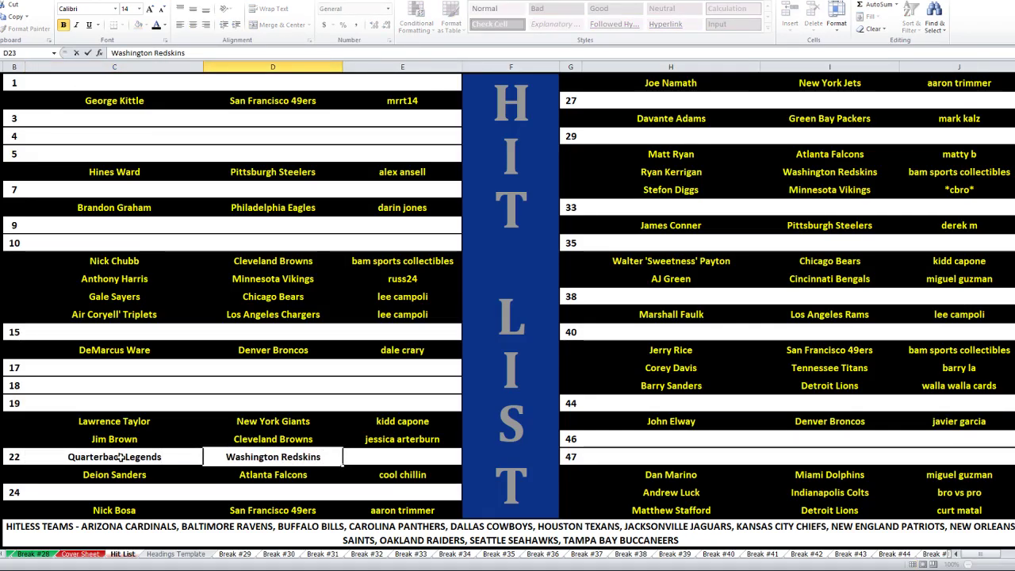
key("Tab")
type("bam sports collectibles")
key("Return")
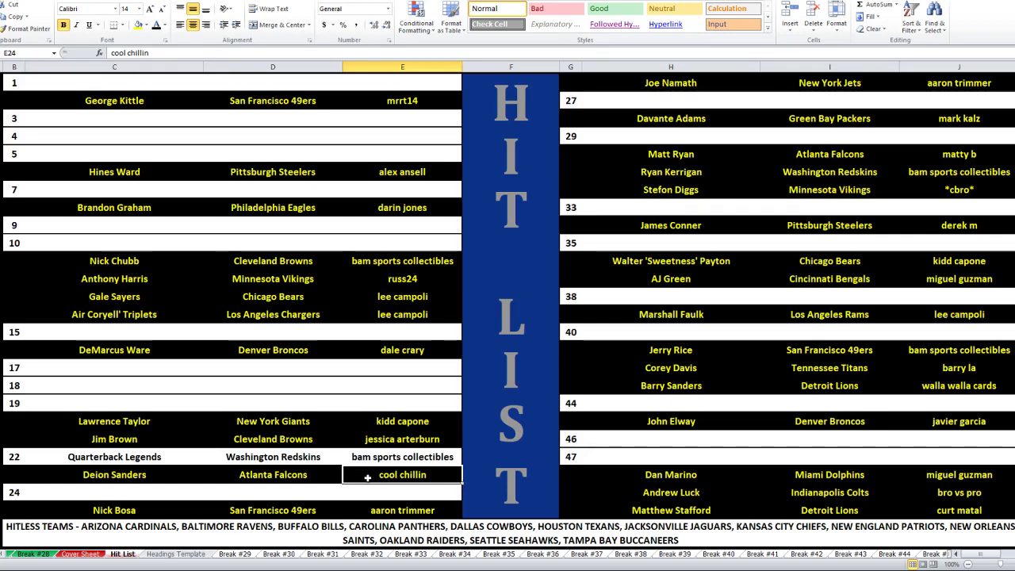
left_click(293, 555)
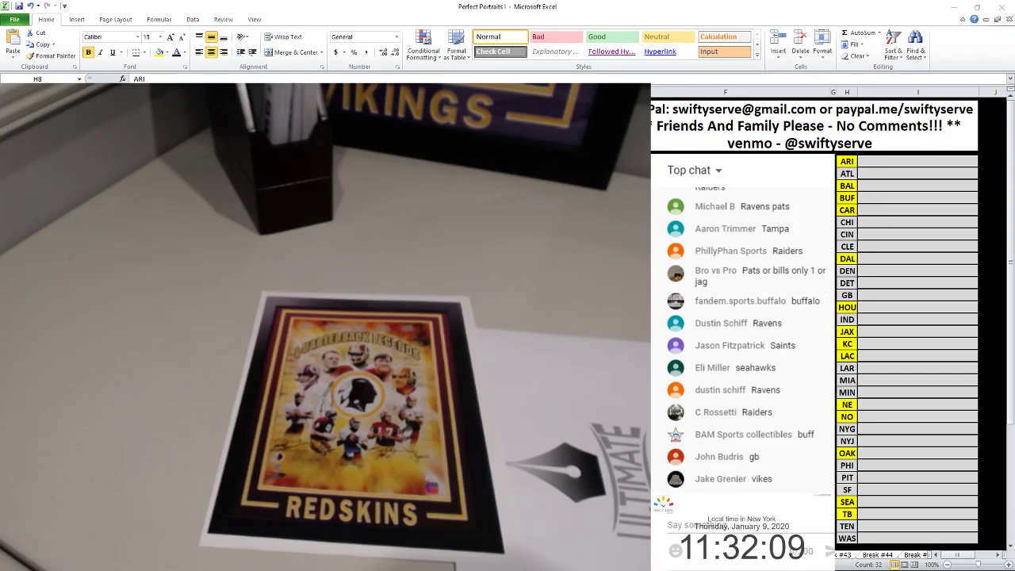
Enter the buyer names for the NE and DAL teams in column I.
left_click(924, 405)
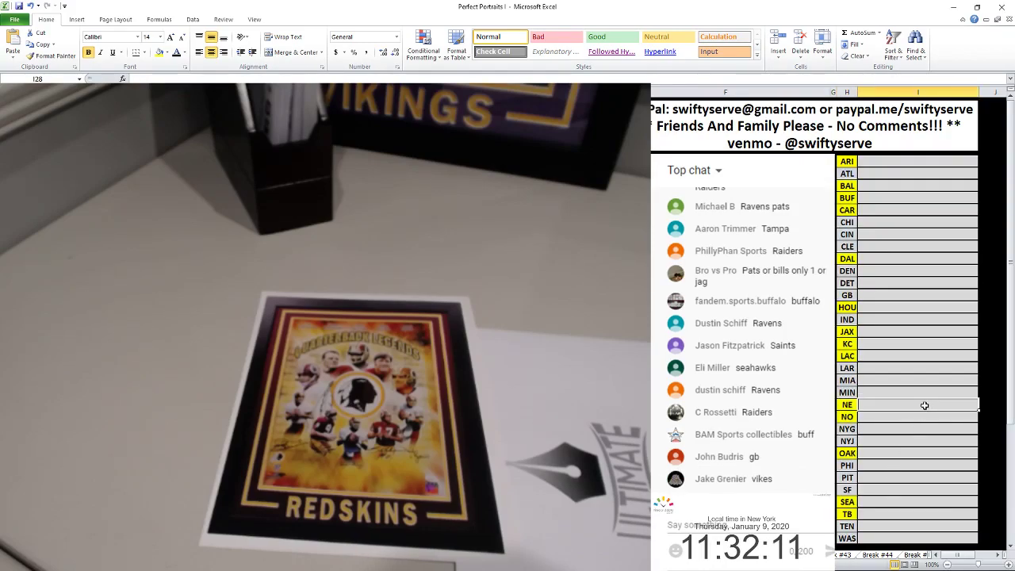
key("Return")
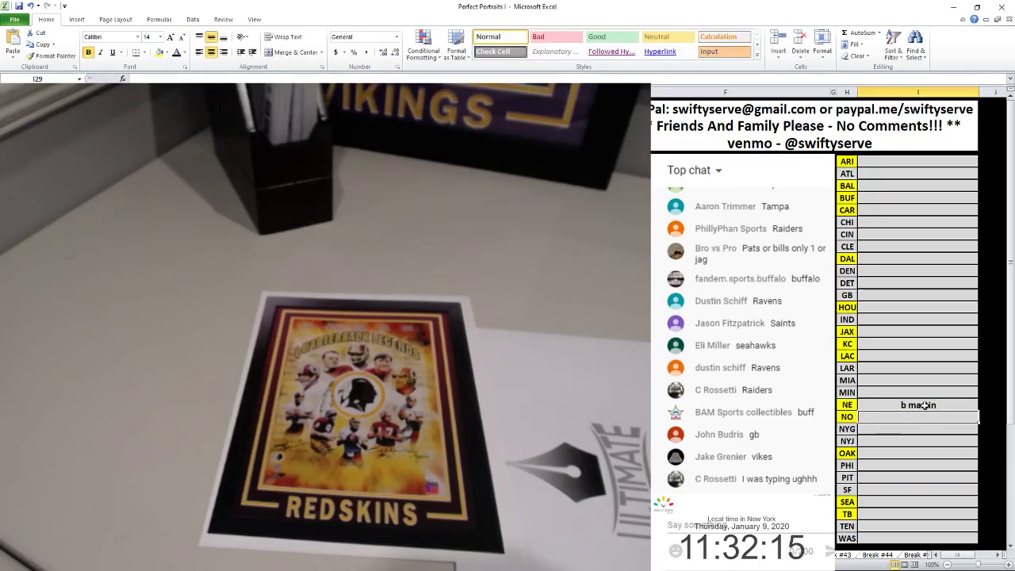
key("Up")
key("Up")
key("Up")
key("Up")
key("Up")
key("Up")
key("Up")
key("Up")
key("Up")
key("Up")
key("Up")
key("Up")
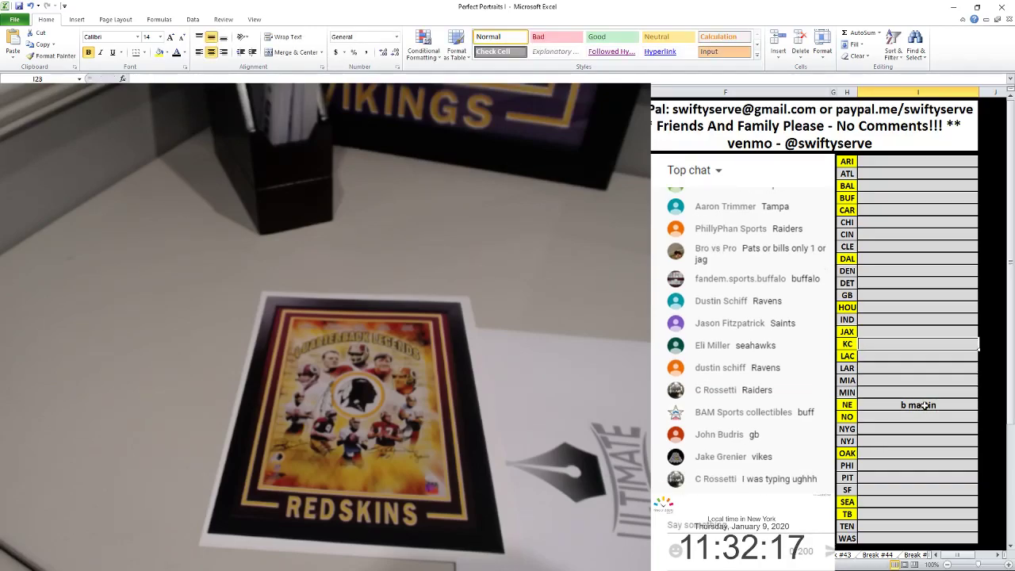
key("Up")
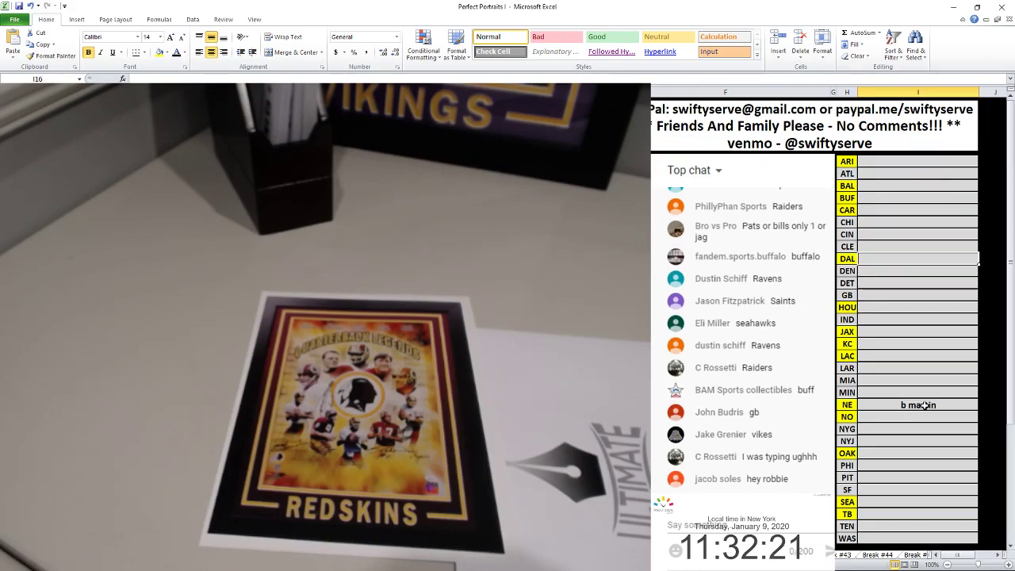
type("*cbr")
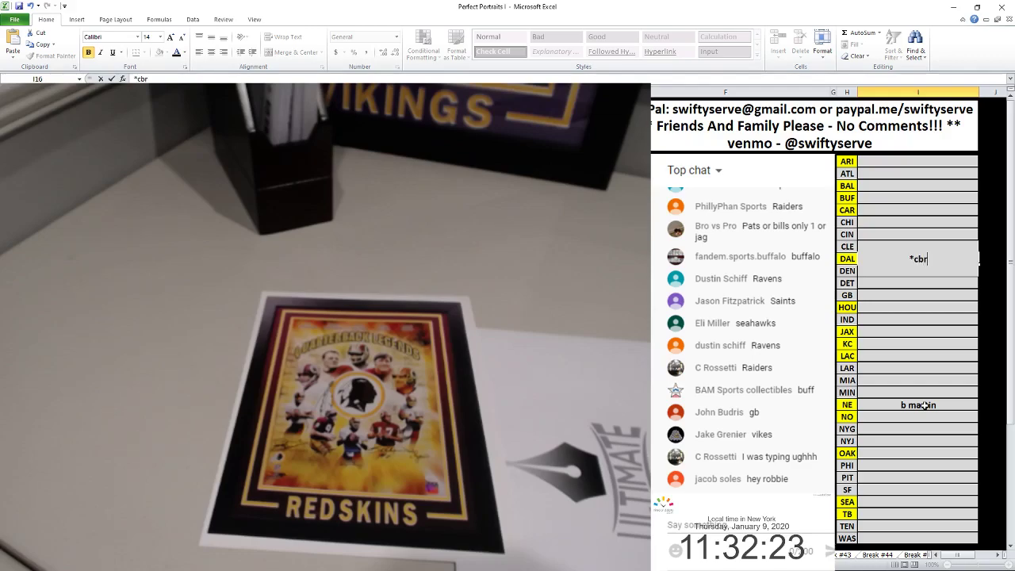
type("o*")
key("Return")
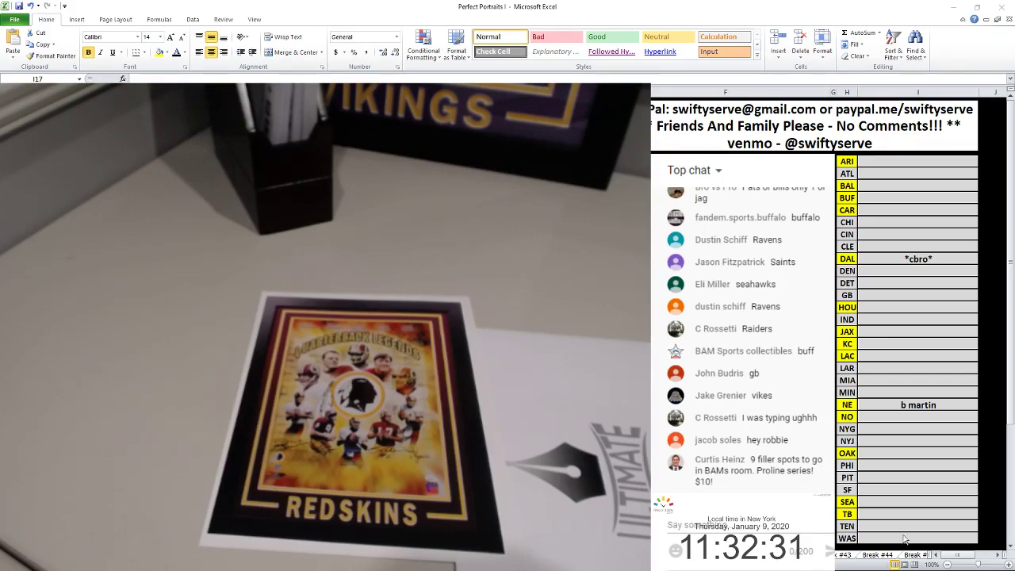
Enter the buyer names for the BUF, OAK and BAL teams in column I.
left_click(919, 199)
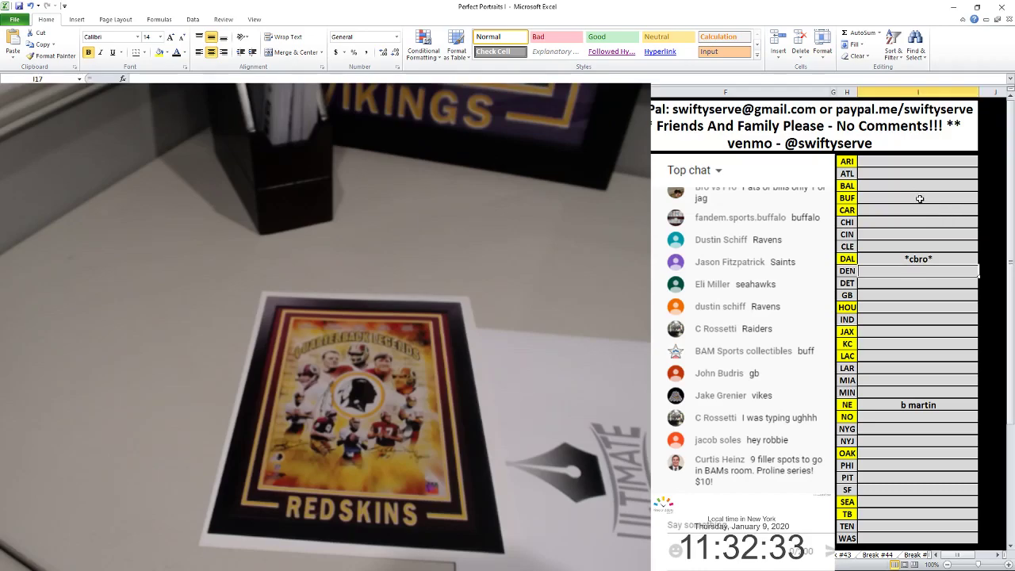
left_click(919, 198)
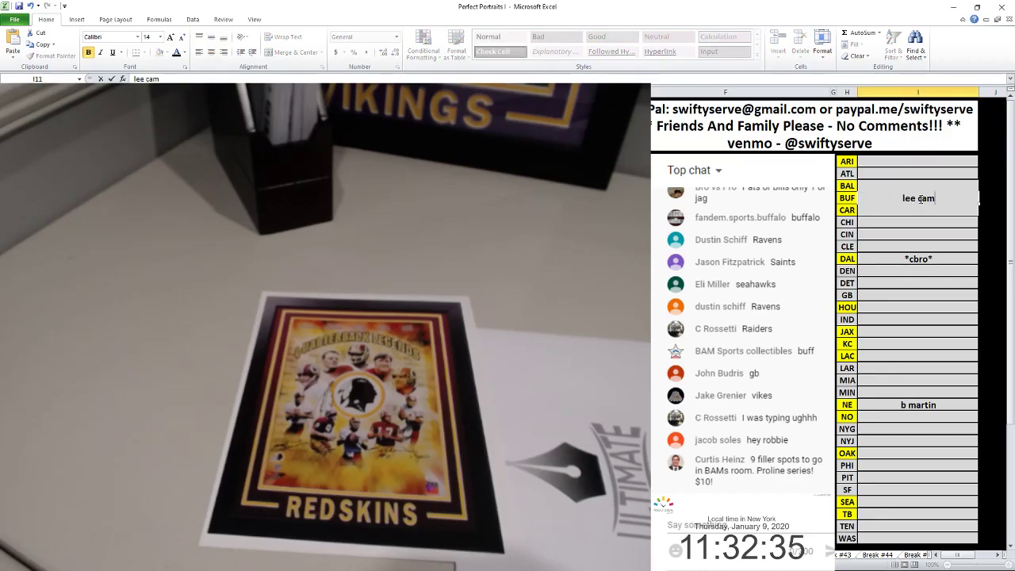
key("Return")
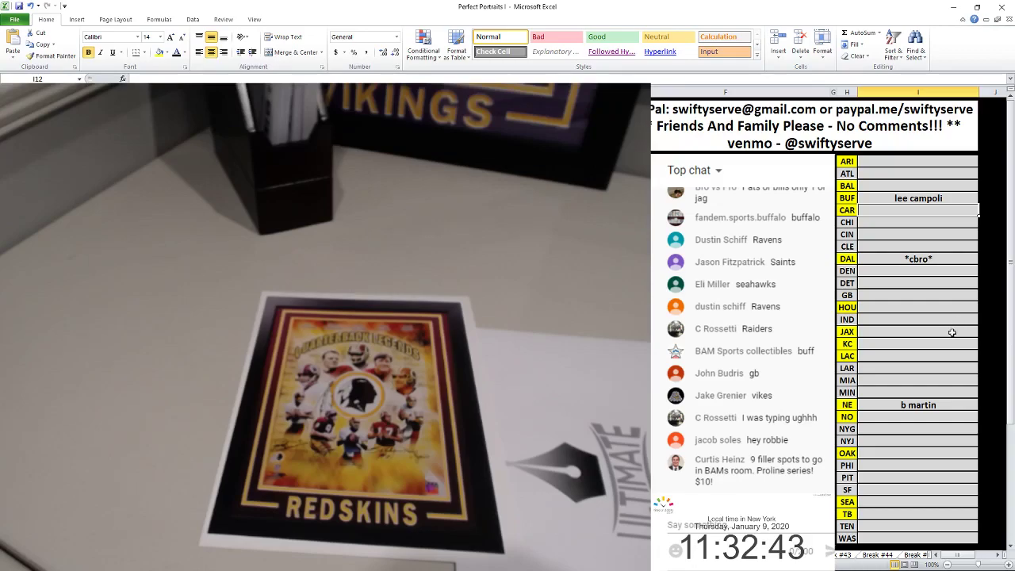
left_click(923, 455)
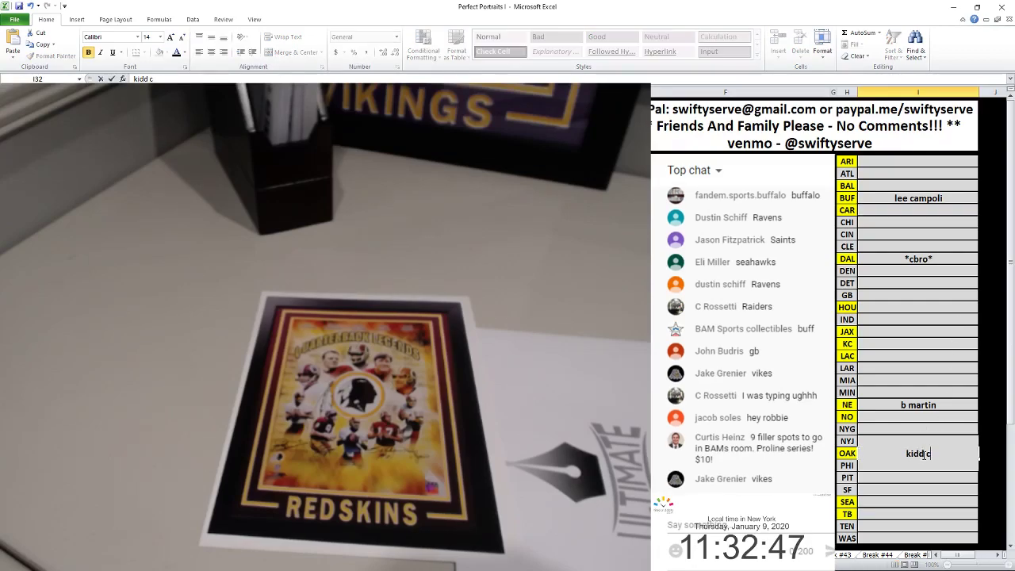
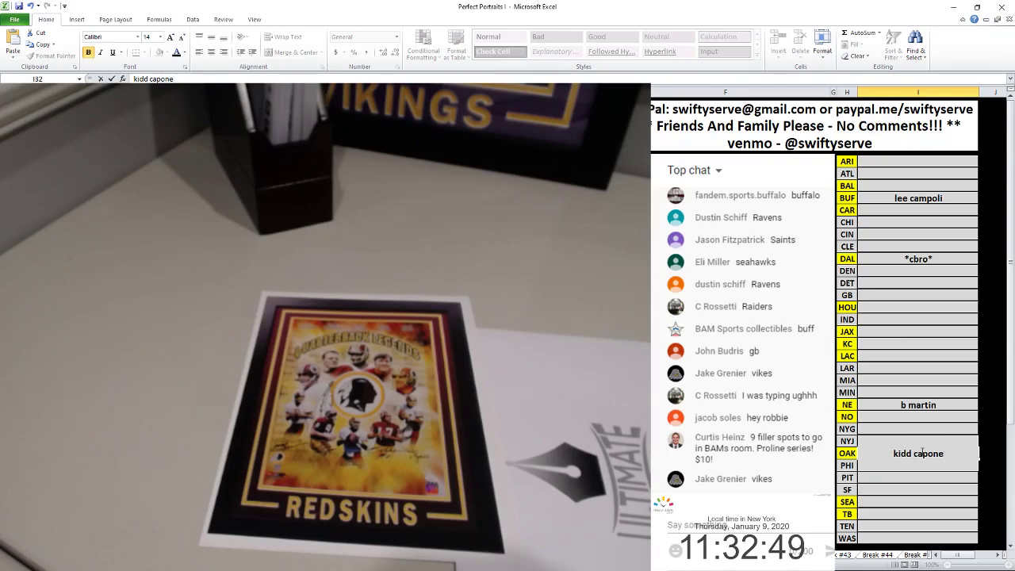
left_click(891, 186)
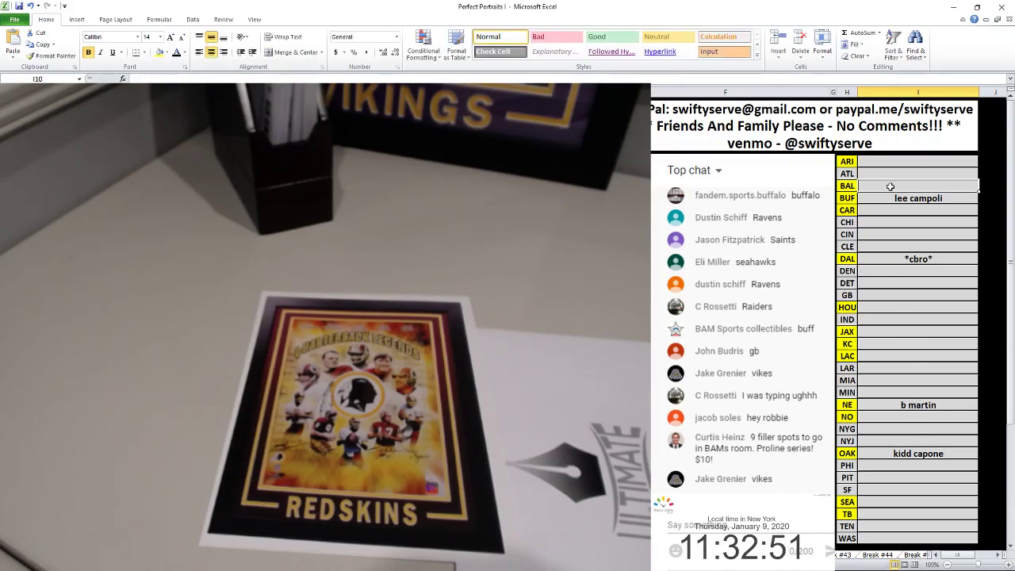
type("michael ")
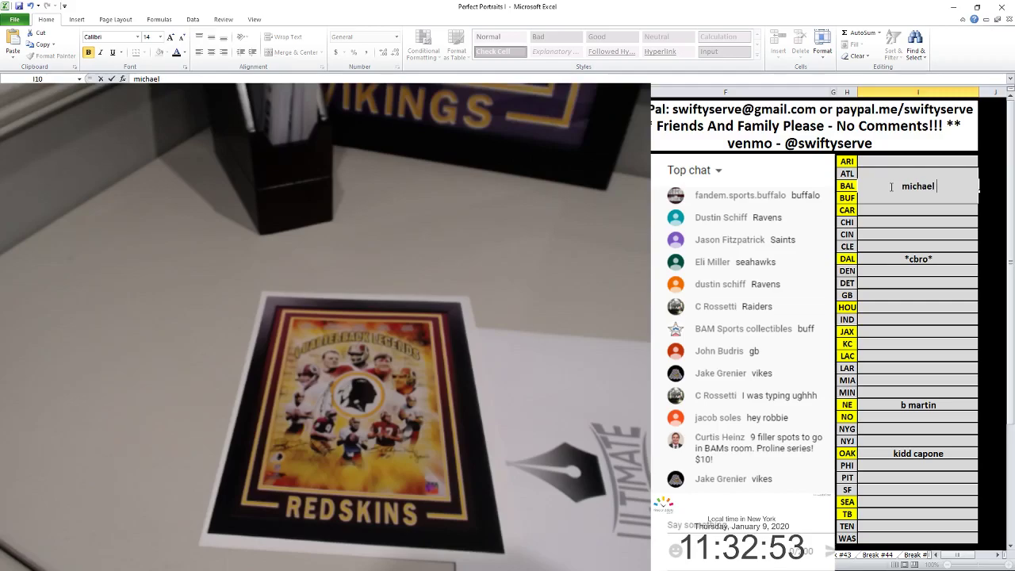
type("b")
key("Return")
key("Down")
key("Down")
key("Down")
key("Down")
key("Down")
key("Down")
key("Down")
key("Down")
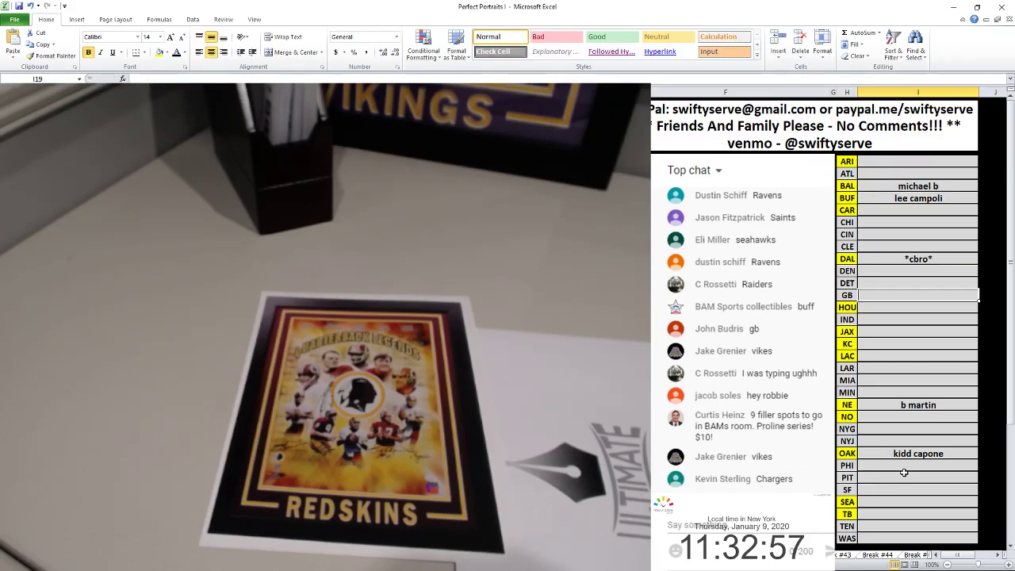
key("alt+Tab")
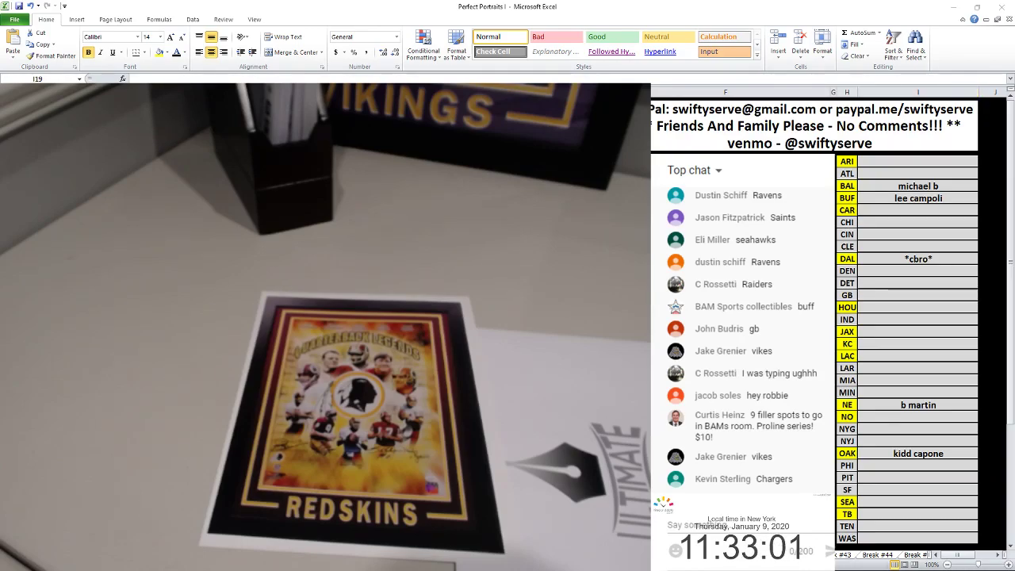
Enter the buyer names for the TB and JAX teams.
left_click(935, 514)
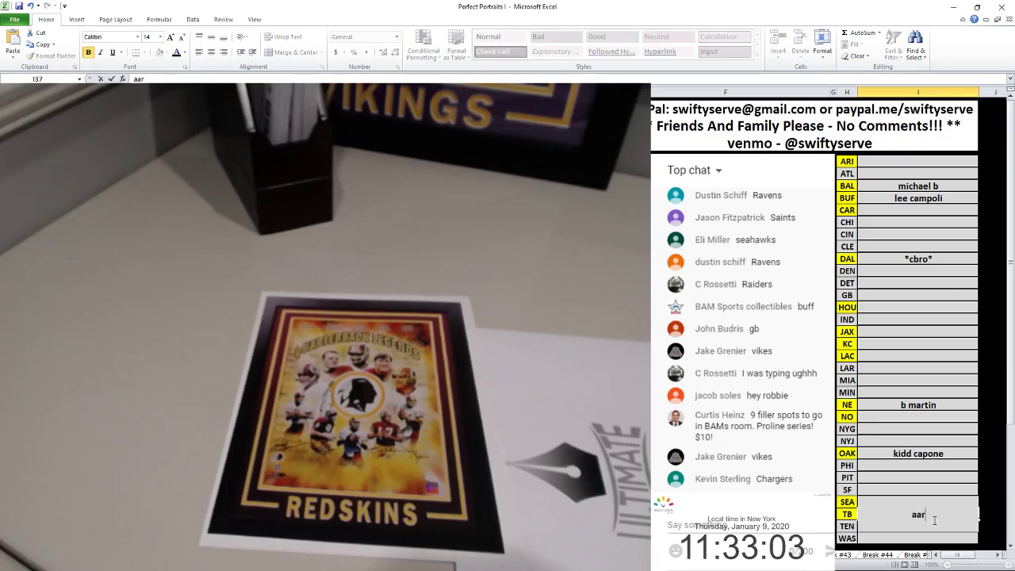
key("Return")
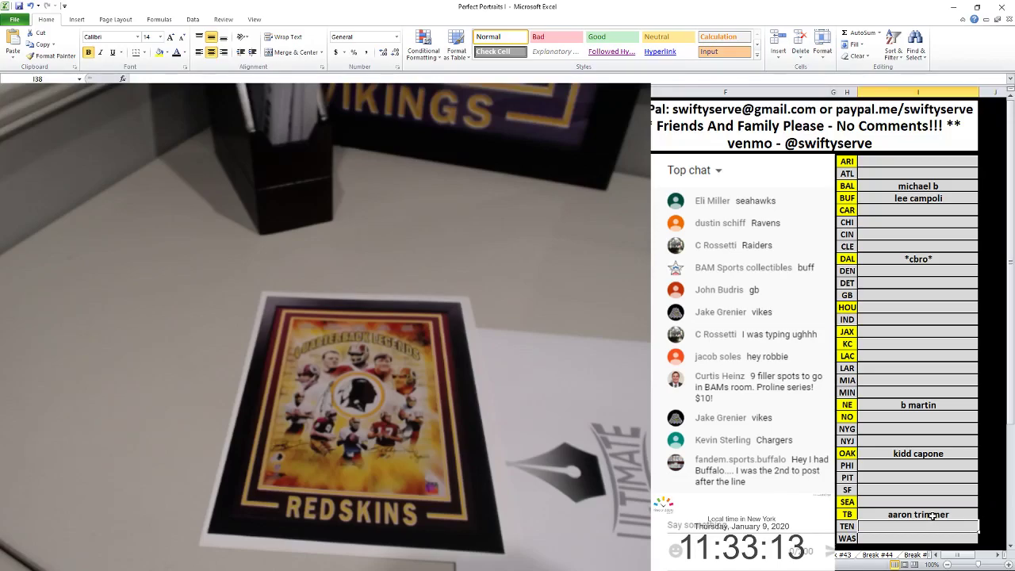
left_click(909, 332)
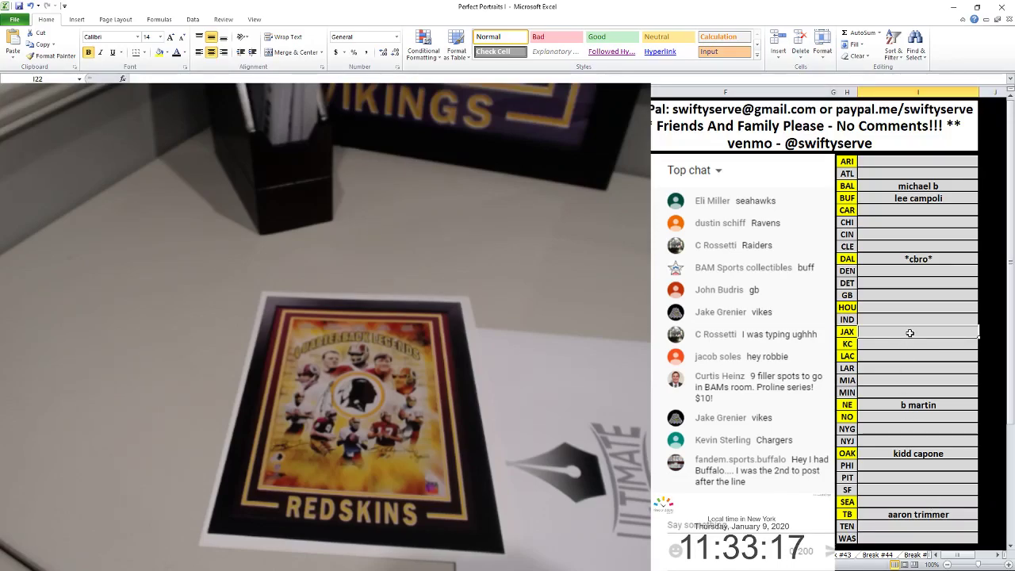
type("bro vs ")
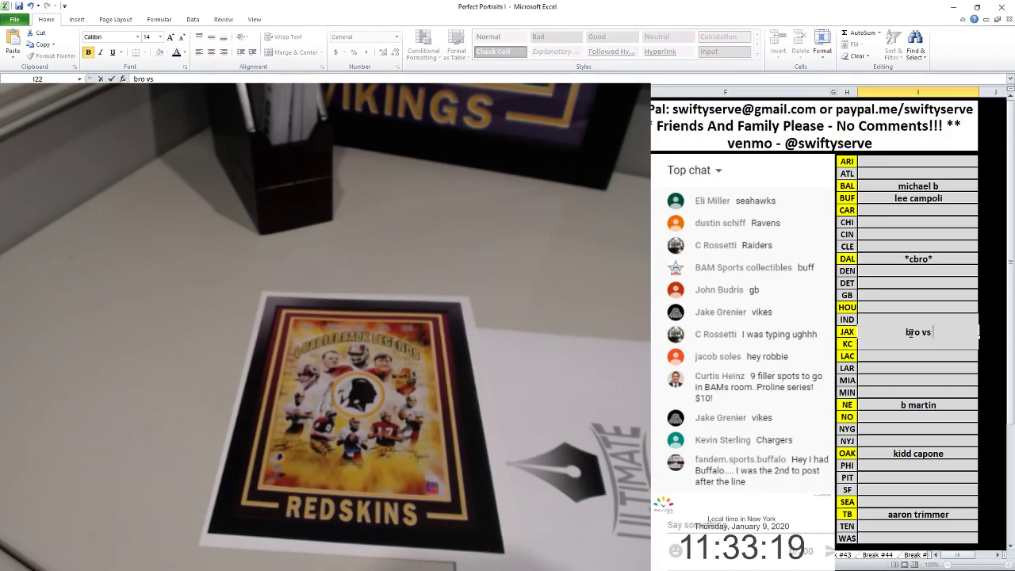
type("pro")
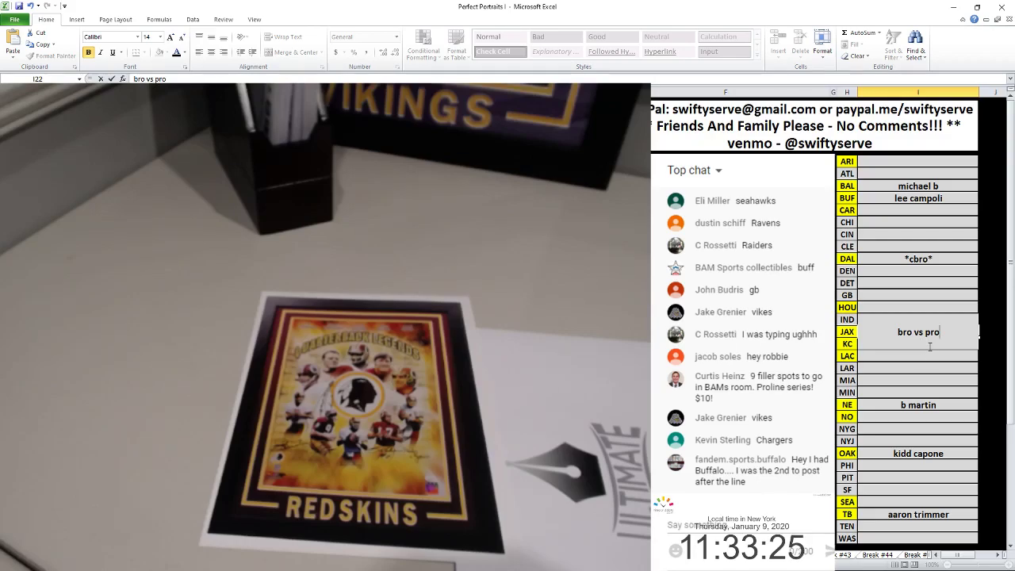
Enter the buyer names for NO (I29) and SEA (I36), fixing a typo in SEA.
left_click(915, 417)
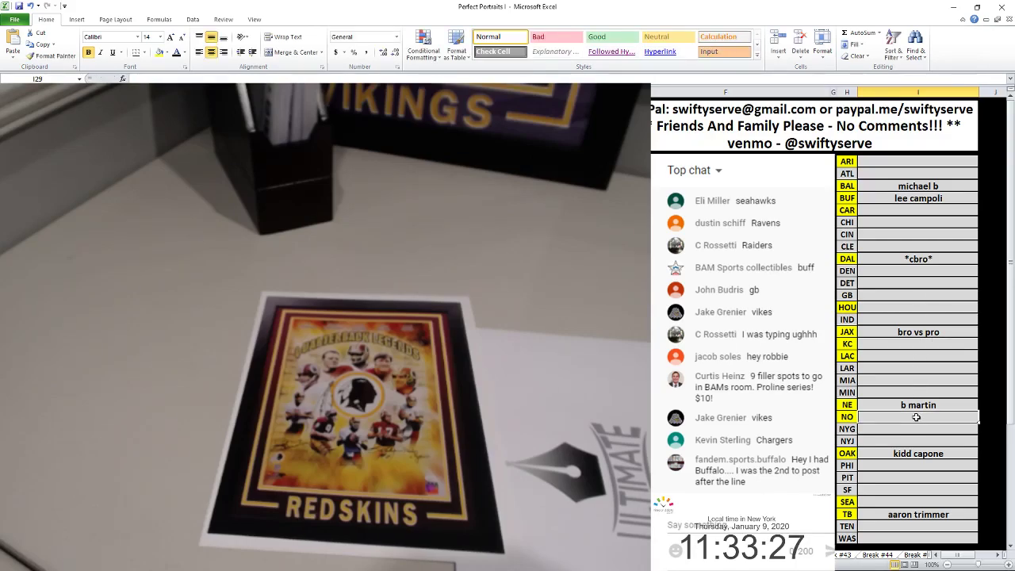
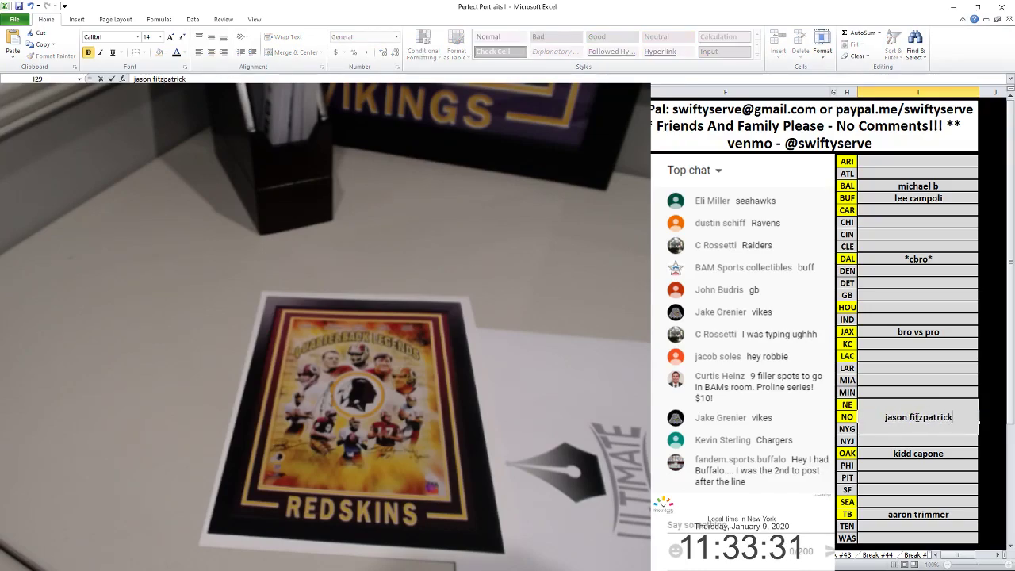
key("Return")
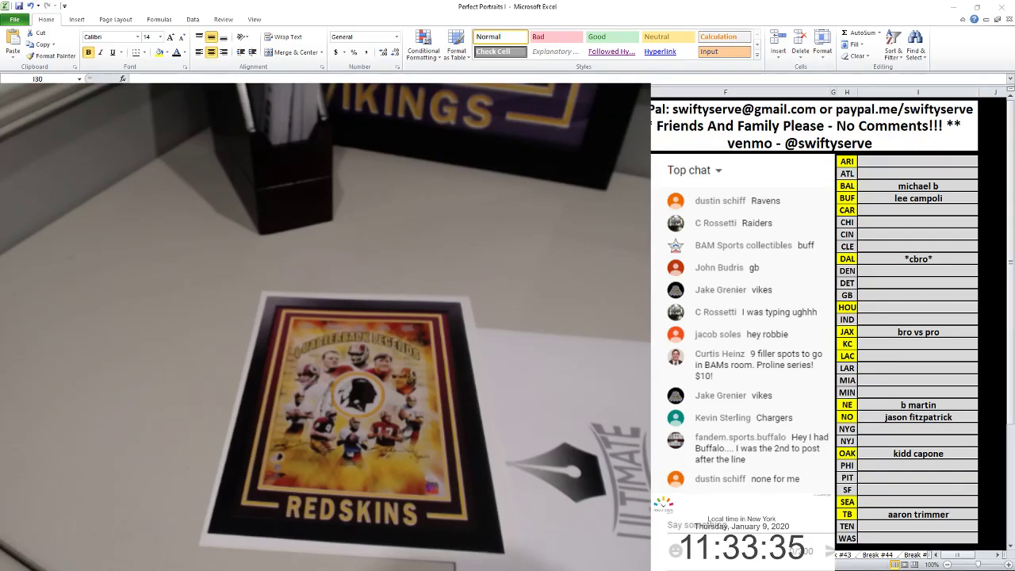
left_click(912, 501)
type("eed")
key("BackSpace")
key("BackSpace")
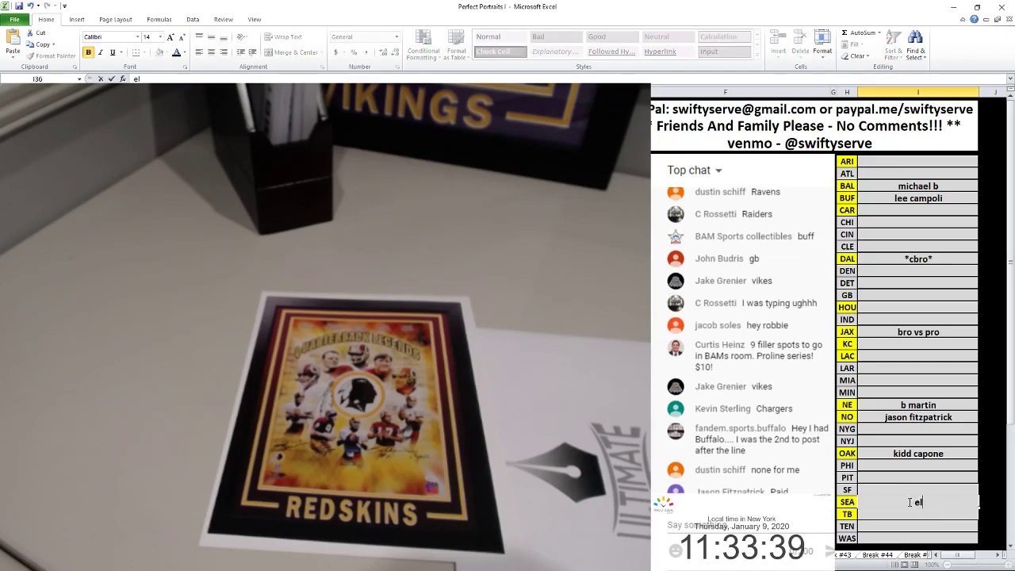
key("Return")
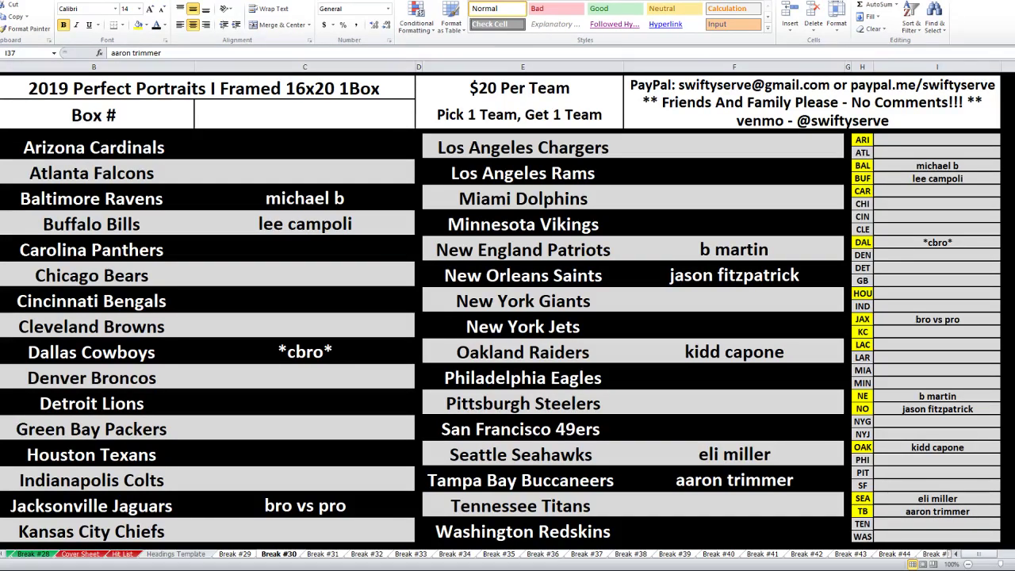
Enter the buyer names for GB (I19) and MIN (I27).
left_click(927, 277)
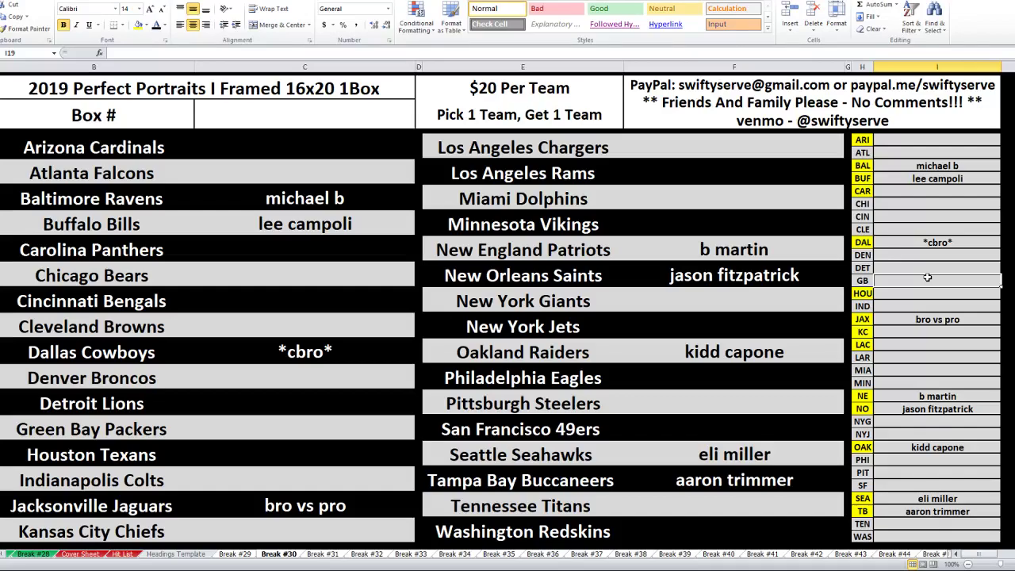
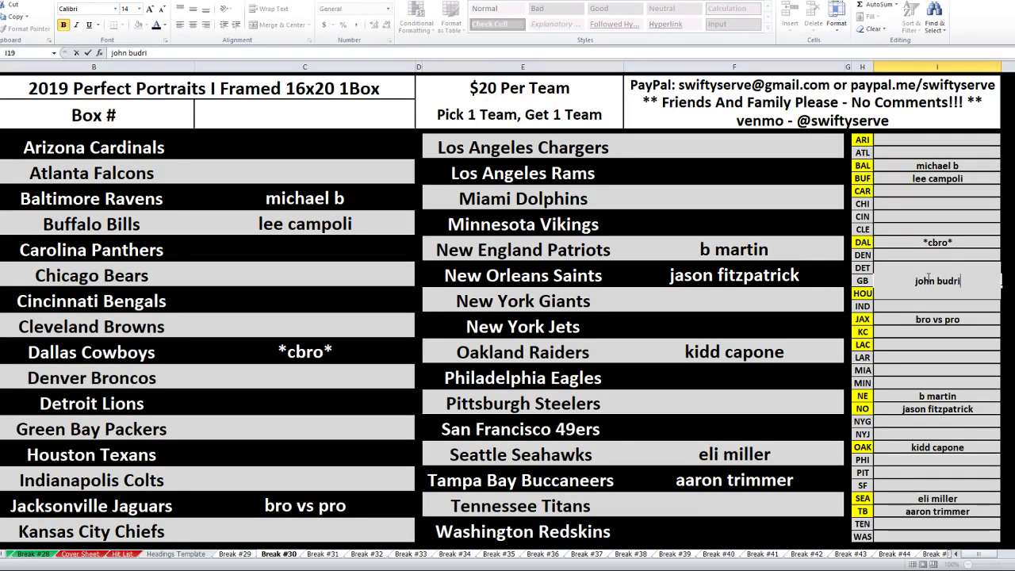
key("Return")
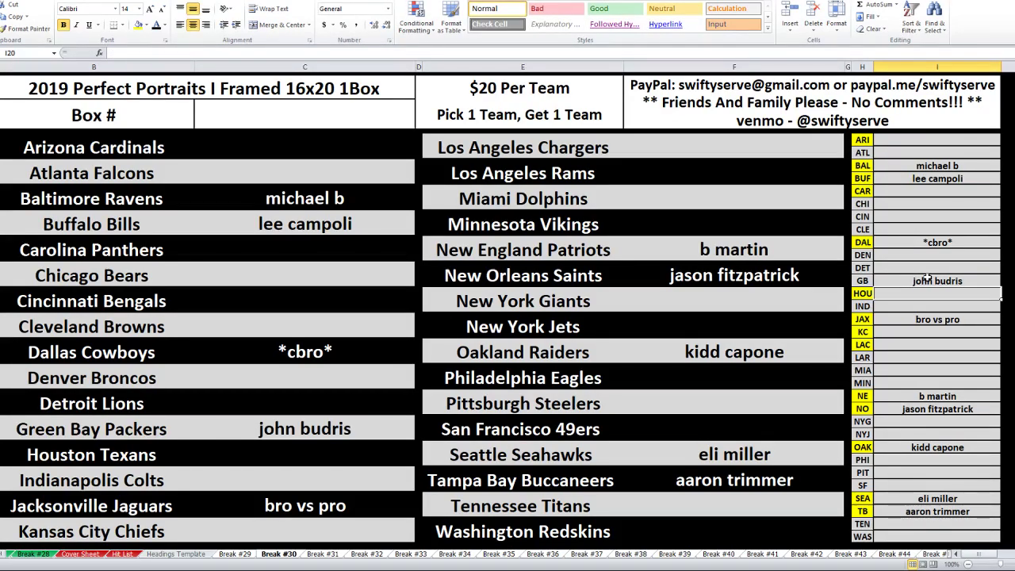
left_click(924, 382)
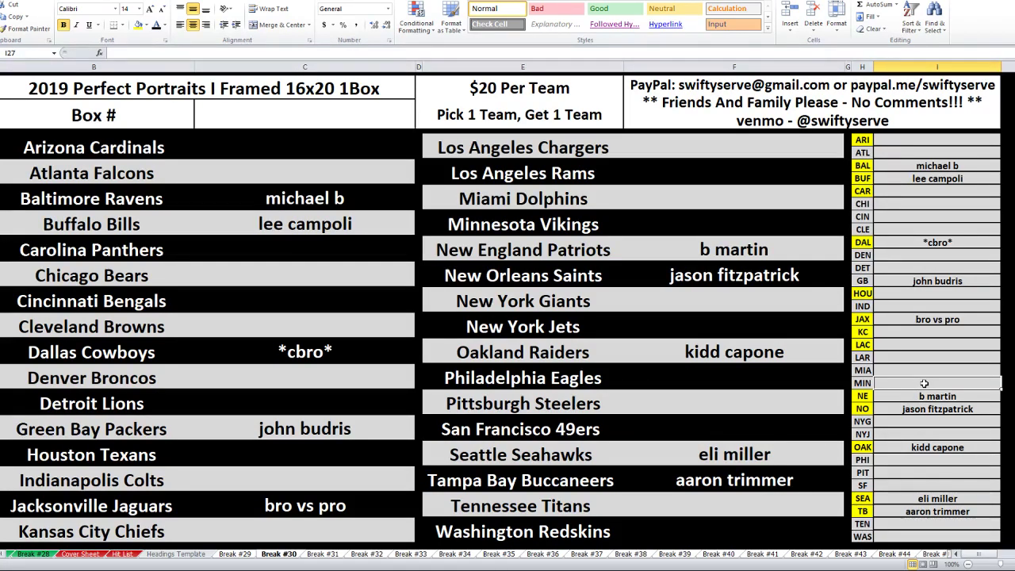
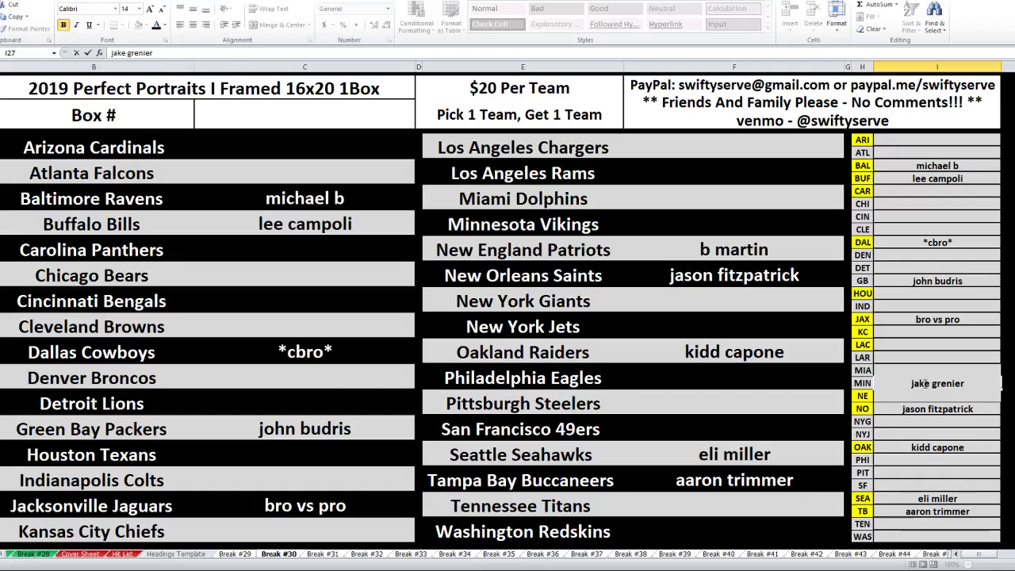
key("Return")
key("Return")
Set the LAC team code H24 to No Fill and enter LAC's buyer in I24.
left_click(868, 344)
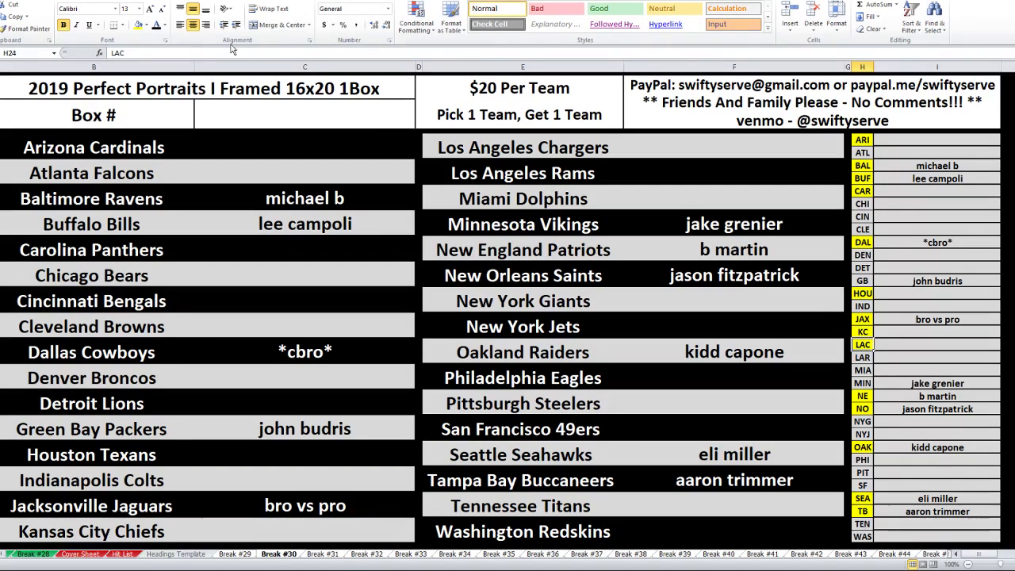
left_click(145, 24)
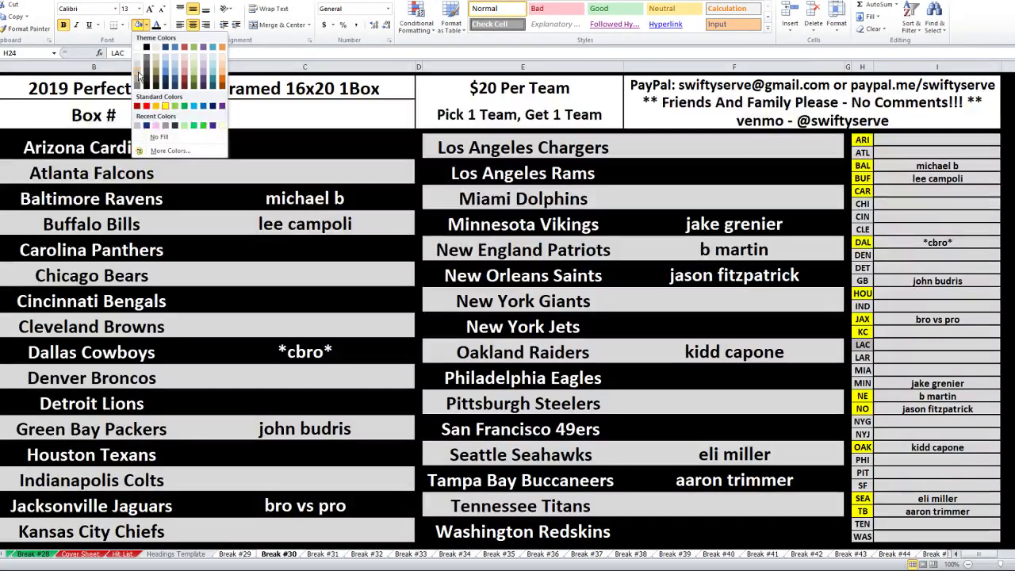
left_click(158, 136)
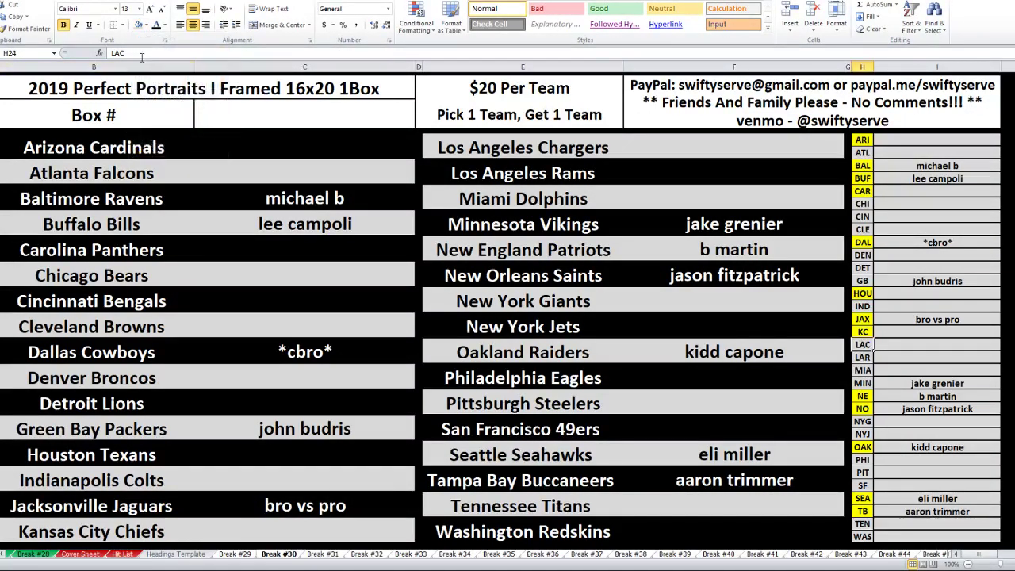
left_click(941, 341)
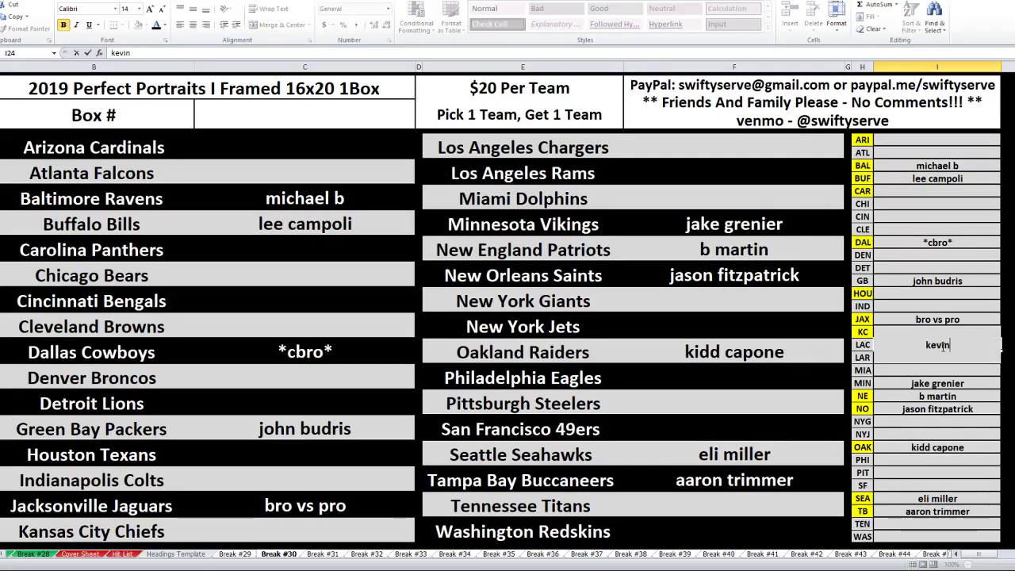
key("Return")
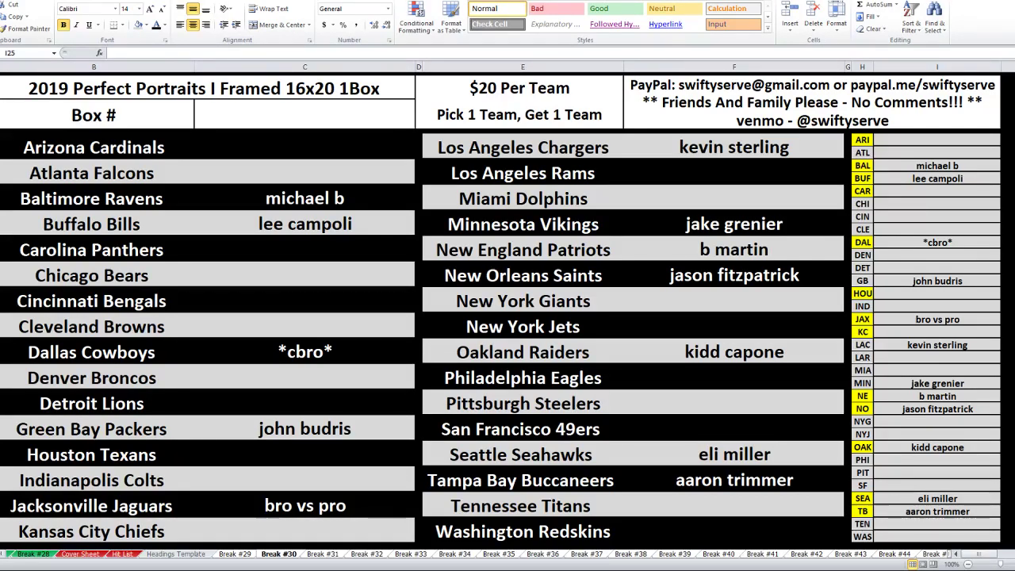
Enter the buyer names for the KC and CAR teams.
left_click_drag(908, 355, 922, 337)
left_click(921, 336)
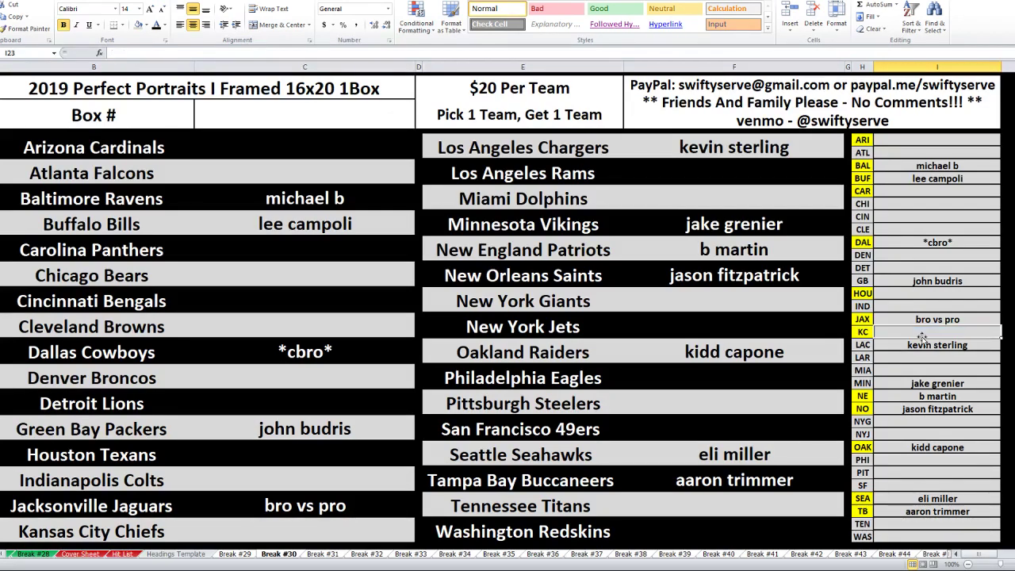
type("bam sp")
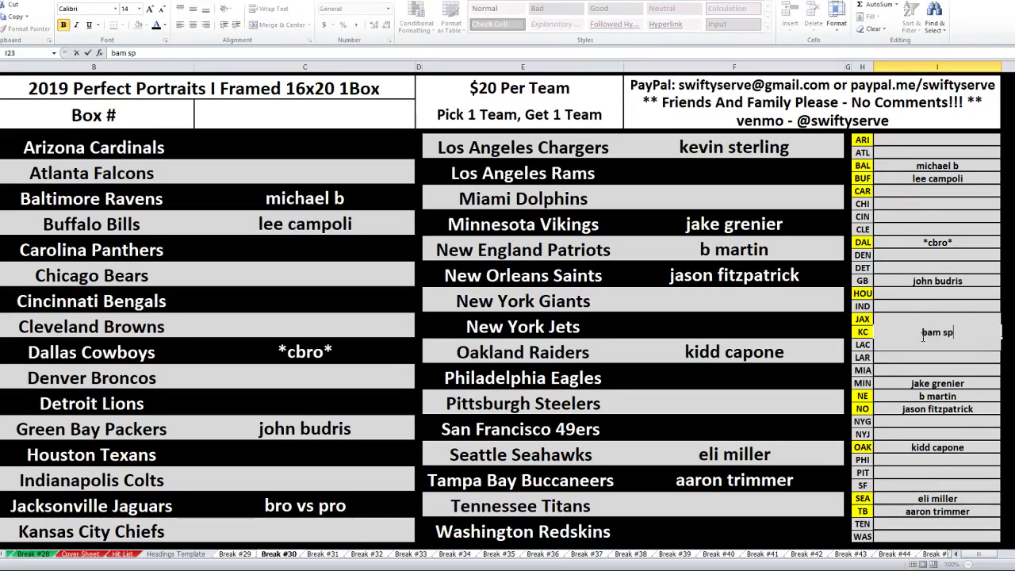
type("orts collectibles")
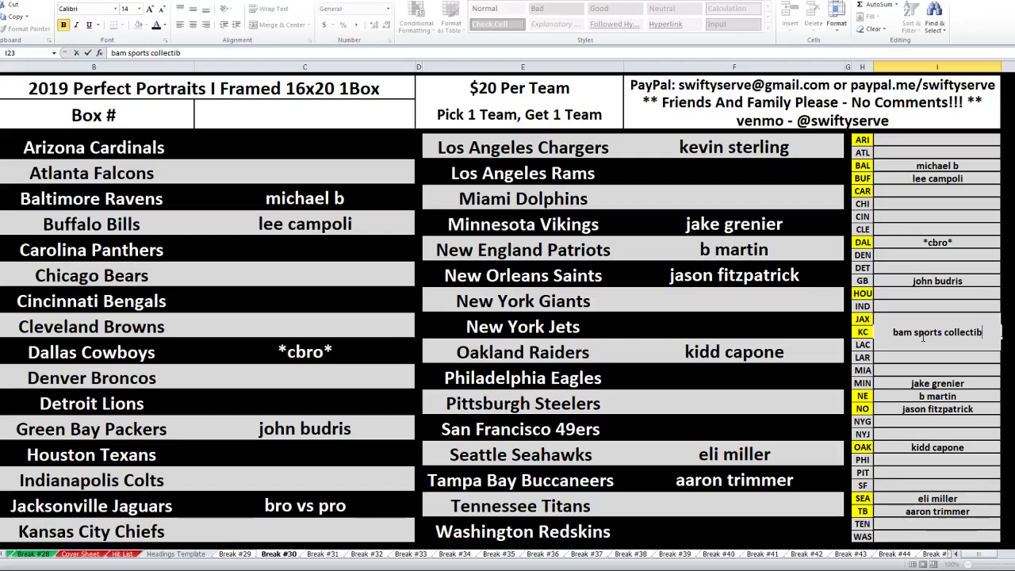
key("Up")
key("Up")
key("Up")
key("Up")
key("Up")
key("Up")
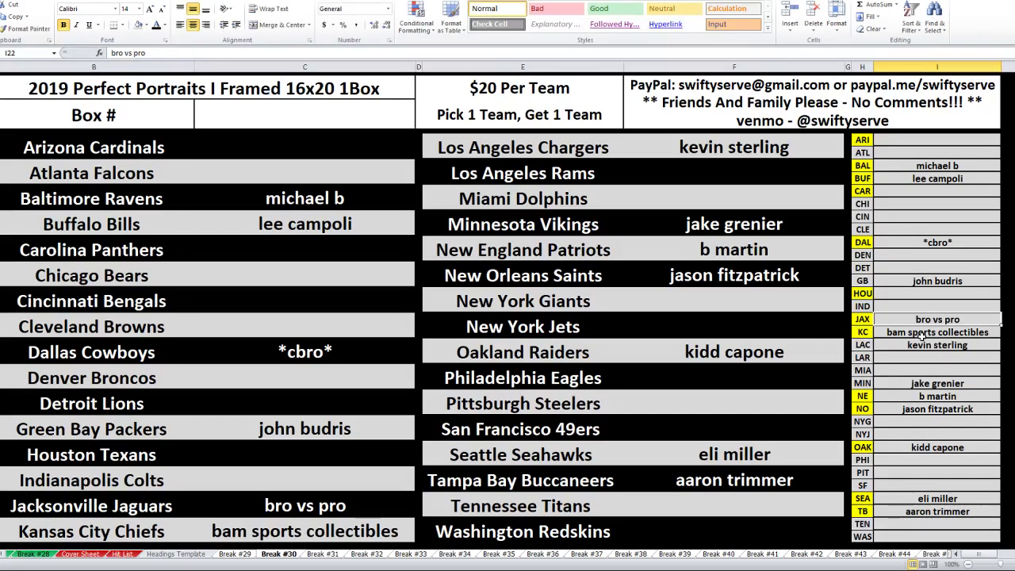
key("Up")
key("Up")
key("Up")
key("Up")
key("Up")
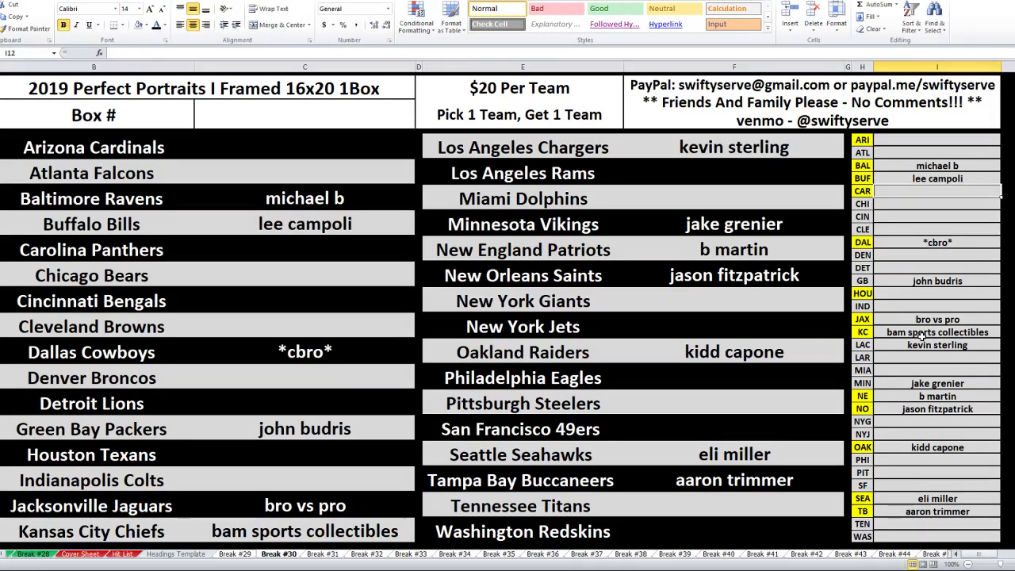
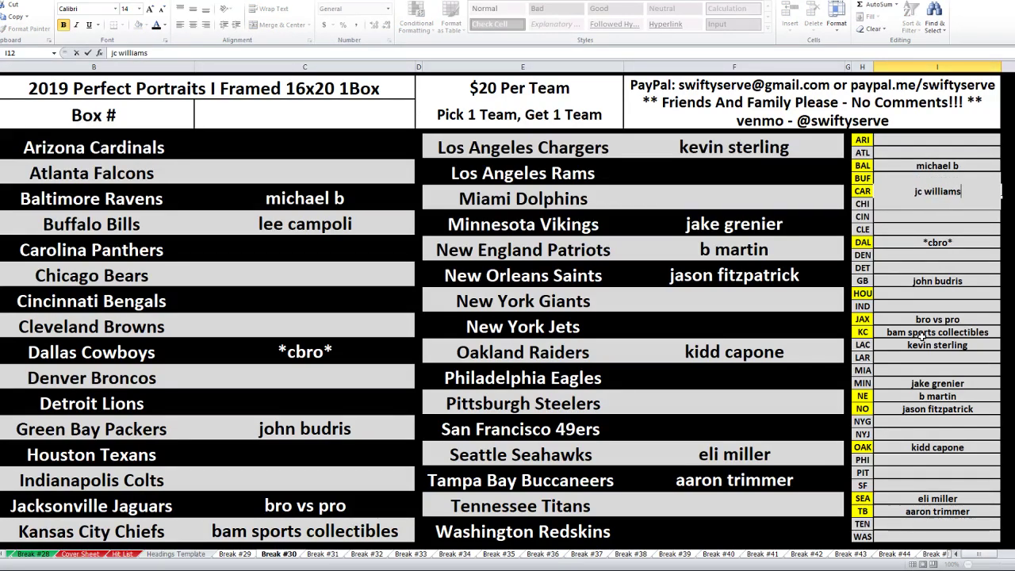
key("Return")
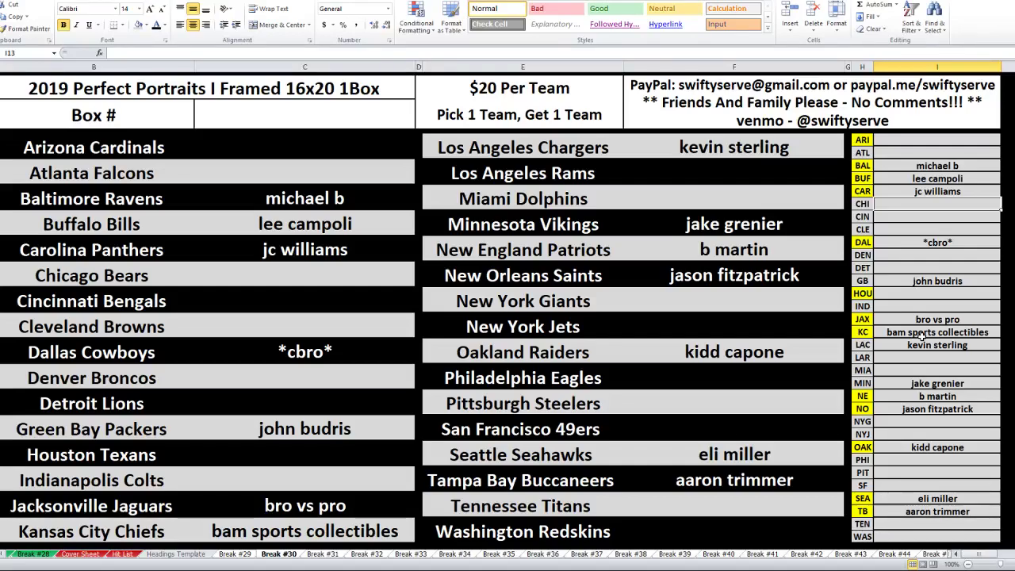
Enter the ARI buyer name, then begin typing the SF buyer in I35.
key("Up")
key("Up")
key("Up")
key("Up")
key("Up")
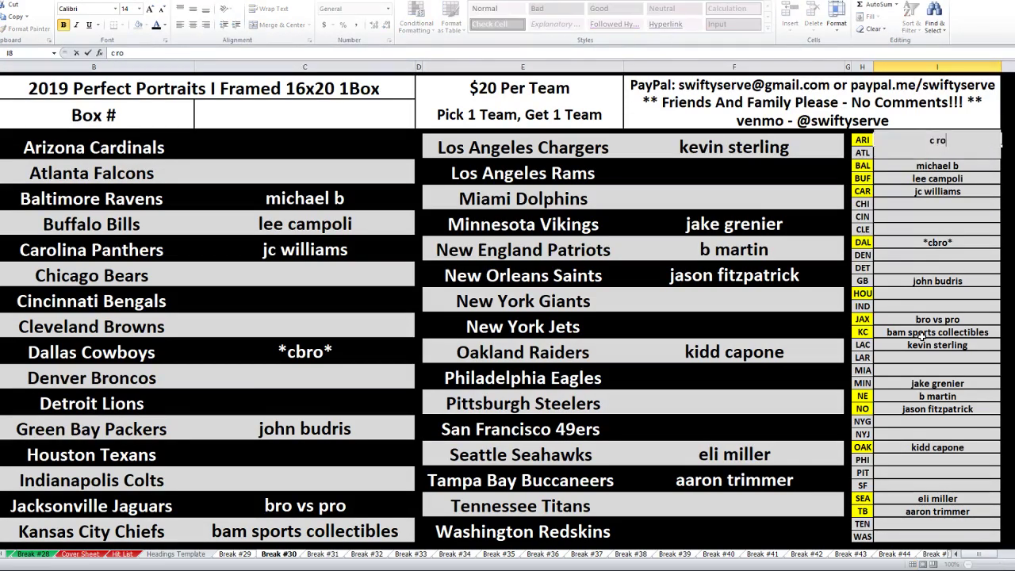
key("Return")
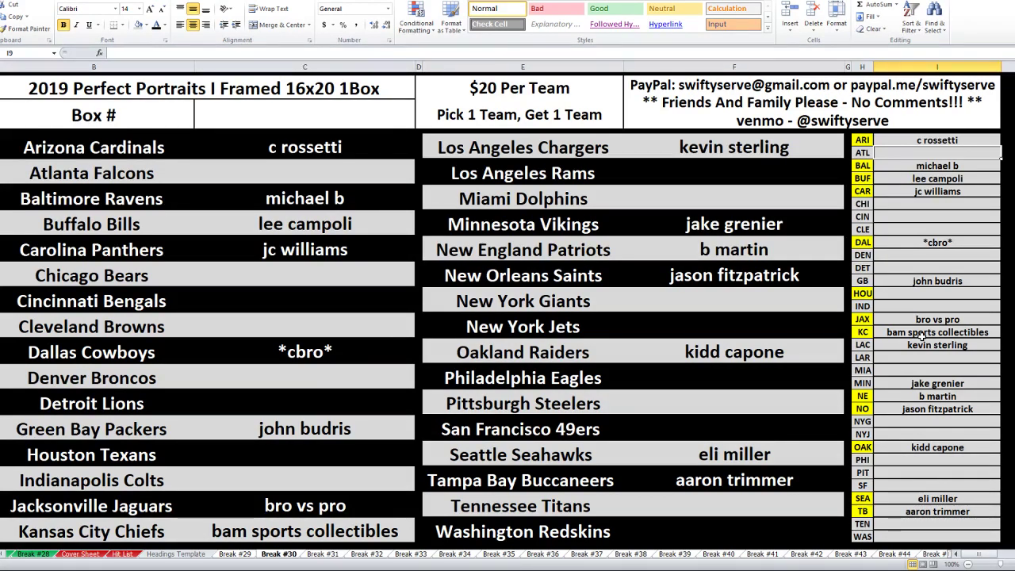
key("Down")
key("Down")
key("Down")
key("Down")
key("Down")
key("Down")
key("Down")
key("Down")
key("Down")
key("Down")
key("Down")
key("Down")
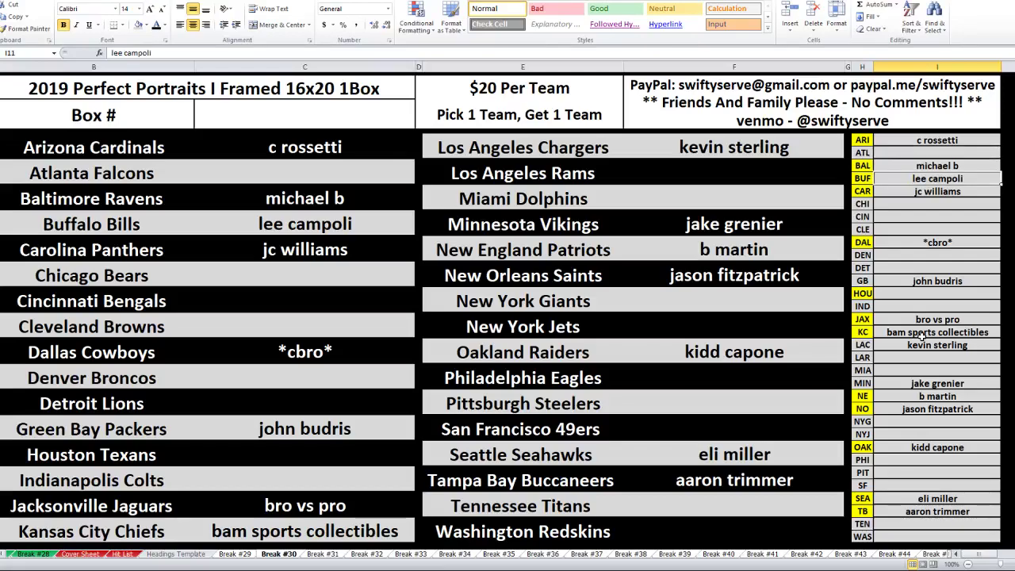
key("Down")
key("Down")
key("Down")
key("Down")
key("Down")
key("Down")
key("Down")
key("Down")
key("Down")
key("Down")
key("Down")
key("Down")
key("Down")
key("Down")
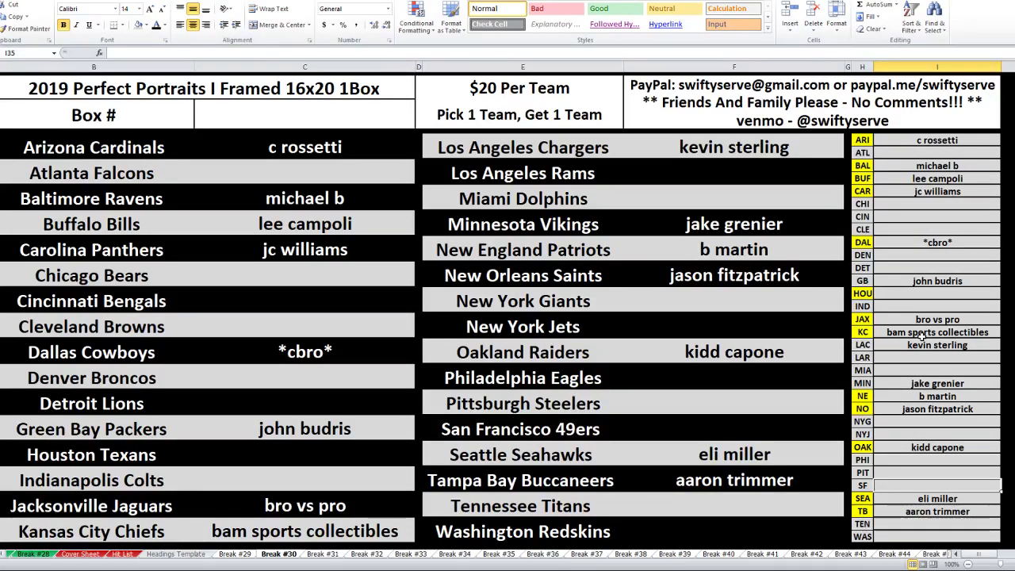
type("cool ")
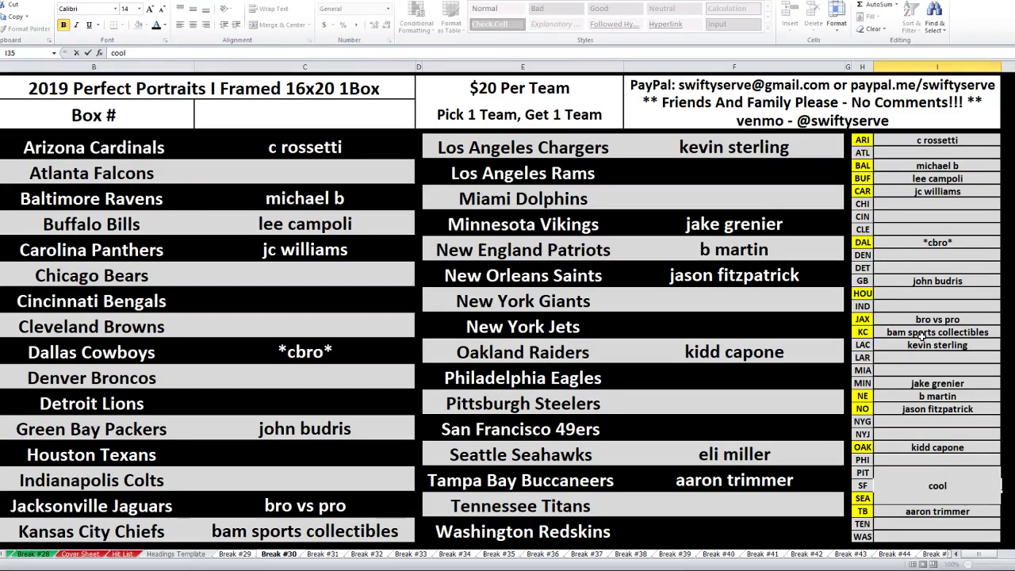
type("chillin'")
Commit the SF buyer's name in cell I35.
key("Return")
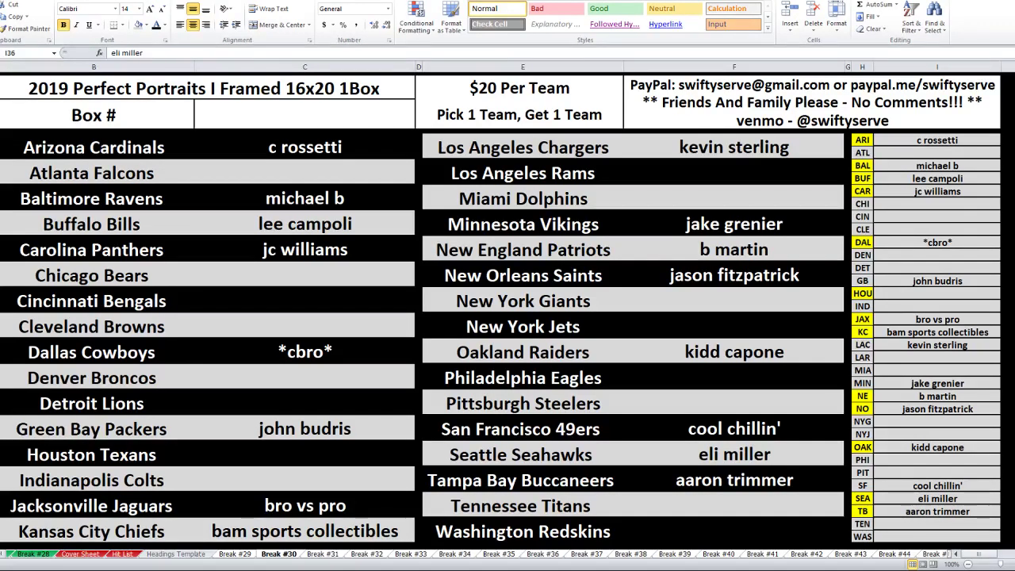
On Break #29, fill the LAC entry I24 green, then return to Break #30.
left_click(242, 555)
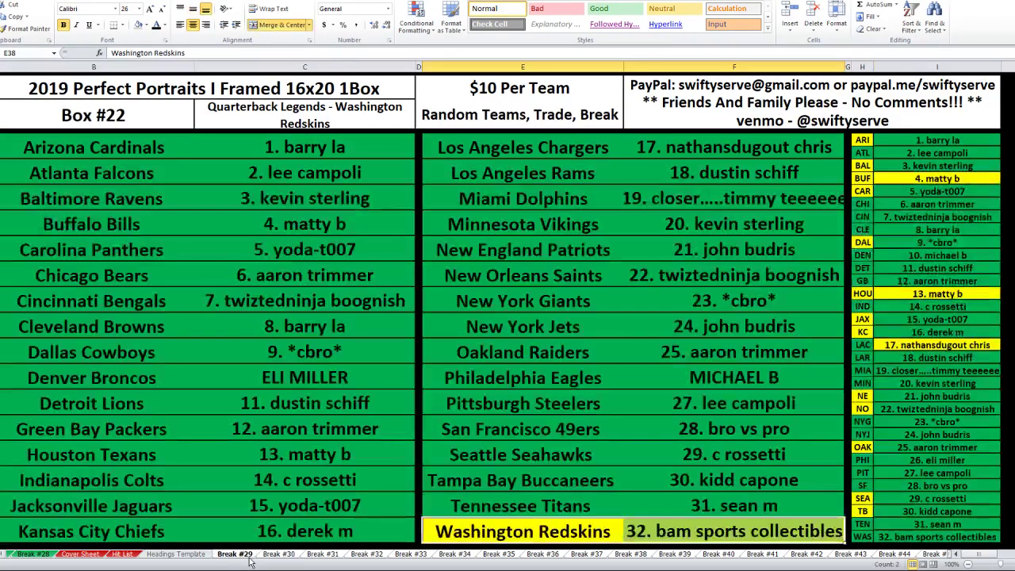
left_click(884, 347)
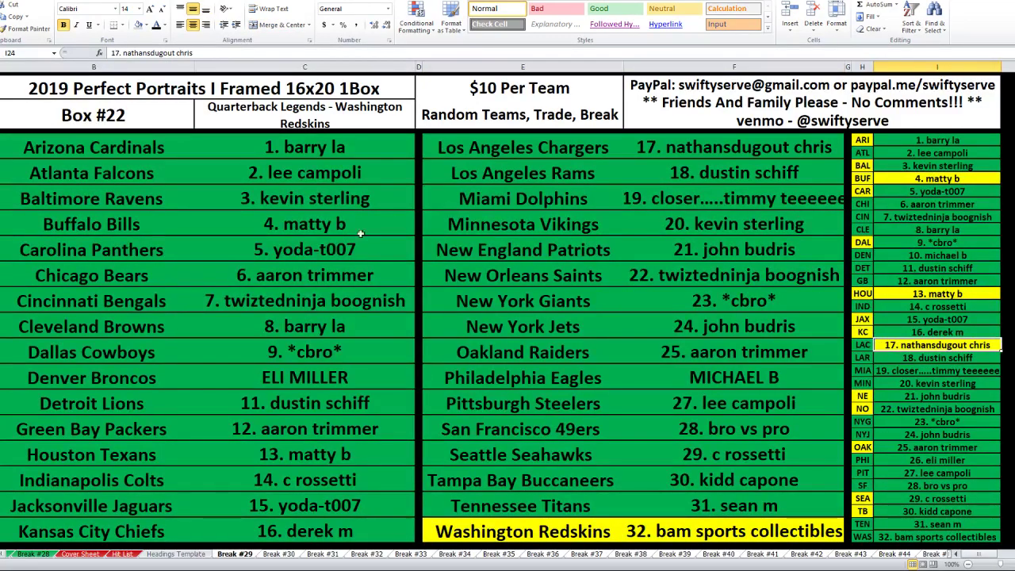
left_click(145, 25)
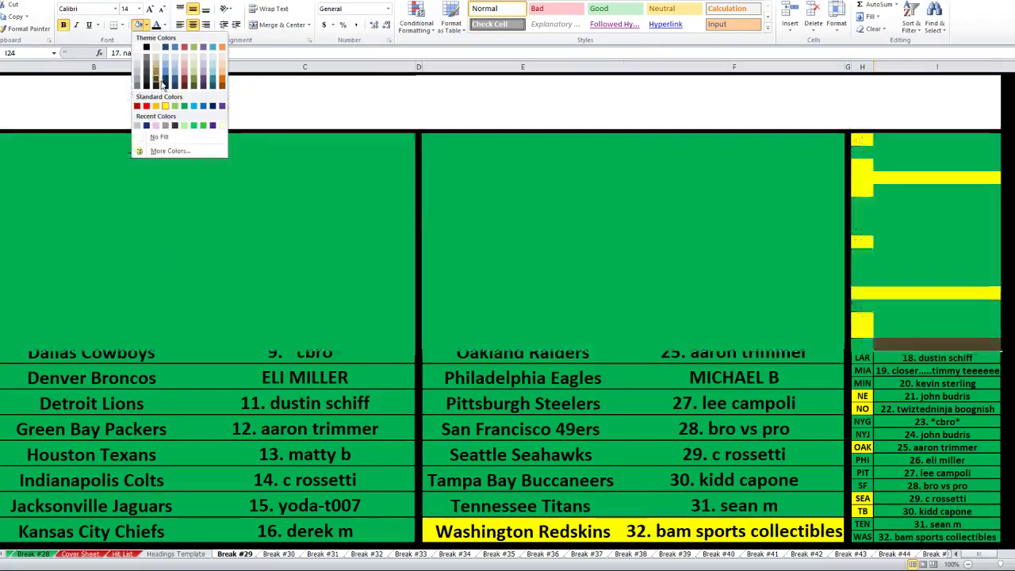
left_click(184, 105)
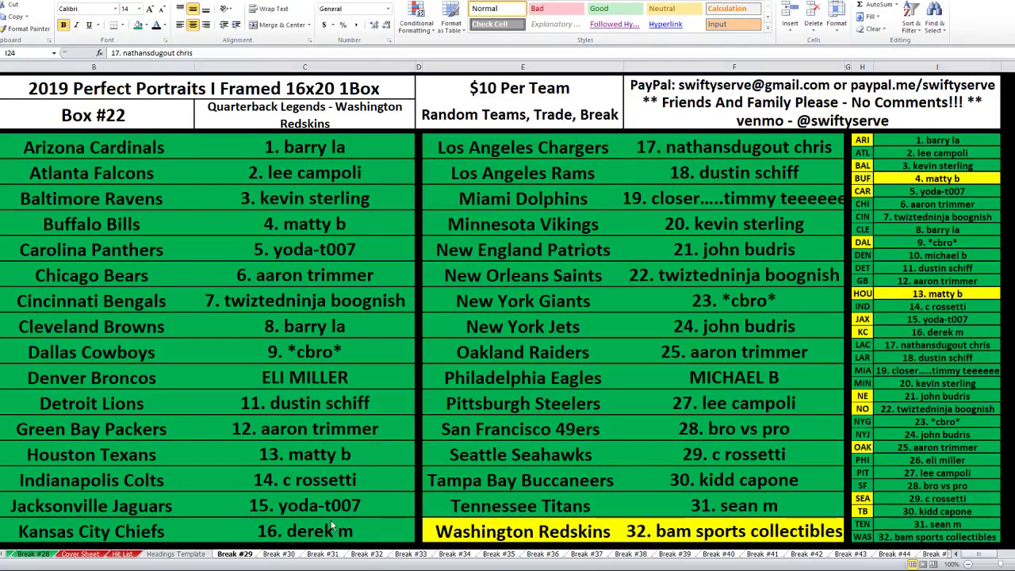
left_click(290, 553)
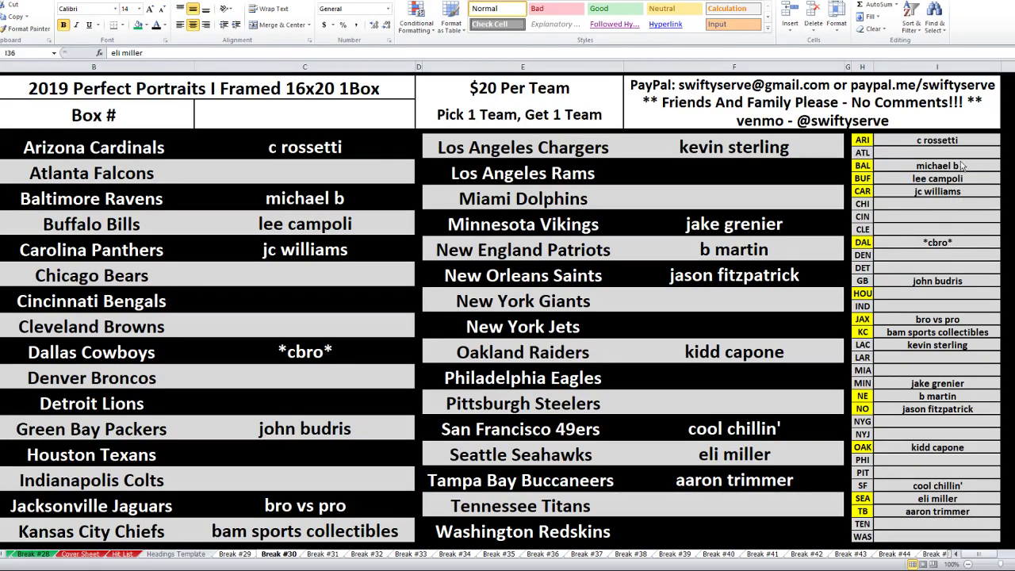
Fill the BAL, JAX, CAR, MIN and GB buyer entries in column I green.
key("alt+Tab")
left_click(888, 165)
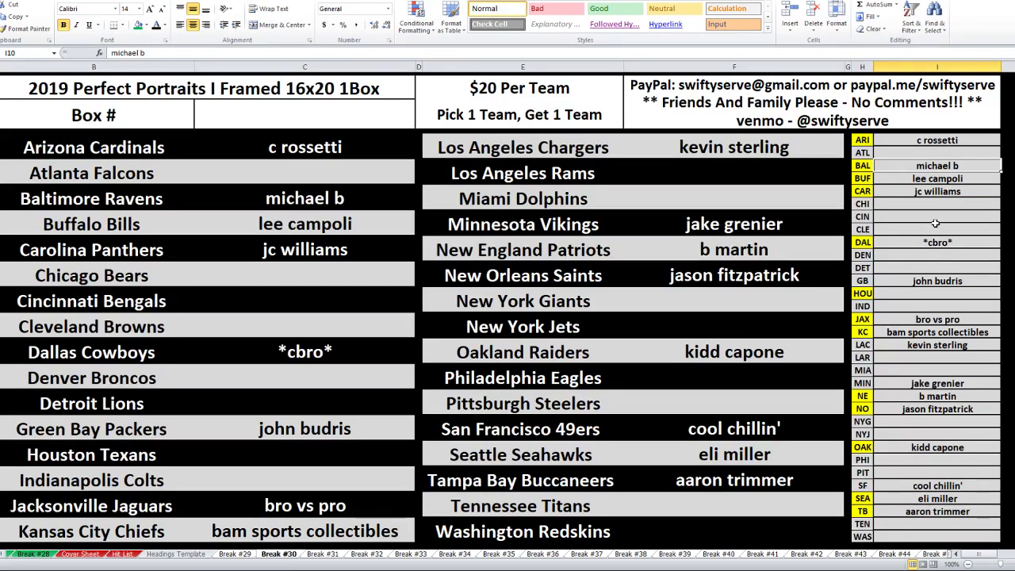
left_click(915, 320, "ctrl")
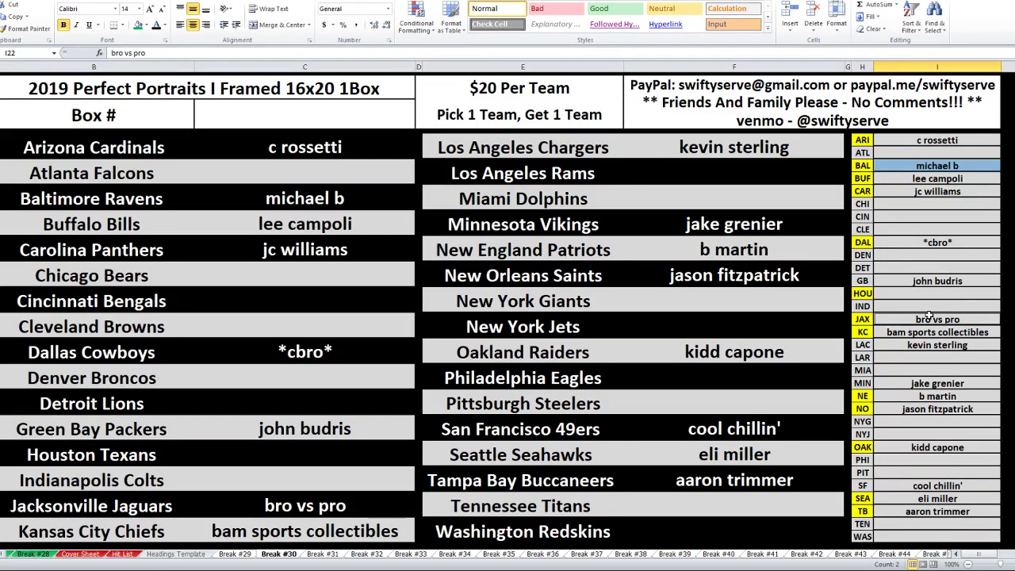
left_click(954, 191, "ctrl")
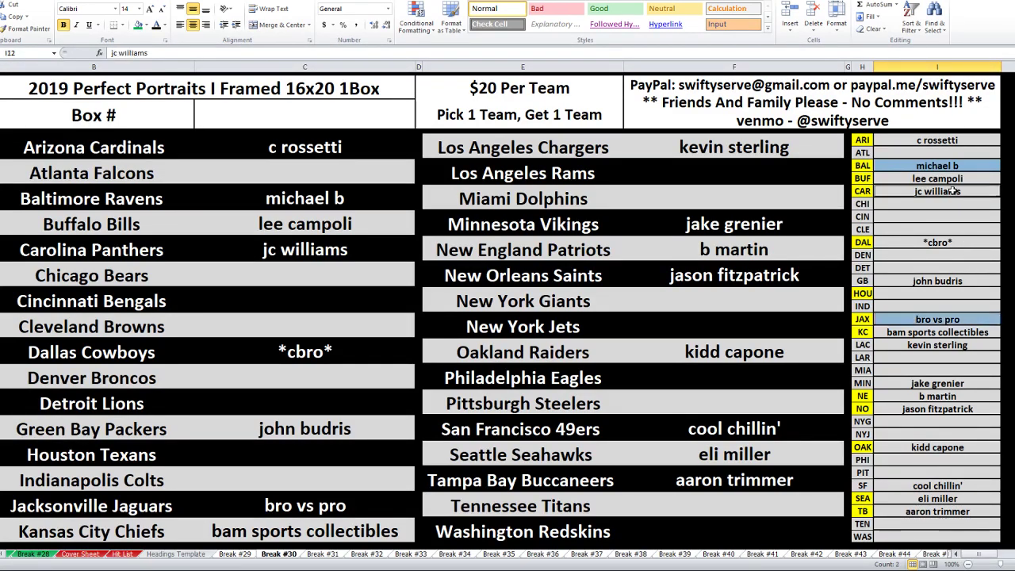
left_click(946, 384, "ctrl")
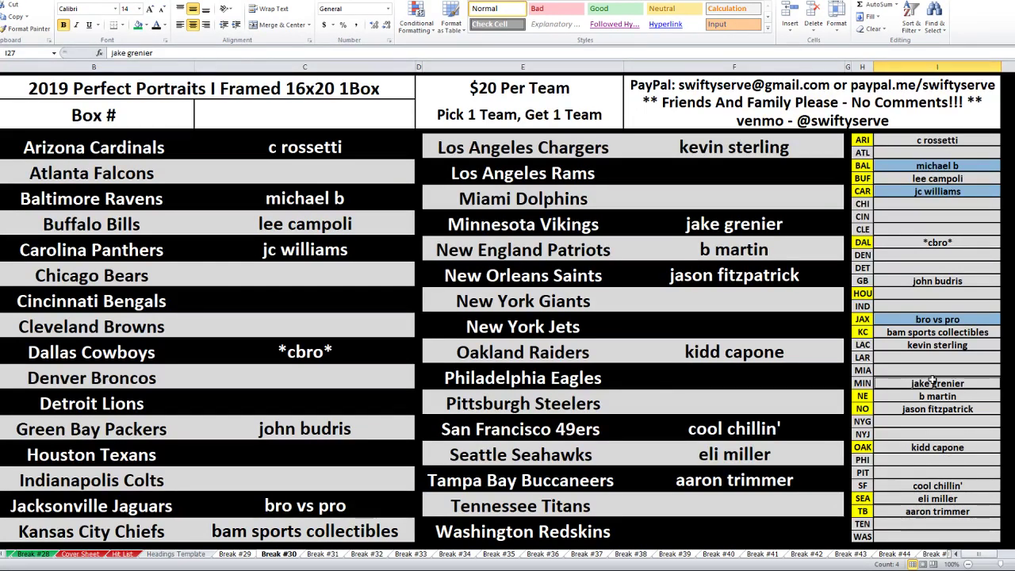
left_click(934, 283, "ctrl")
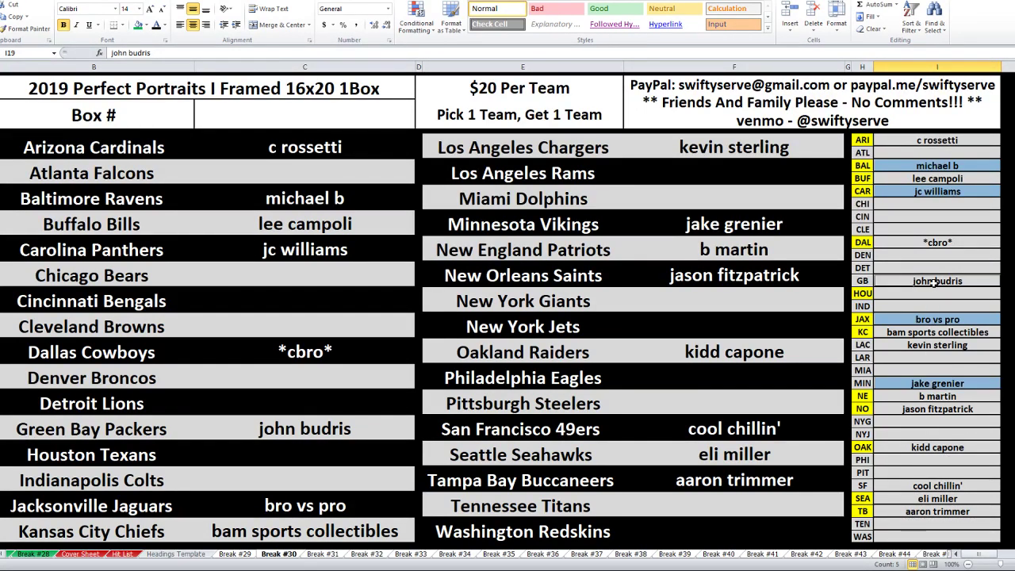
left_click(138, 25)
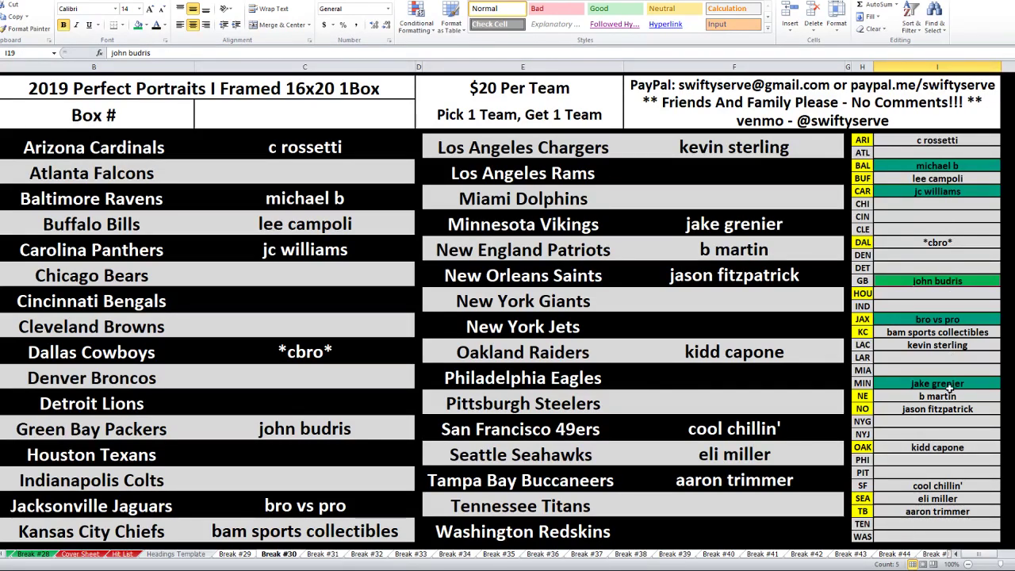
Fill green every claimed team row in B:C and E:F, Arizona through Tampa Bay.
left_click_drag(92, 147, 305, 147)
left_click_drag(92, 198, 249, 249, "ctrl")
left_click_drag(169, 348, 262, 352, "ctrl")
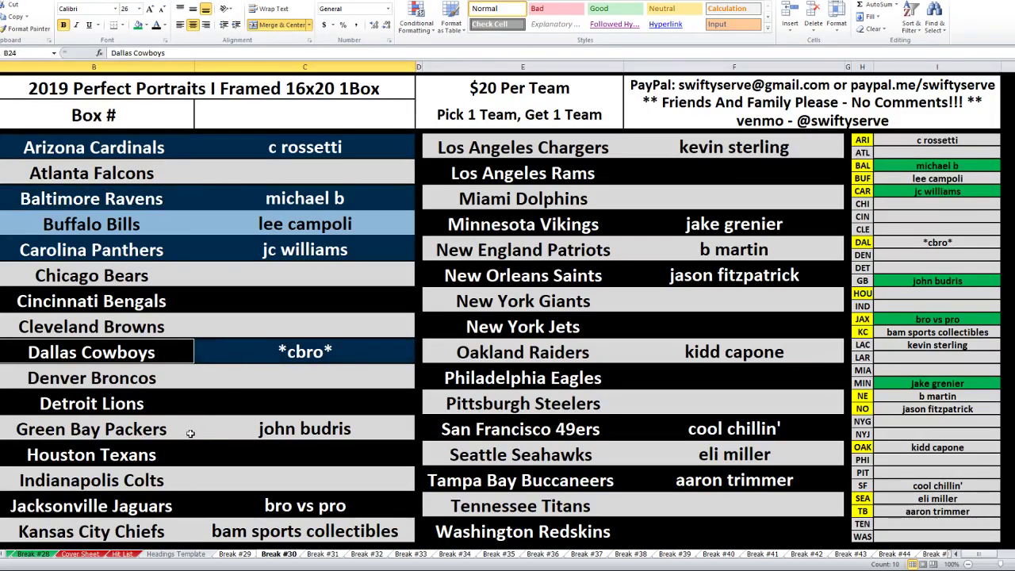
left_click_drag(188, 433, 273, 436, "ctrl")
left_click_drag(187, 512, 239, 526, "ctrl")
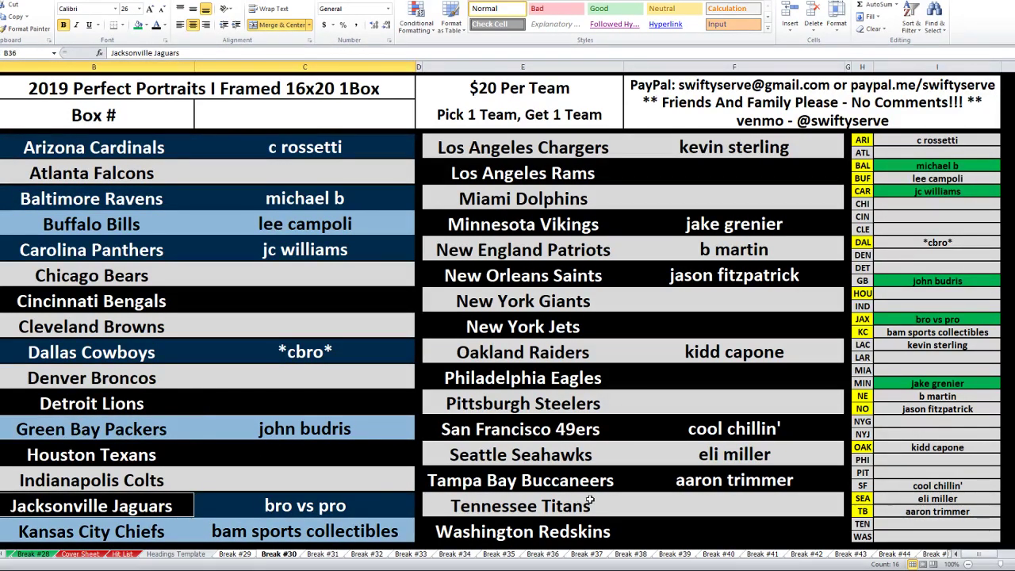
left_click_drag(593, 485, 682, 436, "ctrl")
left_click_drag(588, 352, 655, 353, "ctrl")
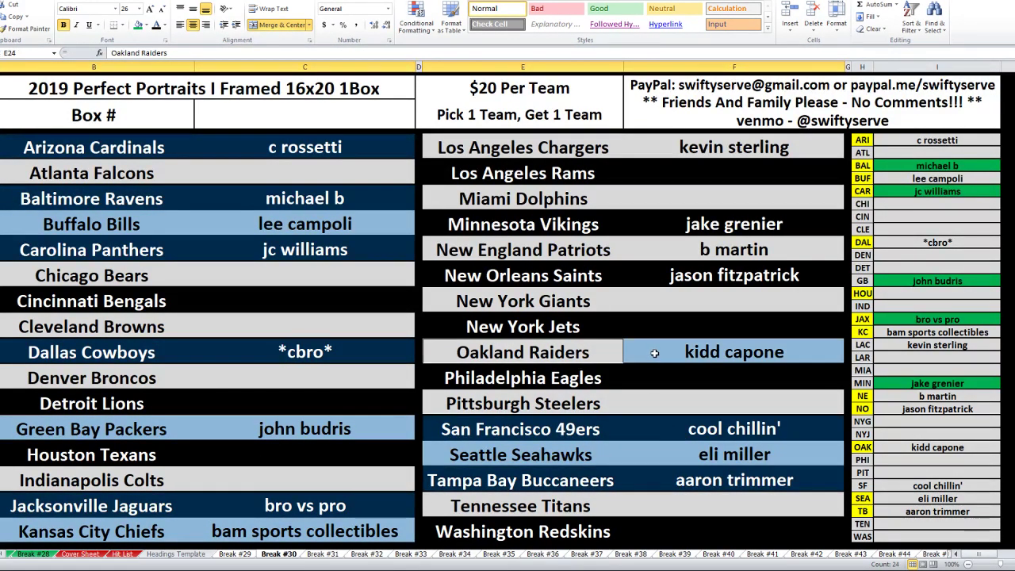
left_click_drag(655, 282, 583, 250, "ctrl")
left_click_drag(681, 225, 591, 224, "ctrl")
left_click_drag(595, 147, 689, 149, "ctrl")
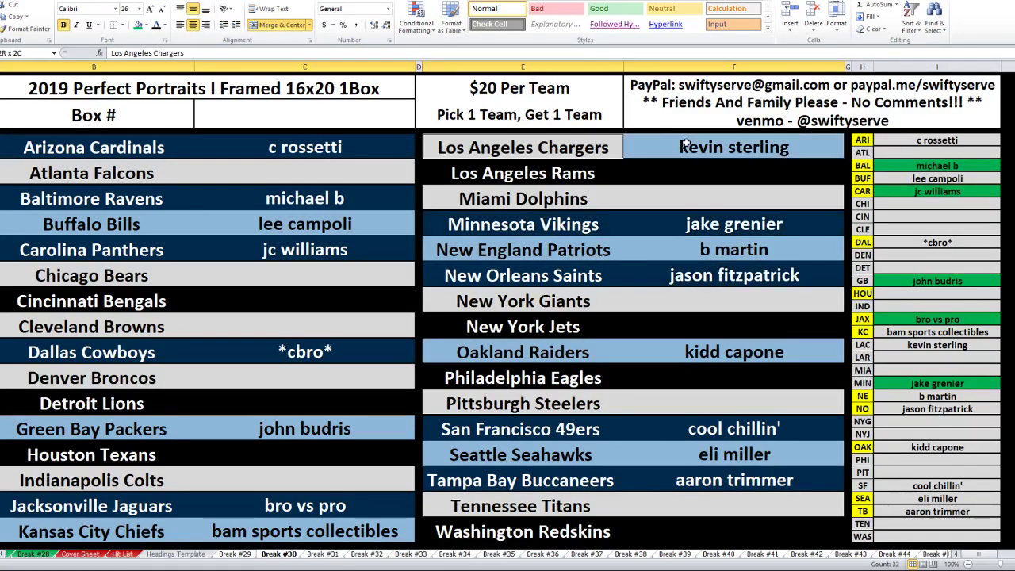
left_click(140, 24)
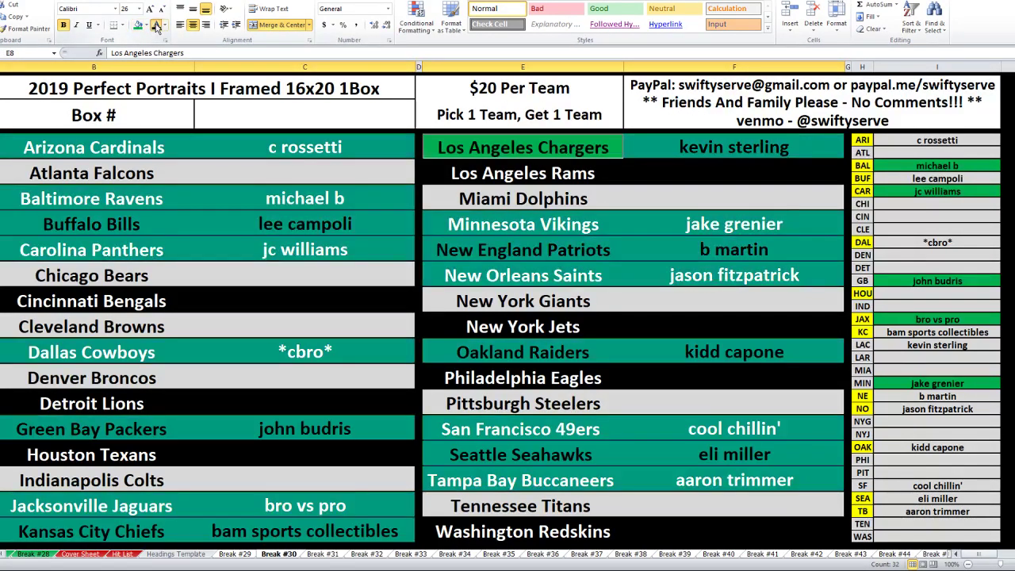
left_click(343, 116)
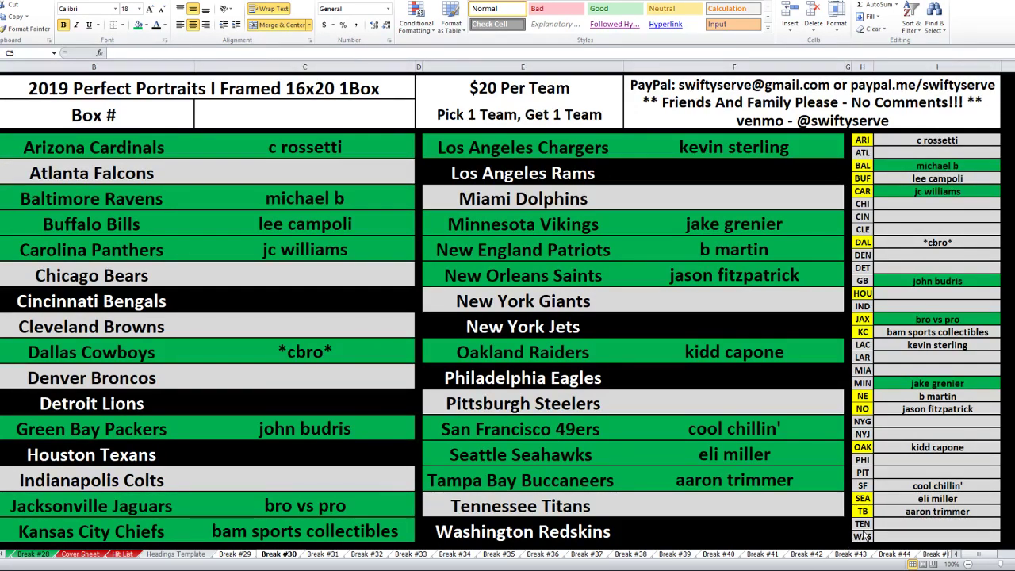
Select the NO, DAL and OAK buyer entries together.
left_click(892, 409)
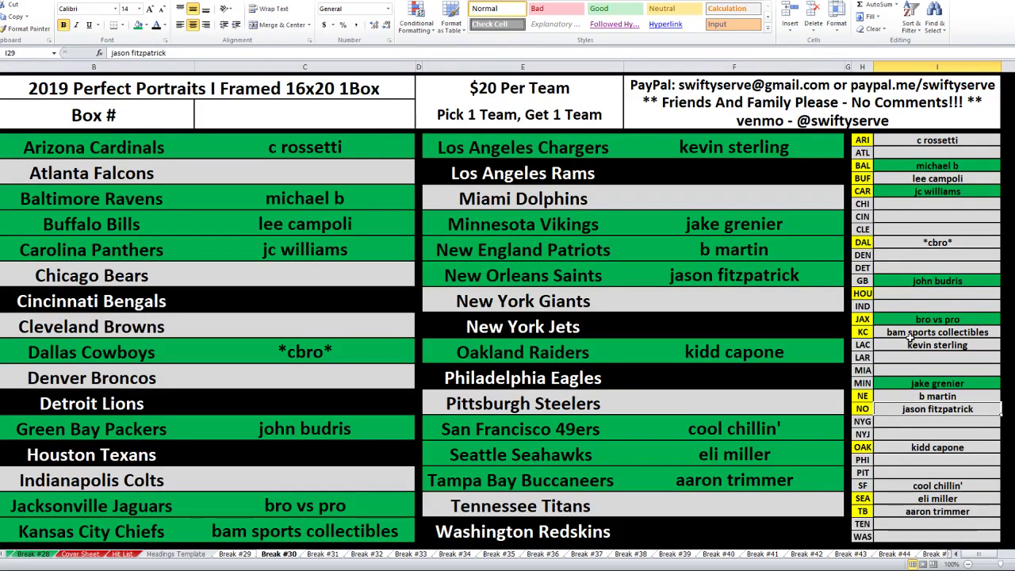
left_click(937, 240, "ctrl")
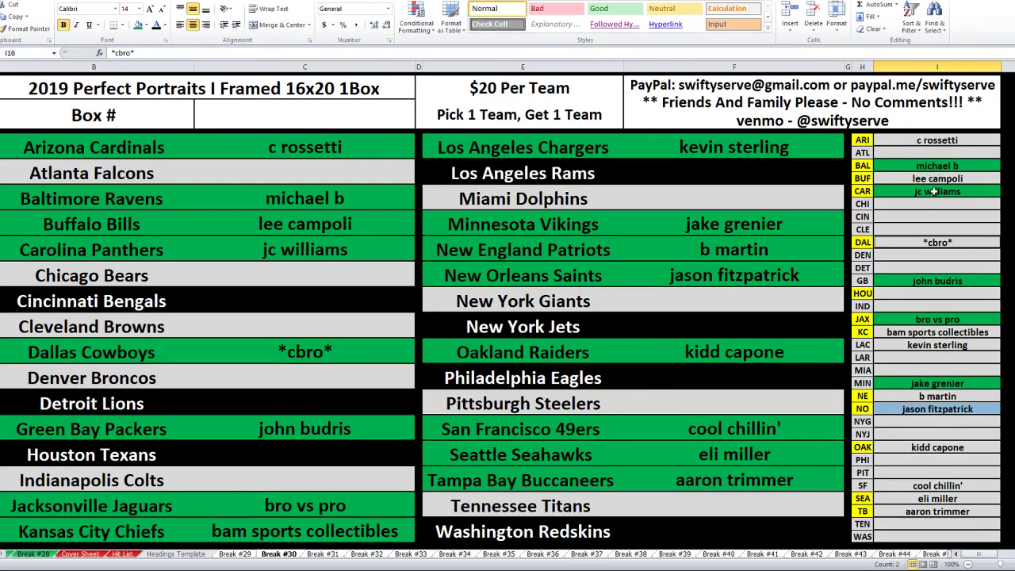
left_click(937, 449, "ctrl")
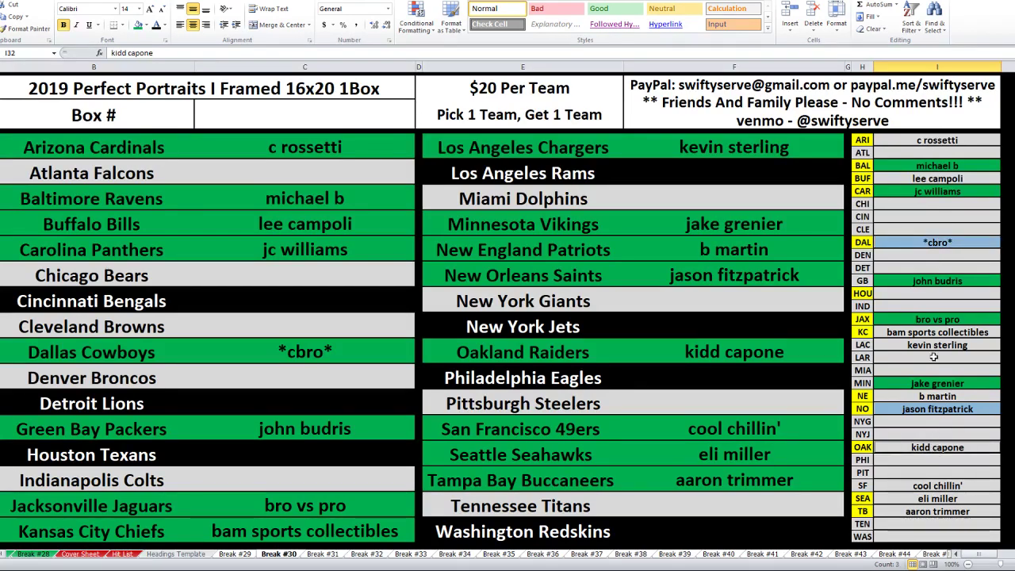
Add the BUF and SF cells to the buyer selection and fill all five entries green.
left_click(918, 180, "ctrl")
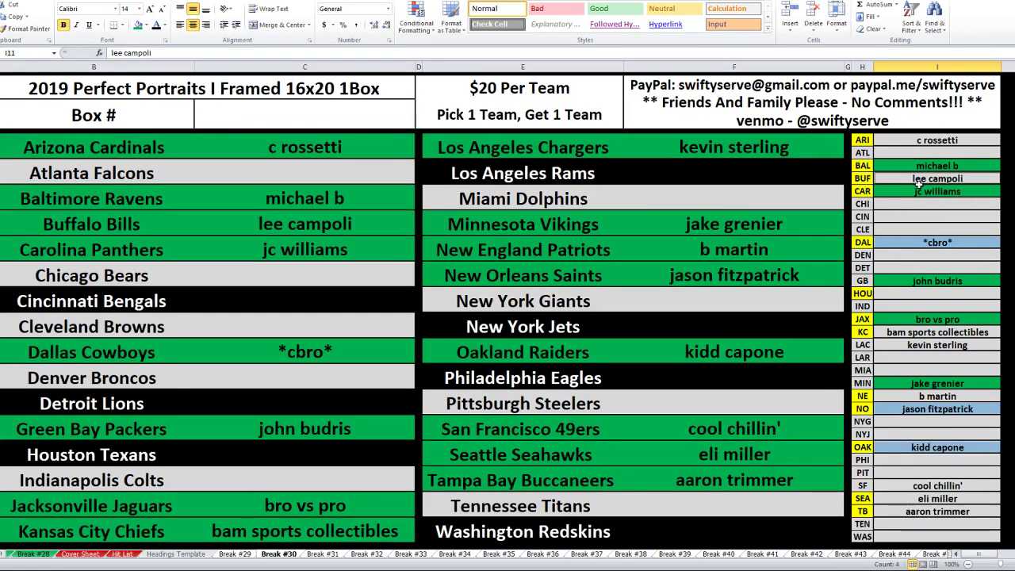
left_click(949, 485, "ctrl")
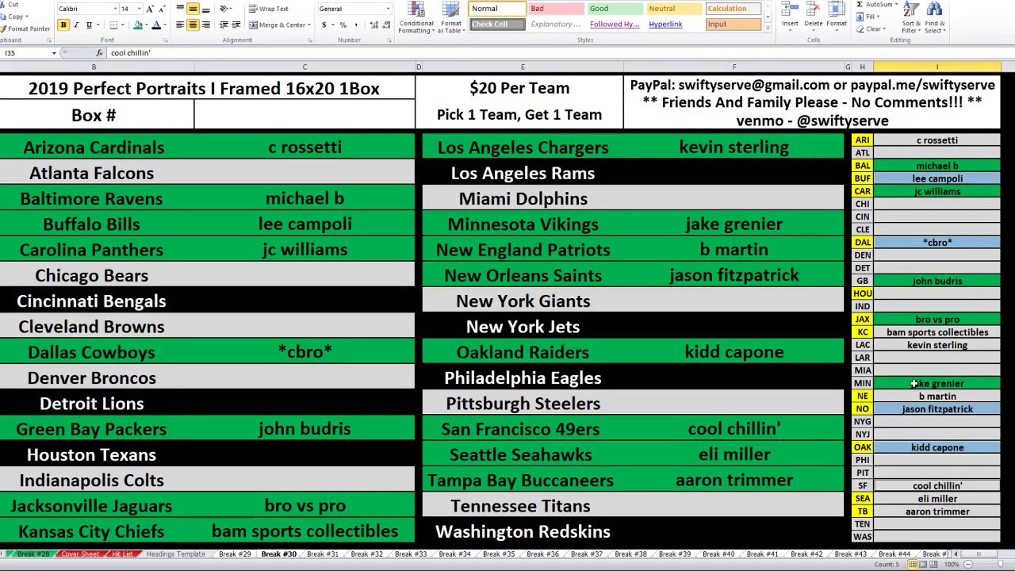
left_click(139, 25)
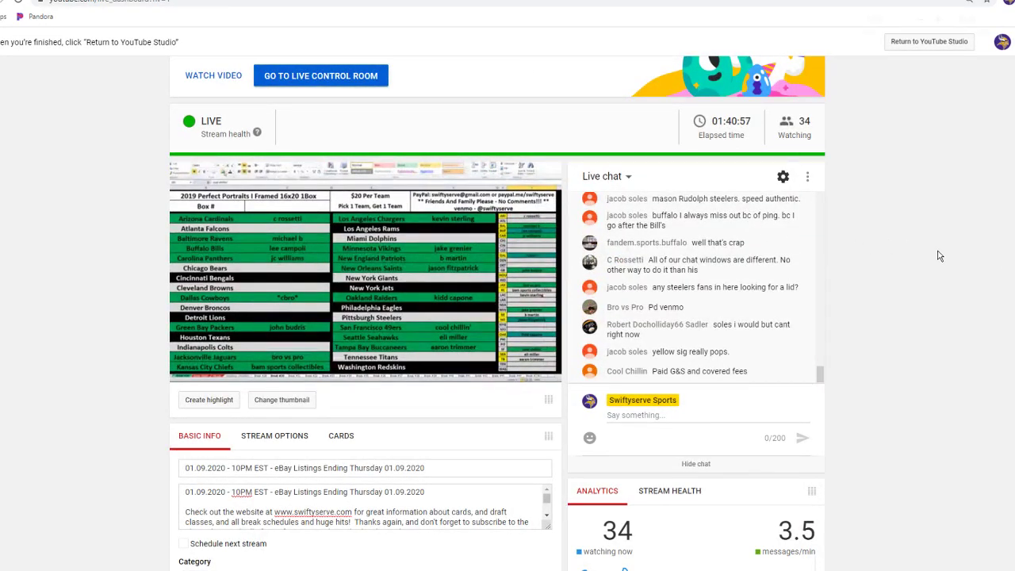
Zoom in on the live dashboard and scroll through the live chat.
key("ctrl+plus")
key("ctrl+plus")
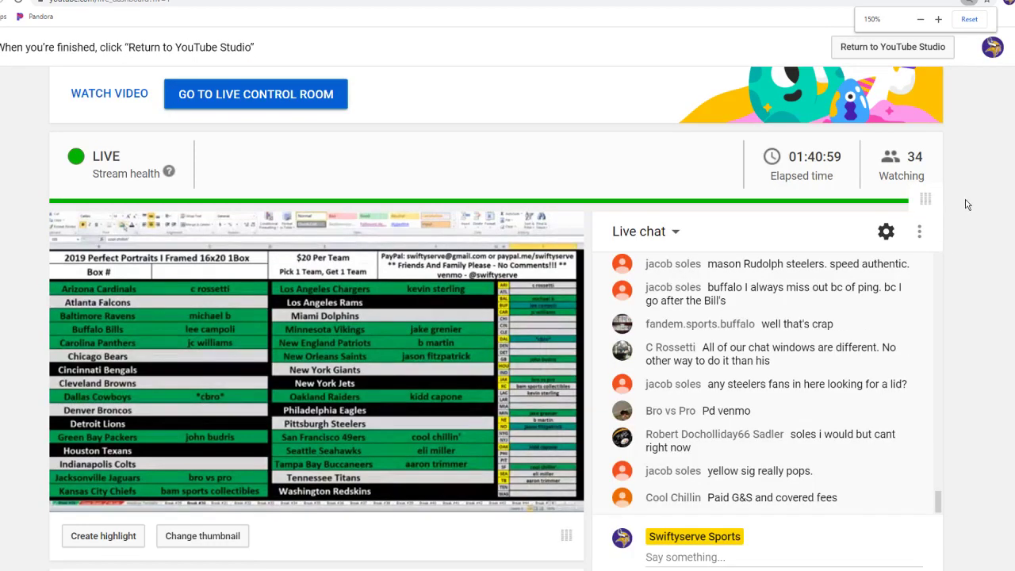
scroll(938, 471, "down", 1)
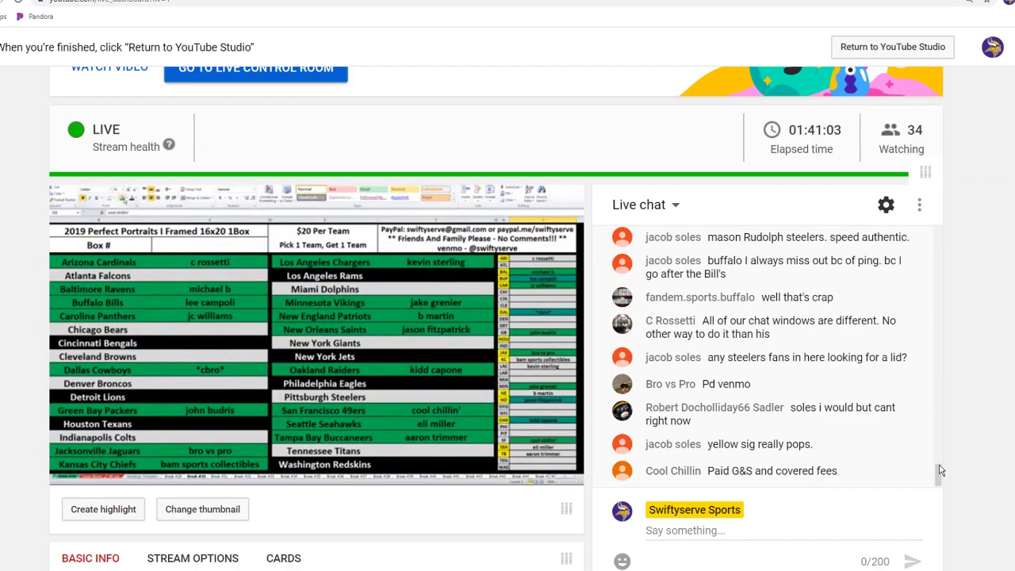
scroll(941, 469, "up", 3)
scroll(940, 452, "up", 10)
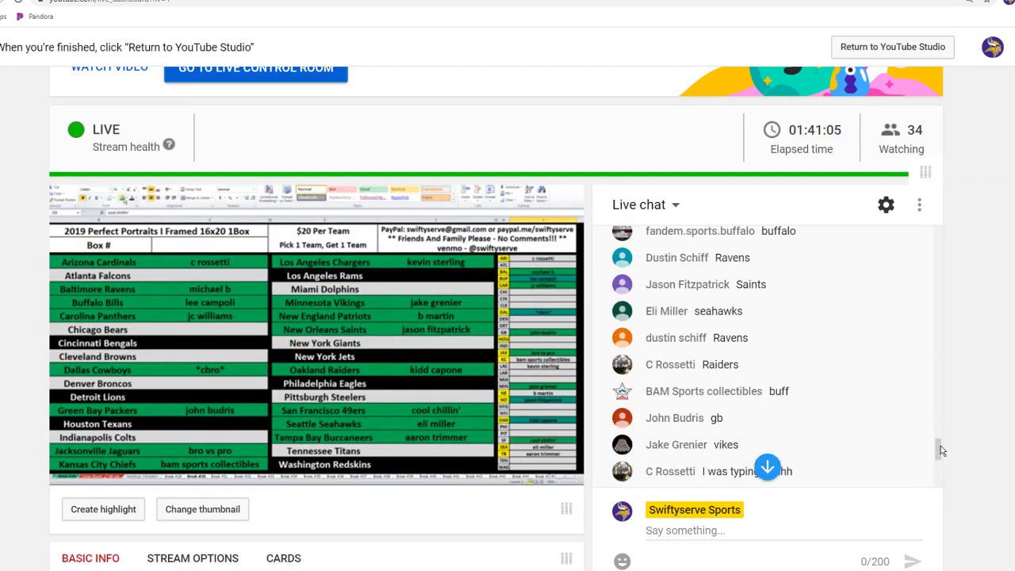
scroll(941, 441, "up", 1)
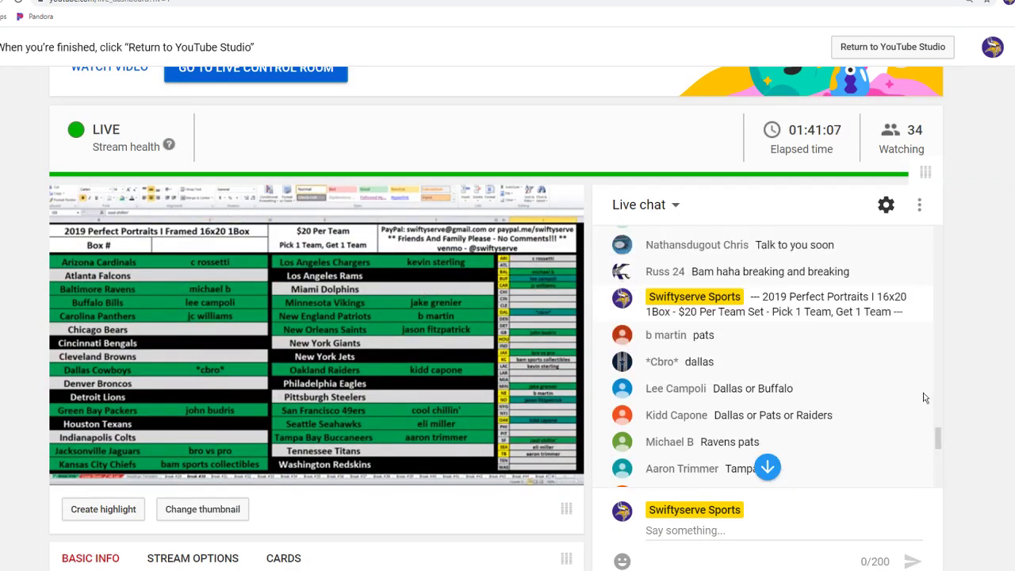
scroll(828, 295, "up", 1)
scroll(816, 305, "down", 2)
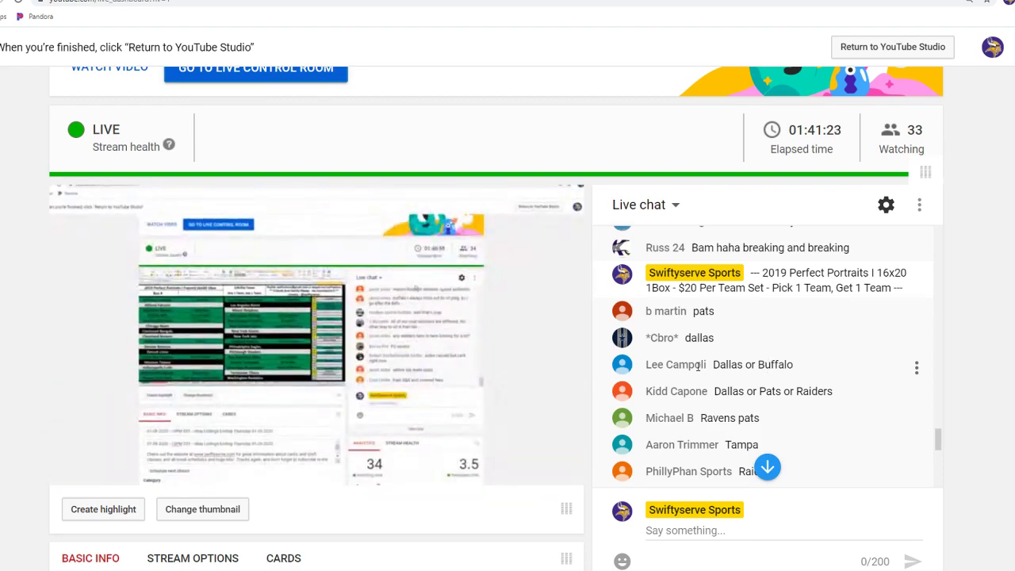
Highlight three viewers' team-pick messages, then restore the browser to reveal Excel.
left_click_drag(645, 365, 798, 367)
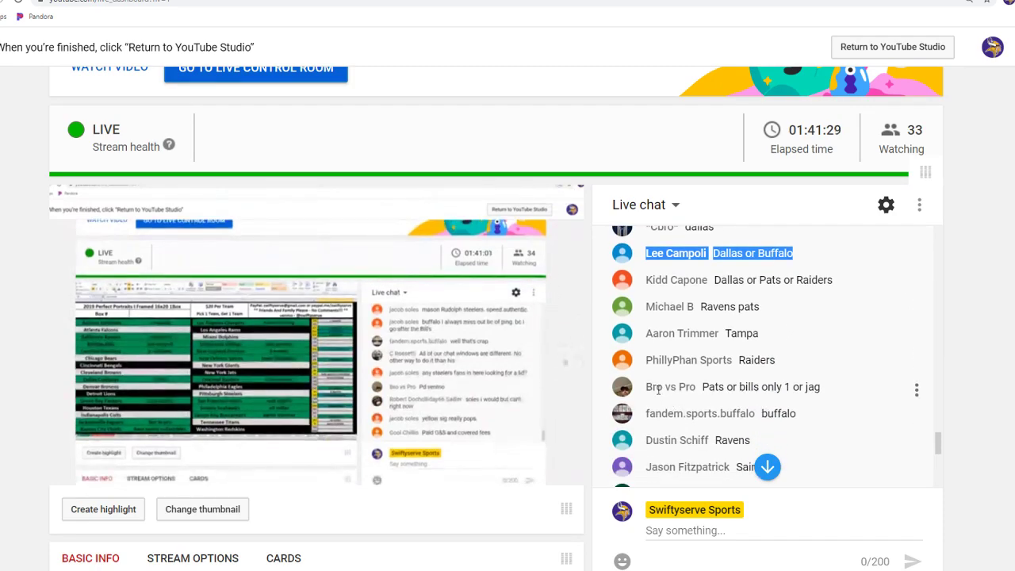
left_click_drag(650, 387, 842, 396)
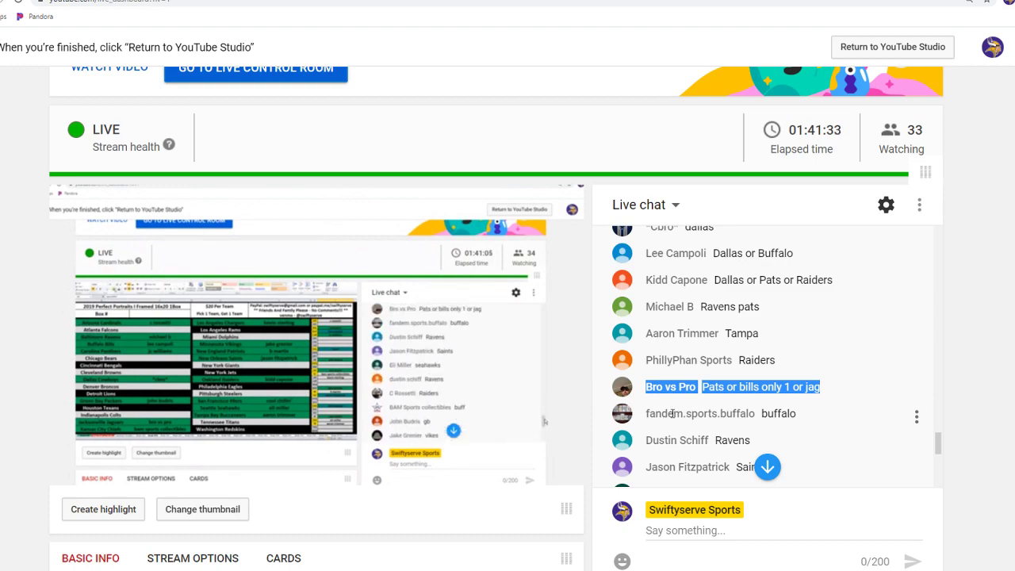
left_click_drag(649, 413, 806, 420)
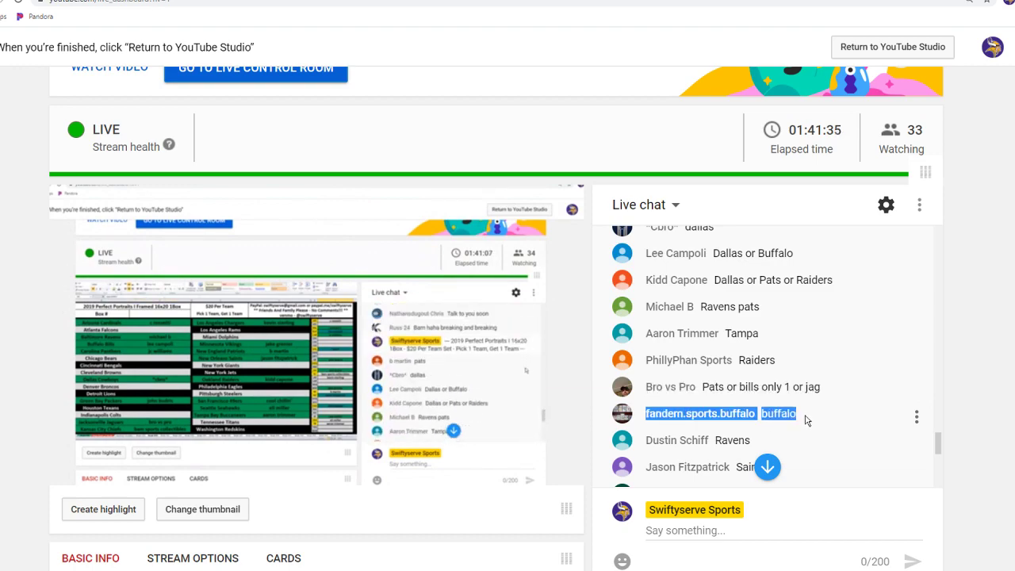
scroll(818, 413, "up", 3)
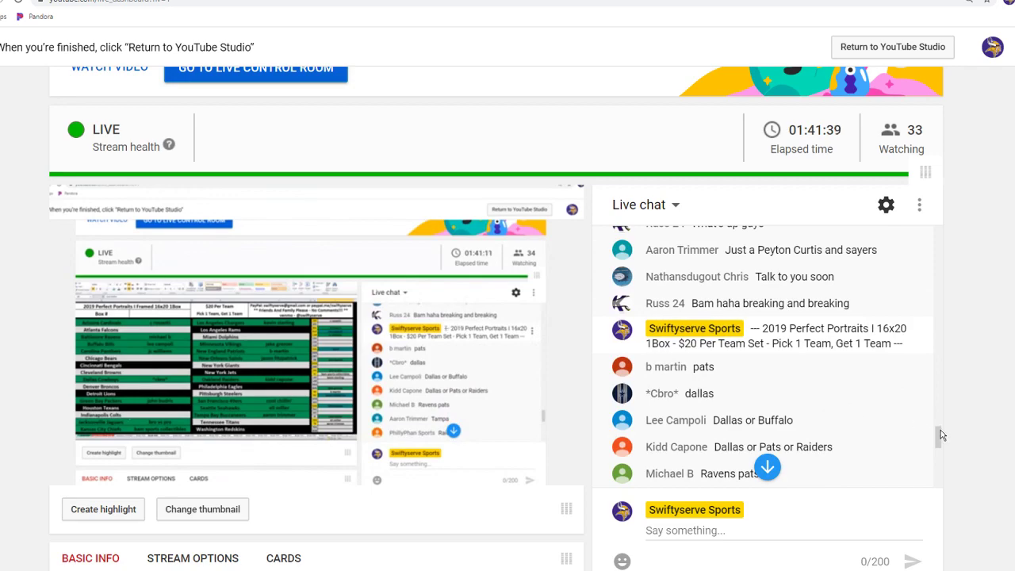
scroll(944, 450, "down", 10)
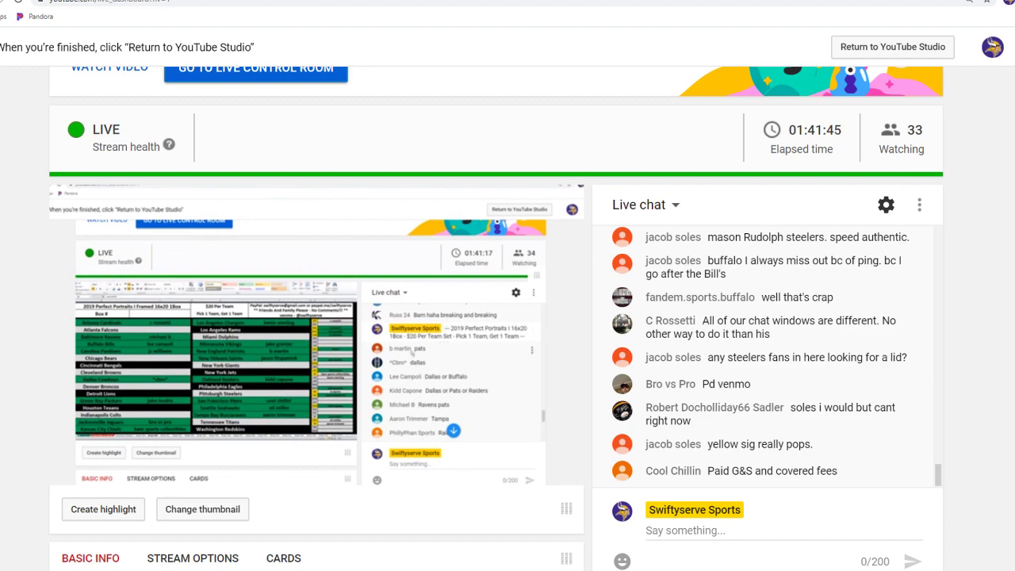
key("super+Down")
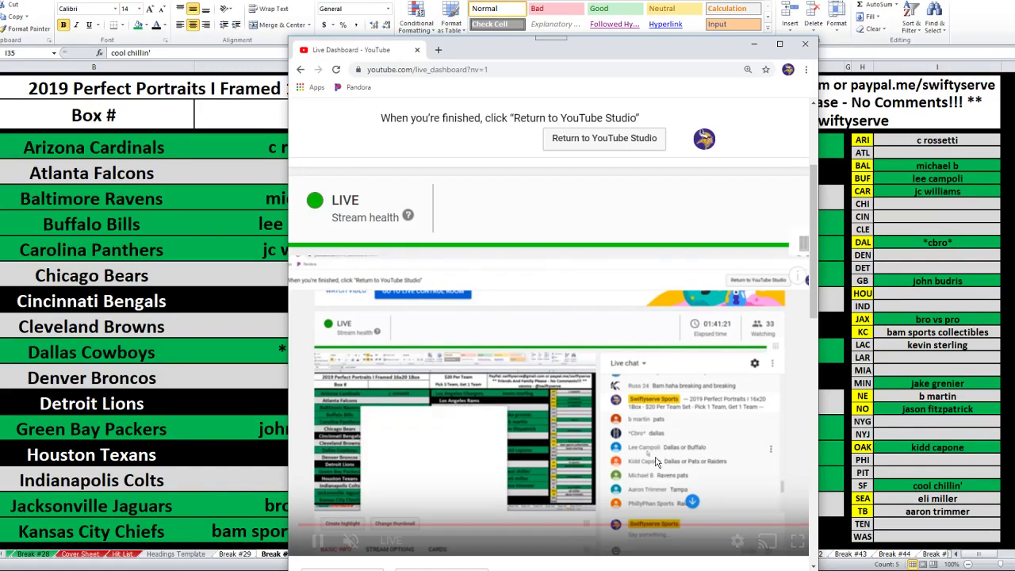
Minimize the Chrome YouTube Studio window to reveal the Break #30 sheet.
key("super+Down")
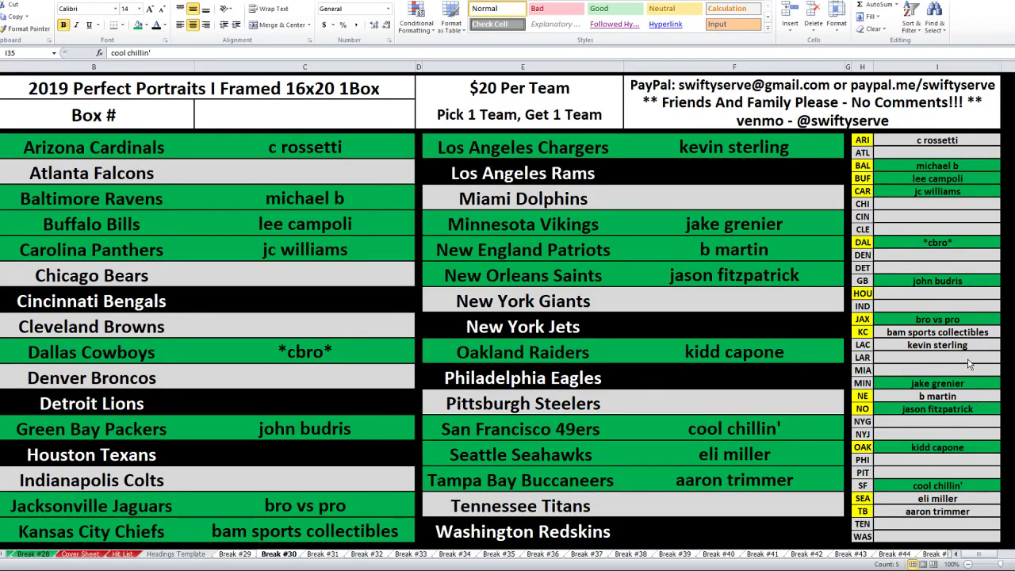
Fill H24:I24 (LAC) and the ARI, TB and SEA buyer cells I8, I37, I36 green.
left_click_drag(863, 345, 908, 345)
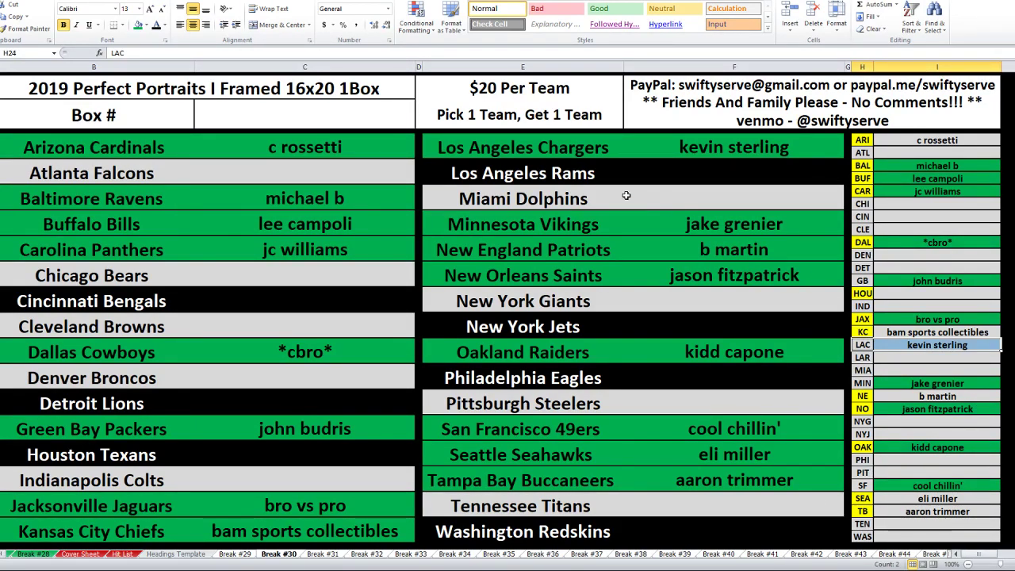
left_click(140, 26)
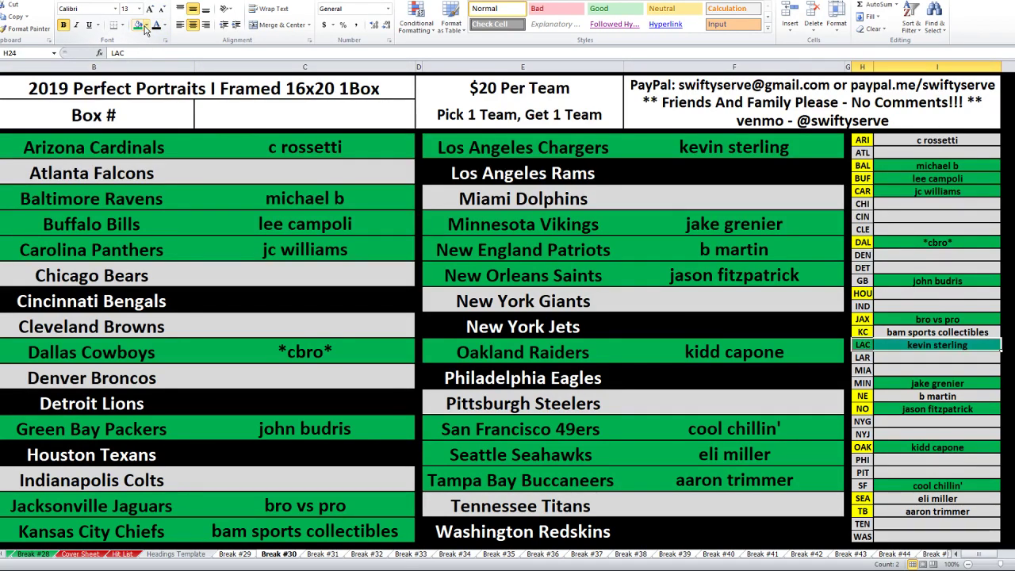
left_click(904, 141)
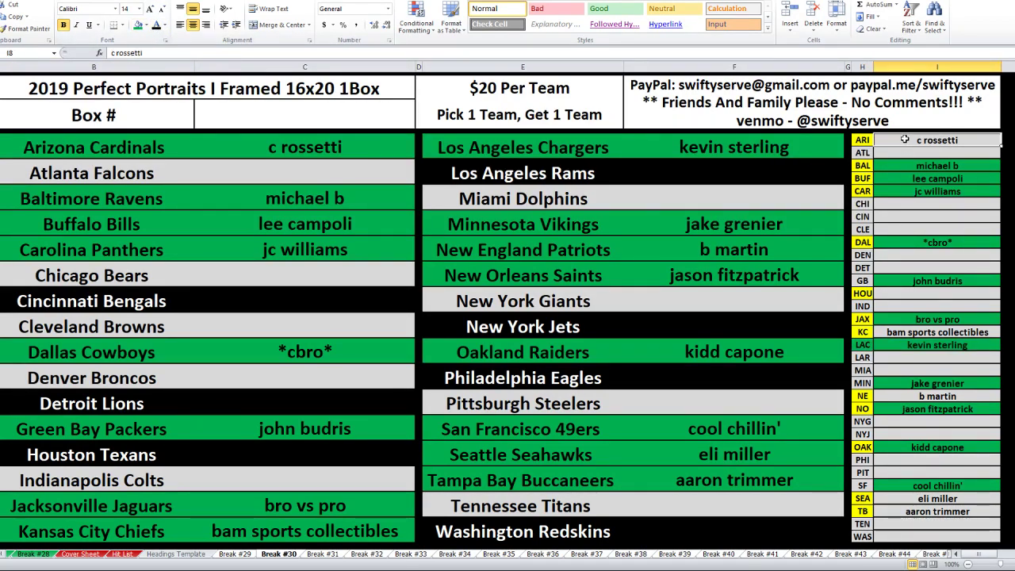
left_click(138, 25)
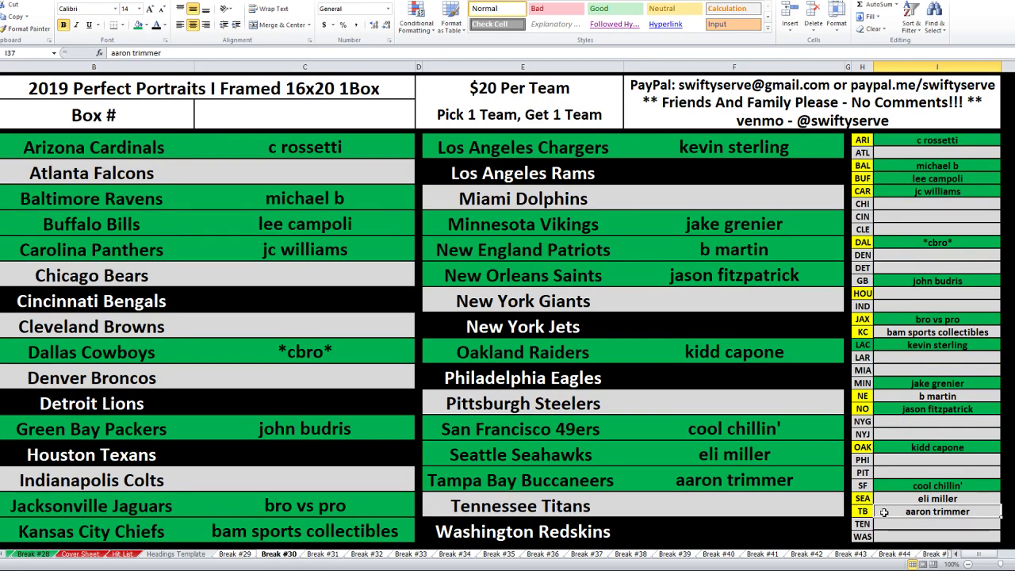
left_click(877, 511)
left_click(138, 24)
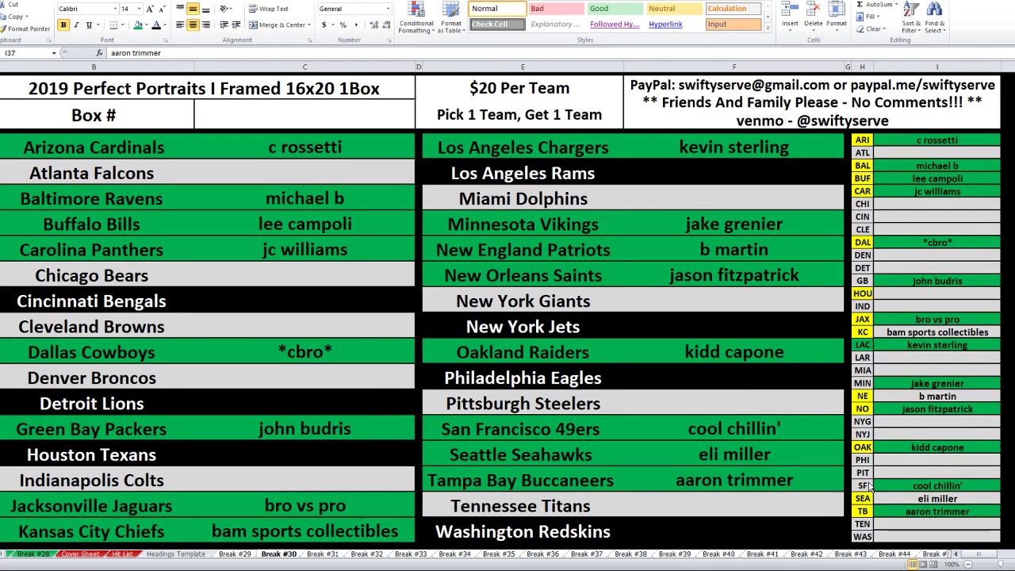
left_click(888, 499)
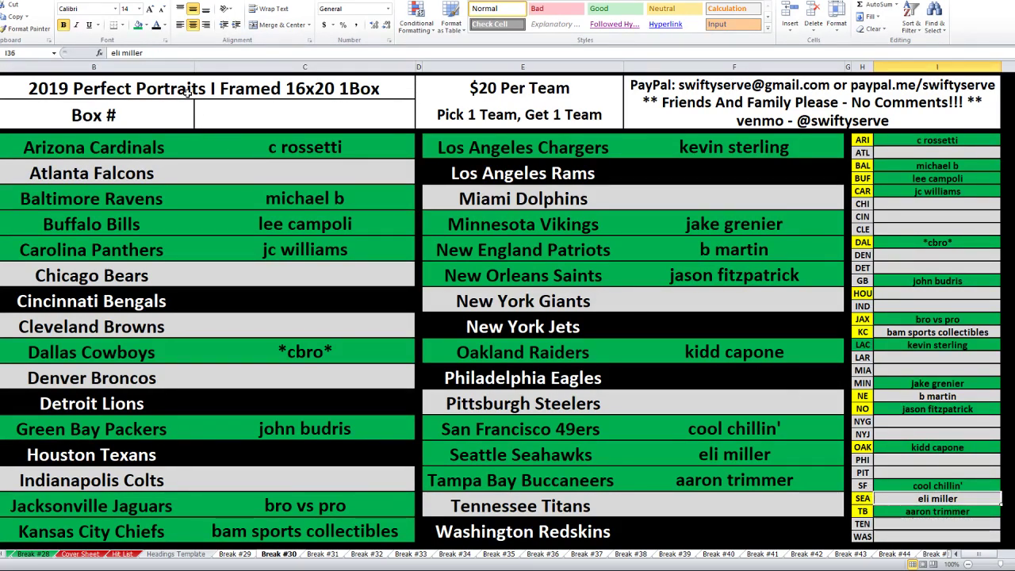
left_click(137, 27)
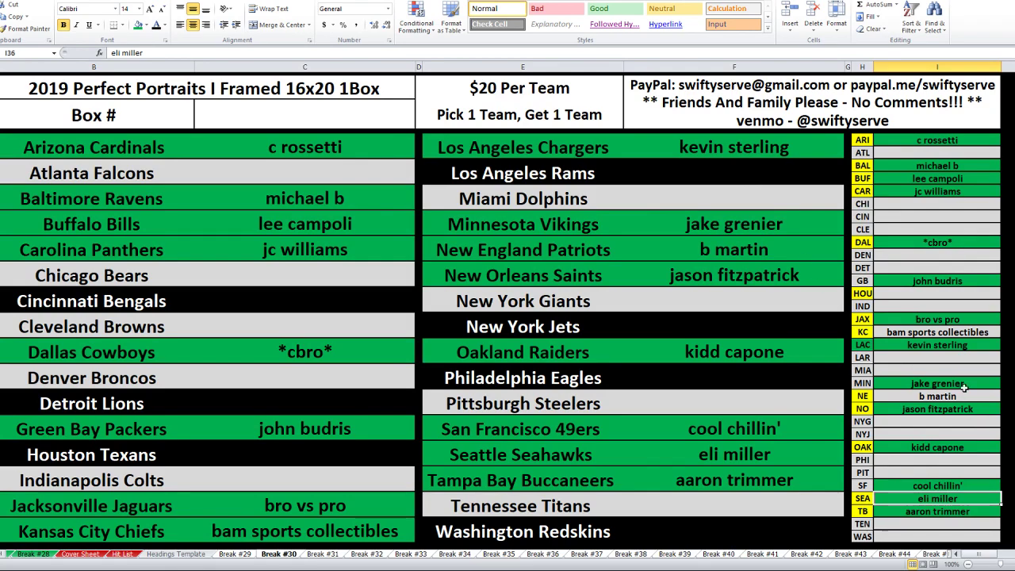
Colour the KC and NE buyer cells I23 and I28 yellow.
left_click(906, 331)
left_click(931, 396, "ctrl")
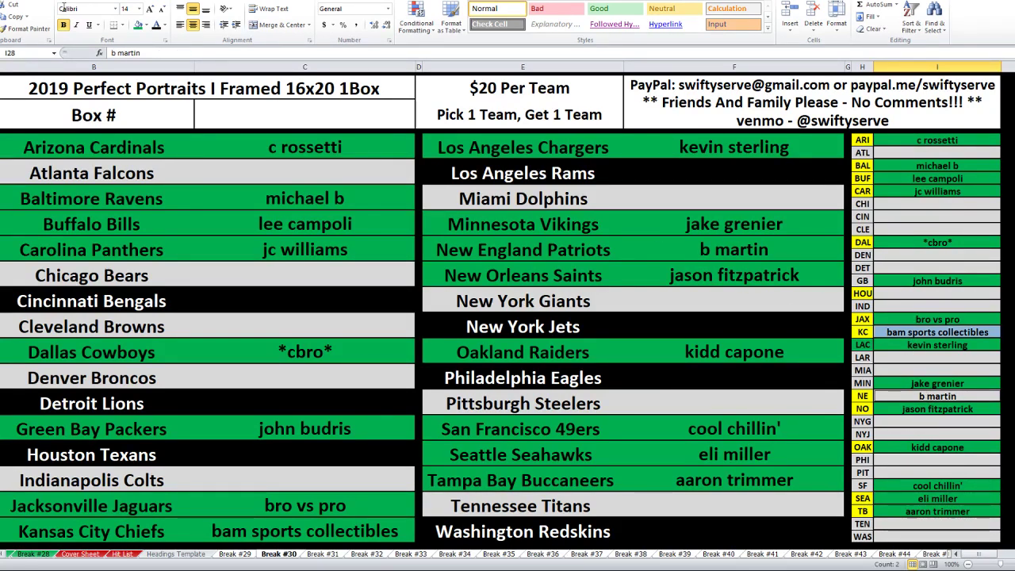
left_click(145, 25)
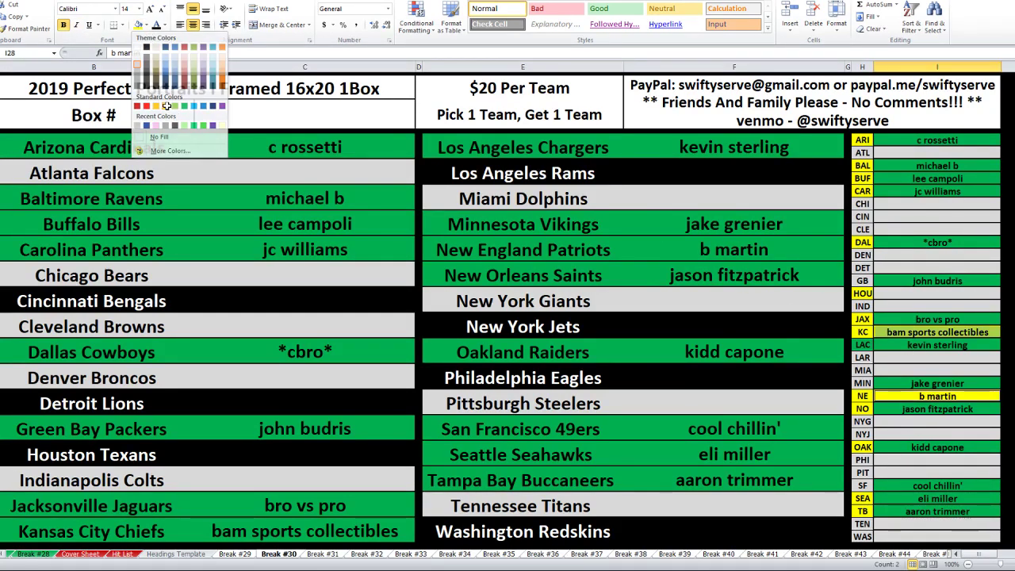
left_click(166, 105)
Copy the buyer names I8:I37, ARI through TB, and switch to the browser.
left_click_drag(936, 142, 955, 505)
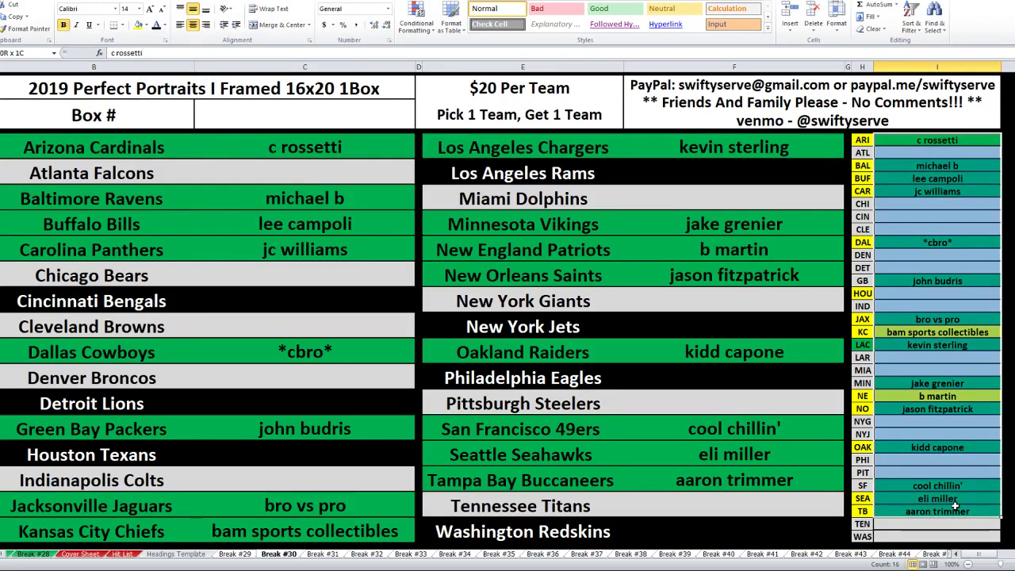
key("ctrl+c")
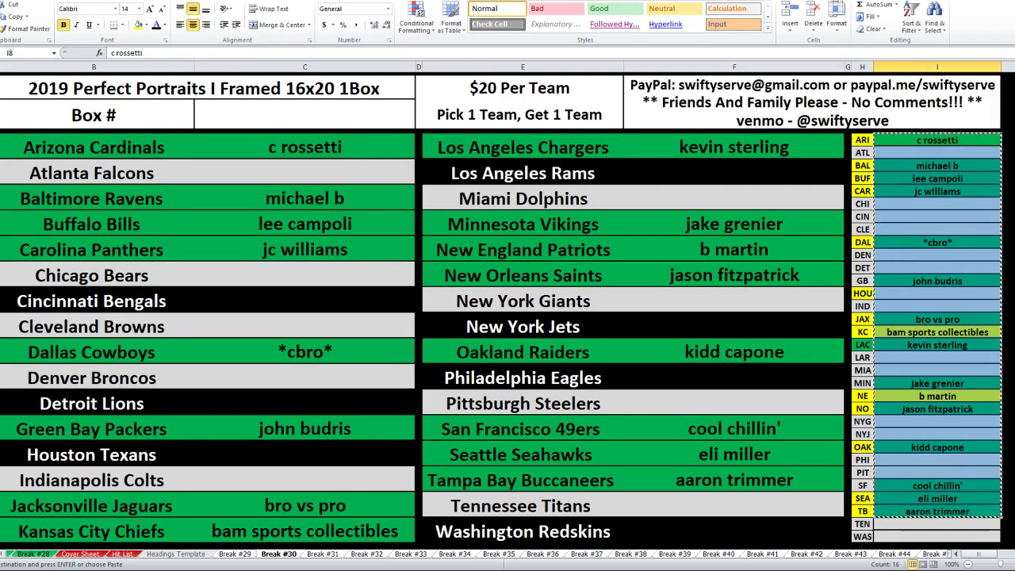
key("alt+Tab")
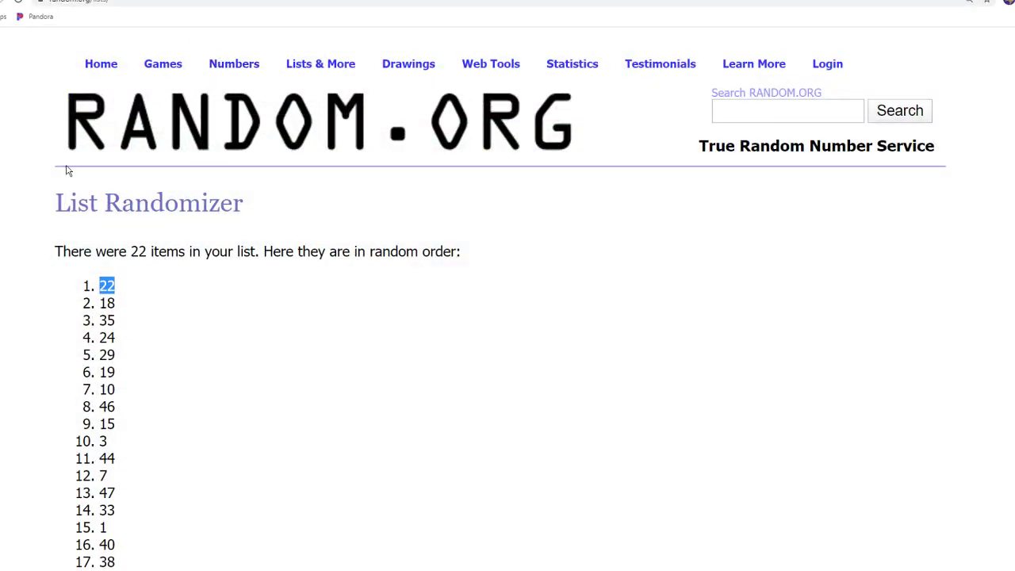
Open Random.org's List Randomizer and paste the copied buyer names into its list box.
key("alt+Tab")
mouse_move(312, 70)
left_click(328, 92)
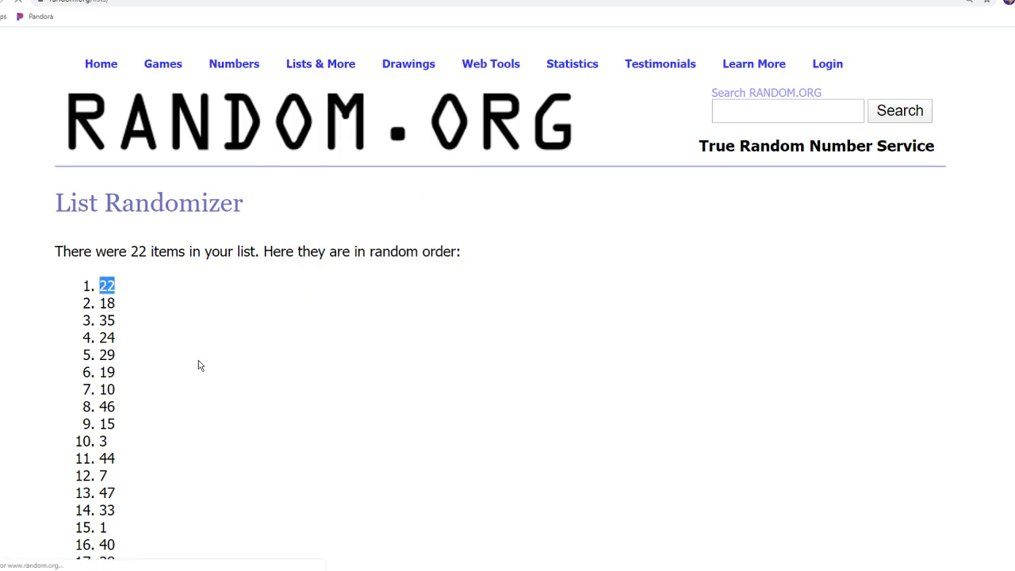
left_click(171, 436)
key("ctrl+v")
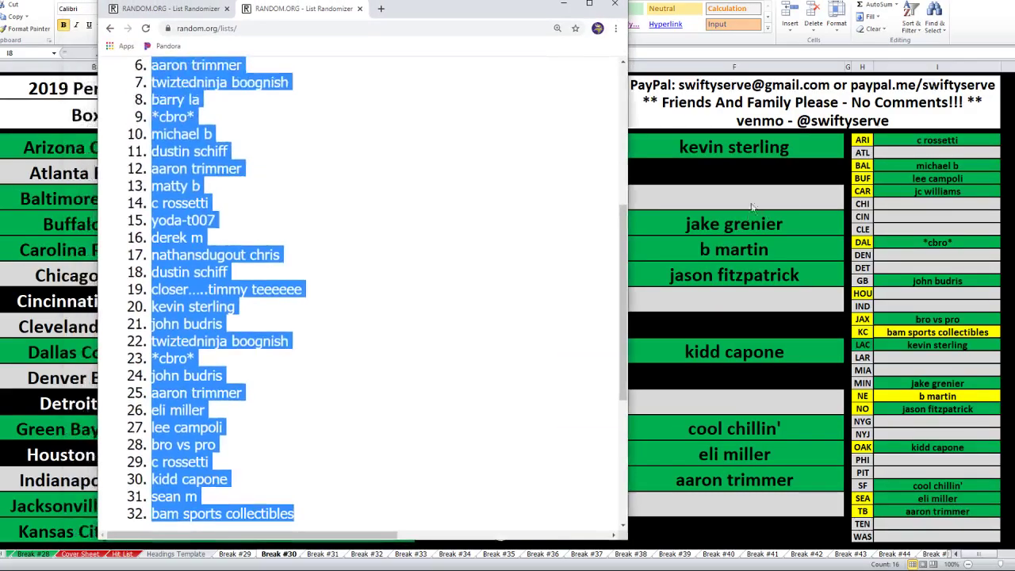
Re-copy the buyer names from Excel and paste them into a fresh List Randomizer form.
key("alt+Tab")
key("ctrl+c")
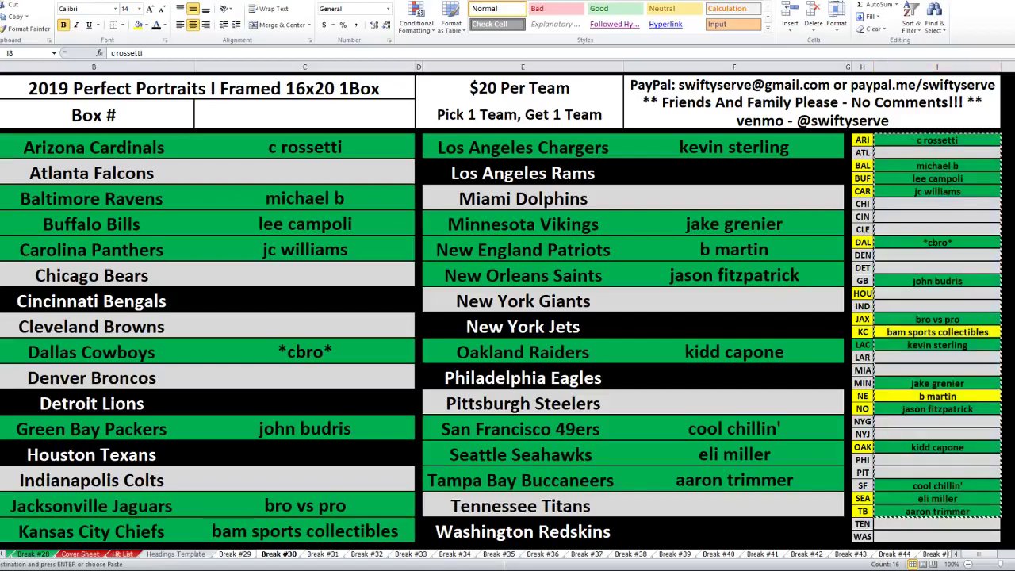
key("alt+Tab")
scroll(403, 165, "up", 10)
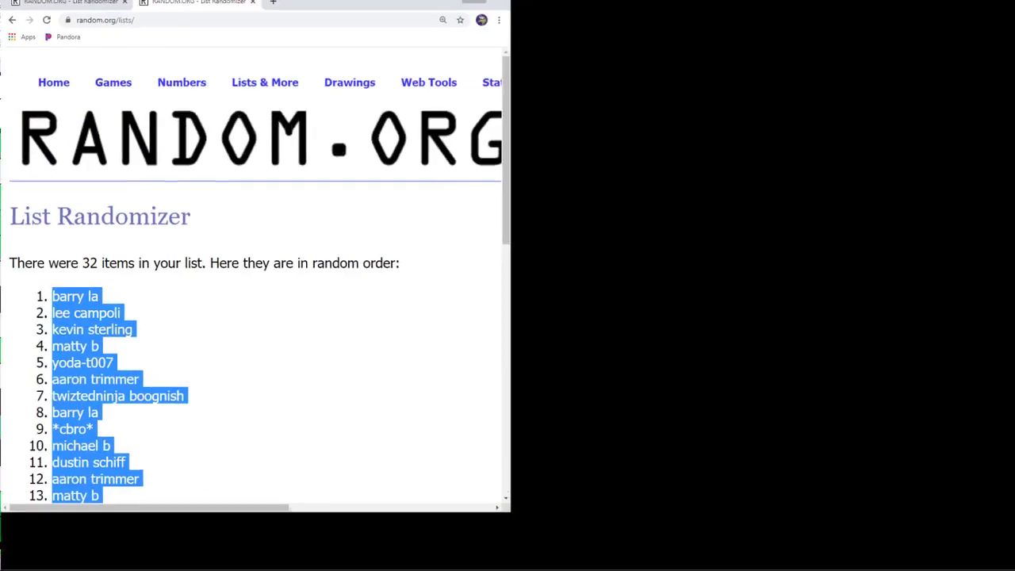
mouse_move(321, 65)
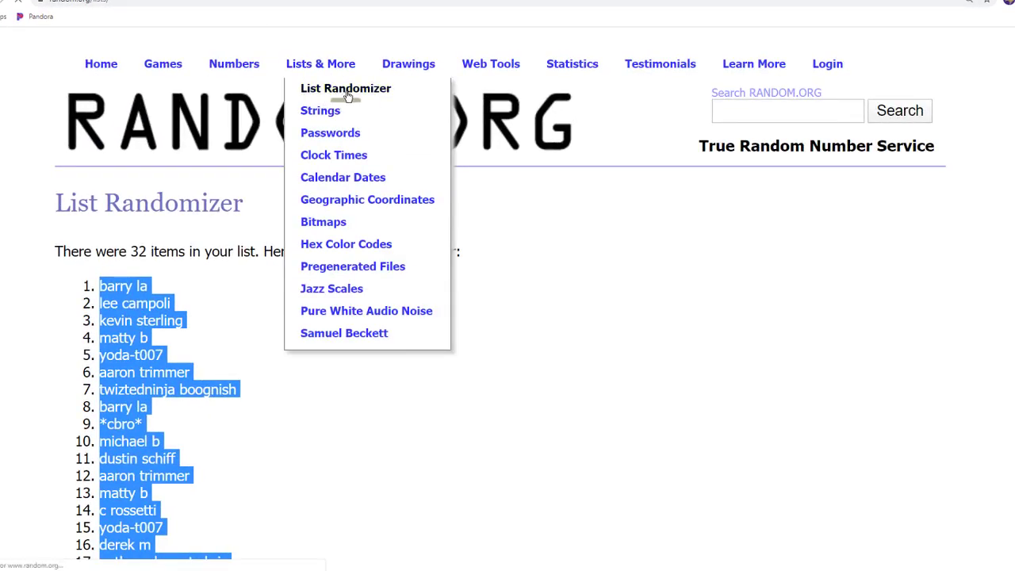
left_click(346, 89)
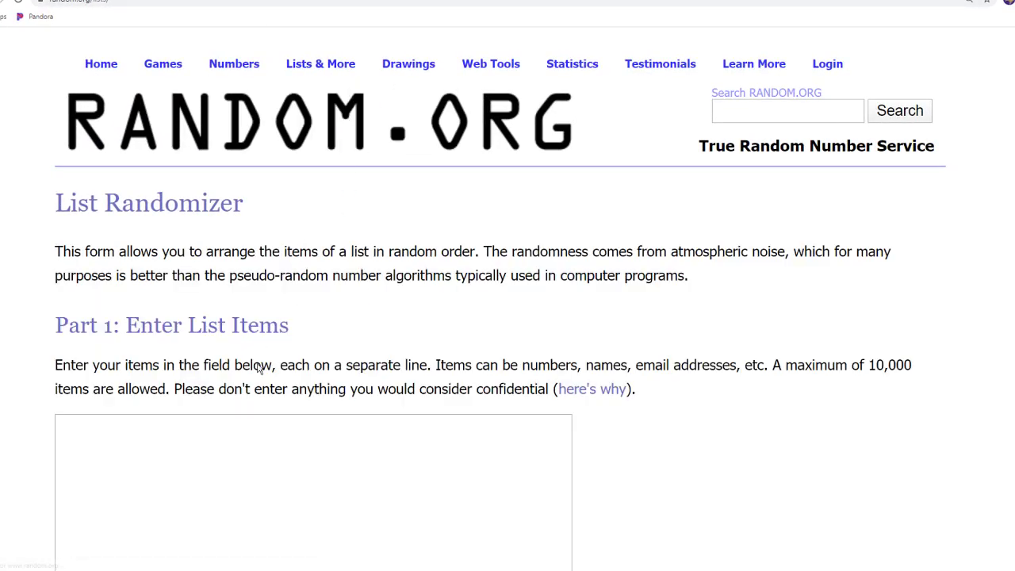
left_click(150, 510)
key("ctrl+v")
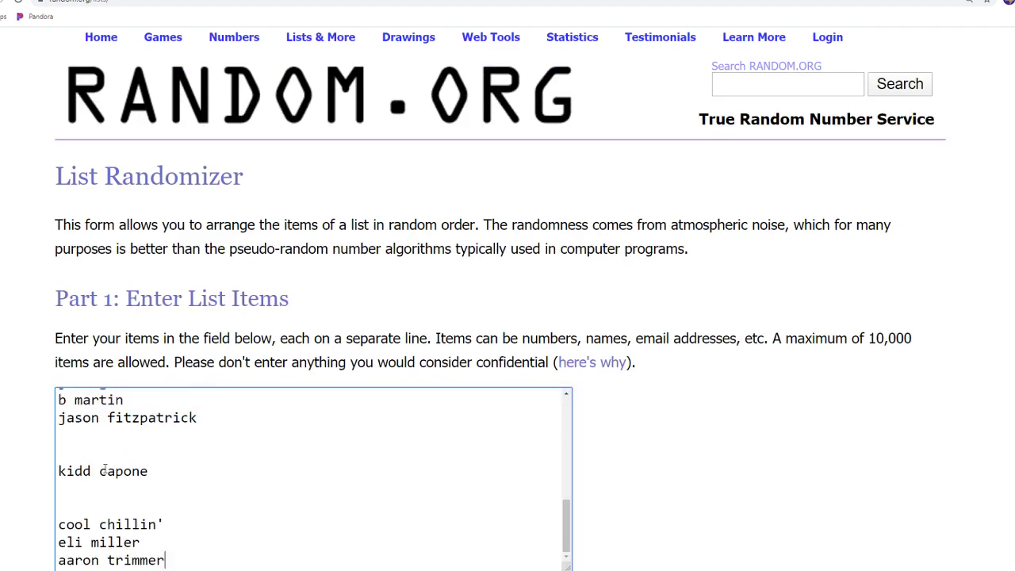
Delete each blank line between the pasted buyer names, working up to the first name.
left_click_drag(59, 505, 75, 514)
left_click(64, 506)
key("BackSpace")
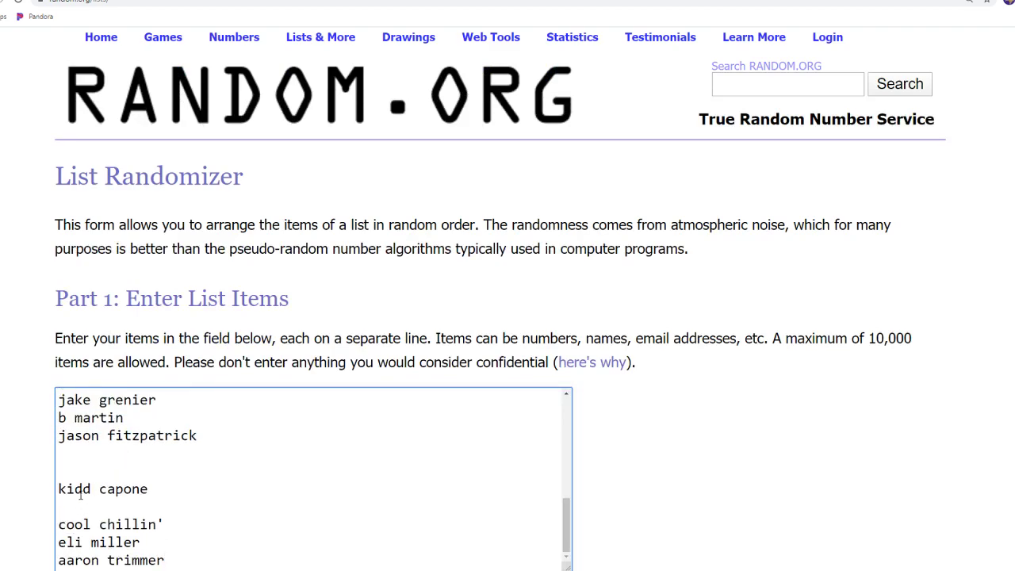
key("BackSpace")
left_click(75, 487)
key("BackSpace")
key("BackSpace")
left_click(70, 435)
key("BackSpace")
key("BackSpace")
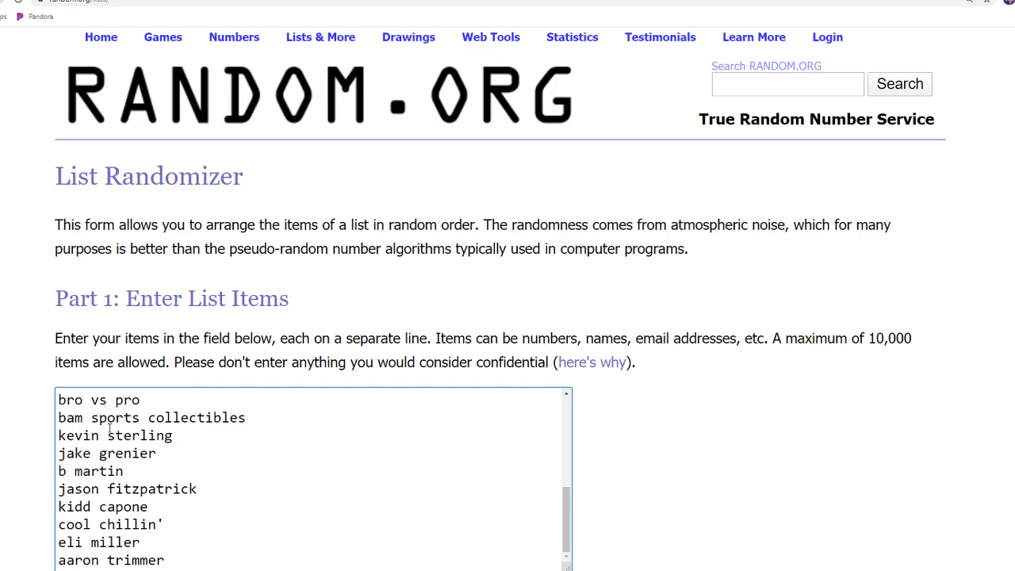
scroll(71, 459, "up", 1)
left_click(71, 493)
key("BackSpace")
key("BackSpace")
left_click(74, 439)
key("BackSpace")
key("BackSpace")
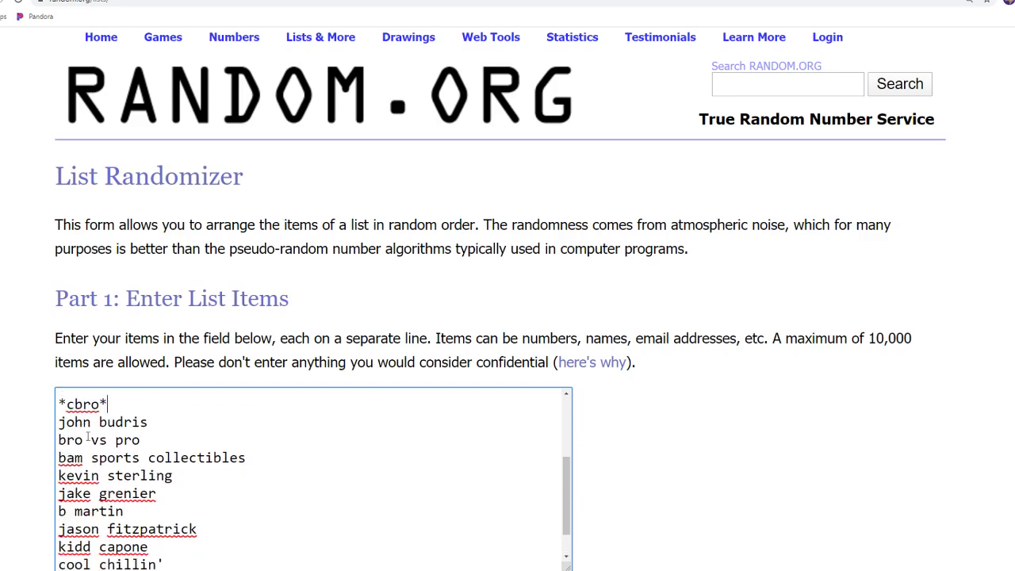
scroll(127, 441, "up", 2)
left_click(80, 493)
key("BackSpace")
key("BackSpace")
key("BackSpace")
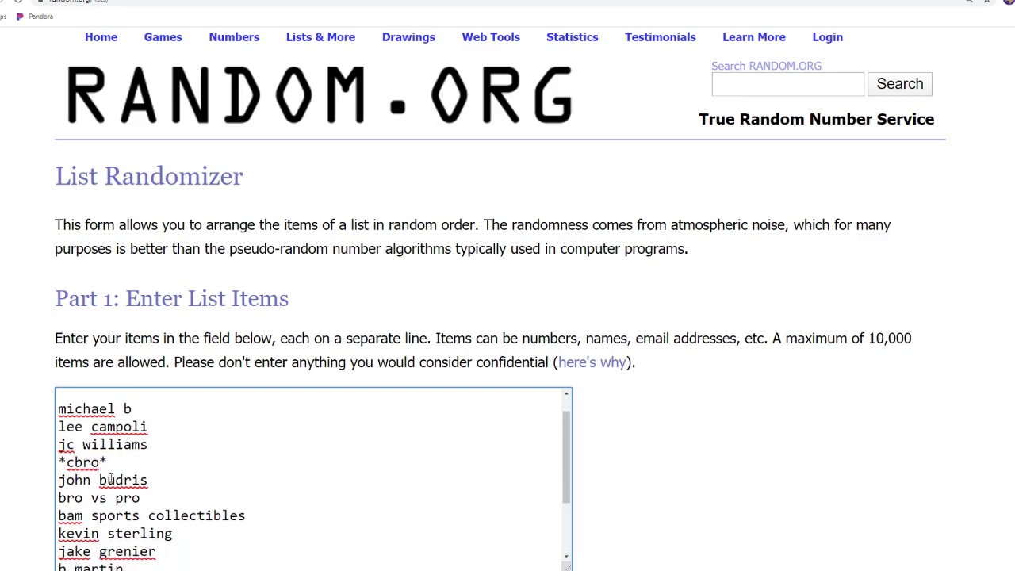
scroll(79, 476, "up", 1)
left_click(81, 421)
key("BackSpace")
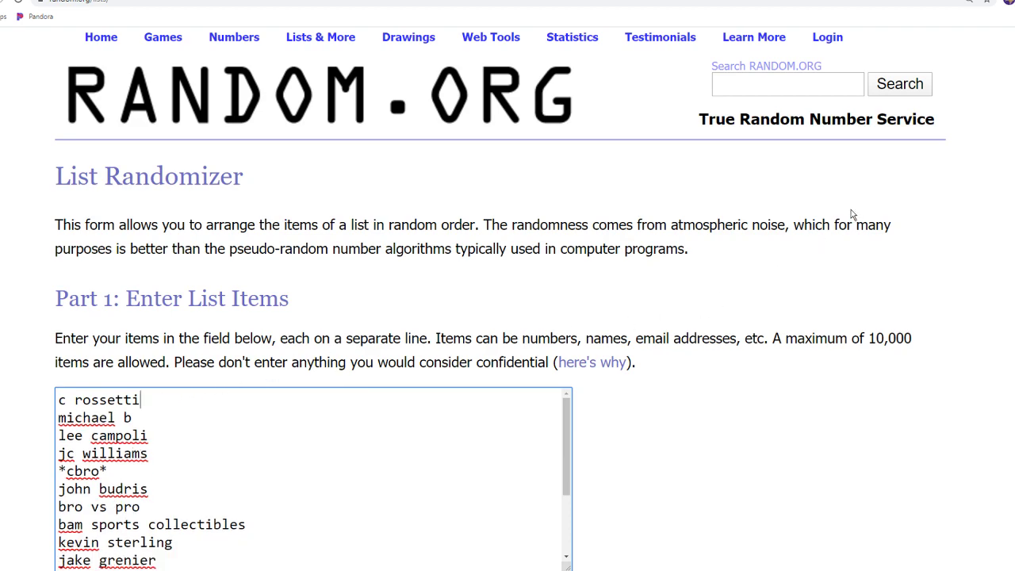
scroll(500, 301, "down", 1)
Replace the list box contents with the 21 box numbers.
scroll(499, 301, "up", 1)
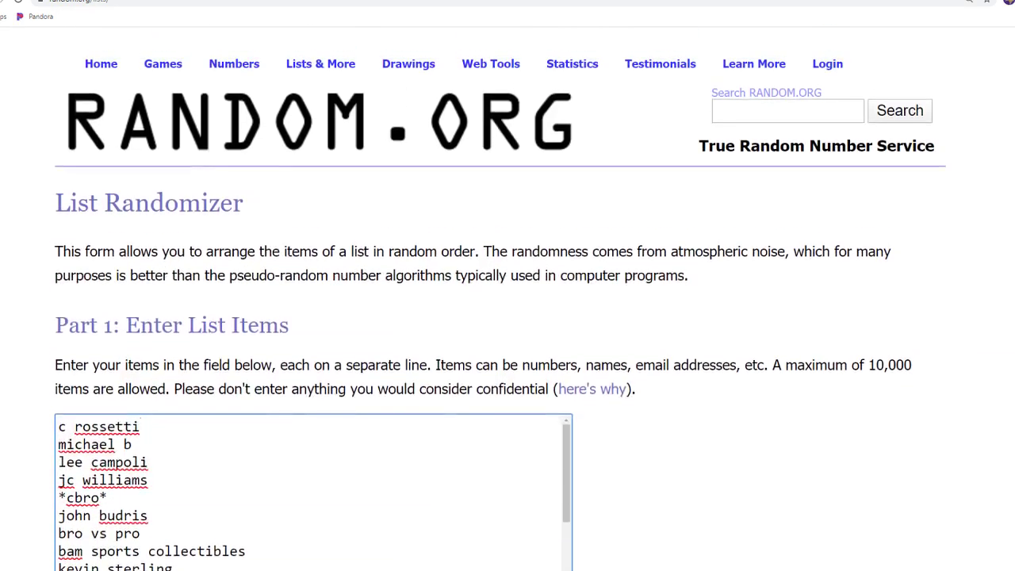
key("ctrl+a")
key("ctrl+v")
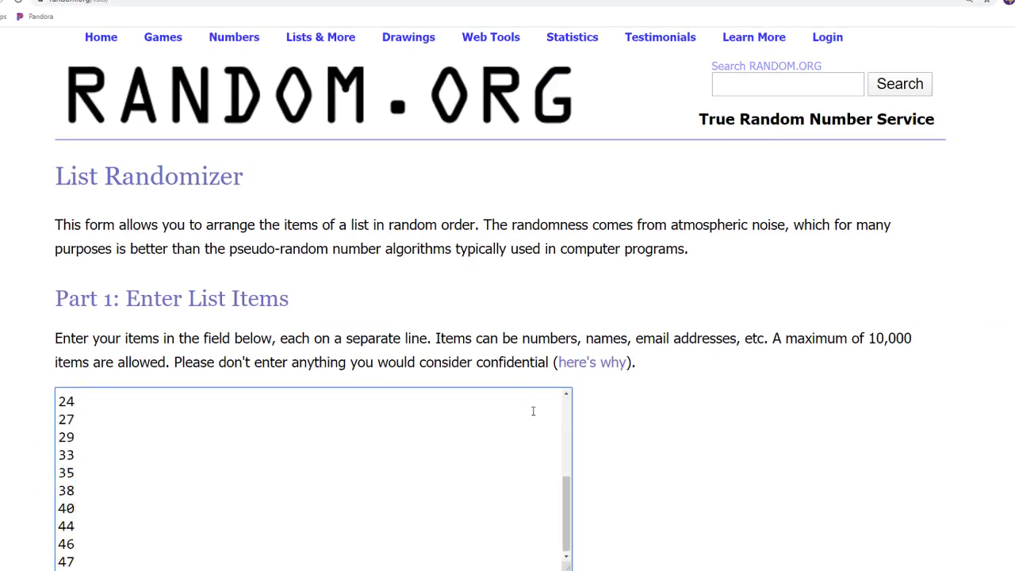
Randomize the number list, then shuffle it four more times.
scroll(458, 432, "down", 1)
scroll(458, 432, "down", 3)
left_click(90, 438)
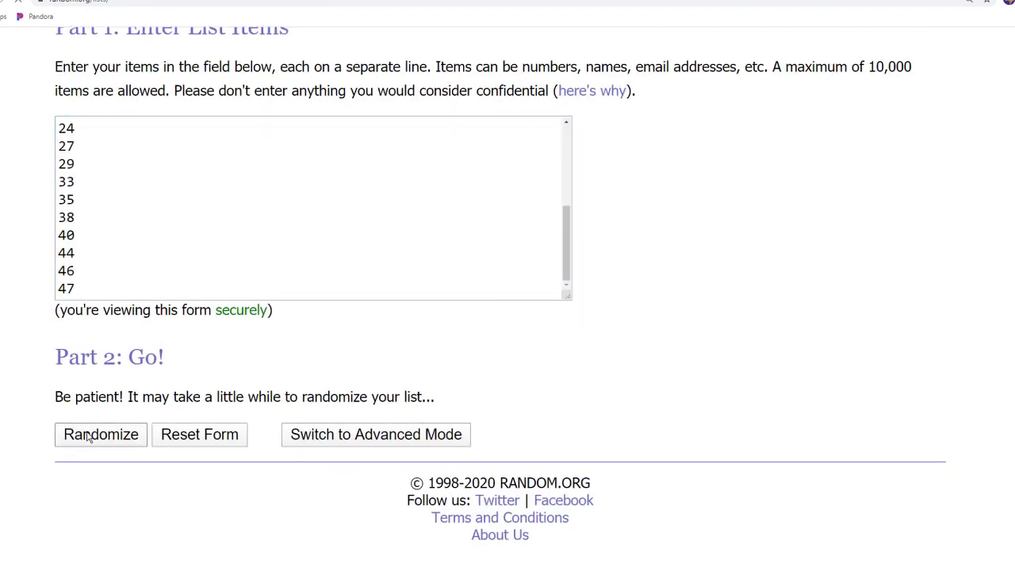
scroll(91, 436, "down", 4)
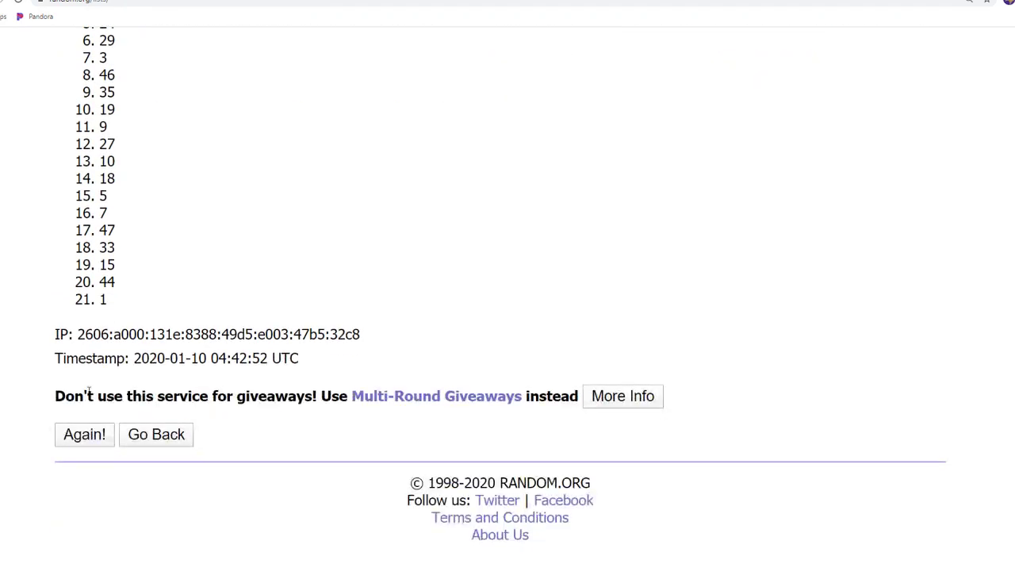
left_click(84, 435)
scroll(99, 436, "down", 5)
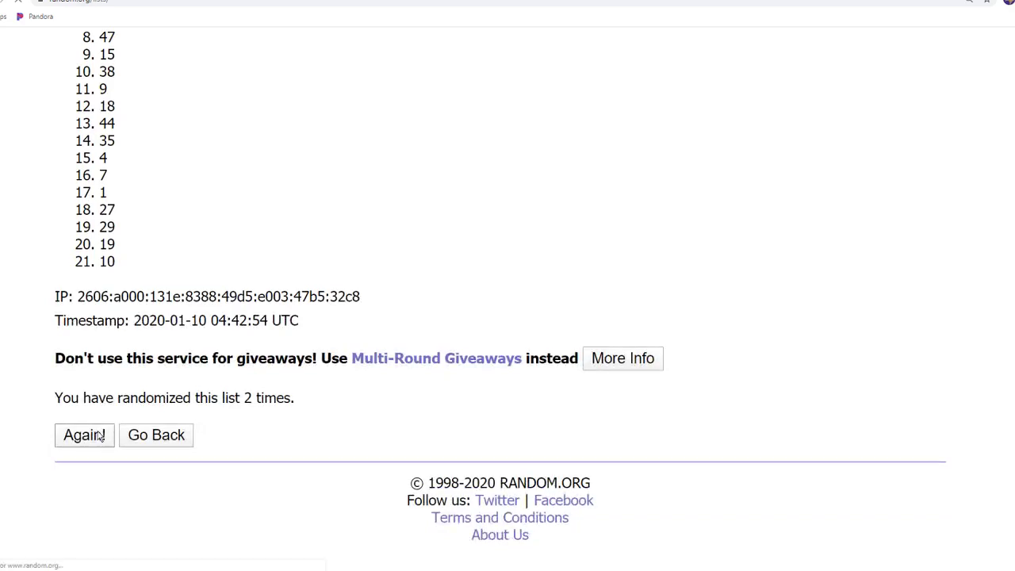
left_click(84, 434)
scroll(98, 434, "down", 5)
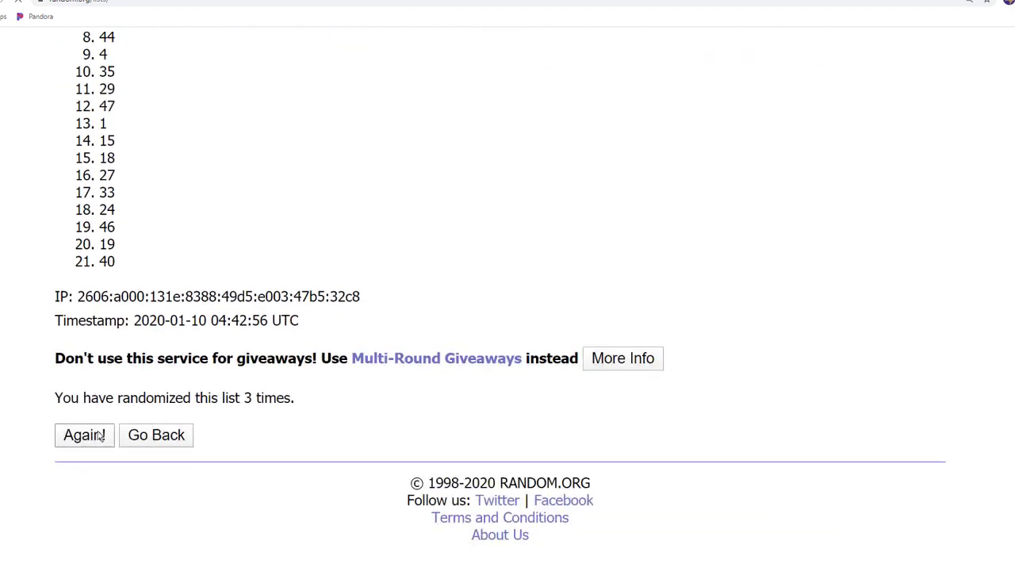
left_click(99, 435)
scroll(99, 435, "down", 5)
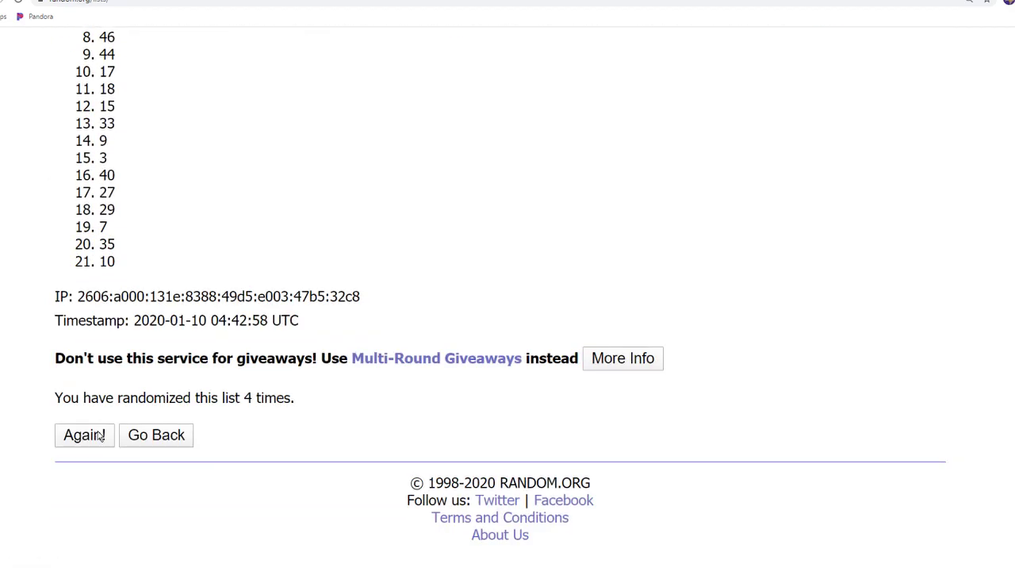
left_click(99, 435)
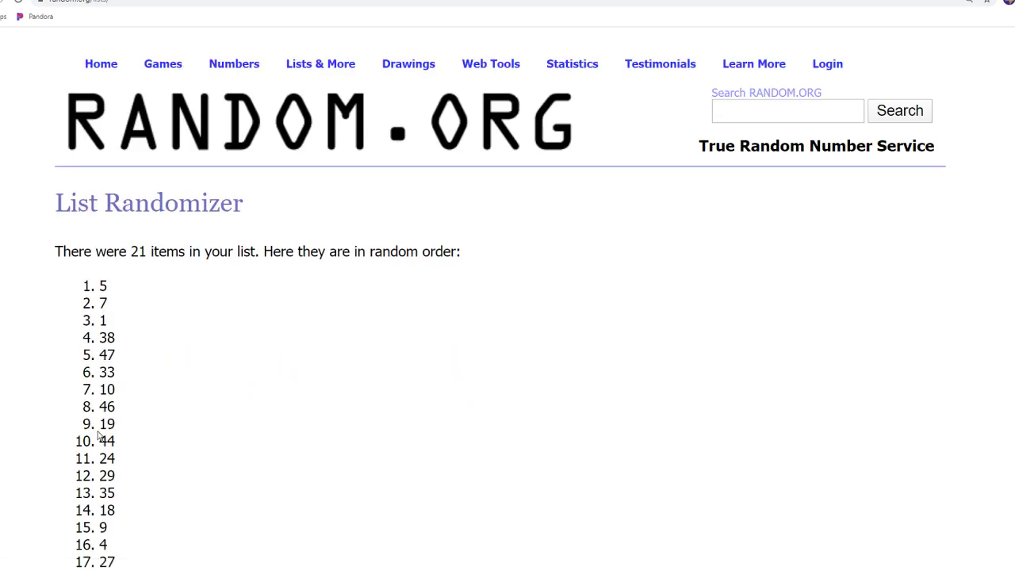
scroll(98, 435, "down", 5)
Highlight the shuffle count and first result number, then return to the entry form.
left_click_drag(208, 398, 338, 397)
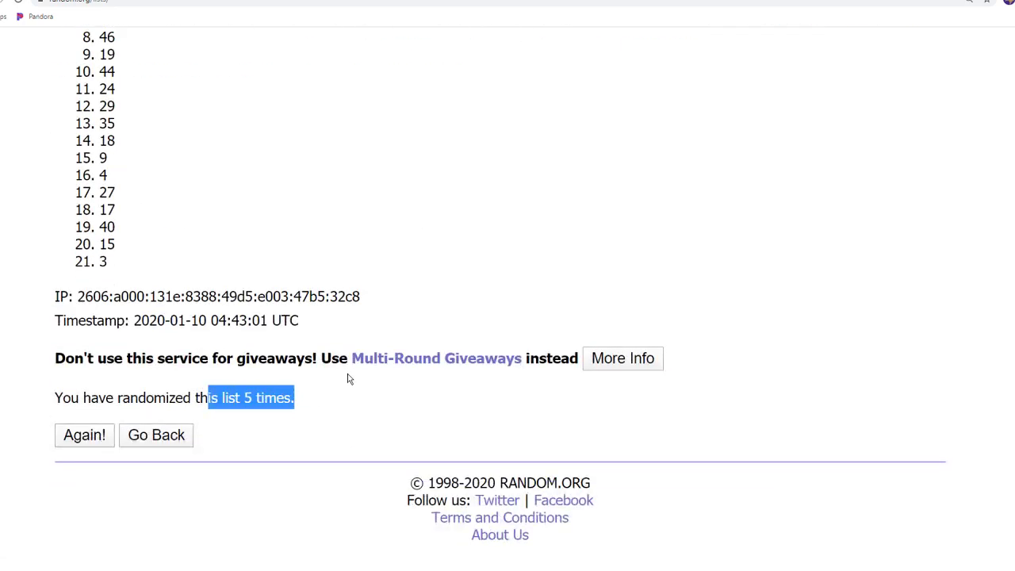
scroll(329, 363, "up", 5)
double_click(103, 285)
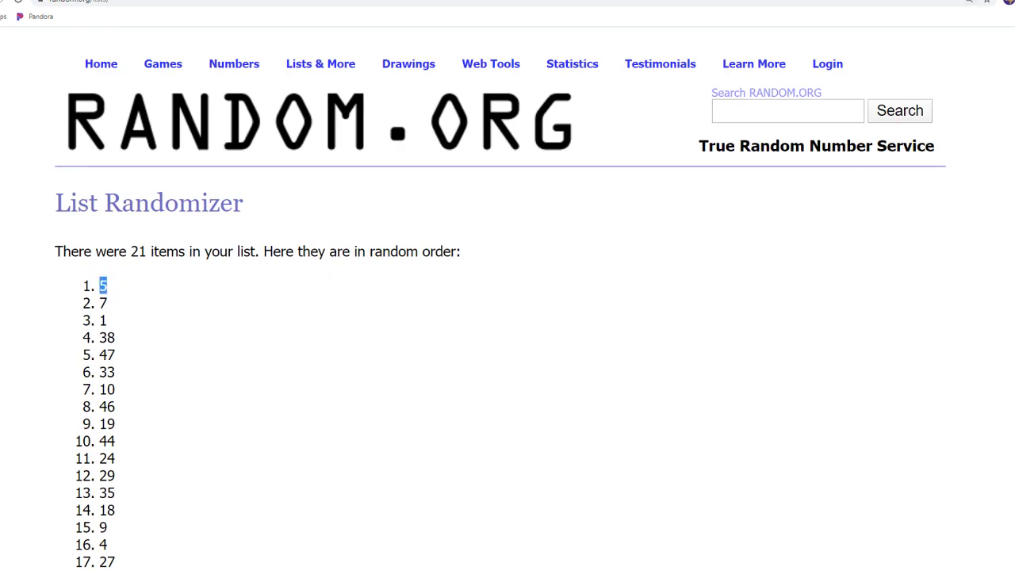
key("alt+Left")
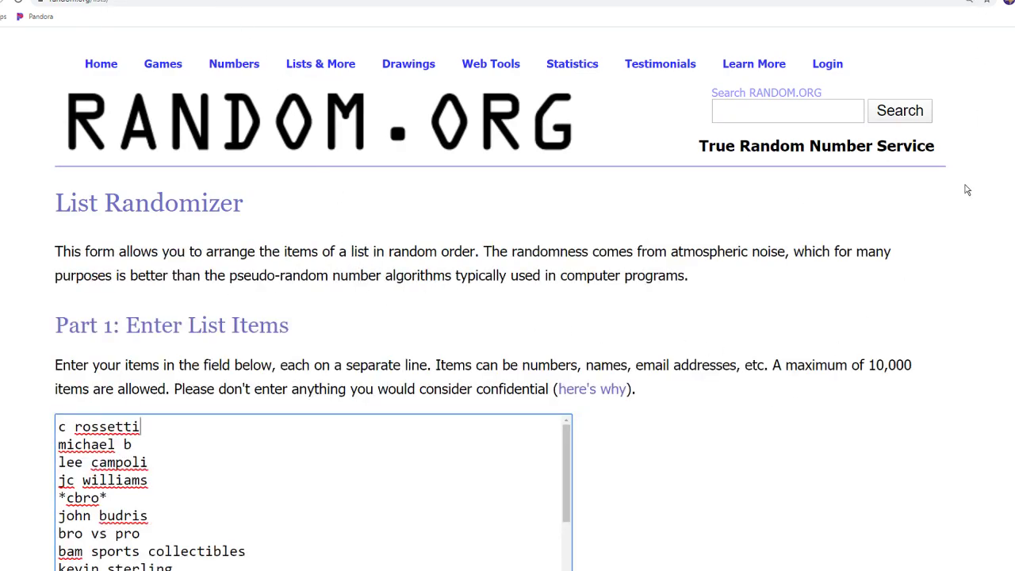
Restore the browser, move it aside to check Excel's name columns, then maximize it.
left_click_drag(792, 2, 819, 2)
scroll(938, 200, "down", 3)
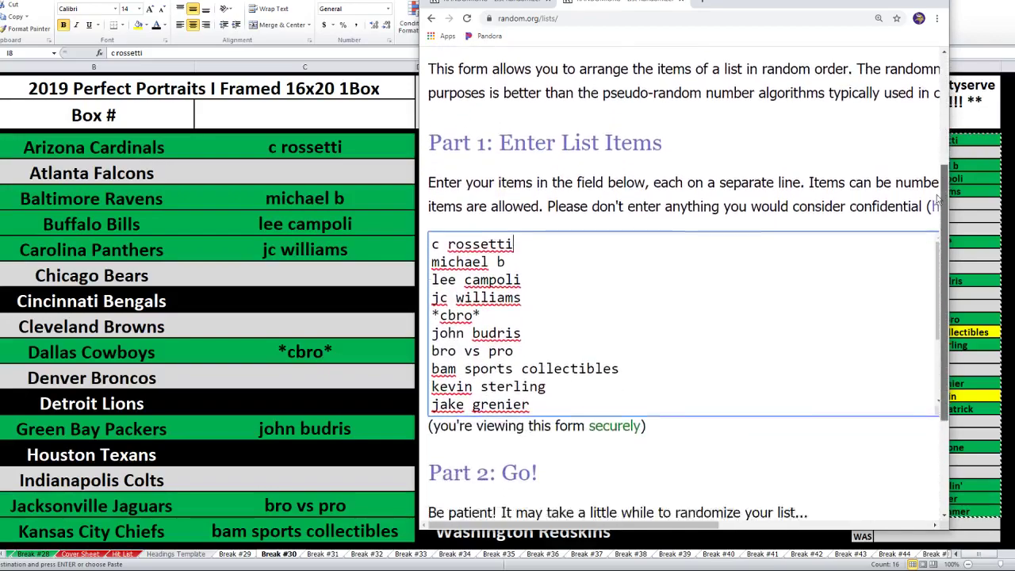
scroll(938, 200, "down", 1)
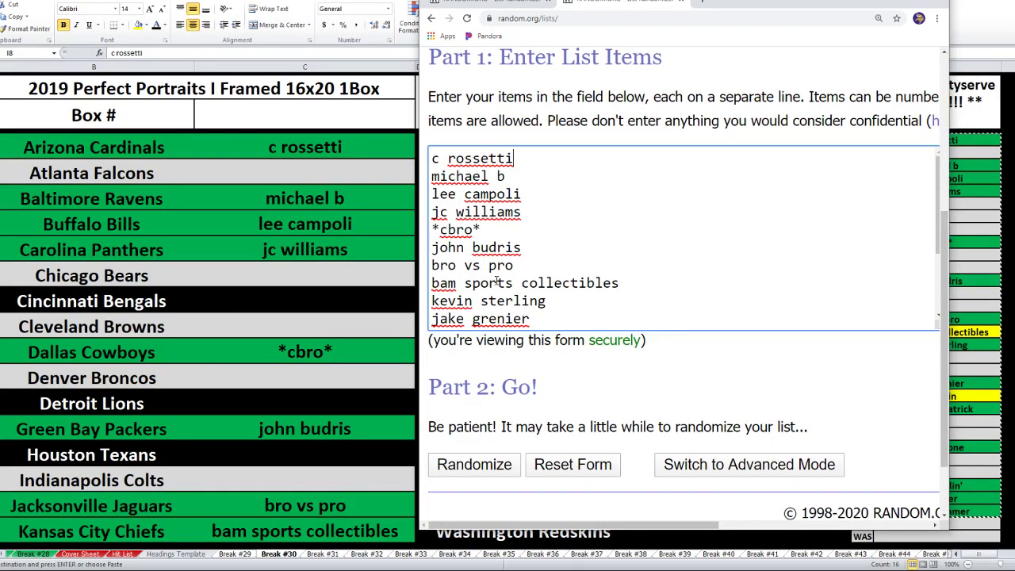
scroll(508, 283, "down", 2)
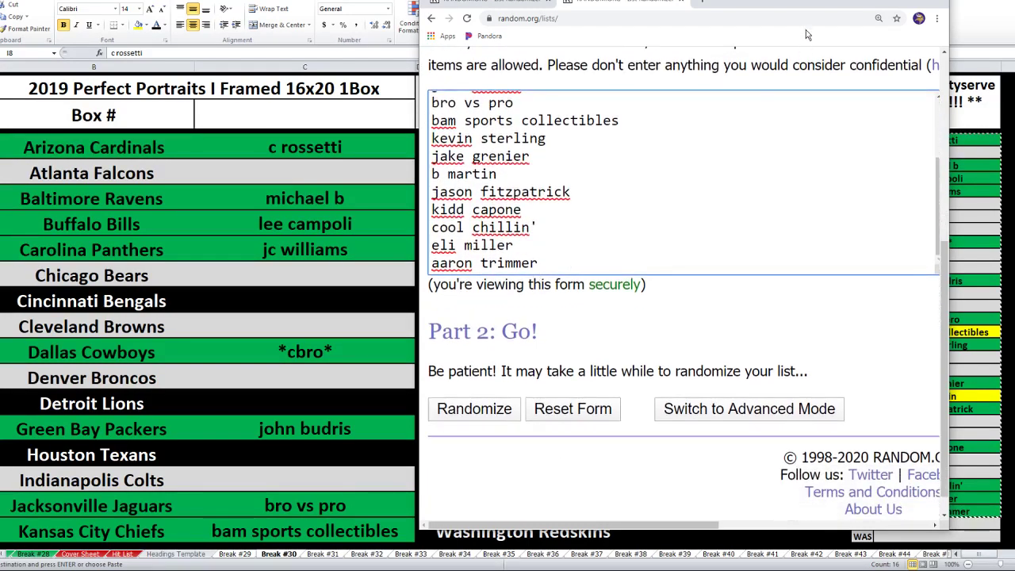
left_click_drag(814, 4, 512, 10)
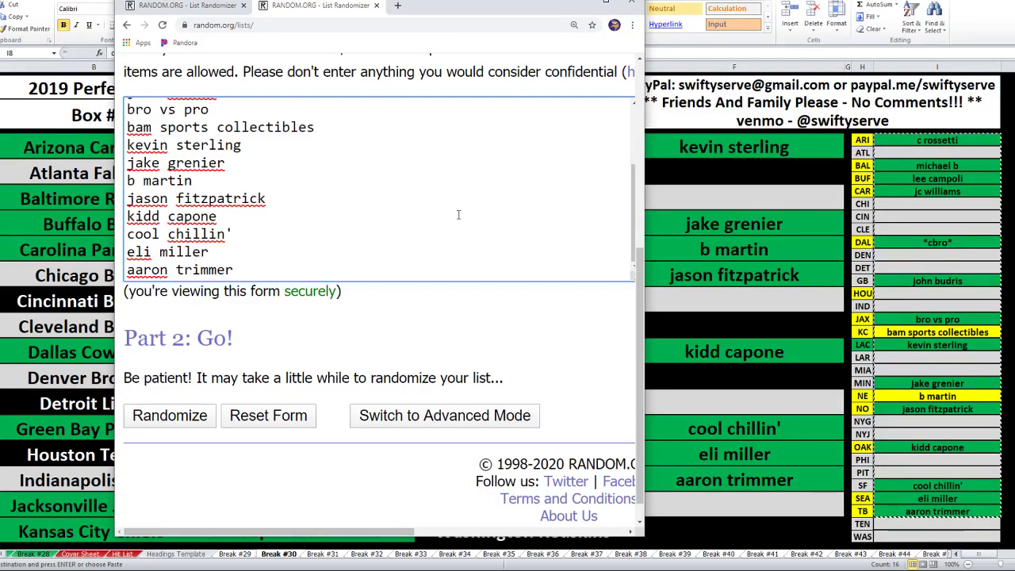
left_click(607, 8)
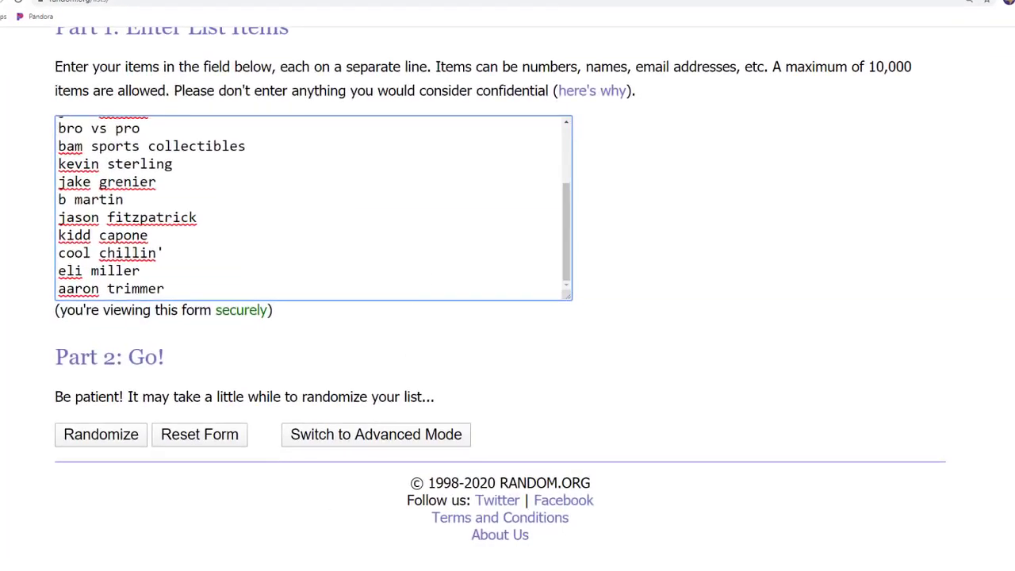
Randomize the 16 buyer names five times and highlight the shuffle count.
left_click(133, 435)
scroll(119, 439, "down", 4)
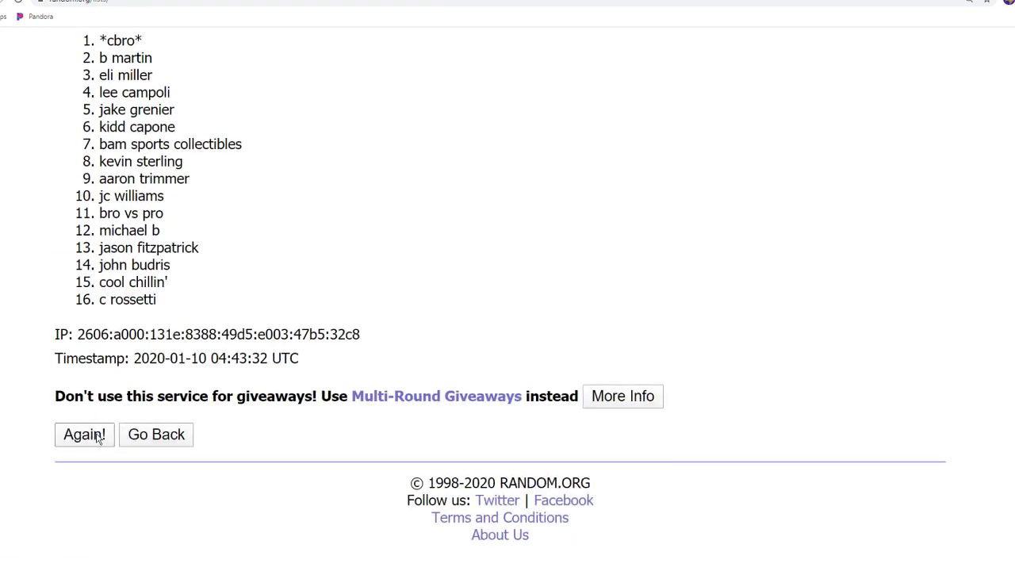
left_click(97, 436)
scroll(98, 436, "down", 5)
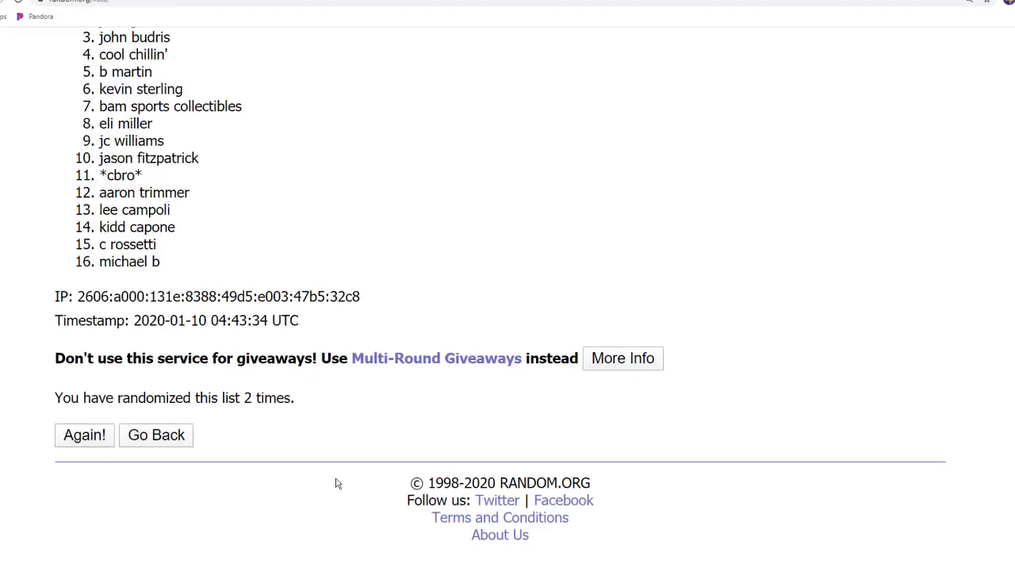
left_click(93, 441)
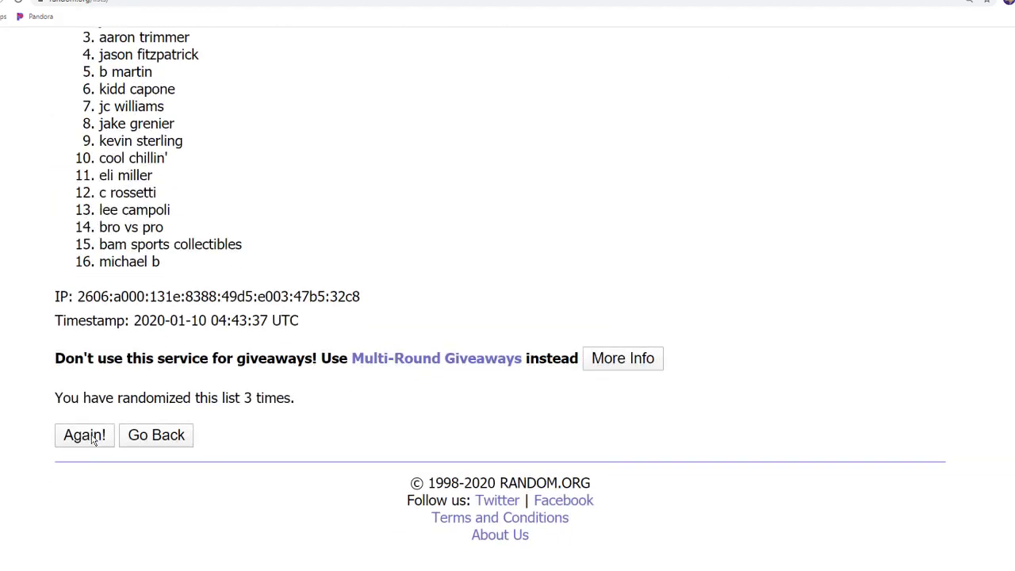
left_click(92, 441)
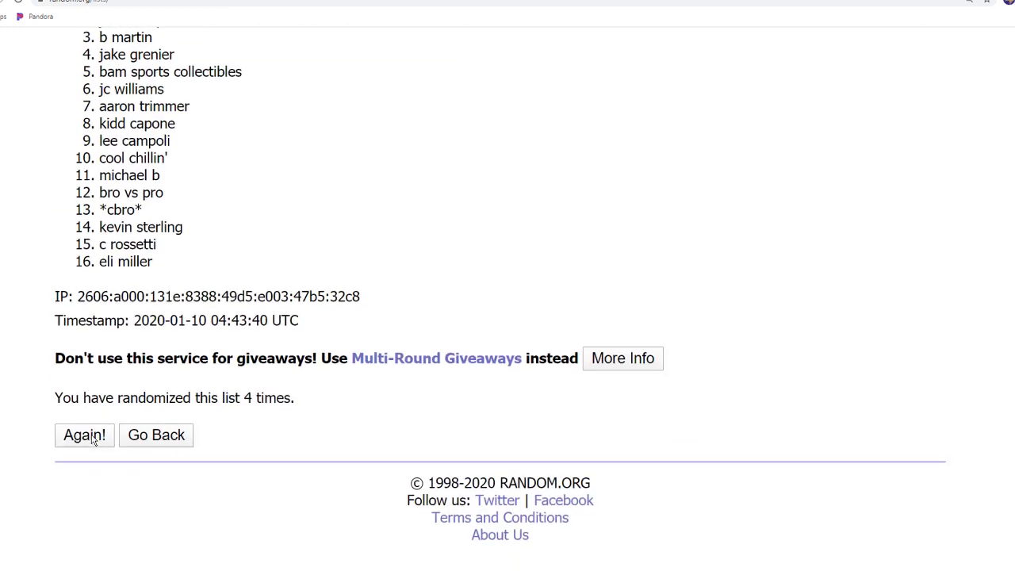
left_click(93, 440)
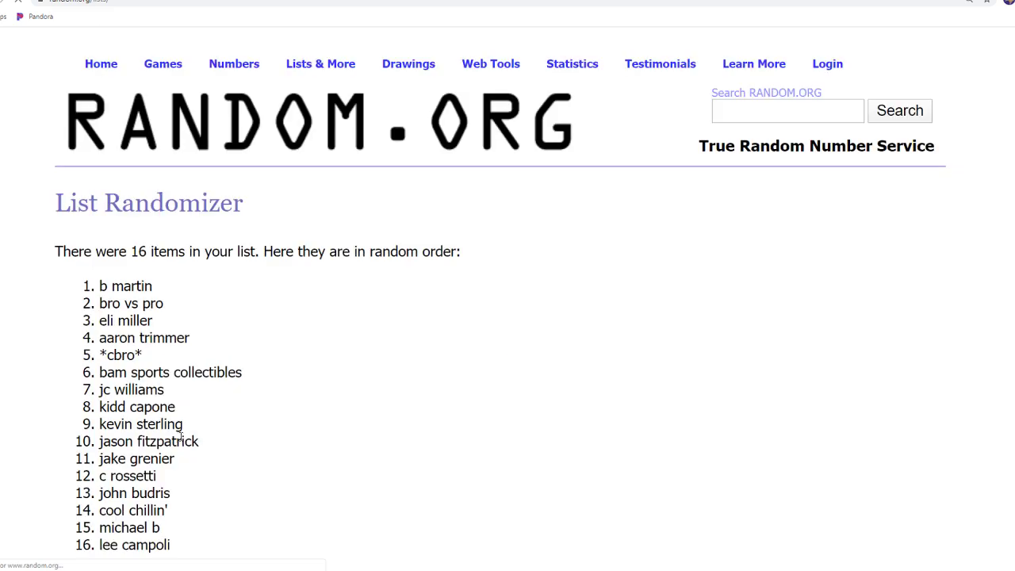
left_click_drag(195, 398, 363, 389)
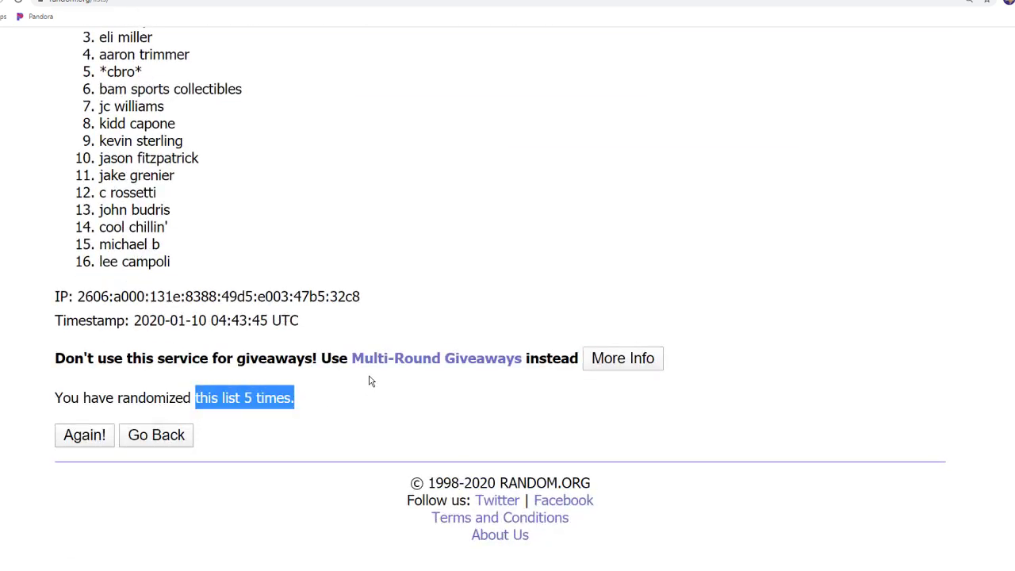
scroll(371, 383, "up", 3)
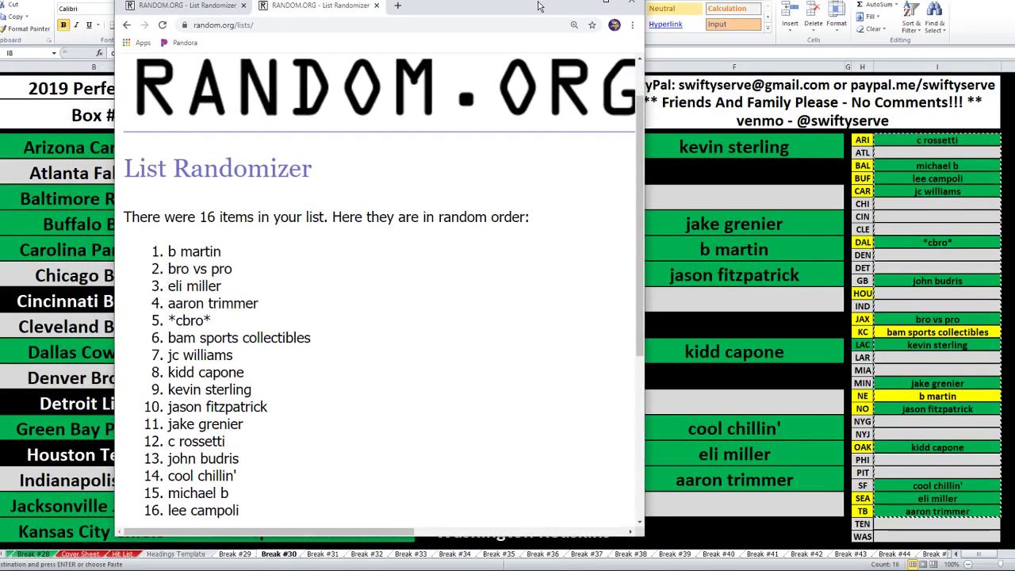
Enter the buyers for Atlanta, Chicago, Cincinnati, Cleveland and Denver in column I.
key("alt+Tab")
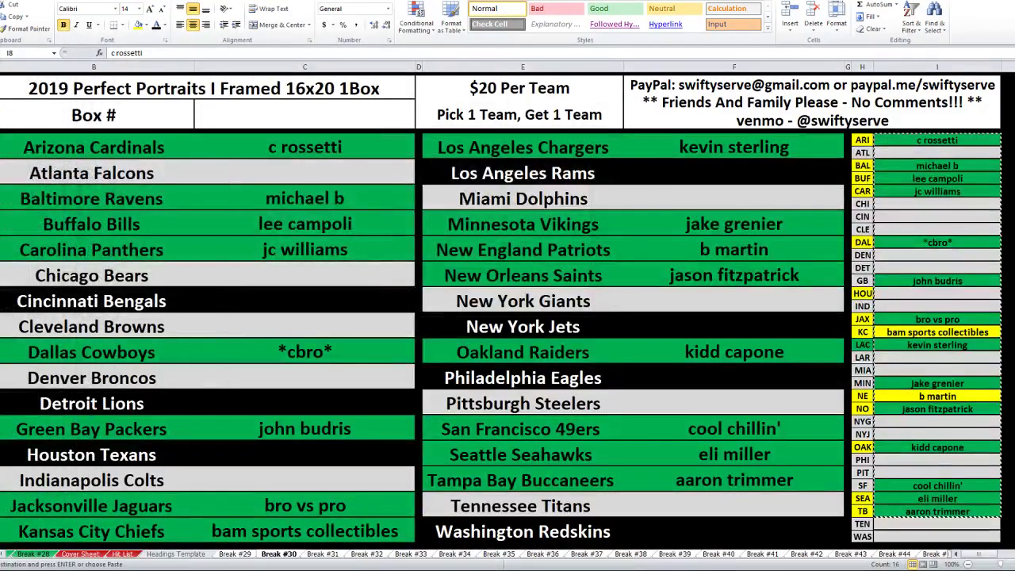
left_click(976, 156)
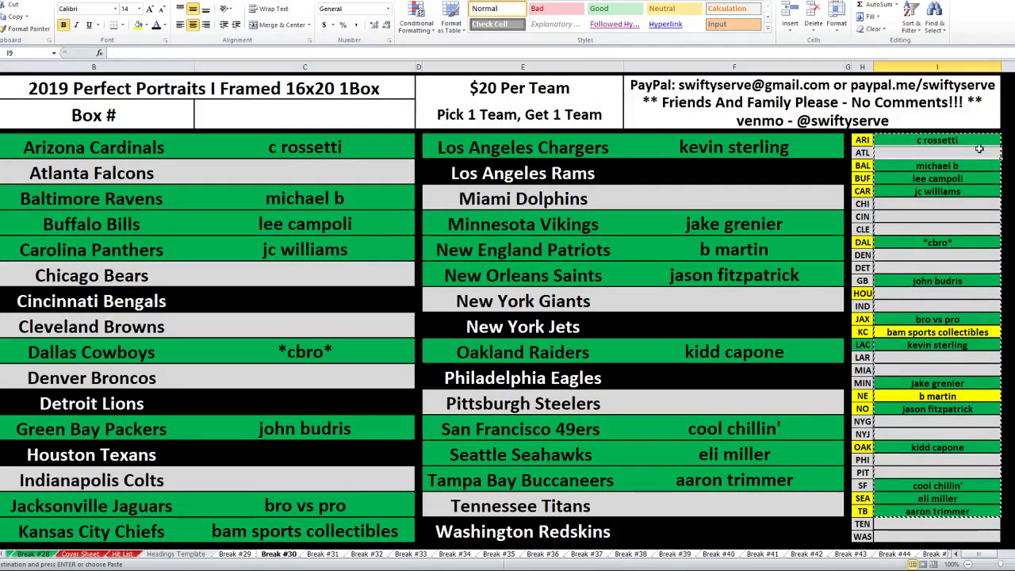
type("b m")
key("Return")
key("Return")
key("Return")
key("Return")
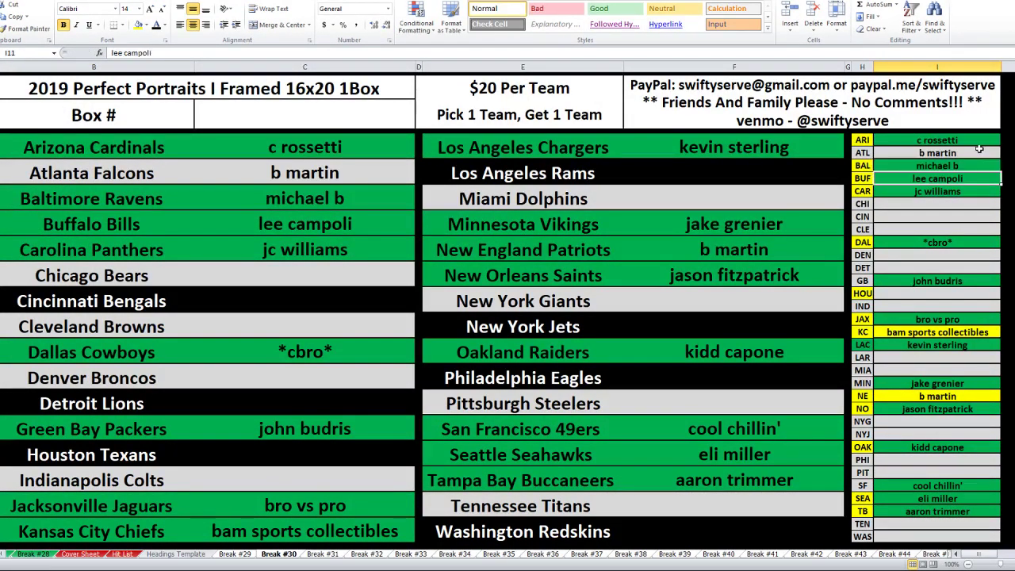
type("bro vs pro")
key("Return")
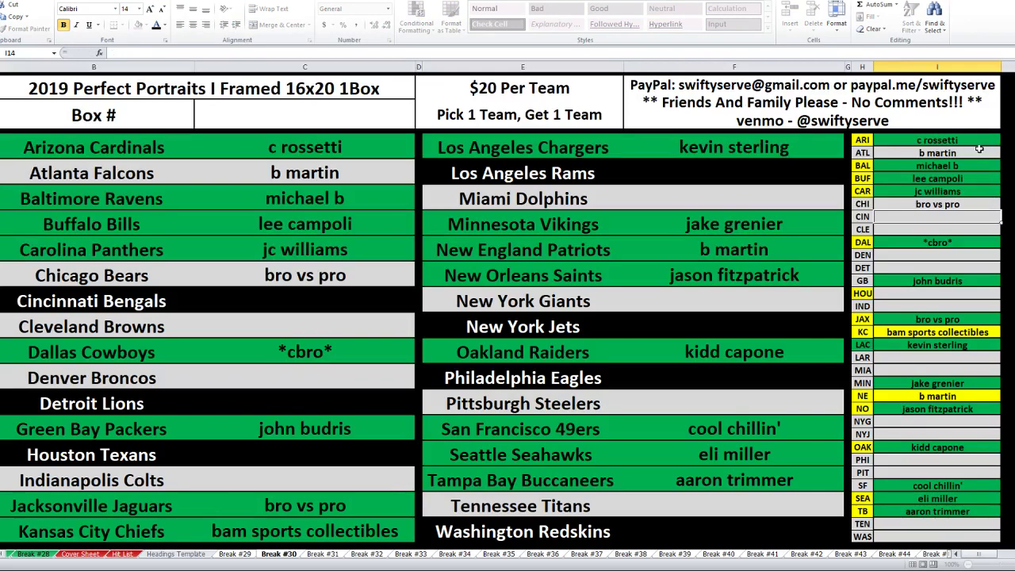
key("Return")
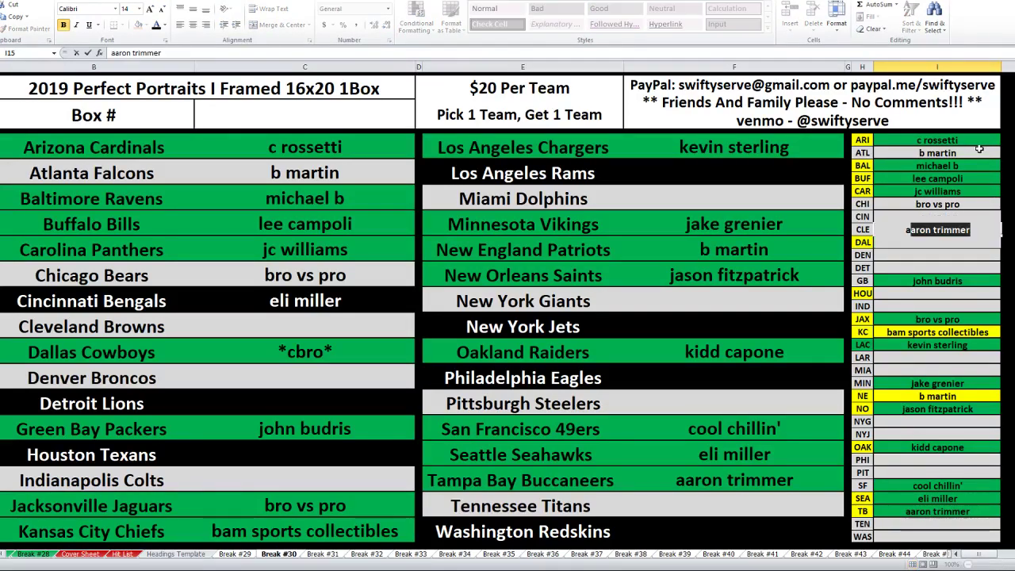
key("Return")
key("Return")
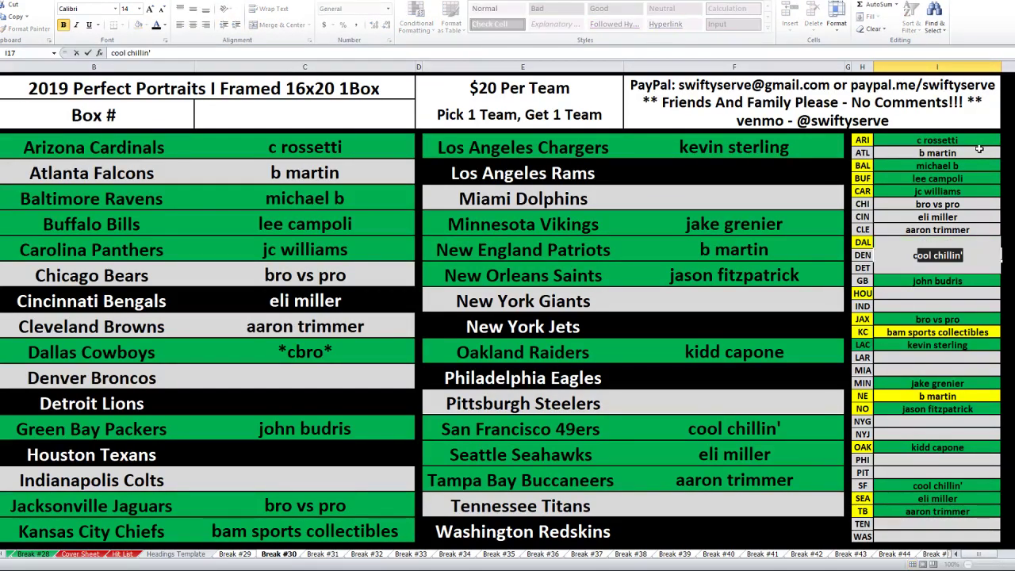
type("ccbro*")
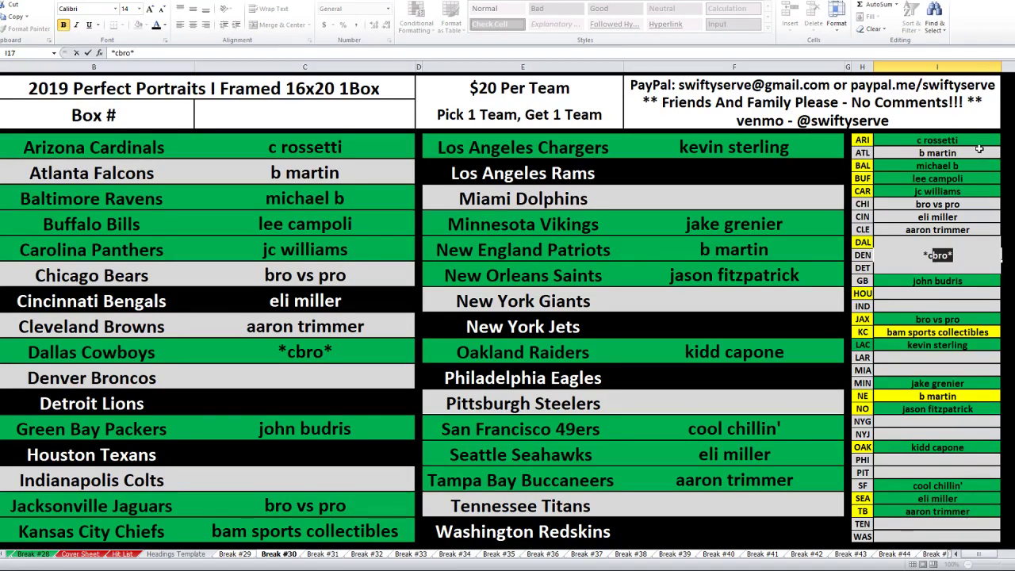
key("Return")
Fill in buyers for Detroit, Houston, Indianapolis, the Rams, Miami and the Giants, skipping the Chargers.
type("bam sports collectibles")
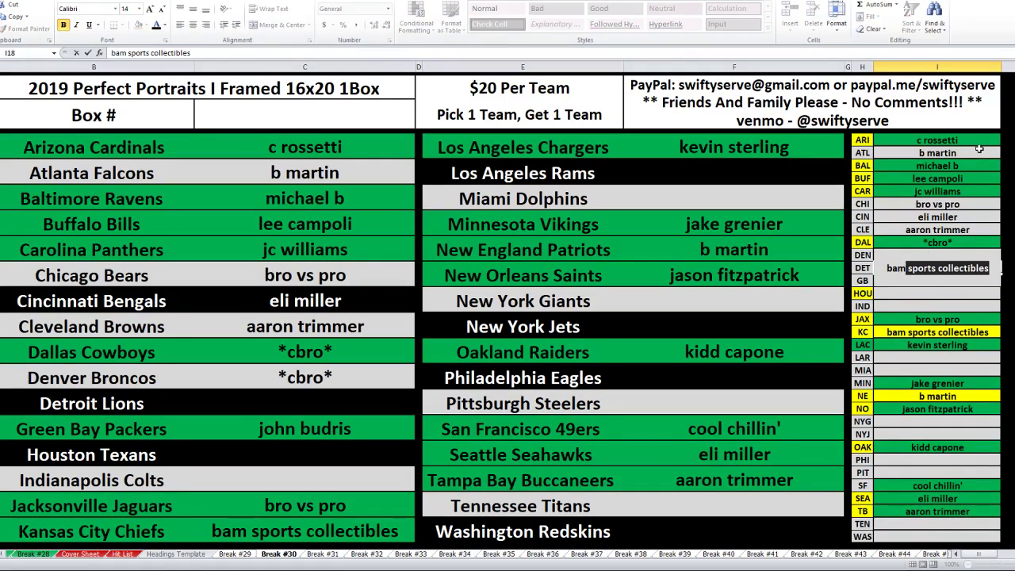
key("Return")
key("Return")
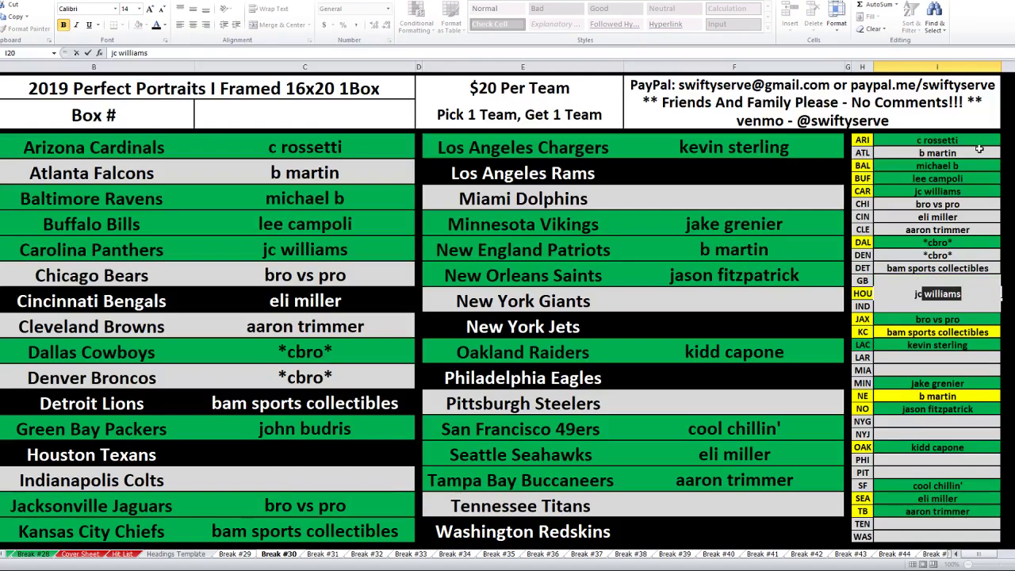
key("Return")
key("Return")
key("Return")
key("Return")
key("Return")
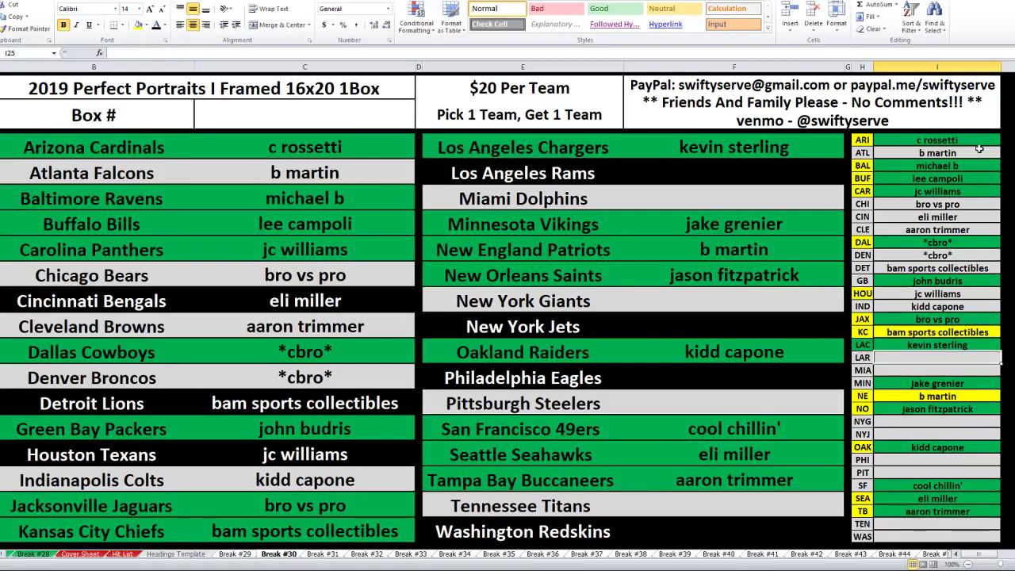
key("Return")
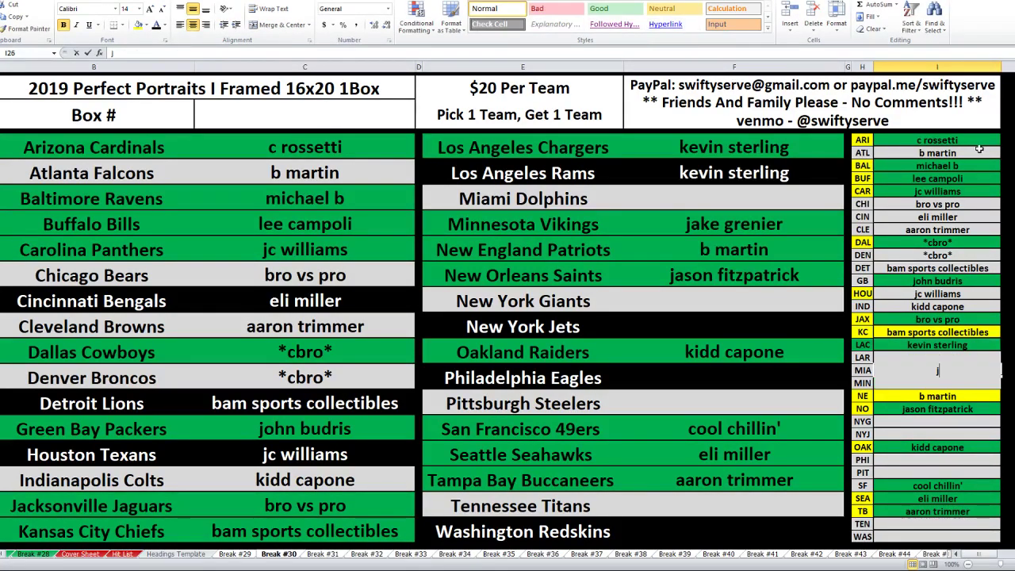
key("Return")
key("Return")
key("Return")
key("Return")
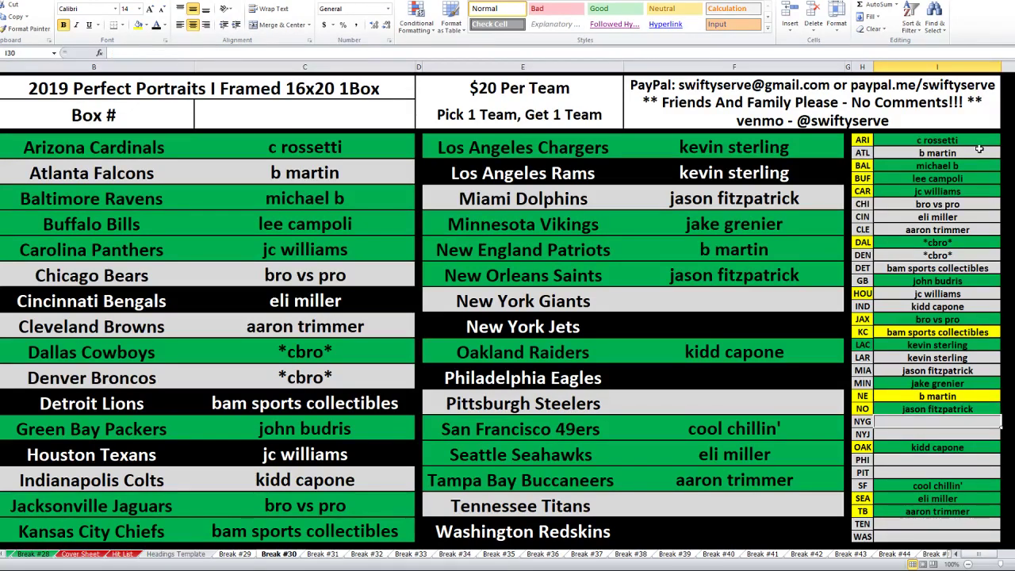
key("Return")
type("c")
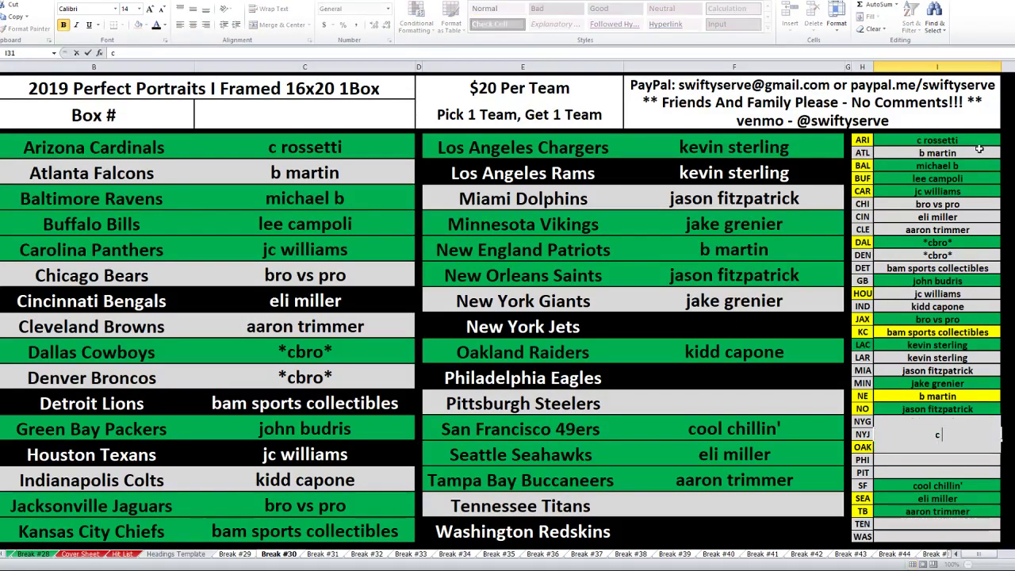
Correct the Jets buyer, then add buyers for the Eagles, Pittsburgh ('cool chillin''), Titans and Washington.
key("Return")
key("Up")
type("c r")
key("Return")
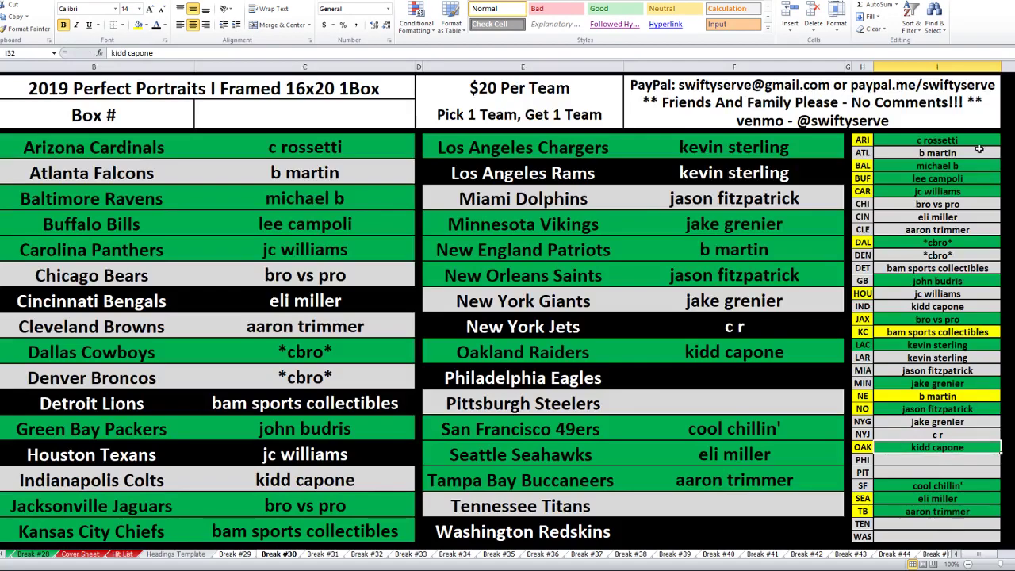
key("Up")
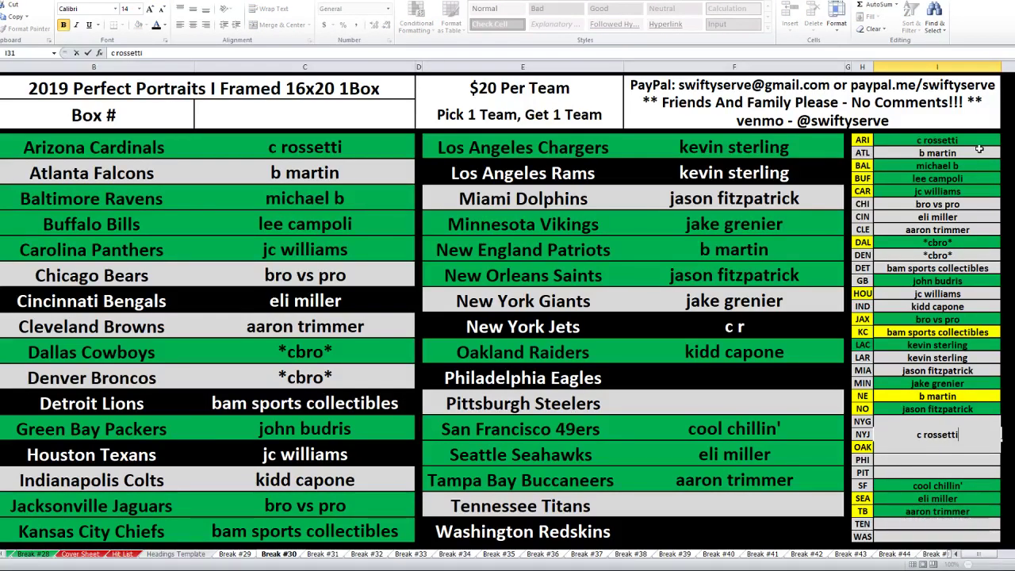
key("Return")
key("Return")
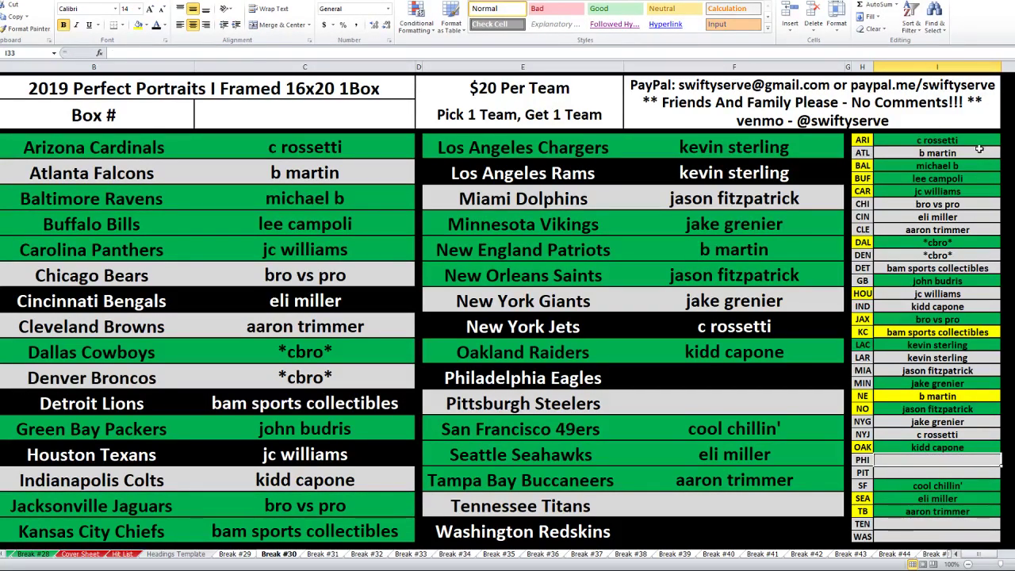
key("Return")
type("co")
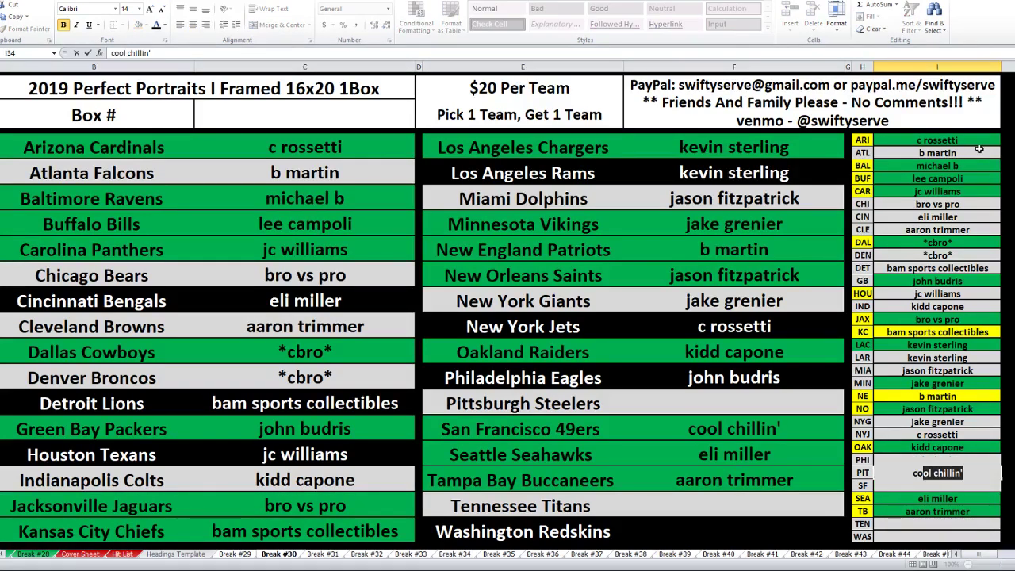
key("Return")
type("co")
key("Return")
key("Return")
key("Return")
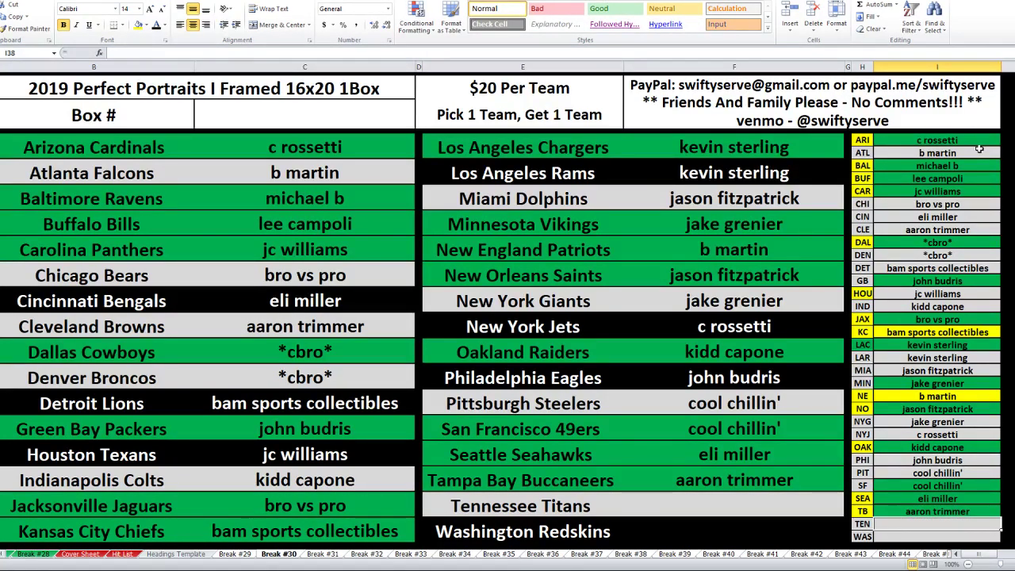
type("michael b")
key("Return")
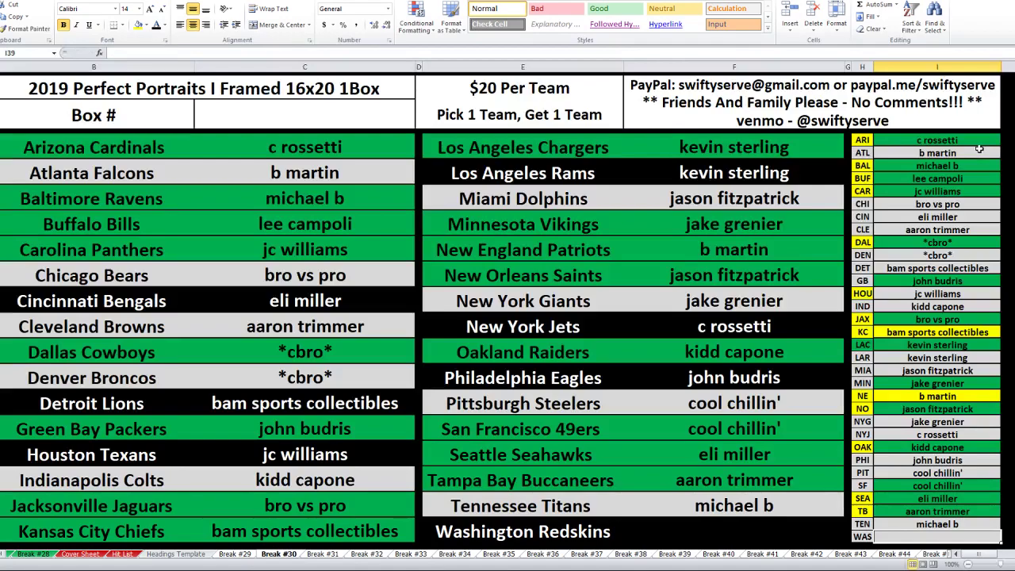
type("le")
key("Return")
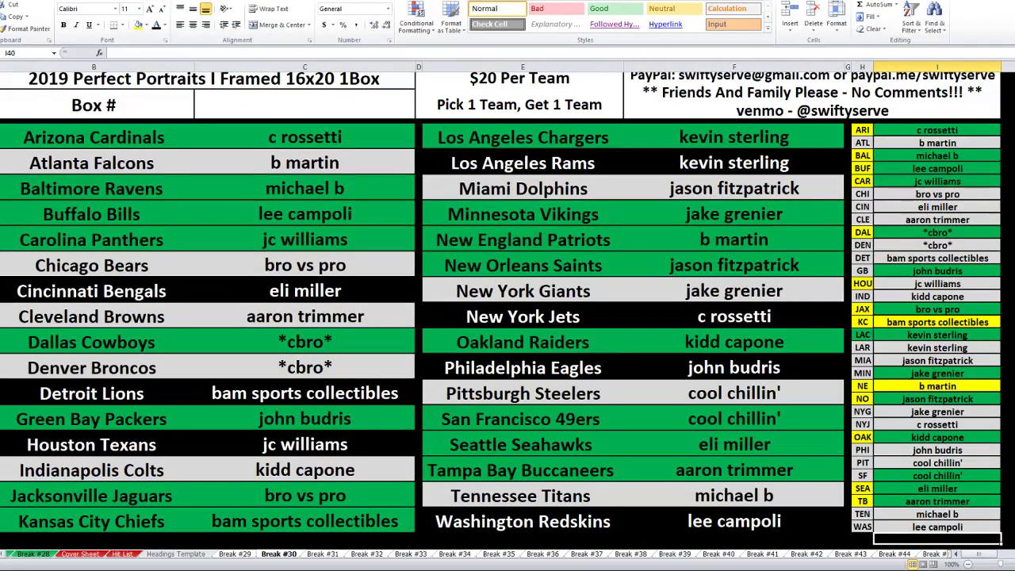
key("alt+Tab")
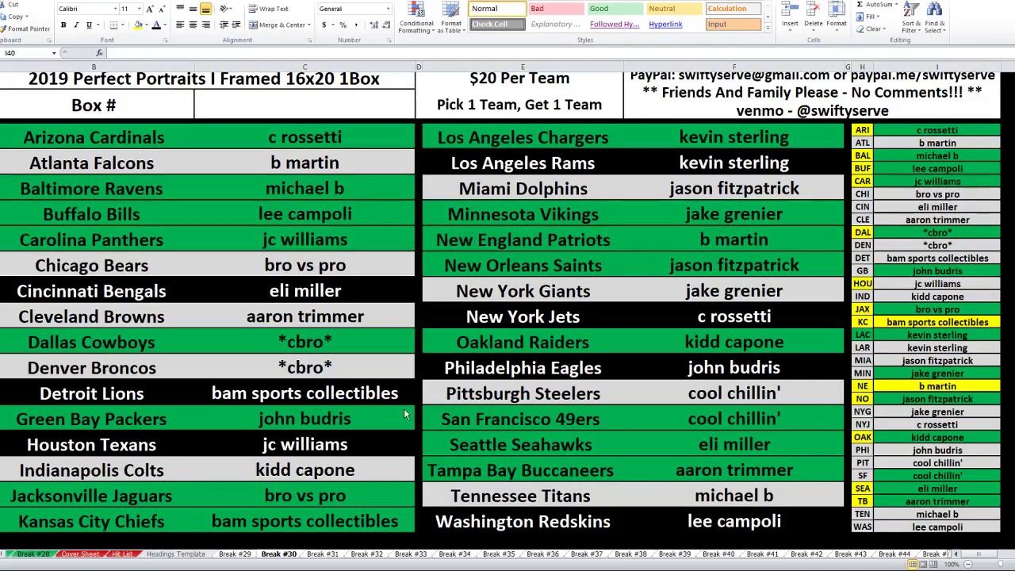
Retype the Cleveland Browns buyer as BAM SPORTS COLLECTIBLES and shrink it to 24 pt.
left_click(364, 310)
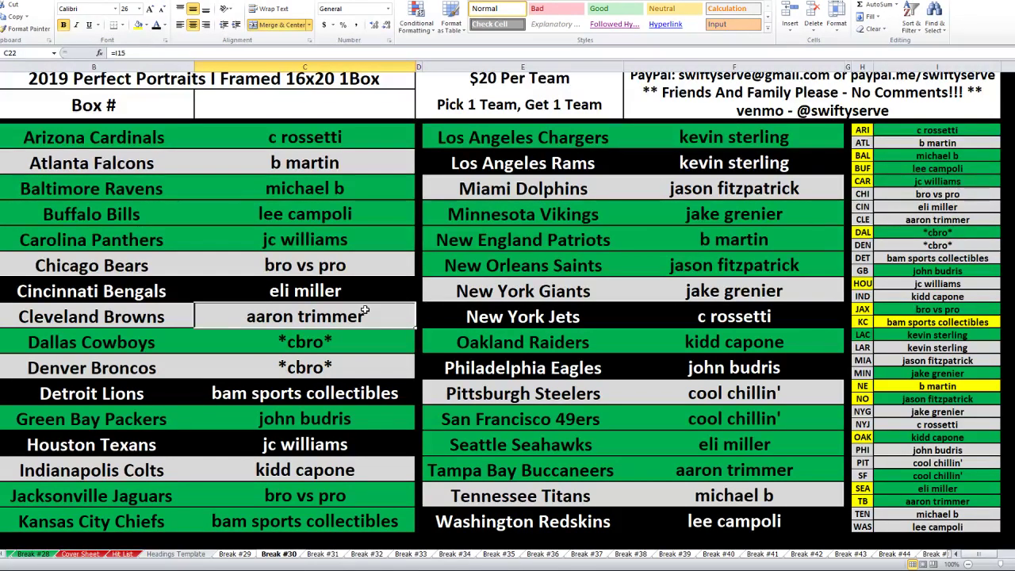
type("bam spo")
key("Return")
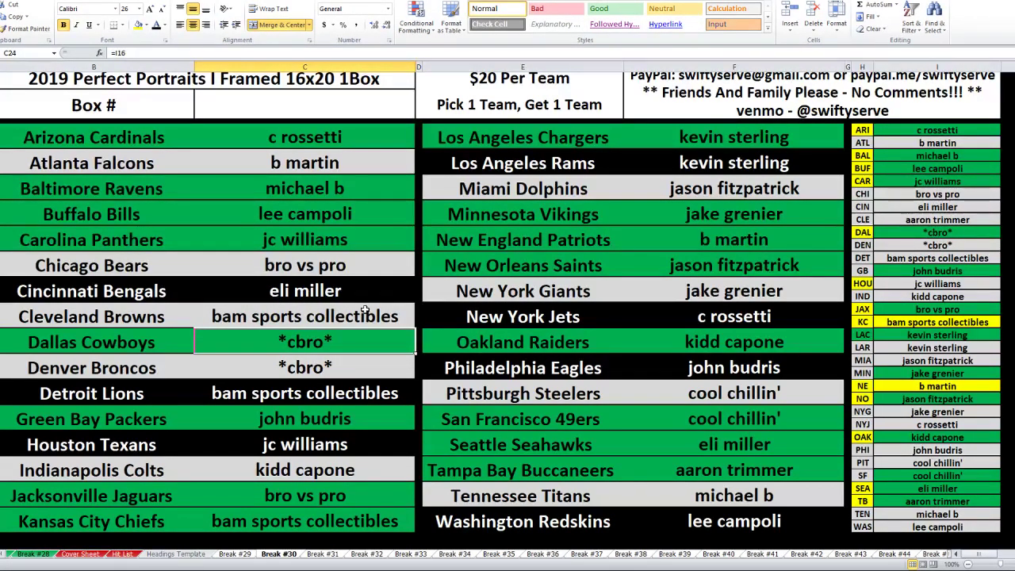
left_click(365, 310)
type("bam")
key("BackSpace")
key("BackSpace")
key("BackSpace")
key("BackSpace")
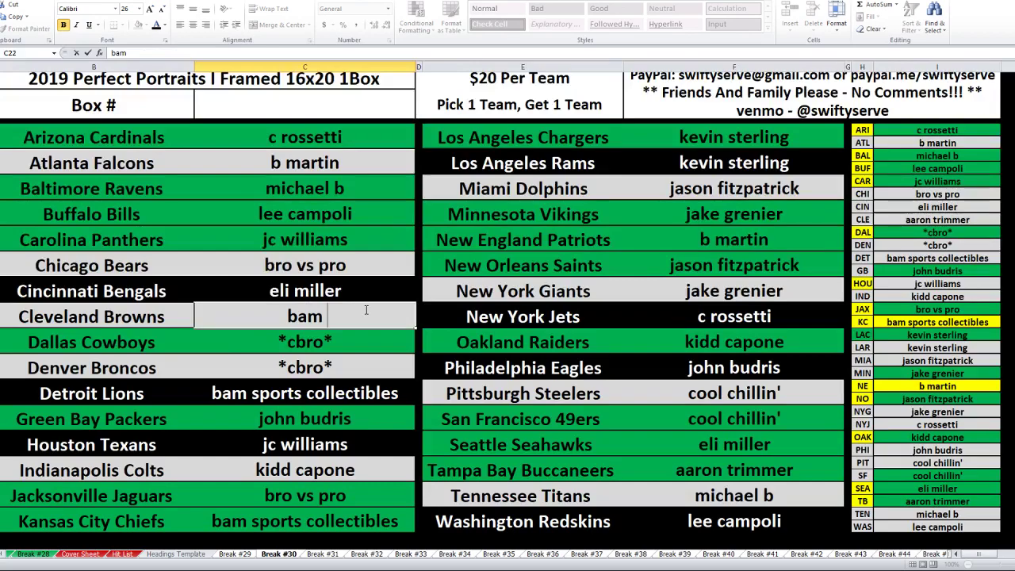
type("BAM SPOR")
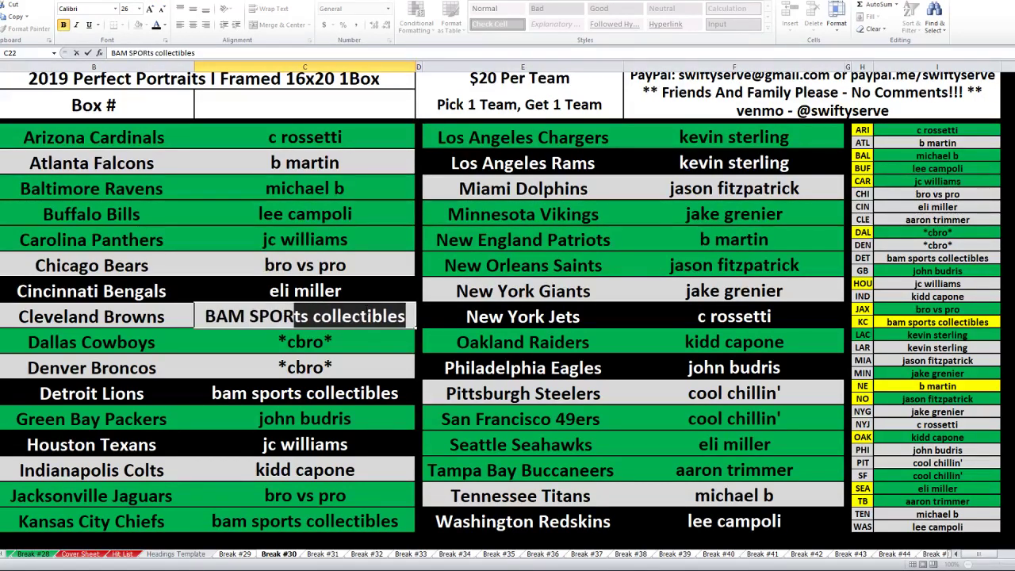
type("TS COLLECTIBLES")
key("Return")
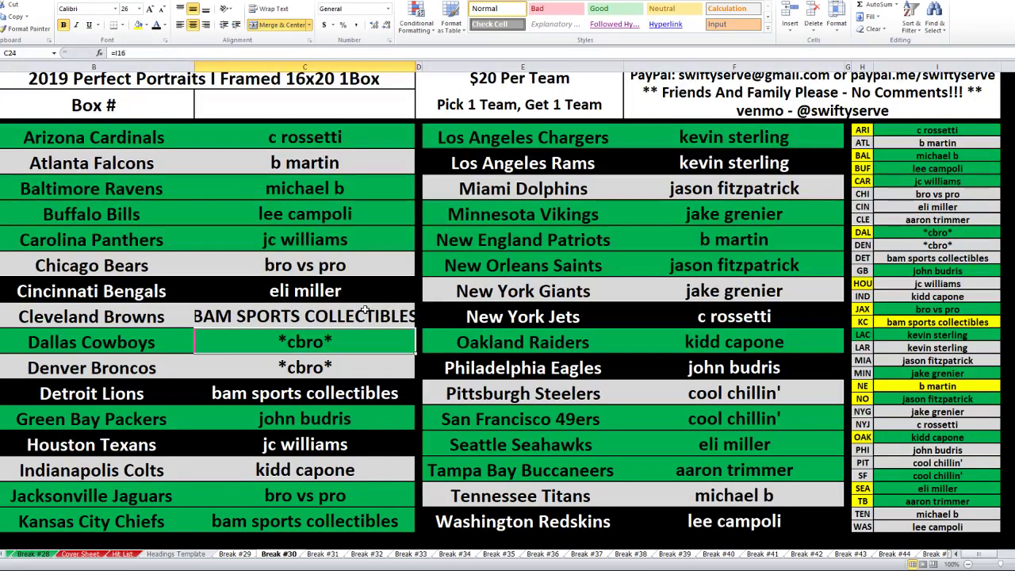
left_click(361, 315)
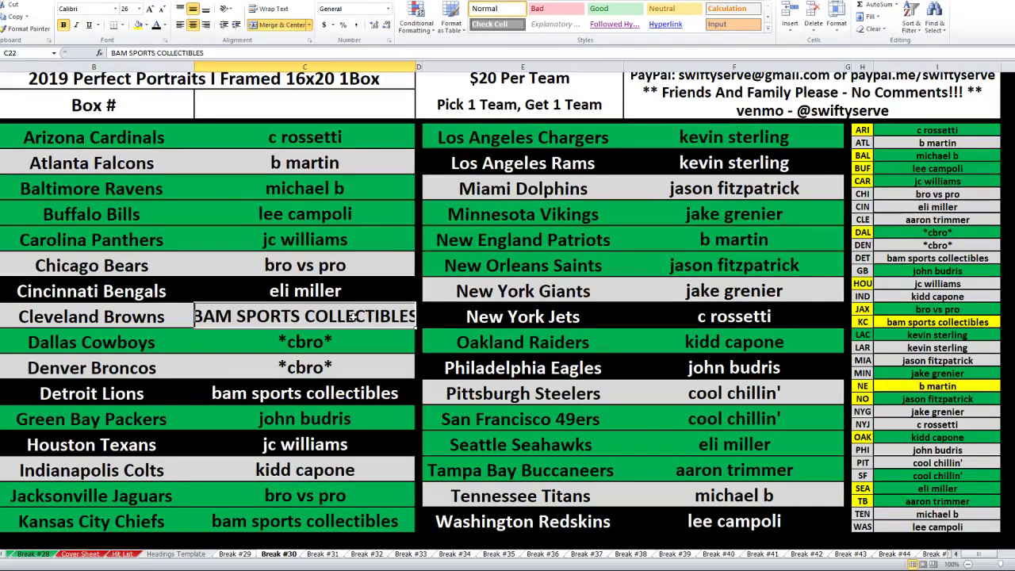
left_click(161, 9)
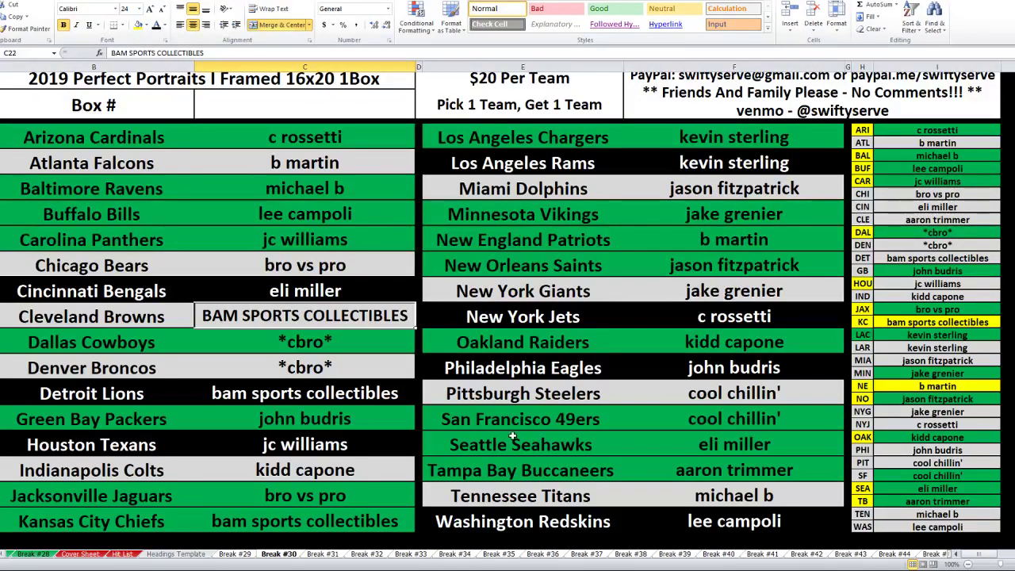
Fill the Pittsburgh and Cleveland rows green and recolor the yellow NE side-list entry green.
left_click_drag(569, 398, 702, 391)
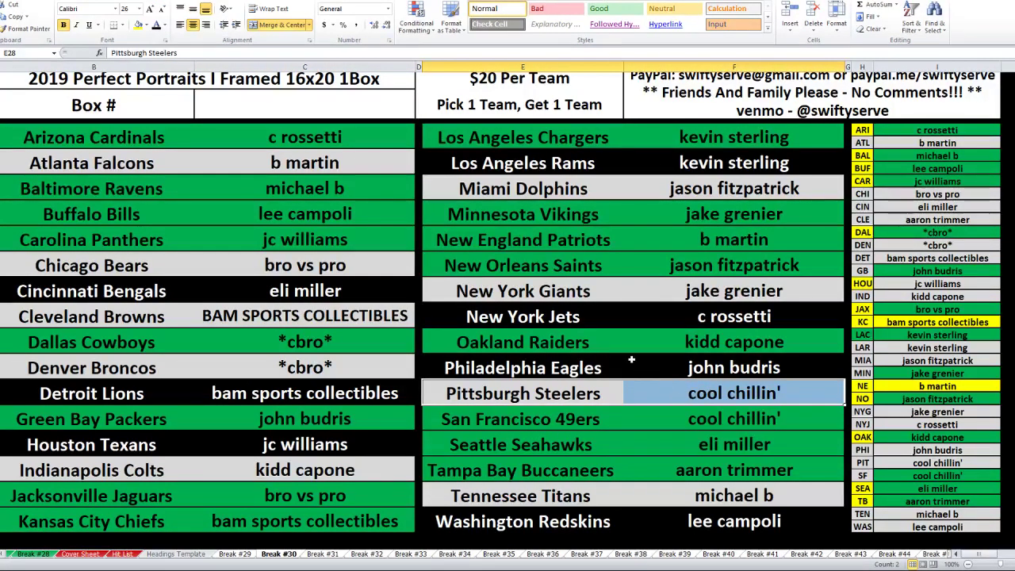
left_click_drag(157, 311, 270, 313)
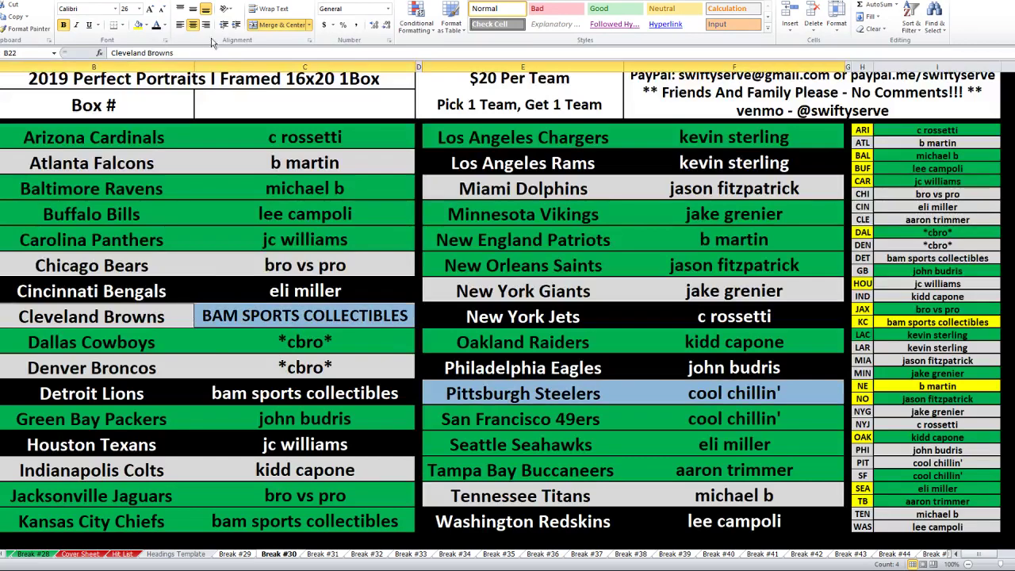
left_click(144, 25)
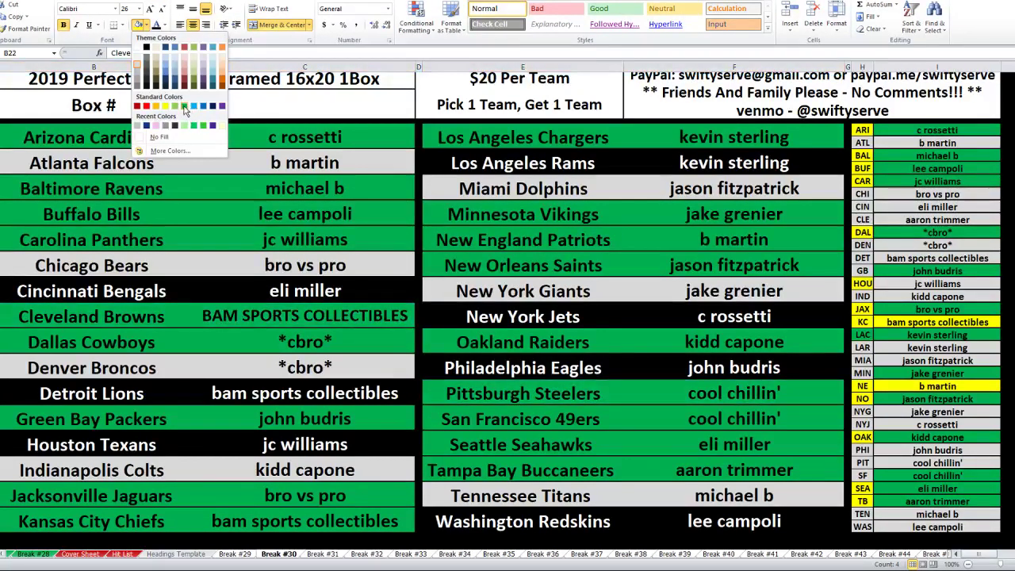
left_click(183, 108)
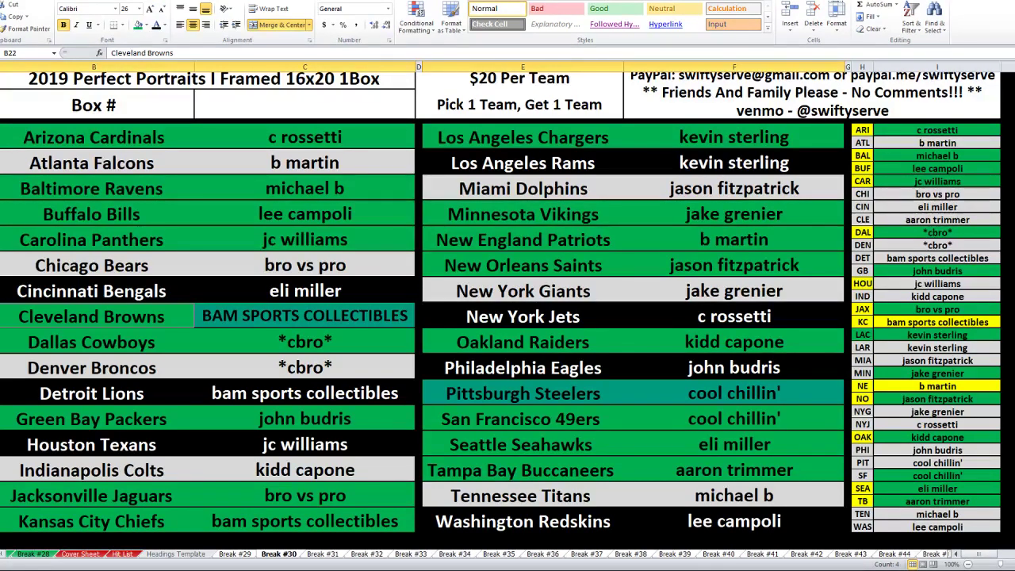
left_click(884, 386)
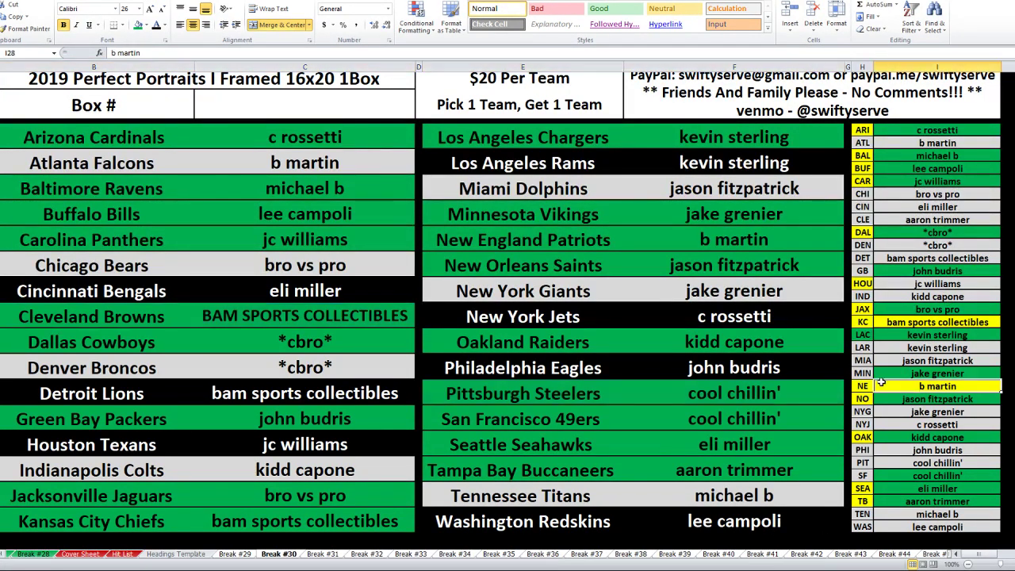
left_click(138, 24)
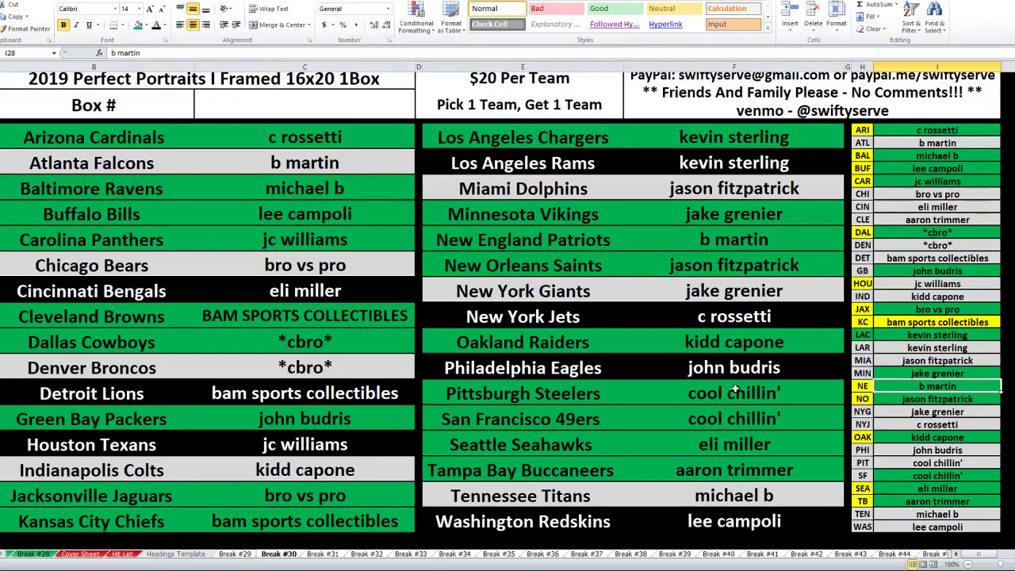
Apply the green fill to the Chicago Bears row and the Houston Texans row.
left_click_drag(159, 265, 279, 265)
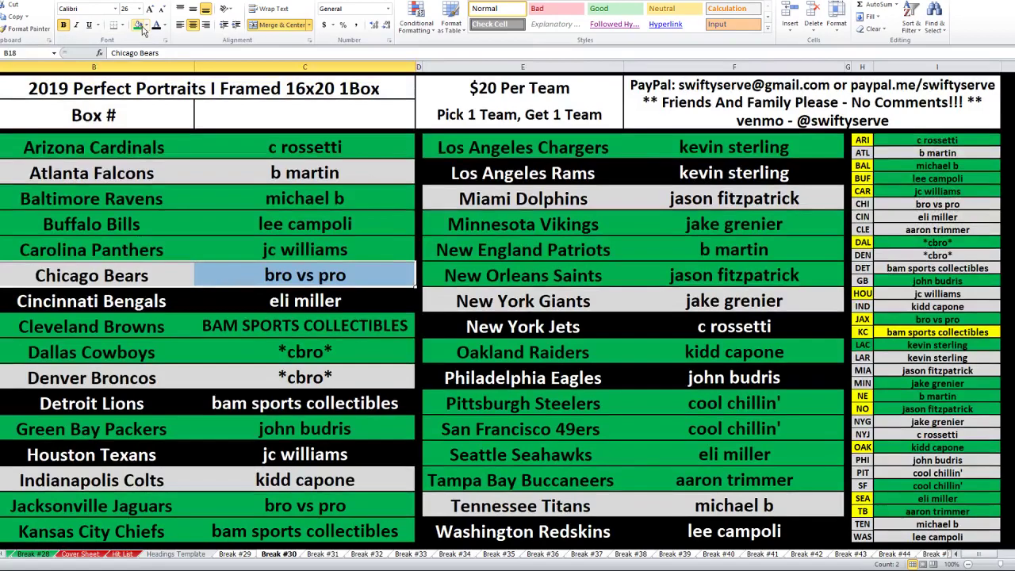
left_click(142, 26)
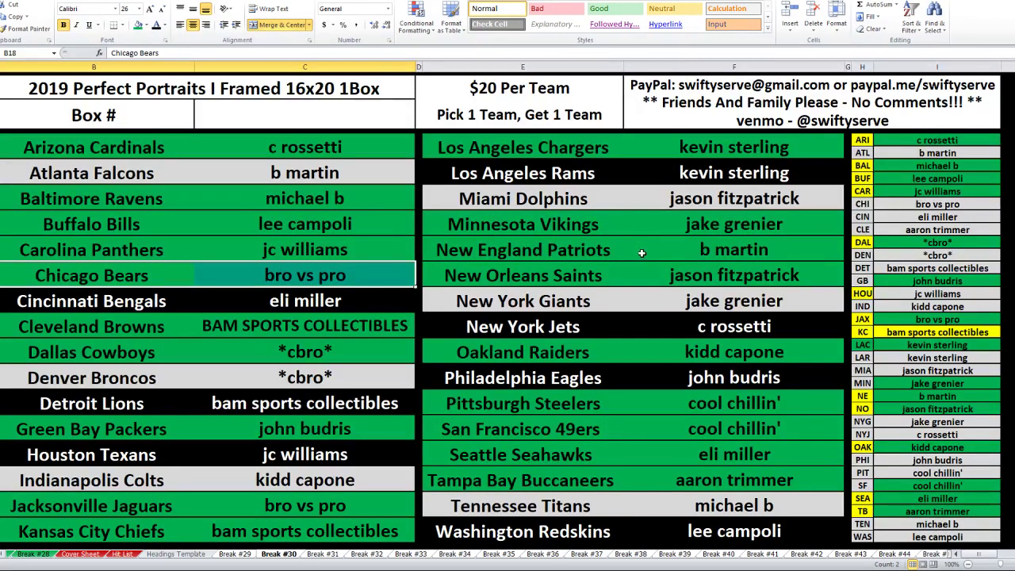
left_click(178, 464)
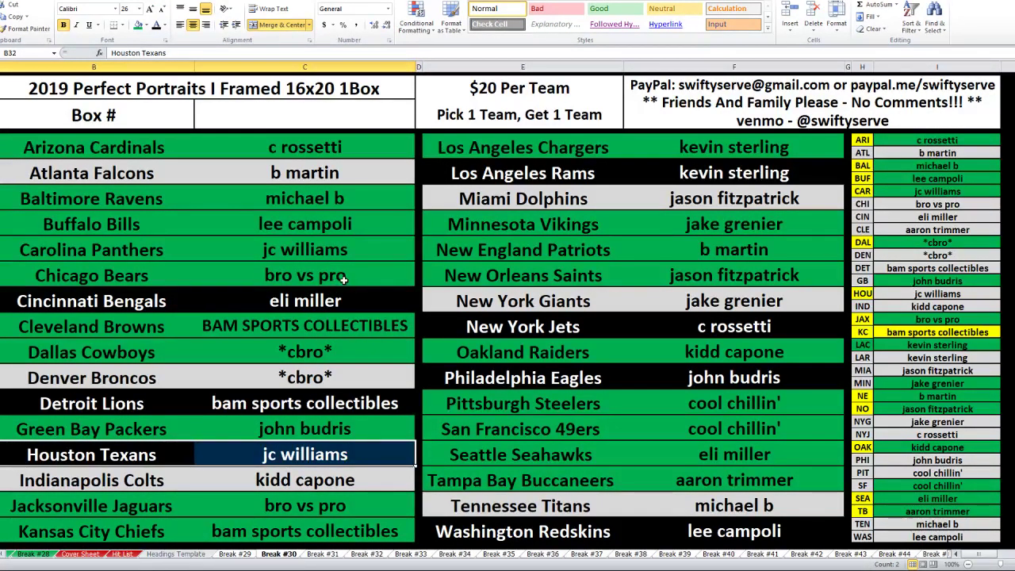
left_click(138, 24)
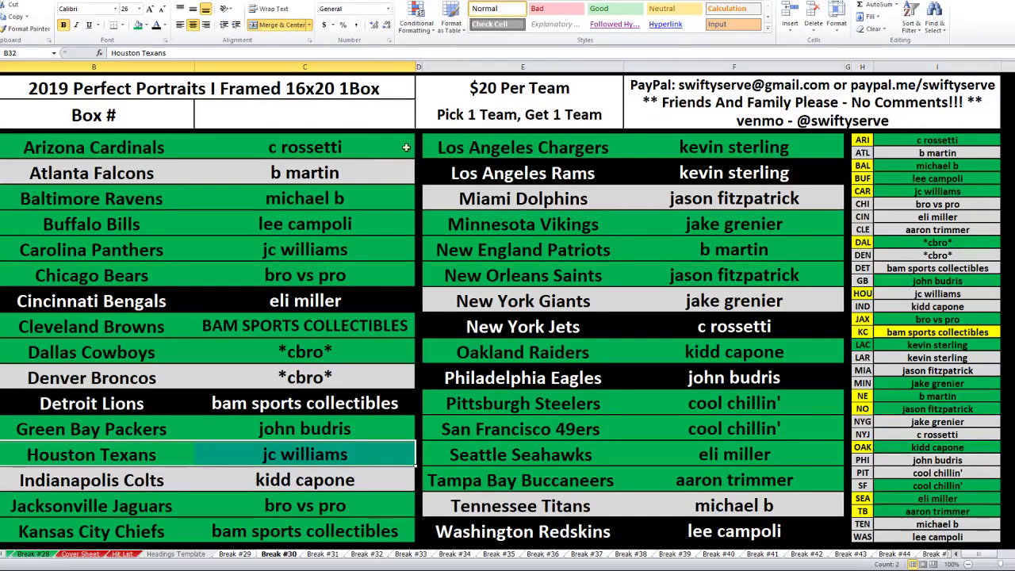
Shade the Philadelphia Eagles row green with black text.
left_click_drag(591, 365, 680, 372)
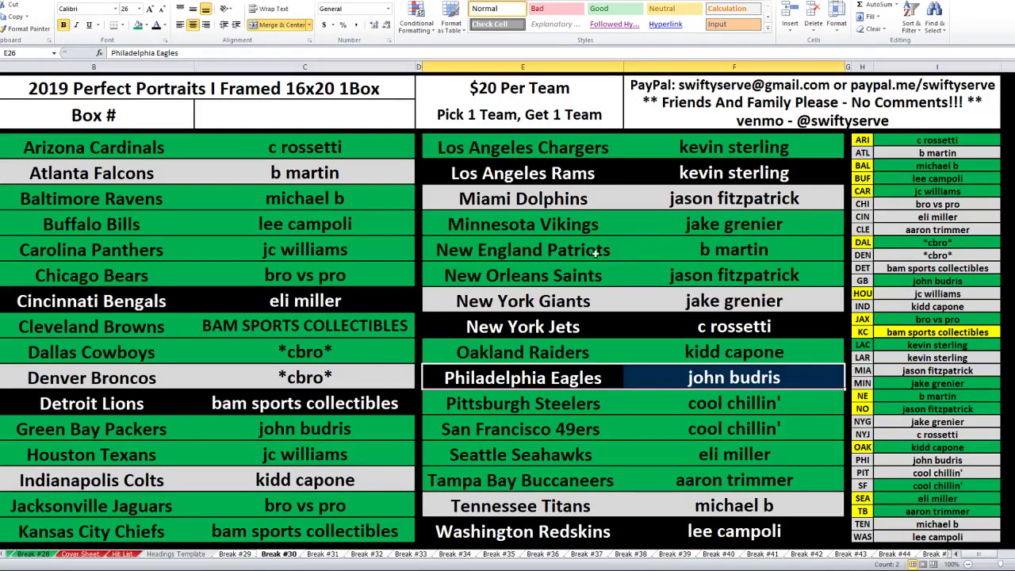
left_click(137, 24)
left_click(156, 26)
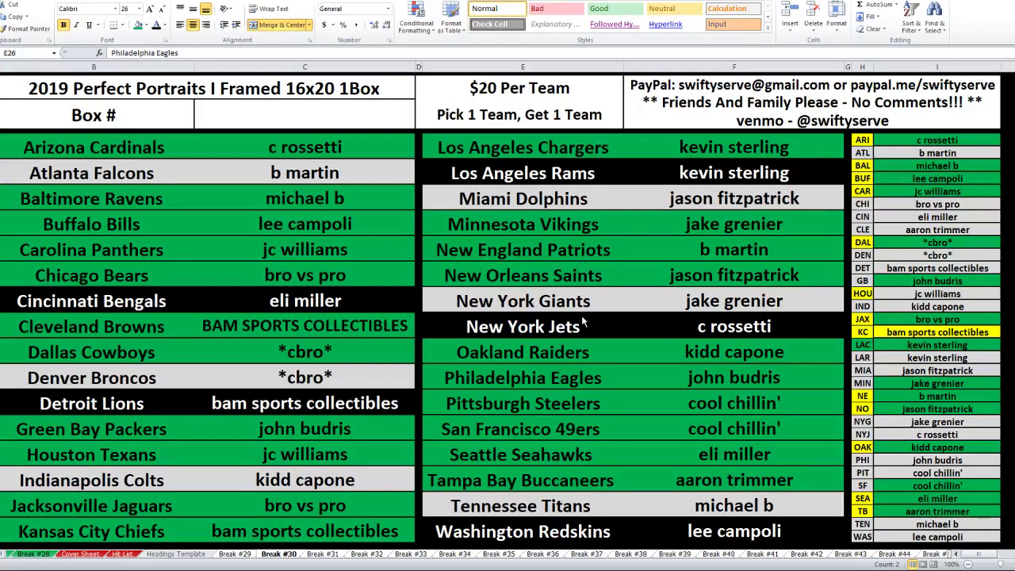
Shade the New York Jets row green and select the team rows of both tables.
left_click_drag(582, 326, 645, 331)
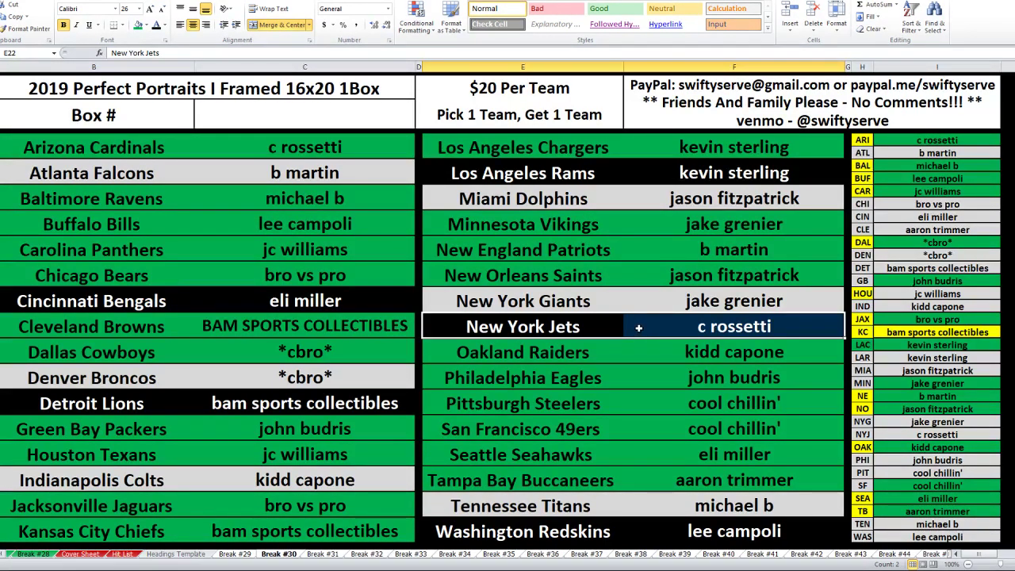
left_click(138, 25)
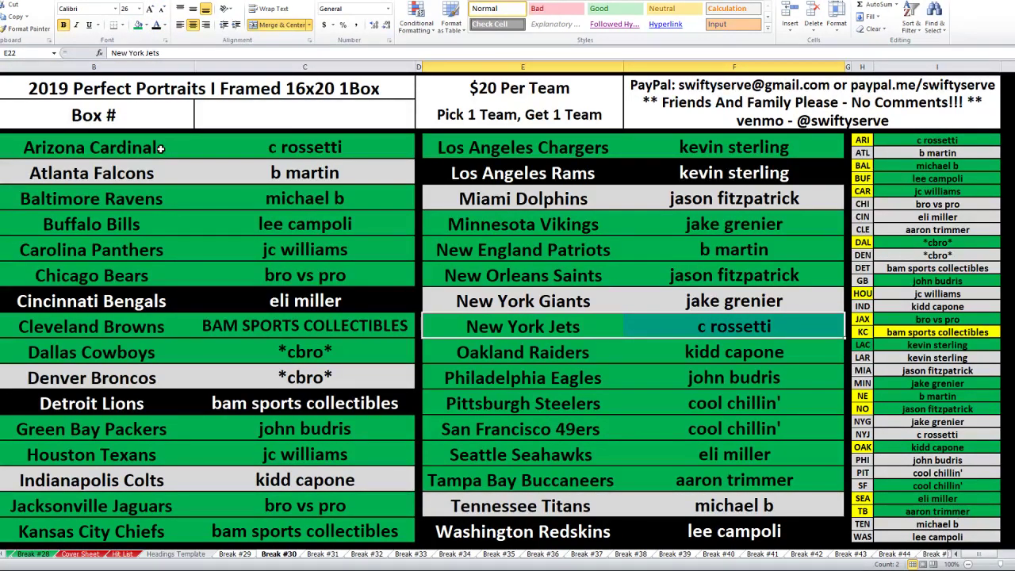
mouse_move(160, 148)
left_mouse_down()
mouse_move(242, 170)
mouse_move(293, 527)
left_mouse_up()
mouse_move(580, 143)
left_mouse_down("ctrl")
mouse_move(726, 225)
mouse_move(730, 529)
left_mouse_up("ctrl")
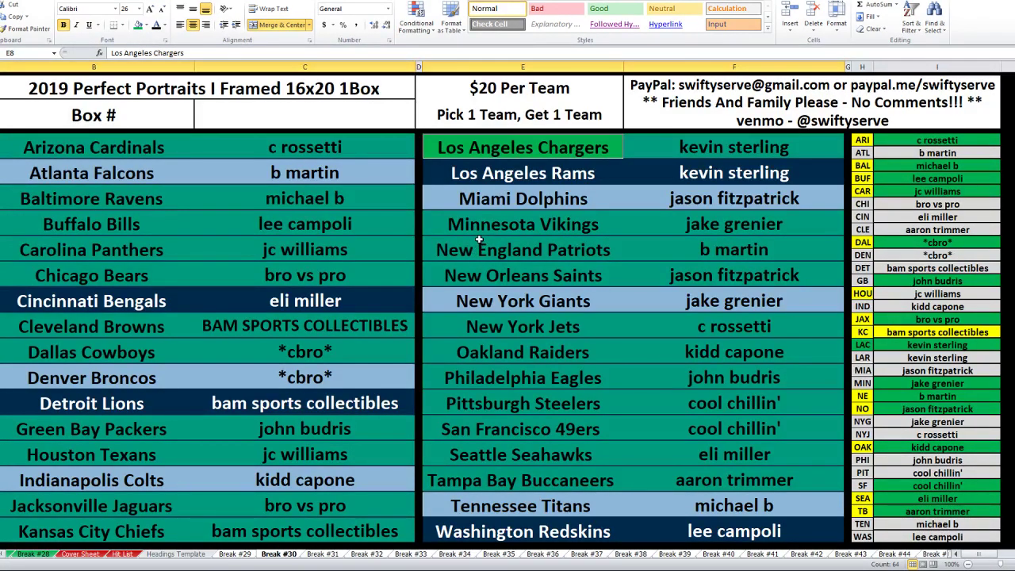
Enter the Cincinnati Bengals buyer in capitals as *CBRO*.
left_click(440, 282)
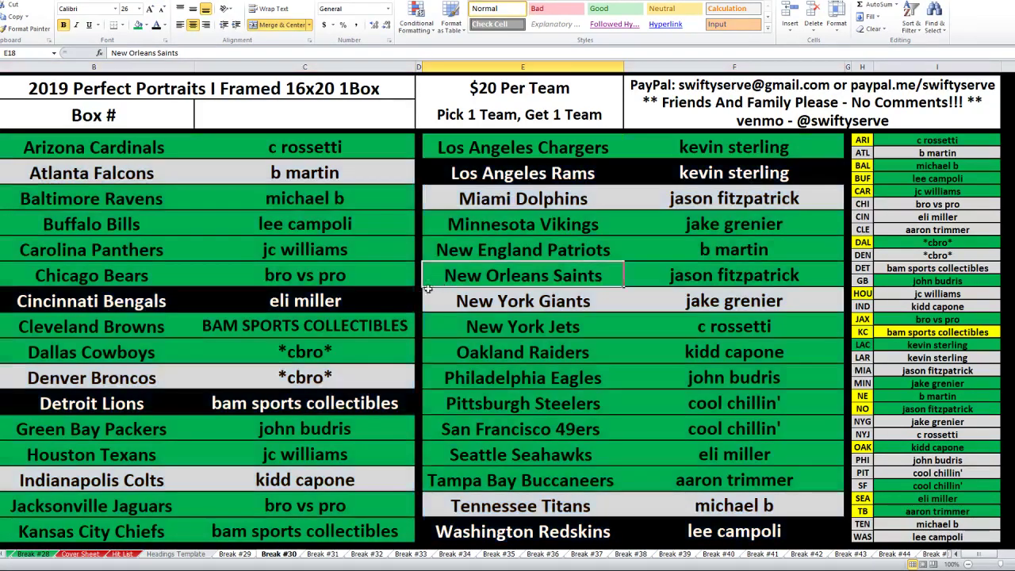
left_click(309, 309)
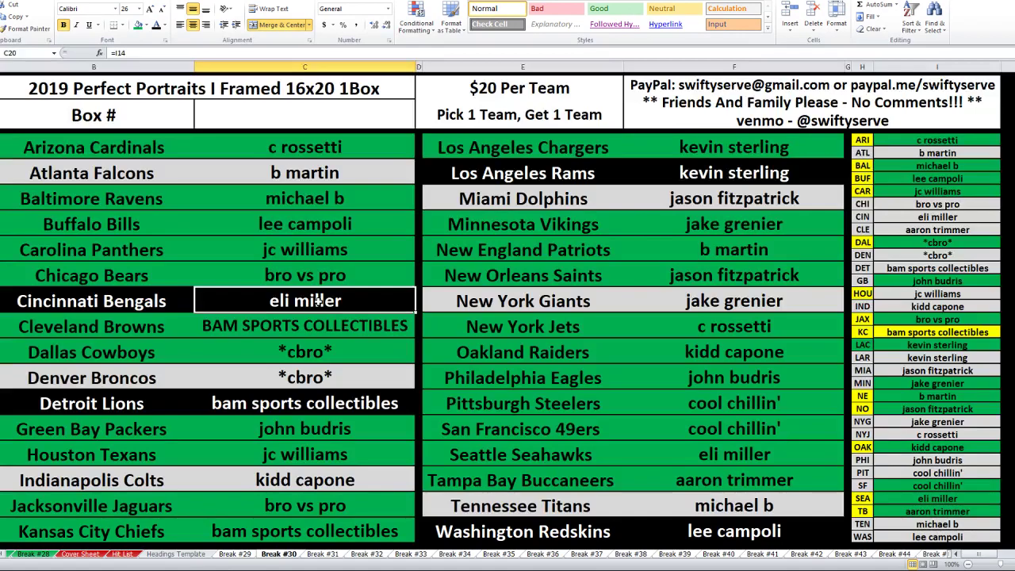
type("*")
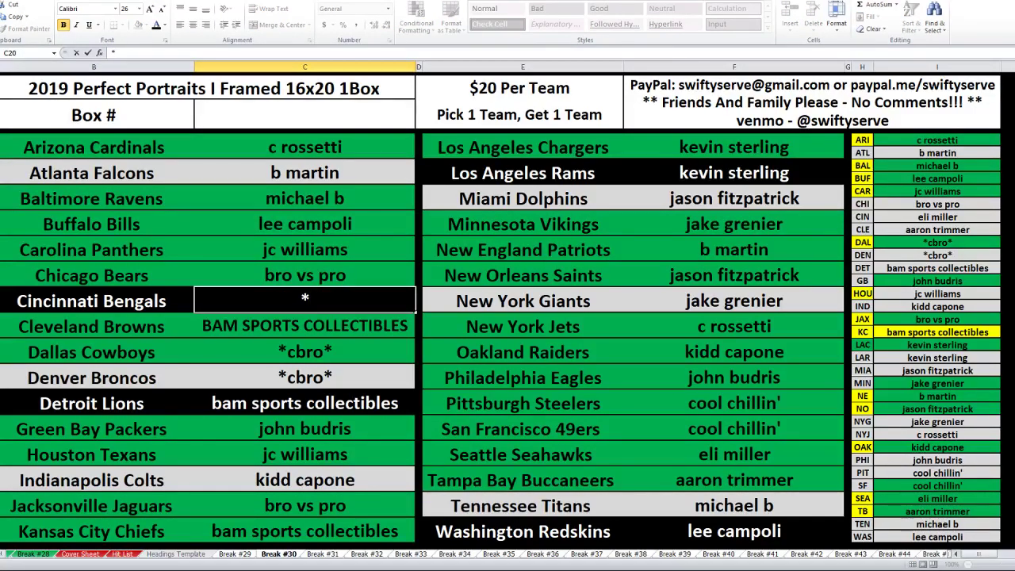
type("c")
key("BackSpace")
key("BackSpace")
type("CBRO")
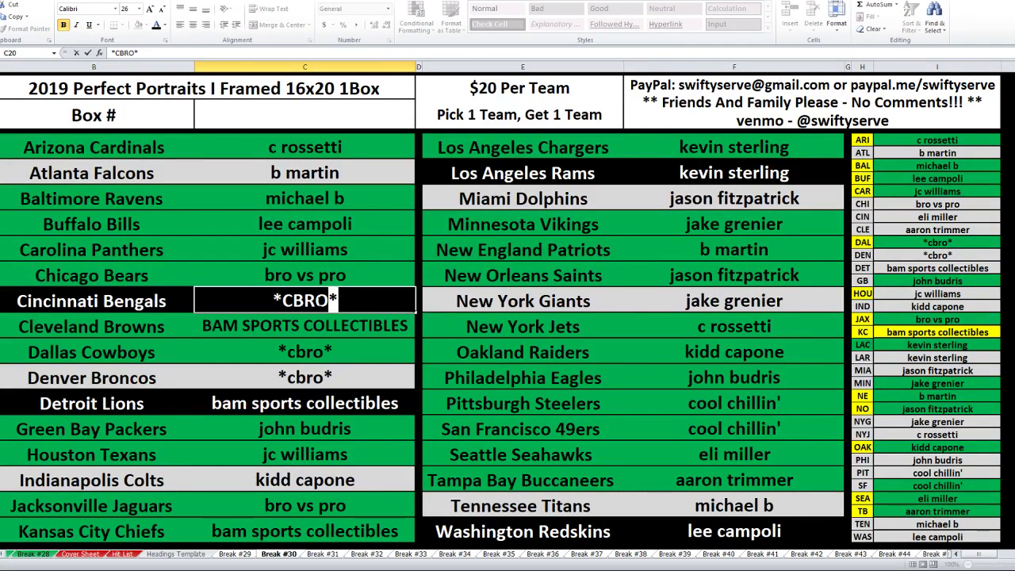
key("Return")
key("Return")
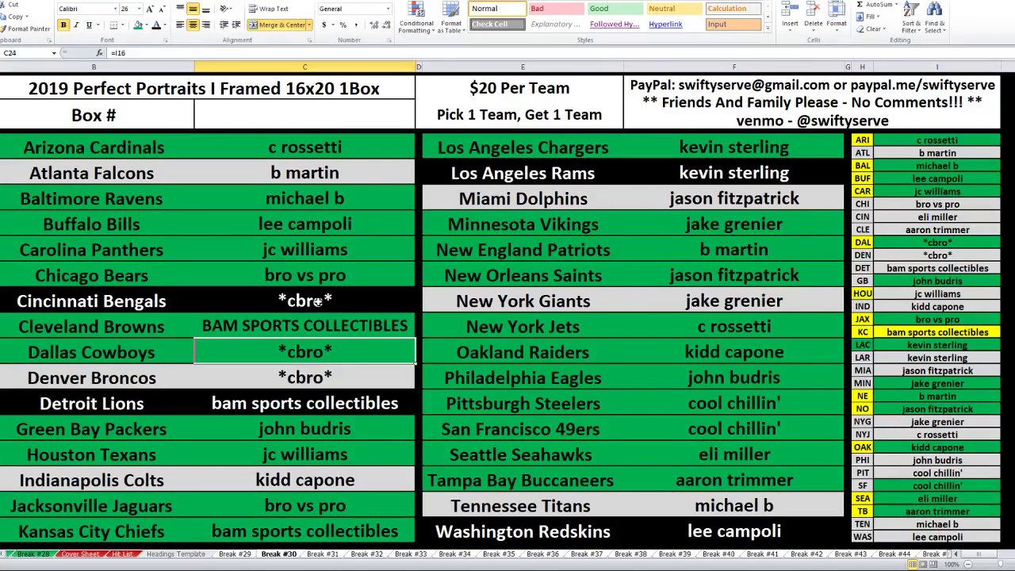
left_click(317, 301)
type("*")
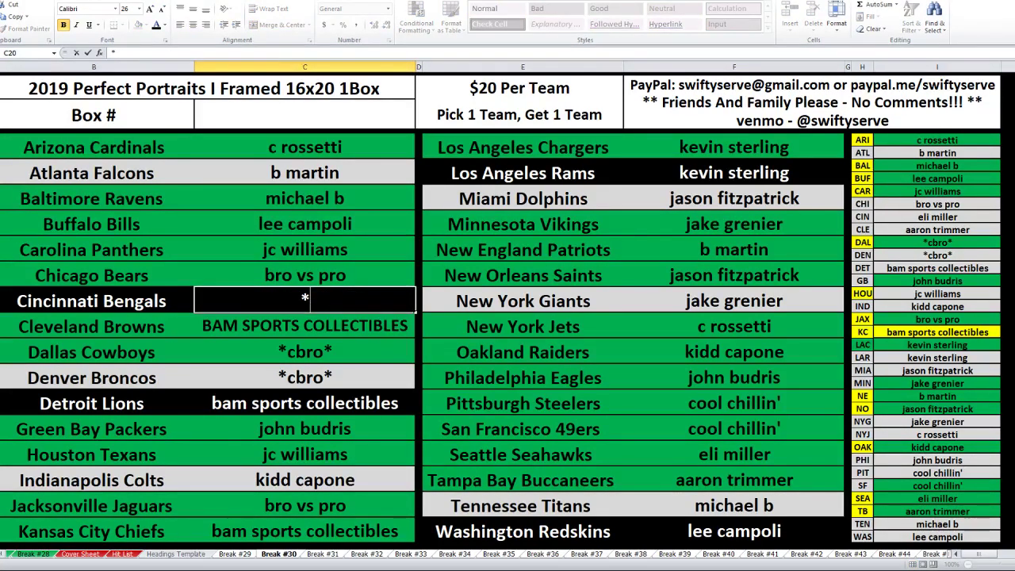
type("CBRO*")
key("Return")
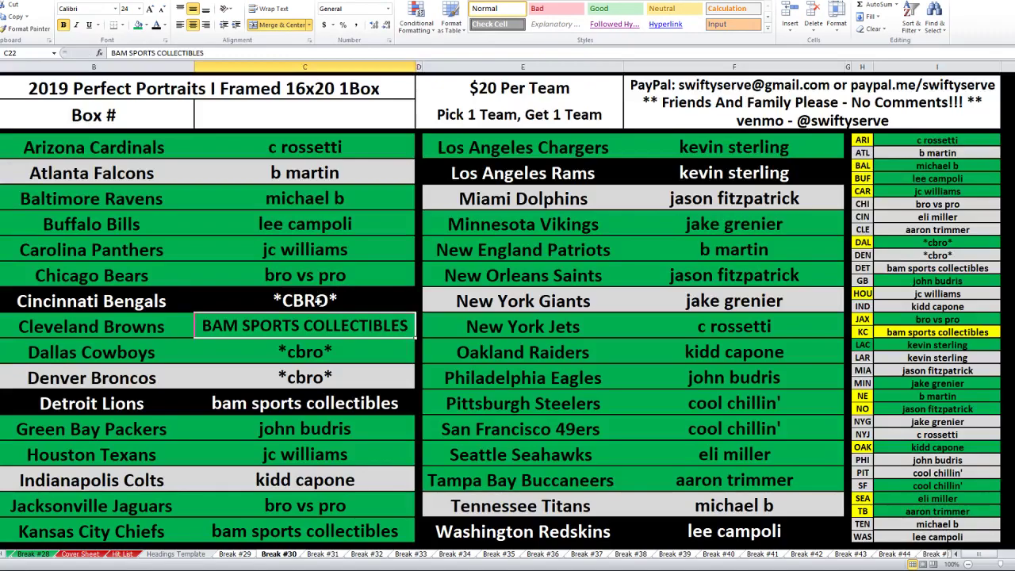
Enter the Denver Broncos buyer's name in capitals.
key("Down")
key("Down")
key("Down")
key("Up")
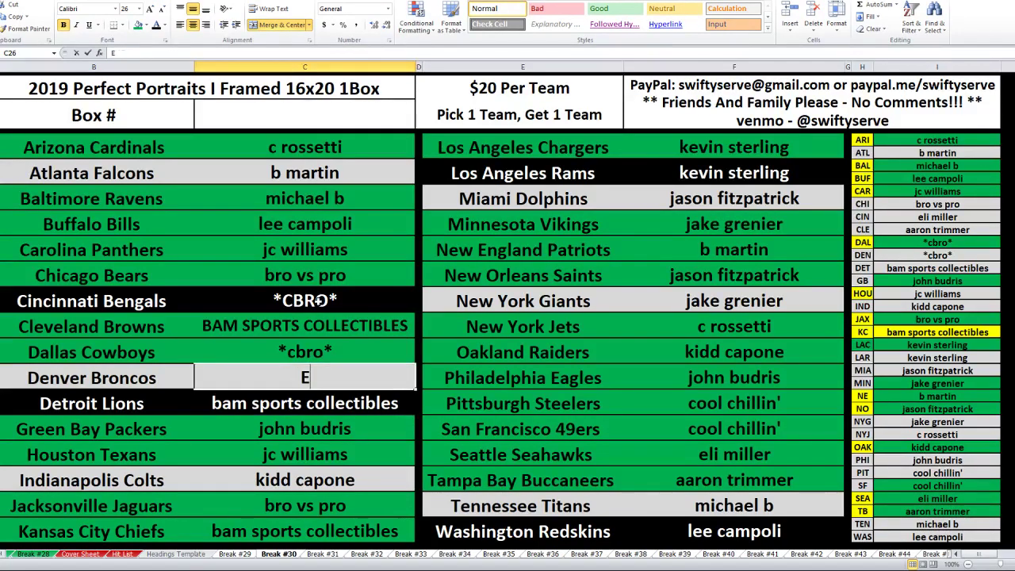
key("Return")
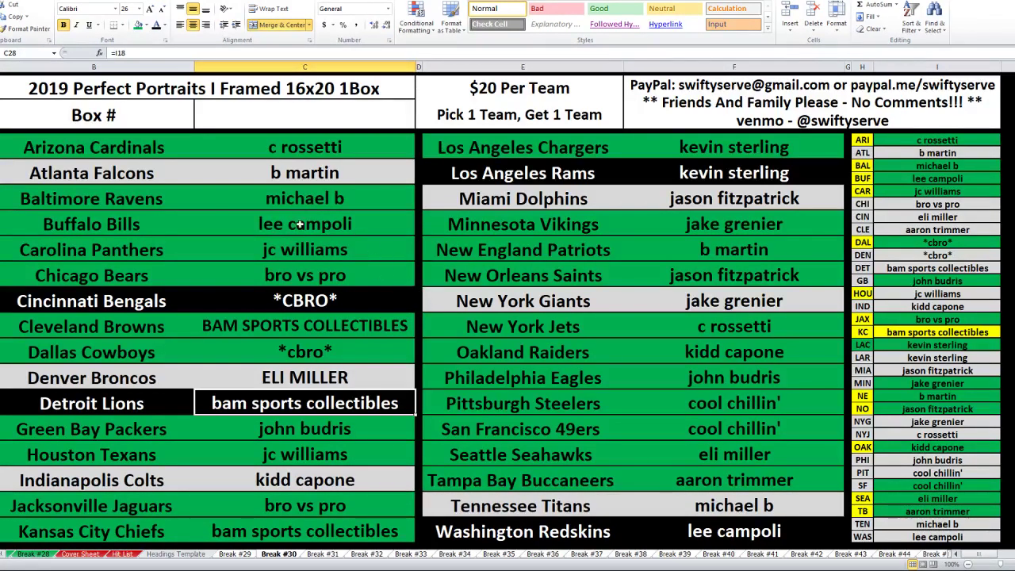
Fill all team rows in both tables green, and change the yellow KC side entry to green.
left_click_drag(147, 155, 282, 525)
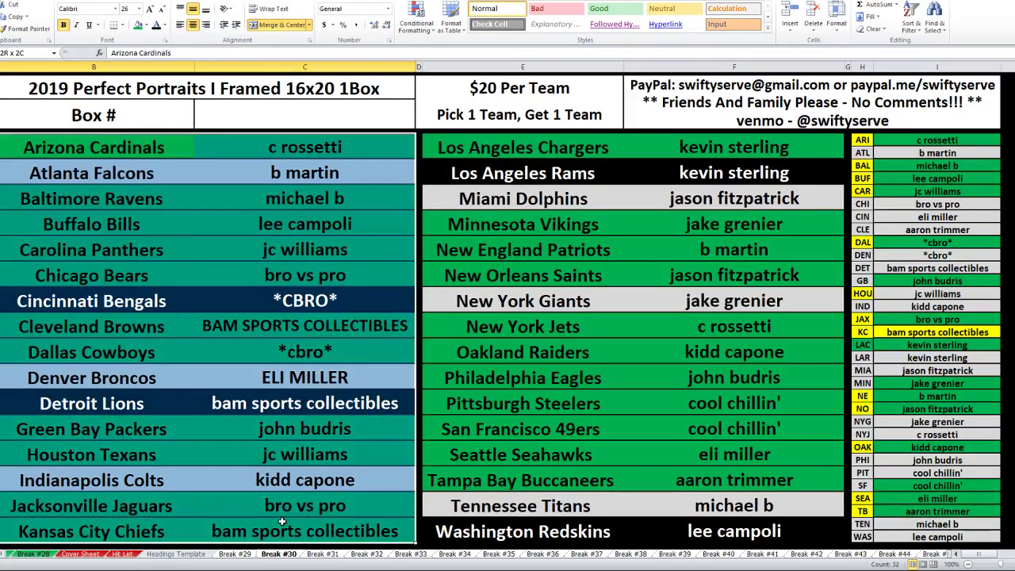
mouse_move(556, 147)
left_mouse_down()
mouse_move(698, 333)
mouse_move(716, 520)
left_mouse_up()
left_click(139, 25)
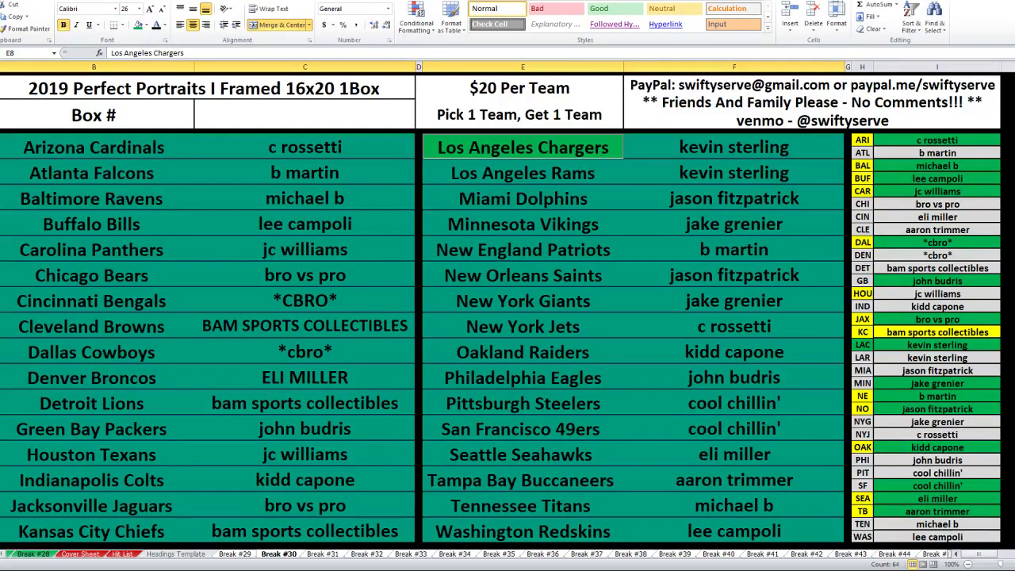
left_click(906, 332)
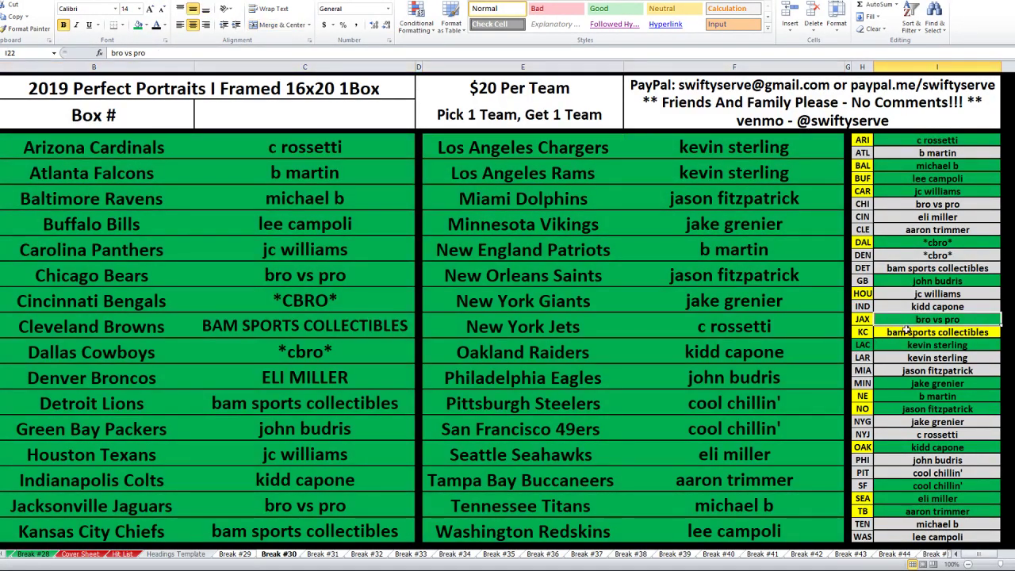
left_click(140, 26)
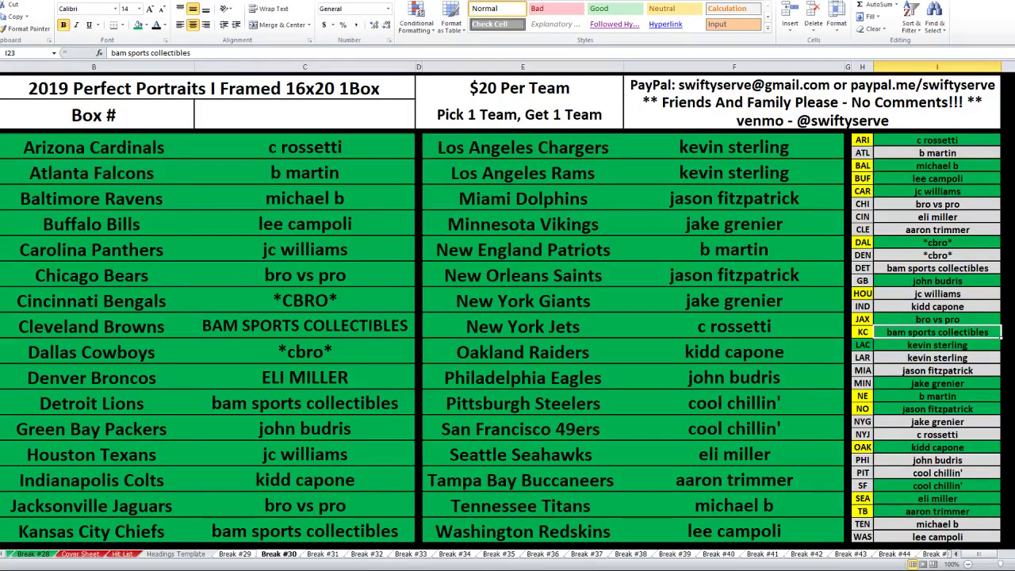
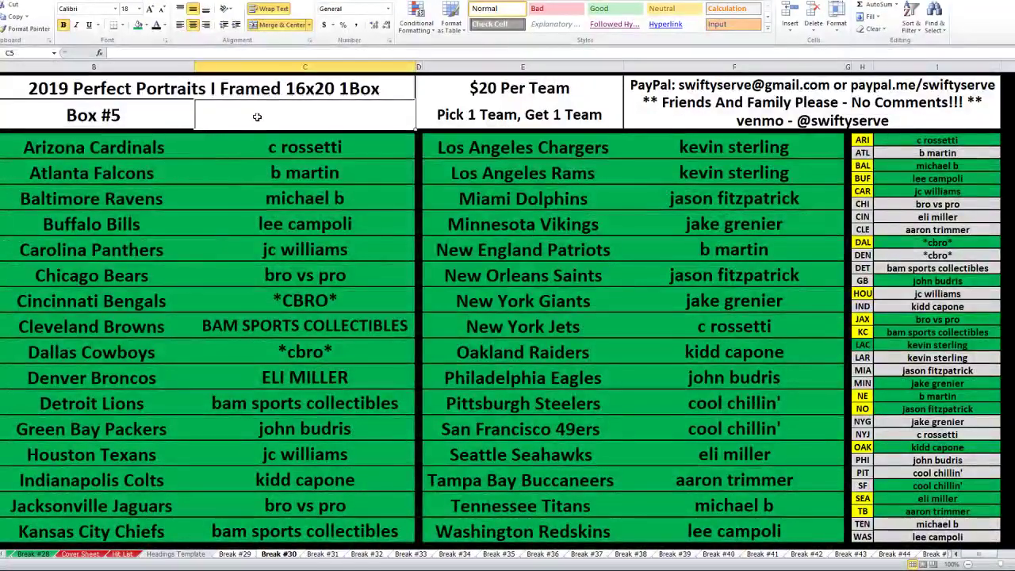
Note 'Brett Favre - Green Bay Packers' in C5 beside Box #5.
type("Brett F")
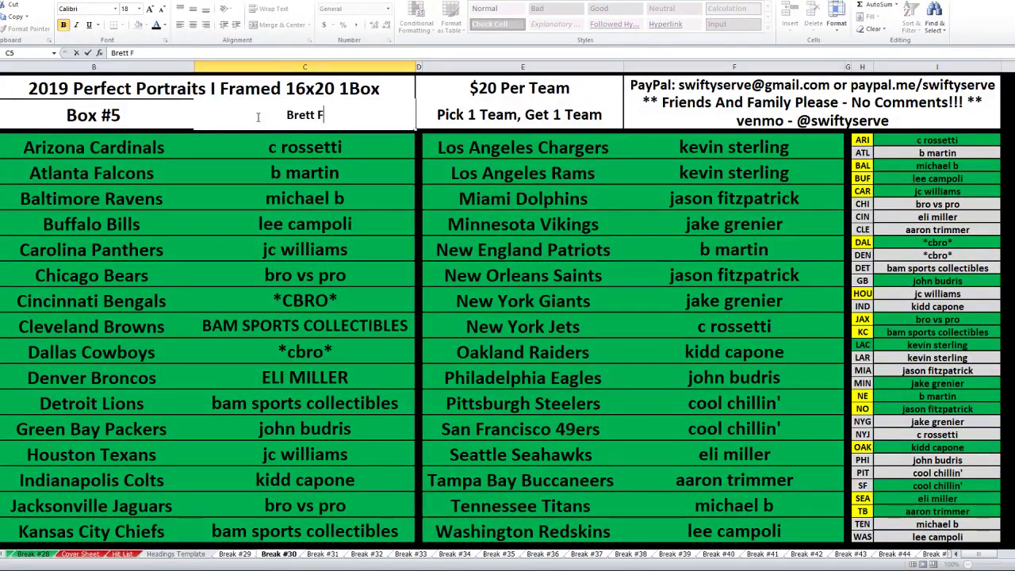
type("avre - Gi")
key("BackSpace")
key("BackSpace")
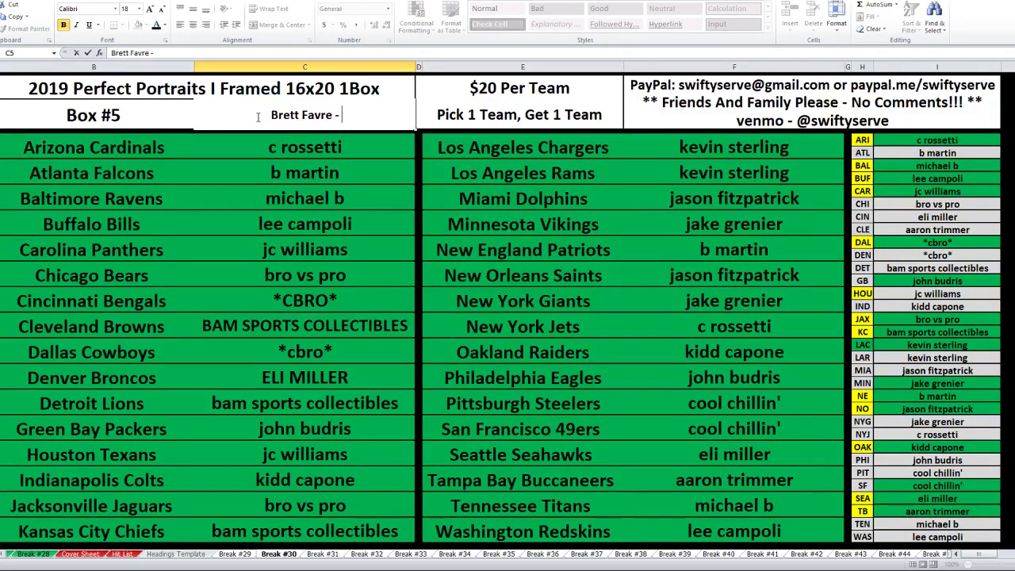
type("Green Bay Packers")
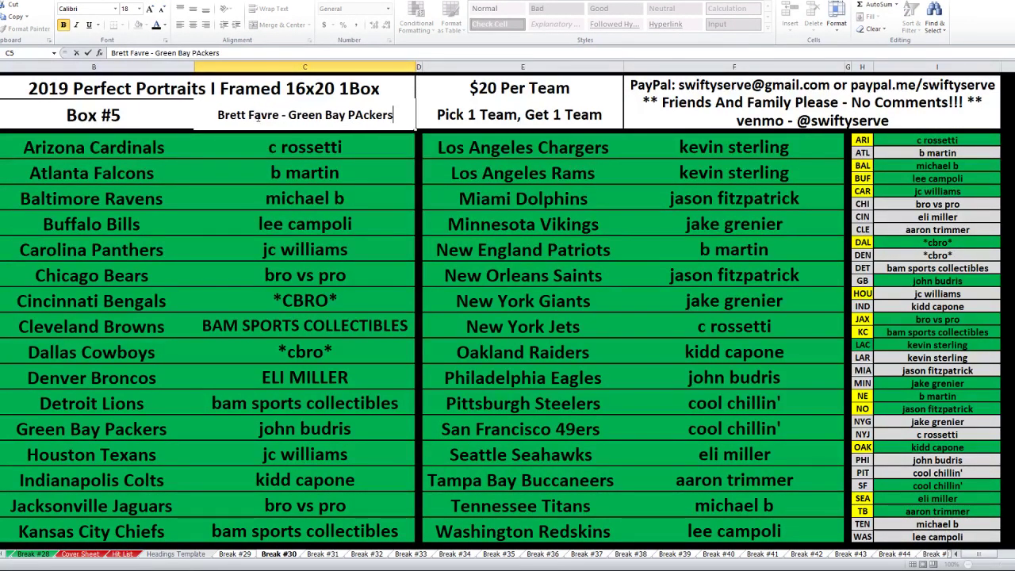
key("Return")
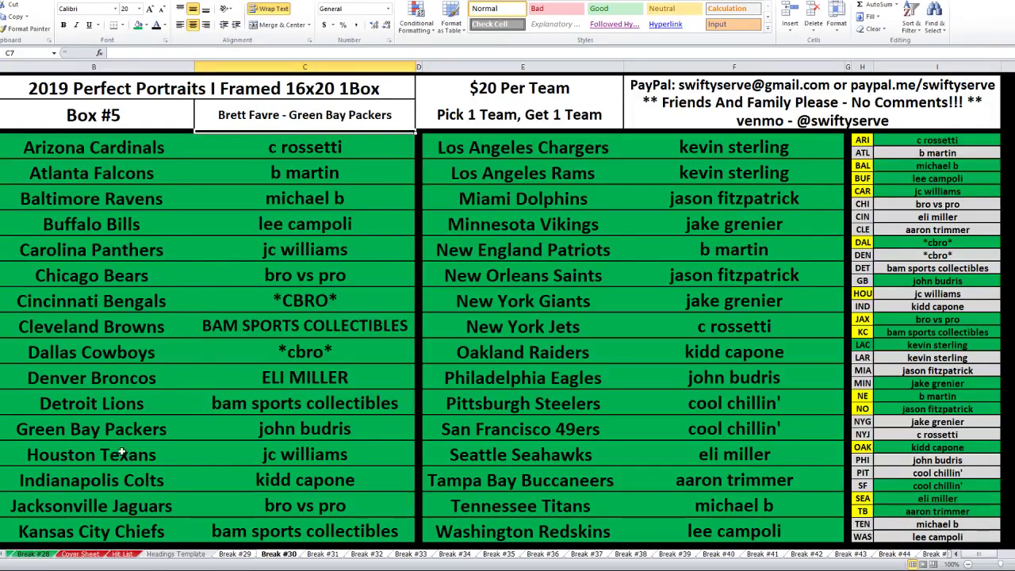
Shade the Green Bay Packers row and its buyer (B30:C30) yellow.
left_click_drag(131, 432, 238, 429)
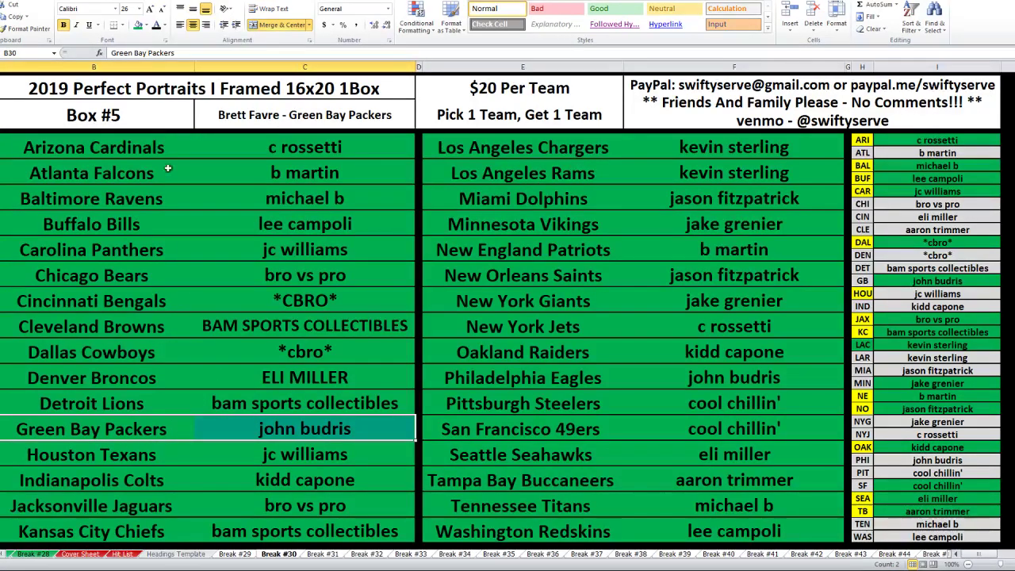
left_click(144, 26)
left_click(167, 107)
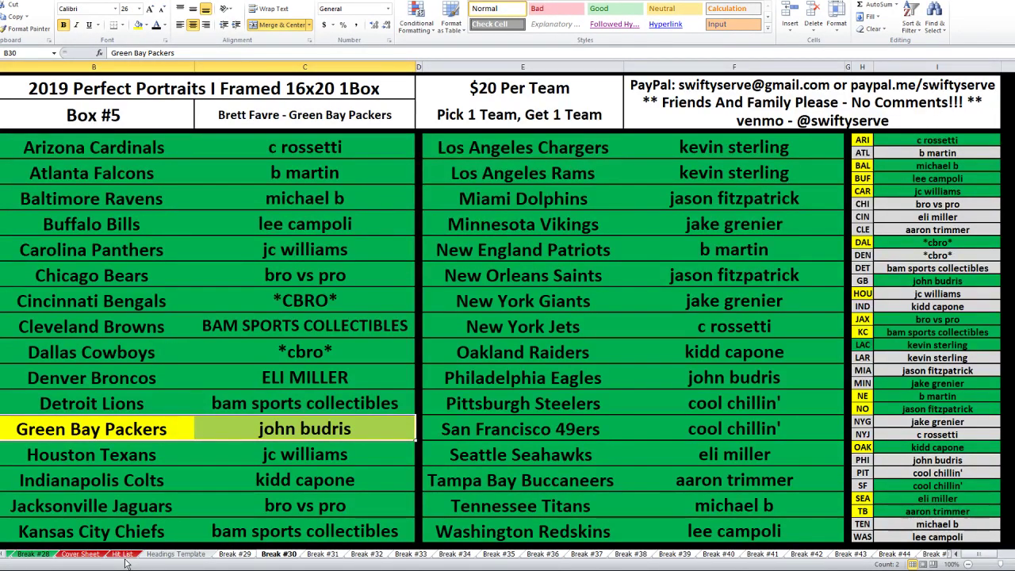
left_click(123, 554)
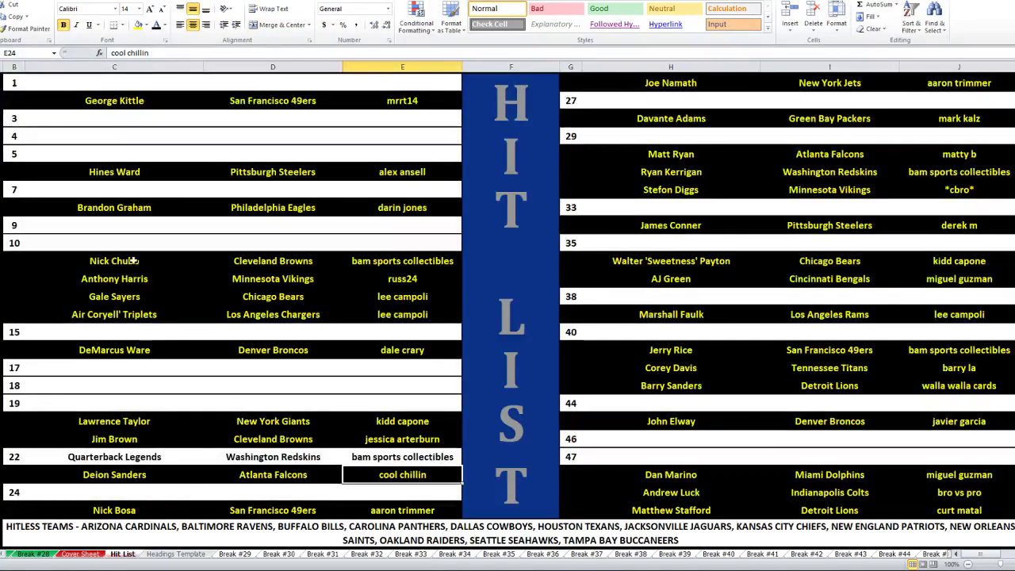
Enter hit 5 on the Hit List as Brett Favre, Green Bay Packers, plus the buyer's name.
left_click(113, 160)
type("B")
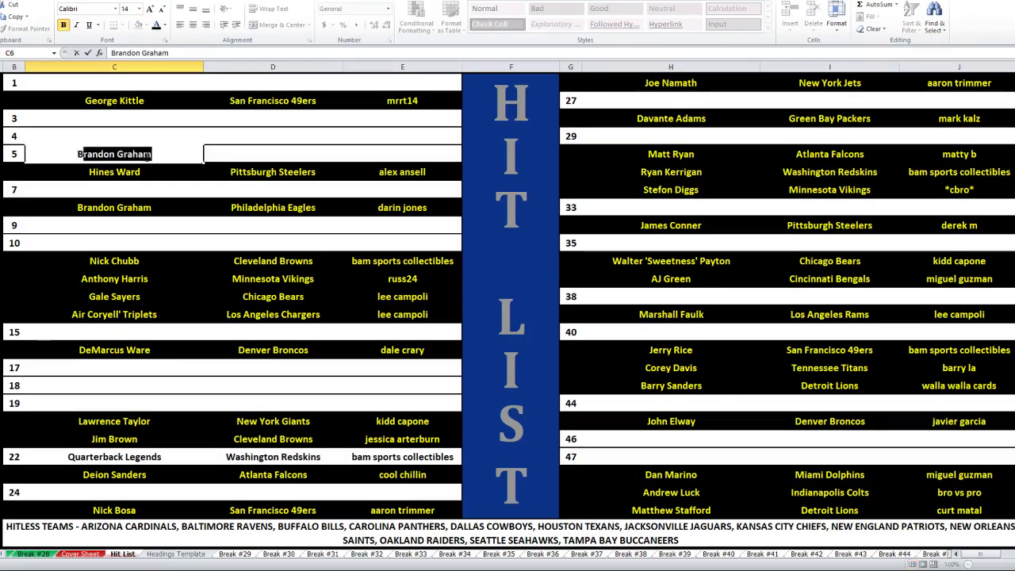
type("rett Favre")
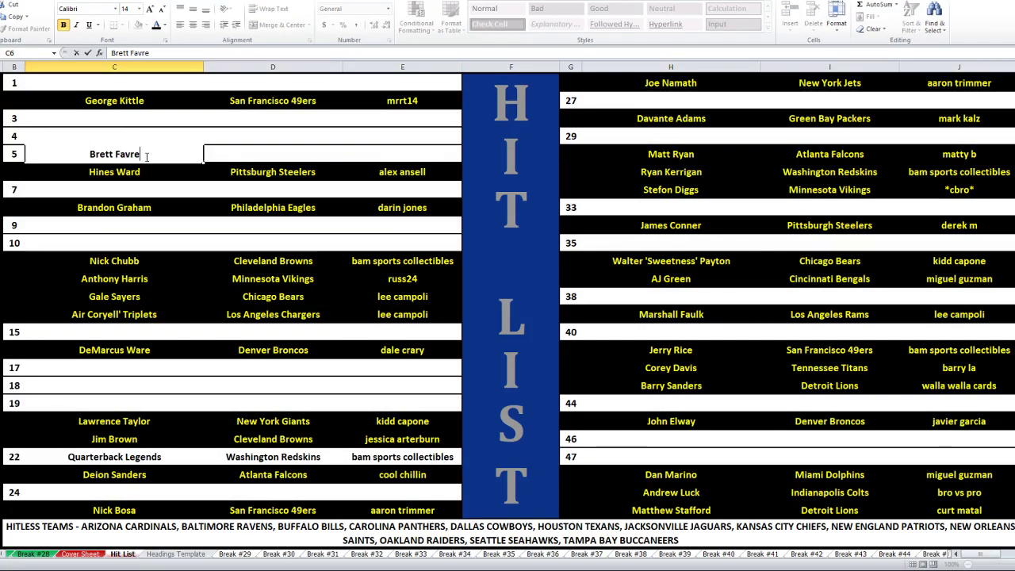
key("Tab")
type("Green B")
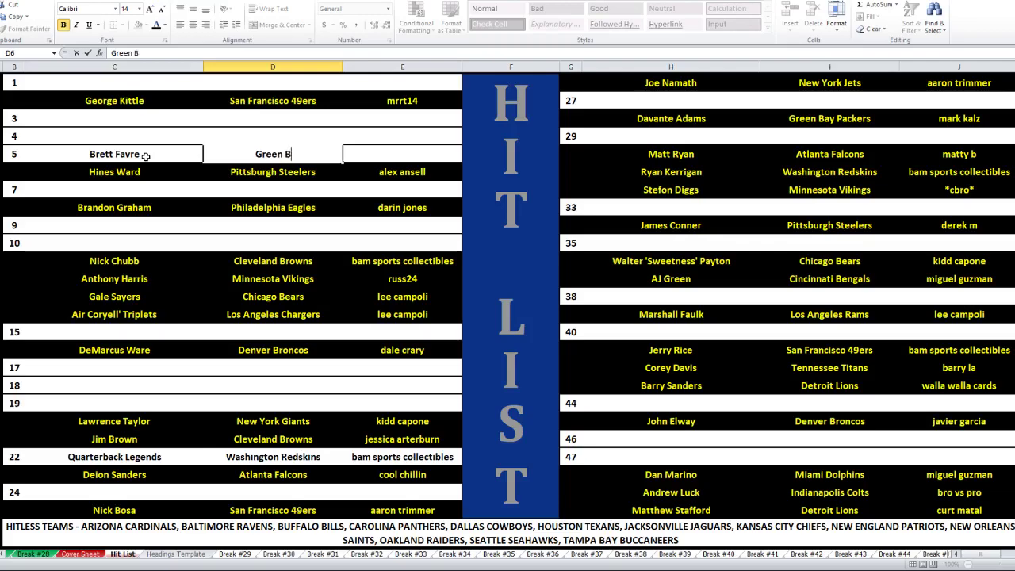
type("ay Packers")
key("Tab")
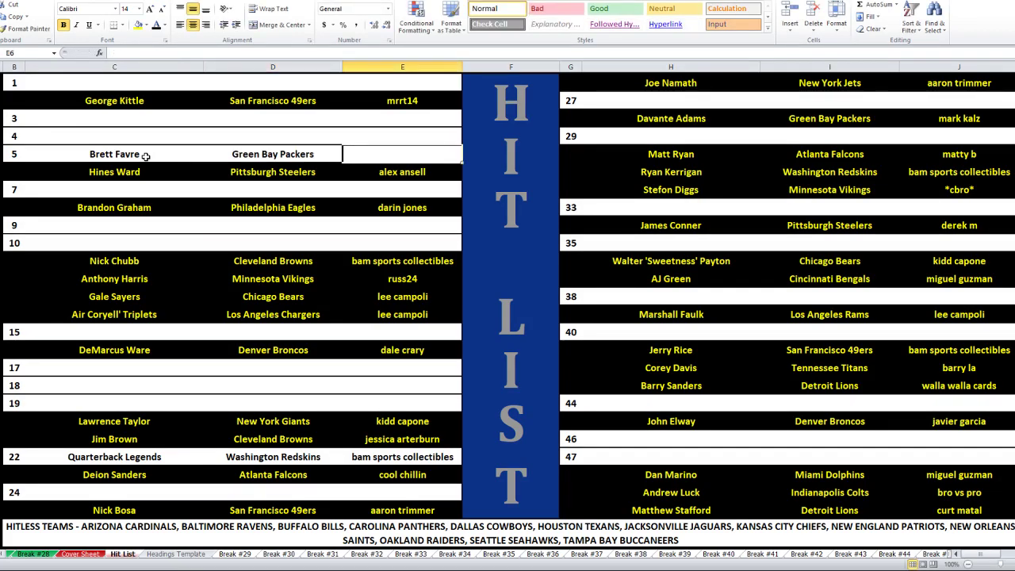
key("Down")
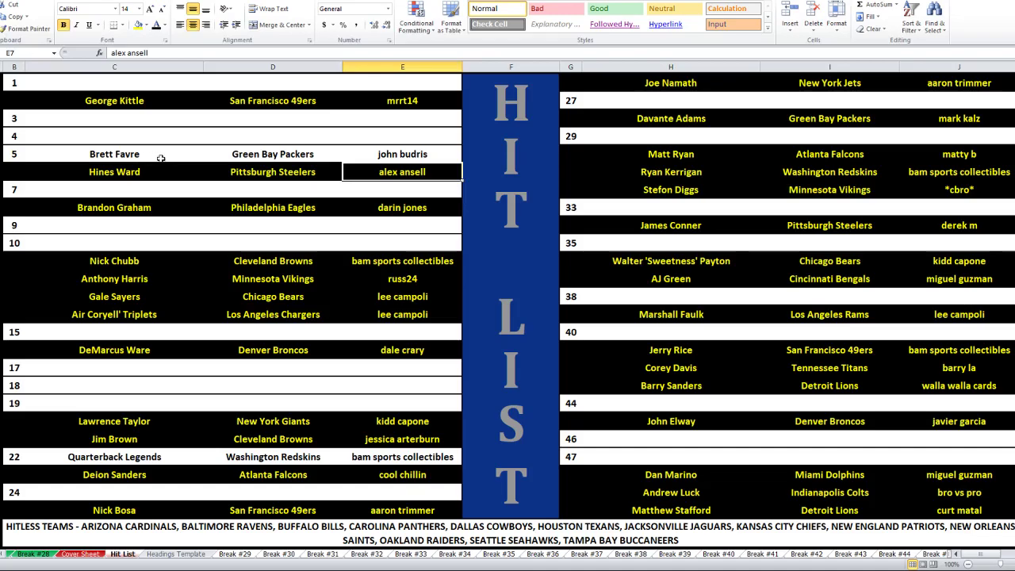
On the Break #31 sheet, remove the yellow fill from the LAC team cell.
left_click(323, 554)
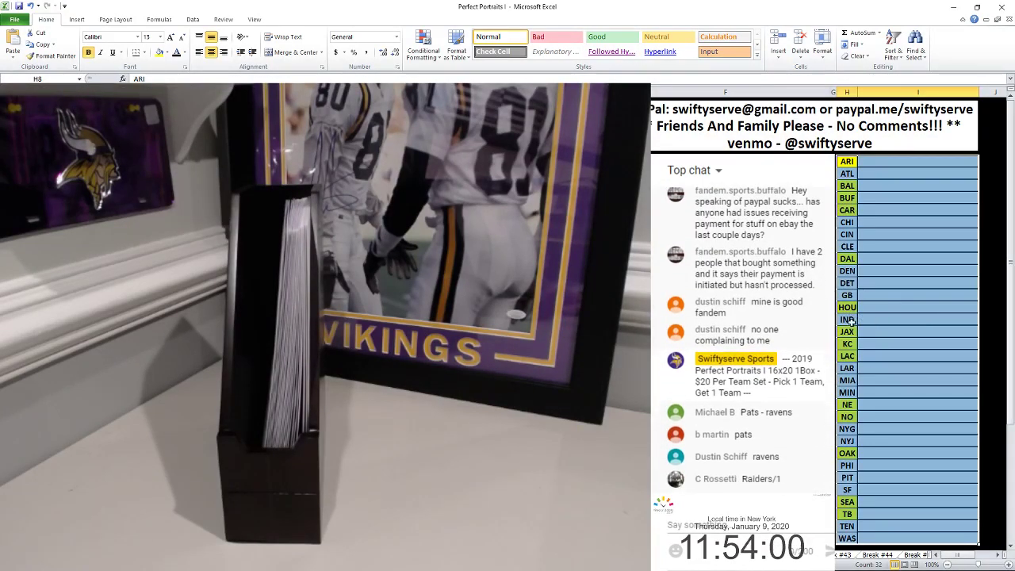
left_click(849, 355)
left_click(169, 51)
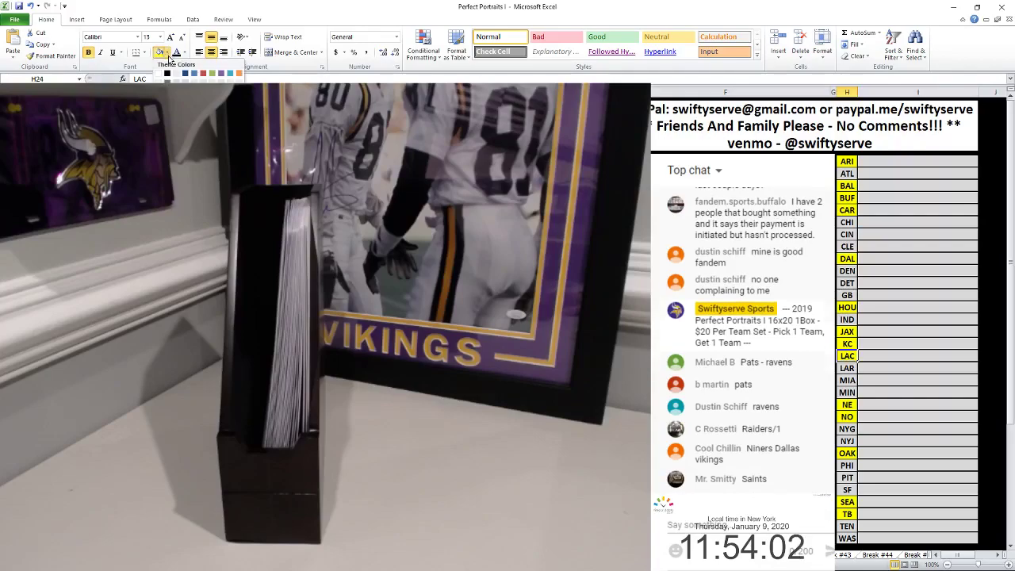
left_click(170, 50)
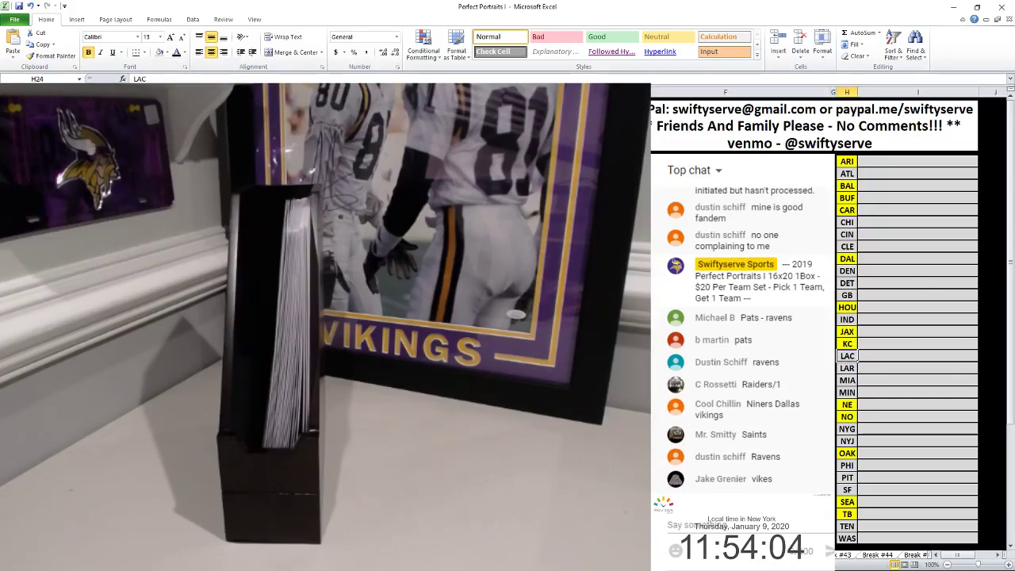
Enter the NE buyer's name and reuse it through AutoComplete for BAL.
left_click(894, 343)
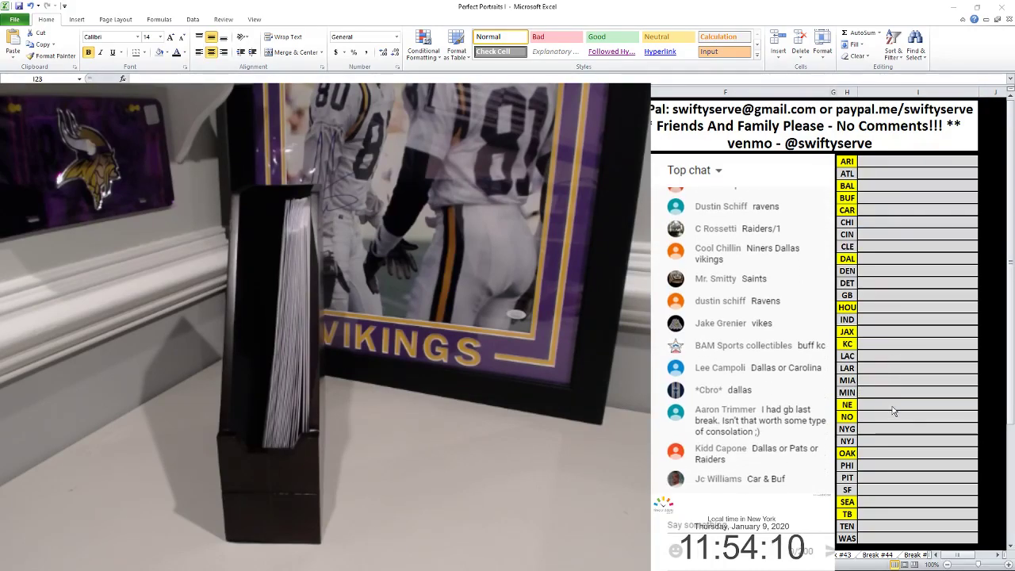
left_click(916, 404)
type("michael b")
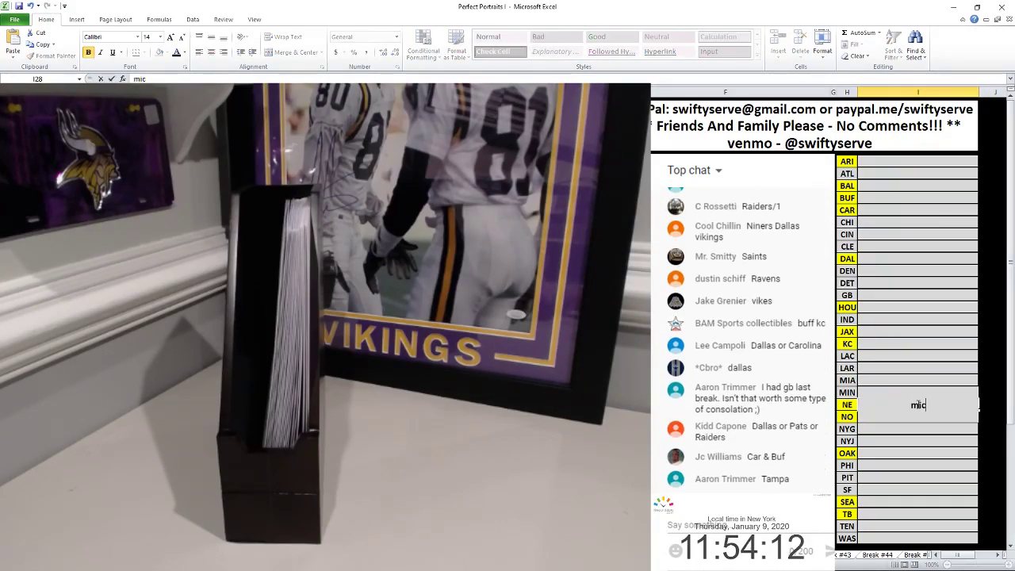
key("Up")
key("Up")
key("Up")
key("Up")
key("Up")
key("Up")
key("Up")
key("Up")
key("Up")
key("Up")
key("Up")
key("Up")
key("Up")
key("Up")
key("Up")
key("Up")
key("Up")
key("Up")
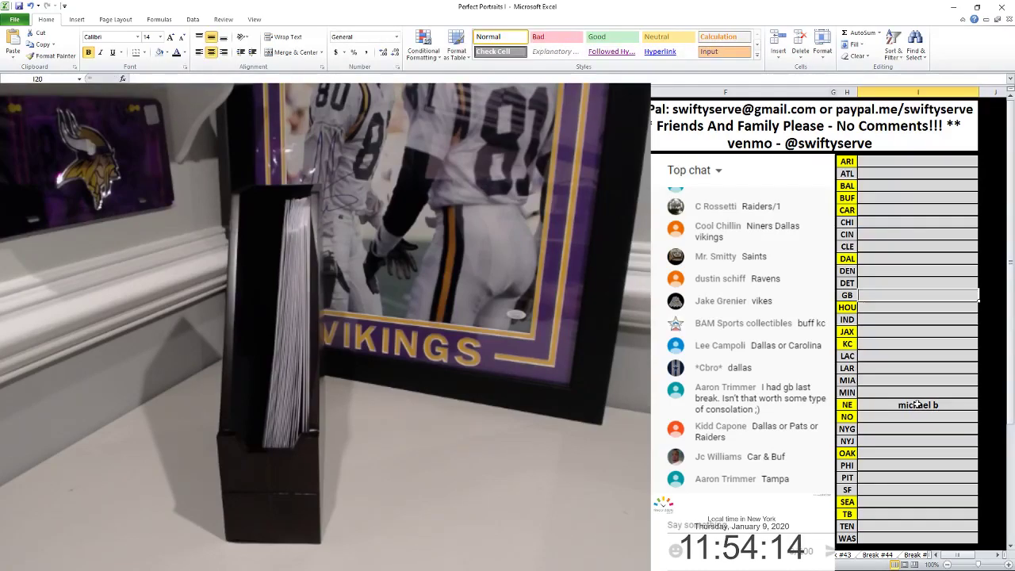
type("b")
key("BackSpace")
type("m")
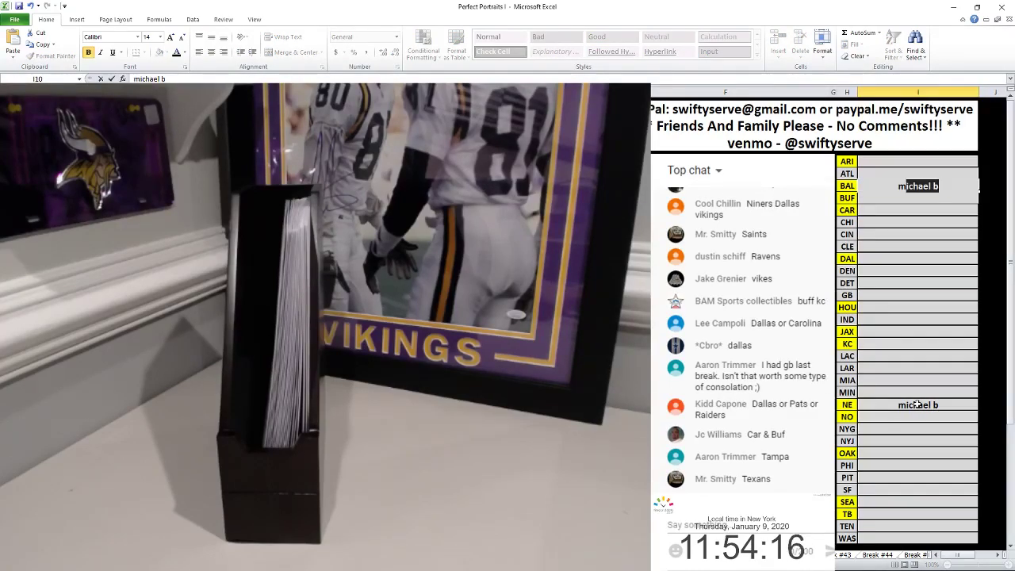
type("ich")
key("Return")
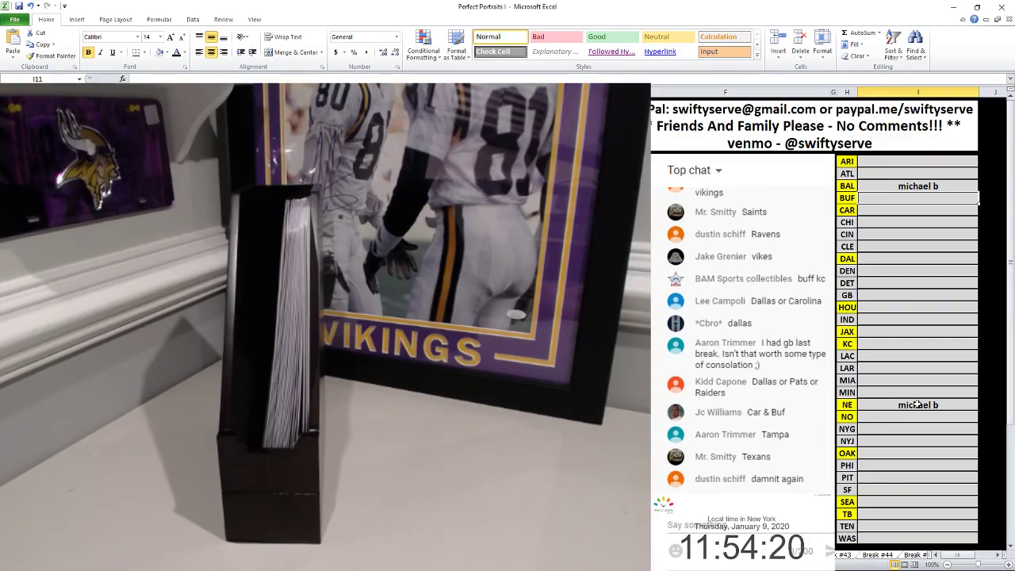
Enter buyers for OAK and SF, reusing the SF buyer for MIN.
key("Down")
key("Down")
key("Down")
key("Down")
key("Down")
key("Down")
key("Down")
key("Down")
key("Down")
key("Down")
key("Down")
key("Down")
key("Down")
key("Down")
key("Down")
key("Down")
key("Down")
key("Down")
key("Down")
key("Down")
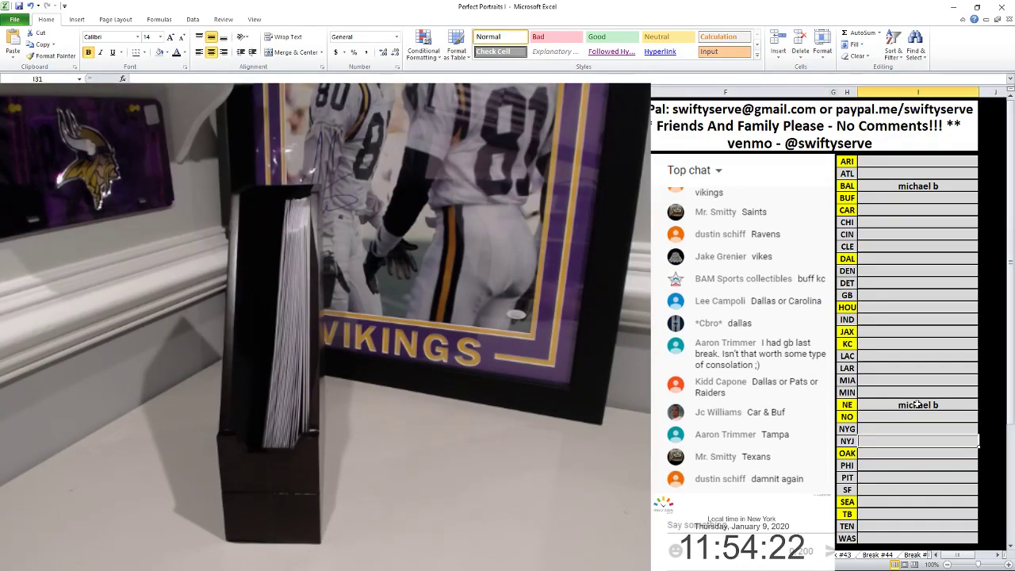
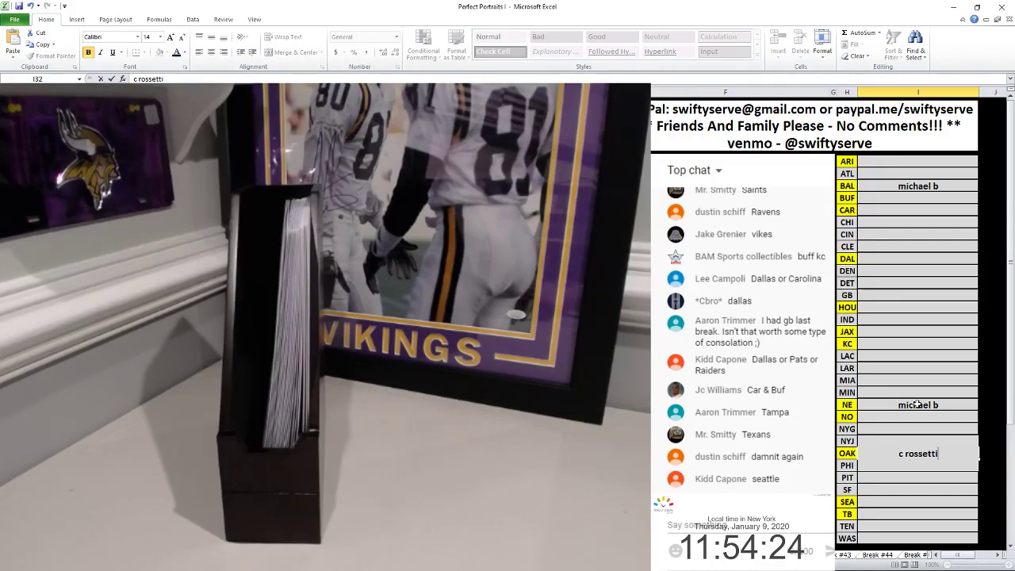
key("Down")
key("Down")
key("Down")
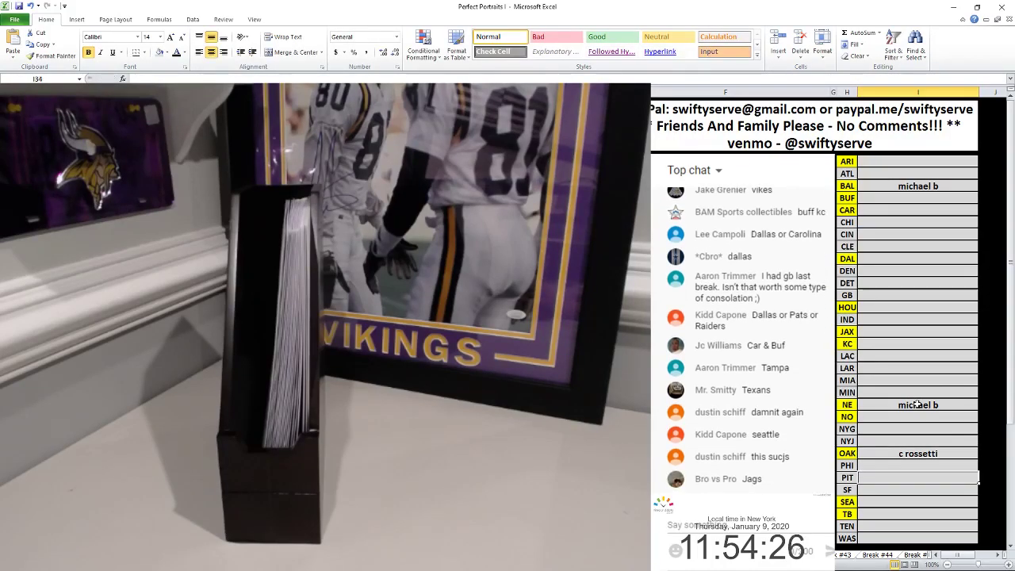
type("cool chillin'")
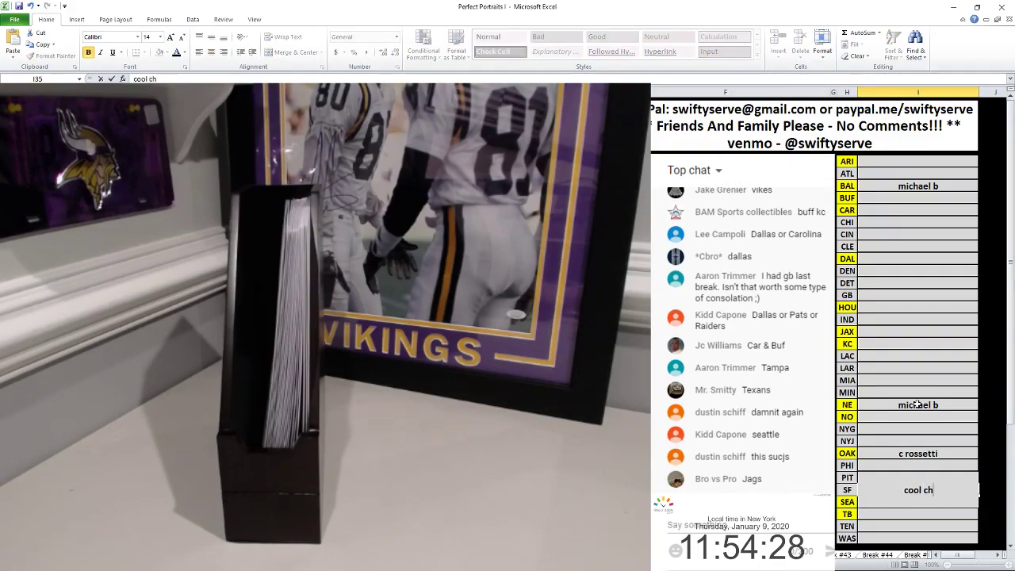
key("Up")
key("Up")
key("Up")
key("Up")
key("Up")
key("Up")
key("Up")
key("Up")
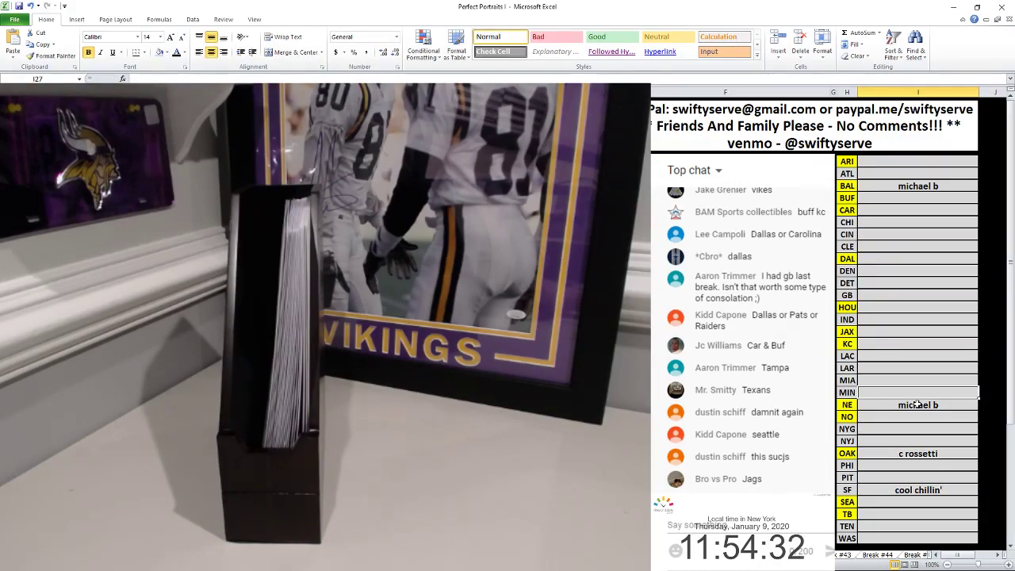
type("cool chi")
key("Return")
Fill the DAL buyer through AutoComplete and enter a new buyer for NO.
type("m")
key("Return")
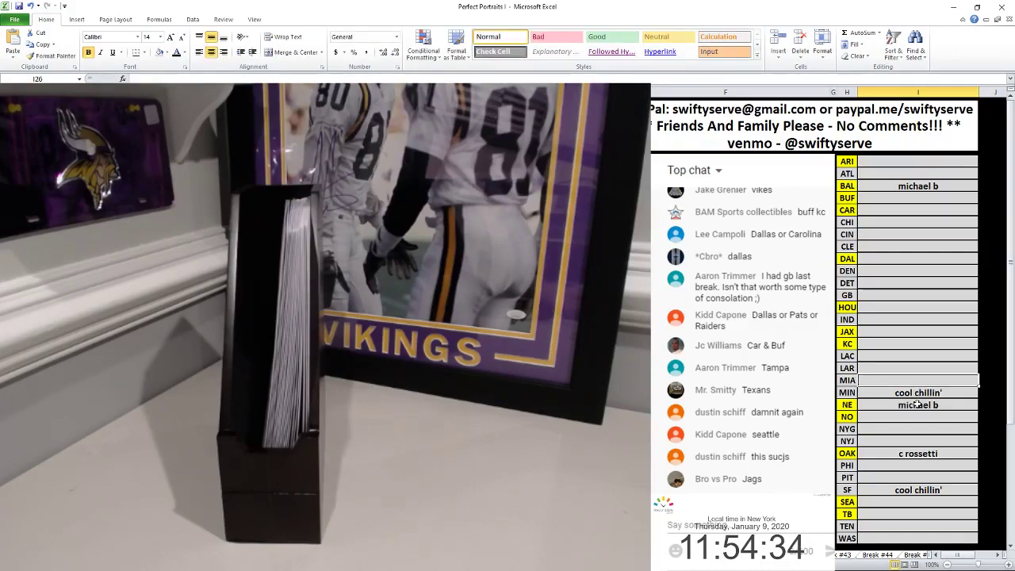
key("Up")
key("Up")
key("Up")
key("Up")
key("Up")
key("Up")
key("Up")
key("Up")
key("Up")
key("Up")
key("Up")
key("Up")
key("Up")
type("coo")
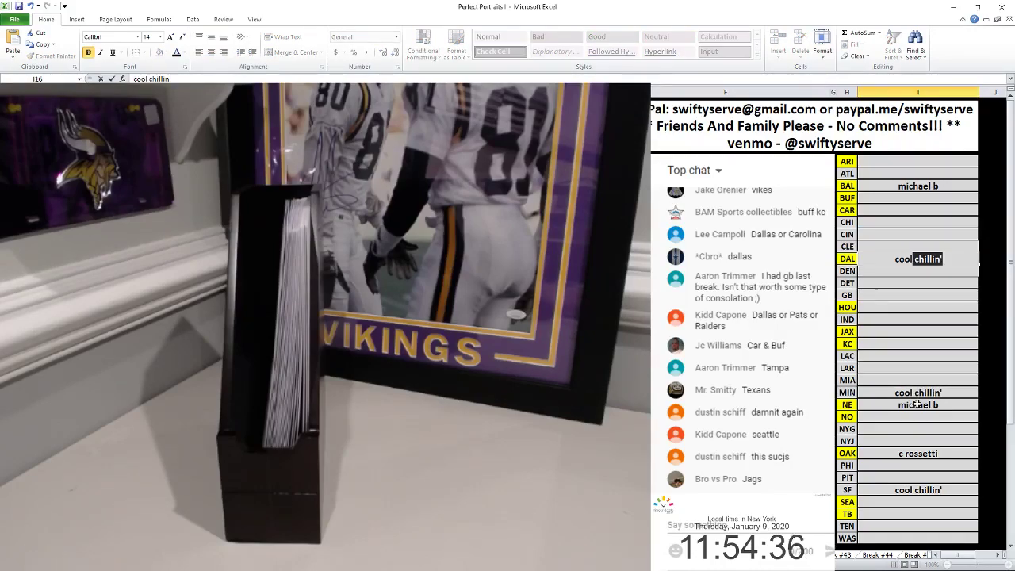
key("Return")
key("Down")
key("Down")
key("Down")
key("Down")
key("Down")
key("Down")
key("Down")
key("Down")
key("Down")
key("Down")
key("Down")
key("Down")
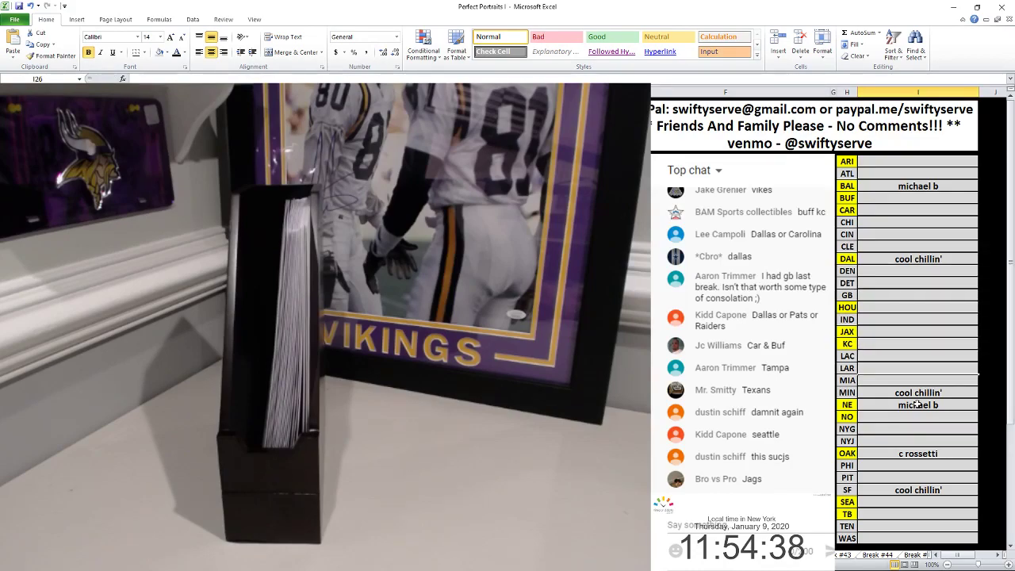
type("mr smitty")
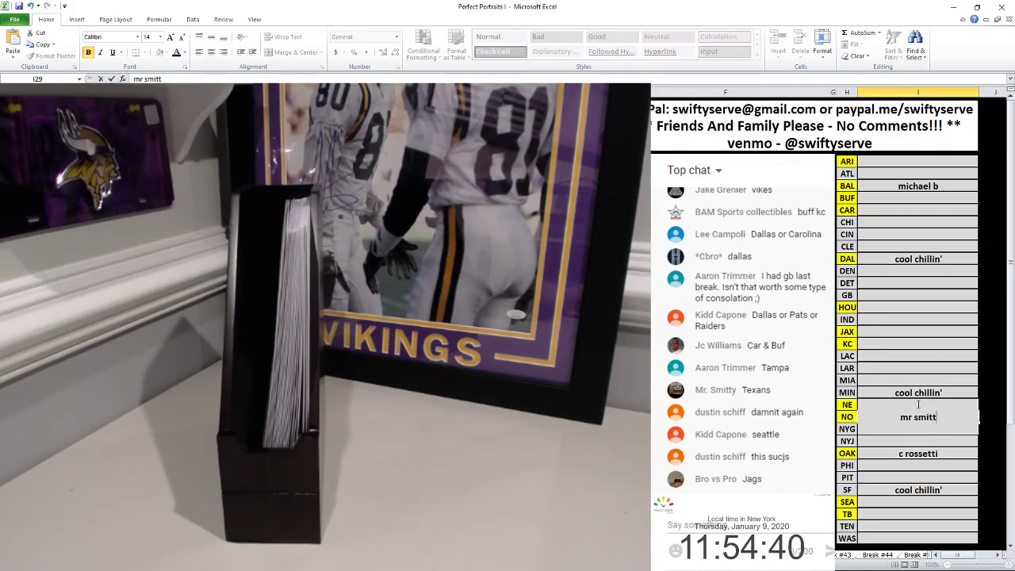
key("Return")
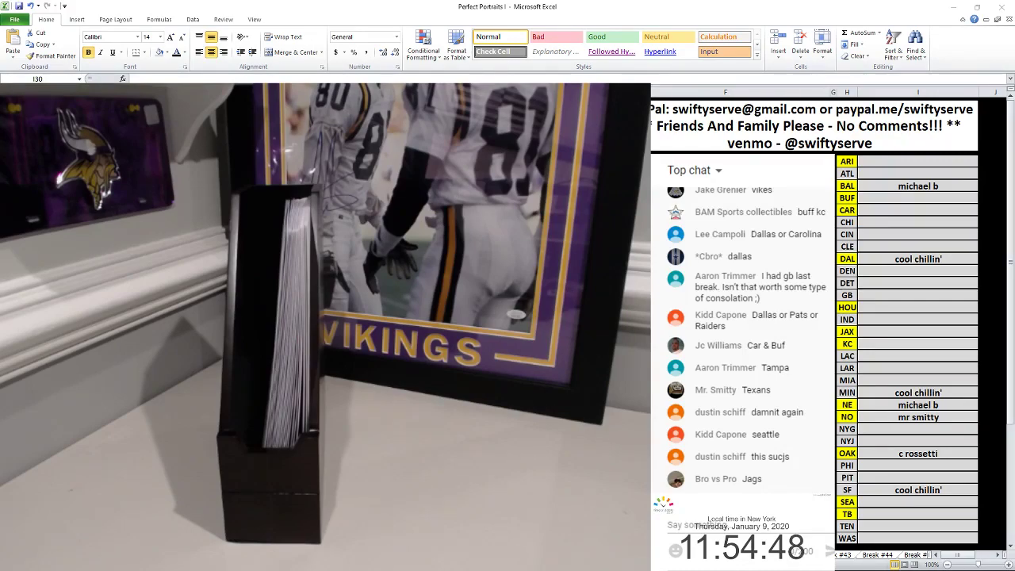
Set BAL and KC buyers to bam sports collectibles and begin the CAR buyer entry.
left_click(943, 188)
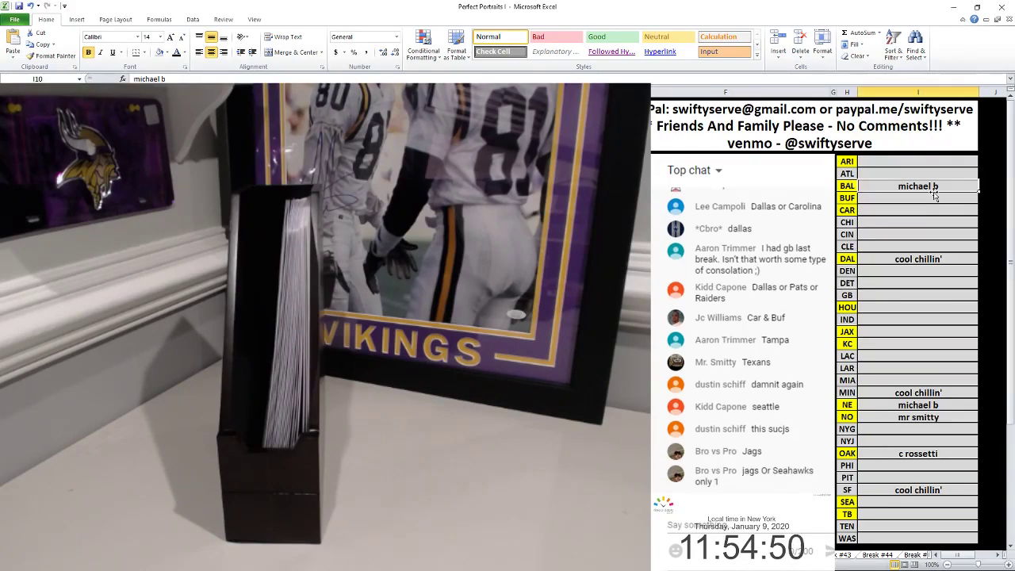
type("bam spor")
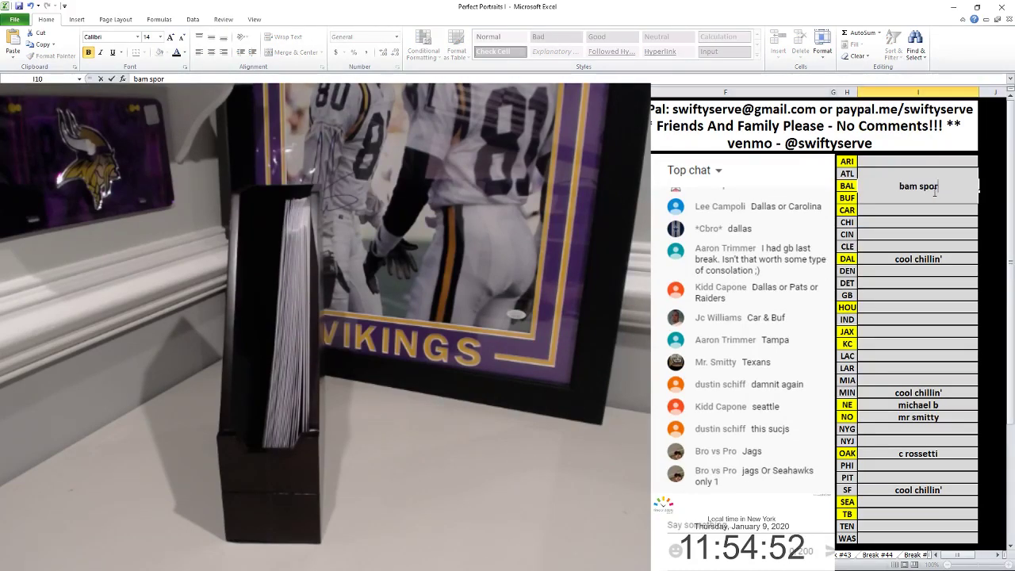
type("ts collectibles")
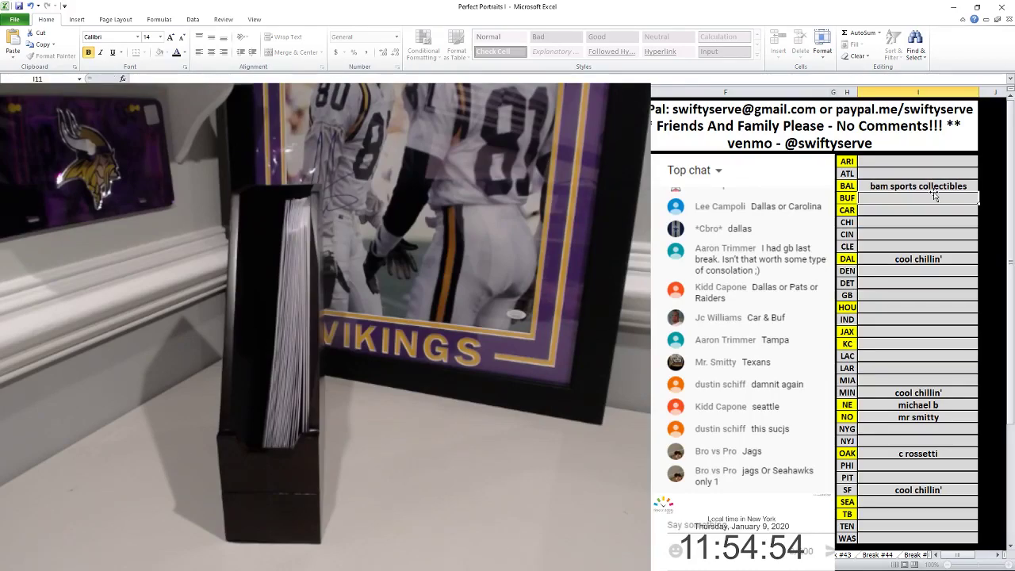
key("Return")
key("Down")
key("Down")
key("Down")
key("Down")
key("Down")
key("Down")
key("Down")
type("ba")
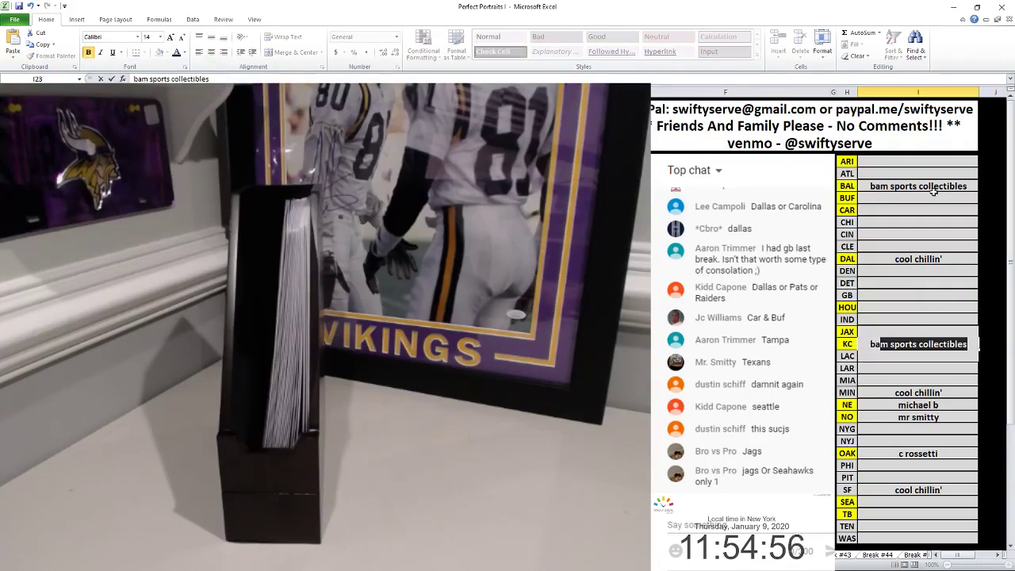
key("ctrl+Return")
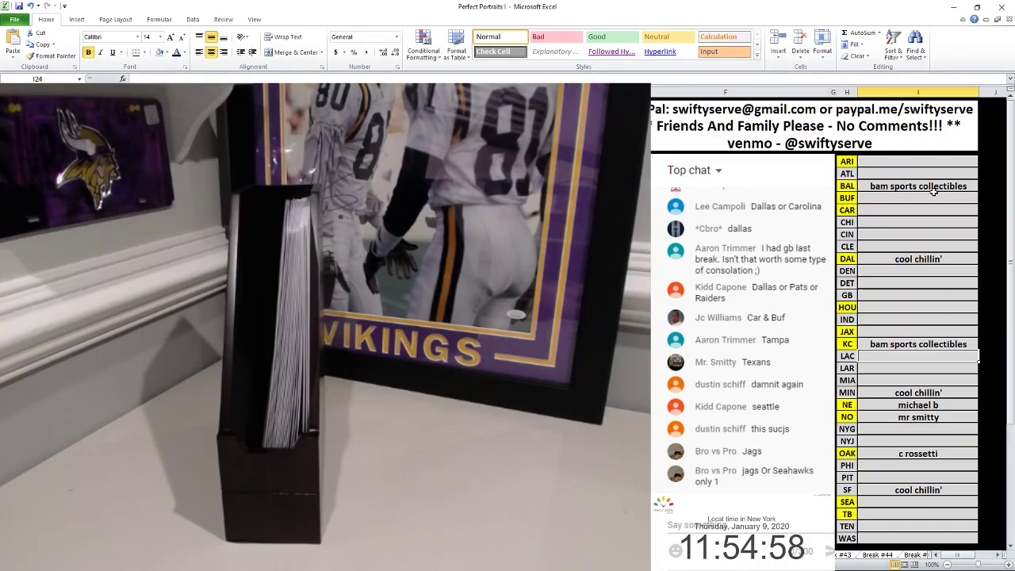
key("Up")
key("Up")
key("Up")
key("Up")
key("Up")
key("Up")
key("Up")
key("Up")
key("Up")
key("Up")
key("Up")
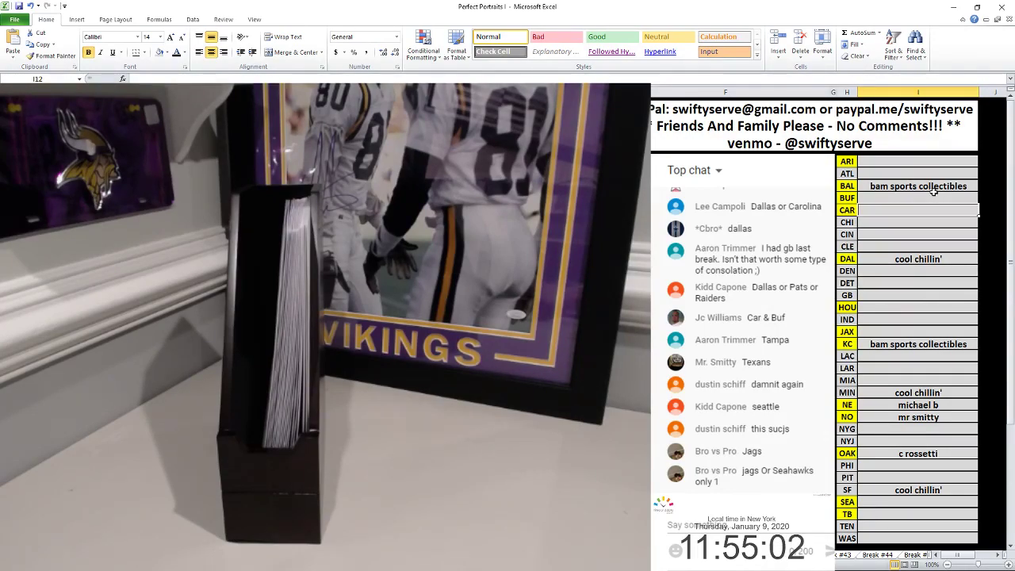
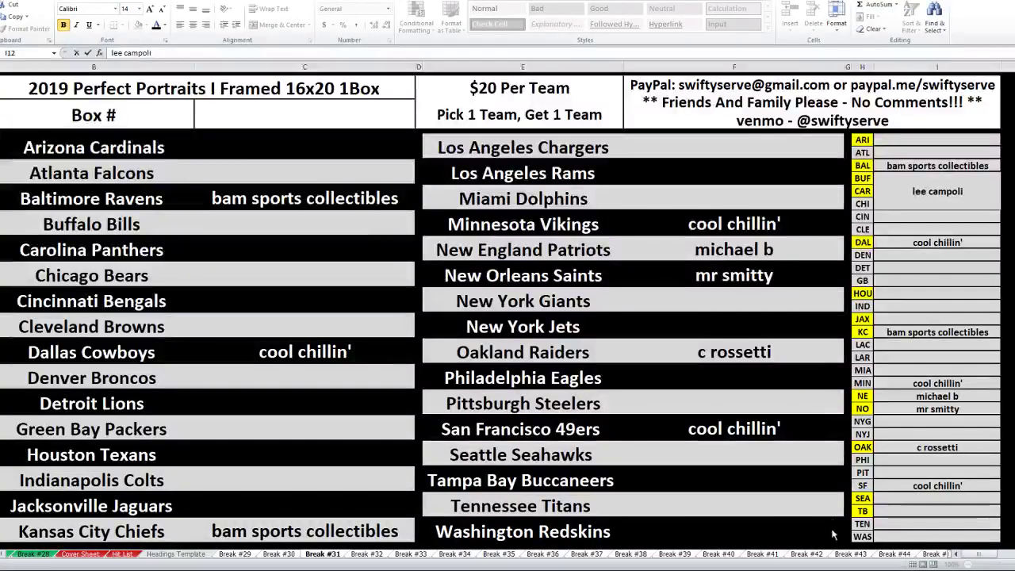
Commit the CAR buyer, then enter buyers for TB and HOU.
left_click(964, 512)
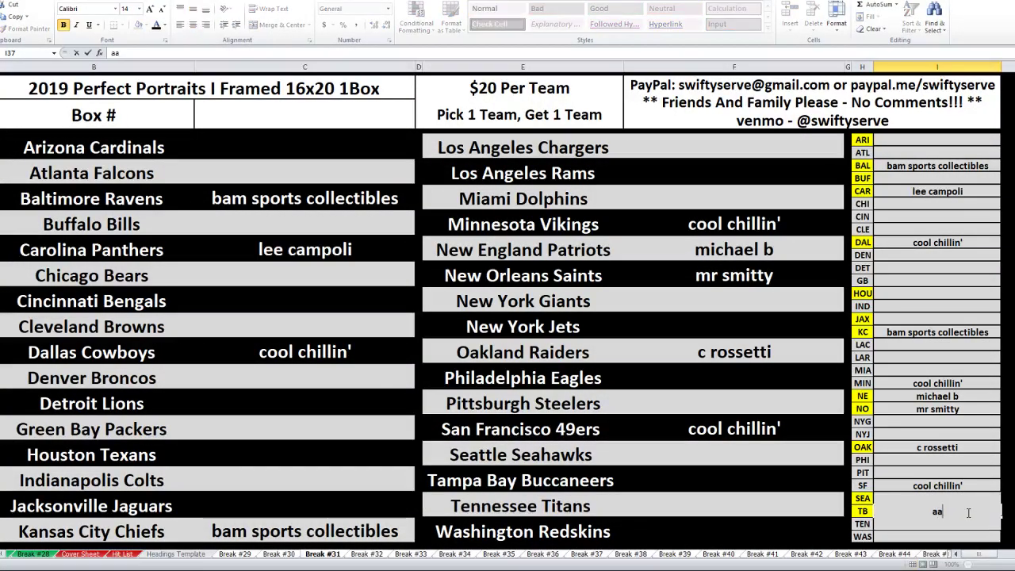
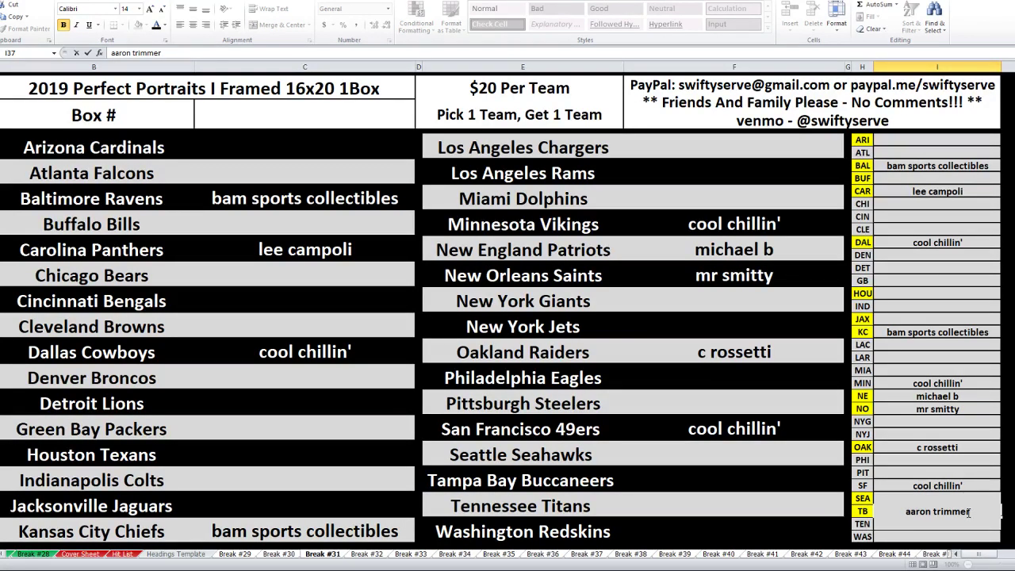
key("Return")
key("Up")
key("Up")
key("Up")
key("Up")
key("Up")
key("Up")
key("Up")
key("Up")
key("Up")
key("Up")
key("Up")
key("Up")
key("Up")
key("Up")
key("Up")
key("Up")
key("Up")
key("Up")
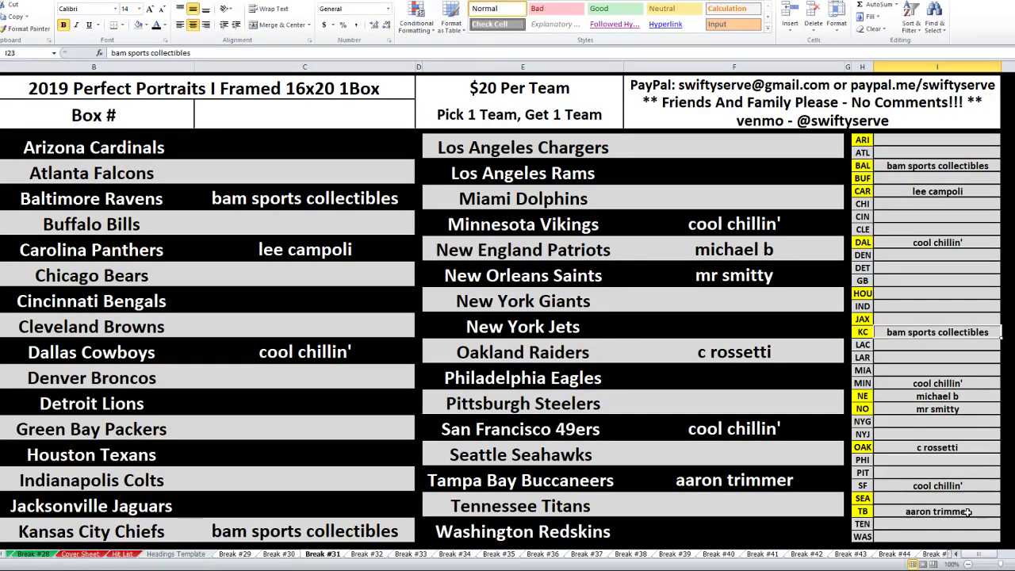
type("mr smitty")
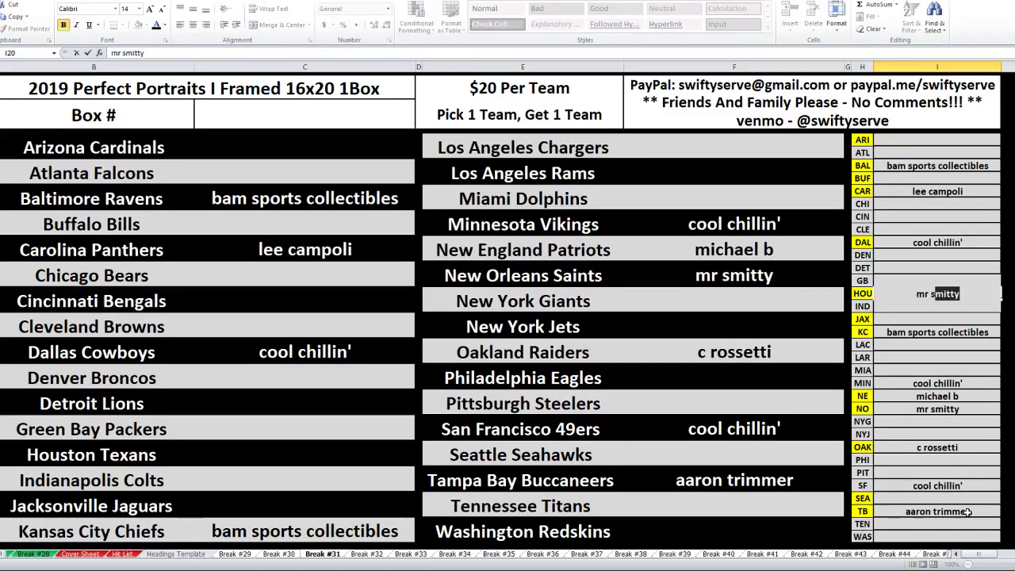
key("Return")
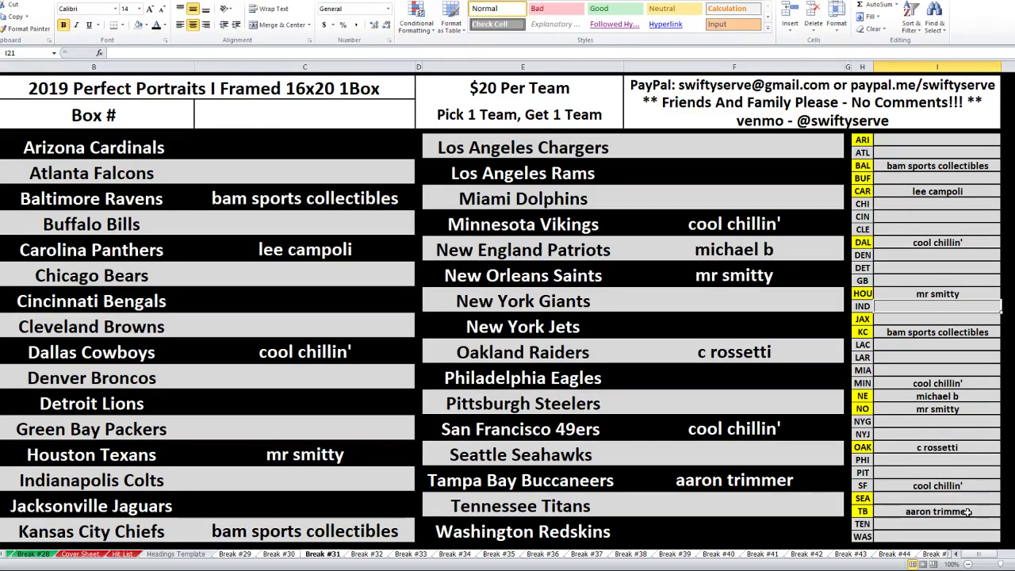
Enter the buyer's name for the SEA team cell.
key("Down")
key("Down")
key("Down")
key("Down")
key("Down")
key("Down")
key("Down")
key("Down")
key("Down")
key("Down")
key("Down")
key("Down")
key("Down")
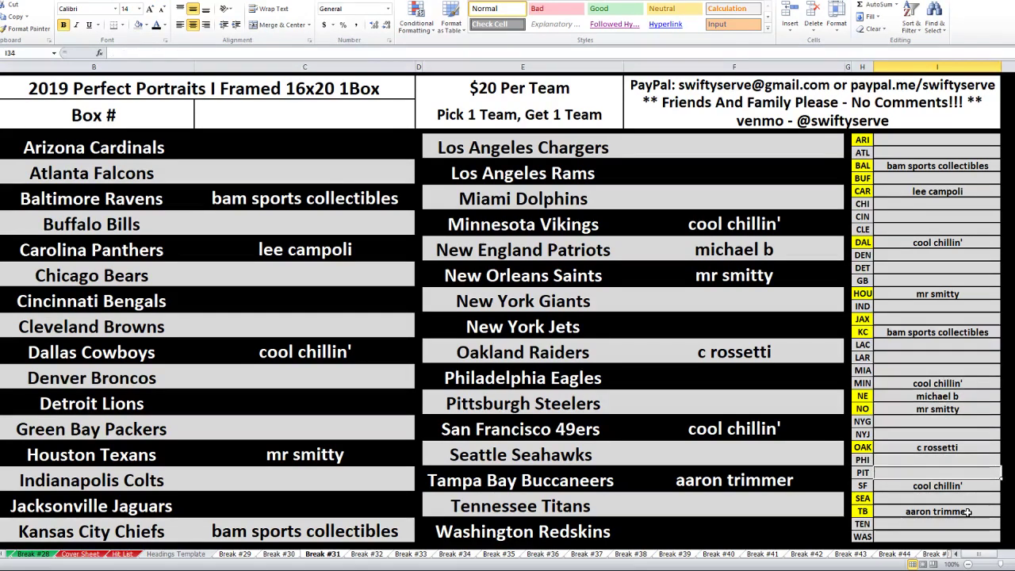
key("Down")
key("Down")
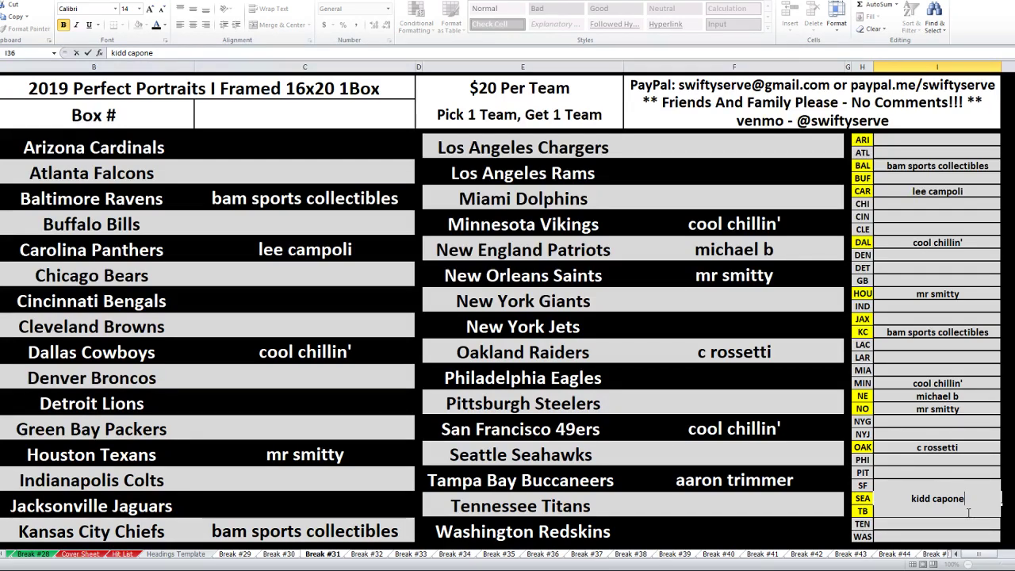
key("Return")
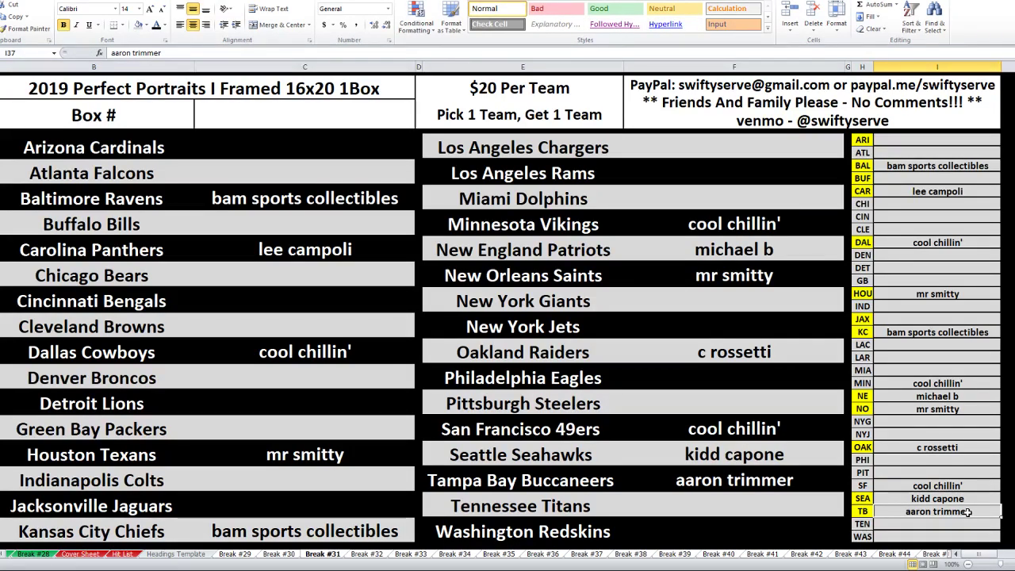
Enter bro vs pro as the JAX buyer, fixing typos along the way.
key("Up")
key("Up")
key("Up")
key("Up")
key("Up")
key("Up")
key("Up")
key("Up")
key("Up")
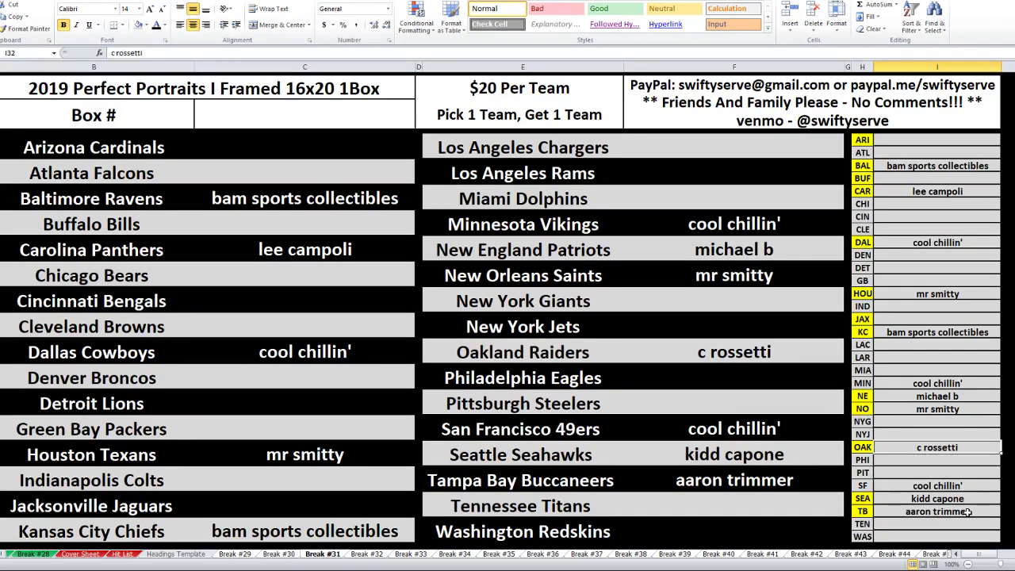
key("Up")
key("Up")
key("Up")
key("Up")
key("Up")
key("Up")
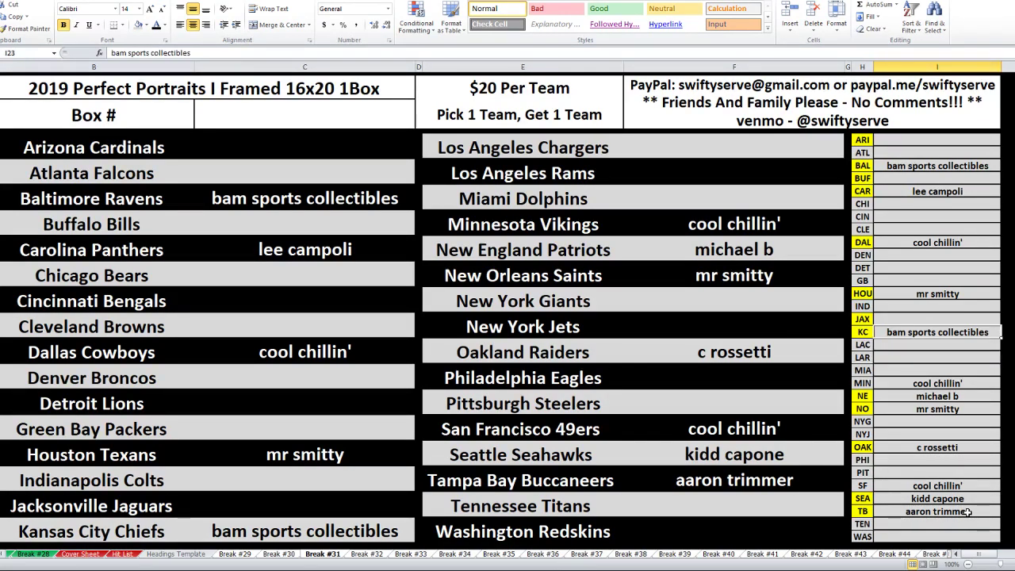
type("b")
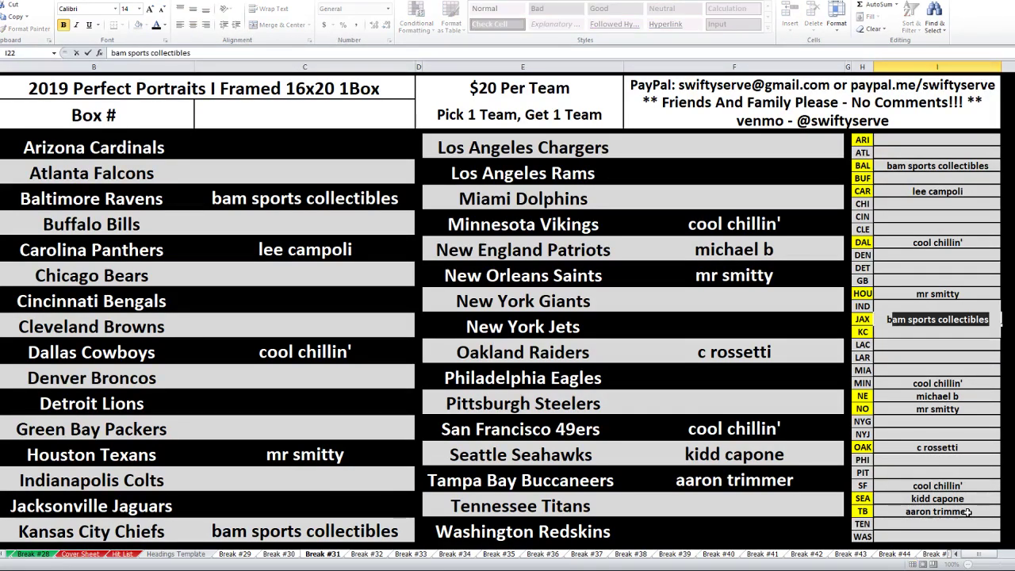
key("BackSpace")
type("ro")
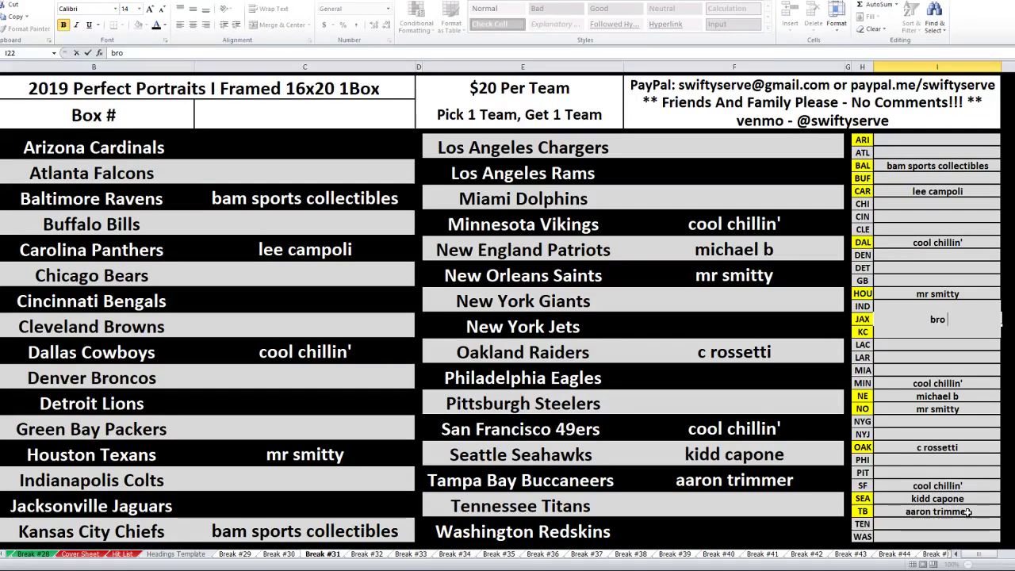
type(" vs pro")
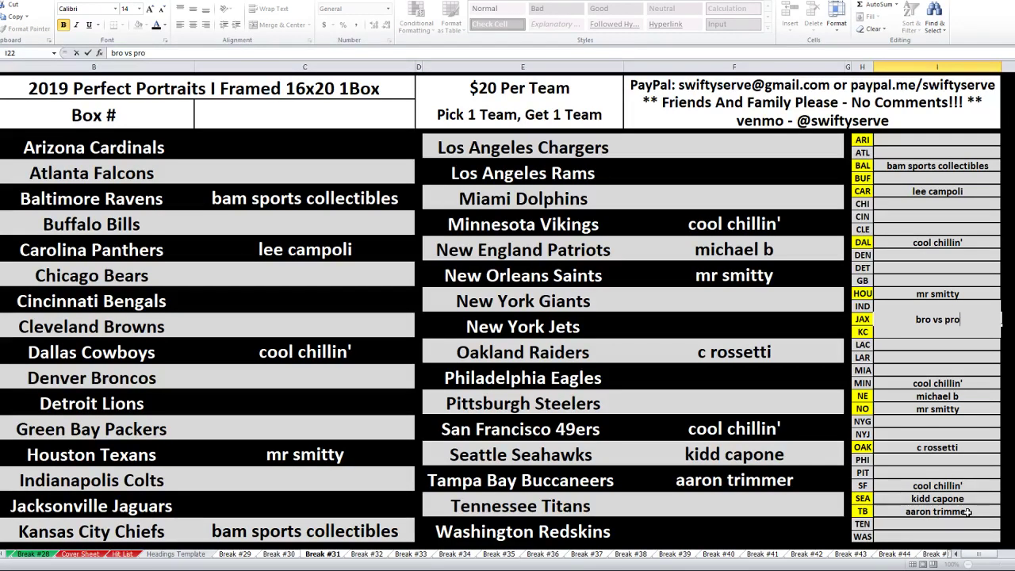
key("Return")
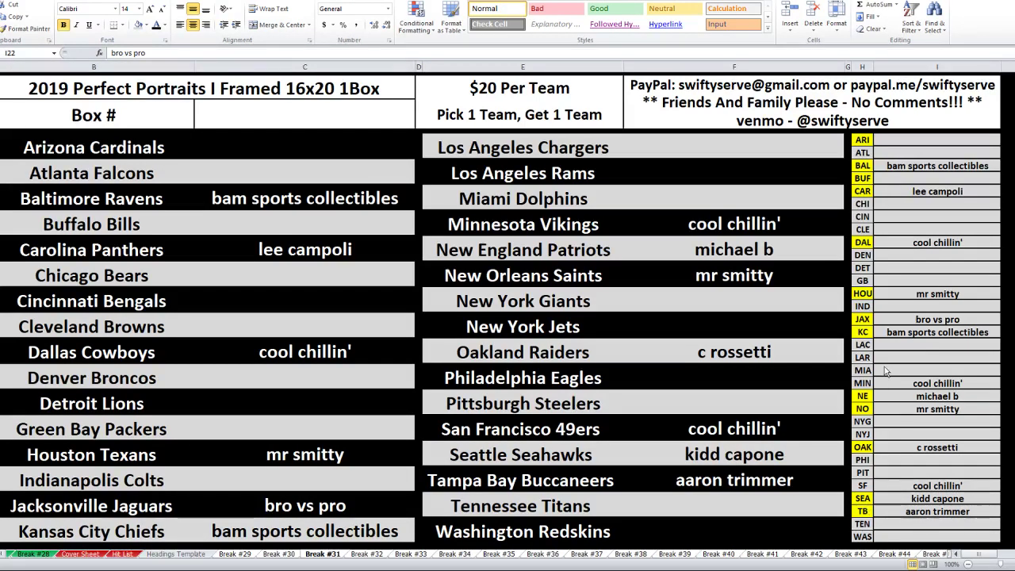
left_click(962, 168)
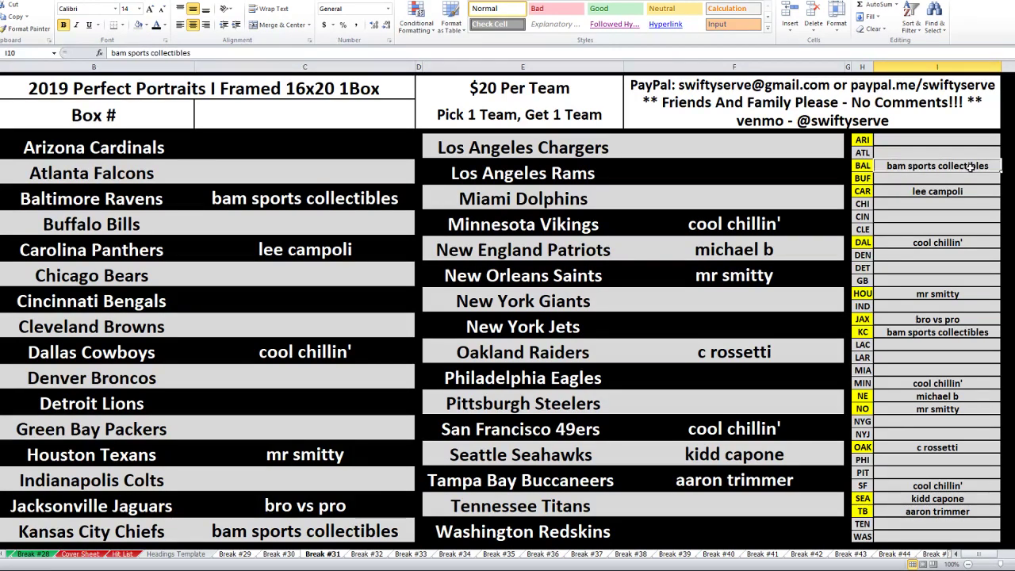
Fill bam sports collectibles down into BUF and restore the original BAL buyer.
key("shift+Down")
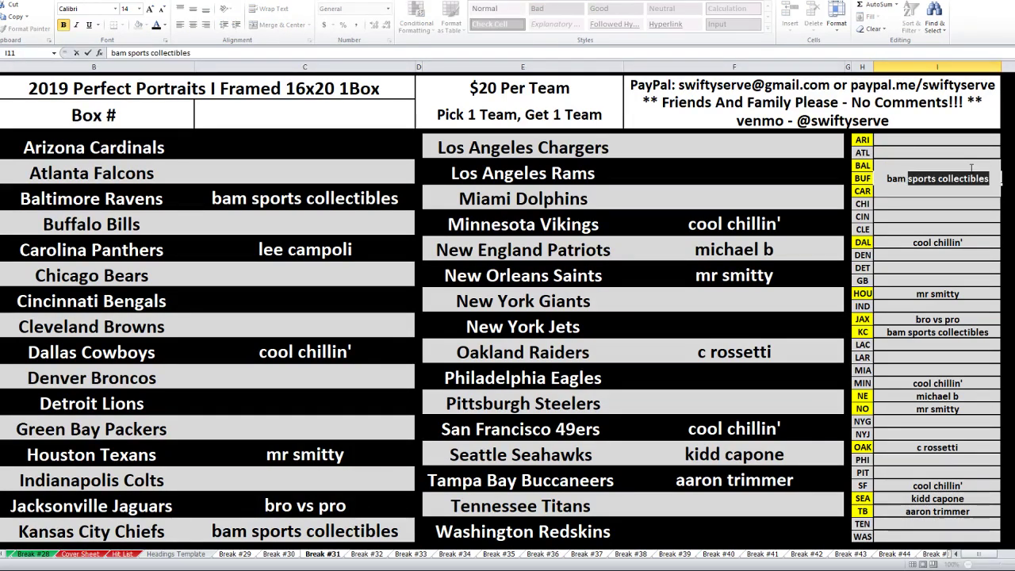
key("ctrl+d")
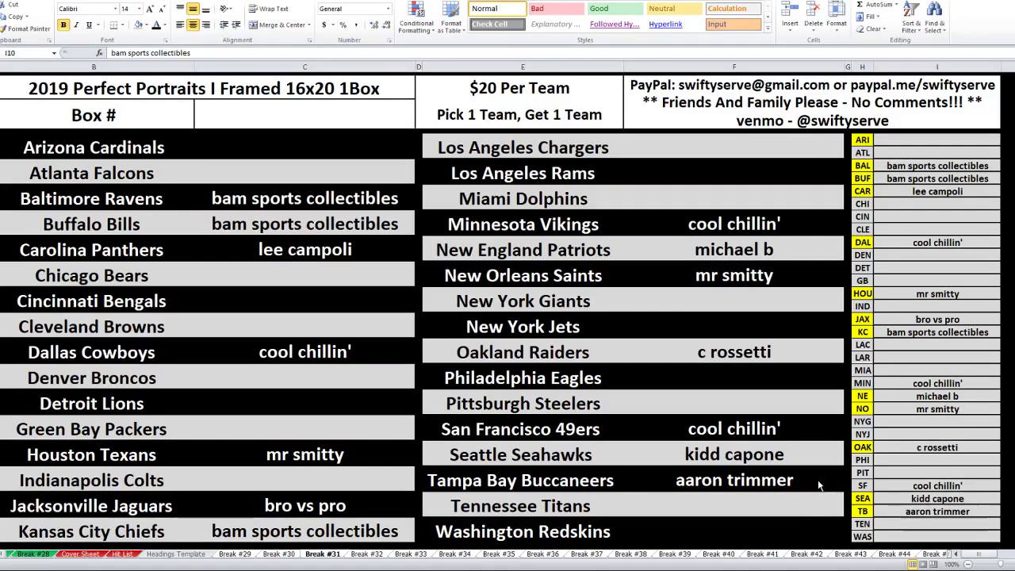
left_click(951, 166)
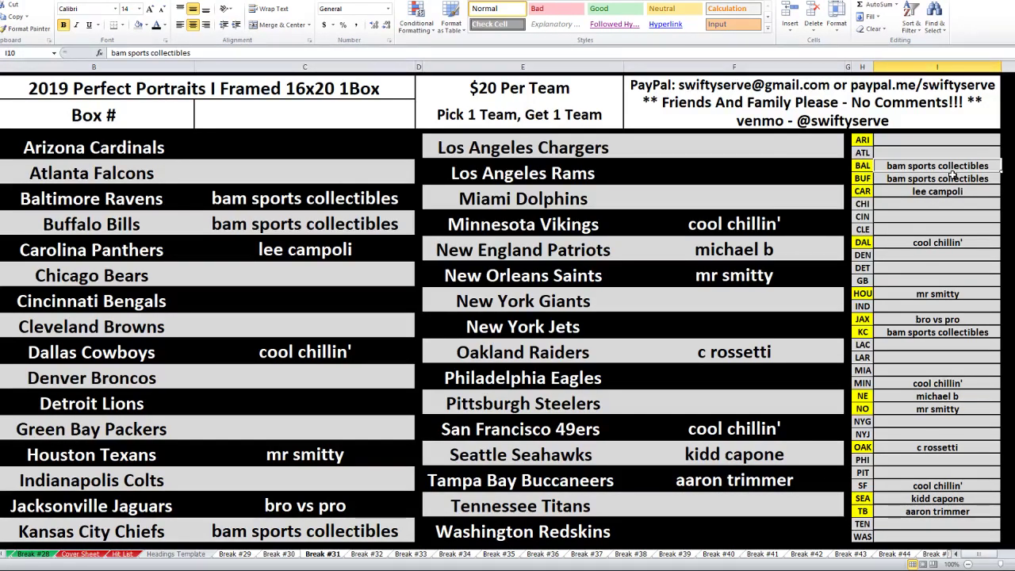
type("michael b")
key("Return")
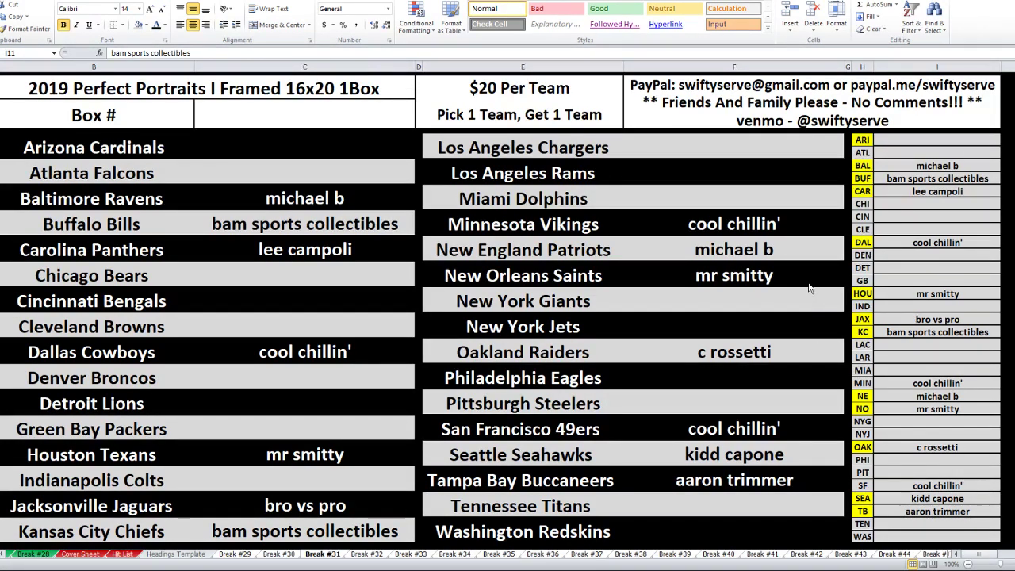
Enter the buyers for the ARI and PIT cells.
left_click(942, 140)
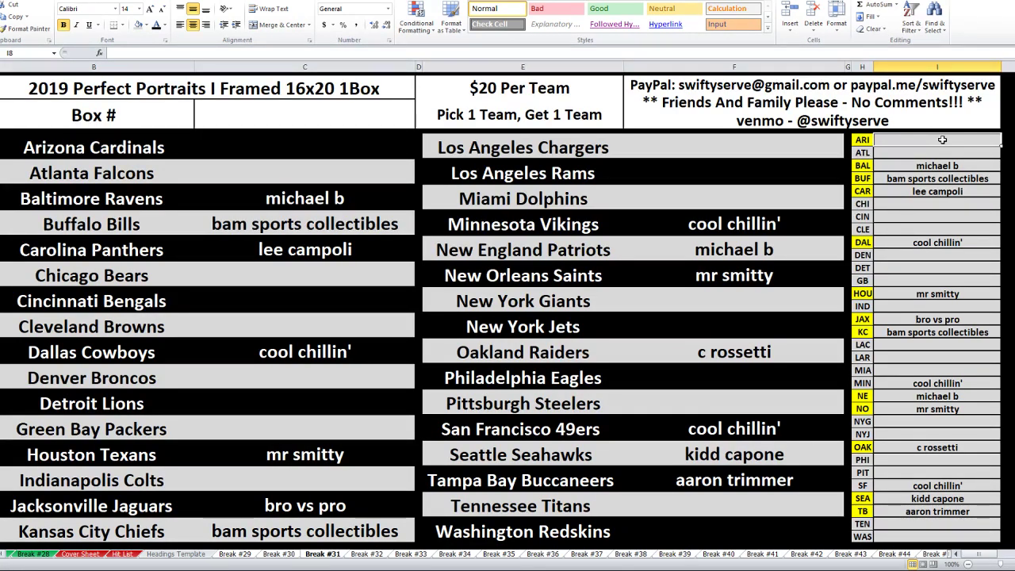
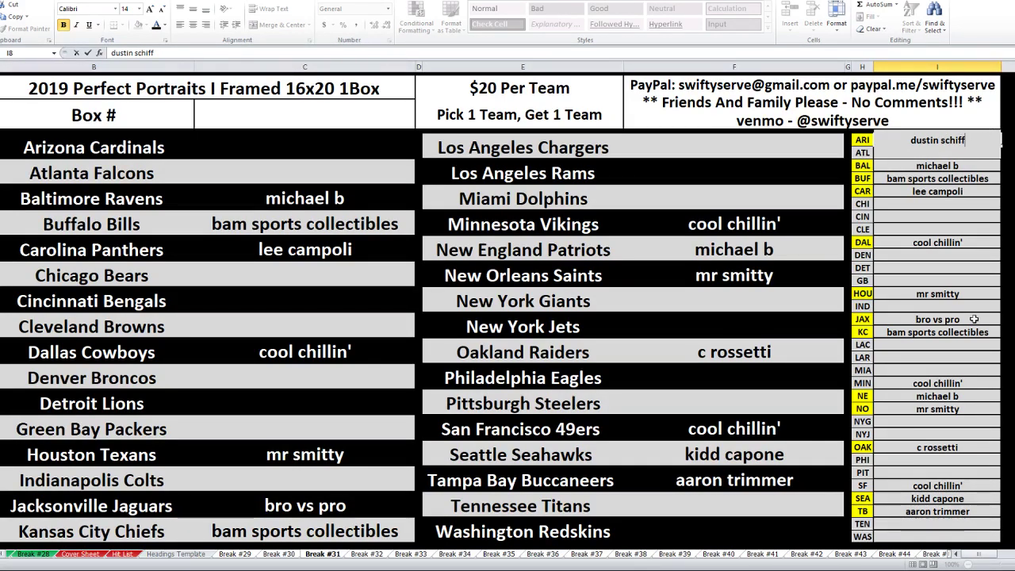
left_click(934, 460)
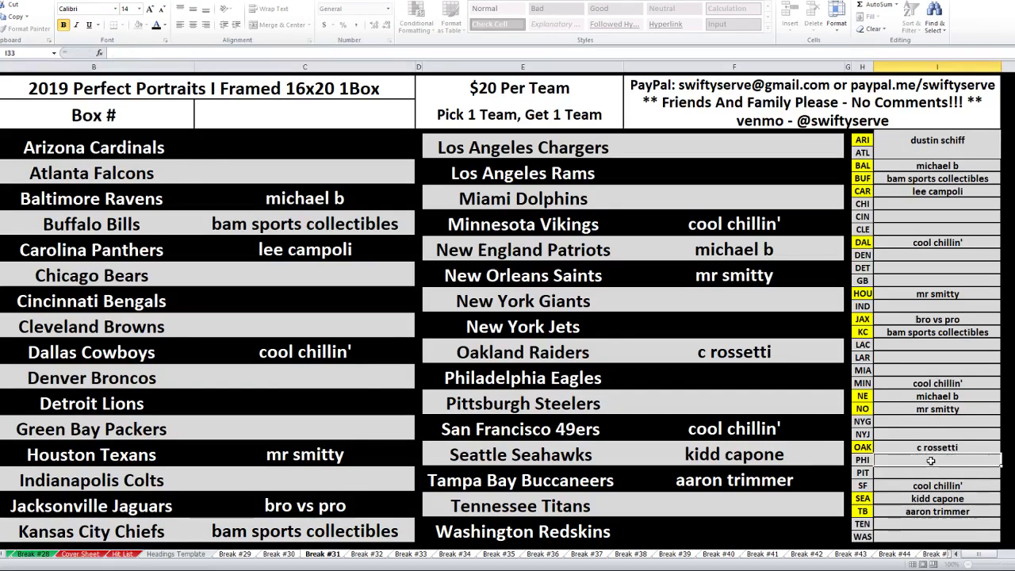
left_click(934, 472)
type("vinny o")
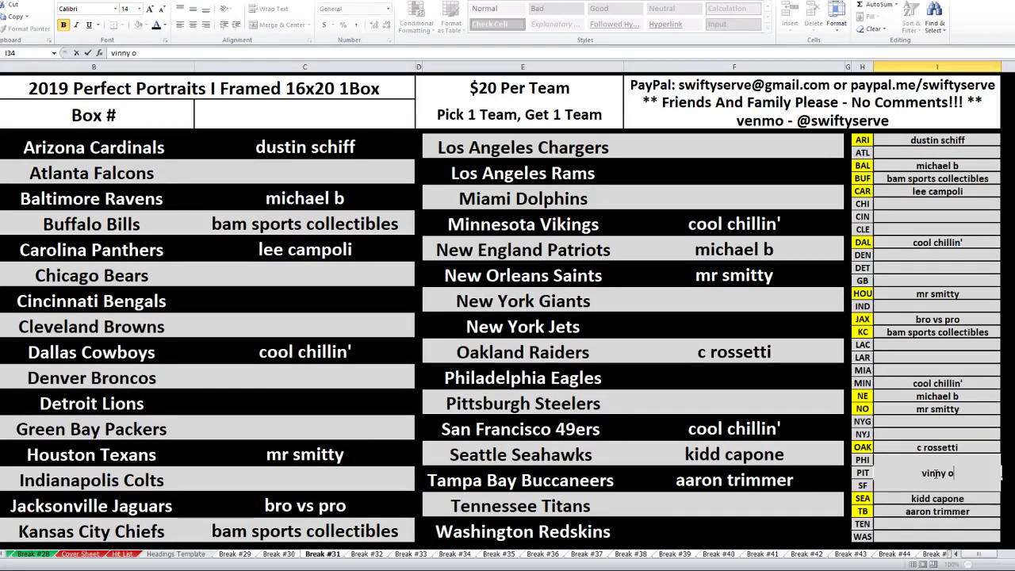
key("Return")
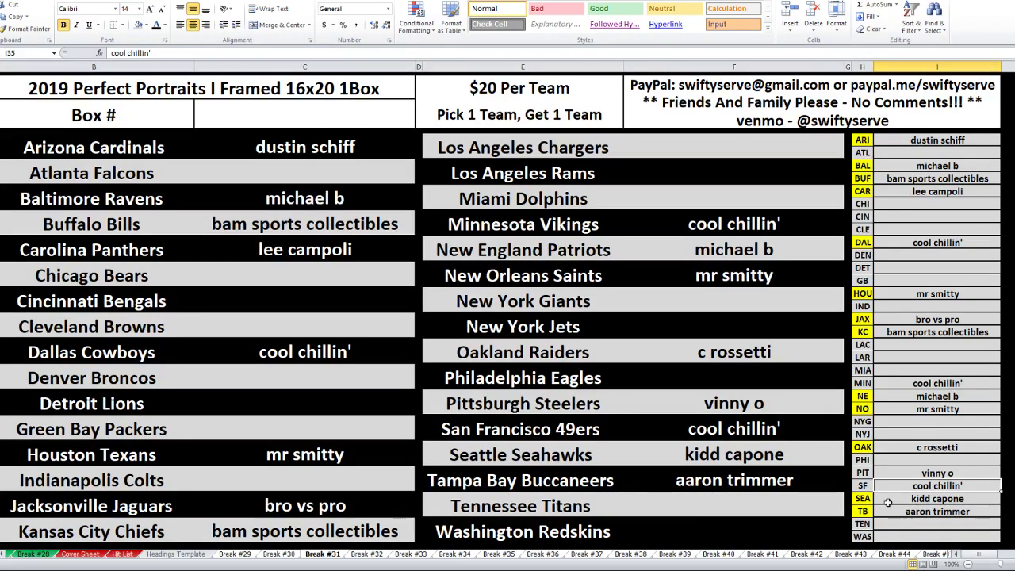
Select the Arizona, Baltimore–Carolina, Dallas and Houston team/buyer rows.
left_click(166, 145)
left_click_drag(165, 145, 301, 146)
left_click_drag(127, 198, 238, 248)
left_click_drag(140, 348, 232, 353)
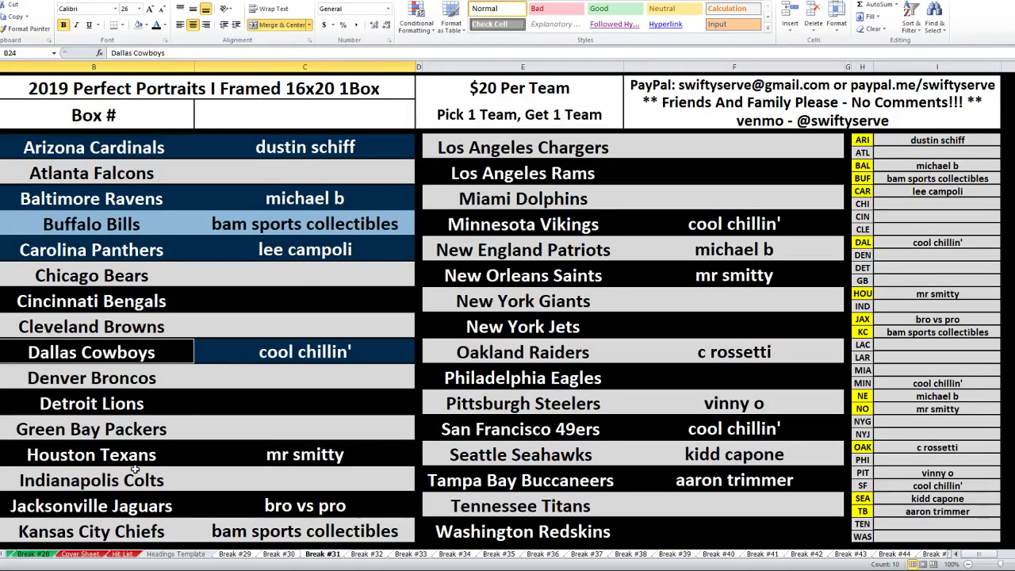
left_click_drag(135, 471, 231, 463)
Reselect all sold team rows in both column blocks and fill them green.
left_click(231, 139)
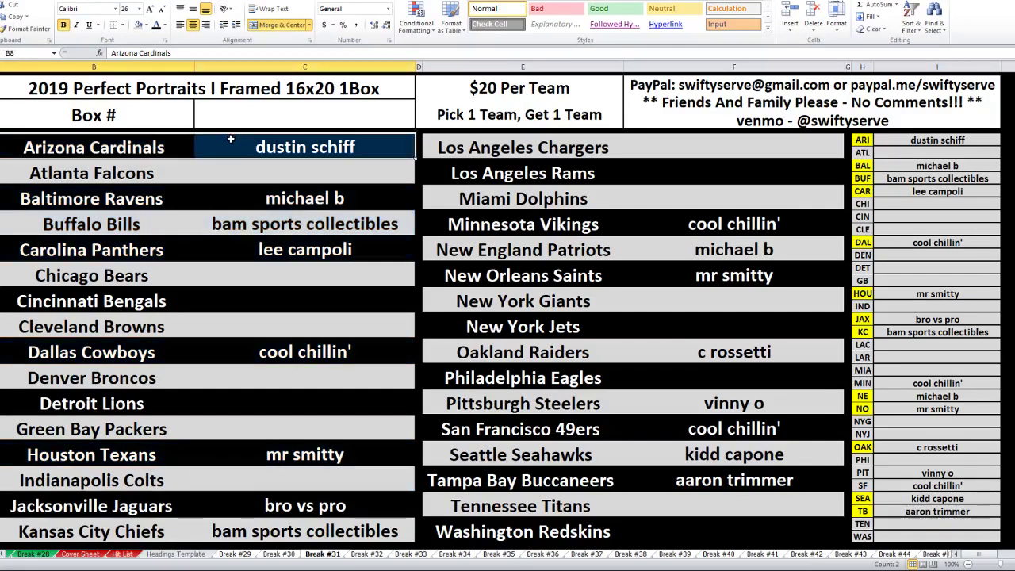
left_click_drag(166, 194, 242, 236)
left_click_drag(153, 347, 265, 352)
left_click_drag(151, 453, 226, 454)
left_click_drag(174, 504, 249, 523)
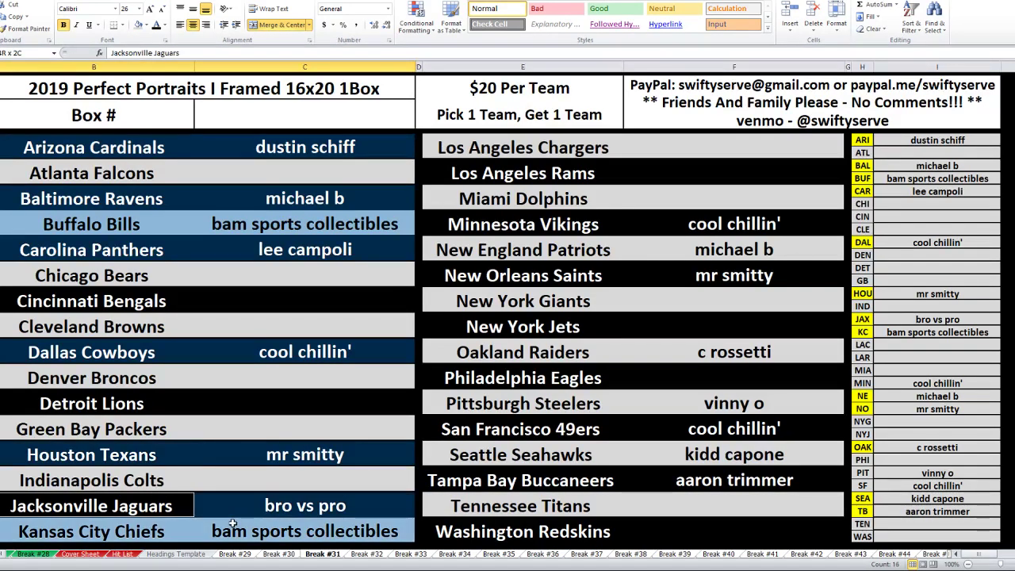
left_click_drag(568, 487, 714, 400)
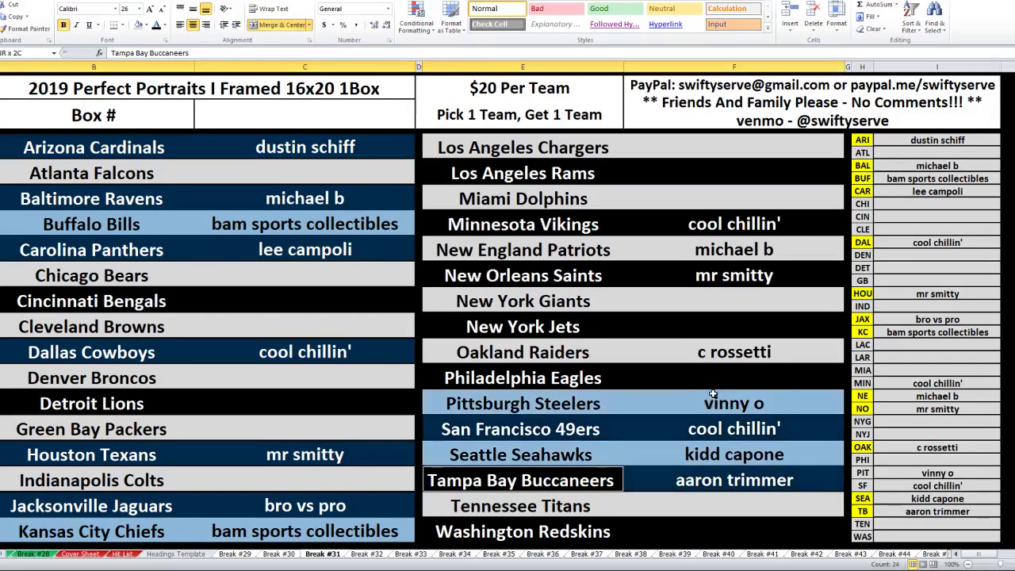
left_click_drag(576, 351, 627, 349)
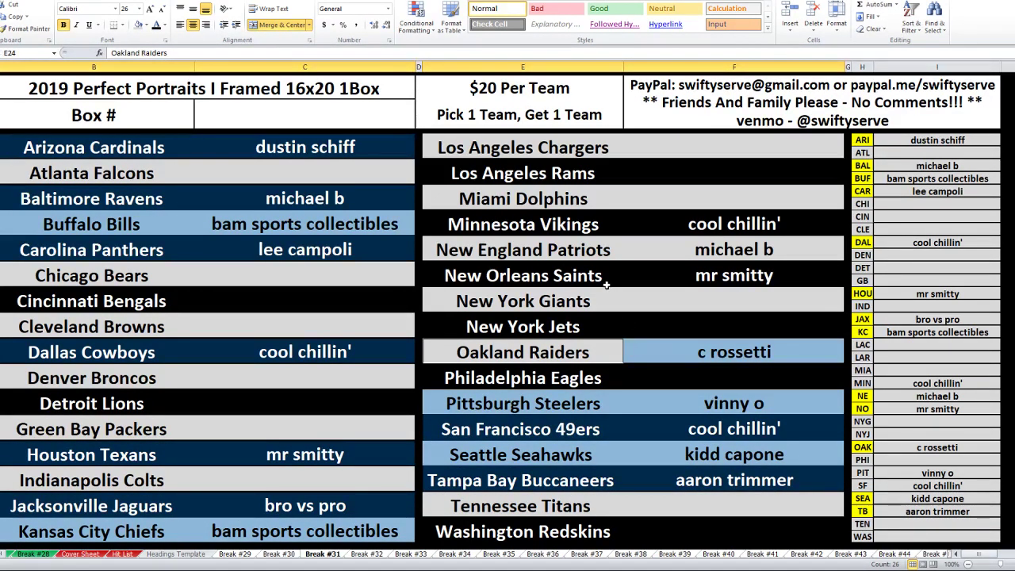
left_click_drag(599, 275, 677, 224)
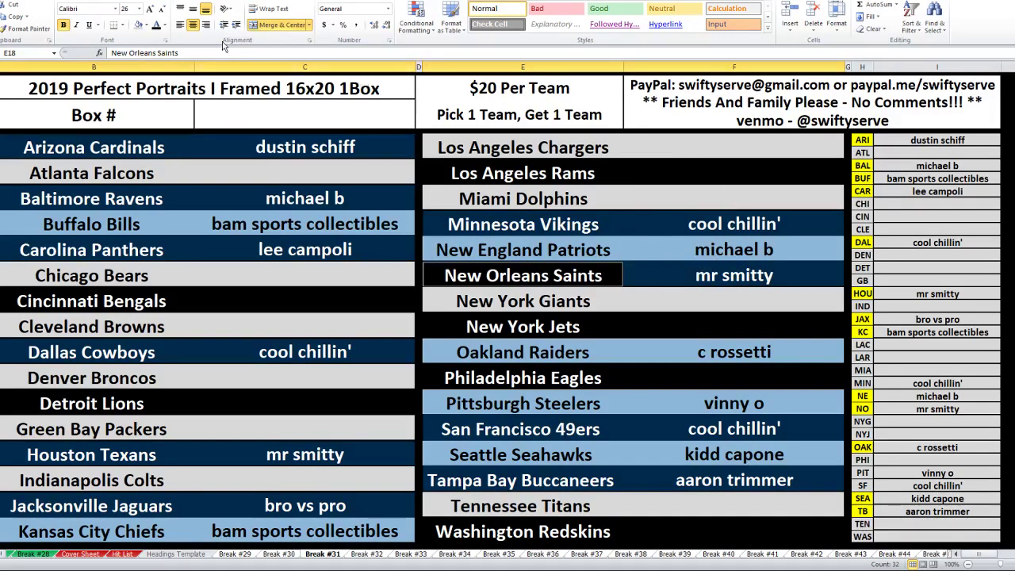
left_click(146, 24)
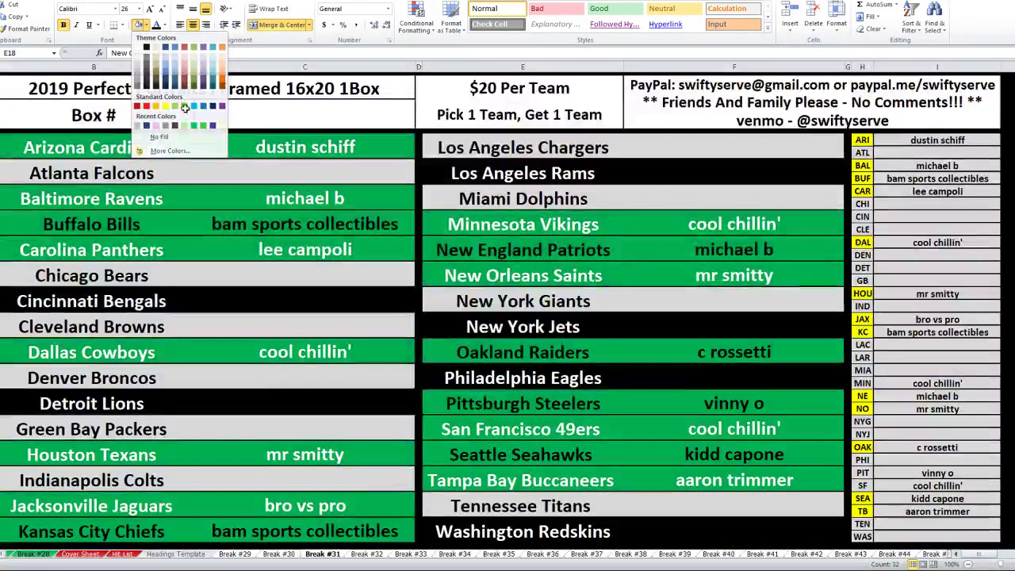
left_click(203, 126)
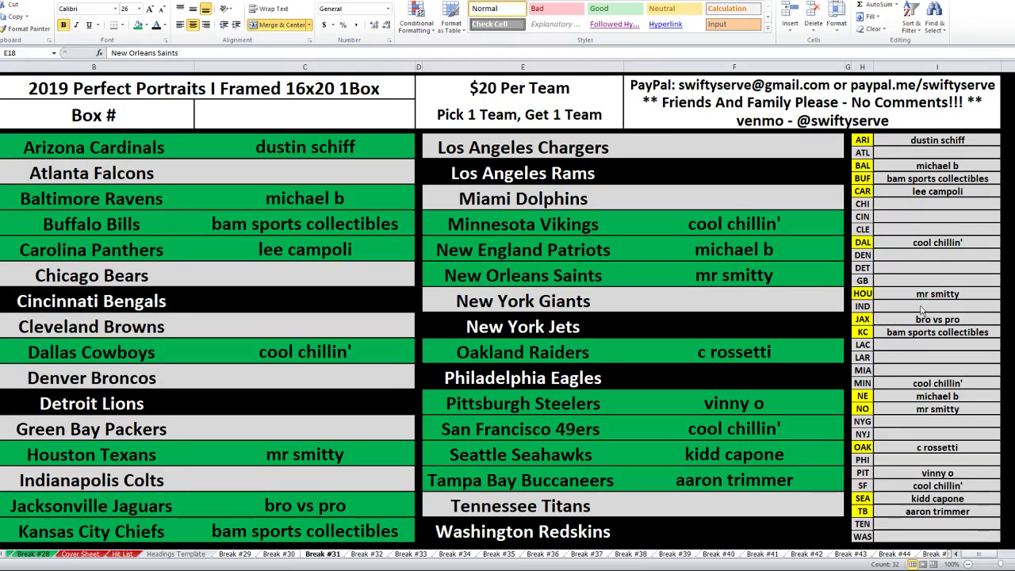
Shade the JAX buyer entry green, then view the Break #30 and Break #29 sheets.
left_click(894, 318)
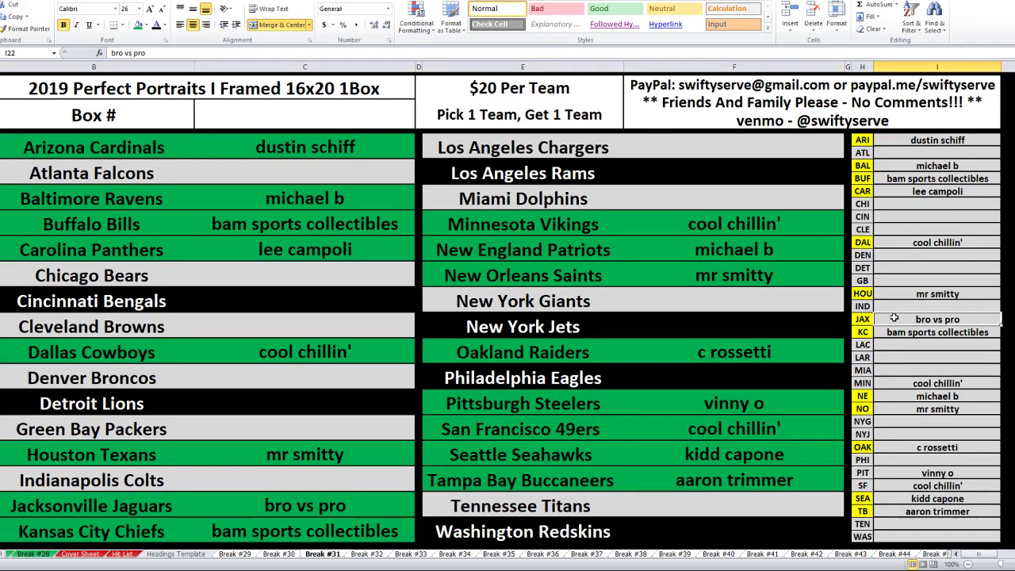
left_click(136, 26)
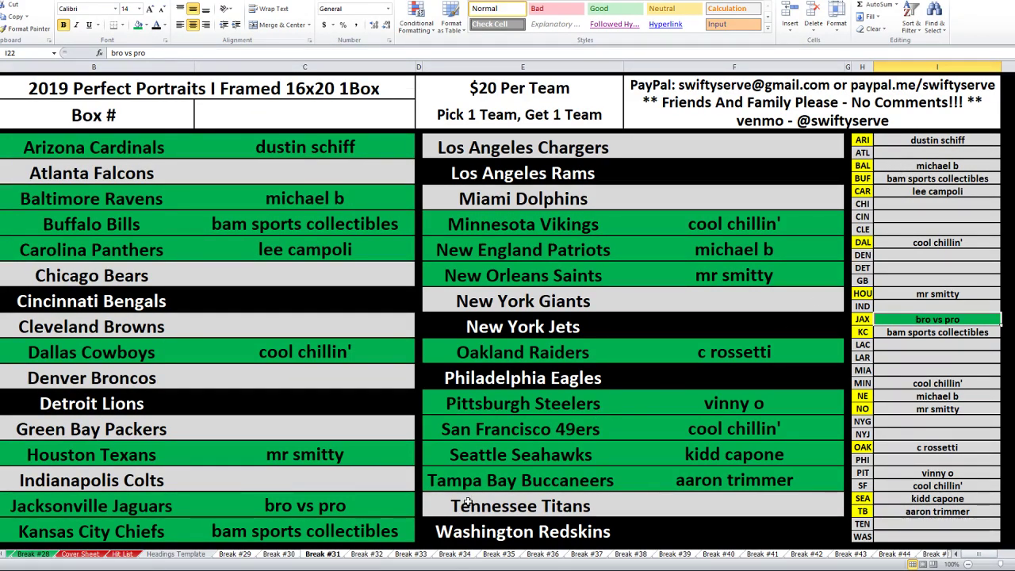
left_click(280, 555)
left_click(251, 554)
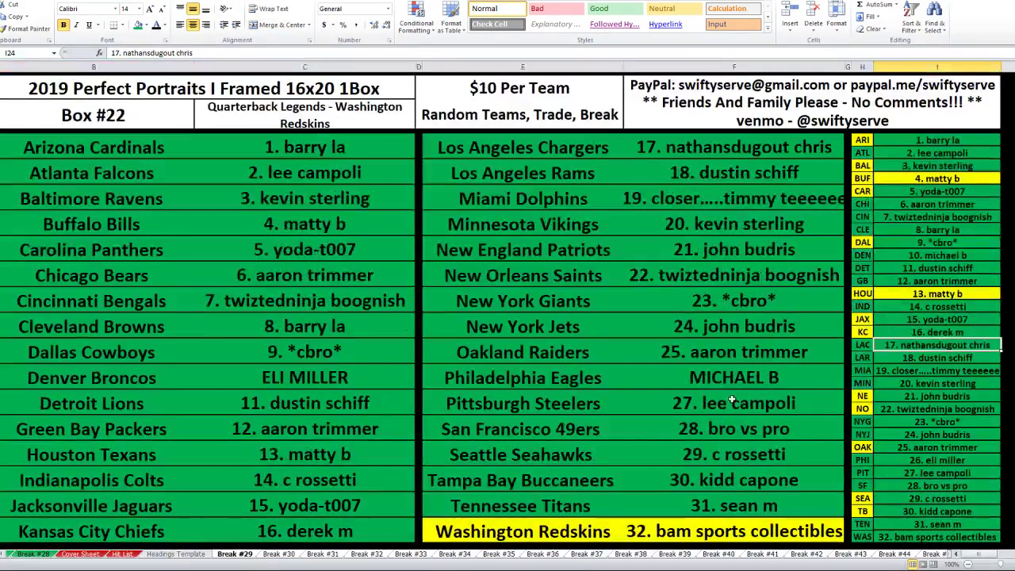
Apply the fill colour to the HOU side-list entry and return to Break #31.
left_click(900, 180)
left_click(911, 293)
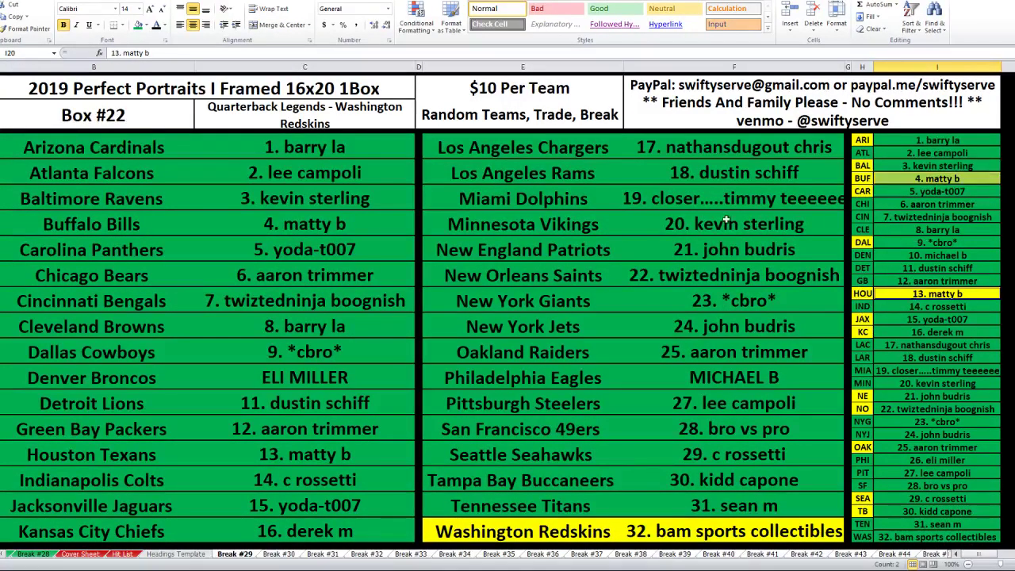
left_click(143, 29)
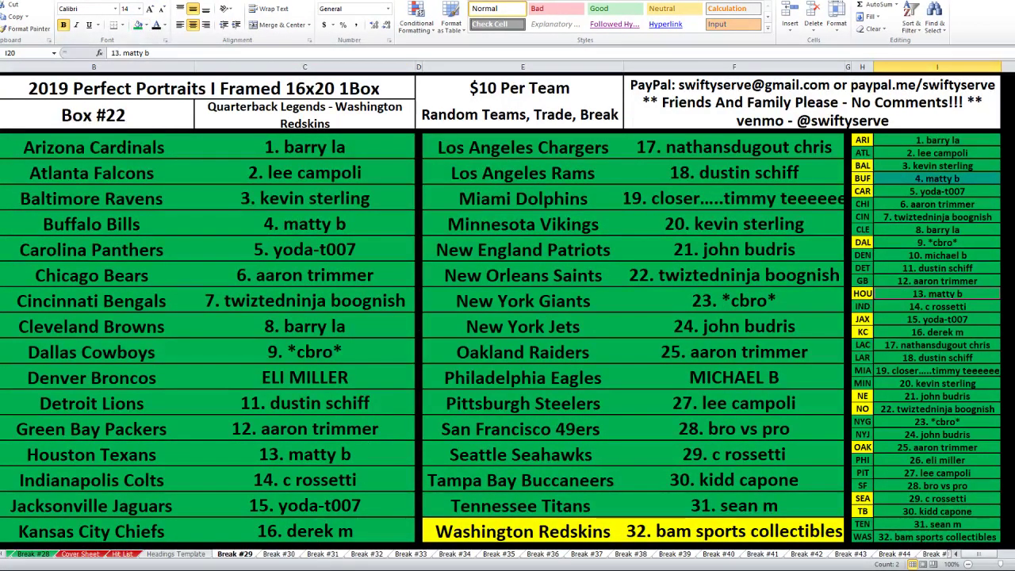
left_click(323, 553)
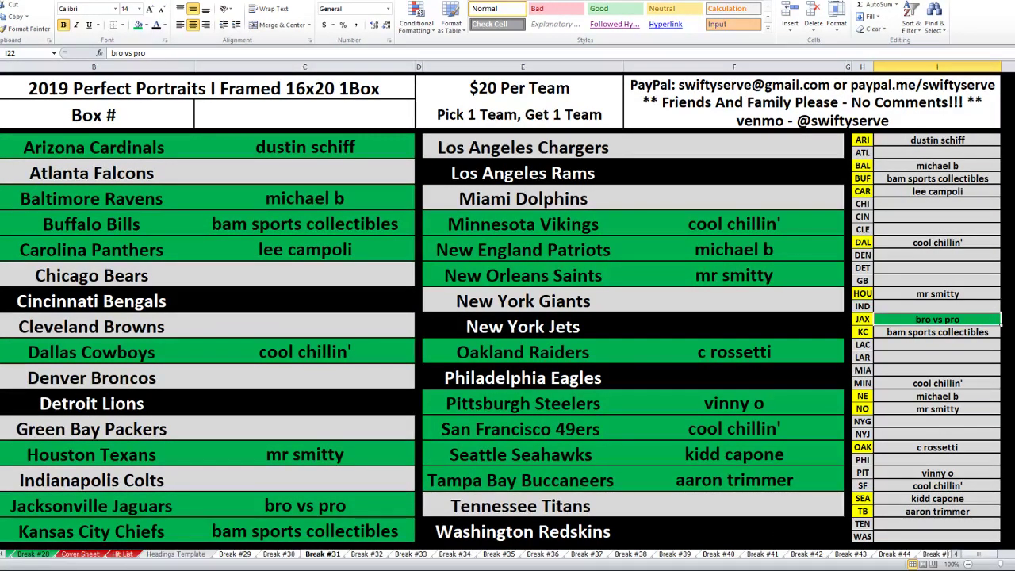
Fill the MIN, SF, DAL and CAR buyer entries green together.
left_click(893, 386)
left_click(916, 485, "ctrl")
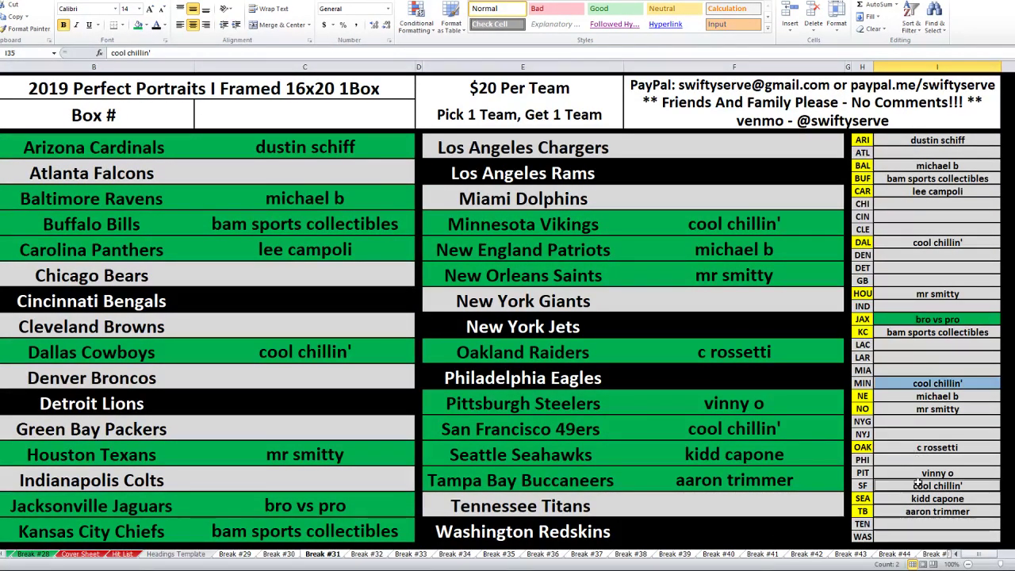
left_click(927, 243, "ctrl")
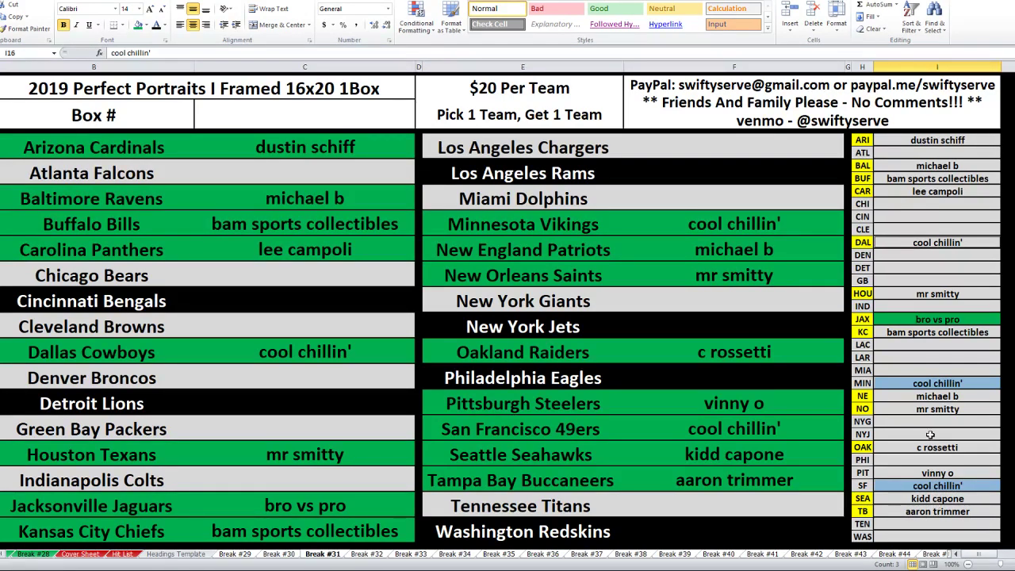
left_click(937, 191, "ctrl")
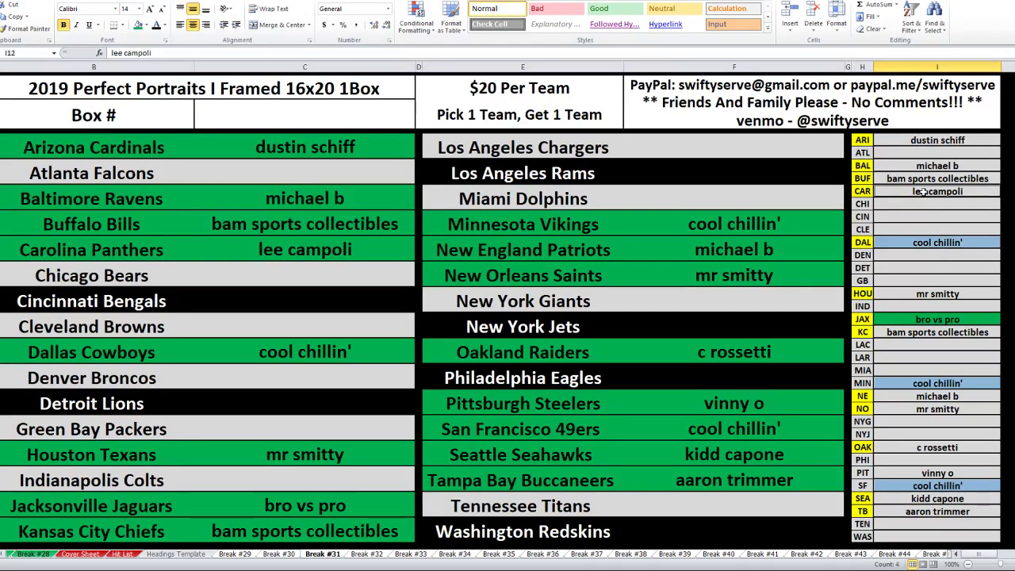
left_click(137, 24)
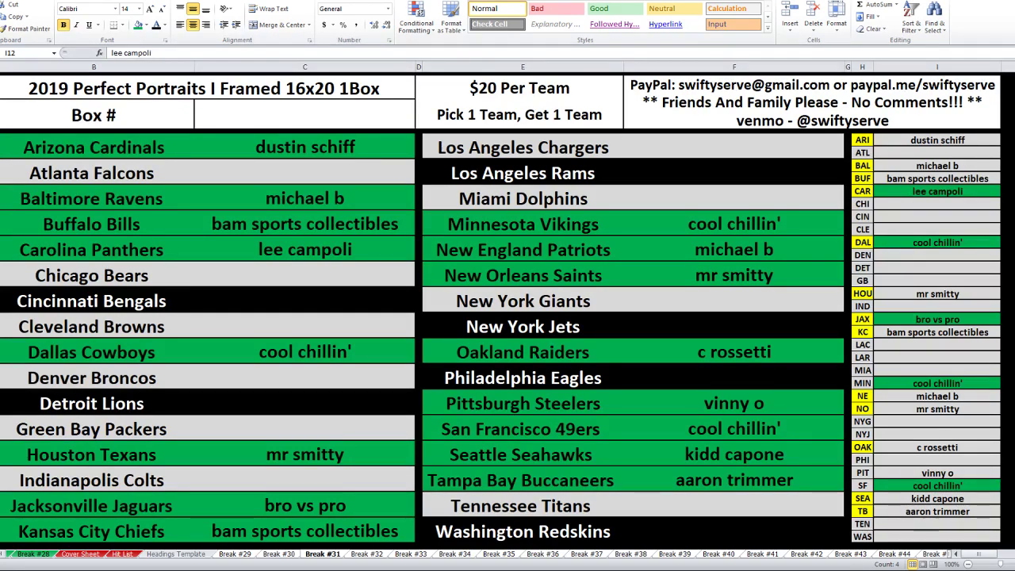
Fill the SEA buyer entry green, then the TB, KC and BUF entries.
left_click(891, 498)
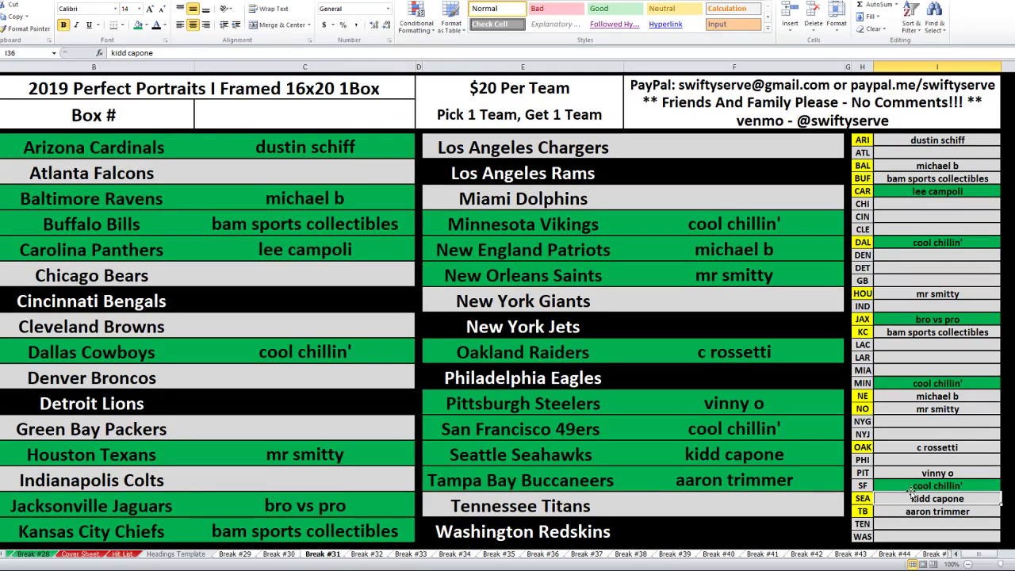
left_click(137, 29)
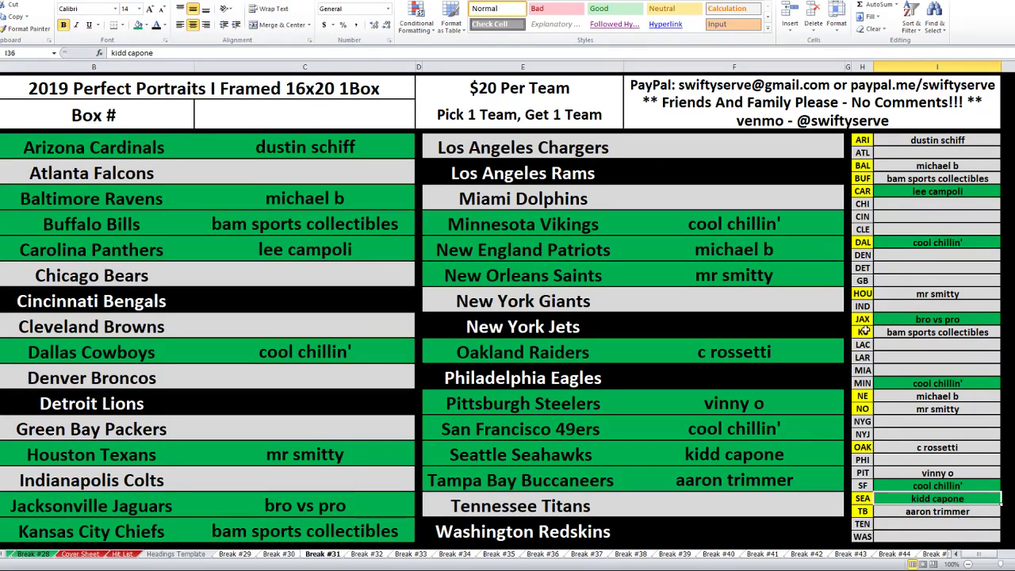
left_click(895, 512)
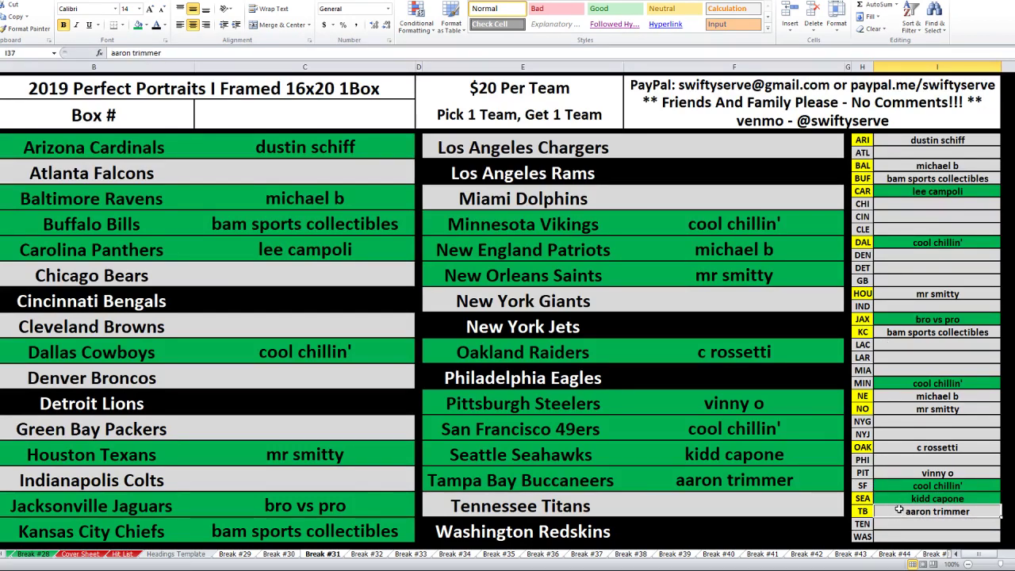
left_click(902, 333, "ctrl")
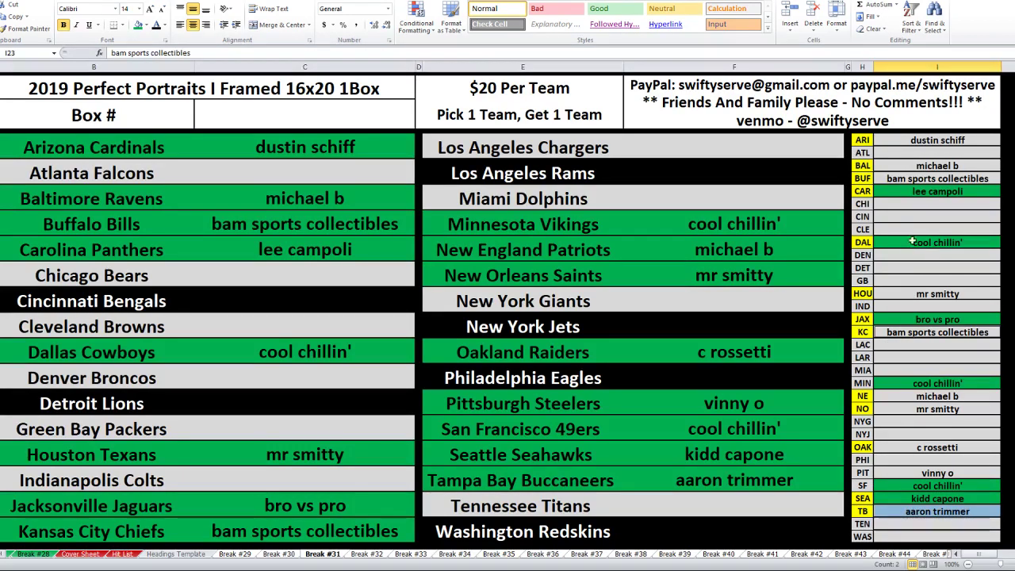
left_click(918, 178, "ctrl")
left_click(138, 26)
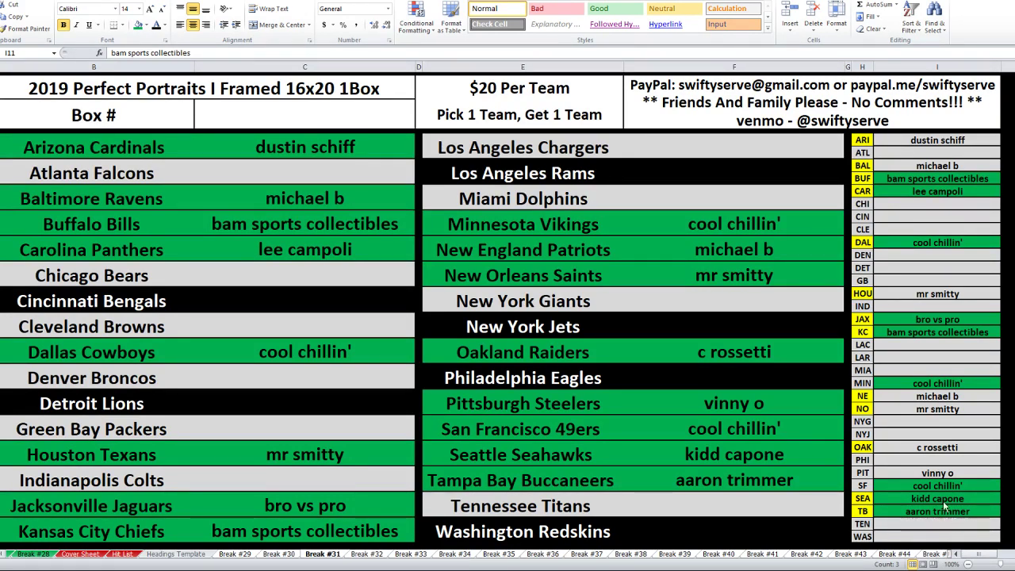
left_click(915, 448)
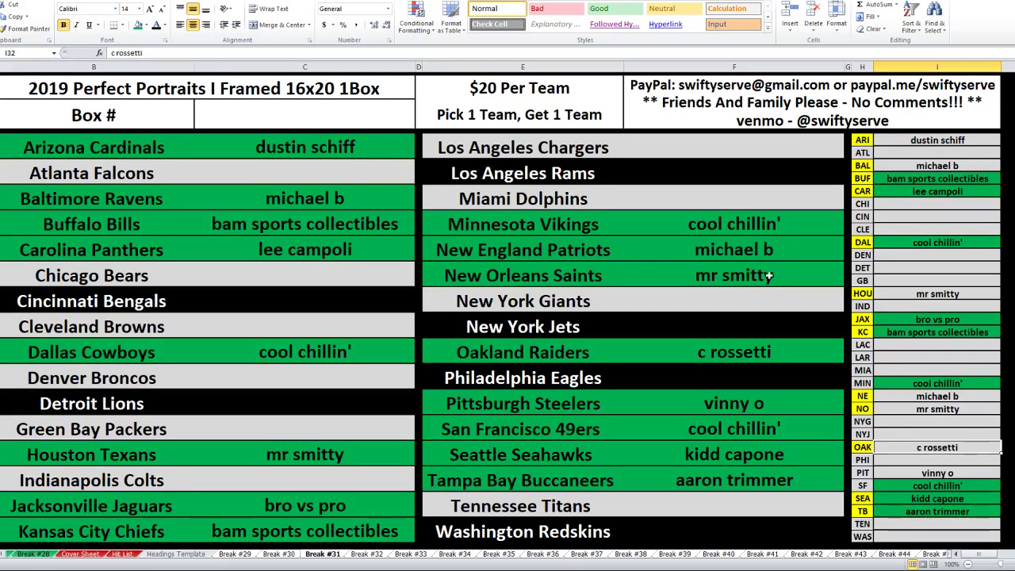
Shade the OAK and ARI buyer name cells in the side team list green.
left_click(140, 25)
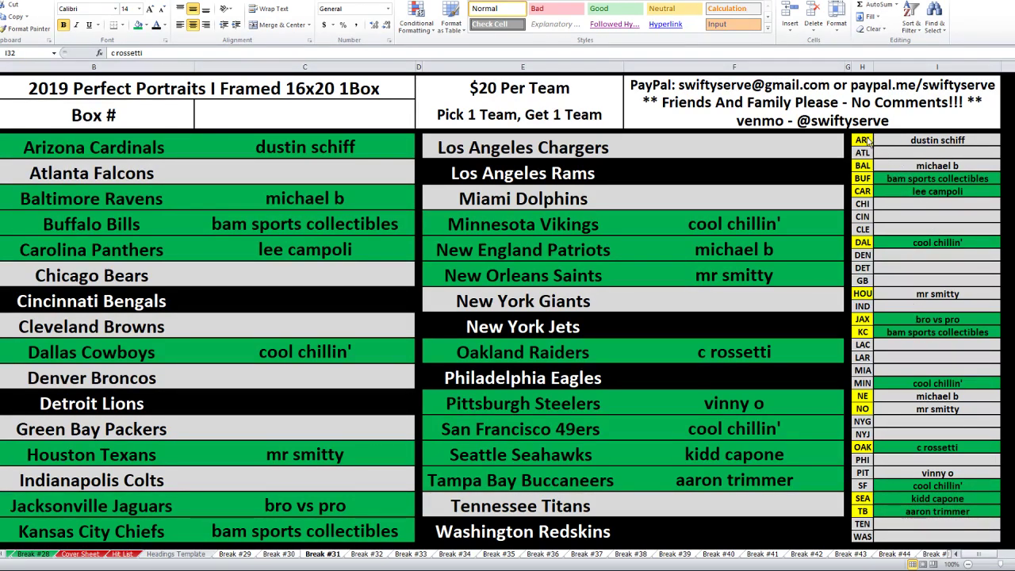
left_click(891, 136)
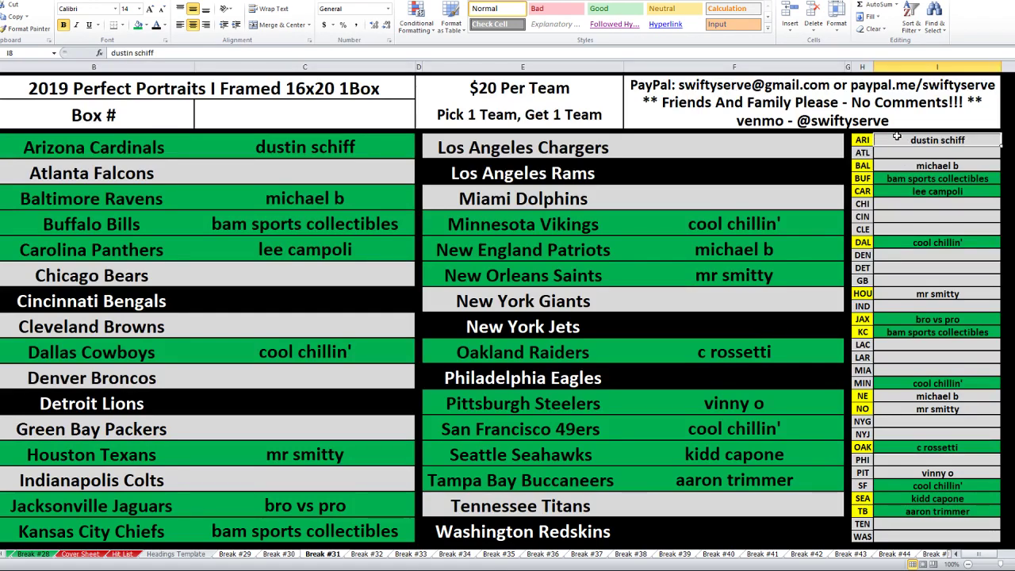
left_click(138, 27)
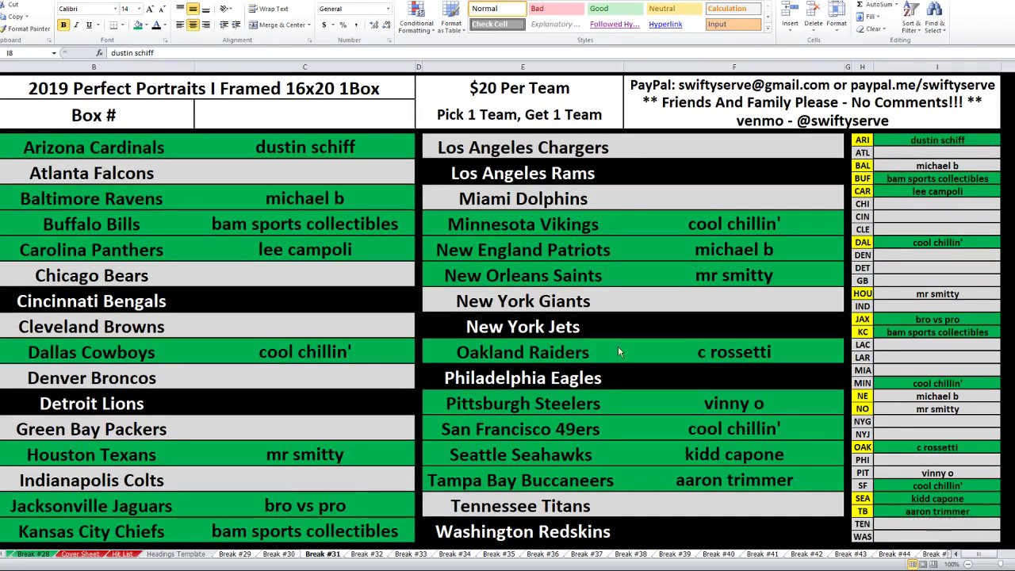
left_click(853, 104)
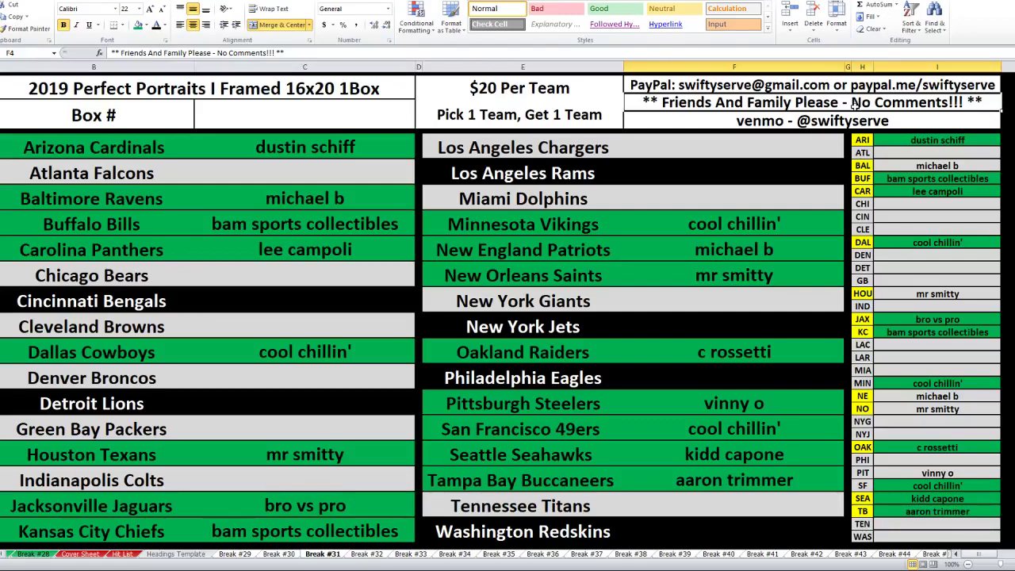
Delete the 'Friends And Family Please - No Comments!!!' line from header cell F4.
key("Delete")
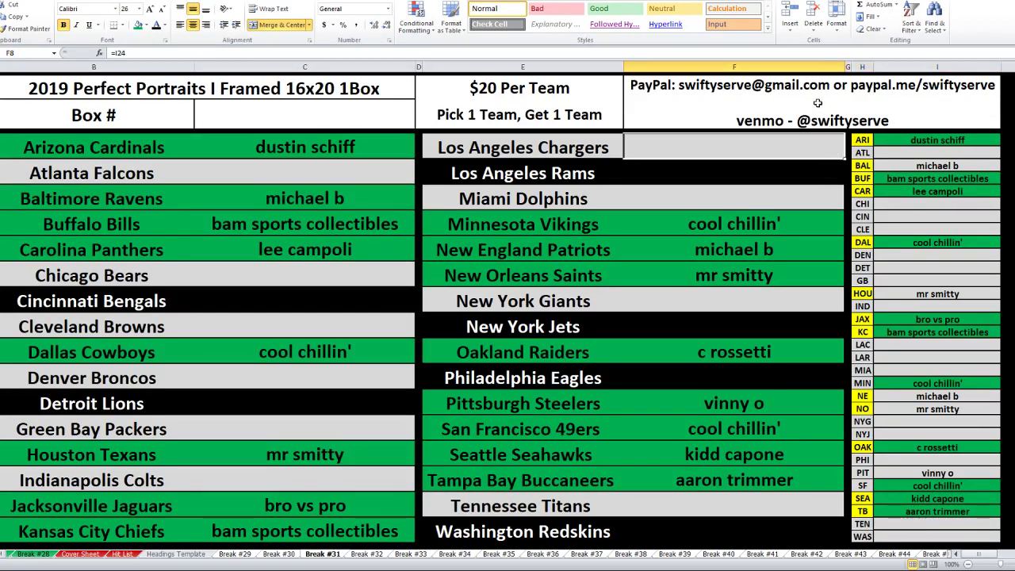
left_click(819, 91)
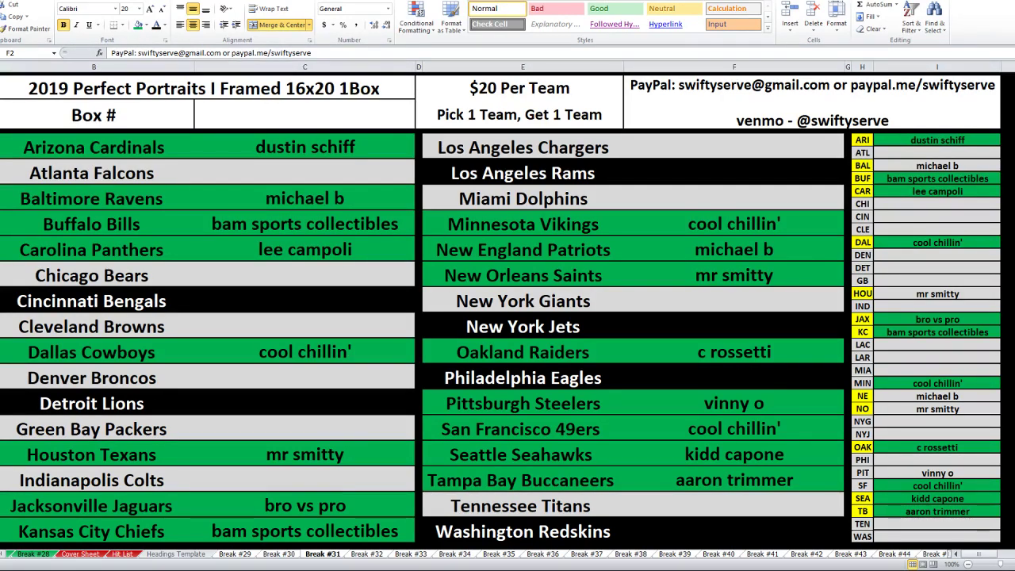
Shade the BAL and NE buyer cells and the PIT side-list row green.
left_click(893, 166)
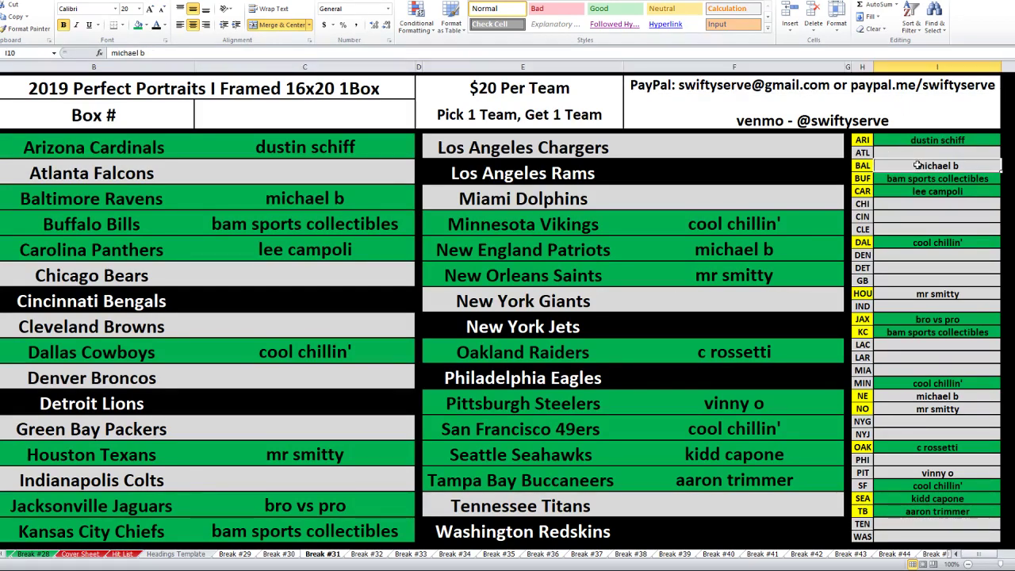
left_click(916, 395, "ctrl")
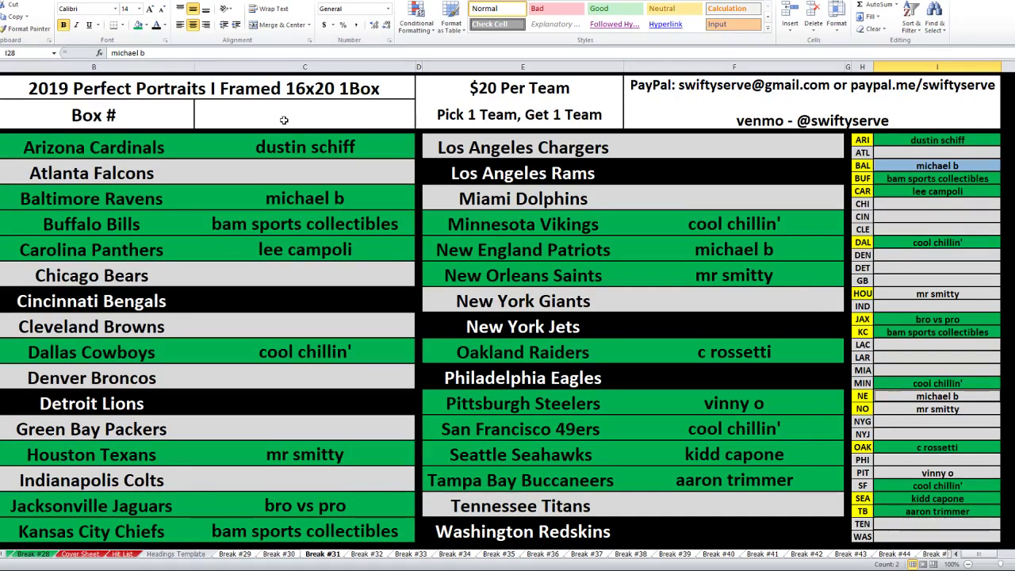
left_click(140, 25)
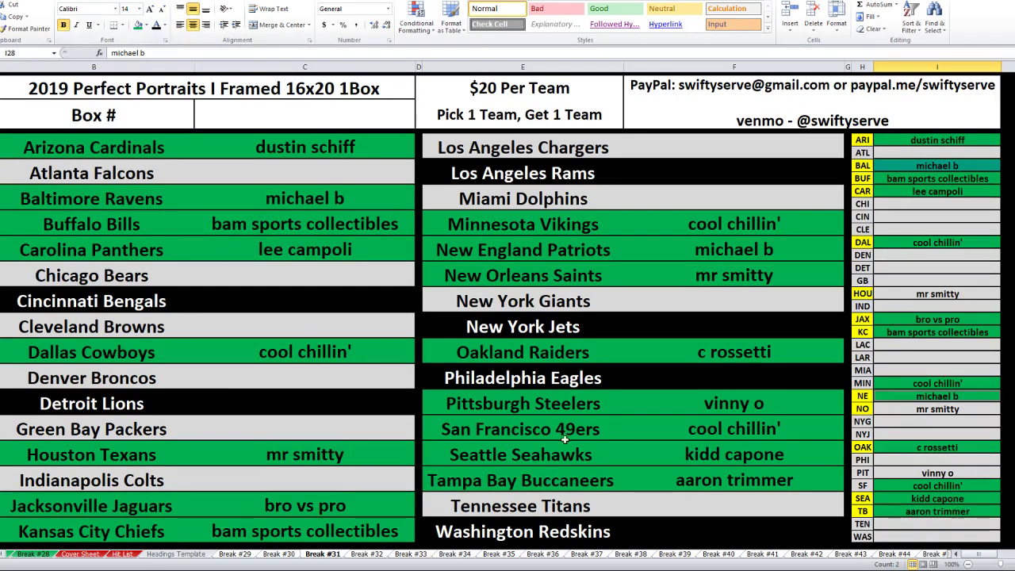
left_click_drag(868, 474, 896, 471)
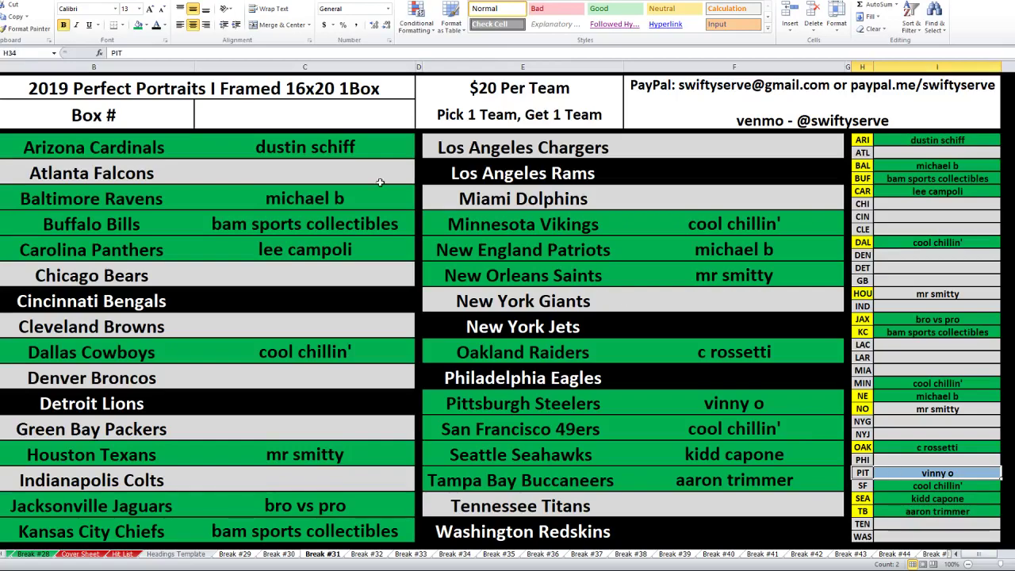
left_click(137, 25)
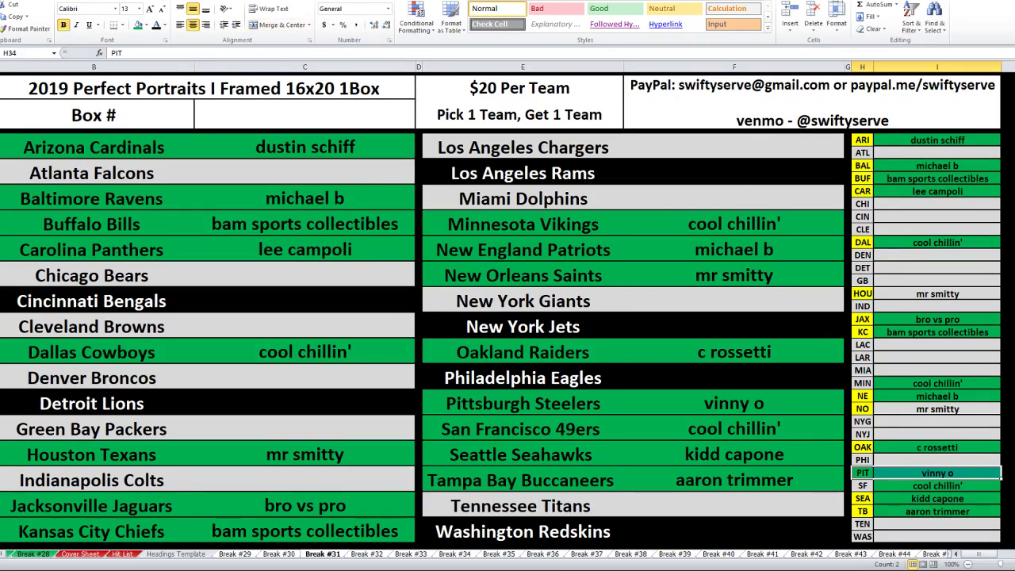
Shade the HOU and NO buyer cells yellow and briefly check the Break #30 sheet.
left_click(936, 294)
left_click(948, 412, "ctrl")
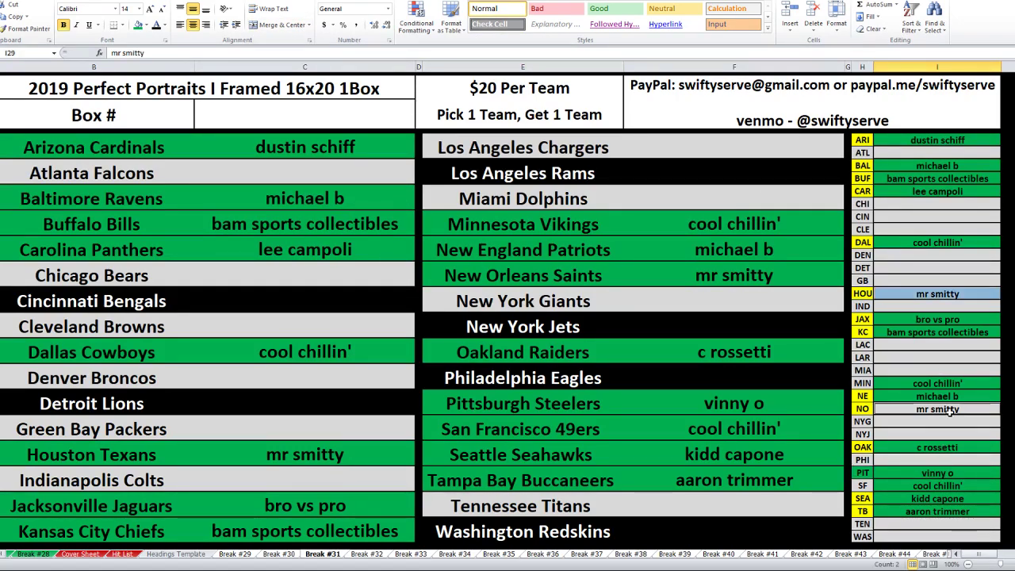
left_click(147, 25)
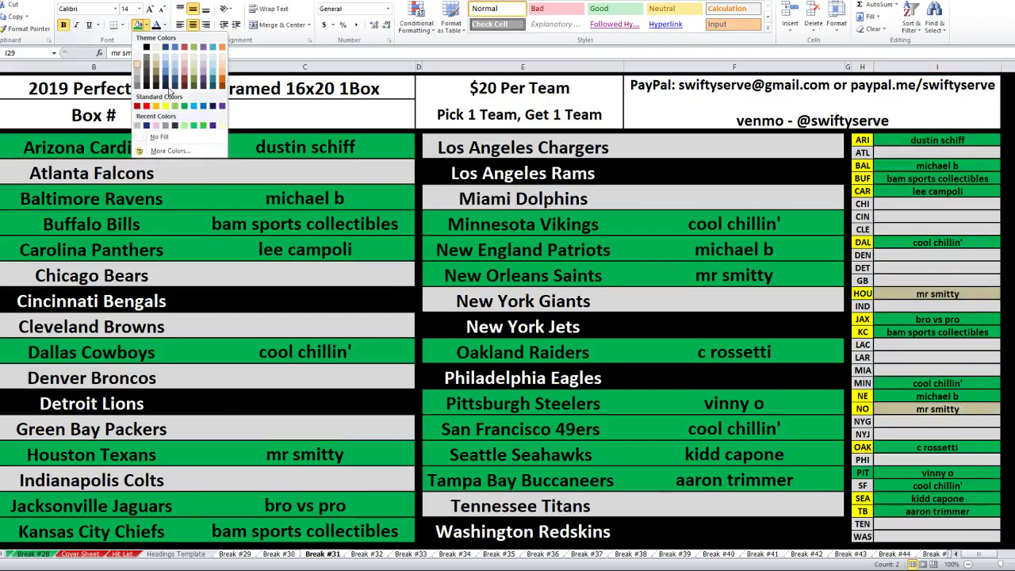
left_click(166, 120)
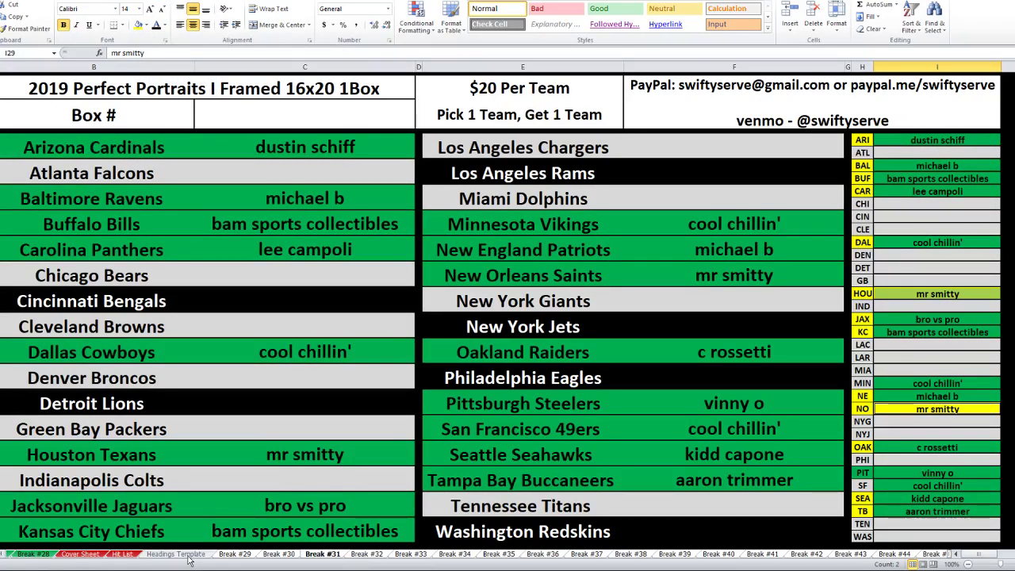
left_click(291, 559)
left_click(322, 554)
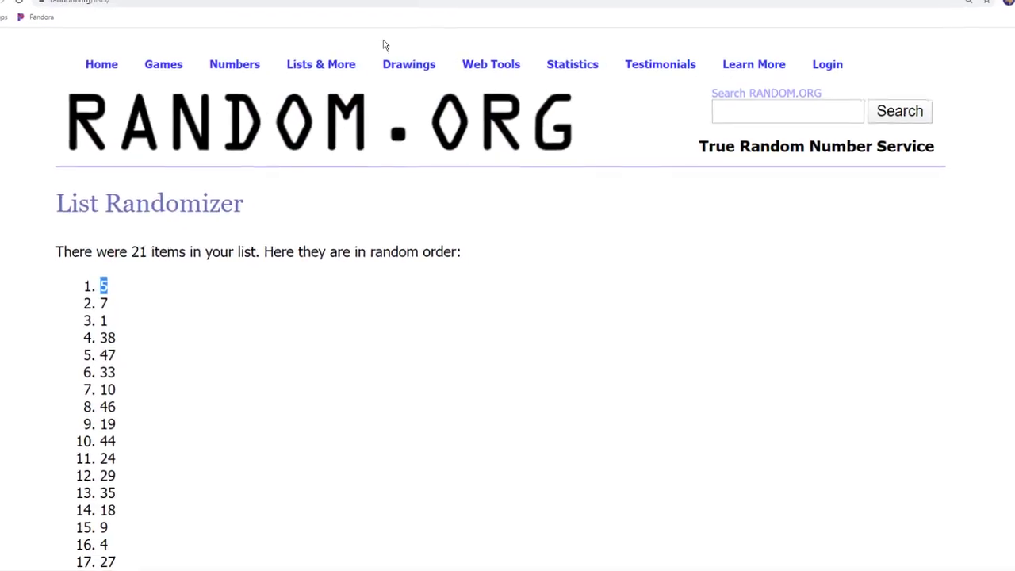
Open random.org's List Randomizer and paste in the list of 19 box numbers.
mouse_move(320, 67)
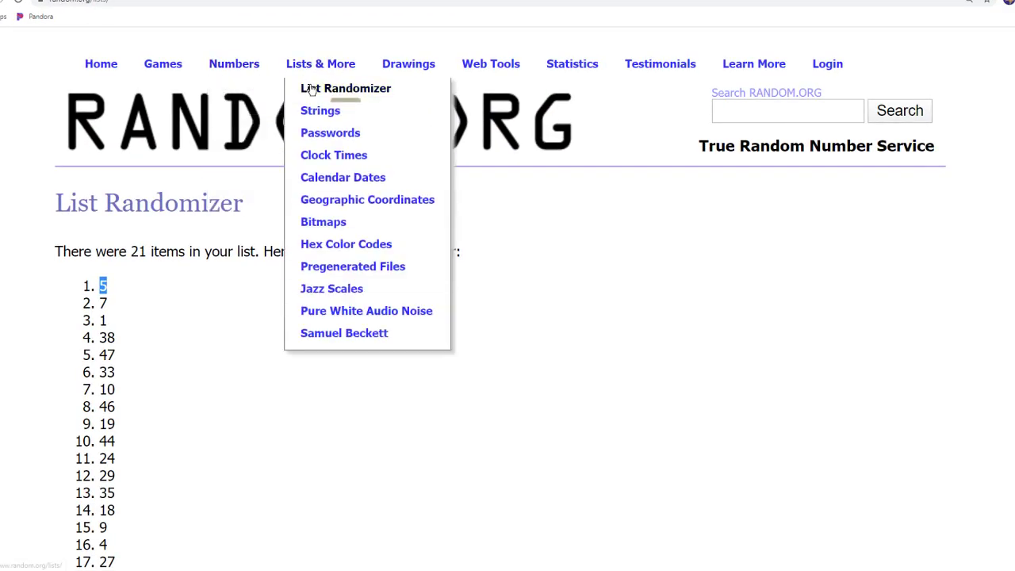
left_click(306, 89)
scroll(218, 332, "down", 2)
left_click(218, 332)
key("ctrl+v")
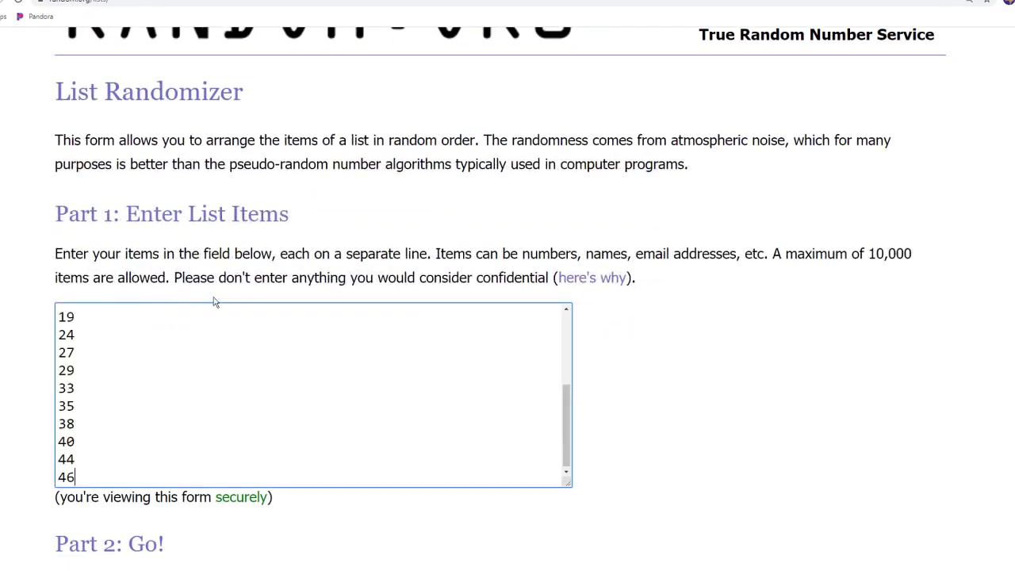
scroll(218, 286, "up", 2)
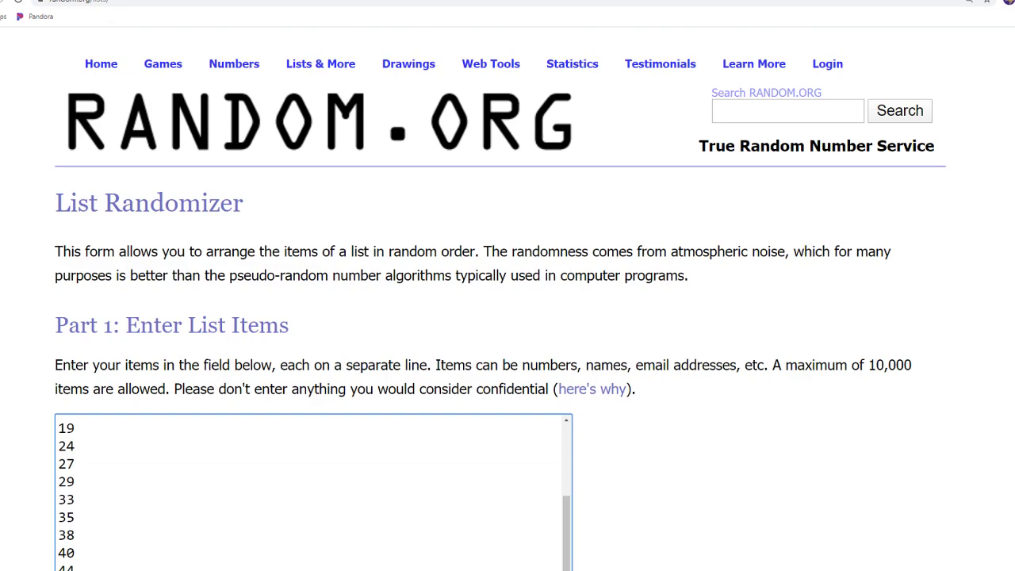
scroll(245, 356, "down", 3)
Randomize the box numbers five times until 19 is drawn first, then return to Excel.
left_click(115, 466)
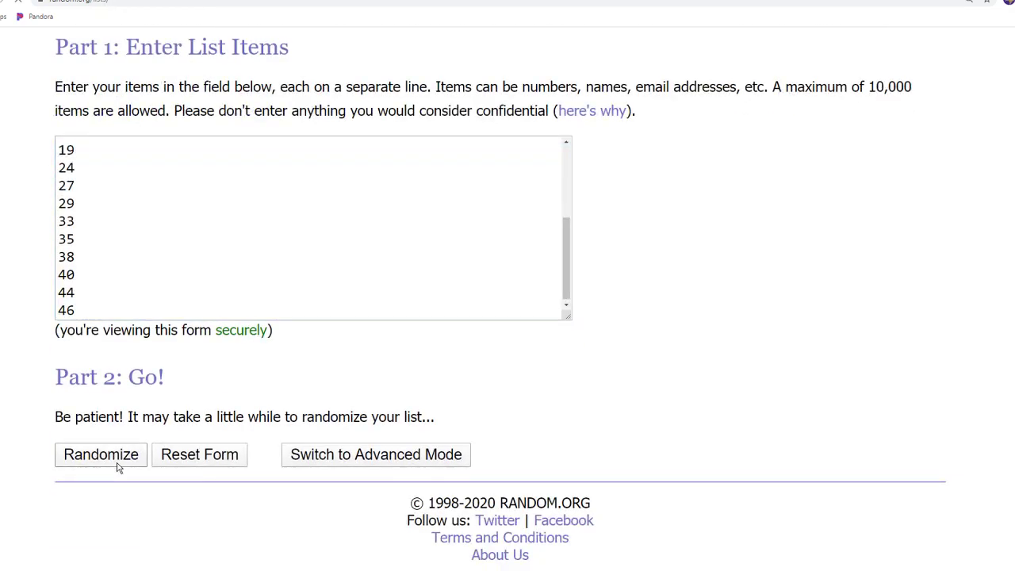
scroll(115, 468, "down", 4)
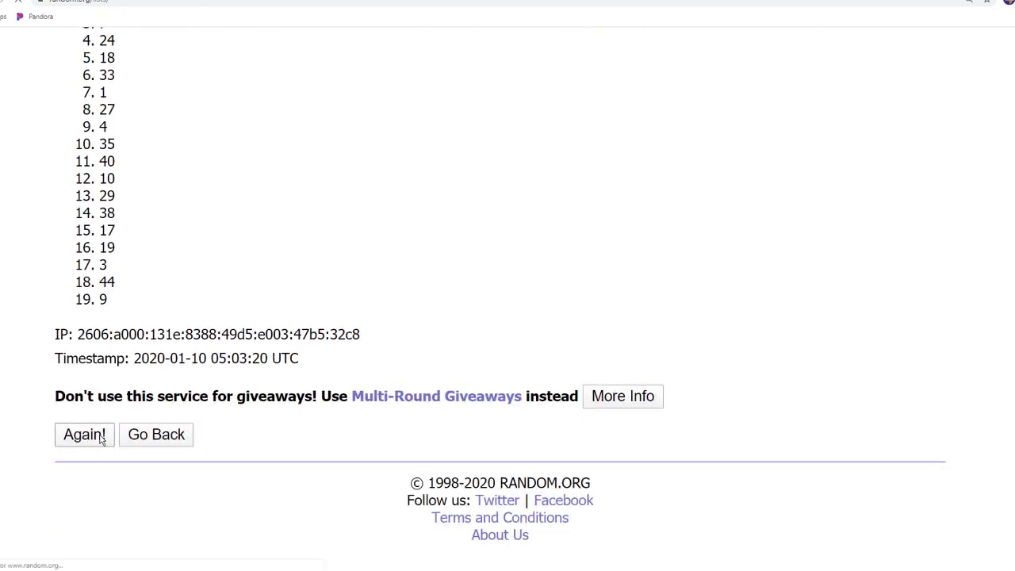
left_click(84, 434)
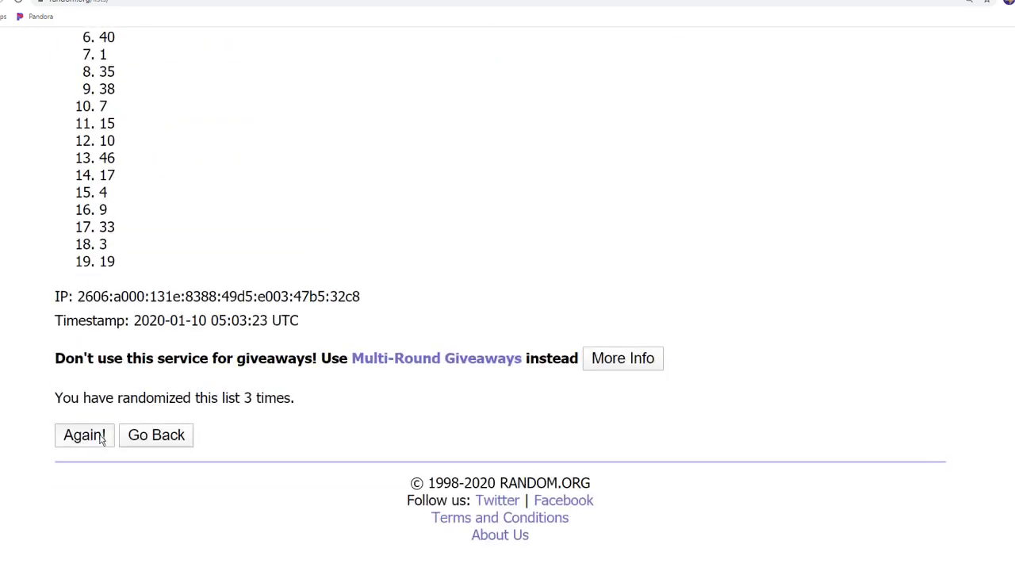
left_click(102, 440)
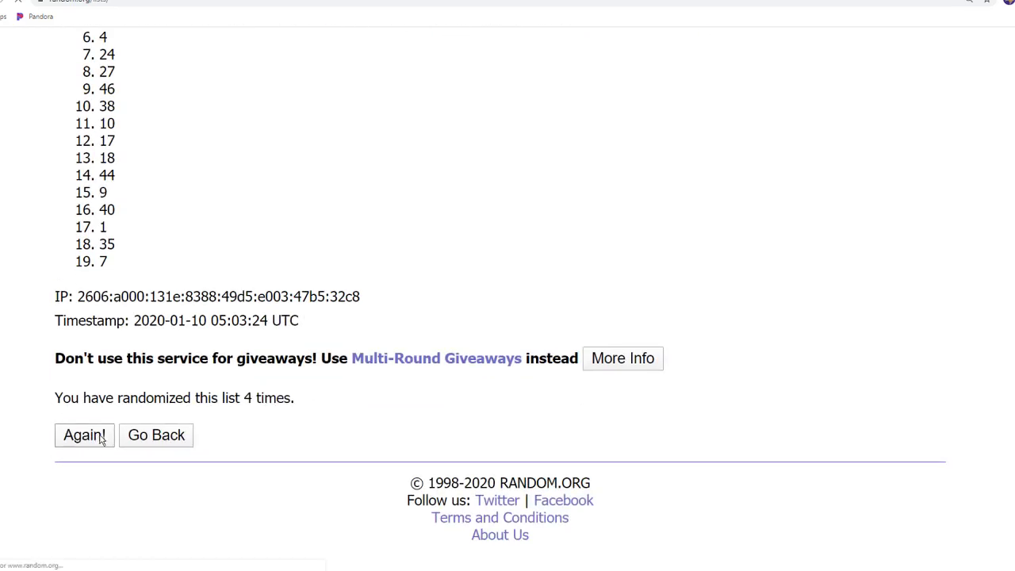
left_click(101, 439)
left_click_drag(165, 398, 317, 404)
scroll(99, 302, "up", 1)
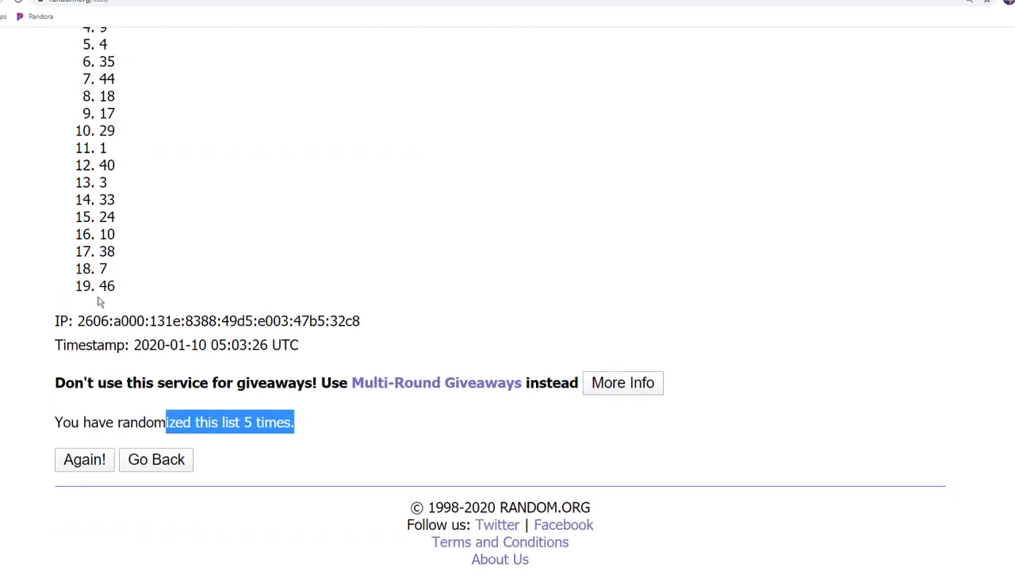
scroll(99, 301, "up", 4)
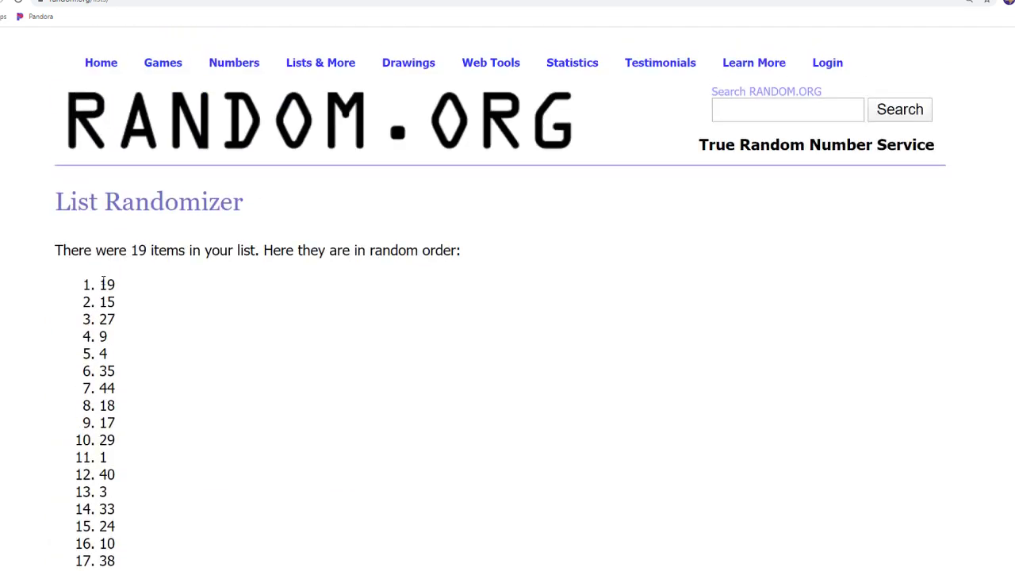
double_click(103, 283)
key("alt+Tab")
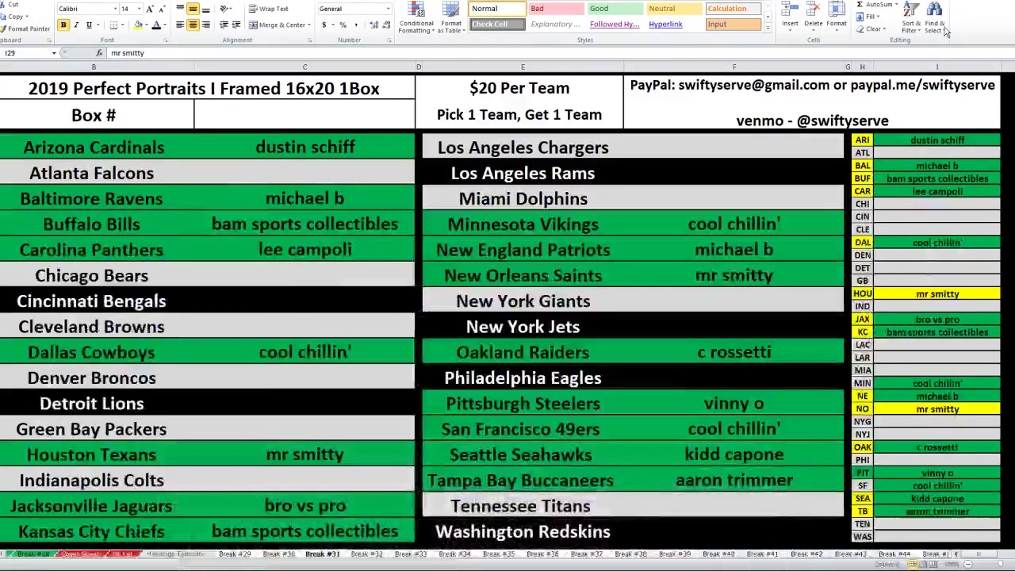
Change the grid heading in B5 to 'Box #19'.
left_click(155, 102)
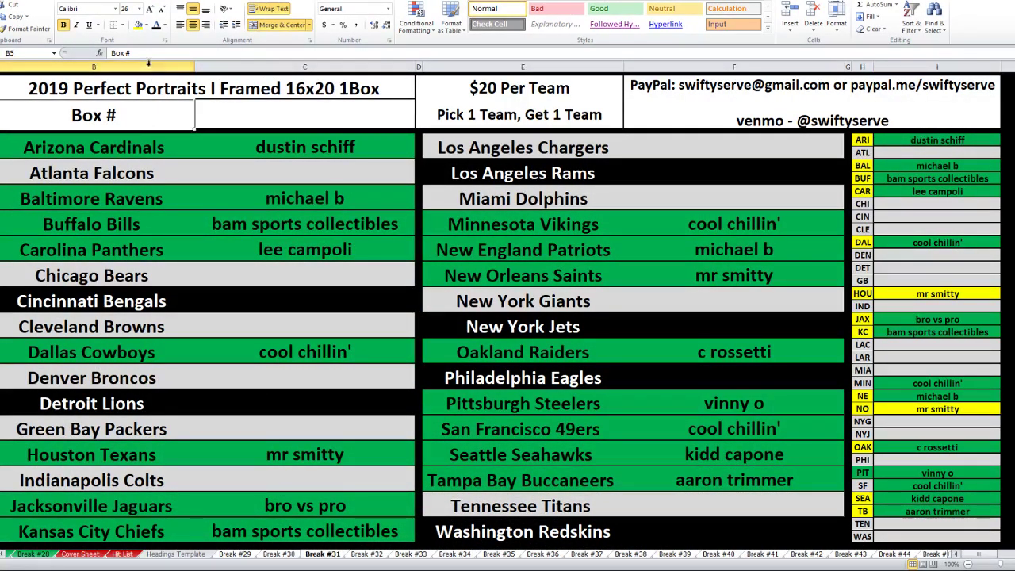
left_click(147, 55)
type("19")
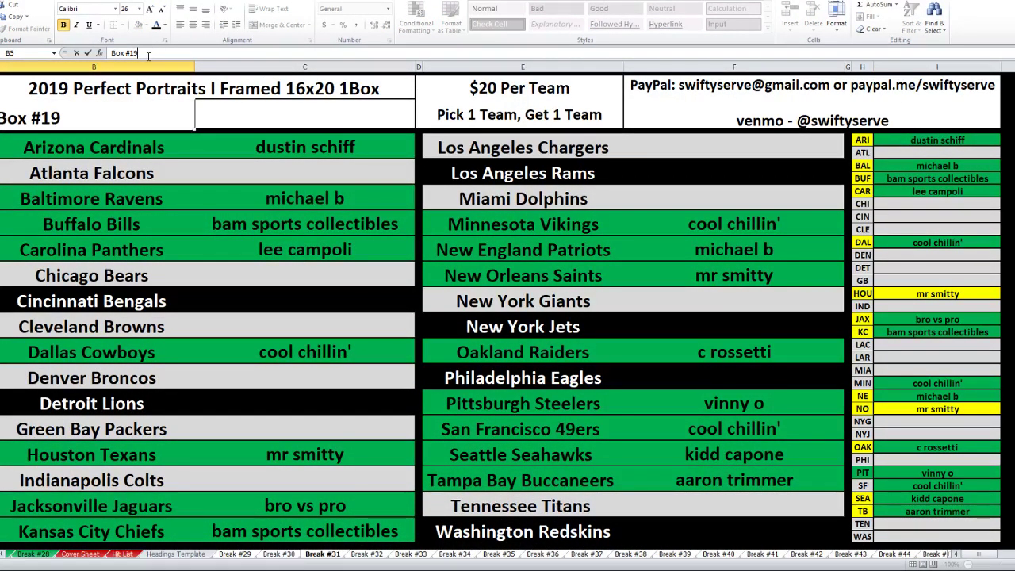
key("Return")
Copy the side list's buyer names (I8:I35) and switch back to random.org.
left_click_drag(957, 145, 957, 510)
key("ctrl+c")
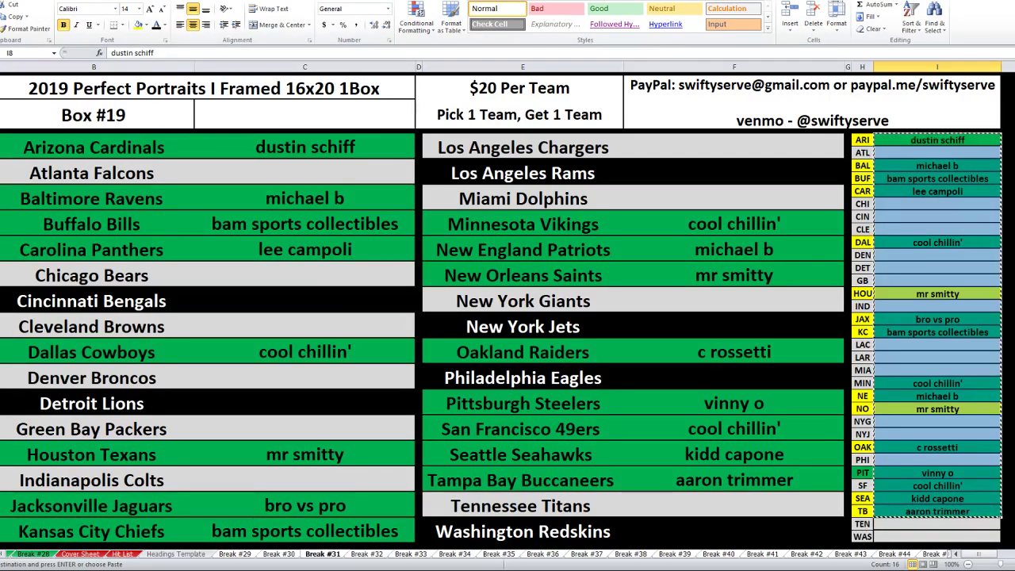
key("alt+Tab")
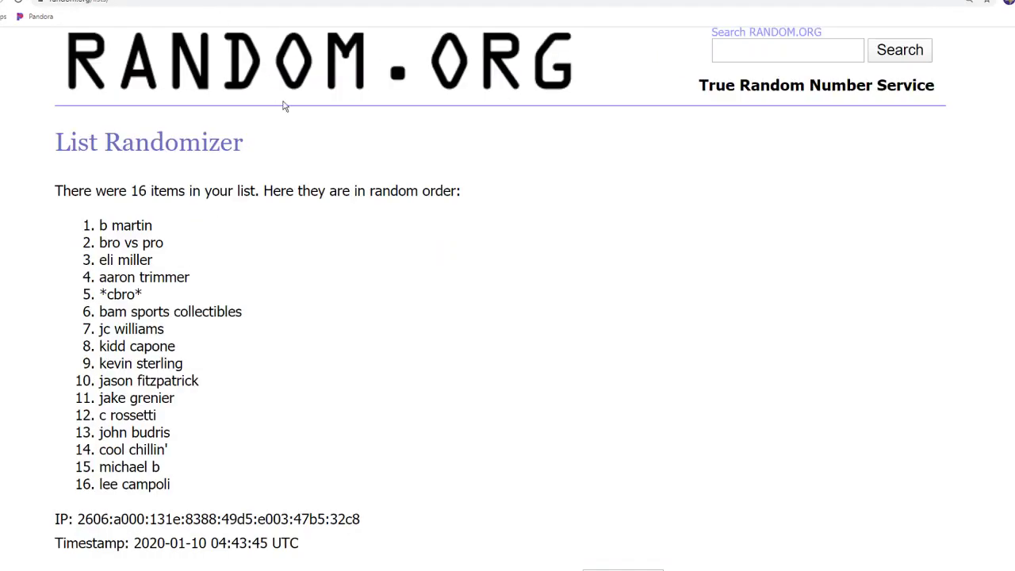
Paste the copied buyer names into the List Randomizer's entry field.
scroll(283, 104, "up", 2)
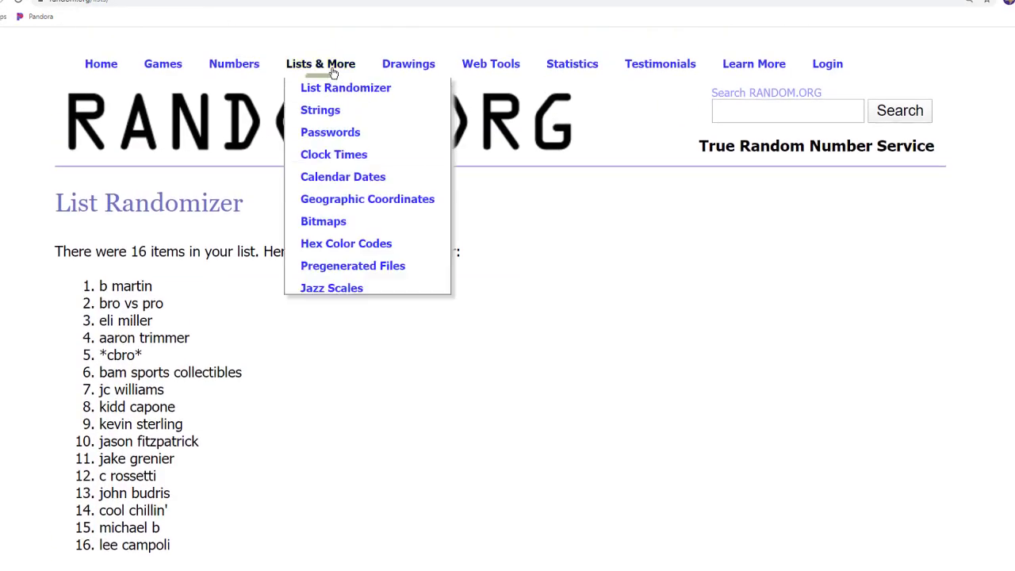
left_click(332, 88)
left_click(240, 480)
key("ctrl+v")
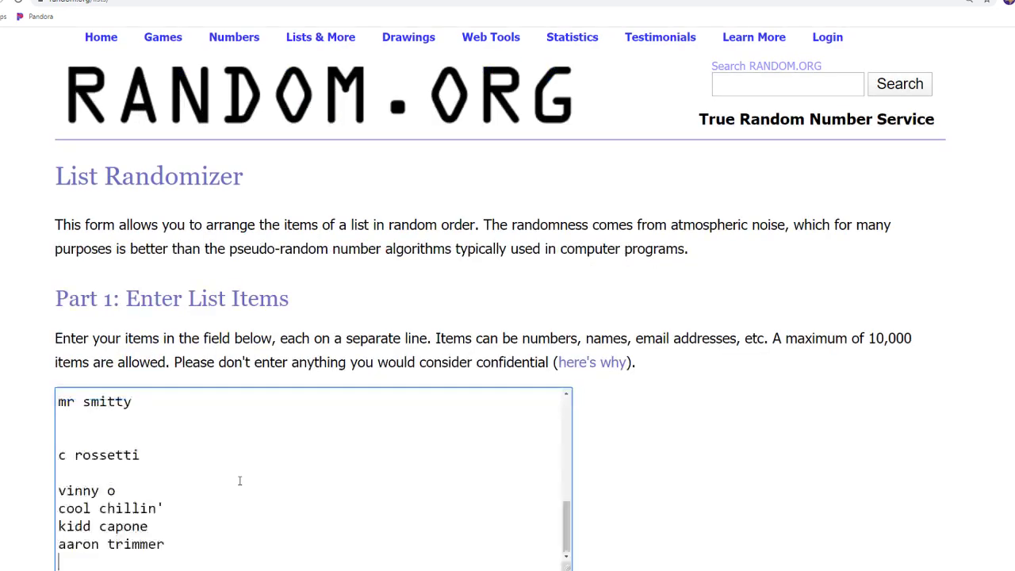
key("BackSpace")
Delete the blank lines between the lower pasted buyer entries.
left_click(66, 490)
key("BackSpace")
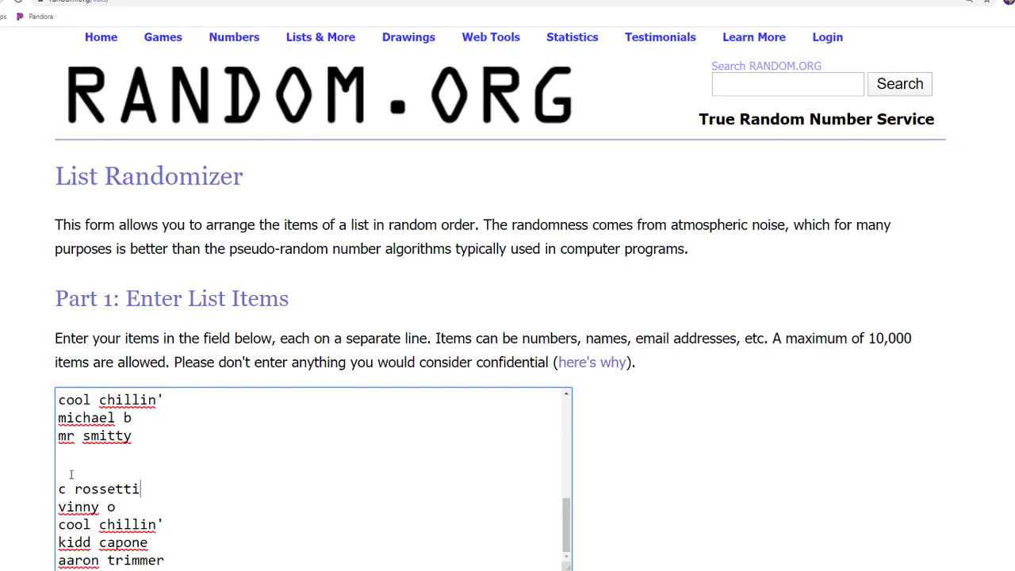
left_click(72, 474)
key("BackSpace")
key("BackSpace")
scroll(72, 418, "up", 2)
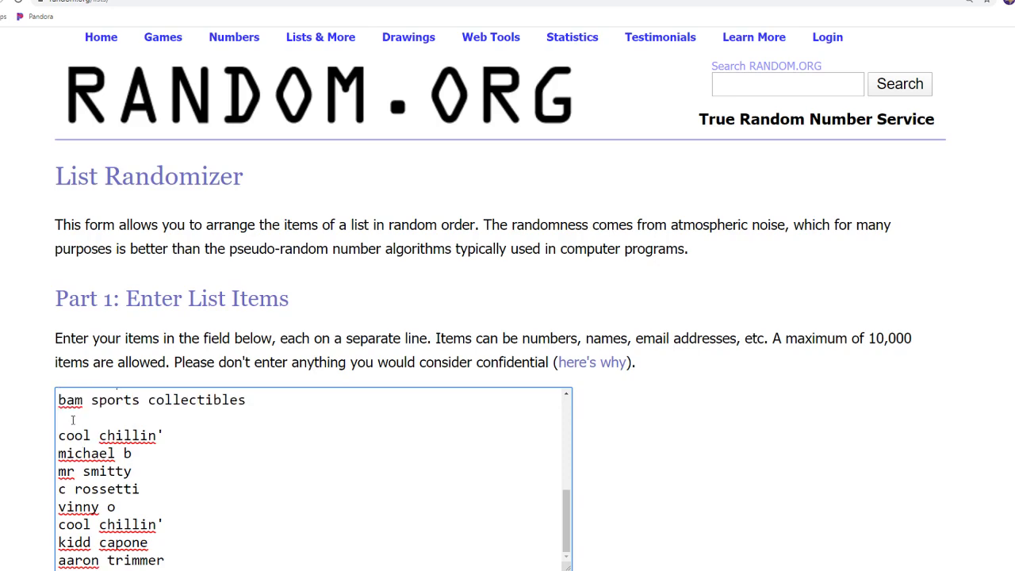
key("BackSpace")
key("BackSpace")
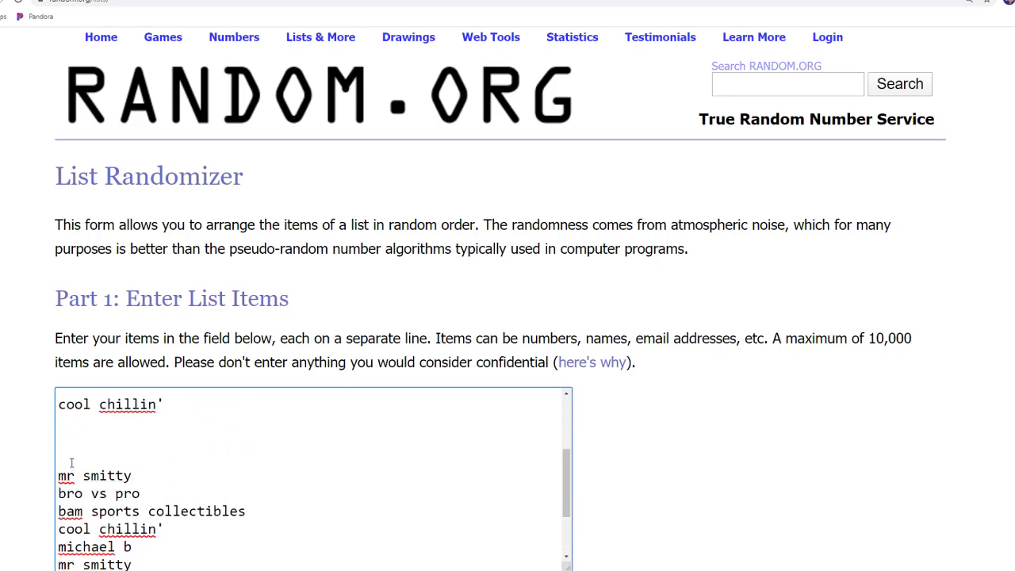
left_click(70, 460)
key("BackSpace")
key("BackSpace")
key("BackSpace")
Remove the remaining blank lines up to the first entry and shrink the browser over Excel.
scroll(92, 458, "up", 2)
left_click(79, 490)
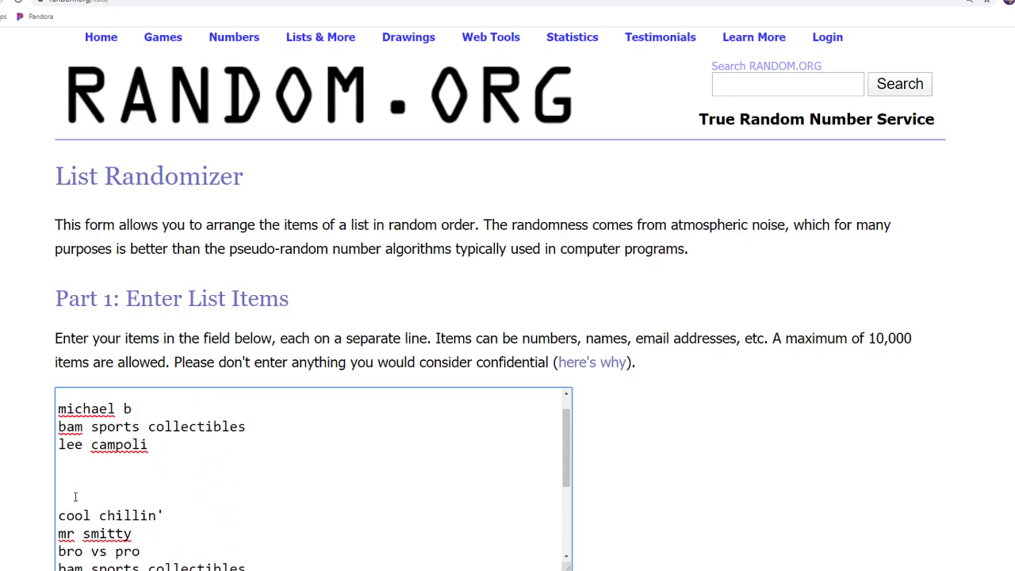
key("BackSpace")
key("BackSpace")
key("BackSpace")
scroll(67, 428, "up", 1)
left_click(68, 426)
key("BackSpace")
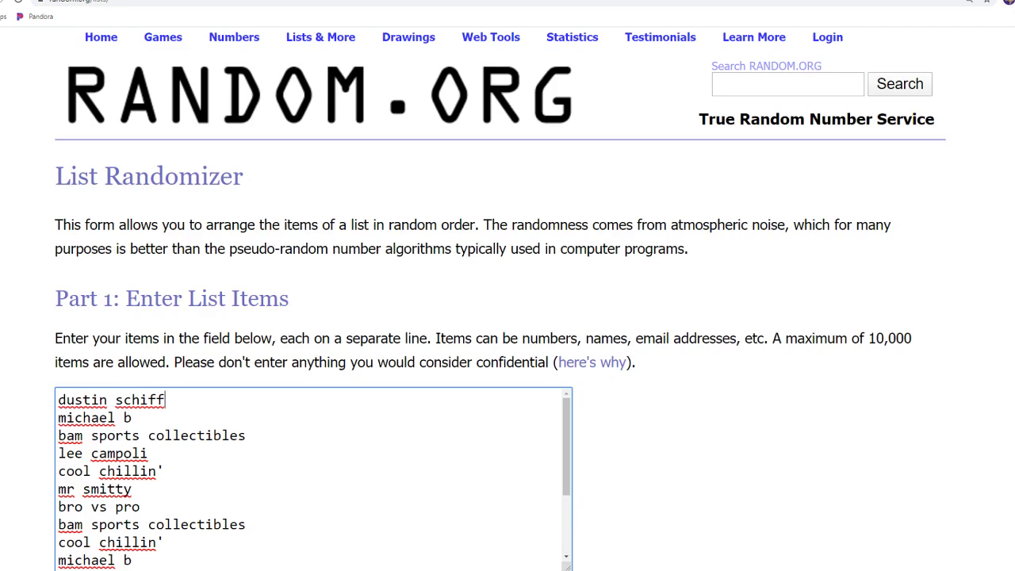
key("super+Down")
left_click_drag(462, 4, 812, 6)
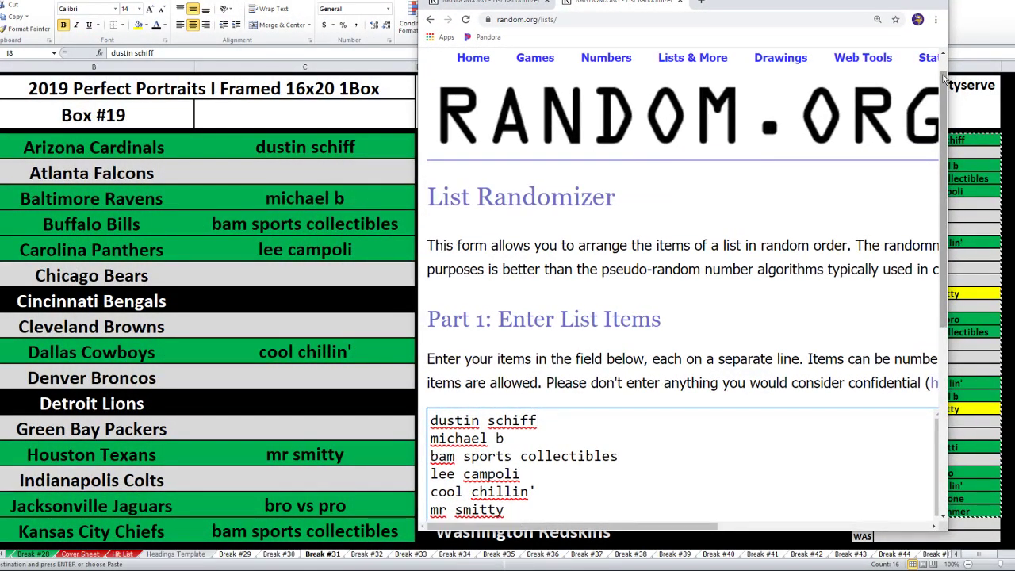
Reposition the browser to compare with the sheet's team list, then maximize it.
left_click_drag(945, 77, 943, 224)
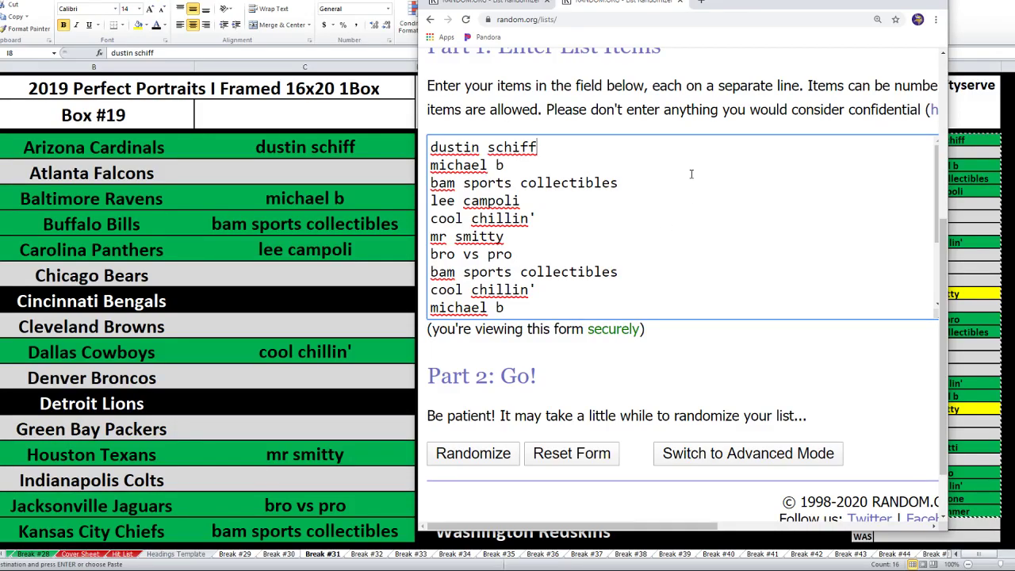
scroll(691, 176, "down", 2)
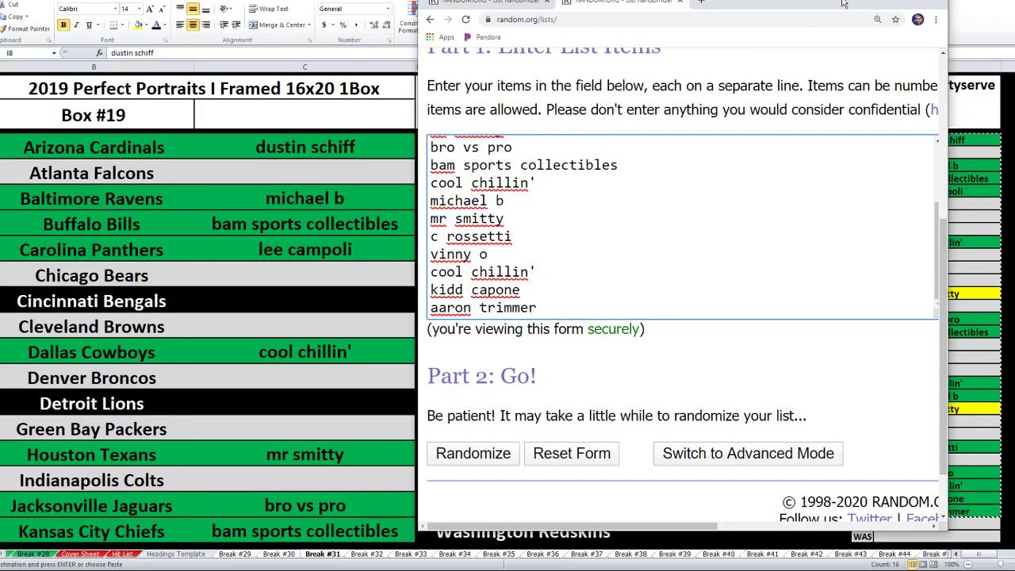
left_click_drag(844, 4, 550, 7)
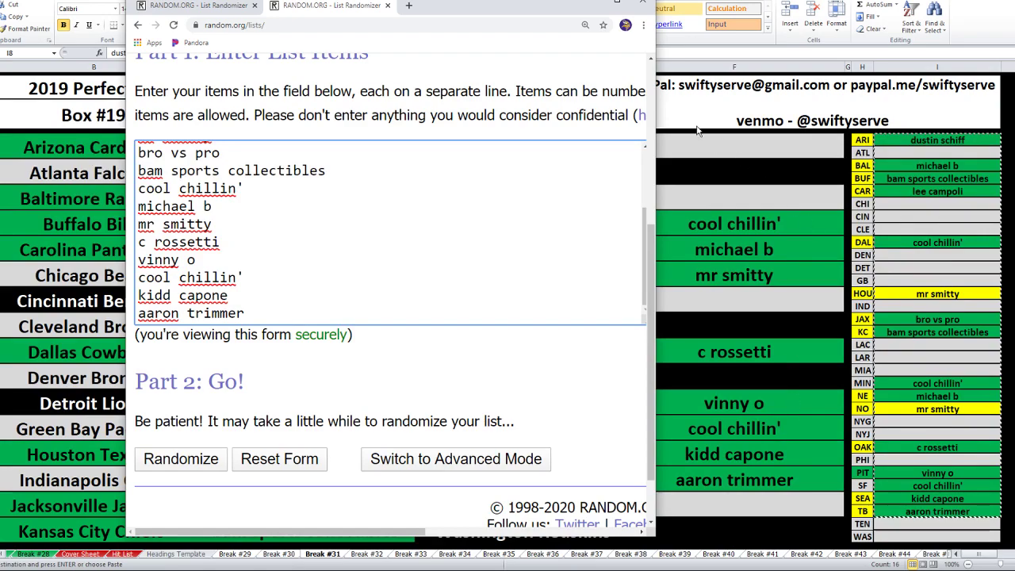
left_click(618, 4)
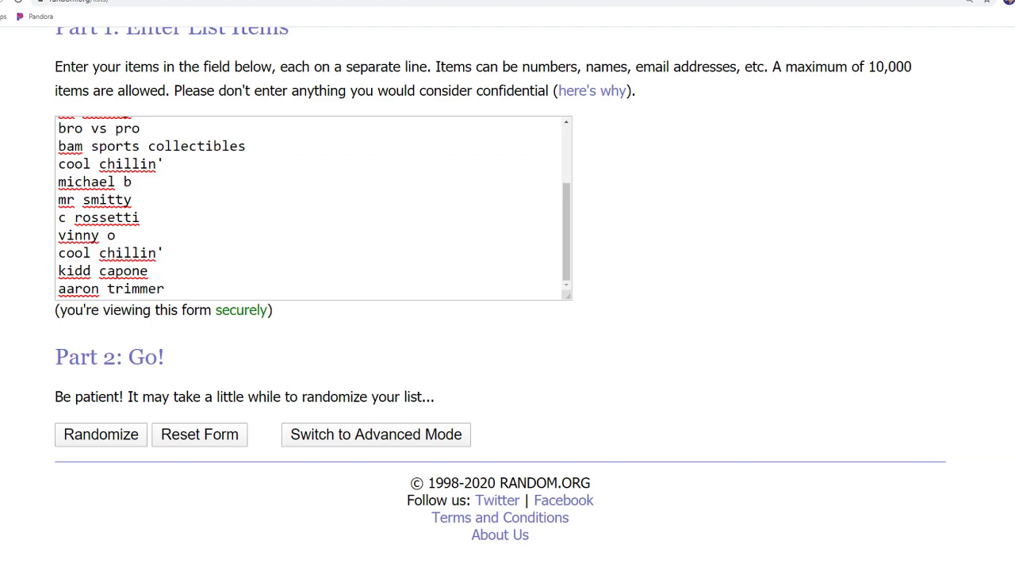
Randomize the 16 buyer entries five times and scroll back up to the shuffled result.
left_click(132, 438)
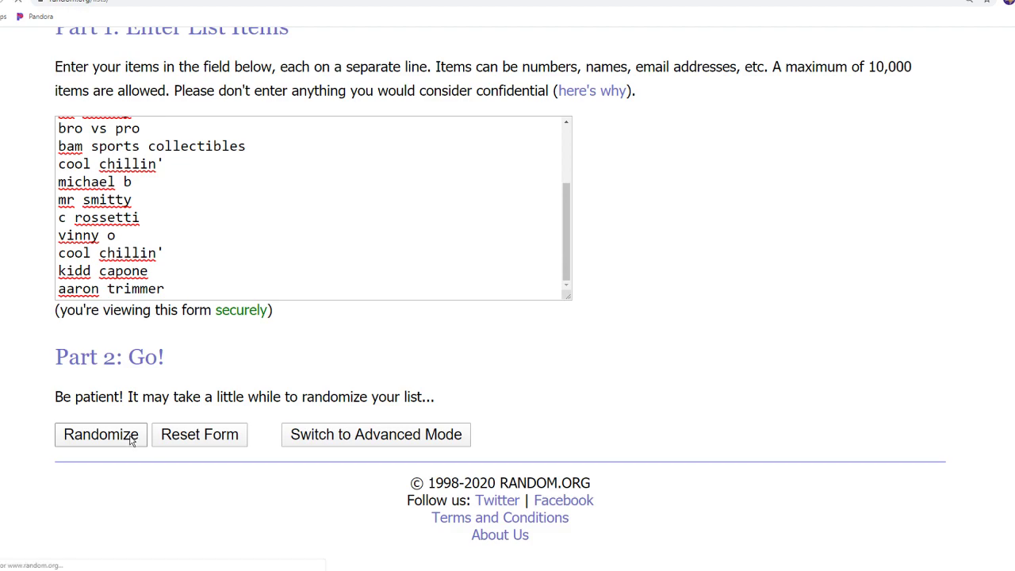
scroll(129, 437, "down", 3)
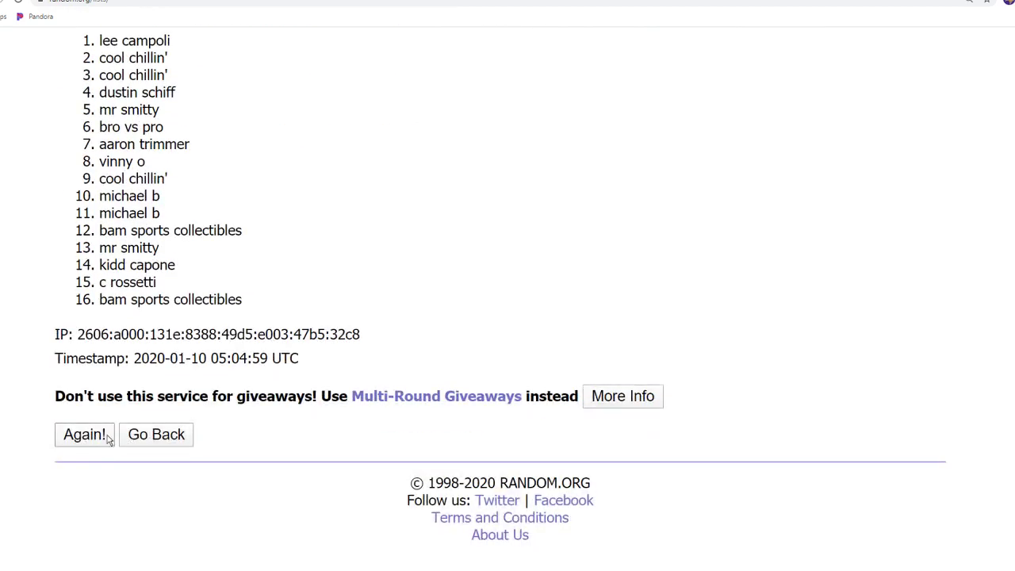
left_click(100, 436)
scroll(100, 438, "down", 5)
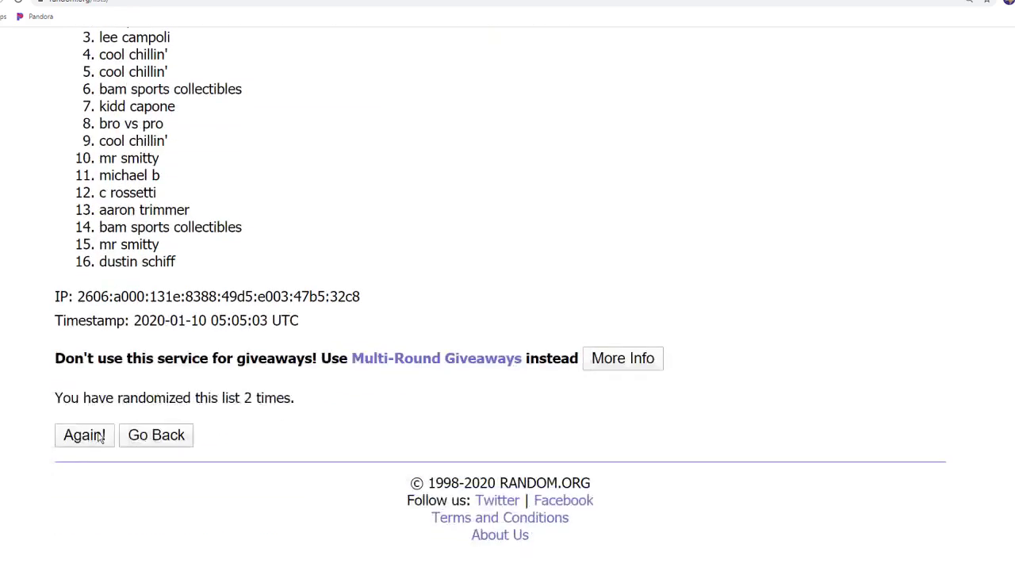
left_click(100, 436)
scroll(101, 438, "down", 5)
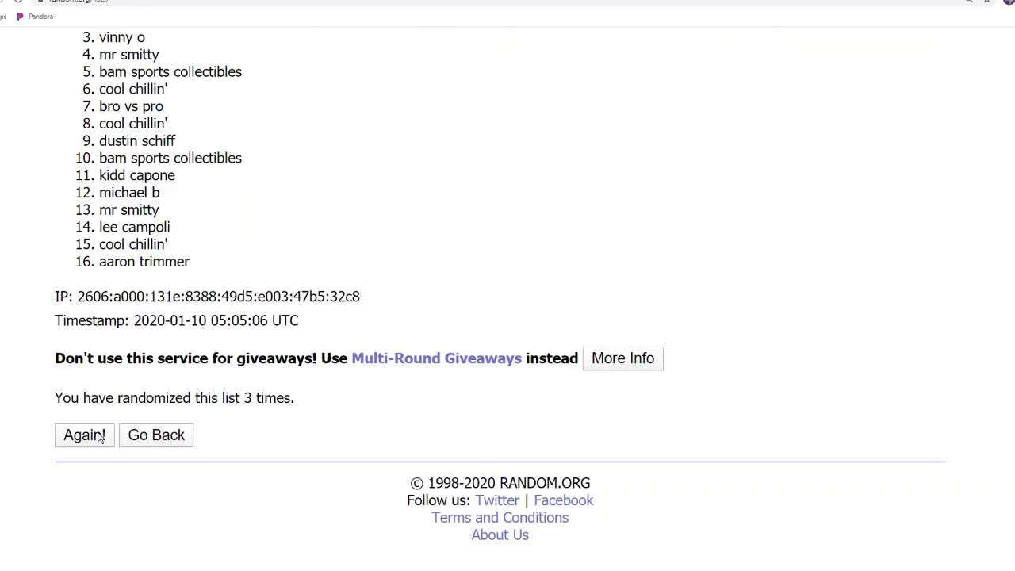
left_click(101, 436)
scroll(101, 437, "down", 5)
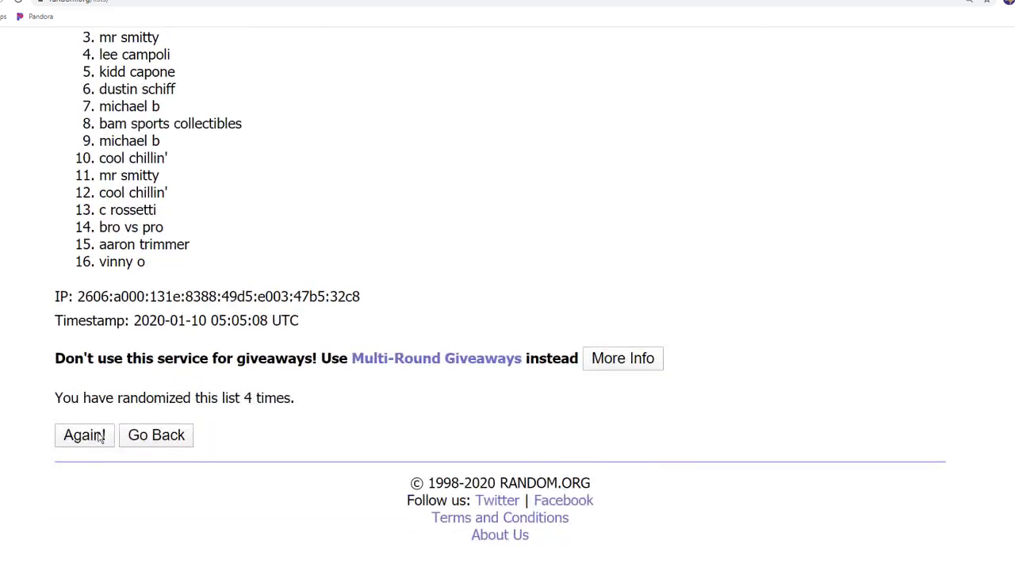
left_click(101, 436)
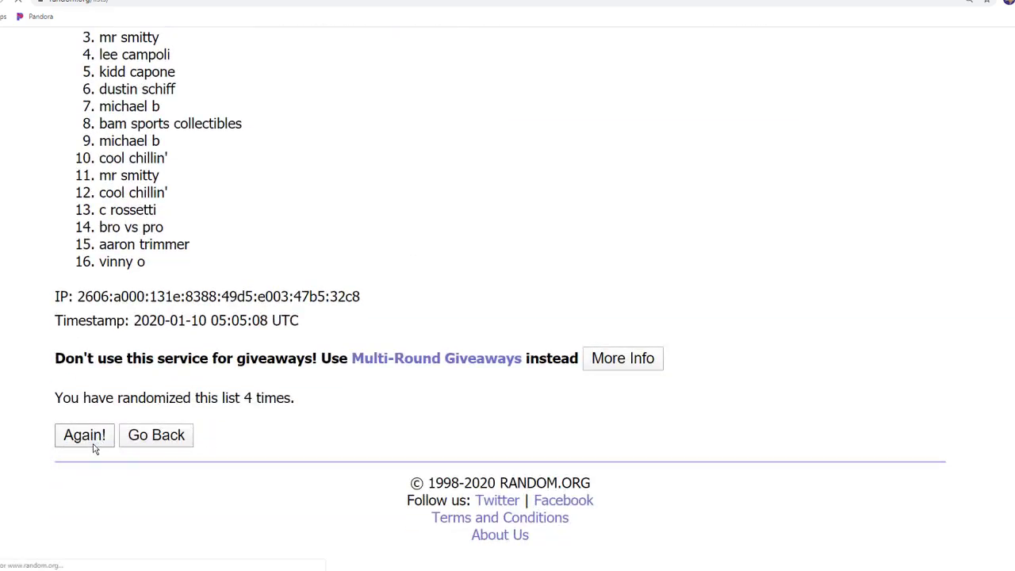
left_click_drag(195, 399, 321, 403)
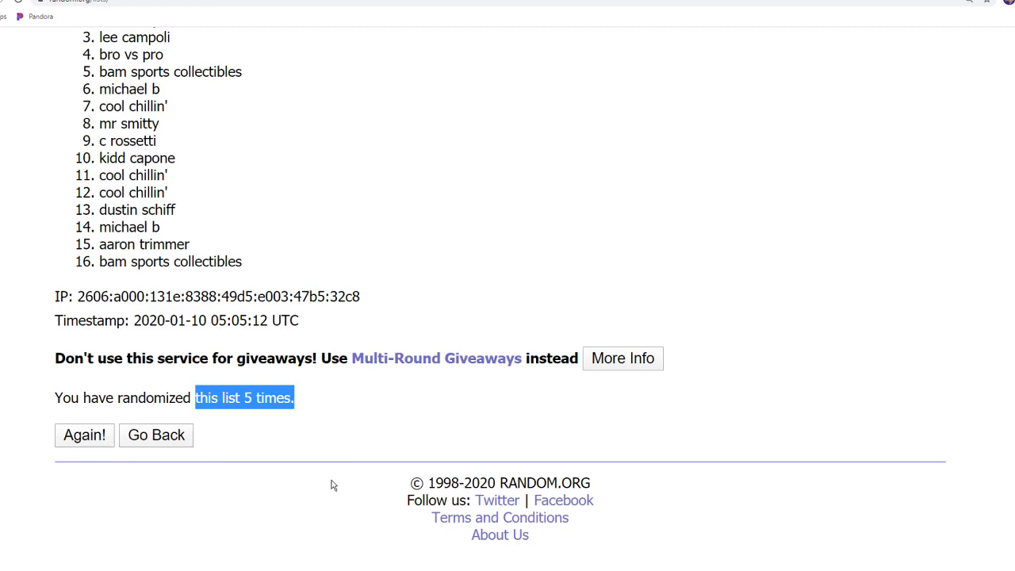
scroll(317, 499, "up", 3)
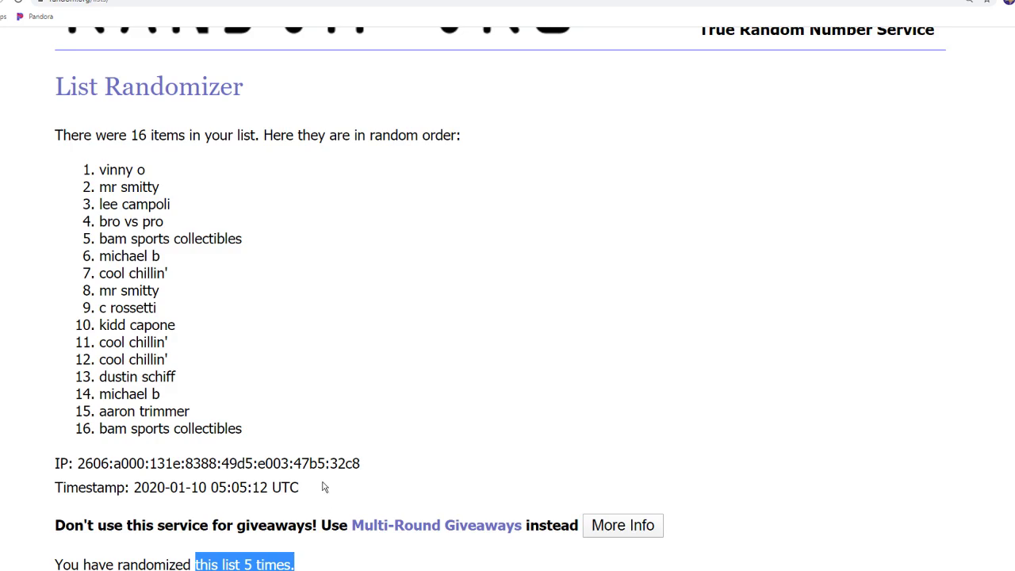
Enter buyers in column I: vinny o for ATL, mr smitty, and an autocompleted CIN buyer.
key("super+Down")
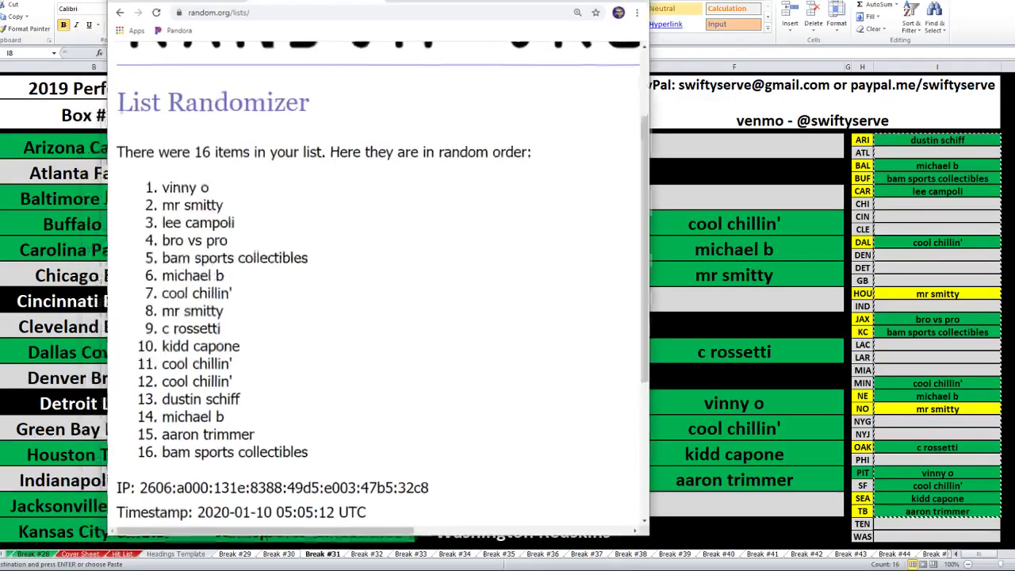
key("super+shift+Left")
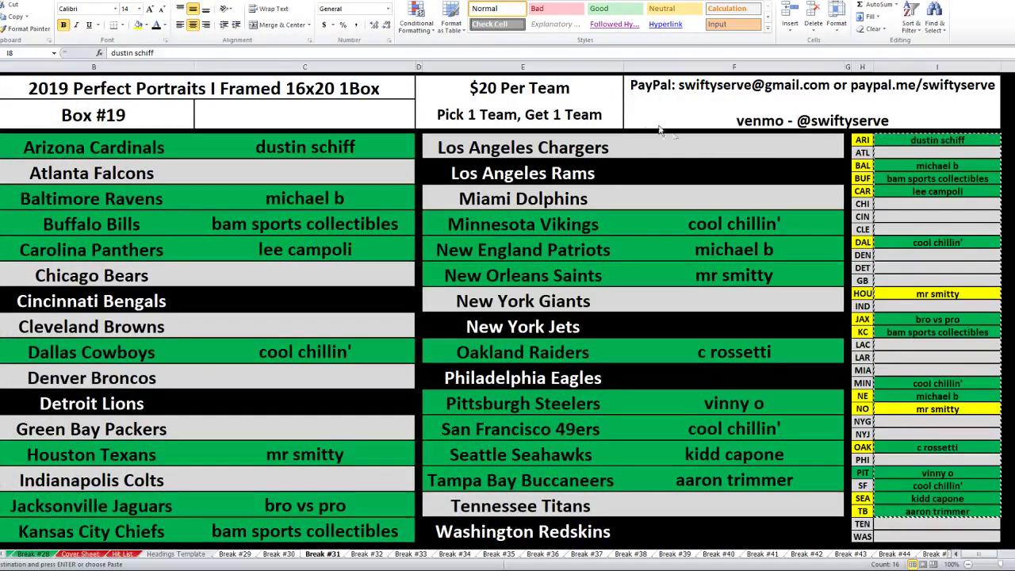
left_click(947, 153)
type("vinny o")
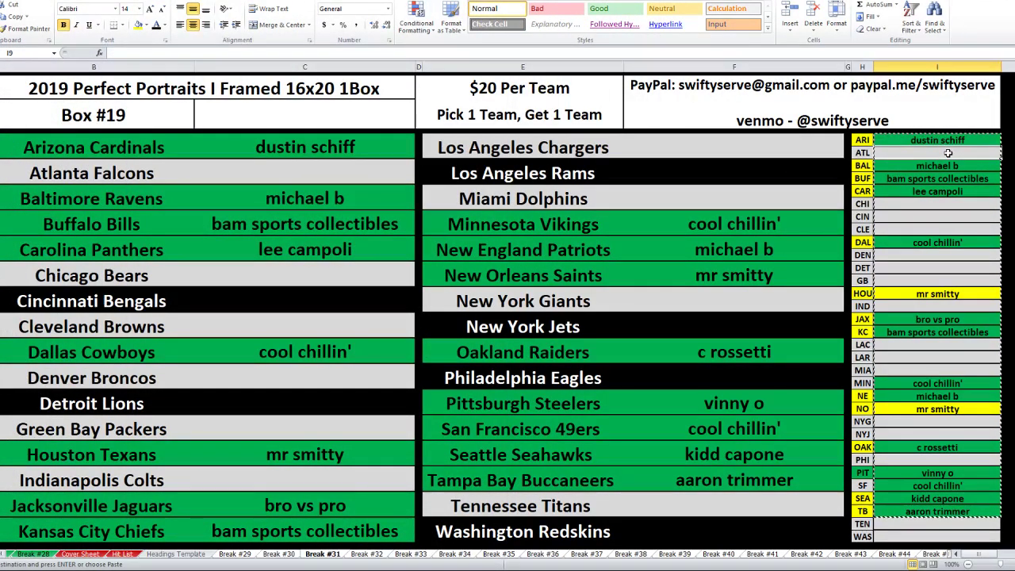
key("Return")
key("Down")
key("Down")
key("Down")
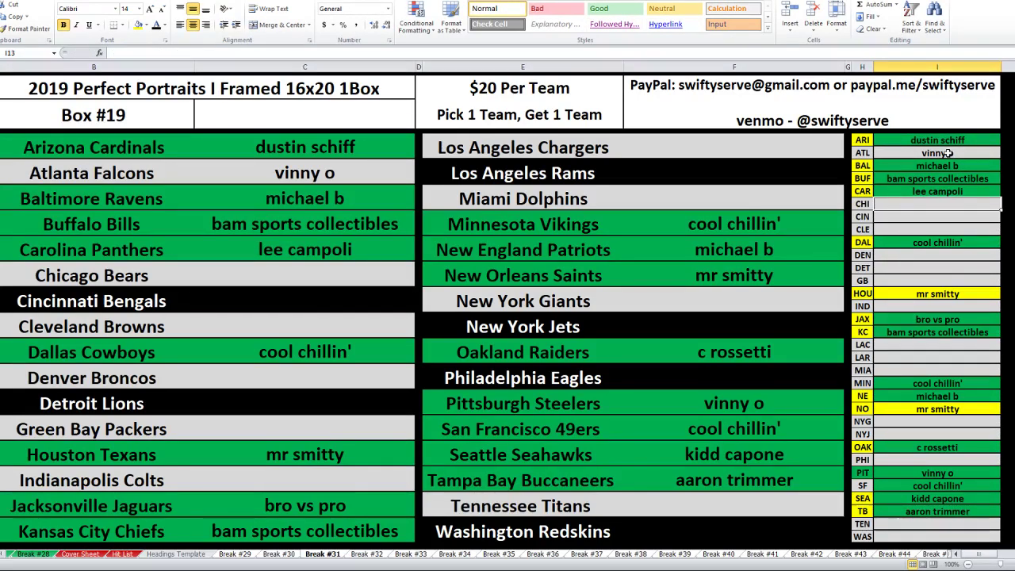
type("mr smitty")
key("Return")
type("le")
key("Return")
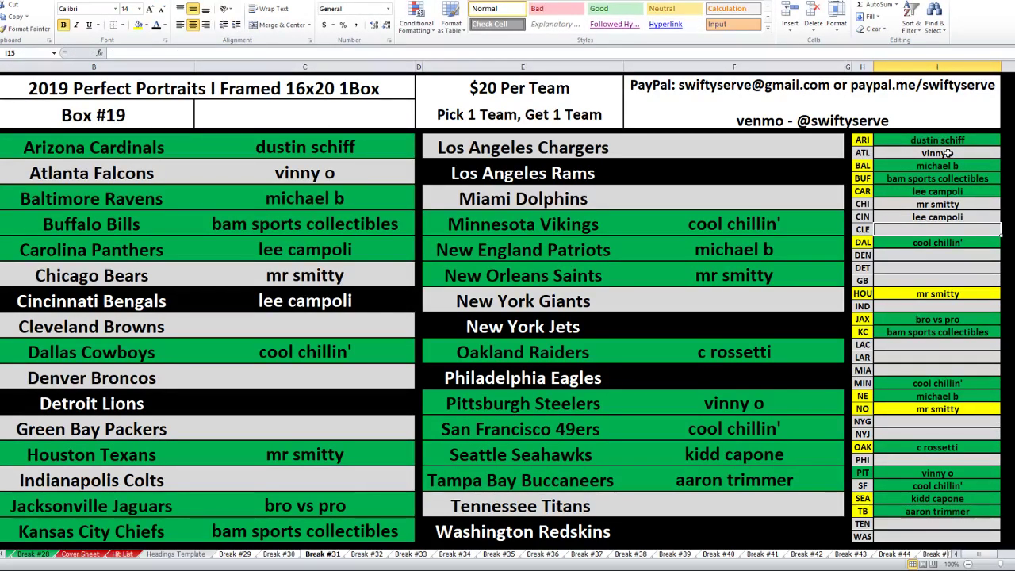
Enter bro vs pro for CLE, bam sports collectibles for DEN, the DET buyer, and cool chillin' for GB.
type("bro vs pro")
key("Return")
key("Down")
type("bam sports collectibles")
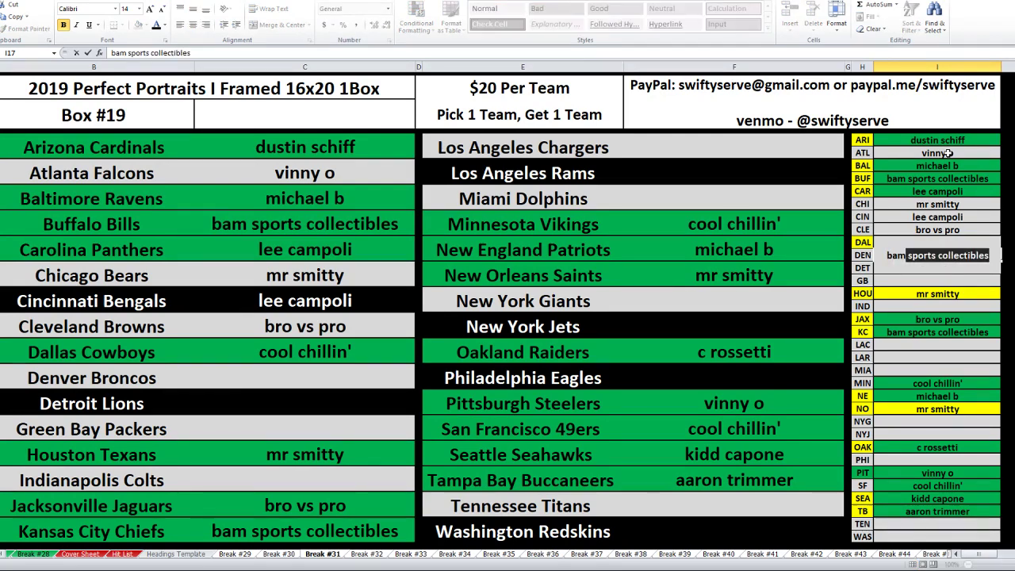
key("Return")
type("michael b")
key("Return")
type("cool chillin'")
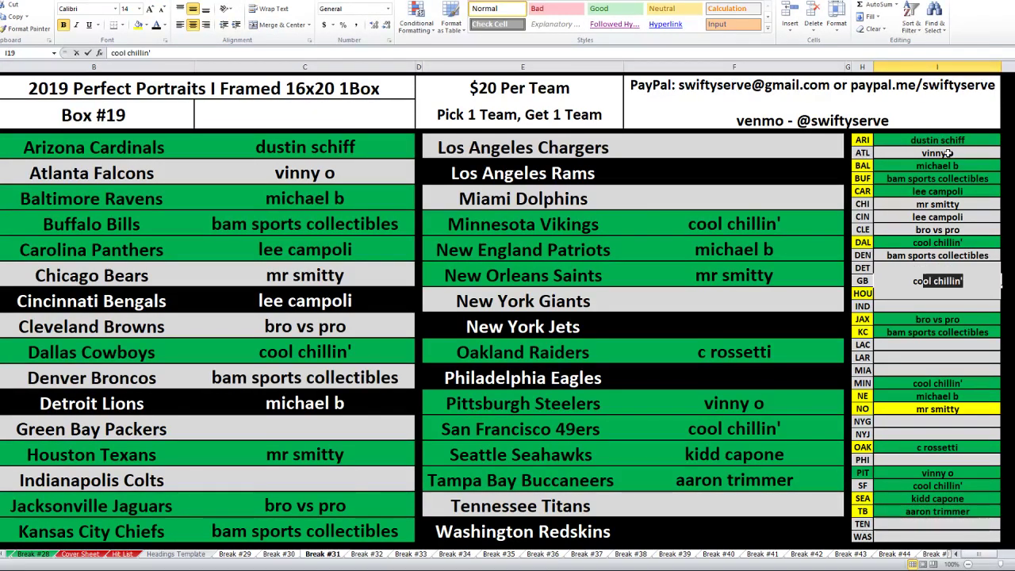
key("Return")
key("Down")
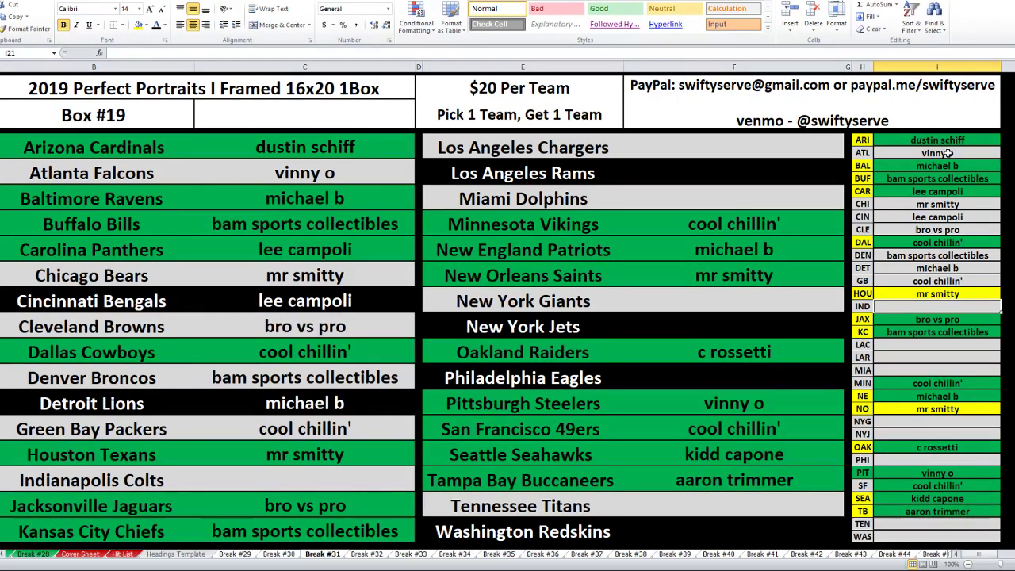
type("mr smitty")
key("Return")
key("Down")
key("Down")
key("Return")
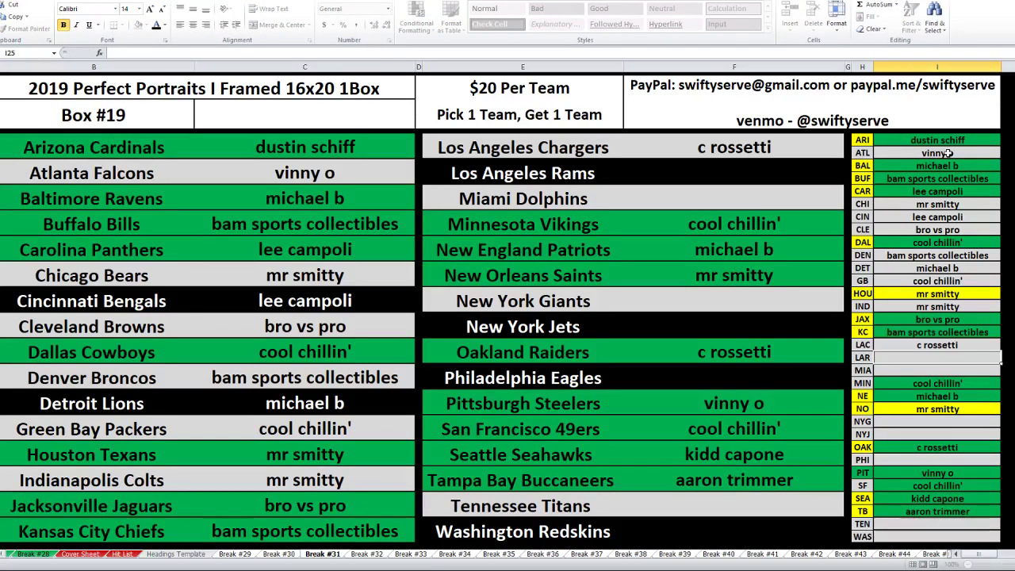
key("Return")
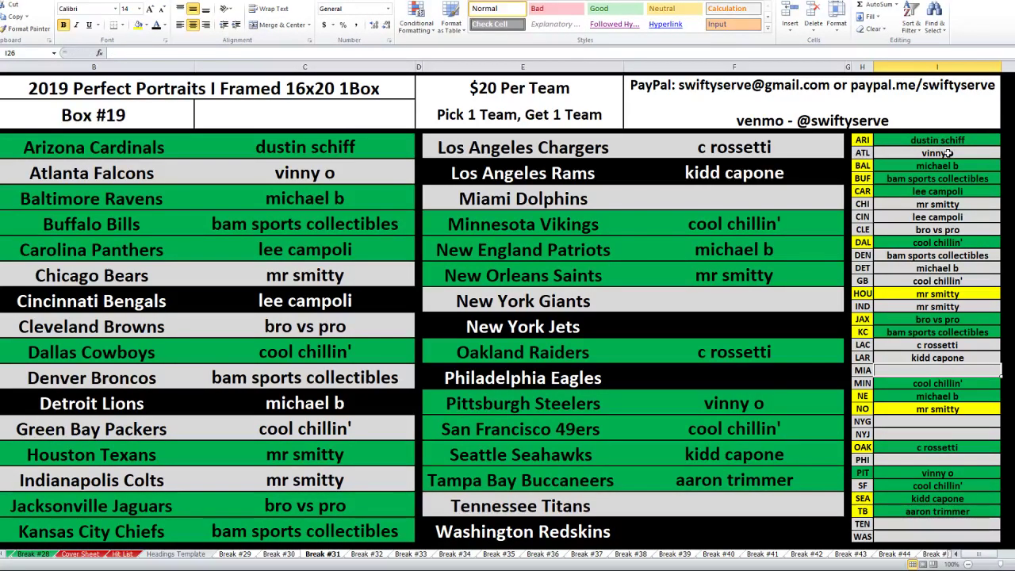
type("cool chillin'")
key("Return")
key("Down")
key("Down")
key("Down")
type("cool chillin'")
key("Return")
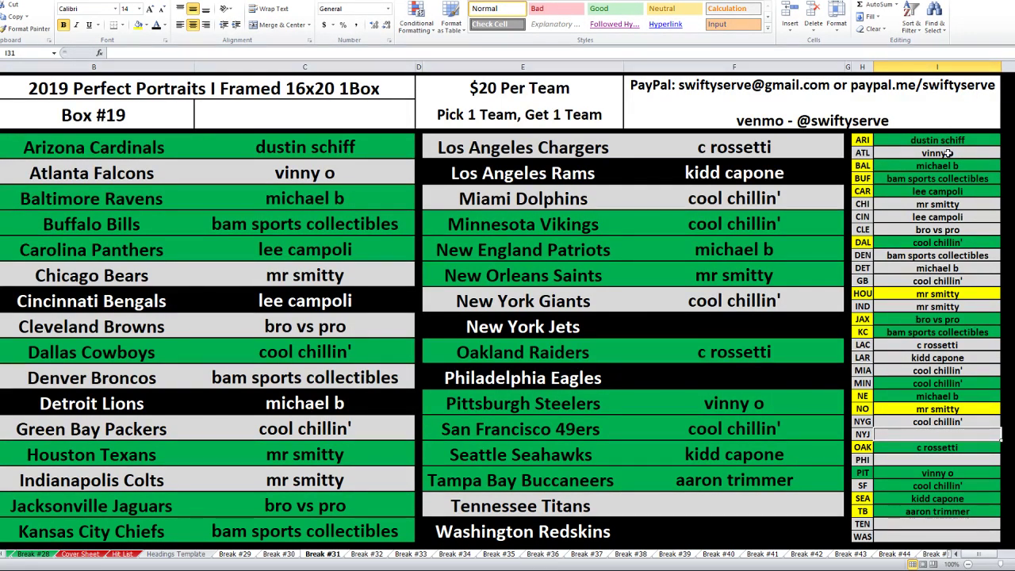
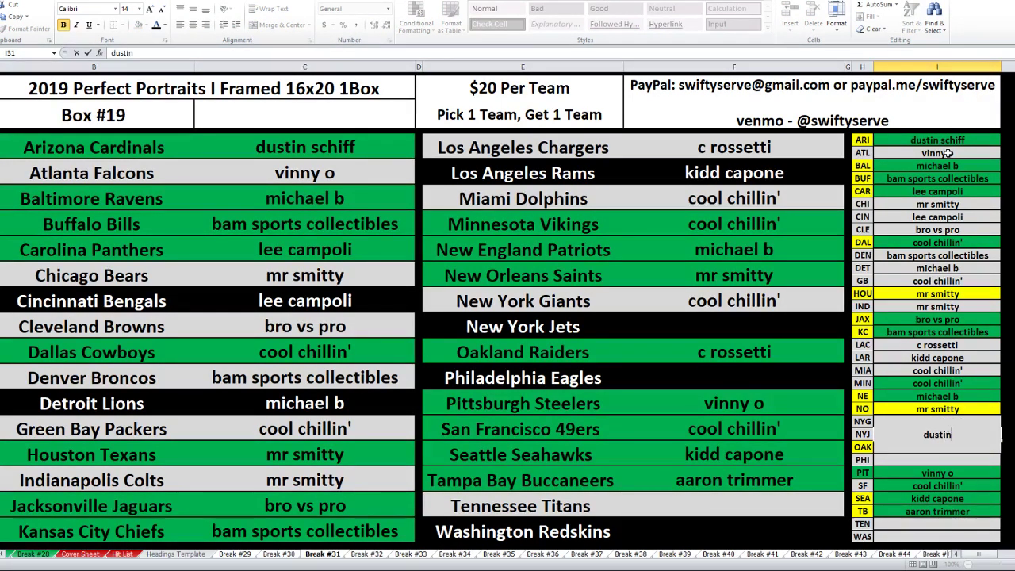
key("Return")
key("Down")
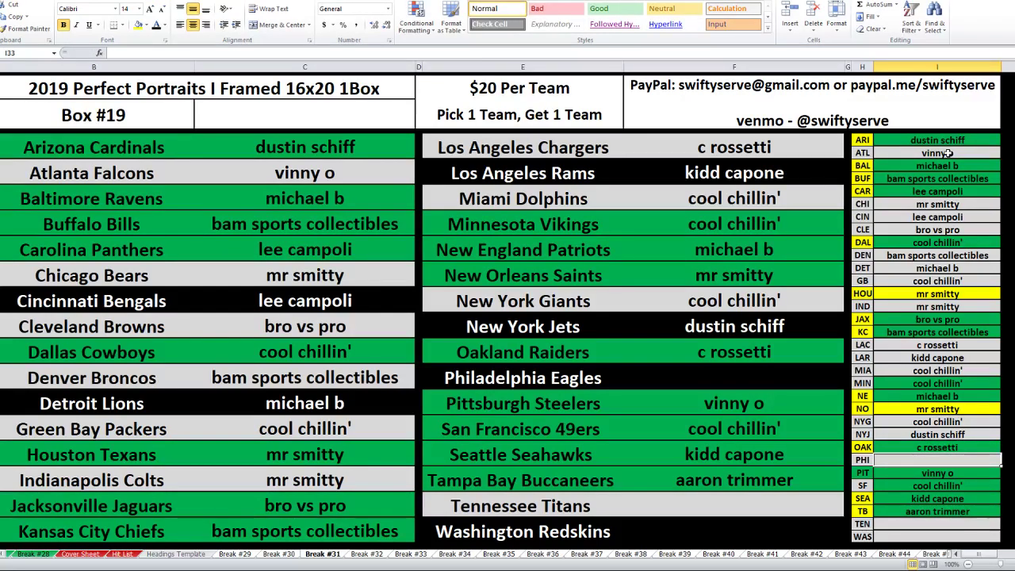
type("ichael b")
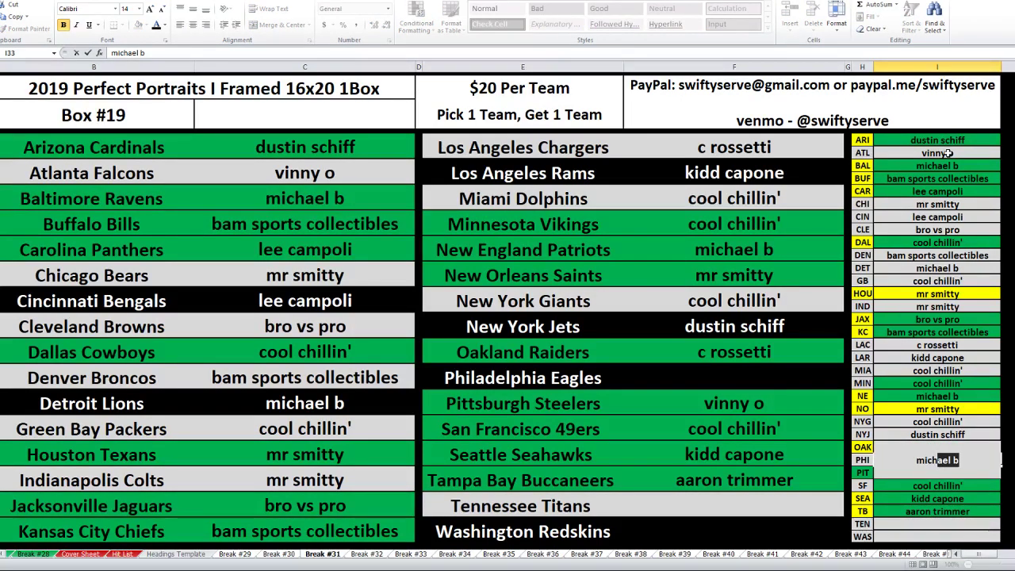
key("Return")
key("Down")
key("Down")
key("Down")
key("Down")
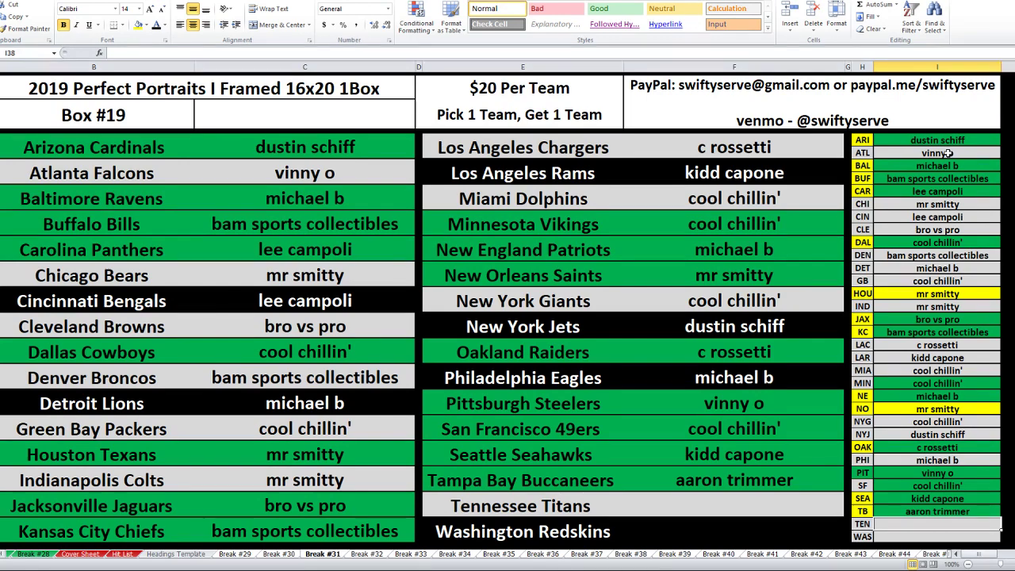
key("Return")
type("bam sports collectibles")
key("Return")
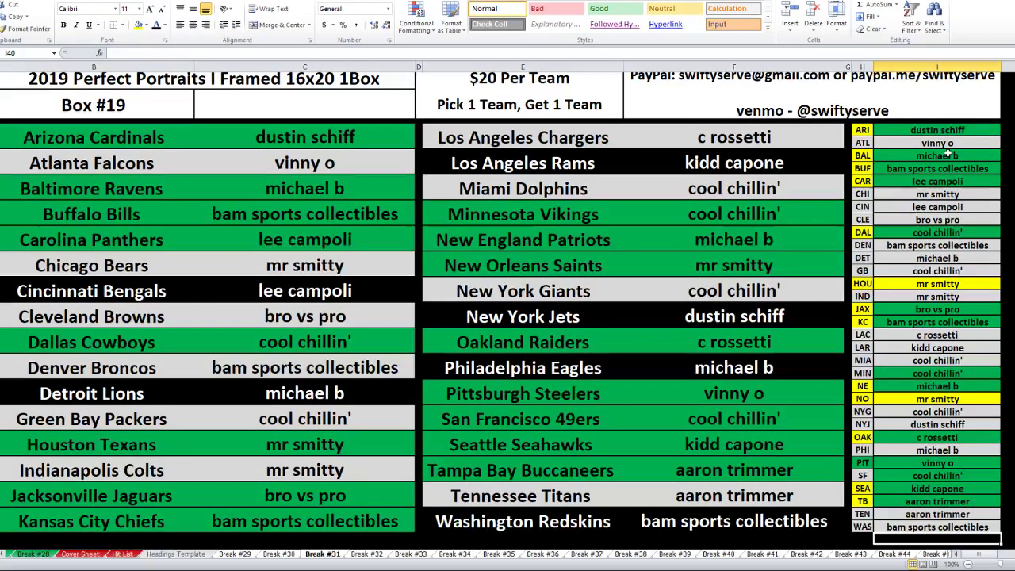
scroll(947, 154, "up", 1)
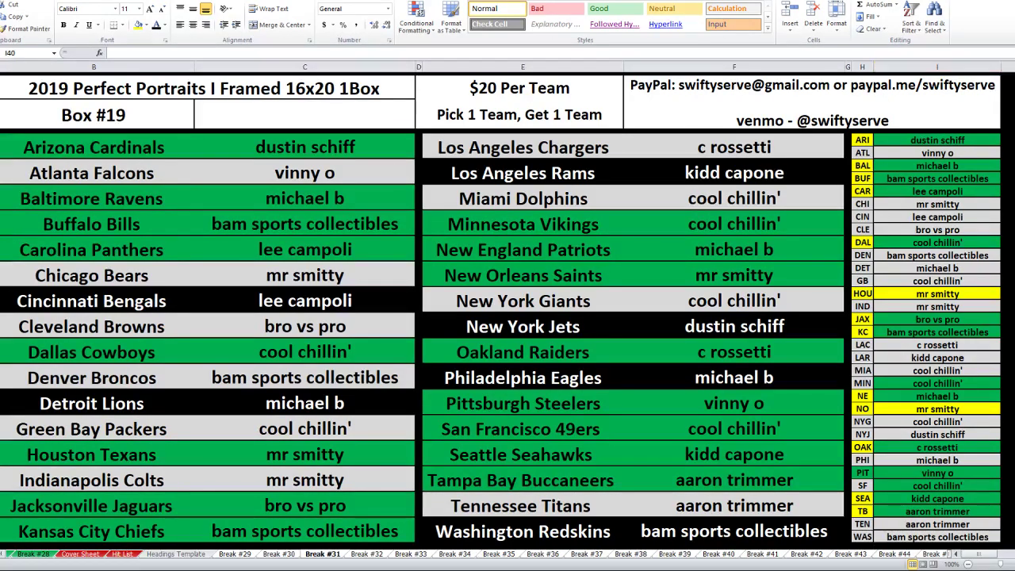
key("alt+Tab")
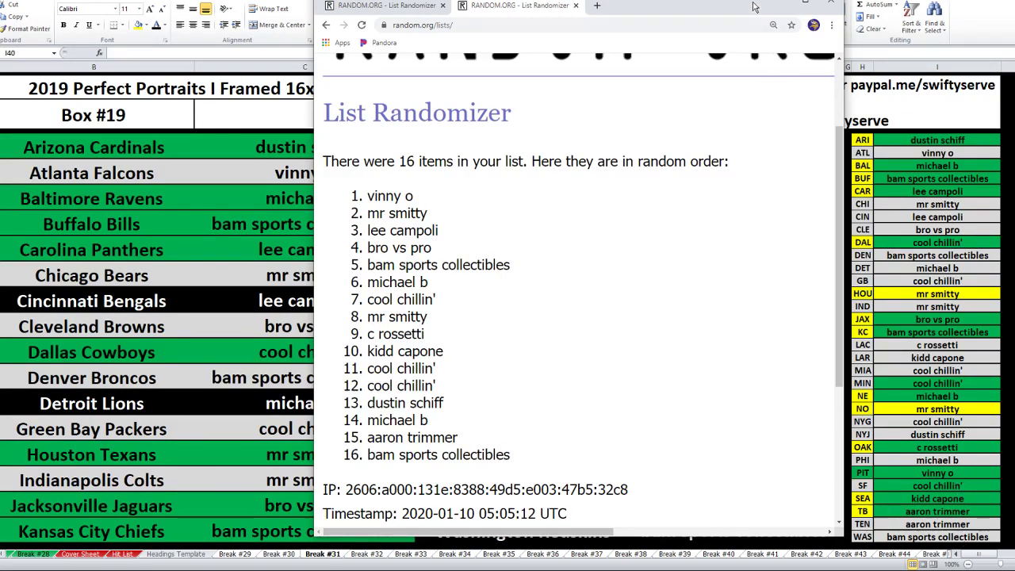
left_click(780, 5)
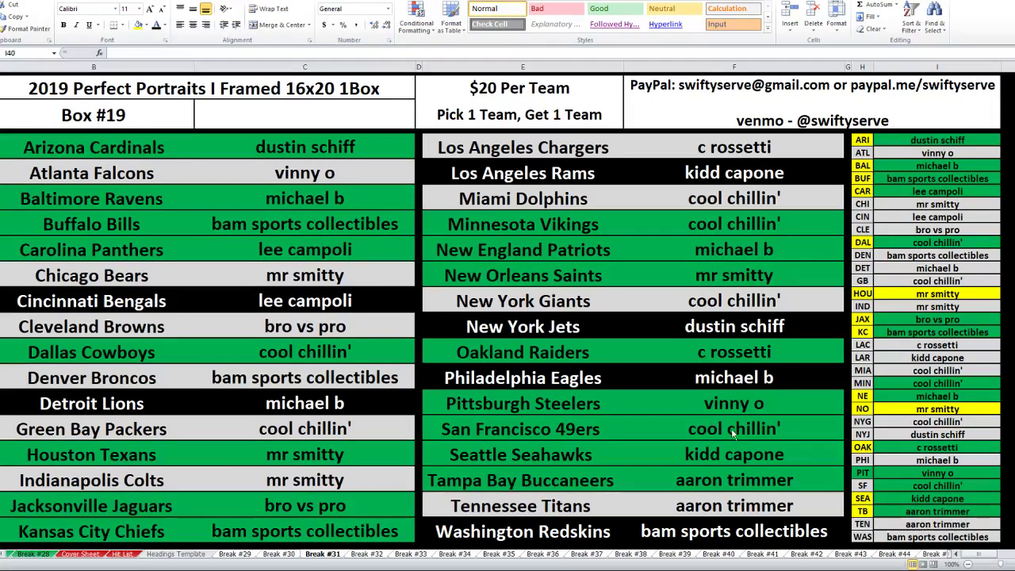
Shade the Rams, Lions and Eagles rows green.
left_click_drag(589, 167, 668, 173)
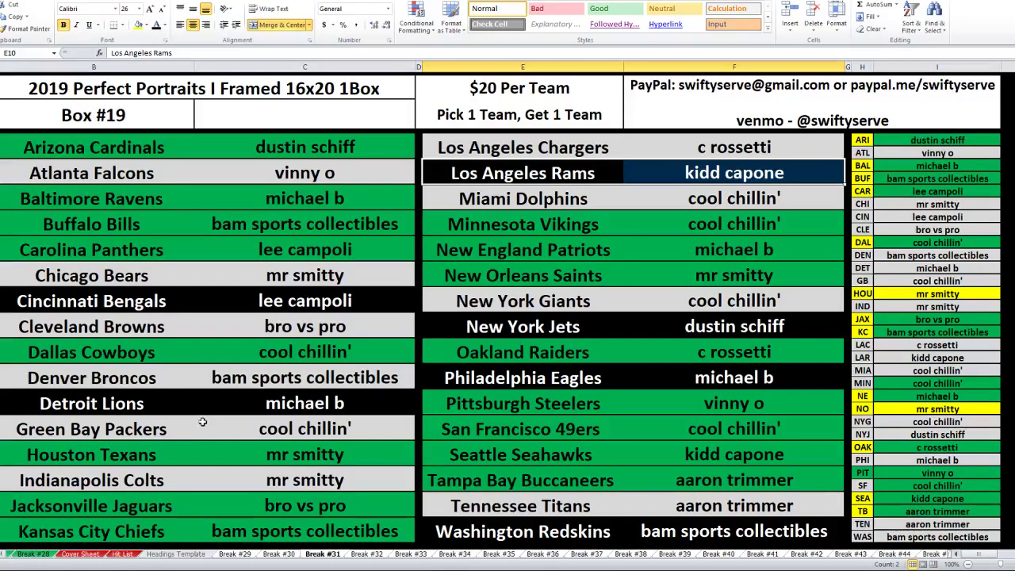
left_click_drag(172, 412, 280, 406)
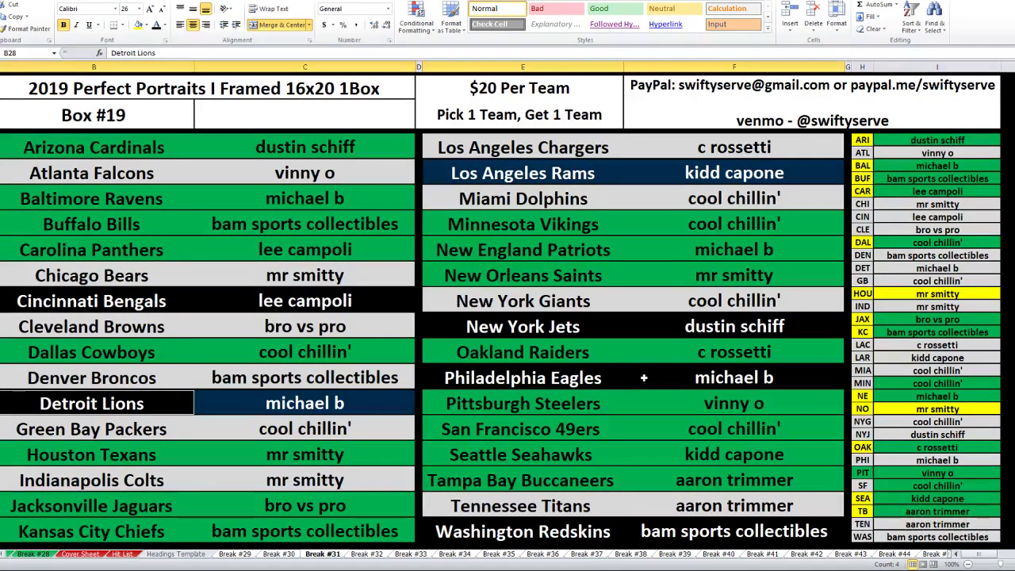
left_click_drag(600, 381, 691, 377)
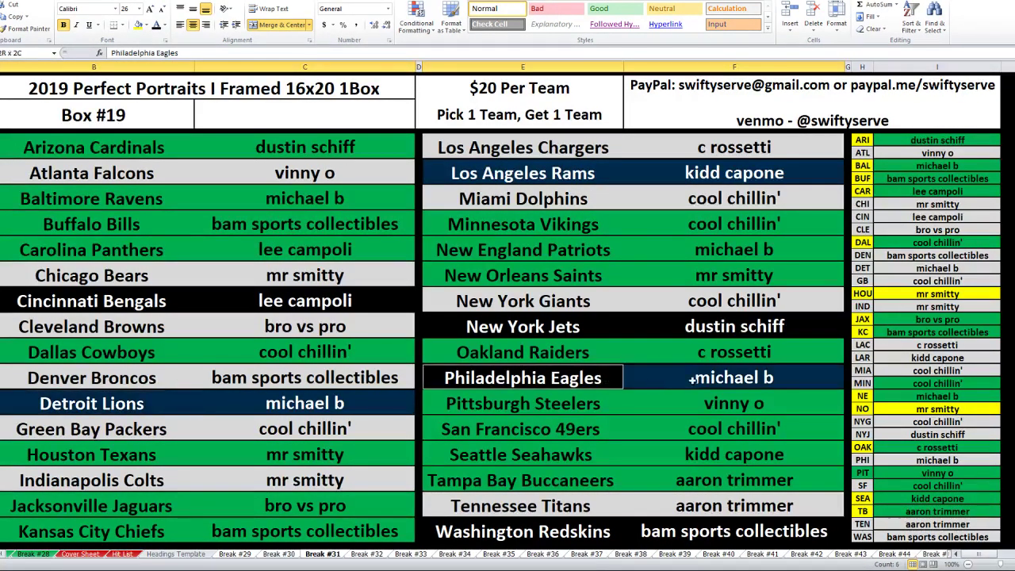
left_click(147, 25)
left_click(185, 107)
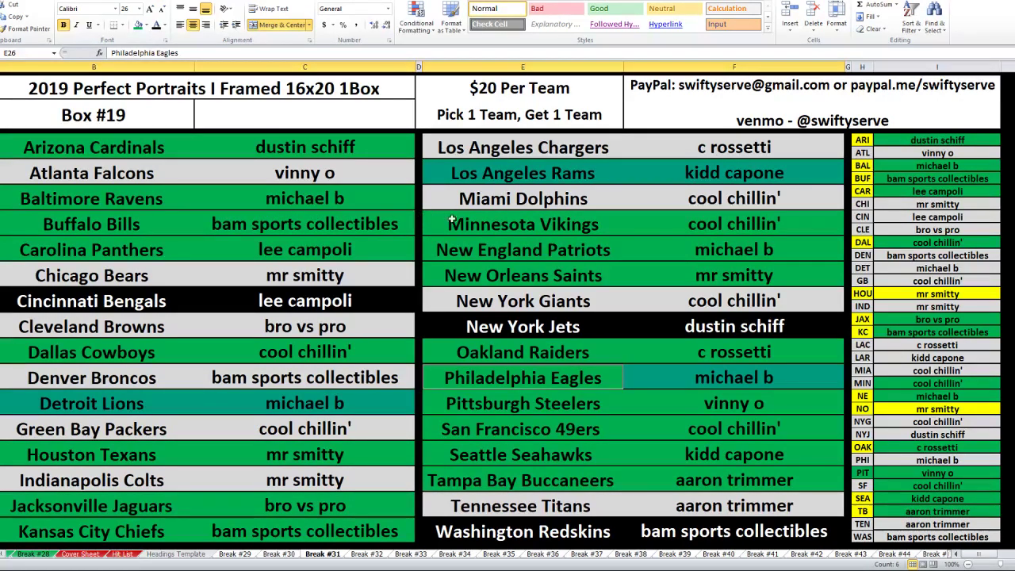
Shade the Giants, Dolphins, Packers, Colts and Bears rows green.
left_click(572, 298)
left_click_drag(573, 298, 687, 302)
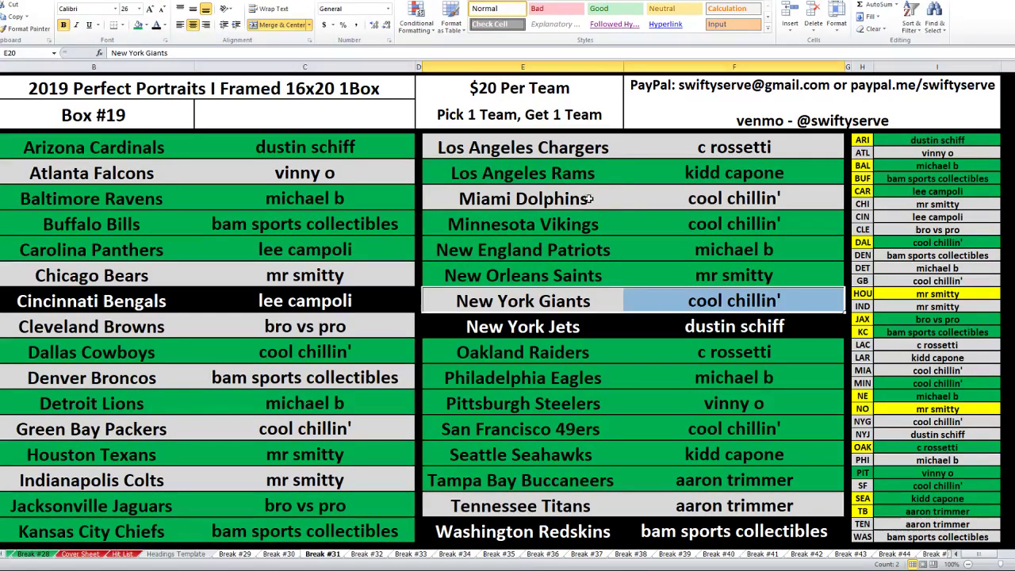
left_click_drag(583, 198, 686, 198)
left_click_drag(174, 425, 292, 428)
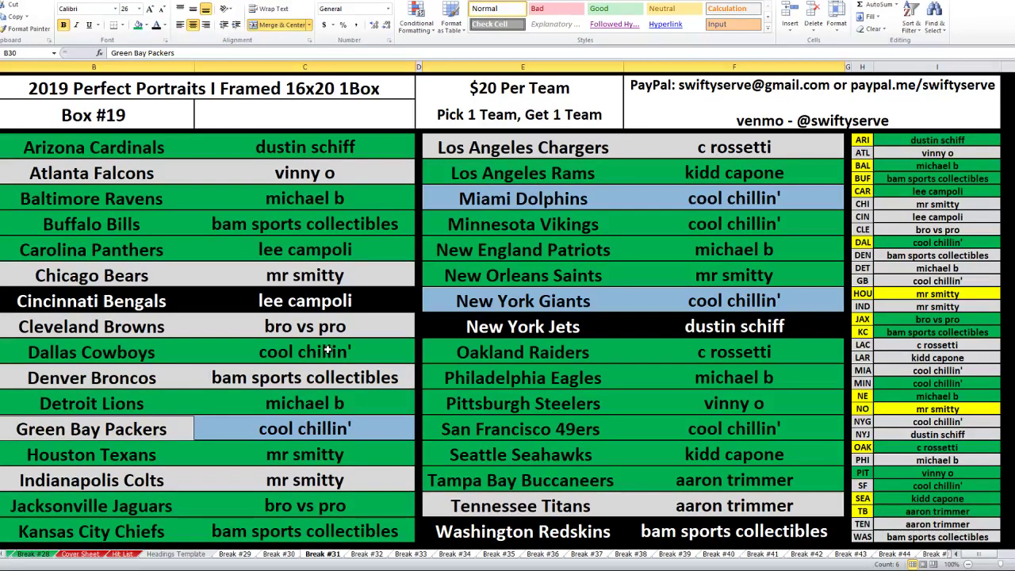
left_click_drag(181, 476, 241, 474)
left_click_drag(176, 277, 261, 274)
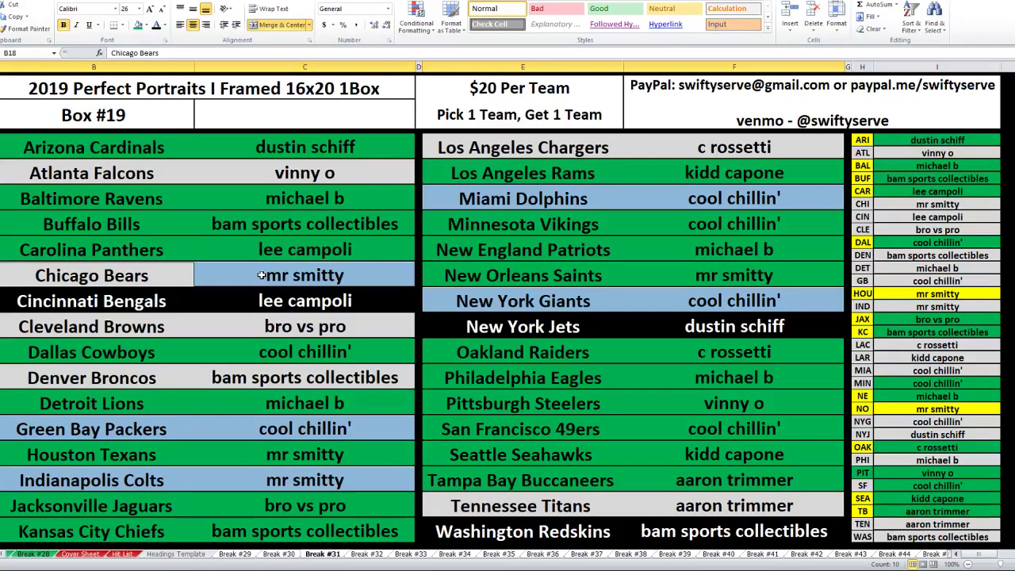
left_click(137, 25)
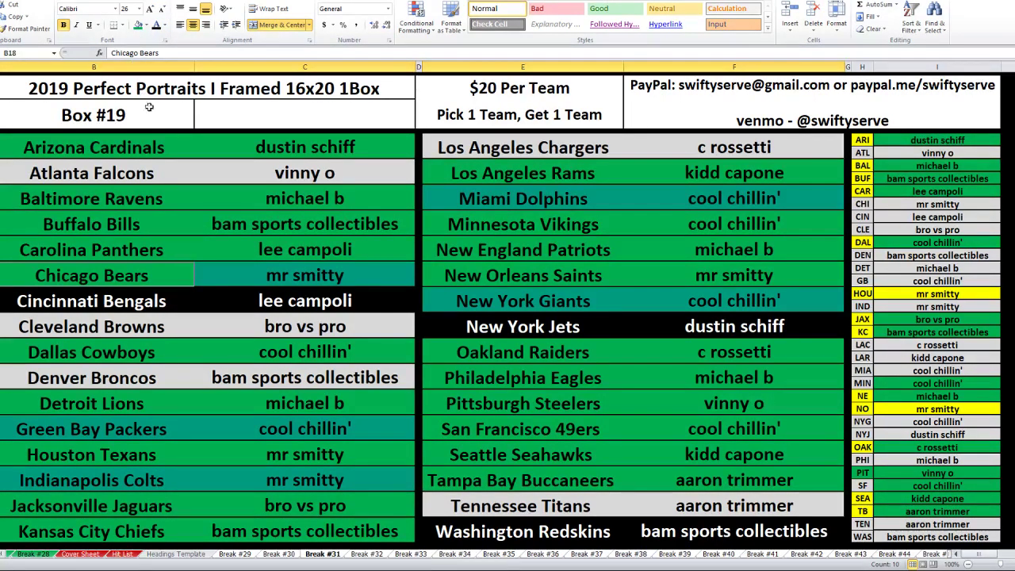
Shade the Broncos and Redskins rows green.
left_click_drag(161, 379, 255, 381)
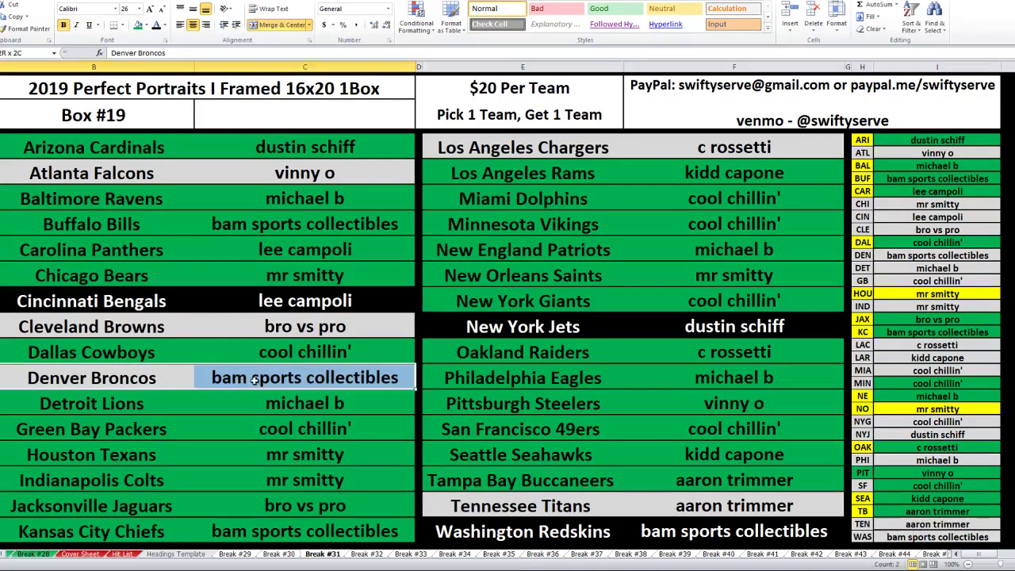
left_click_drag(591, 537, 671, 534)
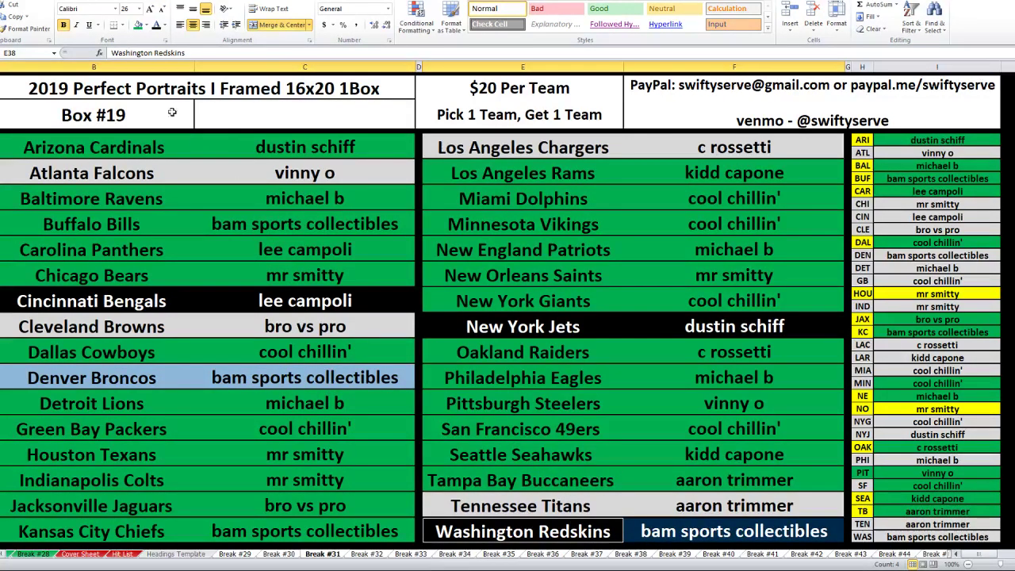
left_click(138, 27)
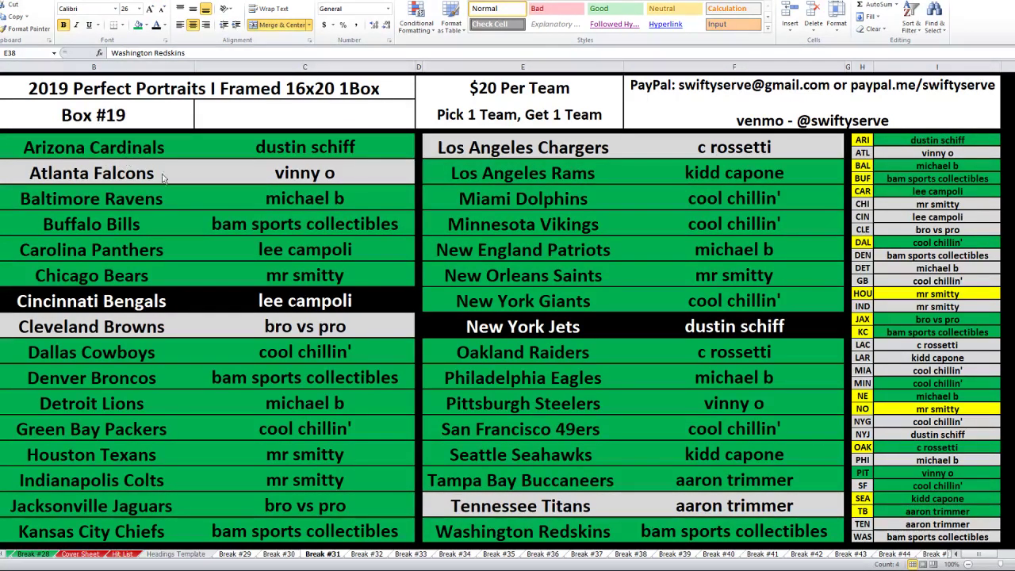
Fill the Chargers, Titans, Jets and Atlanta through Cleveland rows green, with black text.
left_click_drag(612, 147, 706, 146)
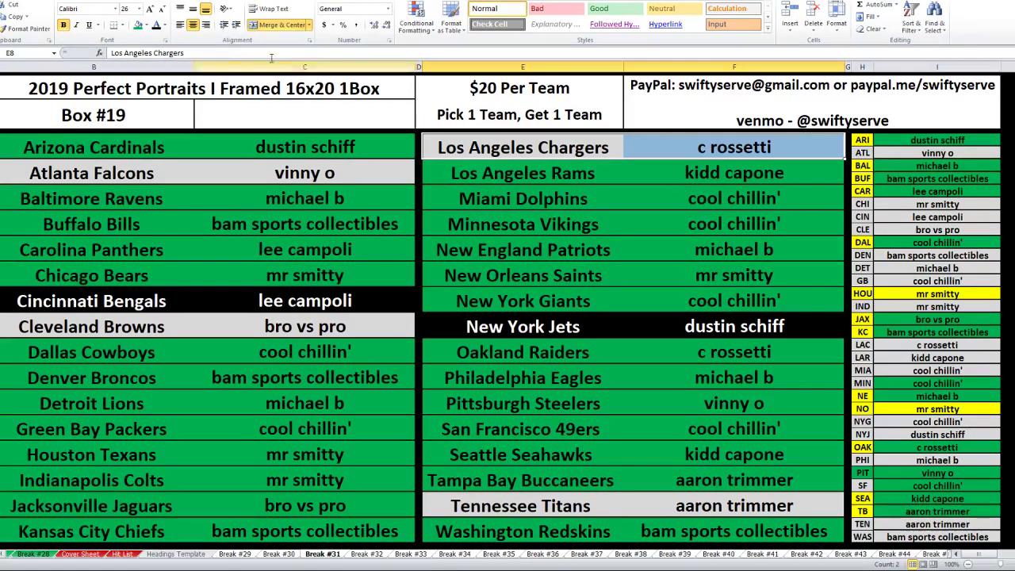
left_click(138, 26)
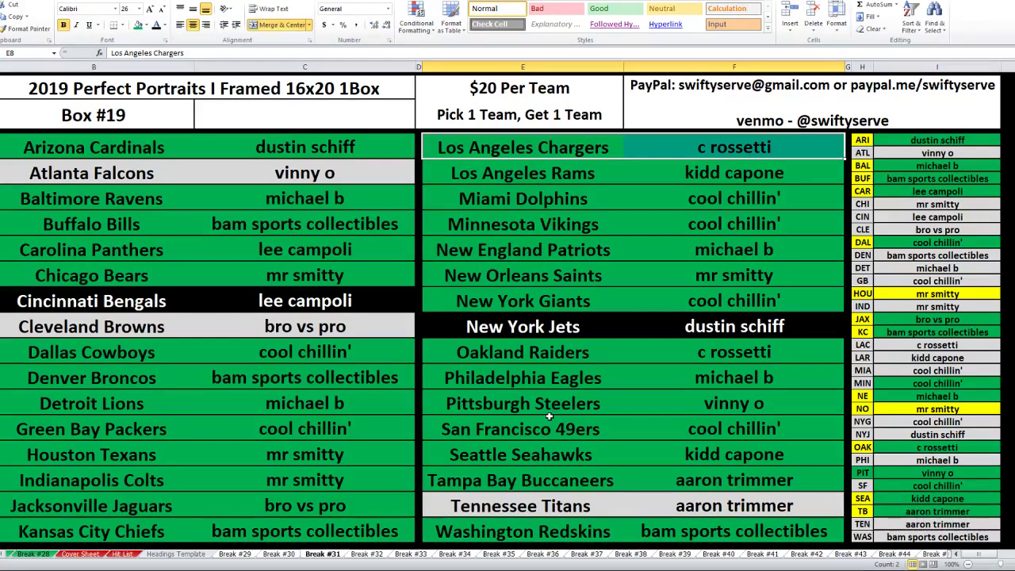
left_click(621, 525)
left_click_drag(619, 514, 658, 504)
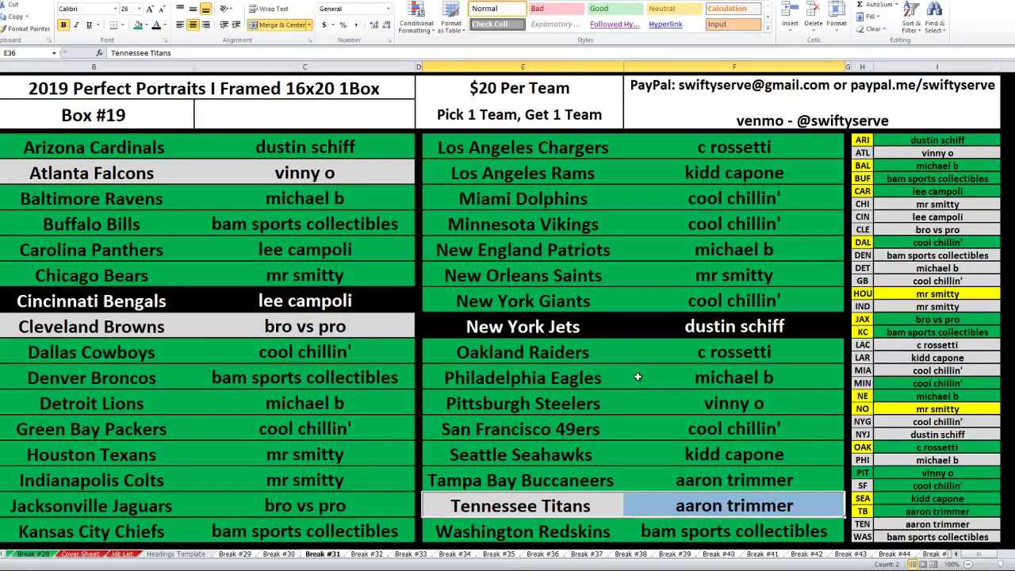
left_click_drag(595, 329, 638, 328)
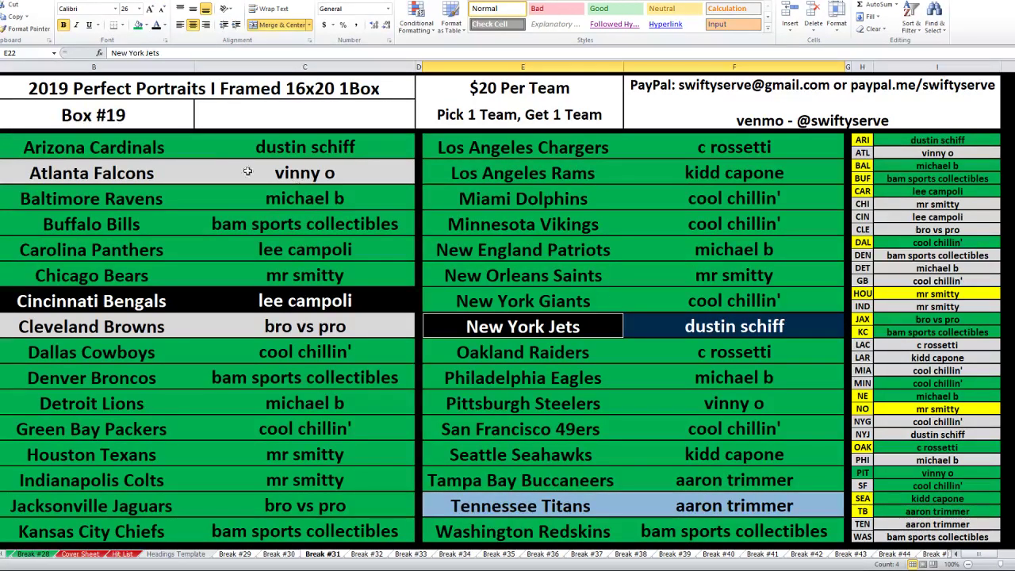
left_click_drag(164, 170, 260, 320)
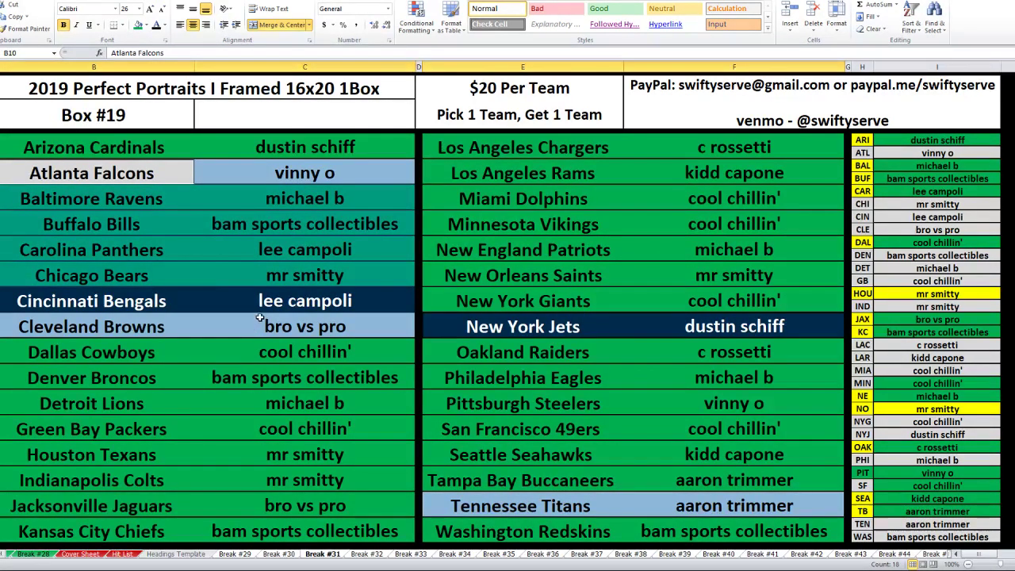
left_click(139, 25)
left_click(160, 26)
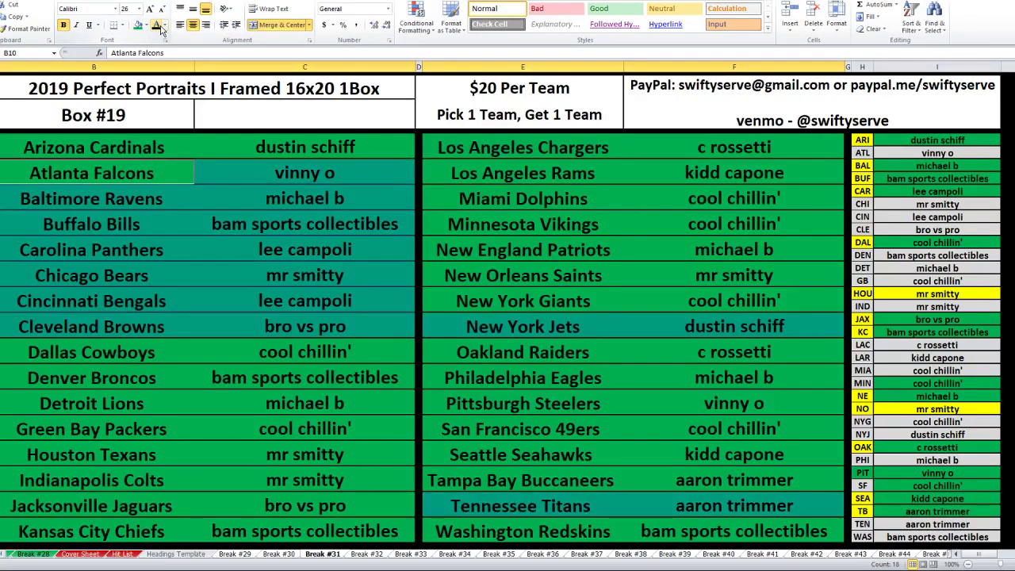
left_click(262, 113)
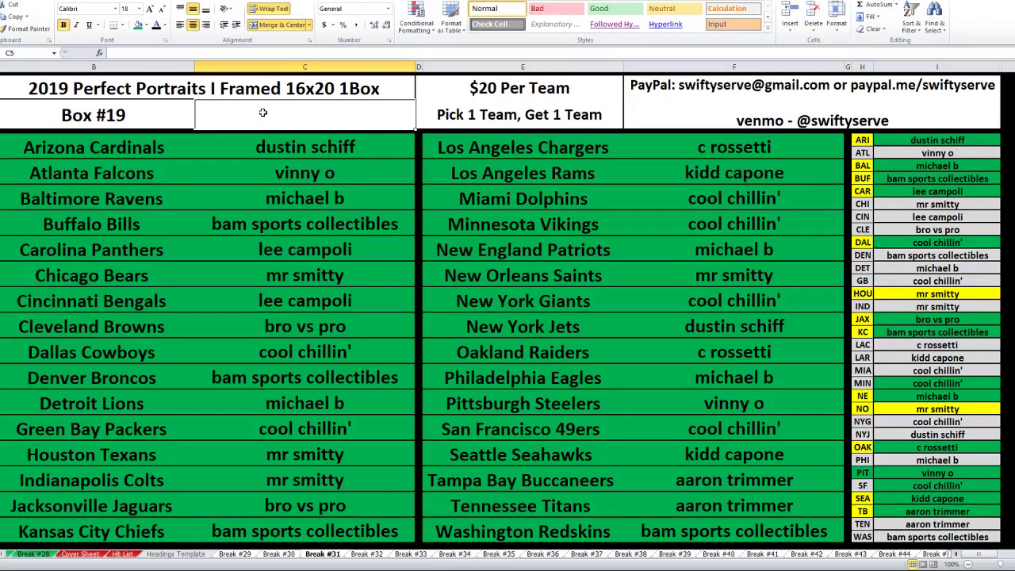
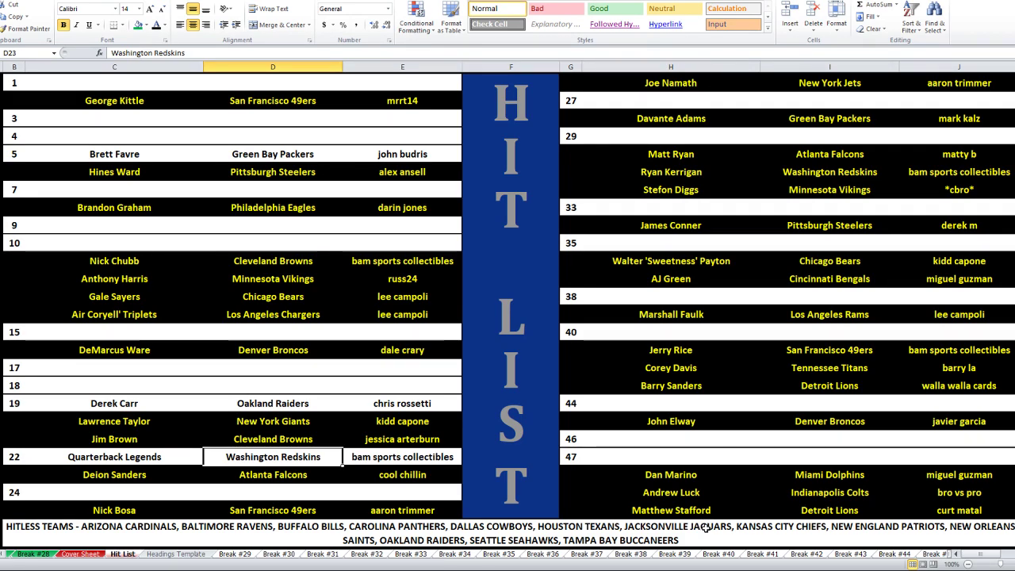
Delete 'OAKLAND RAIDERS, ' from the hitless teams footer line.
left_click(703, 527)
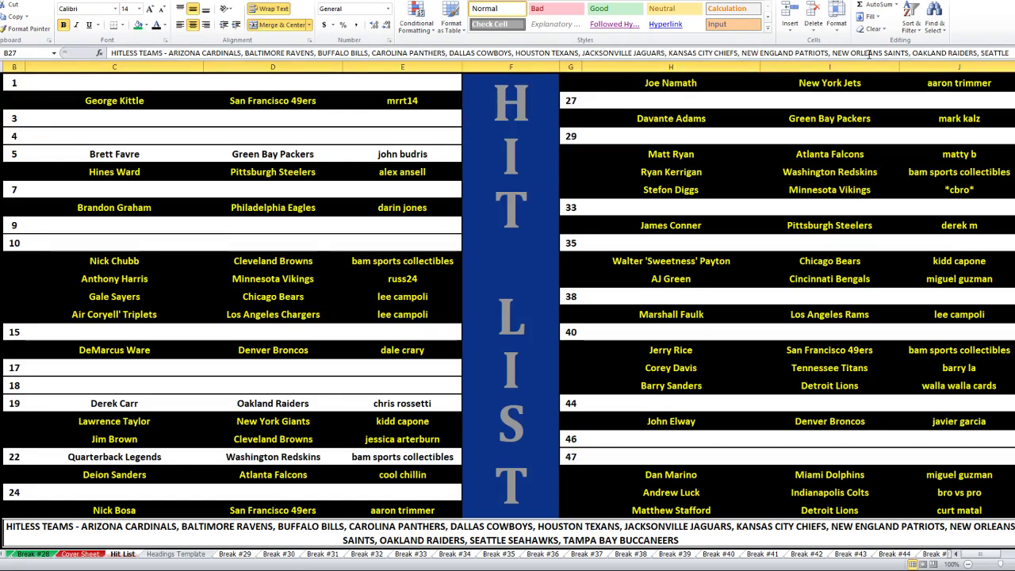
left_click_drag(913, 52, 977, 53)
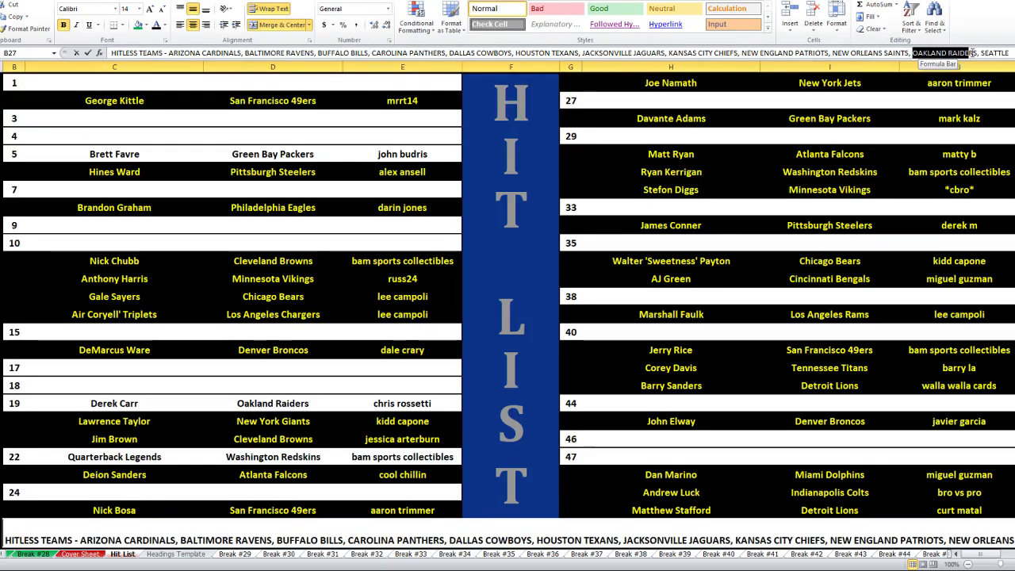
key("Delete")
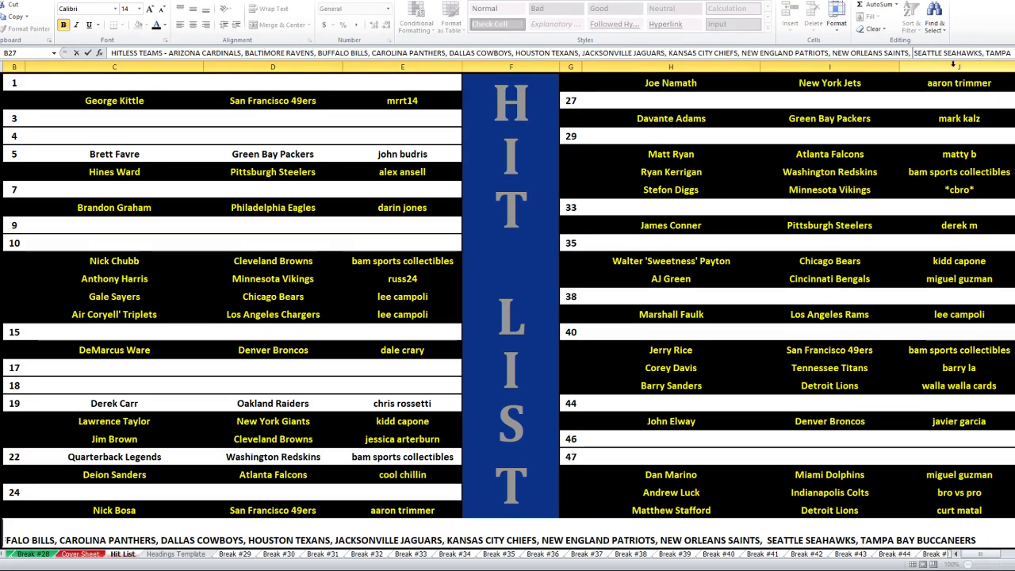
left_click(426, 439)
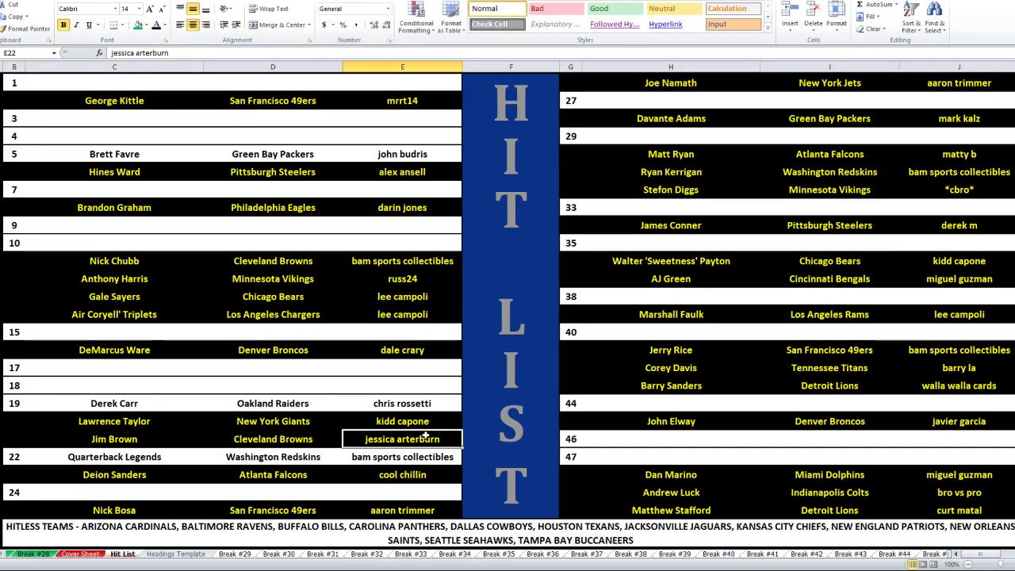
left_click(371, 554)
Remove the yellow fill from the LAC and OAK team codes on Break #32.
left_click(322, 554)
left_click(367, 554)
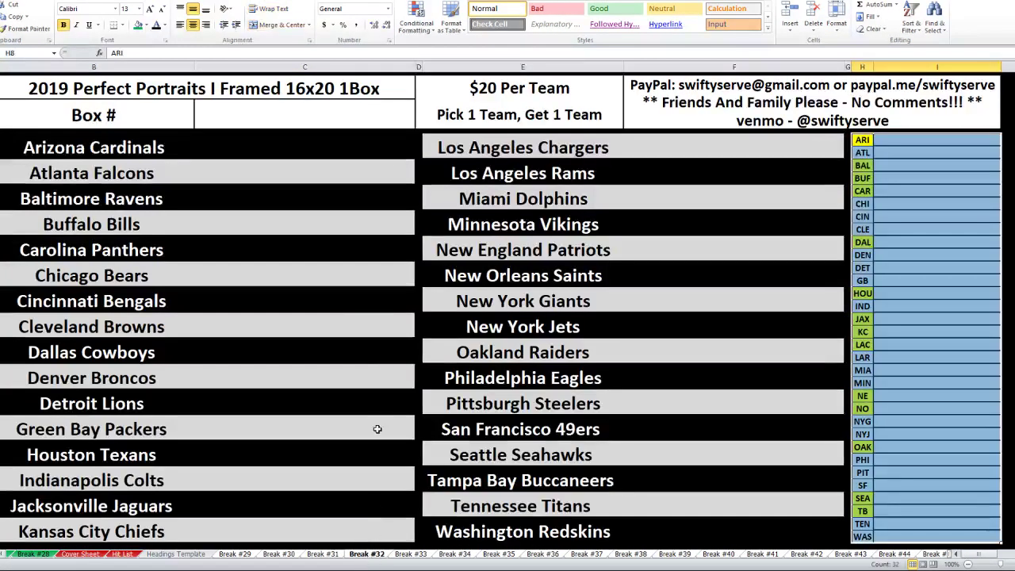
left_click(868, 306)
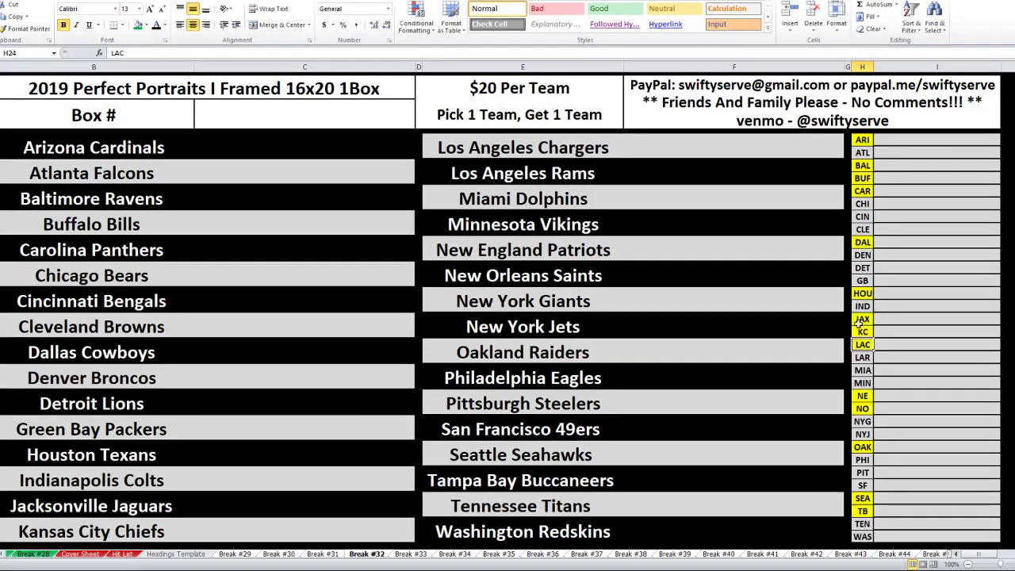
left_click(862, 344)
left_click(146, 24)
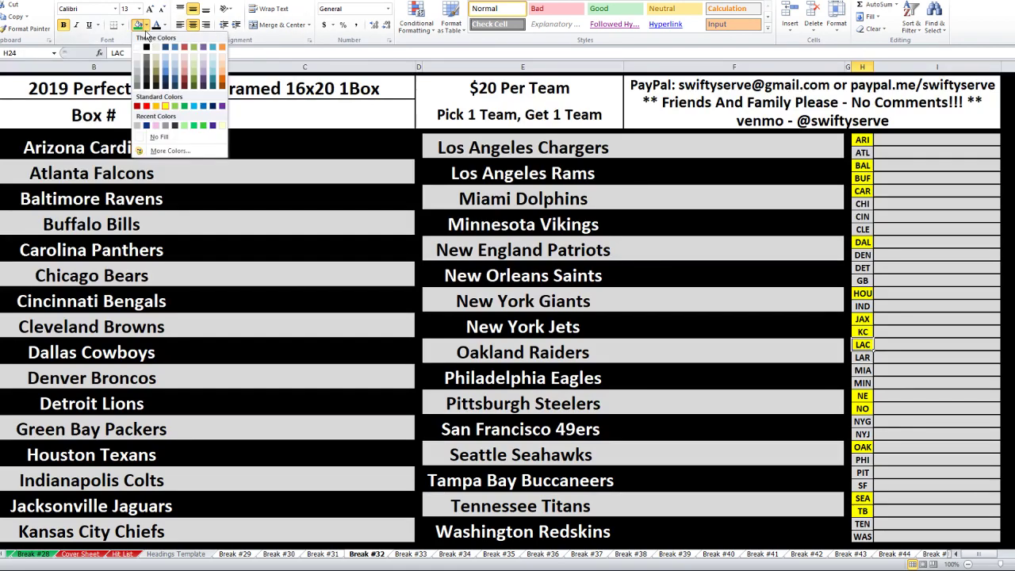
left_click(141, 71)
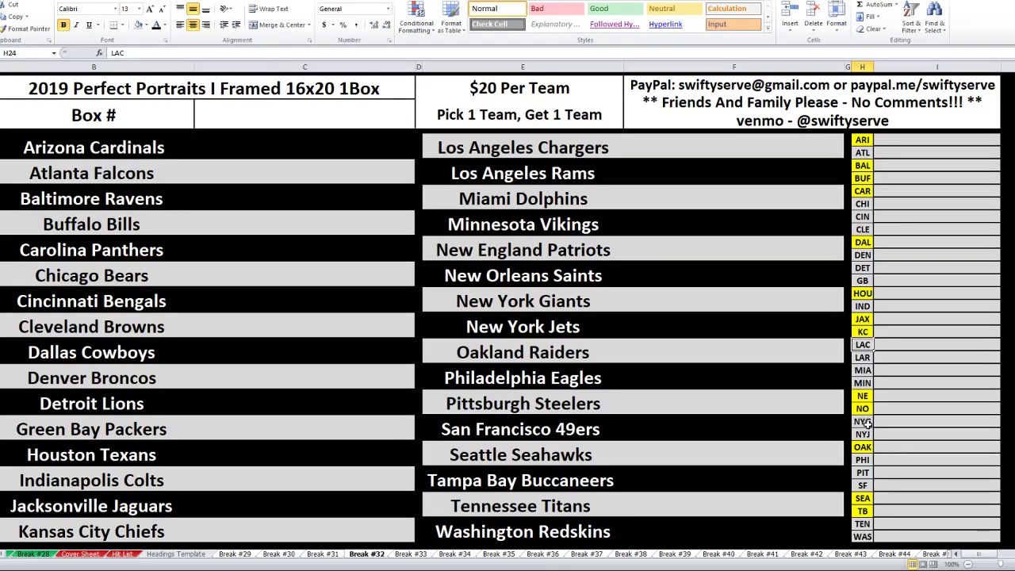
left_click(862, 447)
left_click(139, 24)
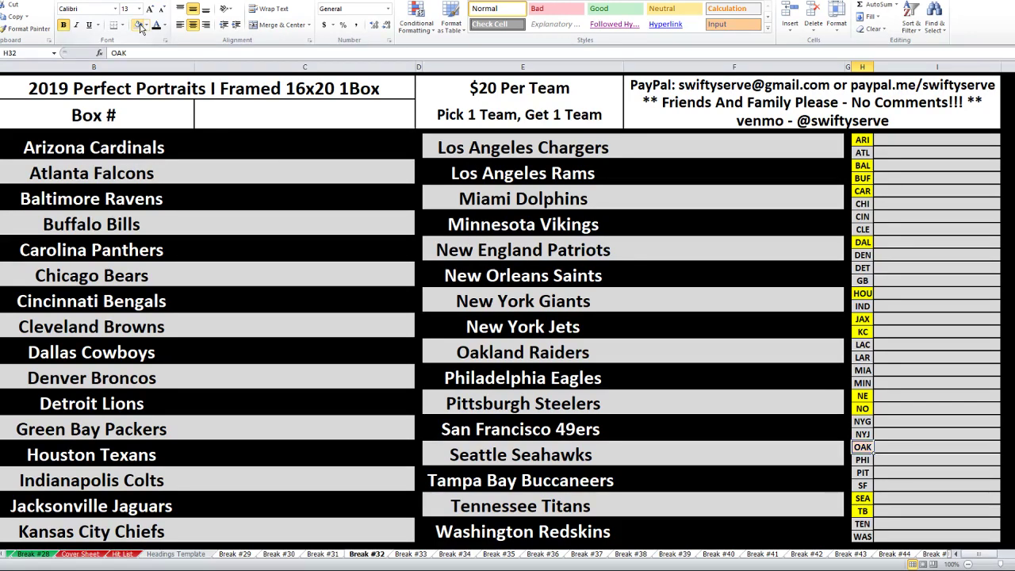
Copy the ARI–WAS team code column and paste it into Breaks #33, #34, #35 and #36.
left_click_drag(862, 139, 864, 529)
key("ctrl+c")
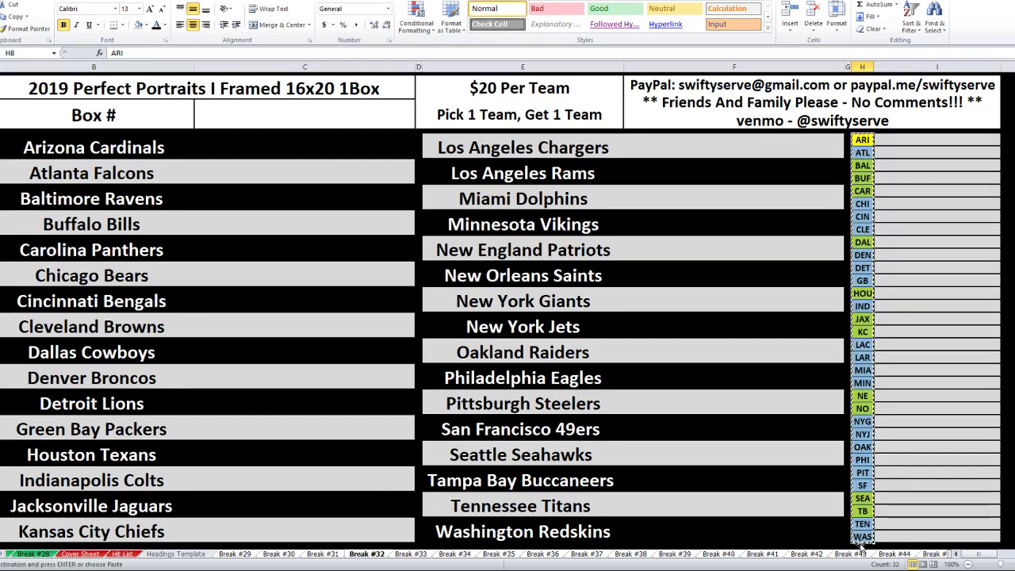
left_click(410, 554)
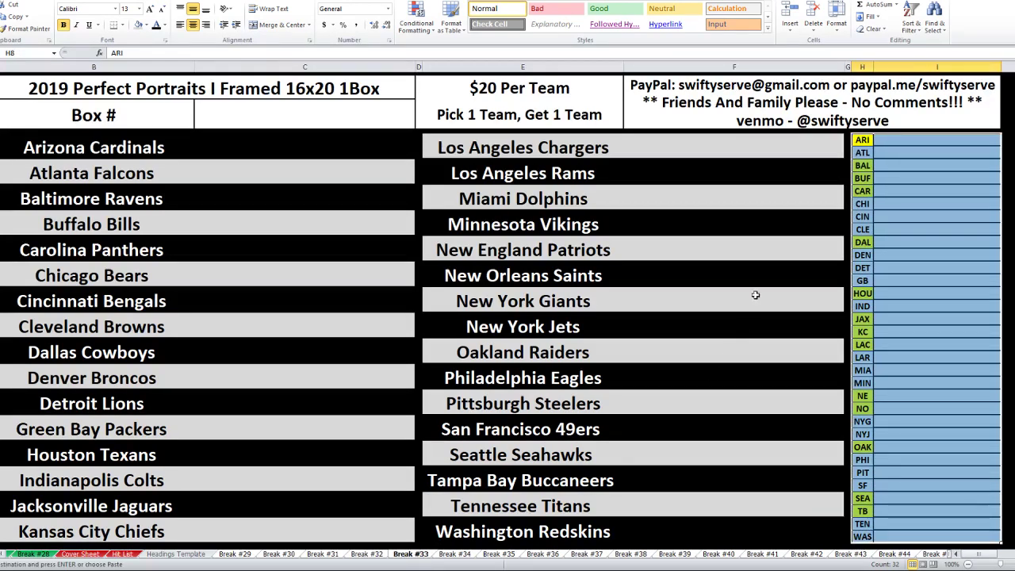
key("ctrl+v")
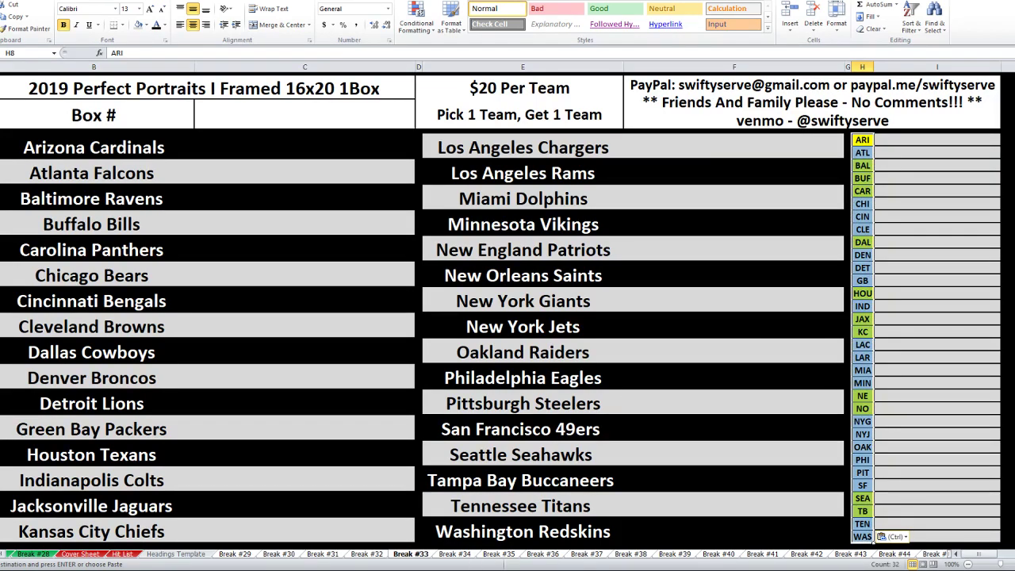
left_click(455, 554)
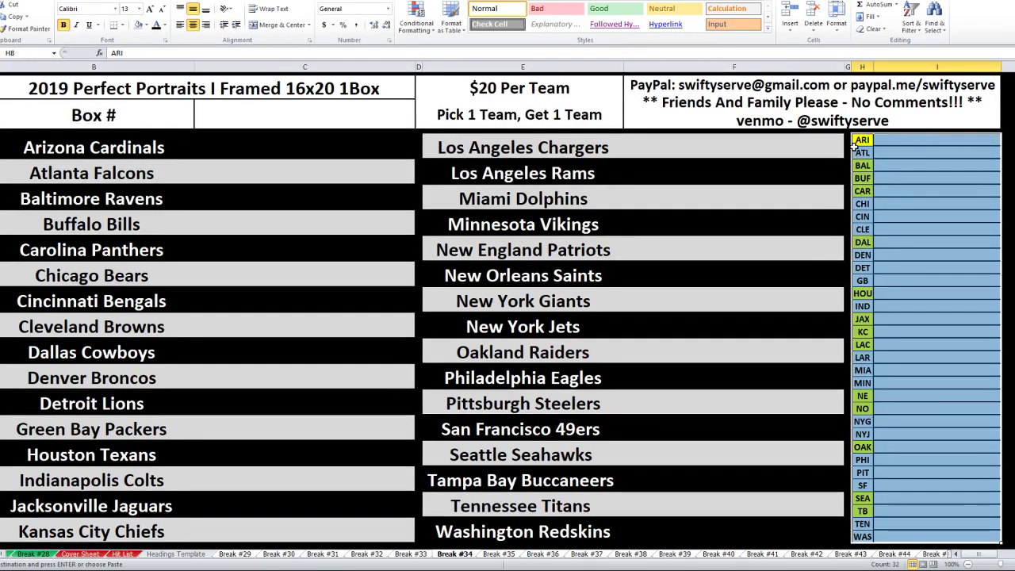
key("ctrl+v")
left_click(500, 555)
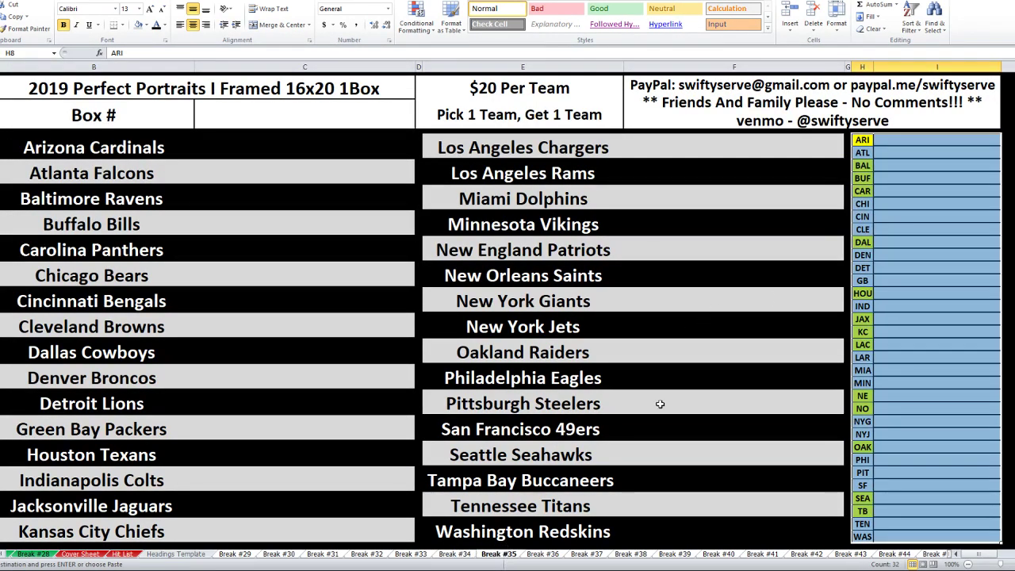
key("ctrl+v")
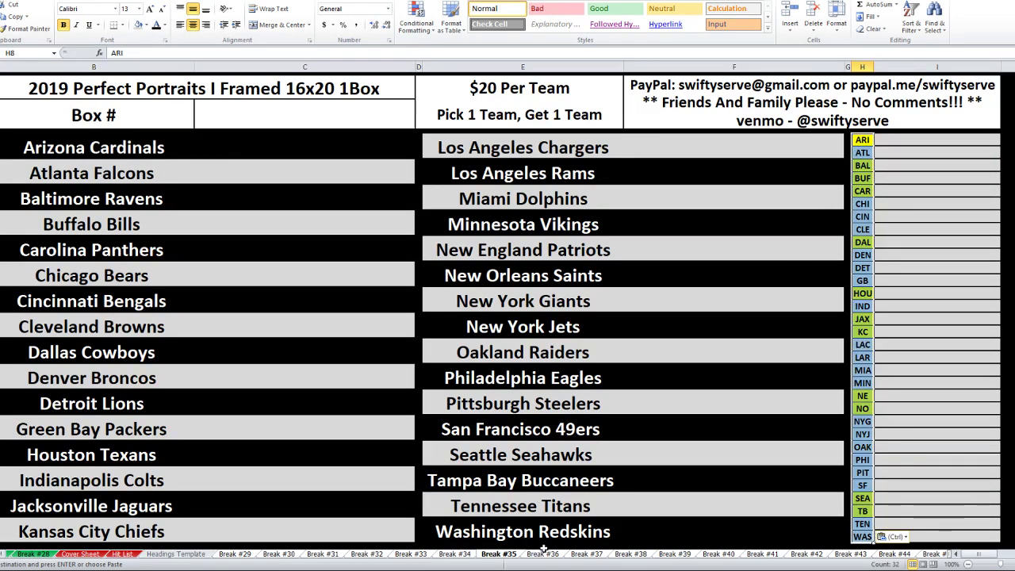
left_click(544, 553)
key("ctrl+v")
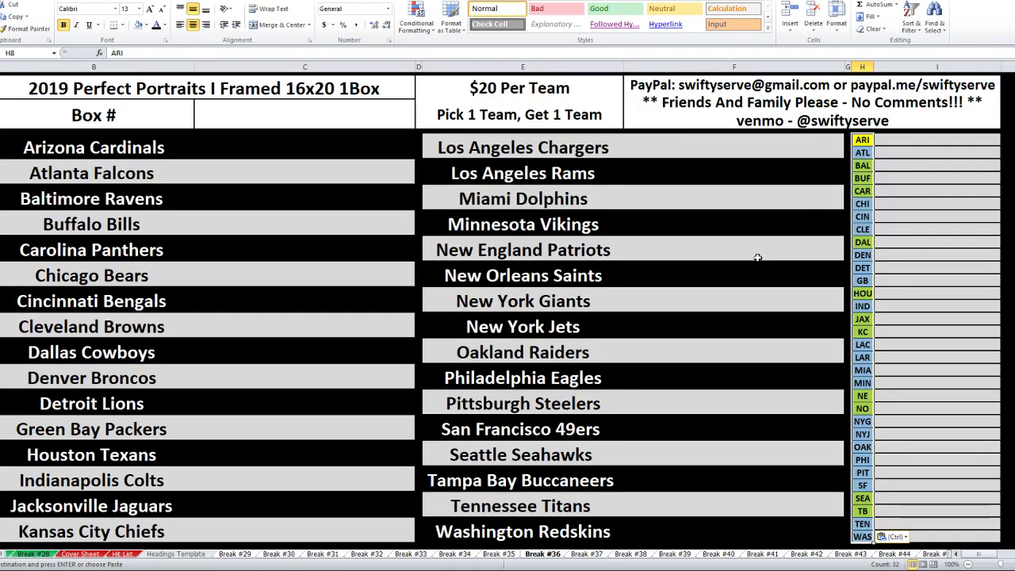
left_click(374, 556)
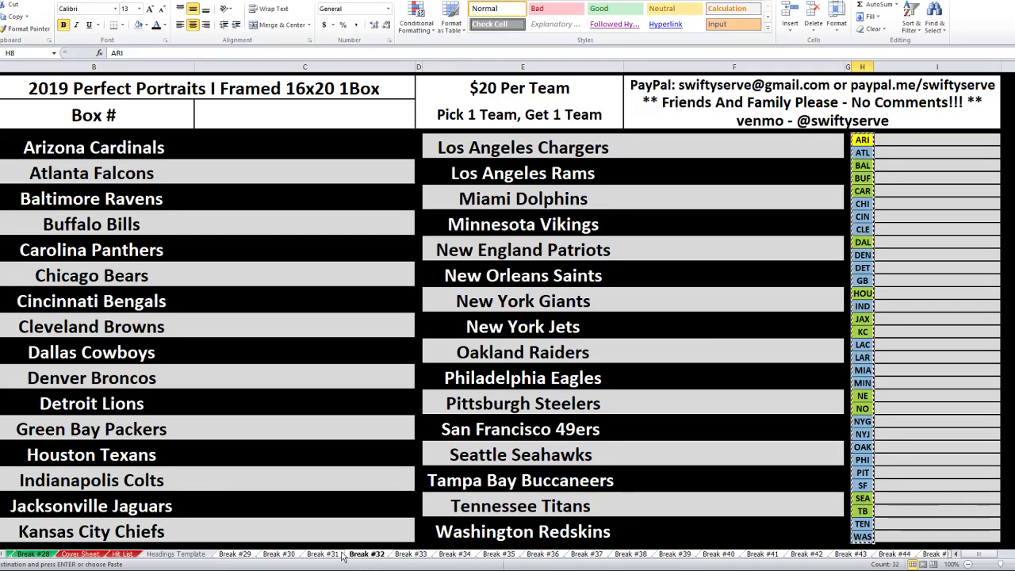
key("Return")
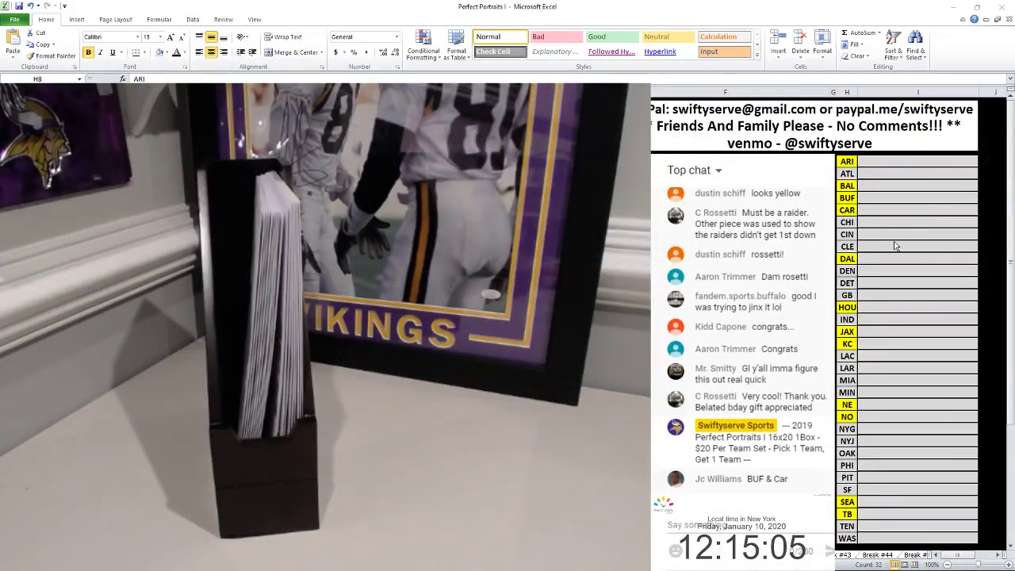
Enter the same buyer's name for BUF and CAR.
left_click(909, 199)
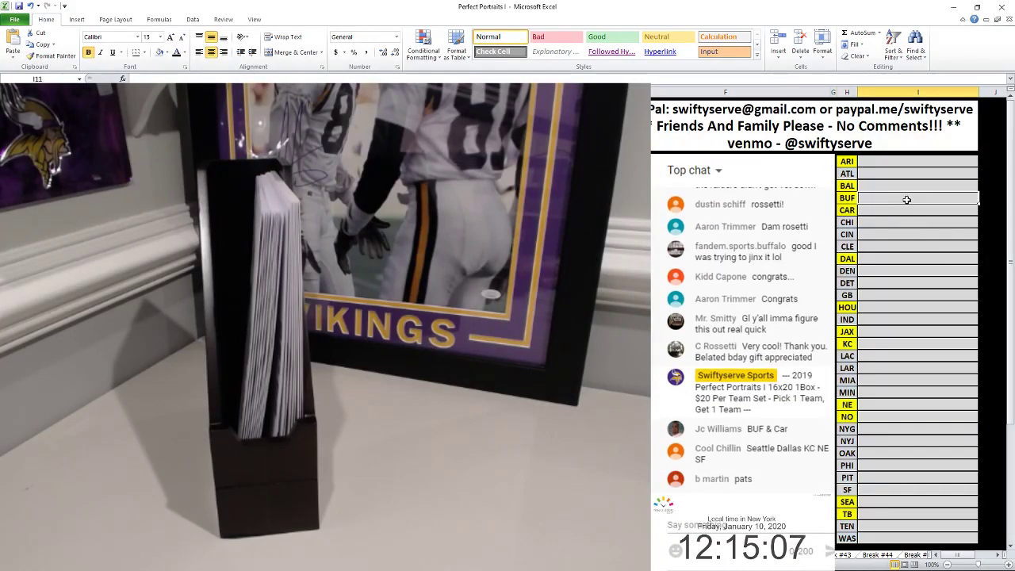
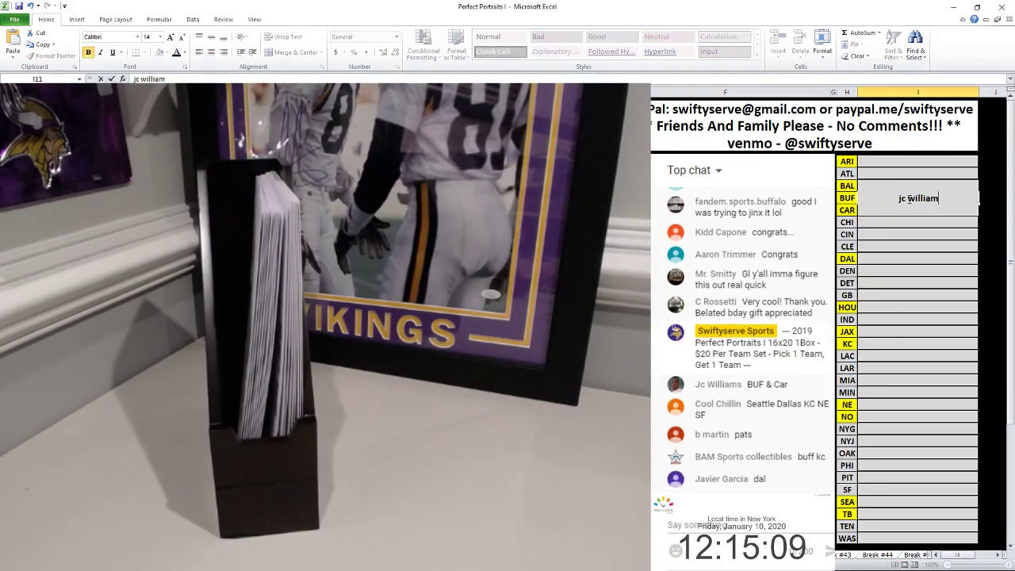
key("Return")
key("Return")
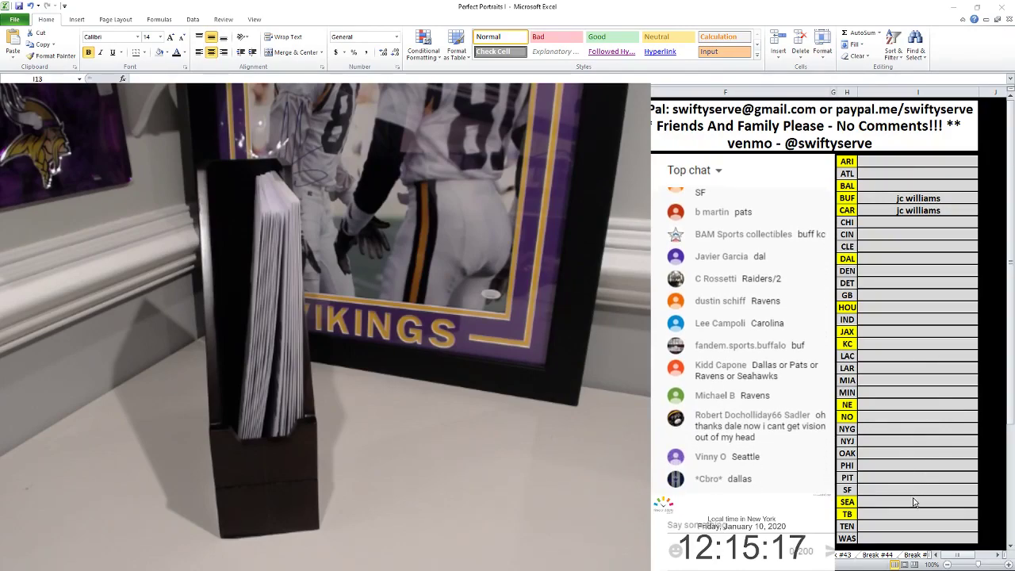
Enter one buyer's name for SEA, then reuse it for DAL.
left_click(929, 503)
type("co")
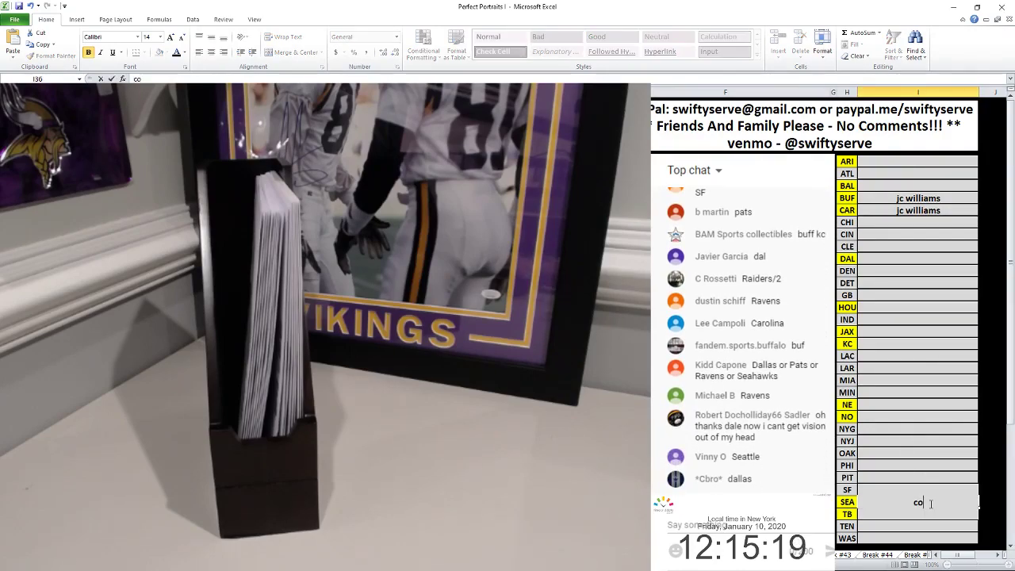
type("ol chillin'")
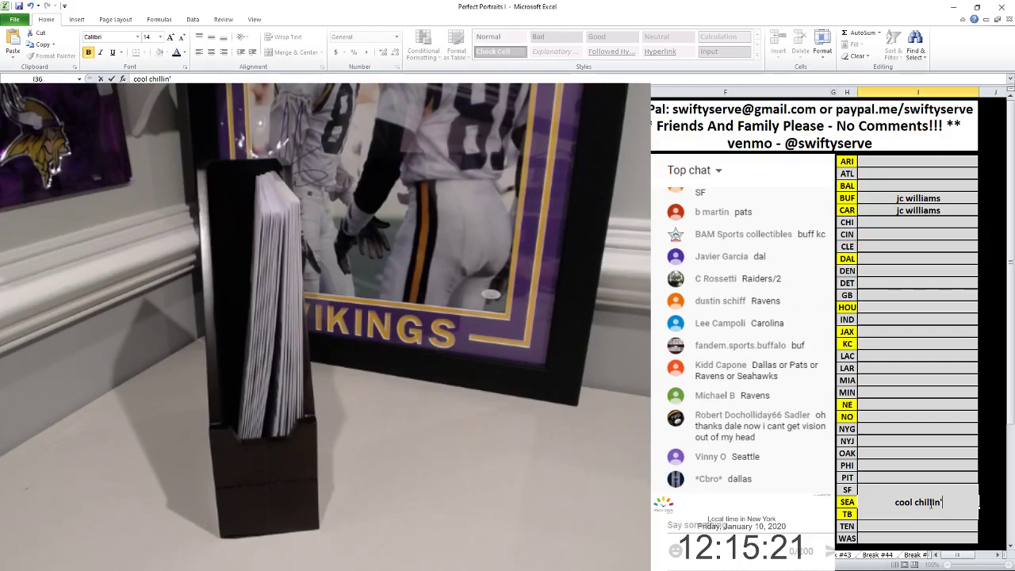
key("Up")
key("Up")
key("Up")
key("Up")
key("Up")
key("Up")
key("Up")
key("Up")
key("Up")
key("Up")
key("Up")
key("Up")
key("Up")
key("Up")
key("Up")
key("Up")
key("Up")
key("Up")
key("Up")
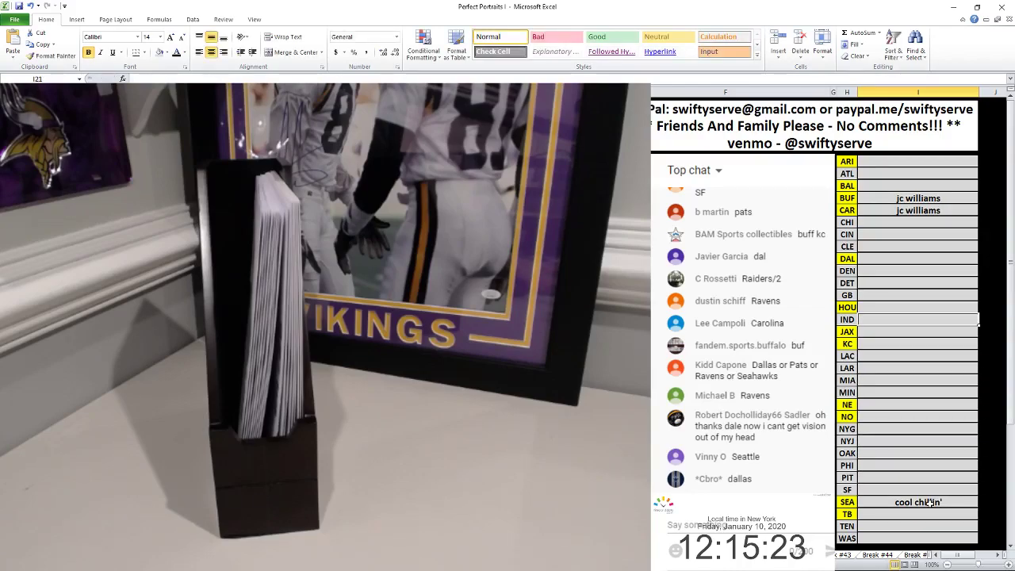
key("Up")
type("c")
key("Return")
Fill in that same buyer's name for KC, NE and SF using autocomplete.
key("Down")
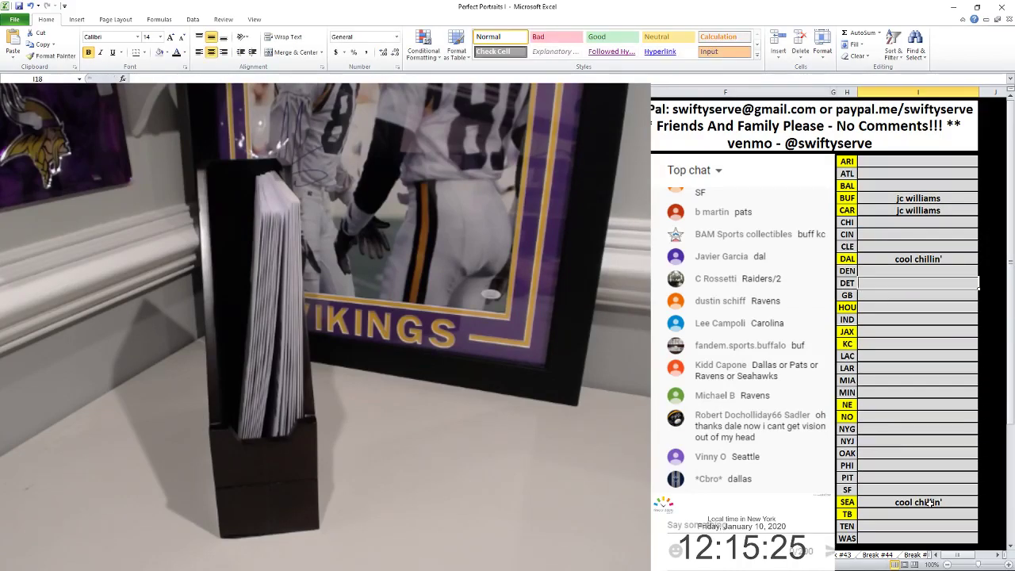
key("Down")
key("Down")
key("Down")
key("Down")
key("Down")
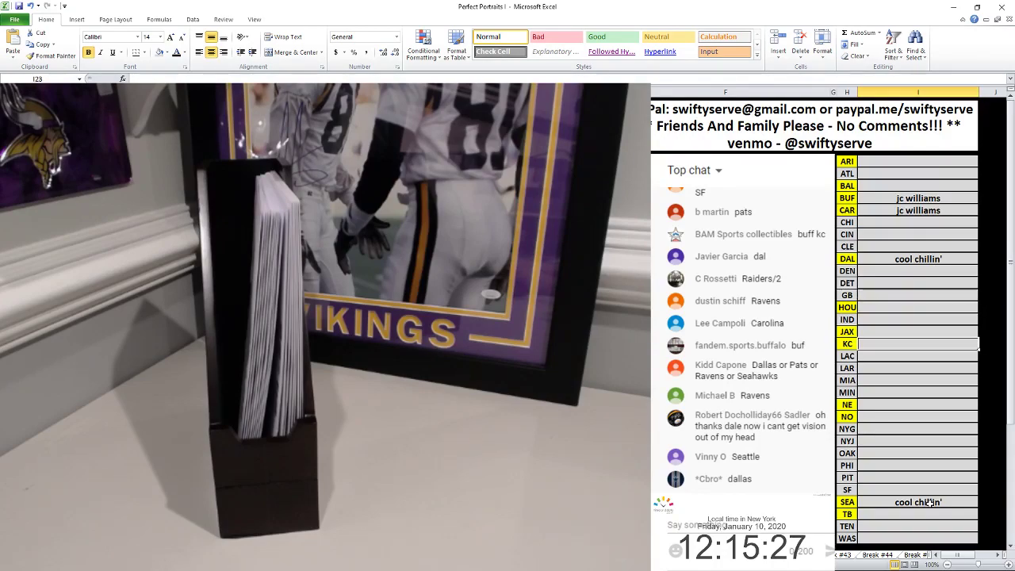
type("c")
key("Return")
key("Down")
key("Down")
key("Down")
key("Down")
type("c")
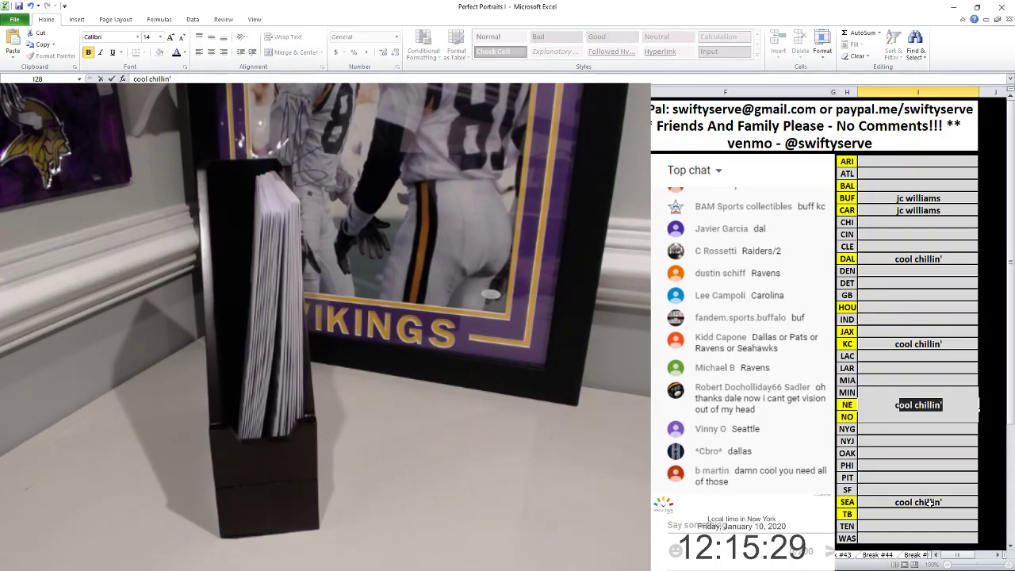
key("Return")
key("Down")
key("Down")
key("Down")
key("Down")
key("Down")
key("Down")
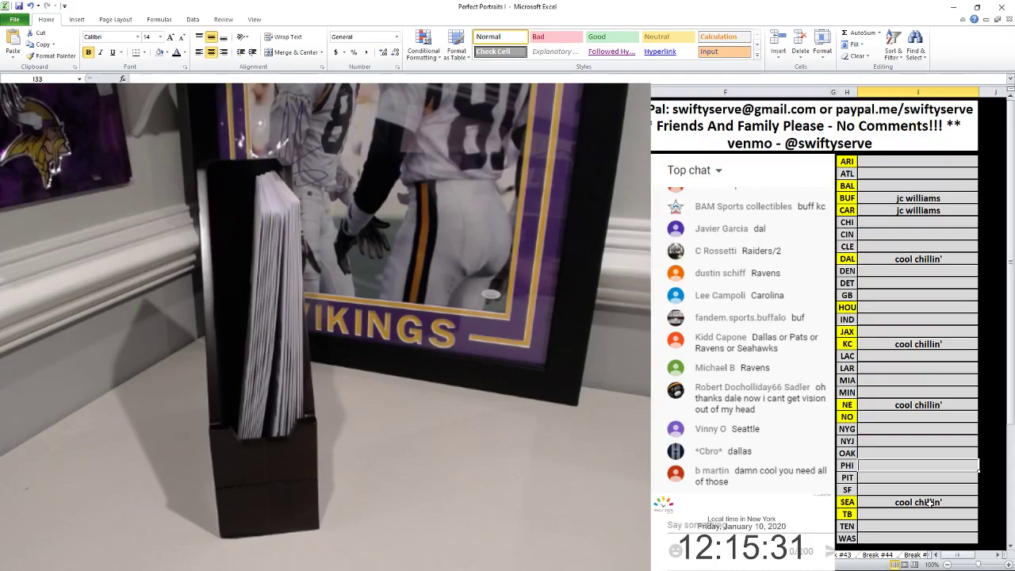
type("c")
key("Up")
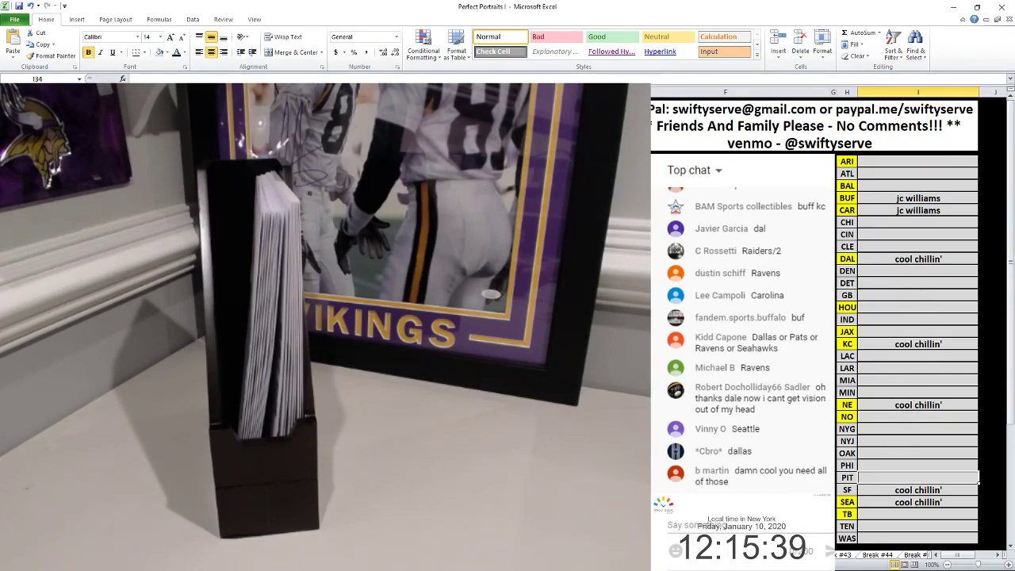
Enter the buyer's name for the Oakland Raiders in the OAK row.
key("alt+Tab")
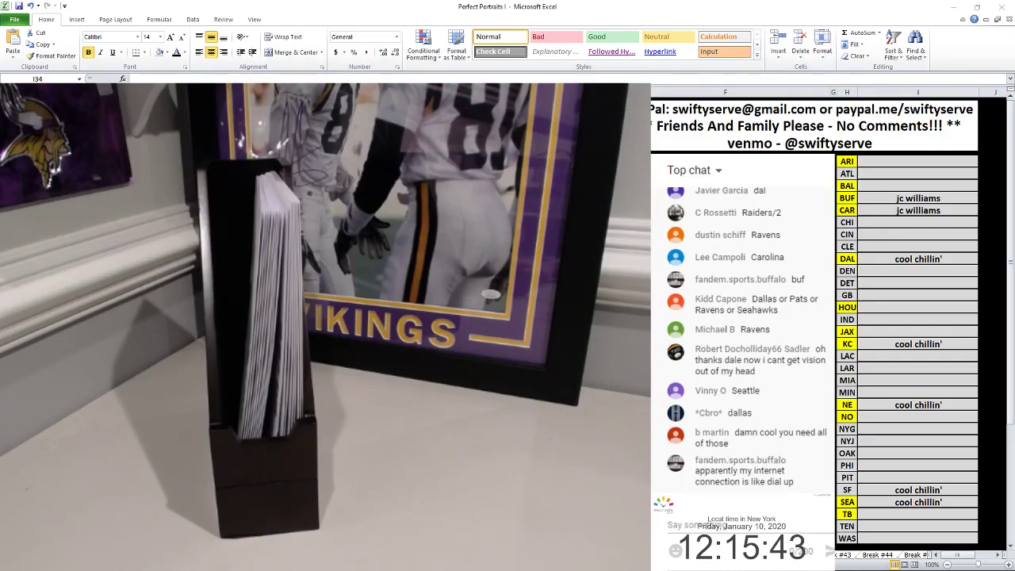
left_click(925, 453)
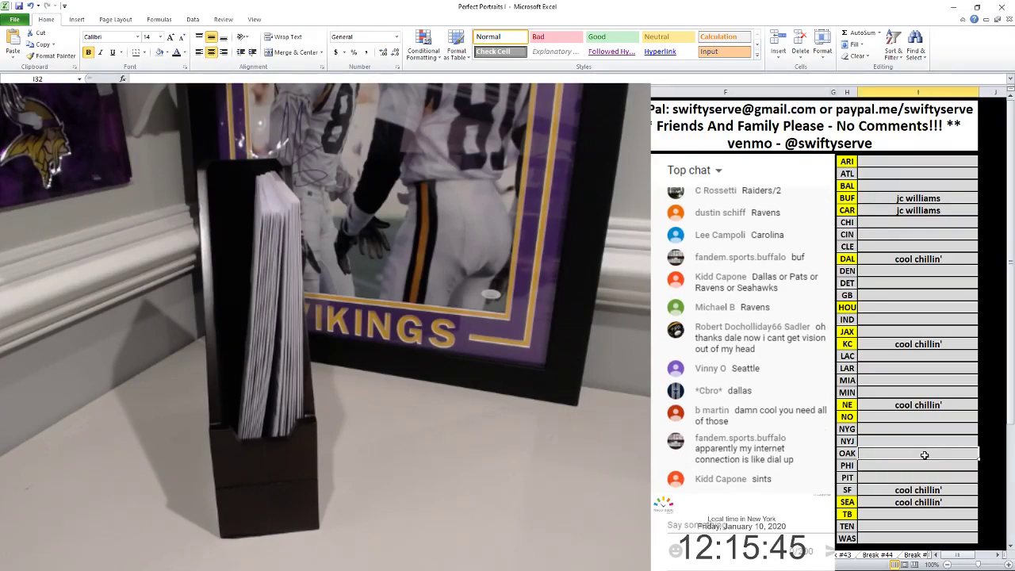
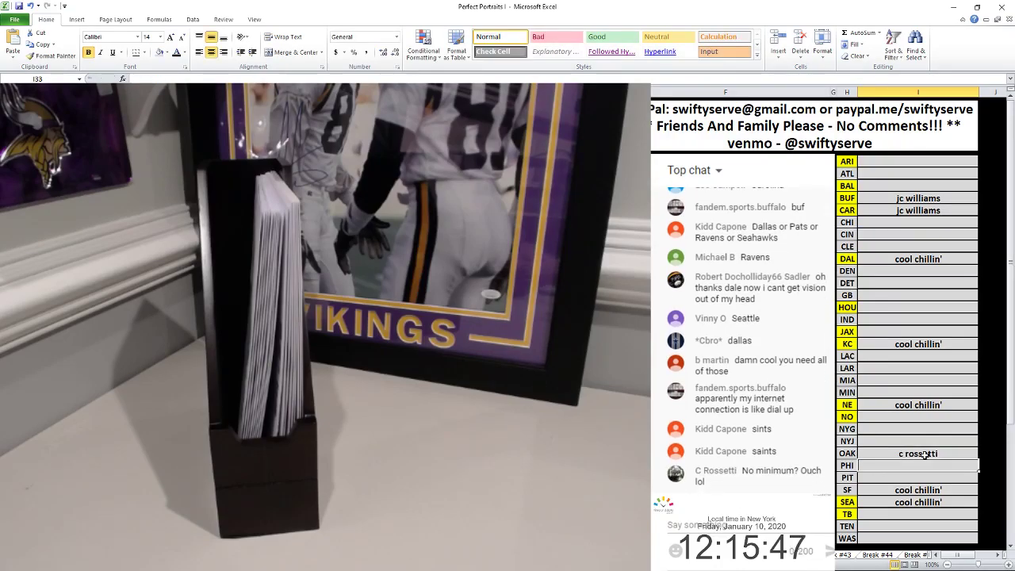
key("Return")
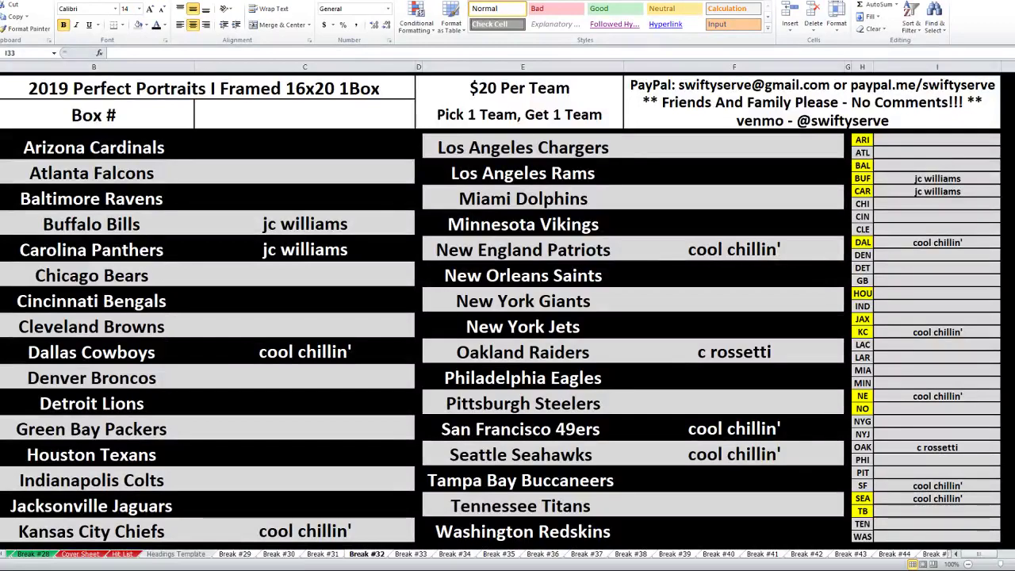
Enter the buyers' names for Baltimore and New Orleans.
left_click(924, 165)
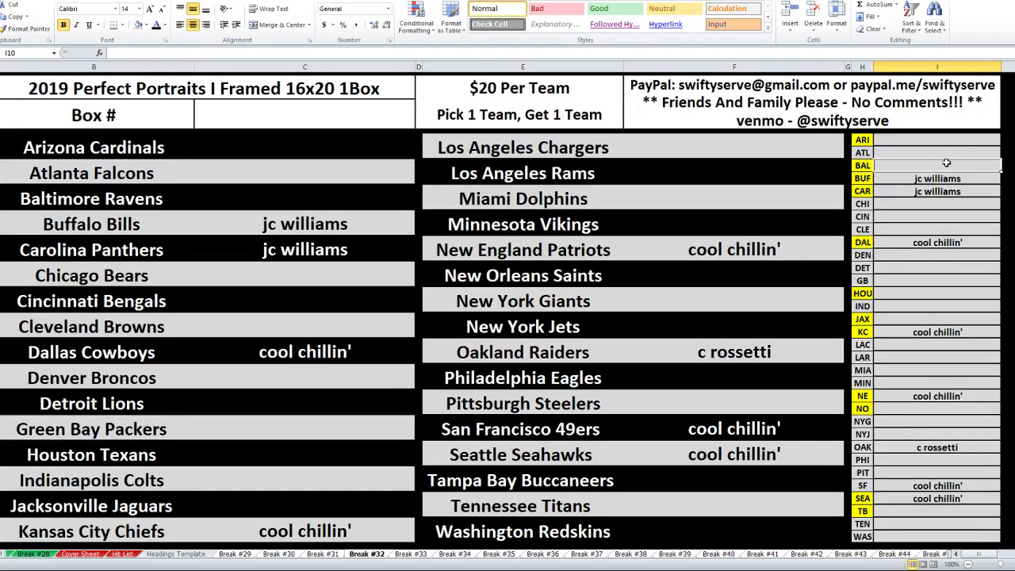
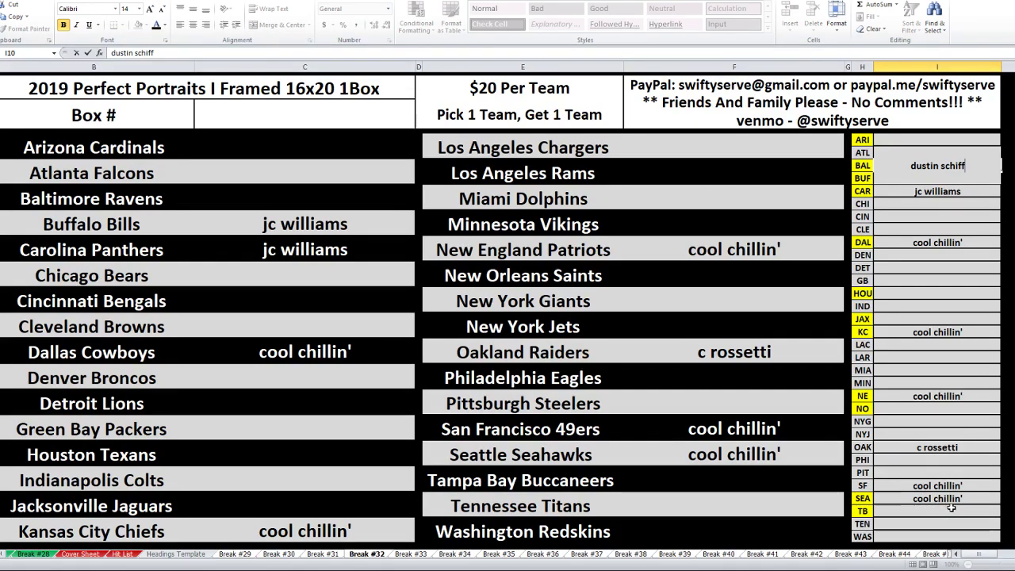
left_click(953, 428)
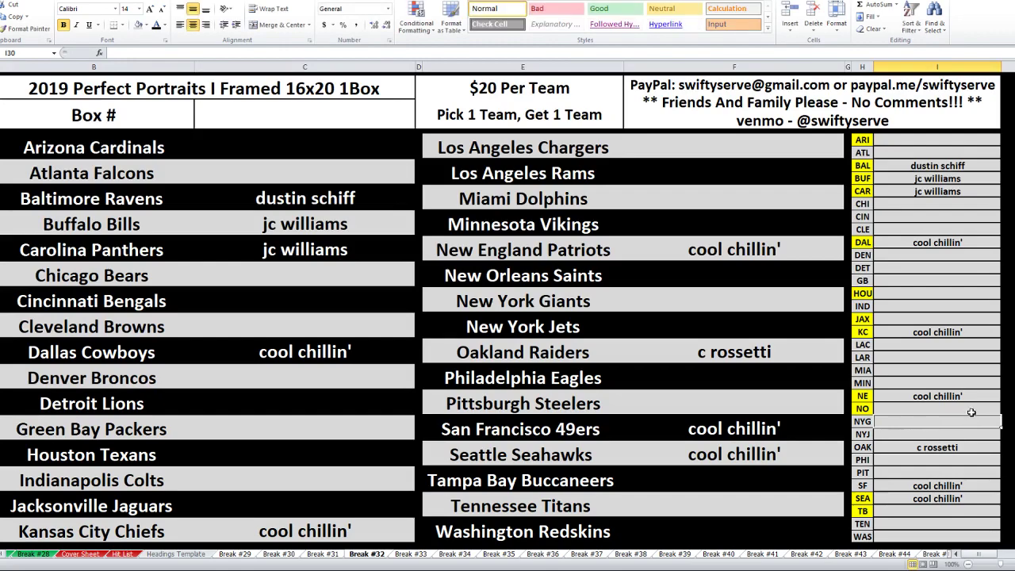
left_click(960, 408)
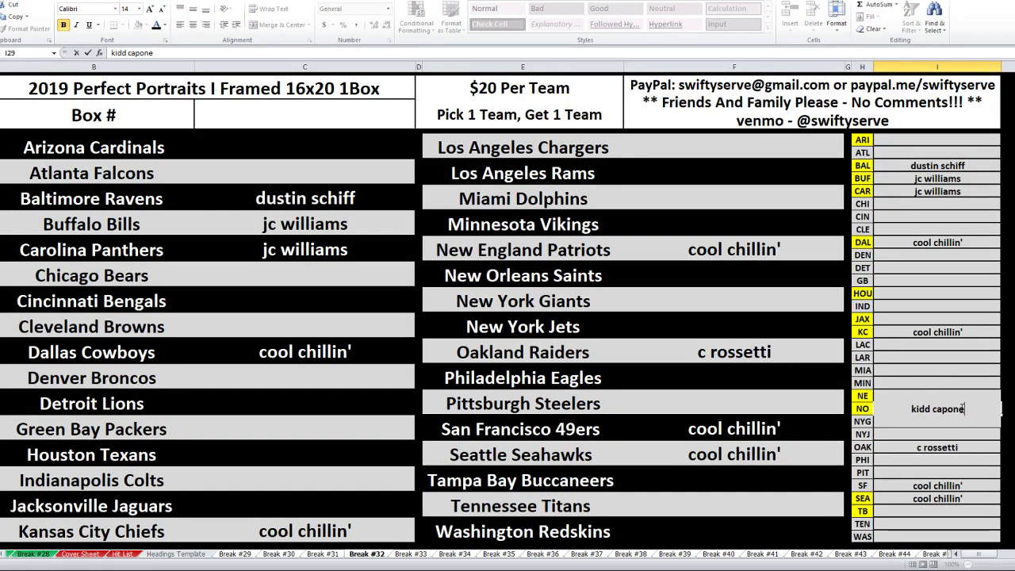
key("Return")
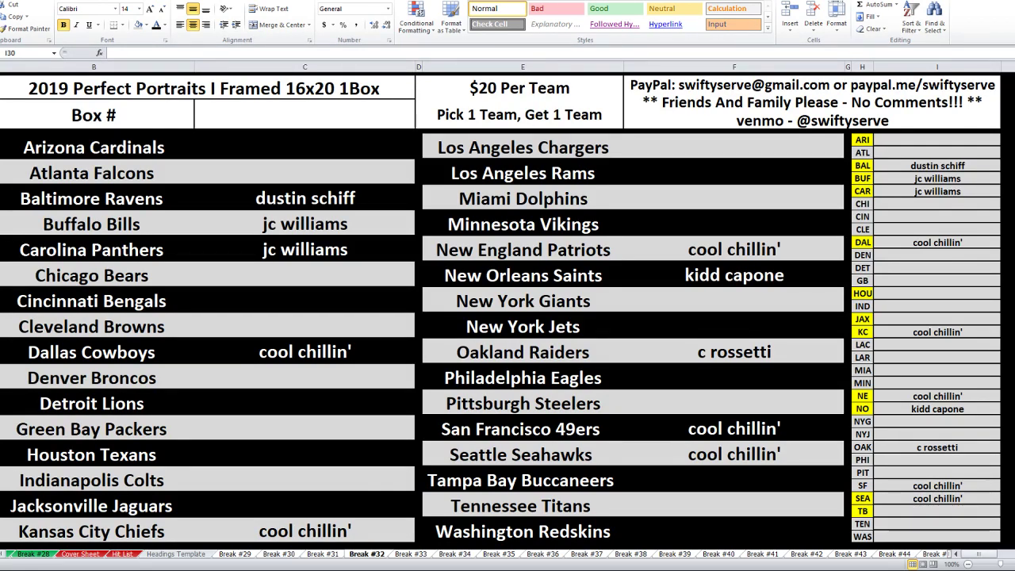
Enter the buyers' names for the LA Rams, Jacksonville and Tampa Bay.
left_click(948, 357)
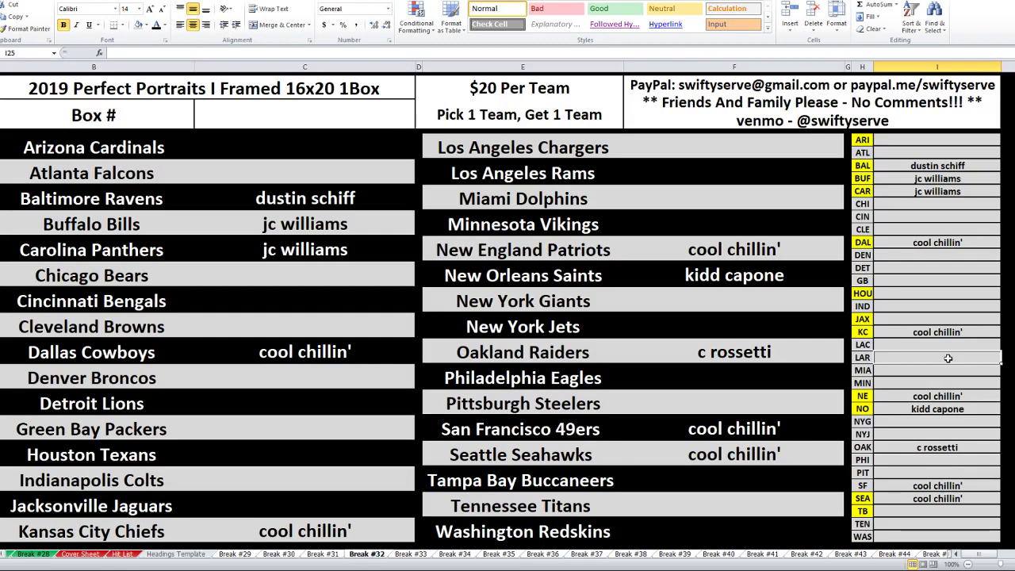
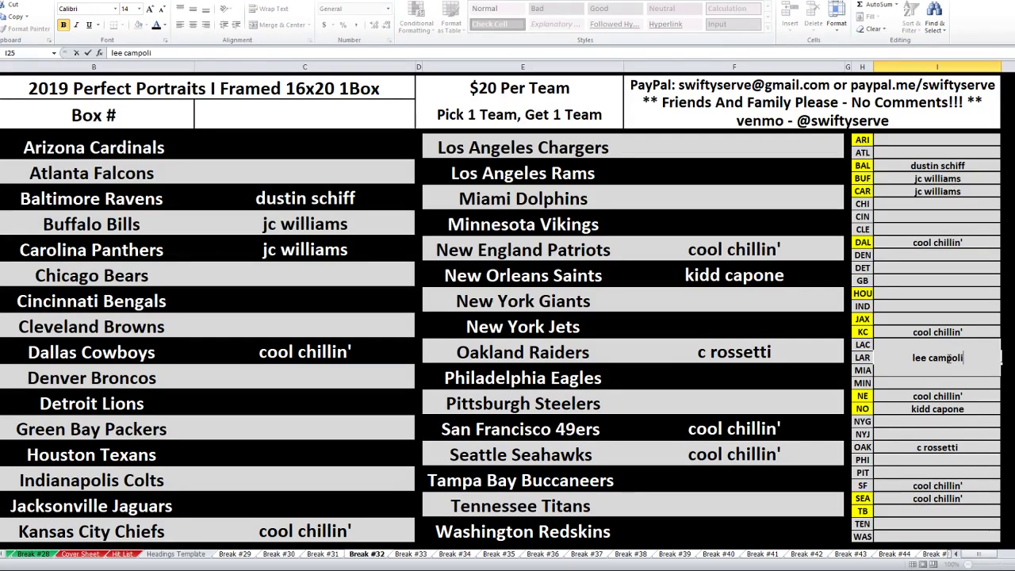
key("Return")
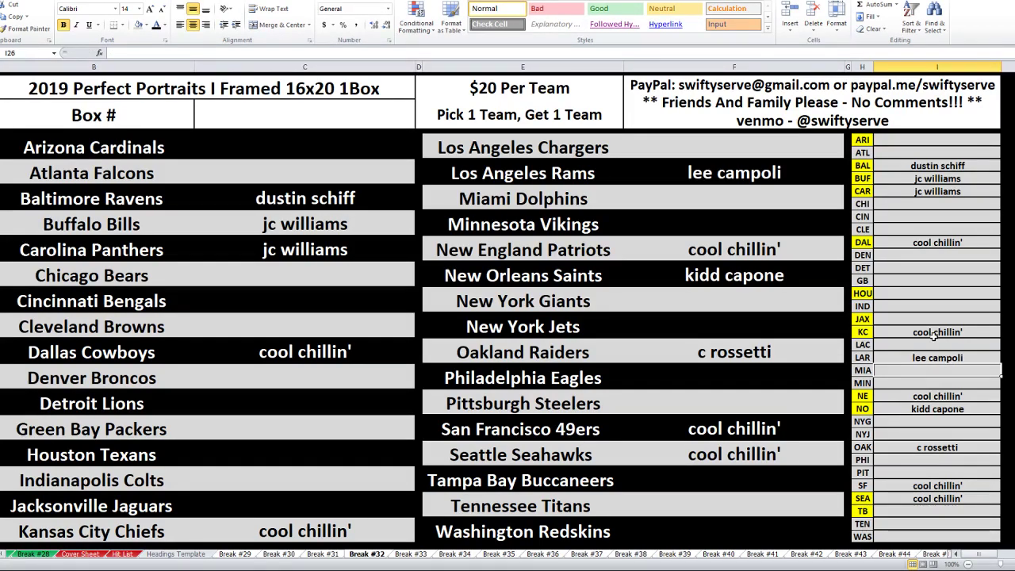
left_click(935, 317)
type("bro v")
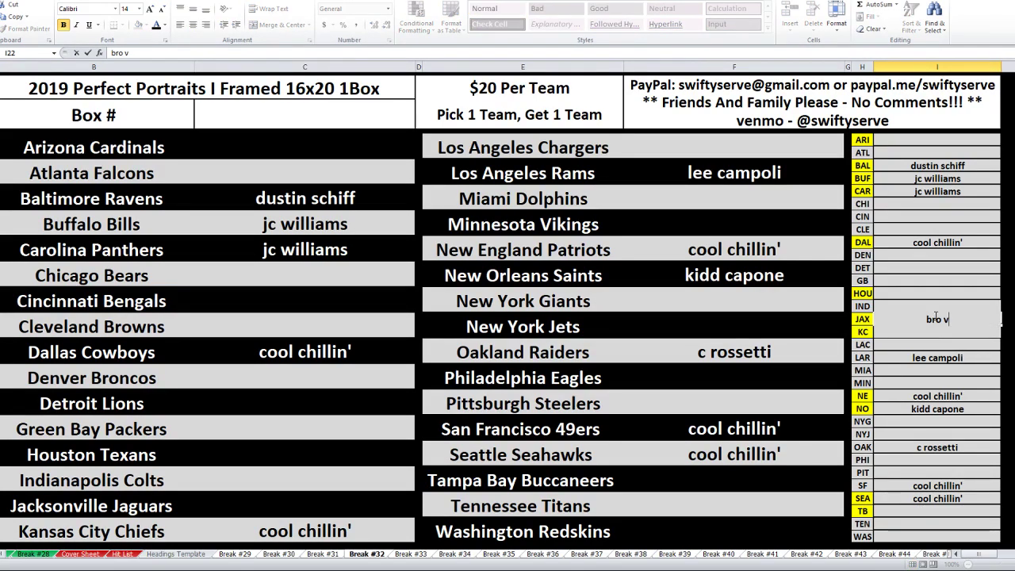
type("s pro")
left_click(946, 509)
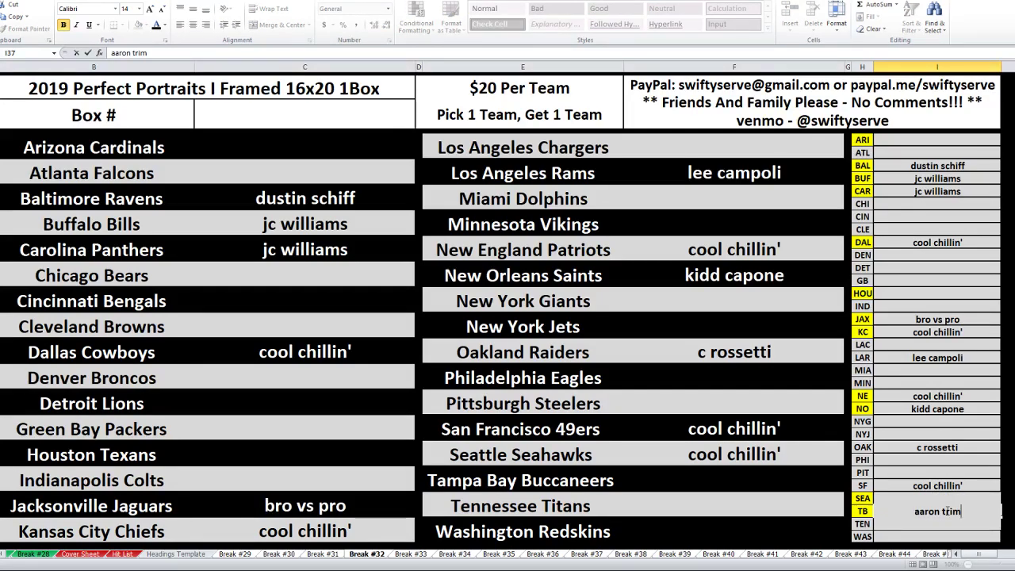
key("Return")
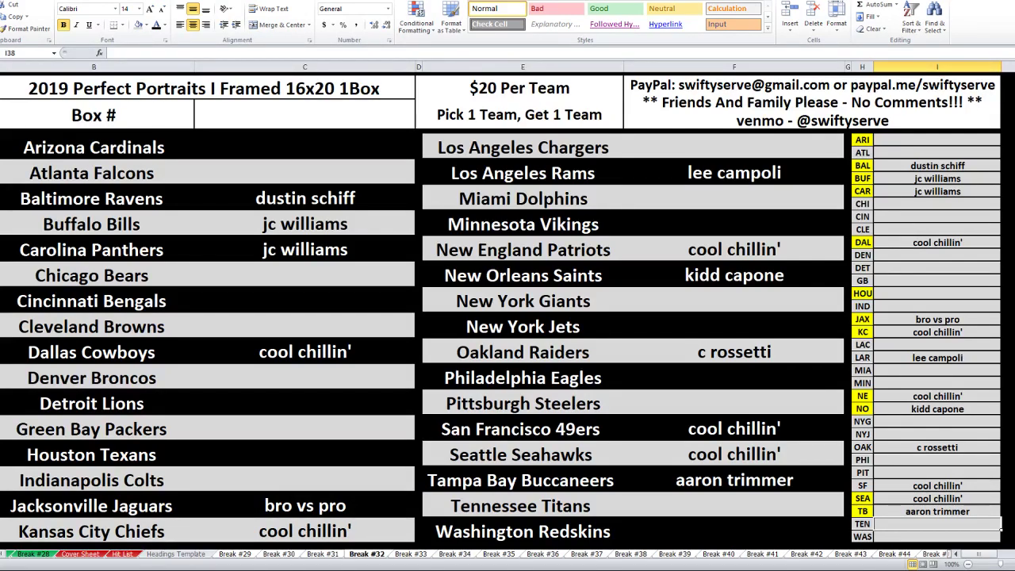
Enter the buyers' names for Houston and Arizona.
left_click(953, 294)
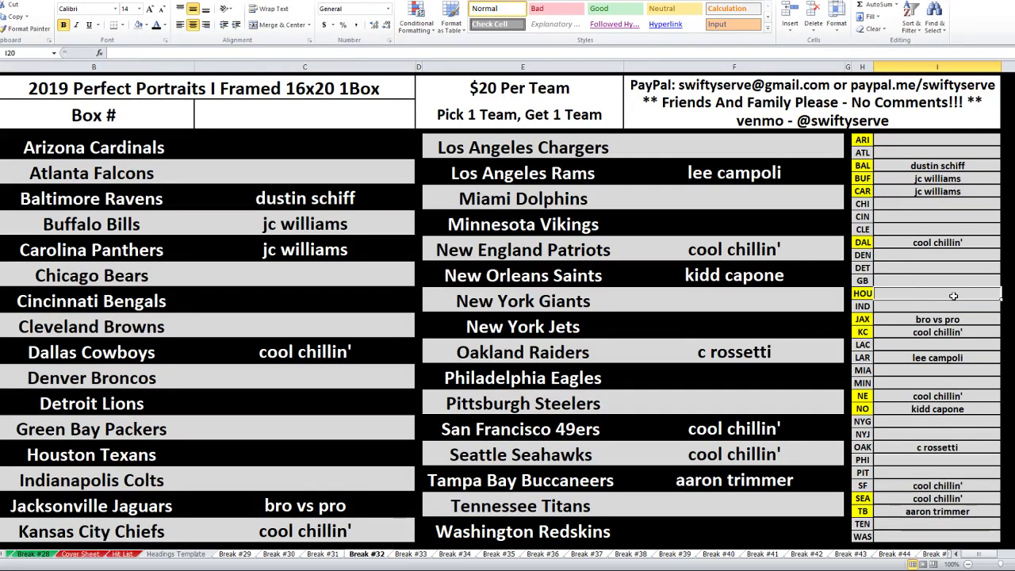
type("bam sports coll")
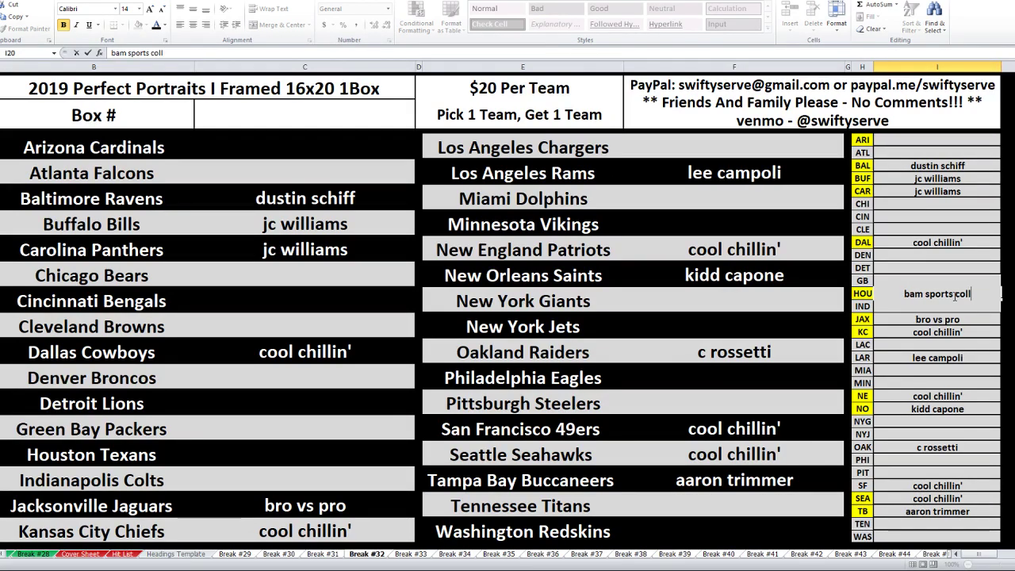
type("ectibles")
key("Return")
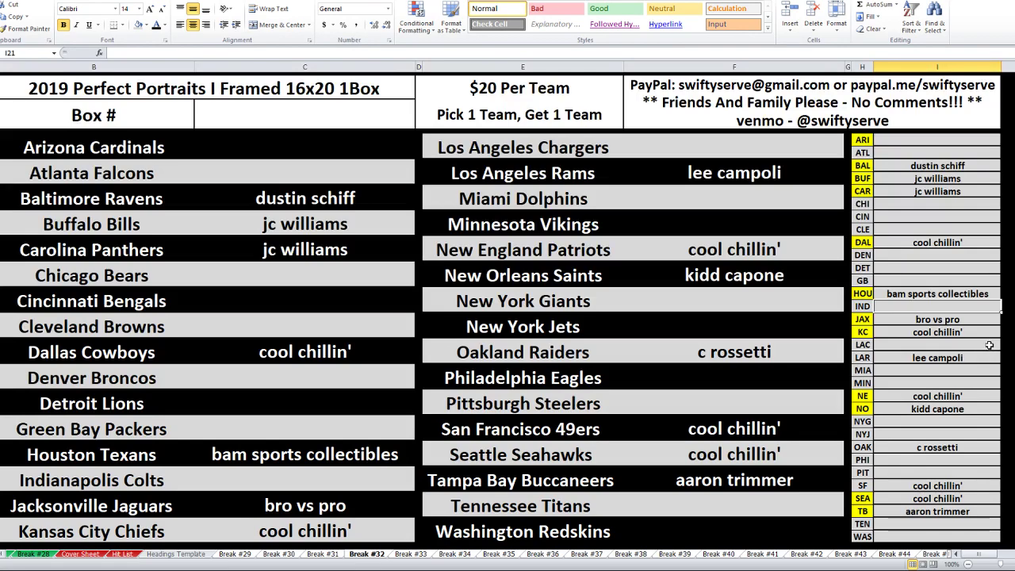
left_click(963, 138)
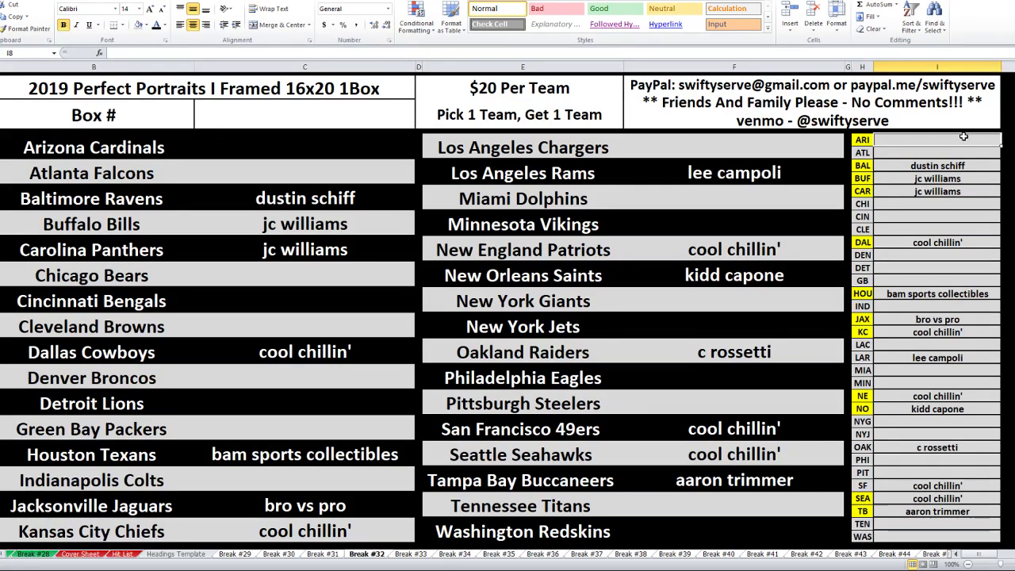
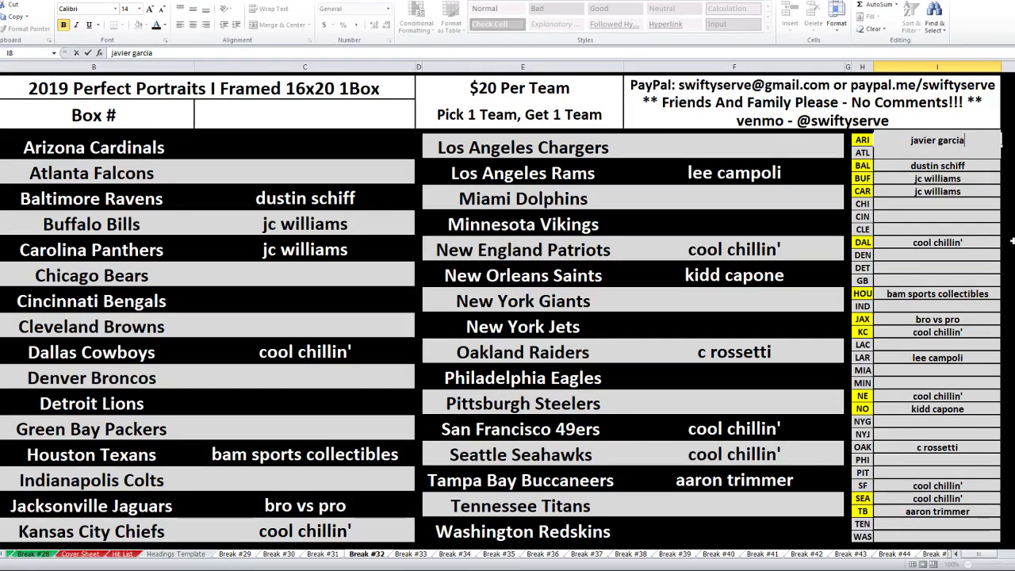
left_click(994, 228)
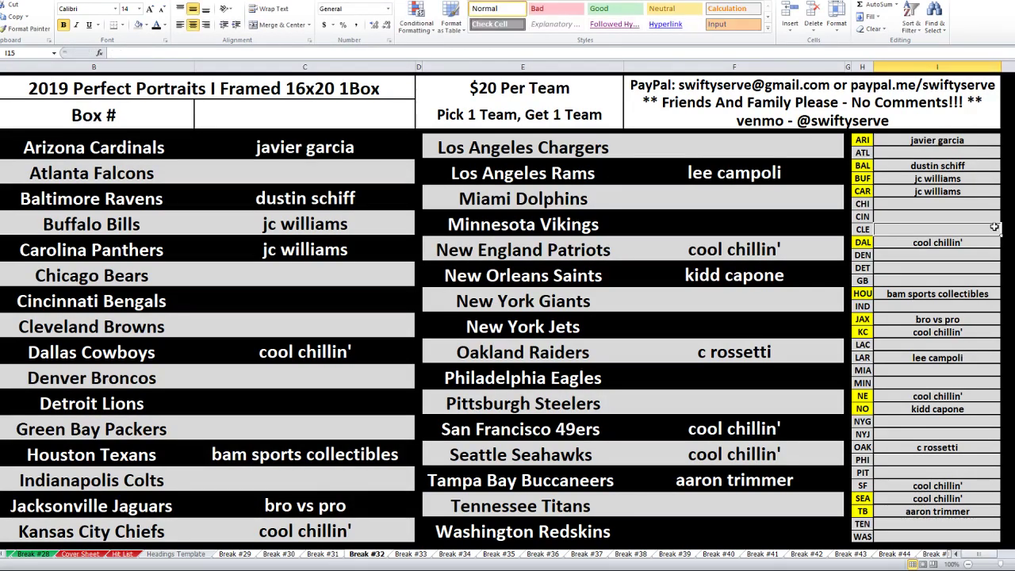
left_click(966, 140)
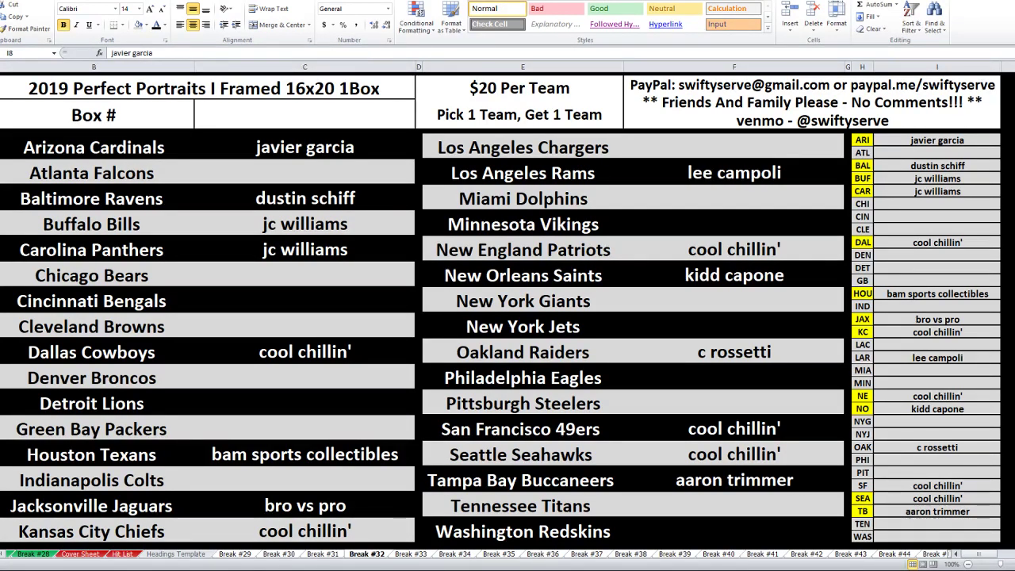
Check Break #31, then enter the Minnesota buyer's name on Break #32.
left_click(333, 556)
left_click(365, 555)
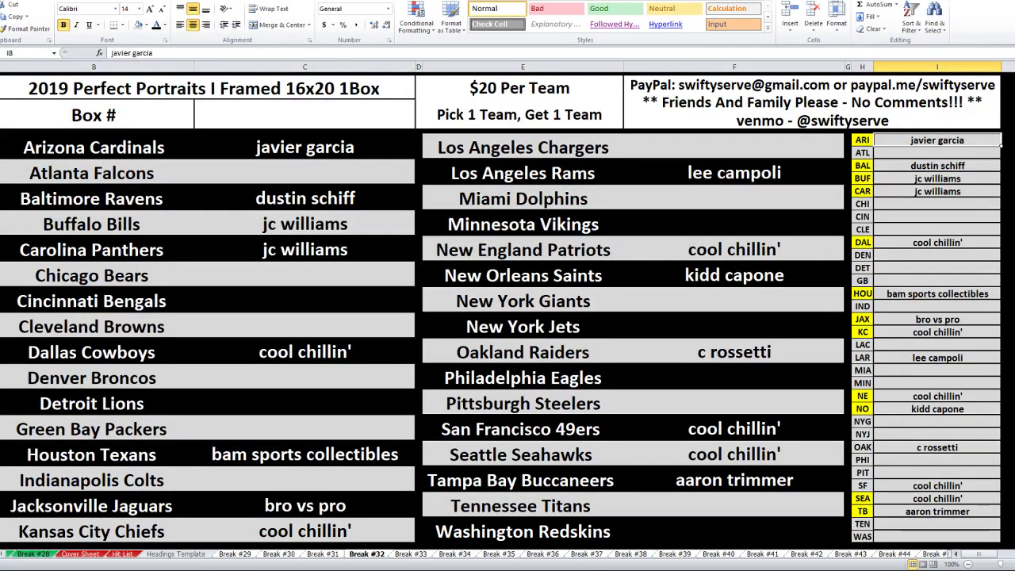
left_click(939, 384)
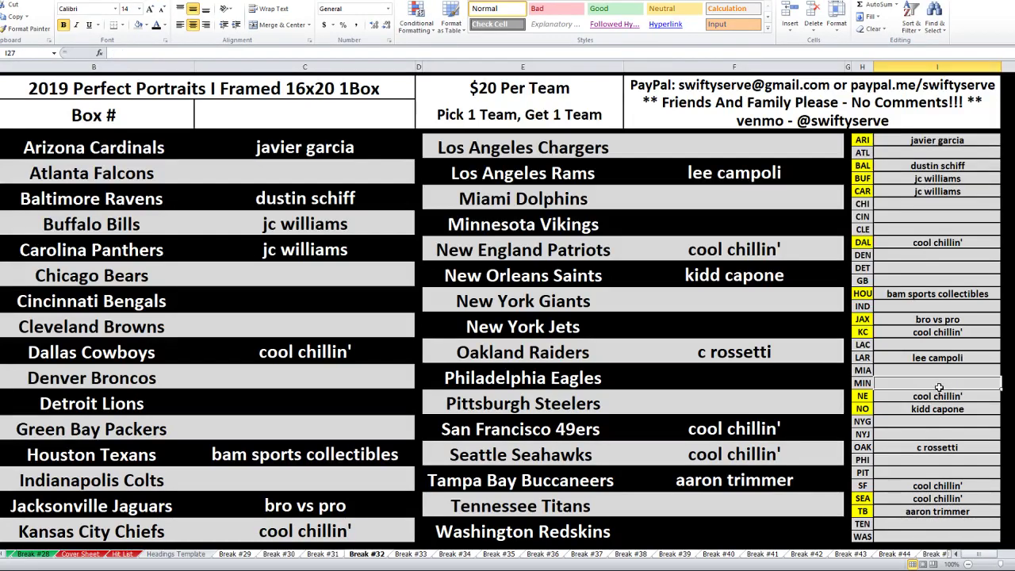
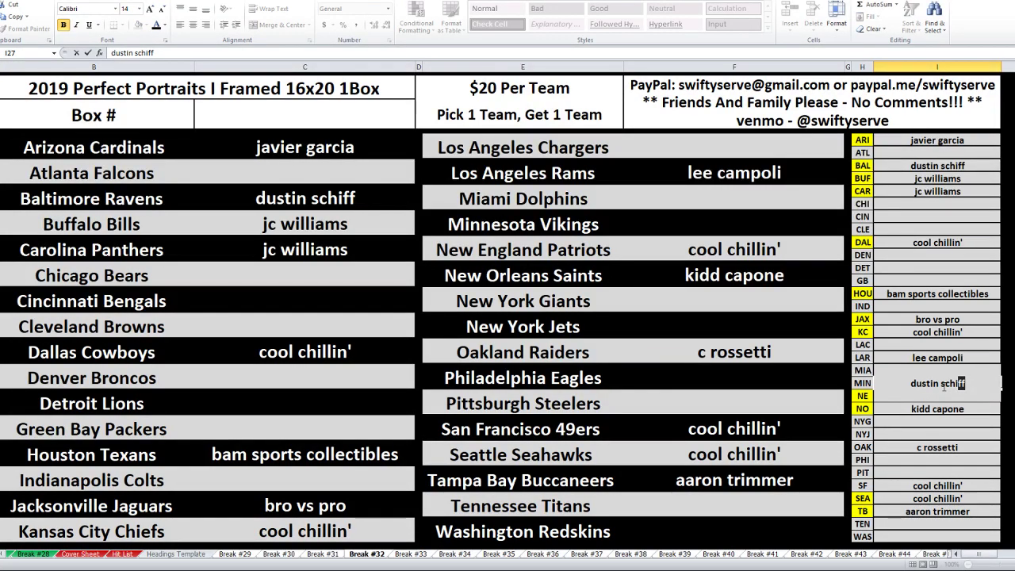
type(" for swifty")
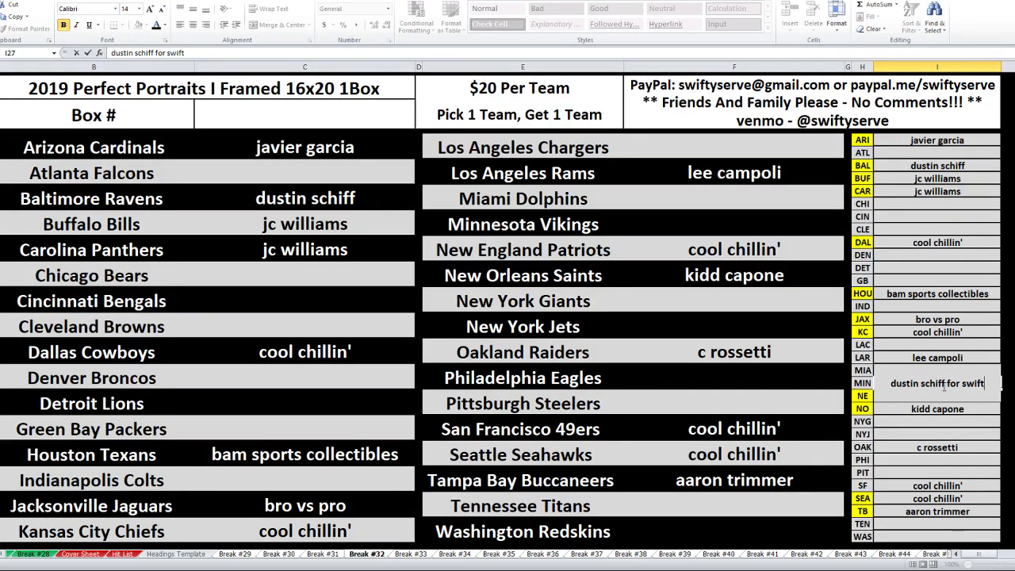
key("Return")
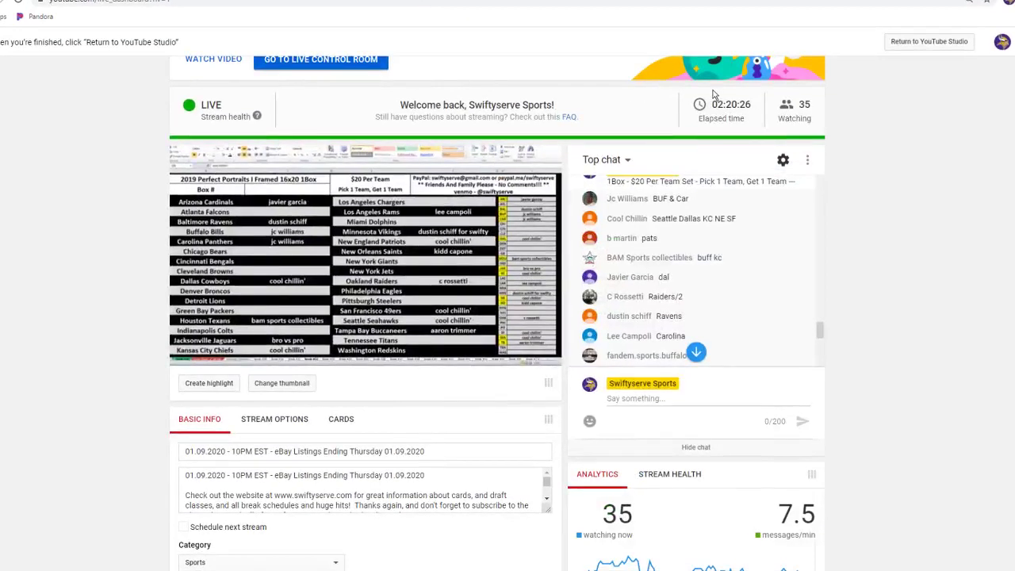
Review a viewer's Seattle, Dallas, KC, NE, SF picks in the chat, then minimize the browser.
scroll(721, 230, "up", 1)
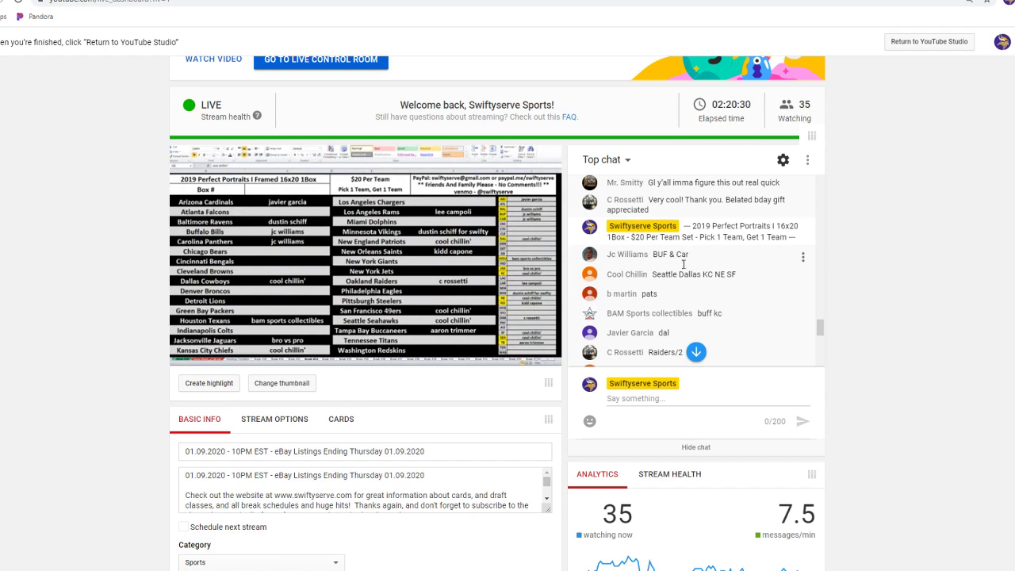
left_click_drag(683, 264, 747, 283)
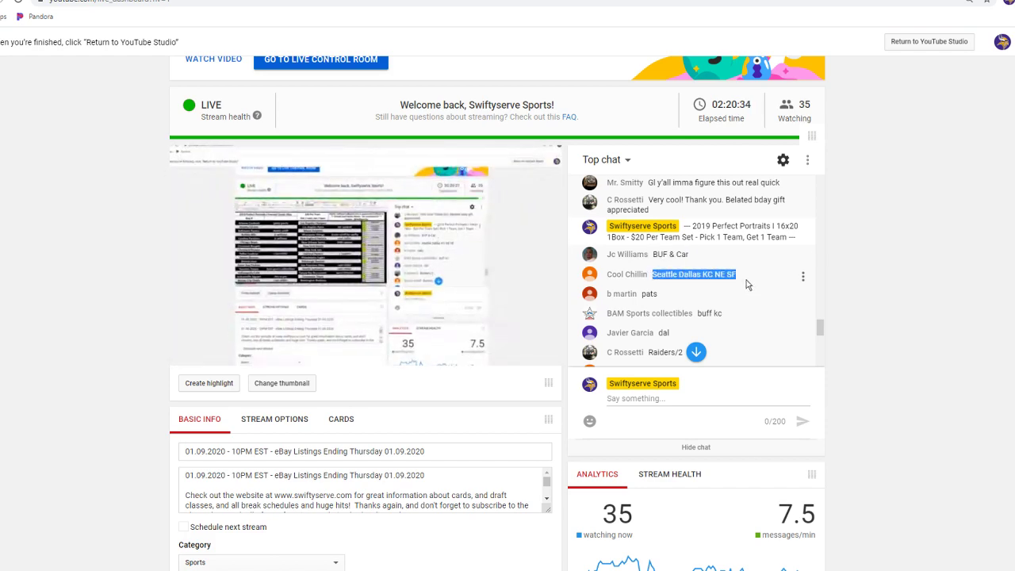
scroll(744, 279, "down", 2)
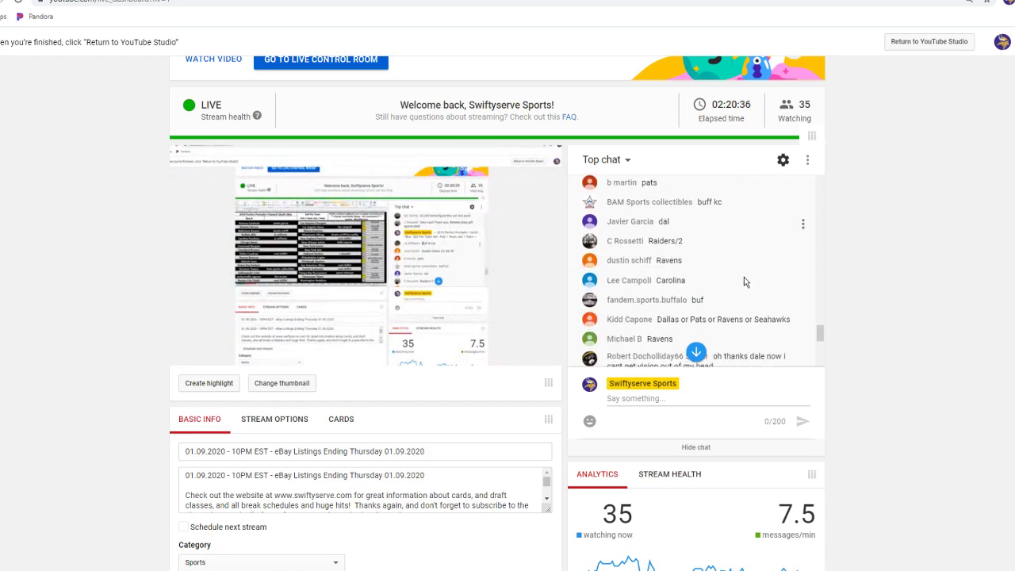
scroll(743, 279, "down", 2)
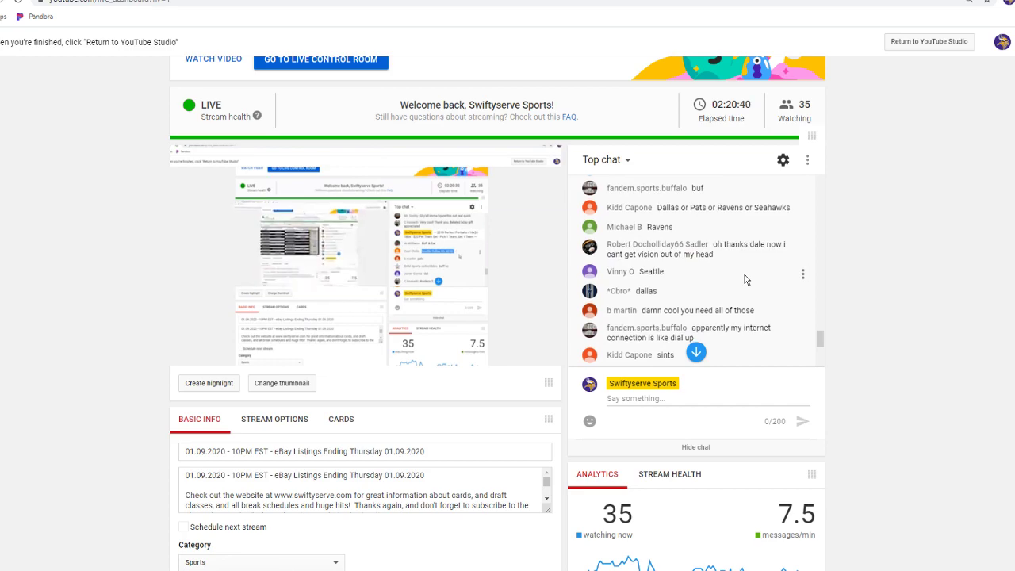
scroll(745, 278, "down", 1)
double_click(659, 220)
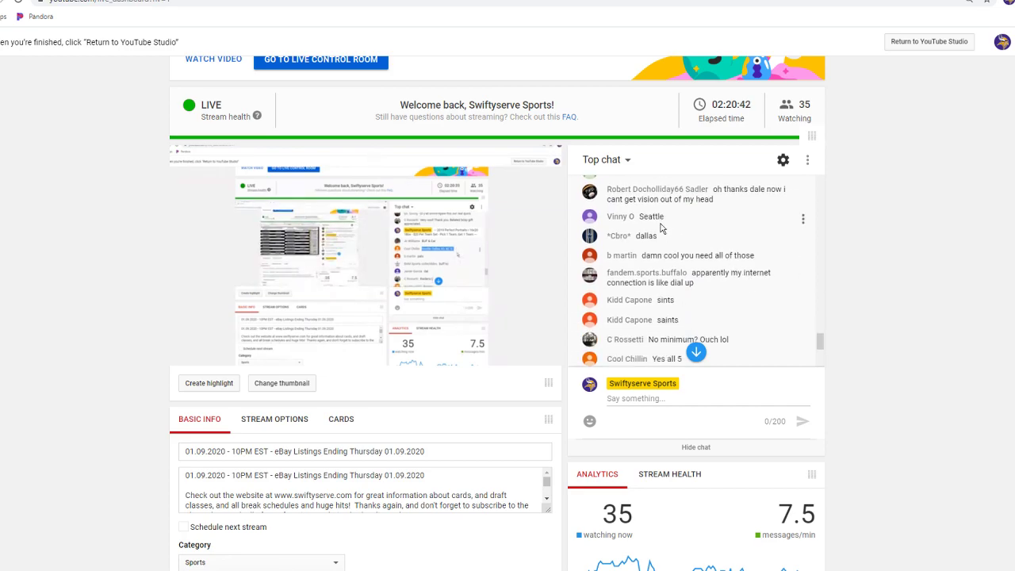
scroll(661, 229, "up", 2)
scroll(665, 230, "down", 1)
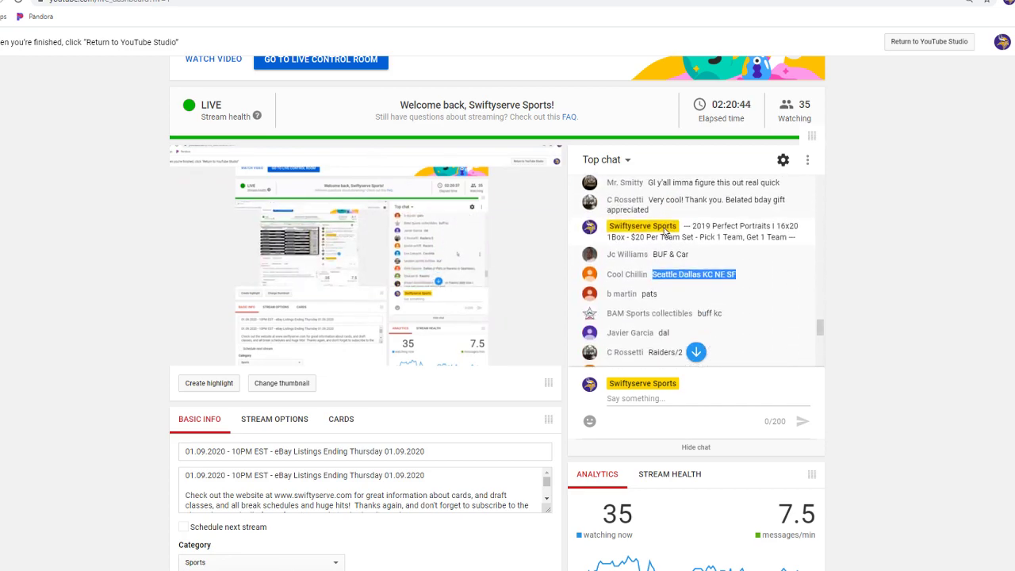
scroll(667, 231, "down", 1)
scroll(639, 205, "up", 1)
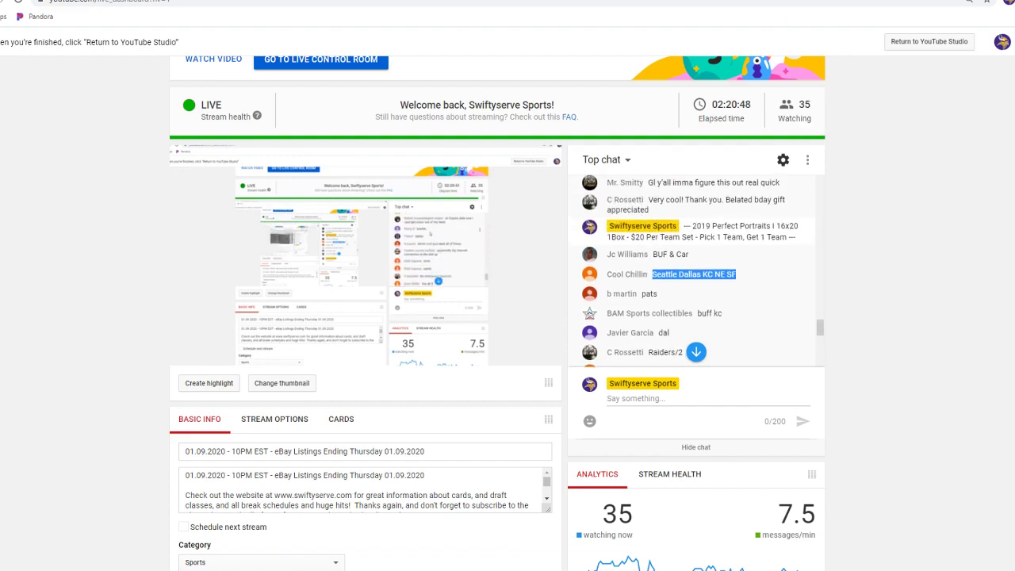
key("super+Down")
key("super+Down")
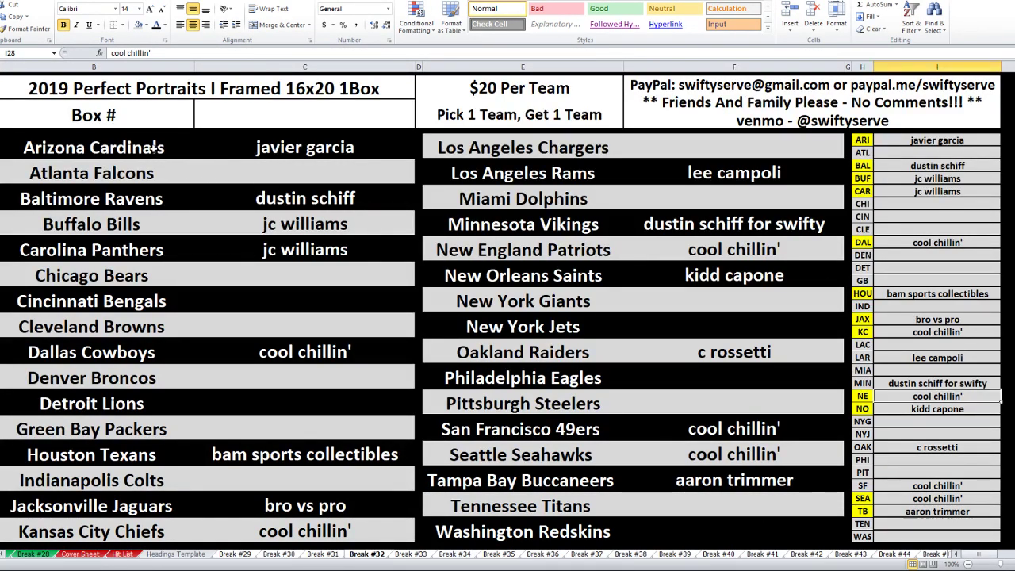
Fill all sixteen claimed team rows, Arizona through Tampa Bay, green.
left_click_drag(141, 146, 229, 146)
left_click_drag(152, 195, 222, 256, "ctrl")
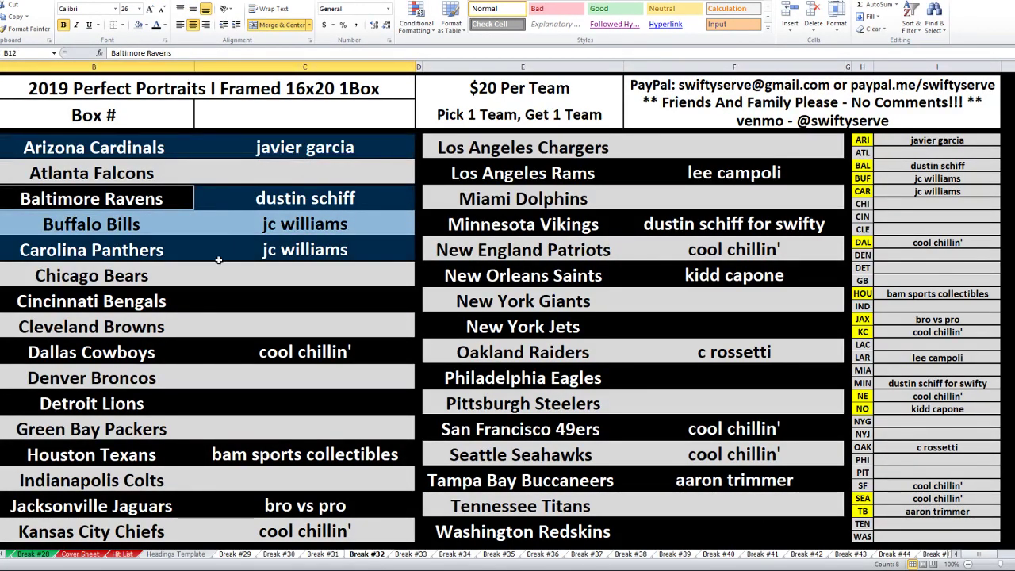
left_click_drag(156, 347, 237, 353, "ctrl")
left_click_drag(158, 454, 235, 462, "ctrl")
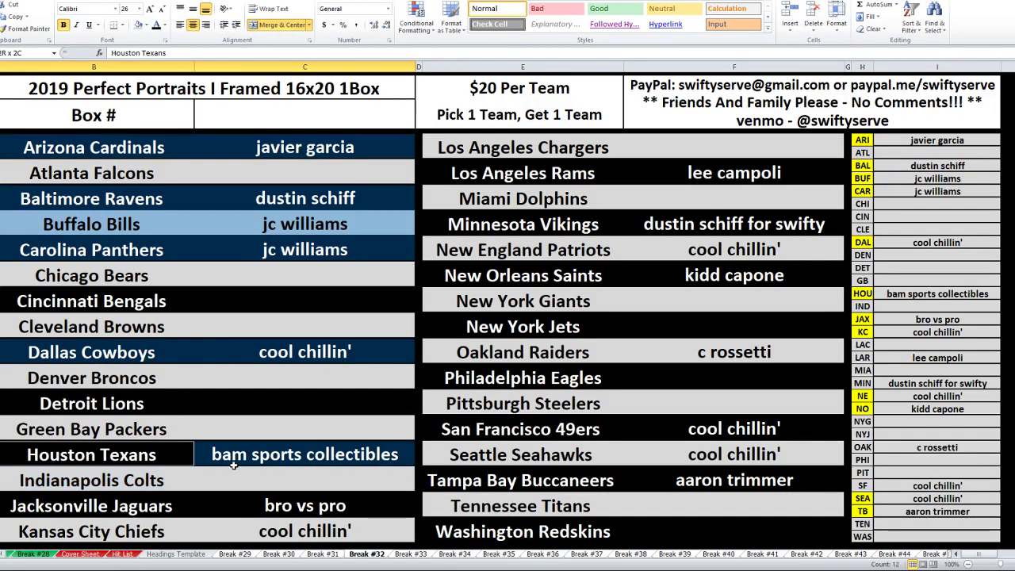
left_click_drag(167, 506, 240, 521, "ctrl")
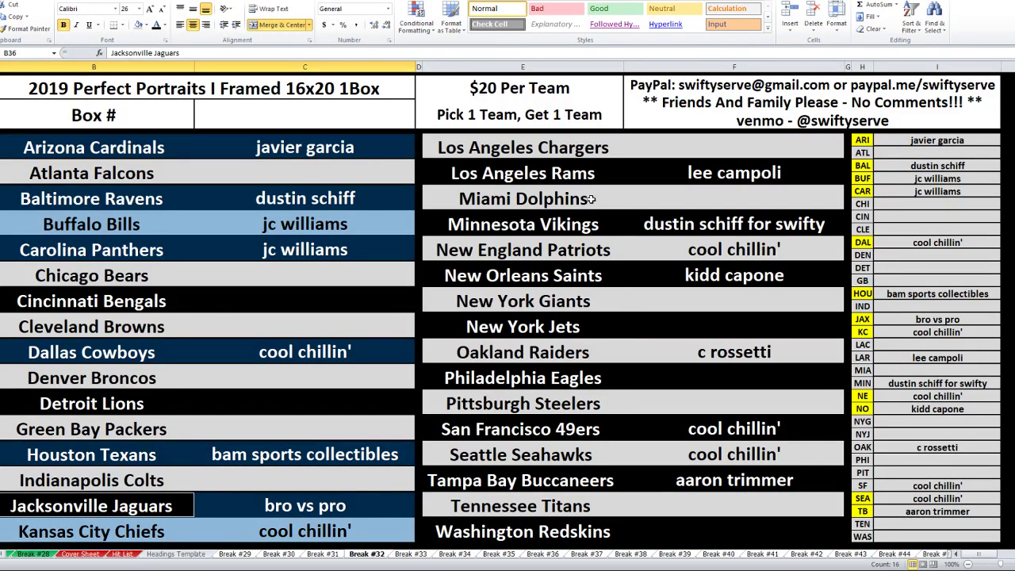
left_click_drag(591, 174, 675, 172, "ctrl")
left_click_drag(596, 224, 655, 286, "ctrl")
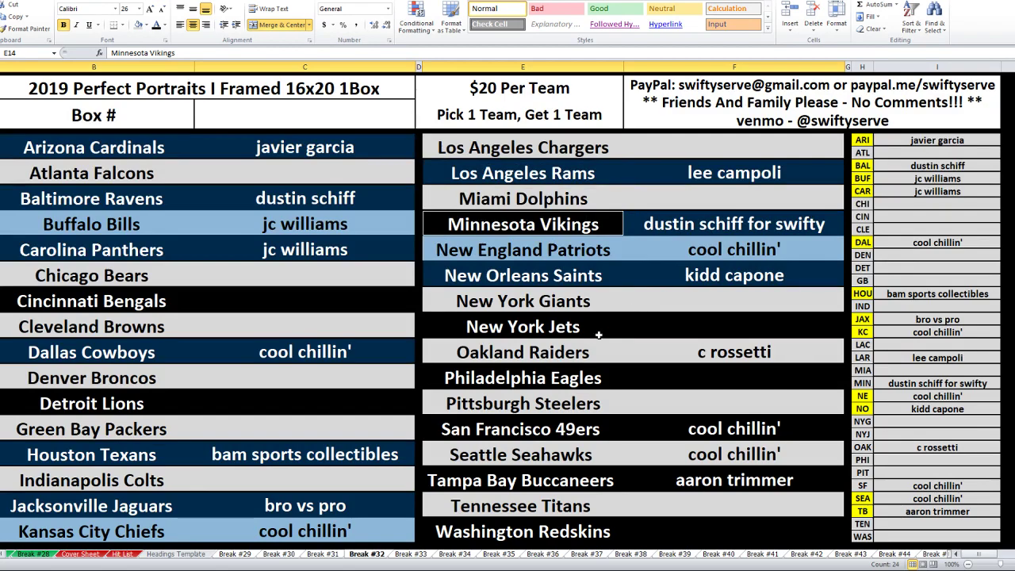
left_click_drag(606, 352, 652, 363, "ctrl")
left_click_drag(602, 428, 671, 474, "ctrl")
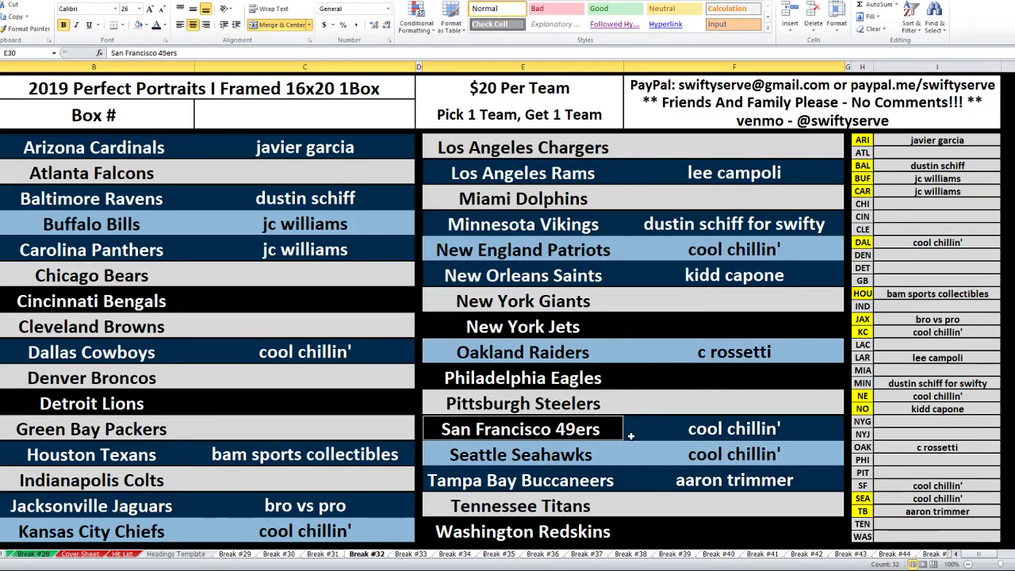
left_click(147, 24)
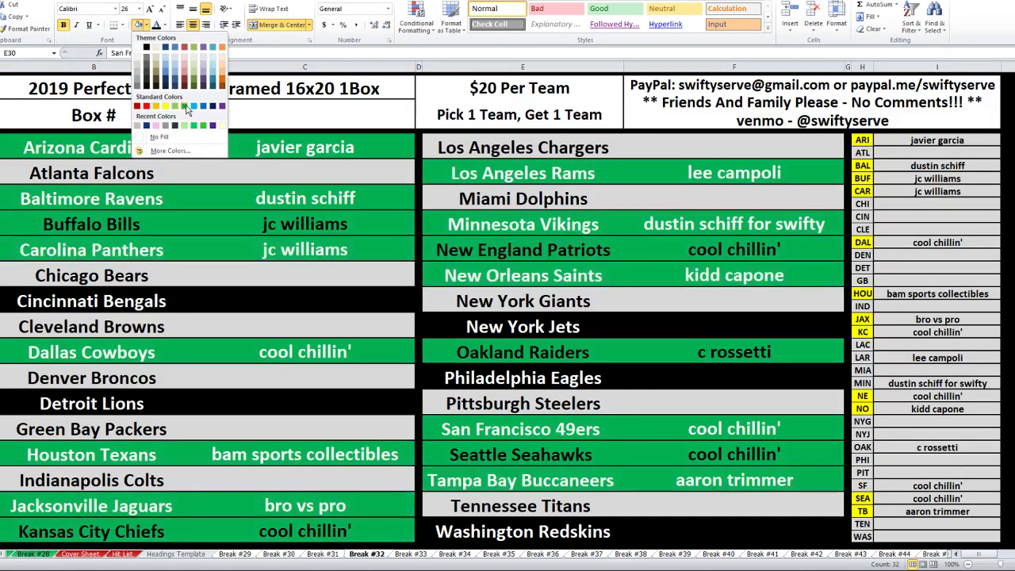
left_click(185, 106)
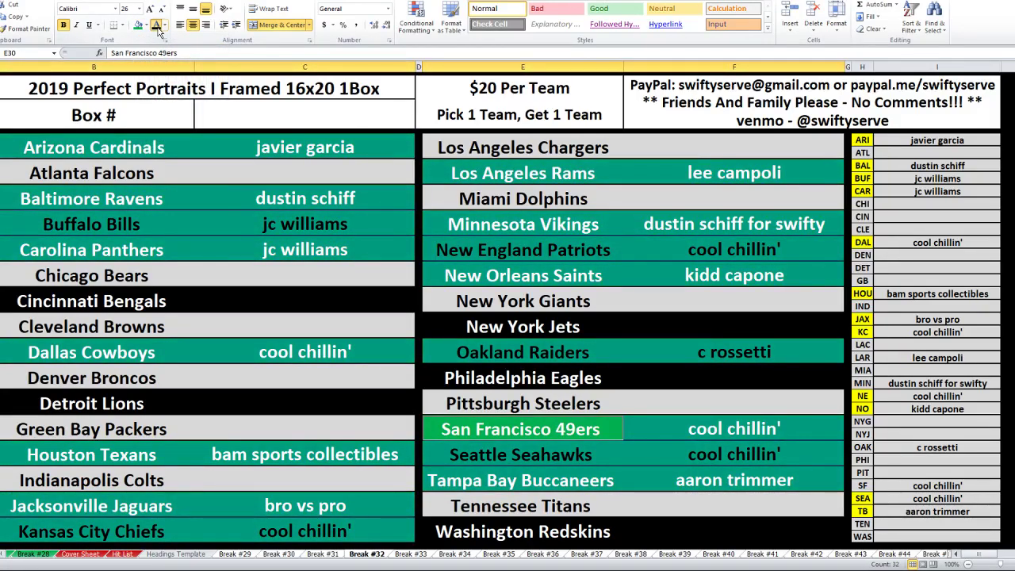
Clear the 'Friends And Family Please - No Comments!!!' note from the header.
left_click(716, 106)
key("Delete")
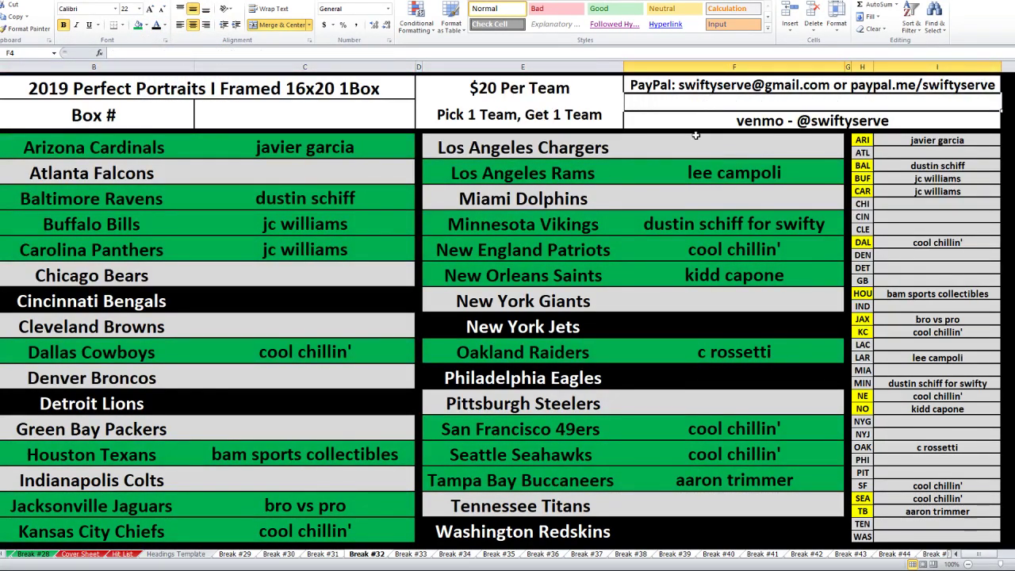
left_click(789, 148)
left_click(899, 149)
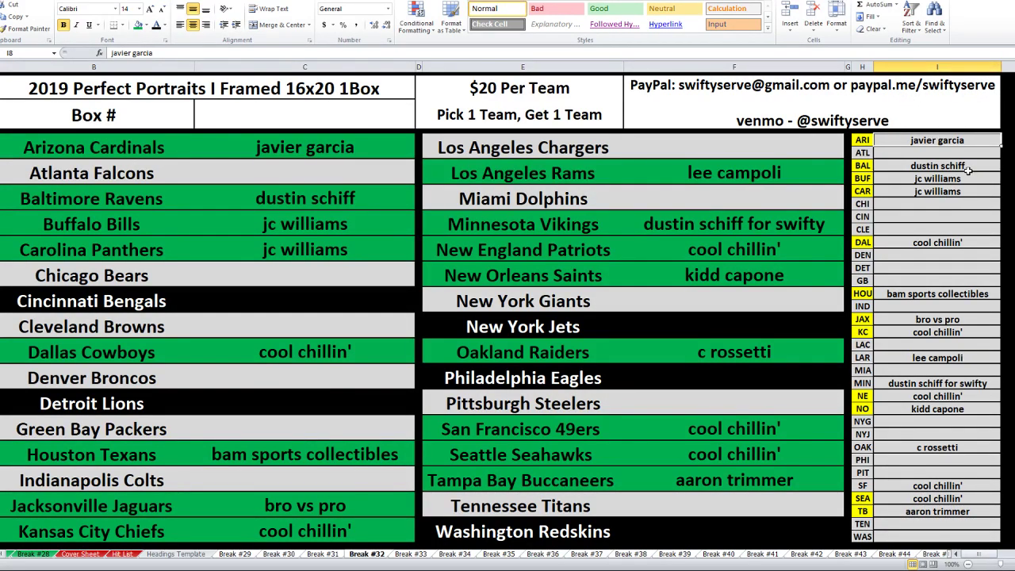
Fill the ARI, JAX, DAL, KC, NE, SF, SEA and LAR summary entries green.
left_click(881, 319)
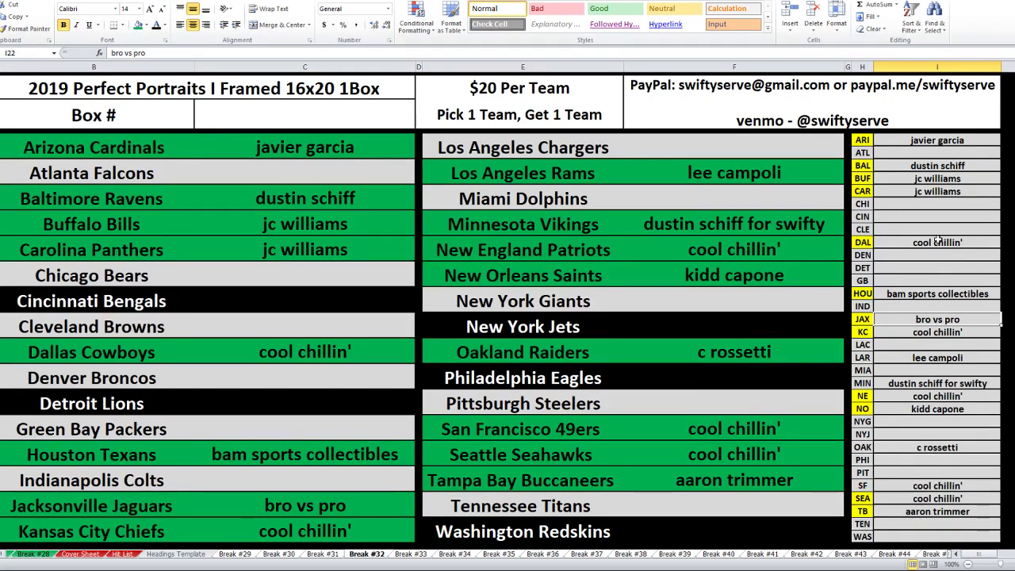
left_click(934, 140, "ctrl")
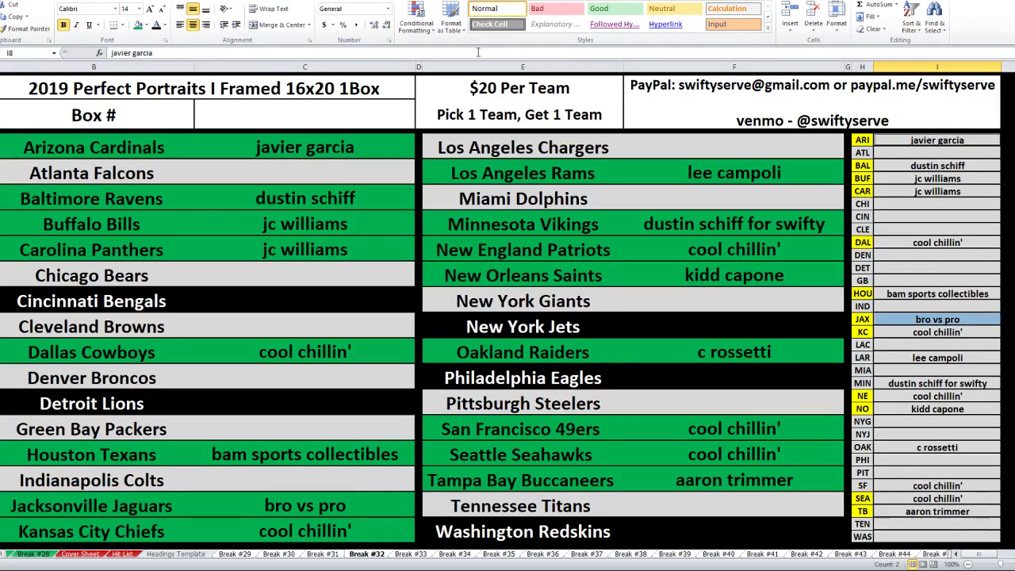
left_click(138, 25)
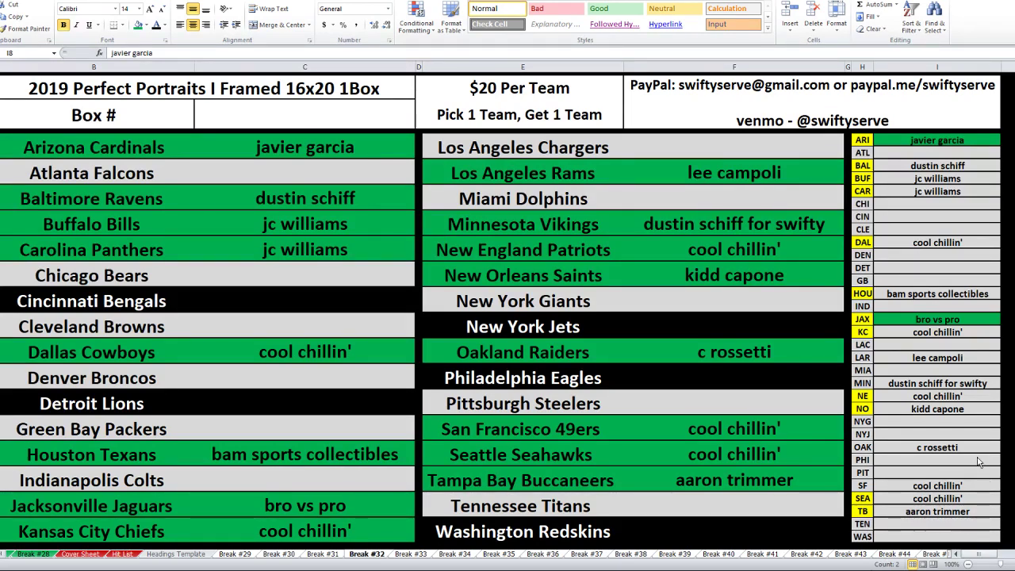
left_click_drag(895, 485, 895, 498)
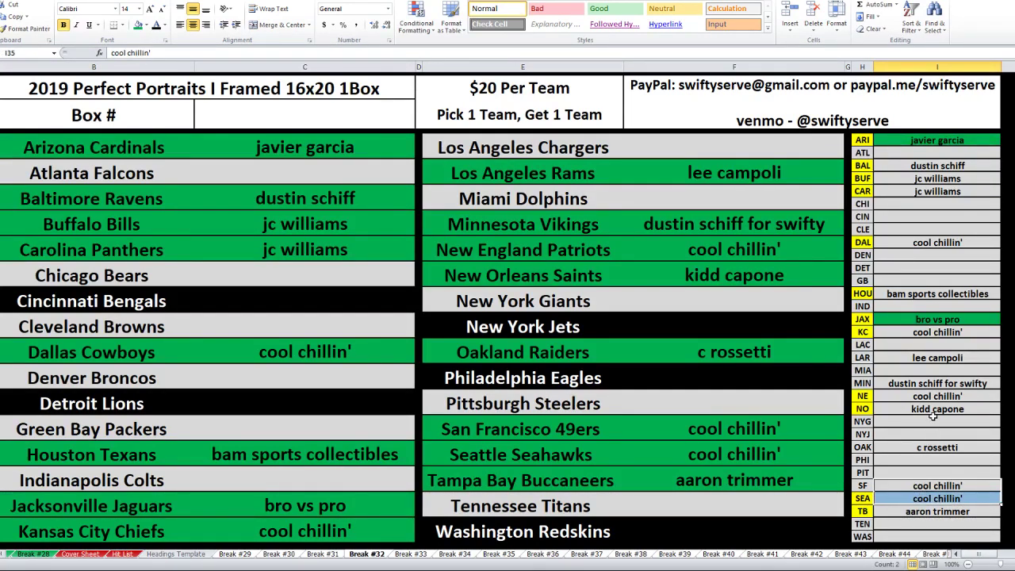
left_click(935, 332, "ctrl")
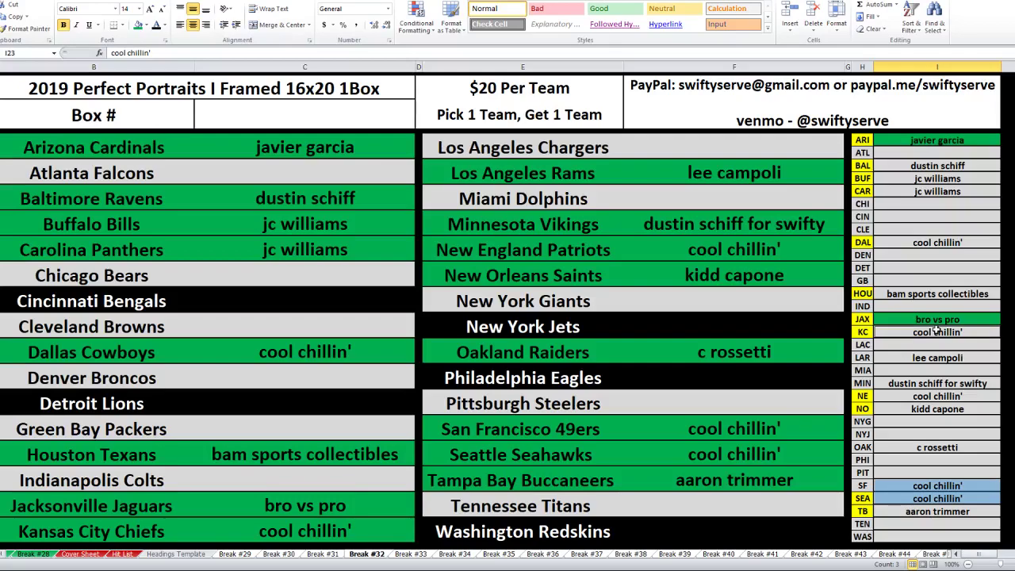
left_click(943, 243, "ctrl")
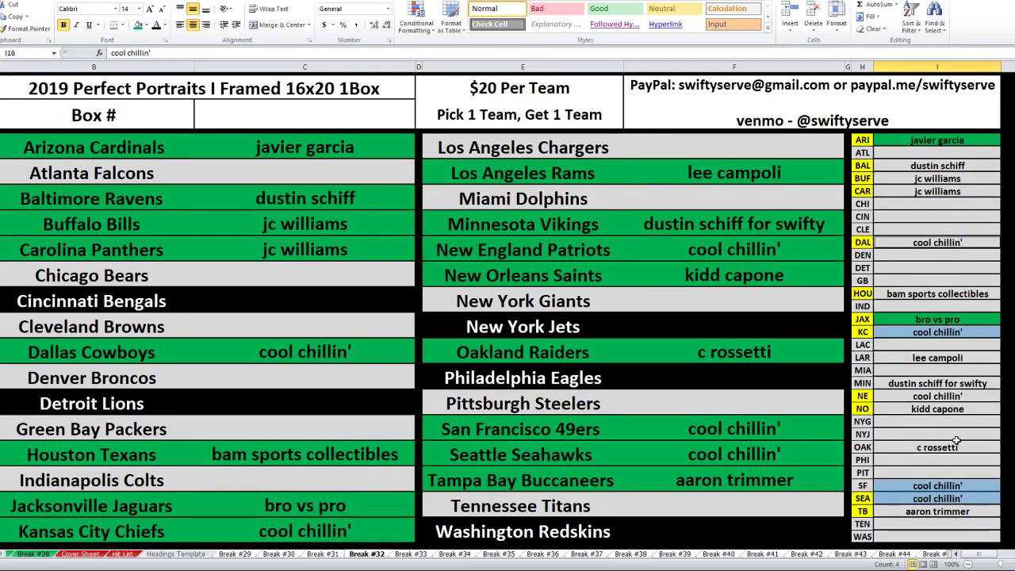
left_click(947, 397, "ctrl")
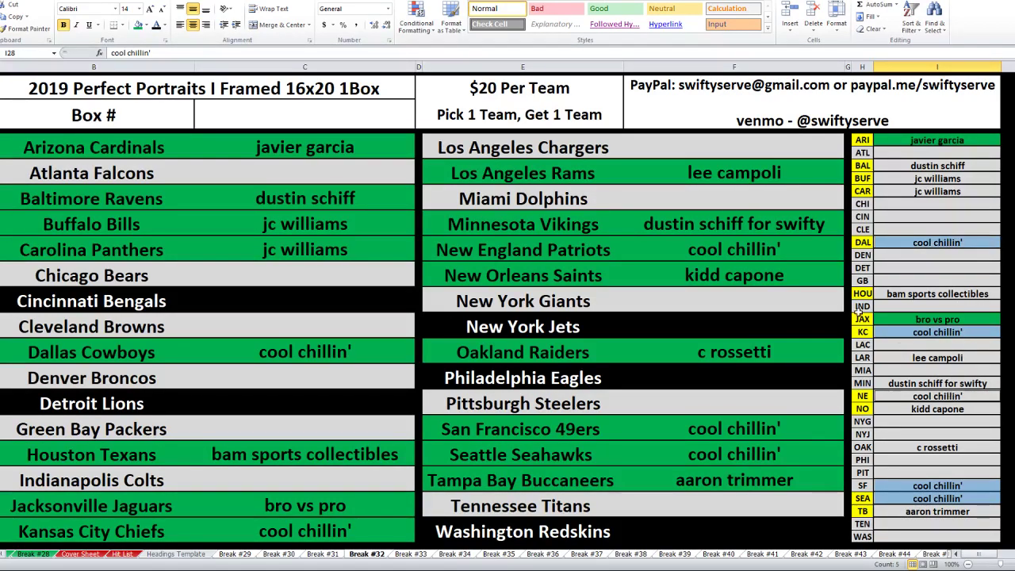
left_click(147, 25)
left_click(188, 107)
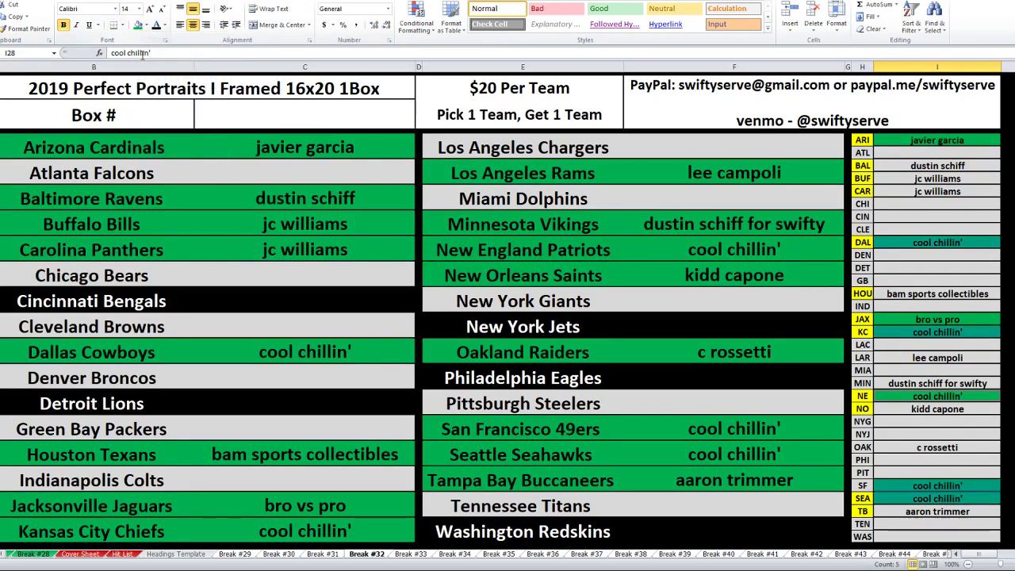
left_click(924, 360)
left_click(138, 25)
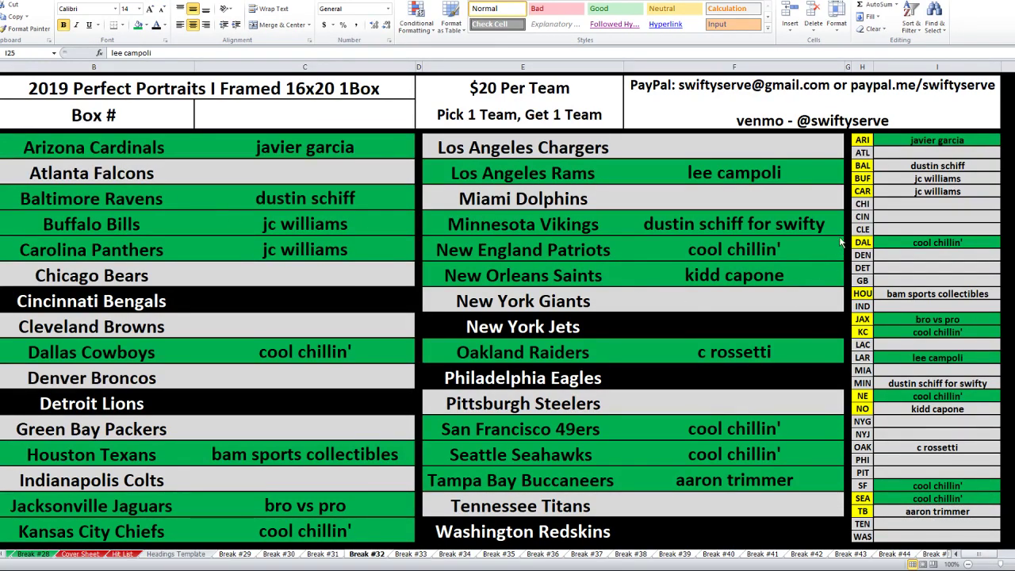
Fill the BUF, CAR, MIN and BAL summary entries green.
left_click_drag(894, 179, 894, 192)
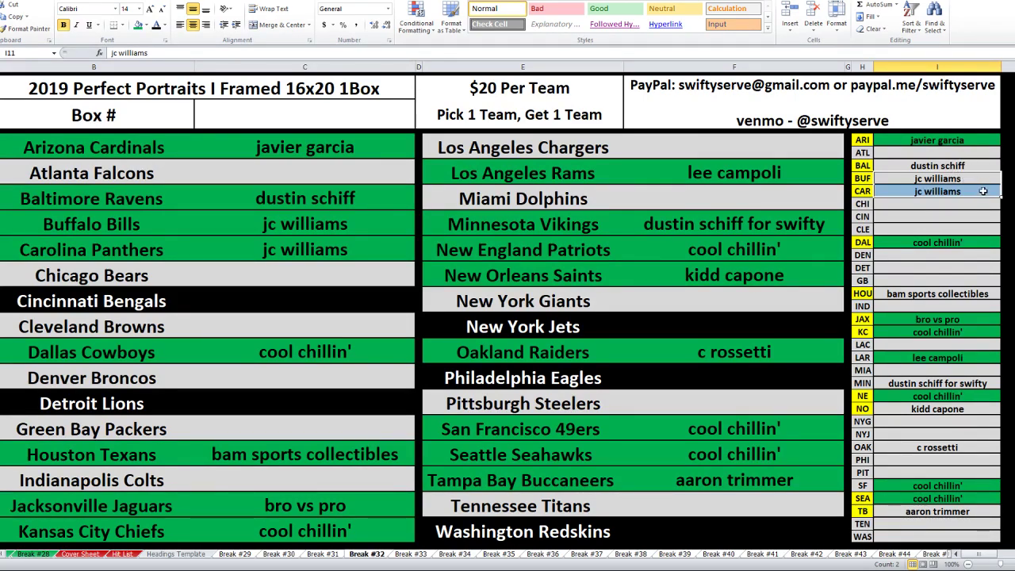
left_click(944, 383, "ctrl")
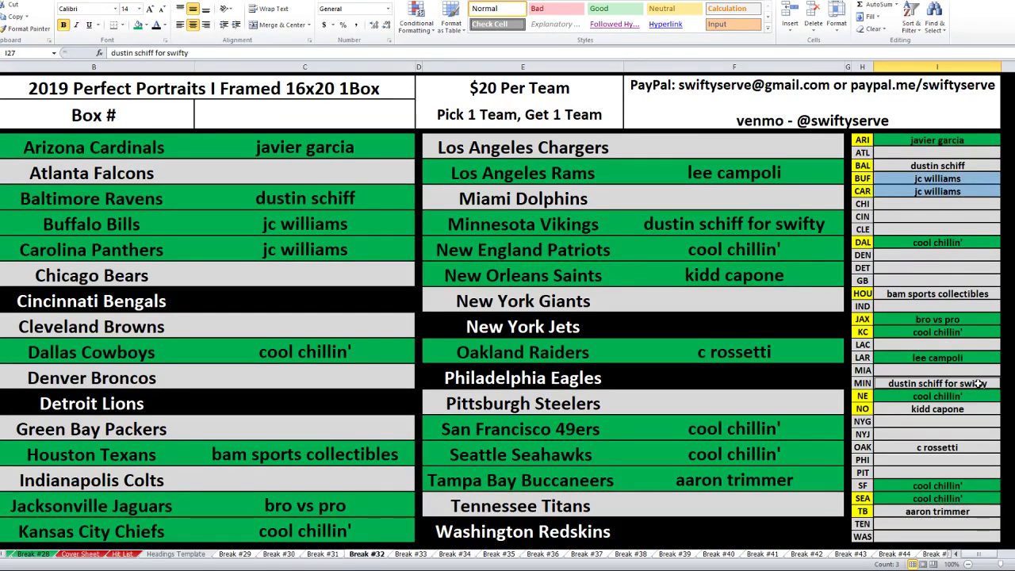
left_click(953, 167, "ctrl")
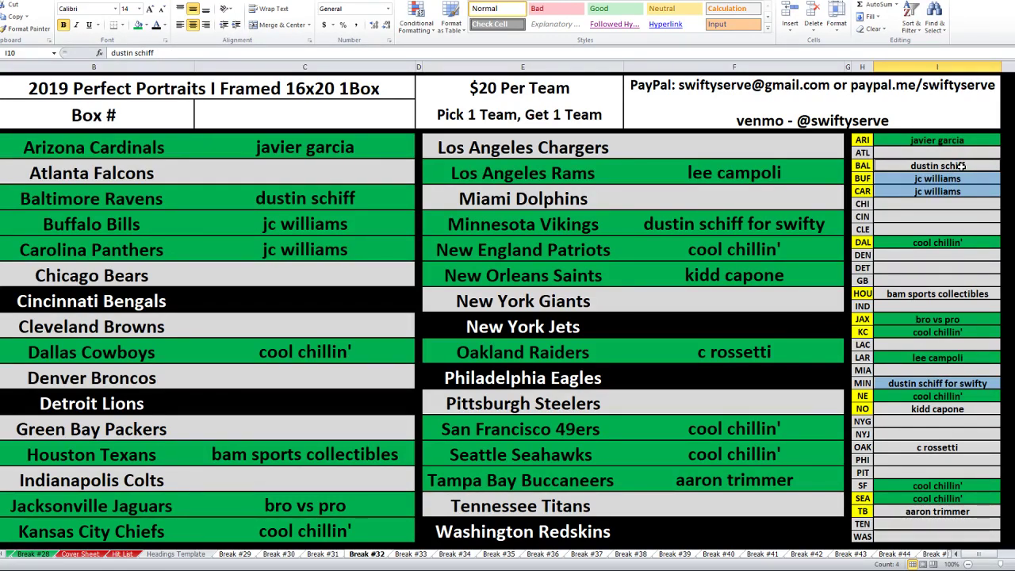
left_click(138, 25)
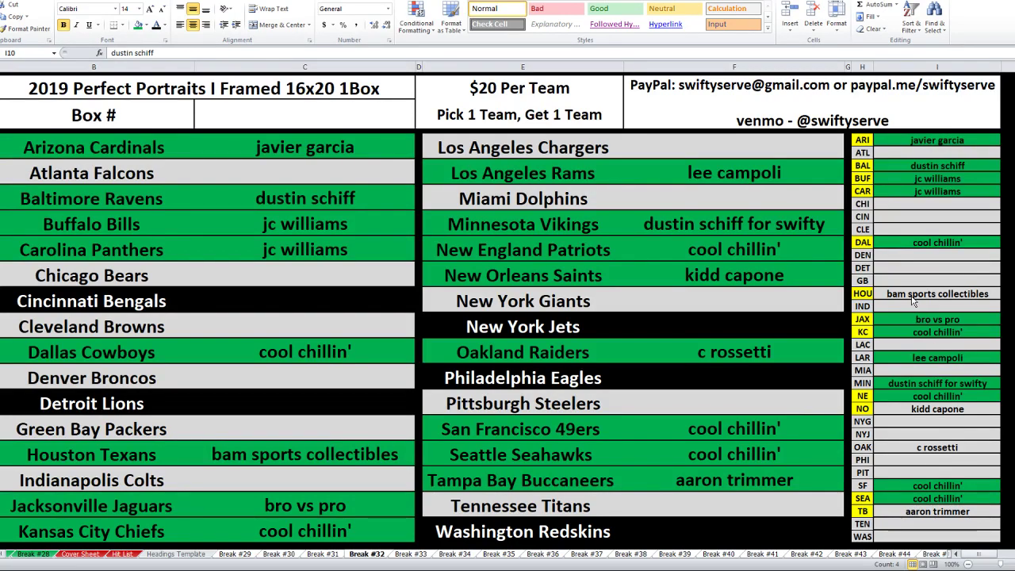
Fill the TB summary entry in cell I37 green.
left_click(911, 512)
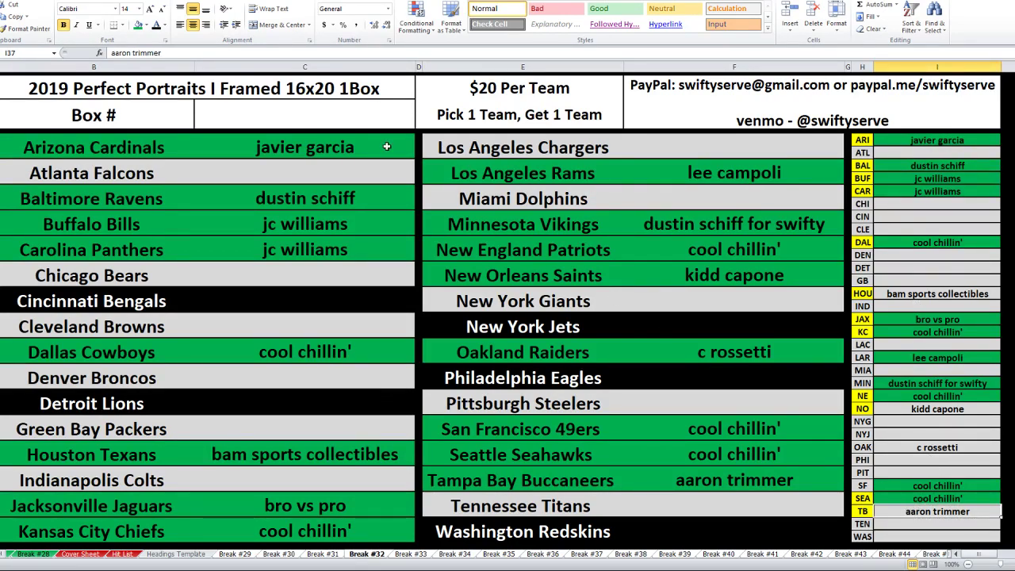
left_click(138, 25)
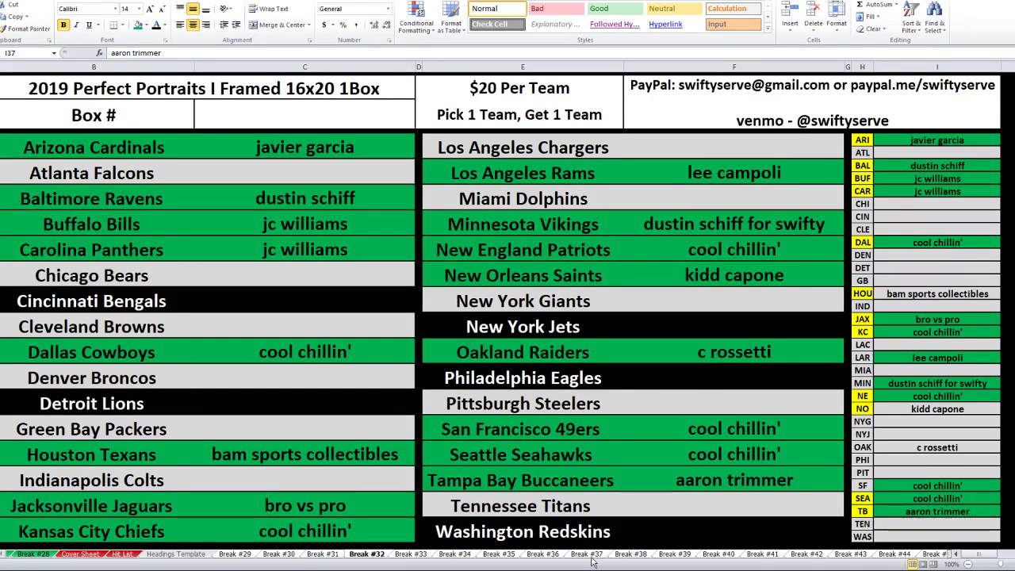
Fill the OAK summary cells H32:I32 green, then compare against Break #31.
left_click_drag(871, 448, 891, 446)
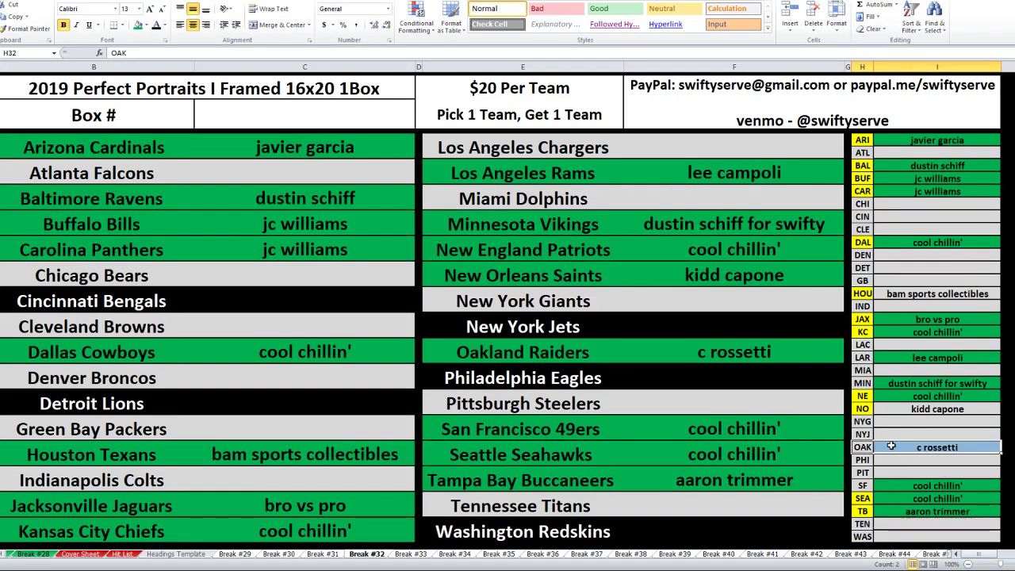
left_click(138, 24)
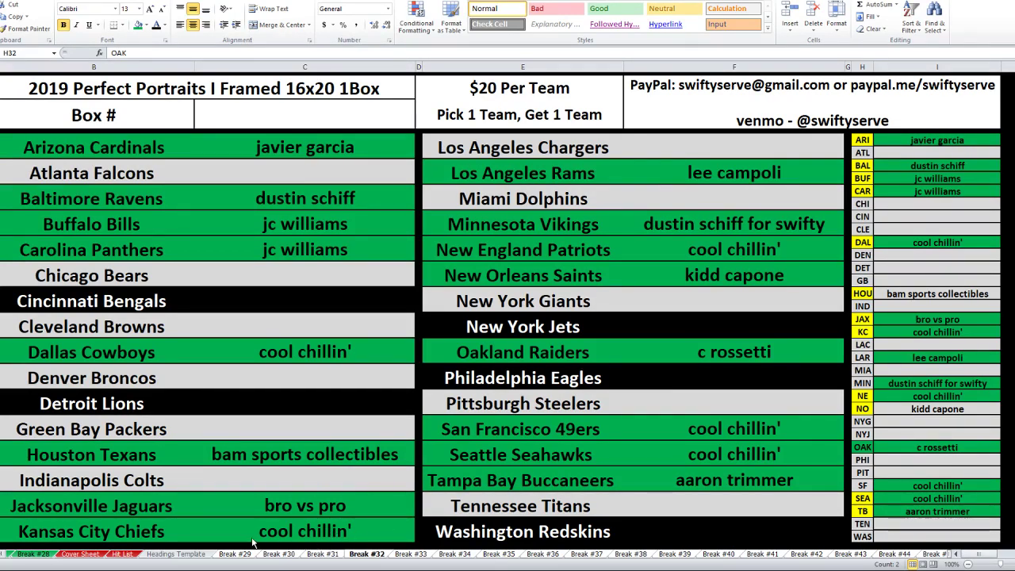
left_click(323, 553)
left_click(903, 294)
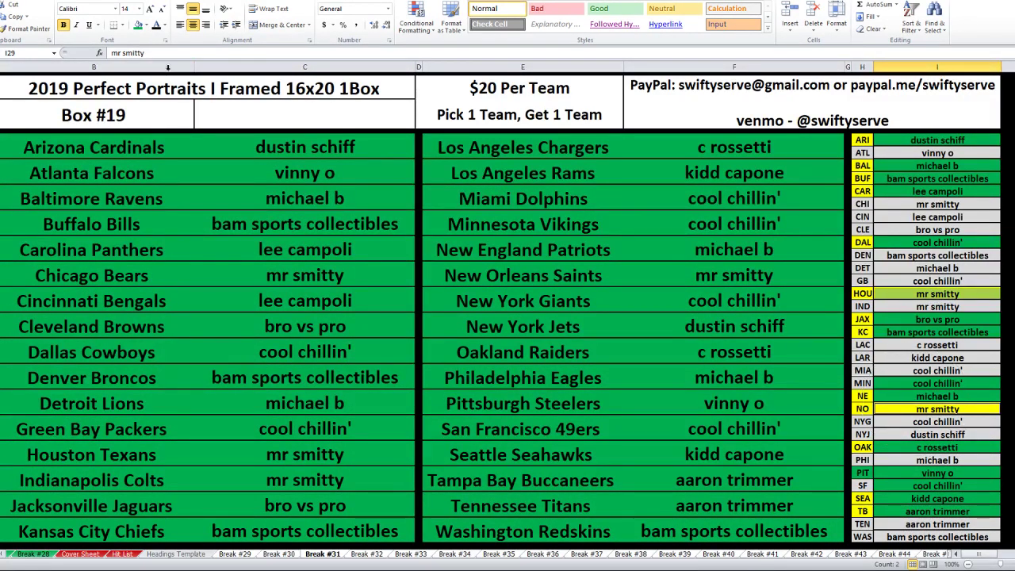
left_click(376, 557)
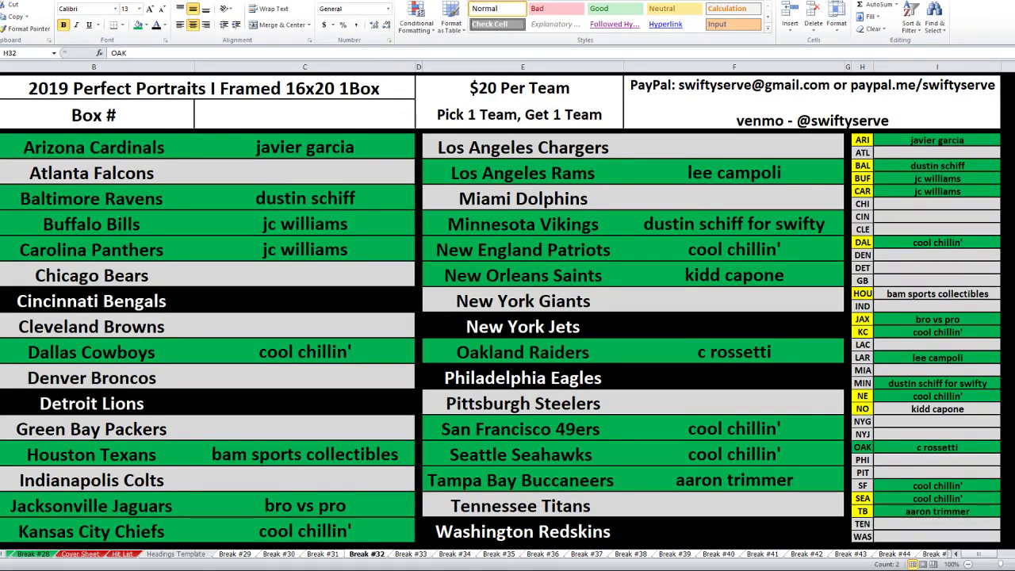
Fill the NO summary entry green and the HOU entry yellow.
left_click(909, 447)
left_click(884, 408)
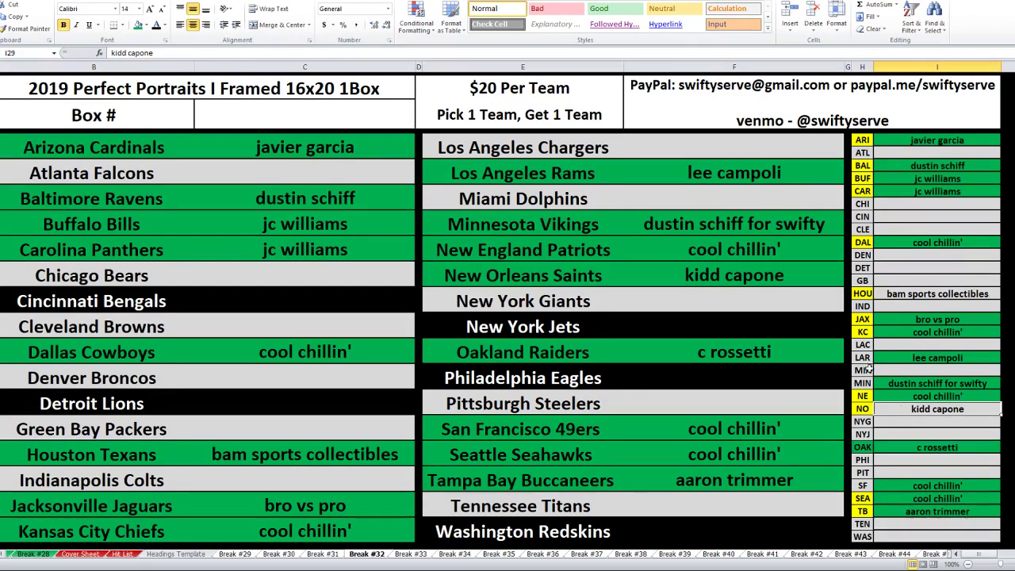
left_click(140, 27)
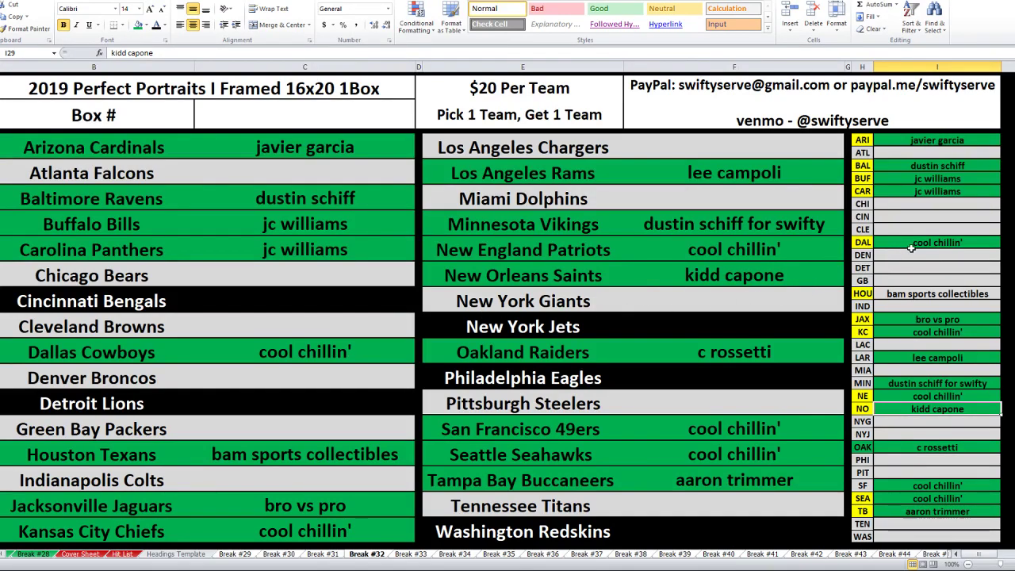
left_click(937, 295)
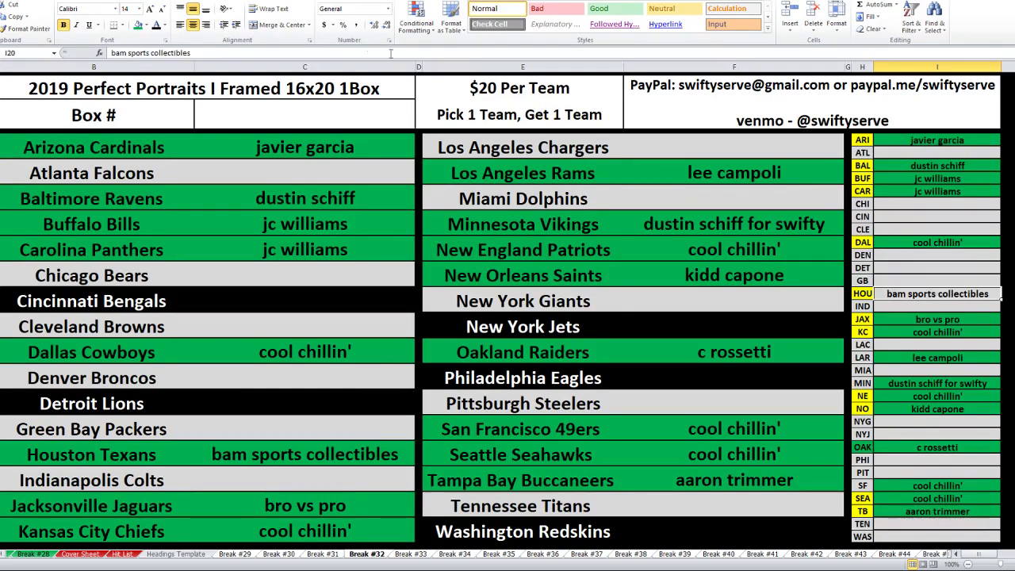
left_click(147, 26)
left_click(163, 106)
Copy the summary buyer names I8:I30, ARI to TB, for randomizing.
left_click_drag(947, 146, 945, 505)
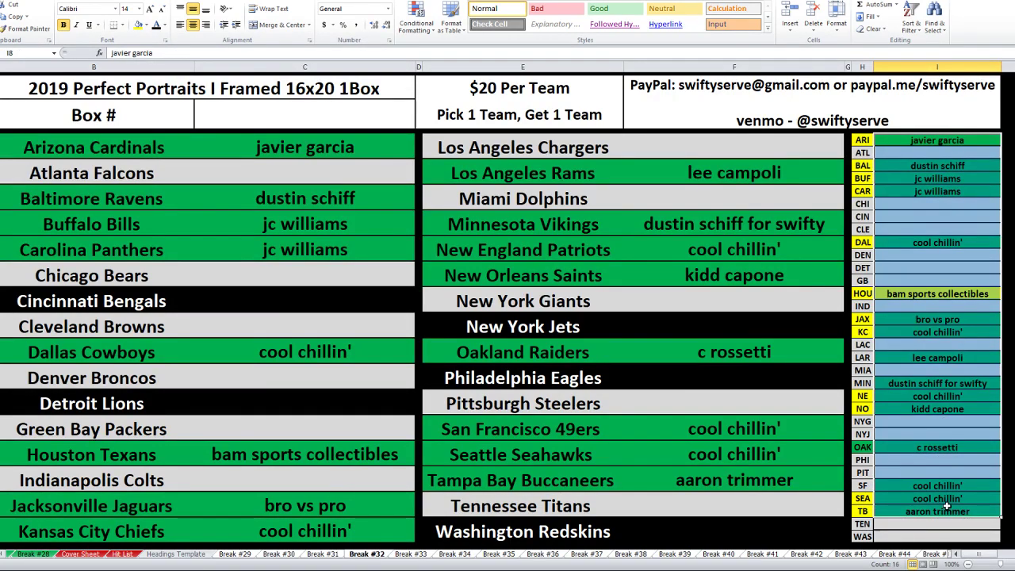
key("ctrl+c")
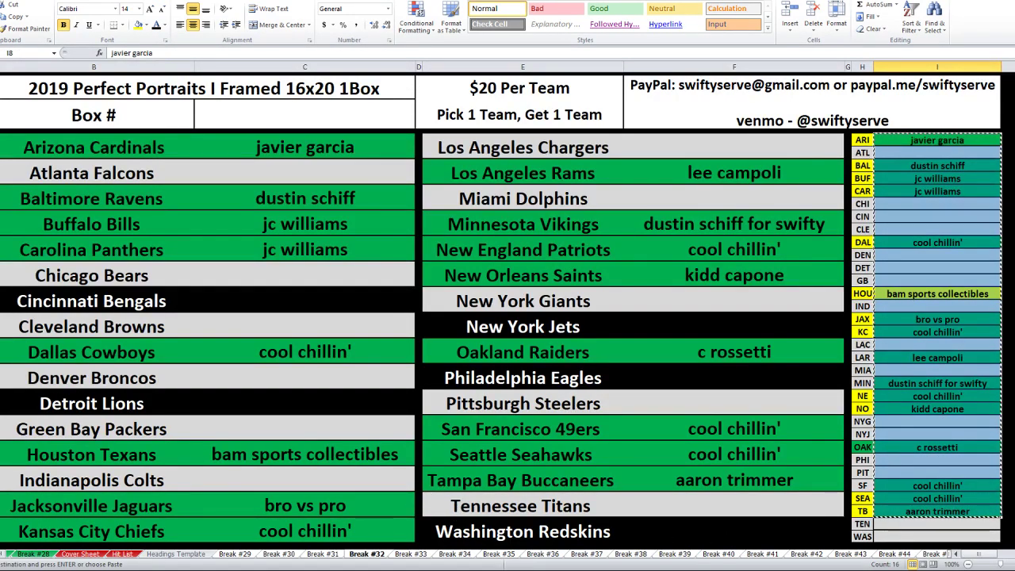
key("alt+Tab")
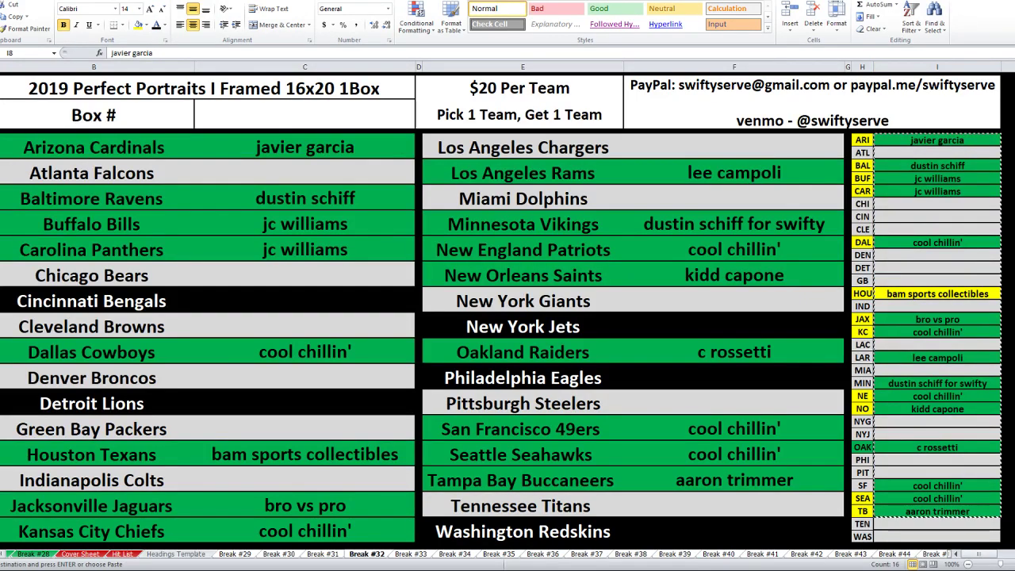
key("alt+Tab")
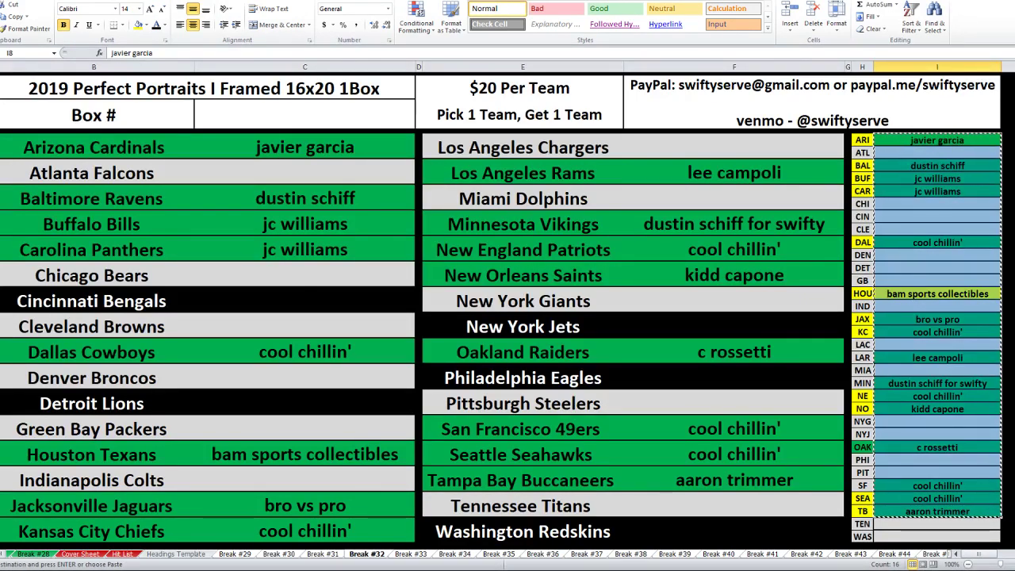
key("alt+Tab")
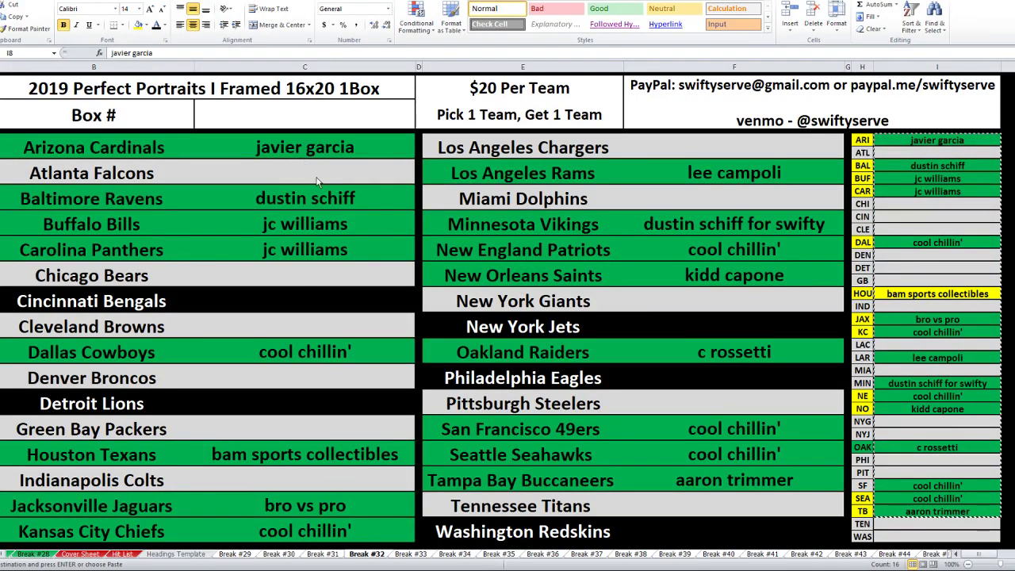
Open a fresh List Randomizer in a maximized browser and paste the copied buyer names.
key("alt+Tab")
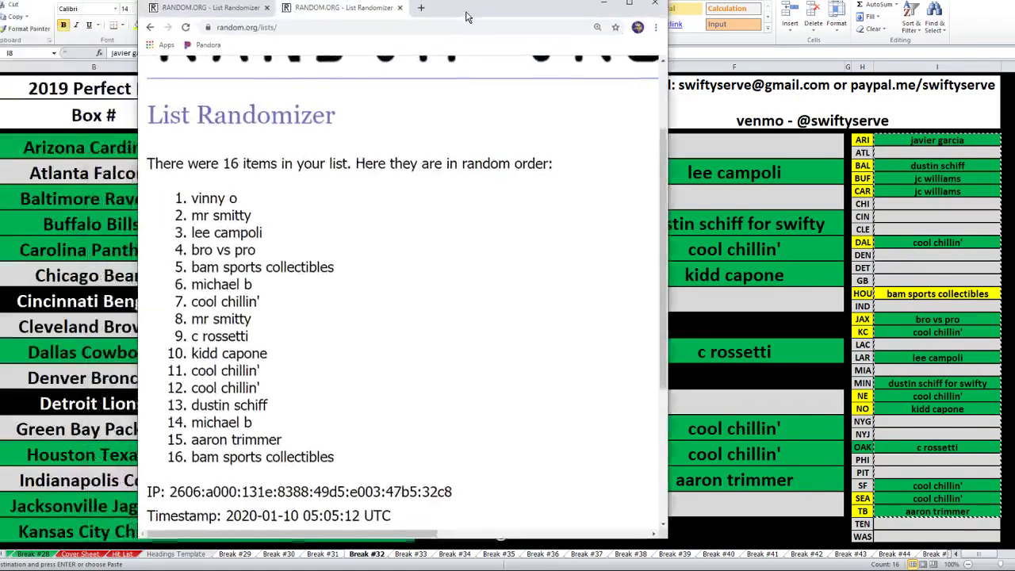
scroll(447, 118, "up", 3)
mouse_move(415, 84)
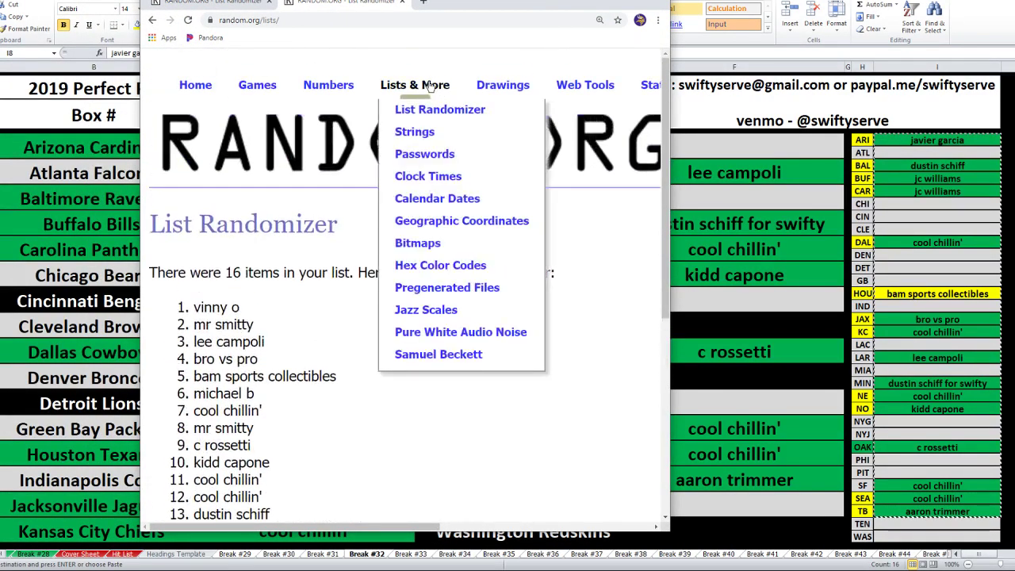
left_click(420, 107)
double_click(618, 9)
left_click(170, 468)
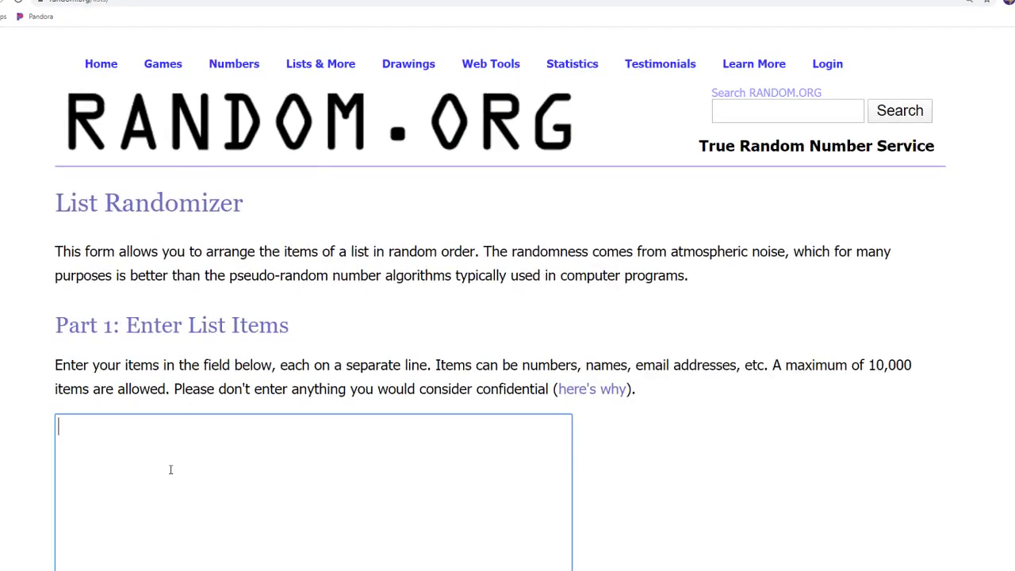
key("ctrl+v")
Delete the trailing and in-between blank lines from the pasted buyer list.
key("BackSpace")
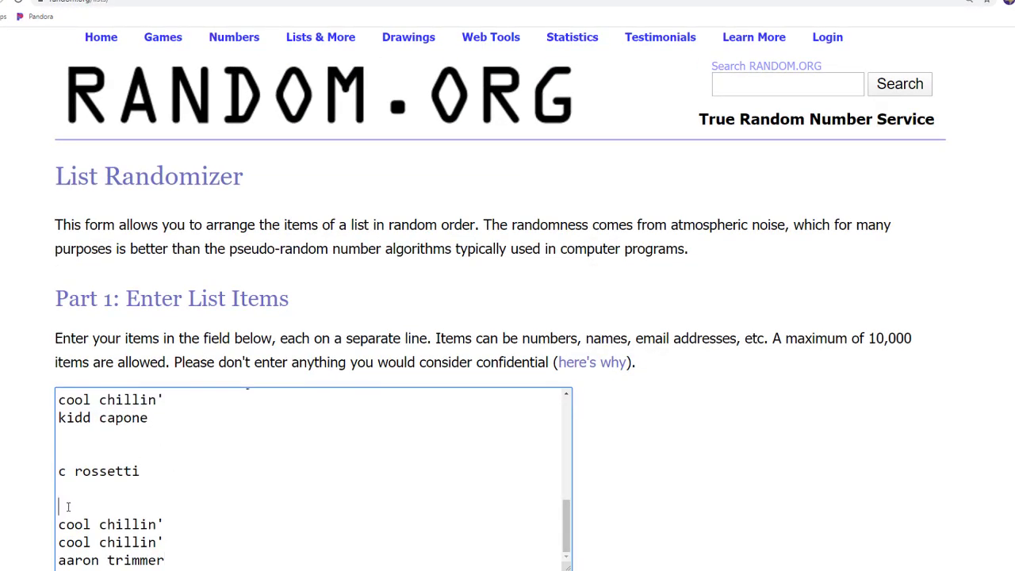
key("BackSpace")
key("BackSpace")
key("Up")
key("BackSpace")
key("BackSpace")
key("Up")
key("Up")
key("Up")
key("BackSpace")
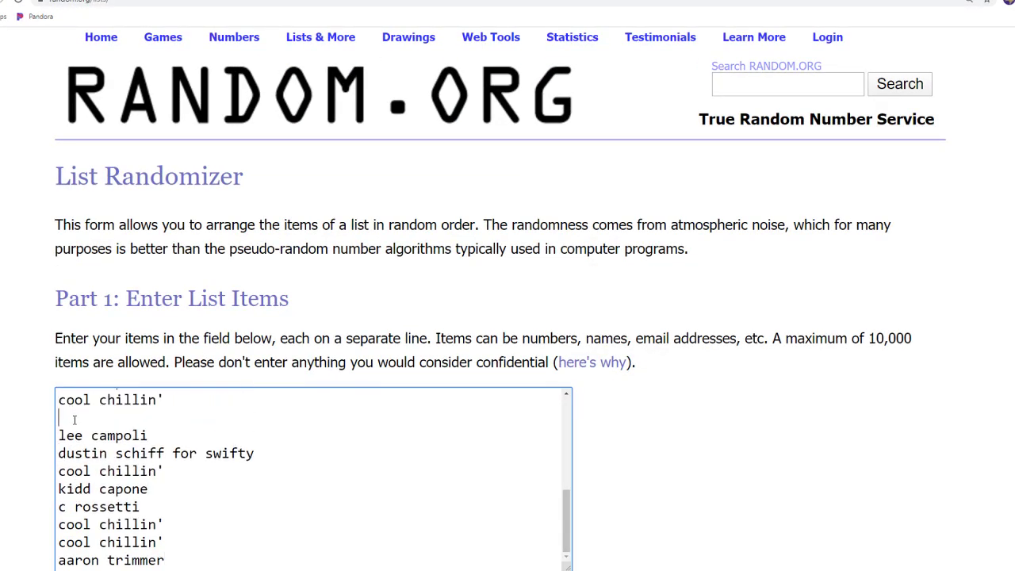
key("BackSpace")
scroll(82, 427, "up", 1)
key("BackSpace")
scroll(79, 428, "up", 1)
key("Up")
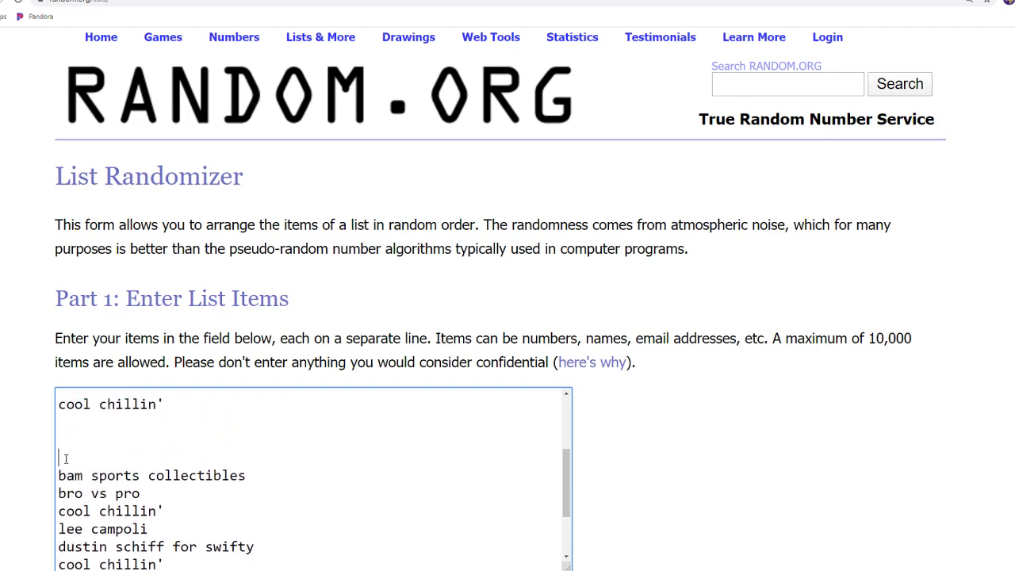
key("BackSpace")
key("BackSpace")
key("BackSpace")
scroll(82, 450, "up", 2)
left_click(61, 498)
key("BackSpace")
key("BackSpace")
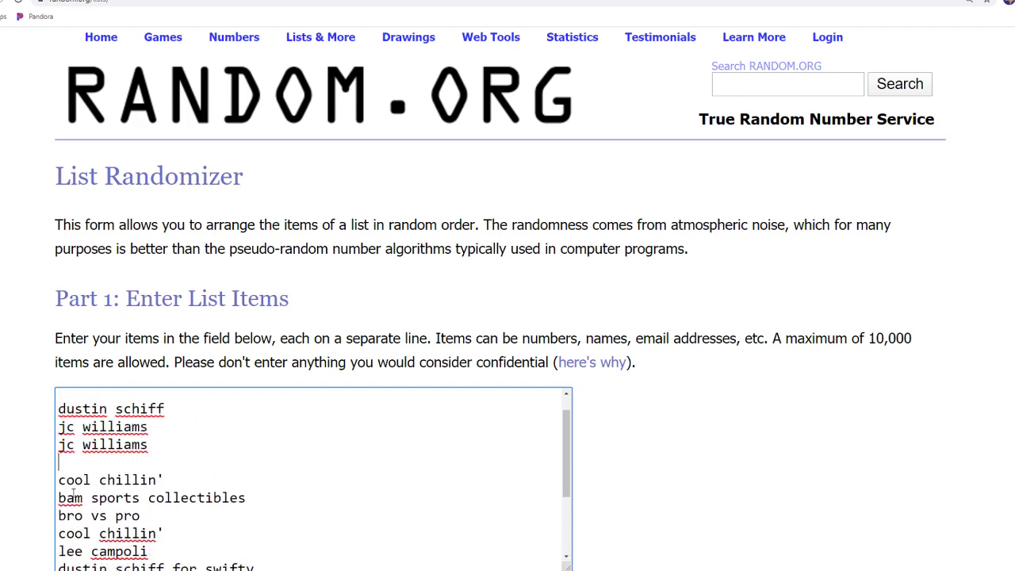
key("BackSpace")
scroll(82, 426, "up", 1)
left_click(82, 425)
key("BackSpace")
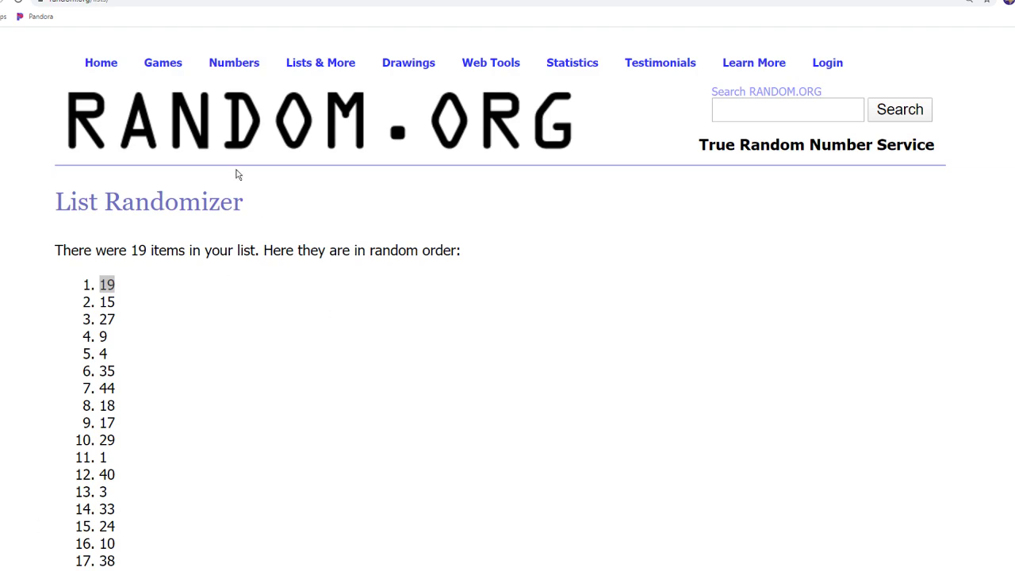
mouse_move(317, 65)
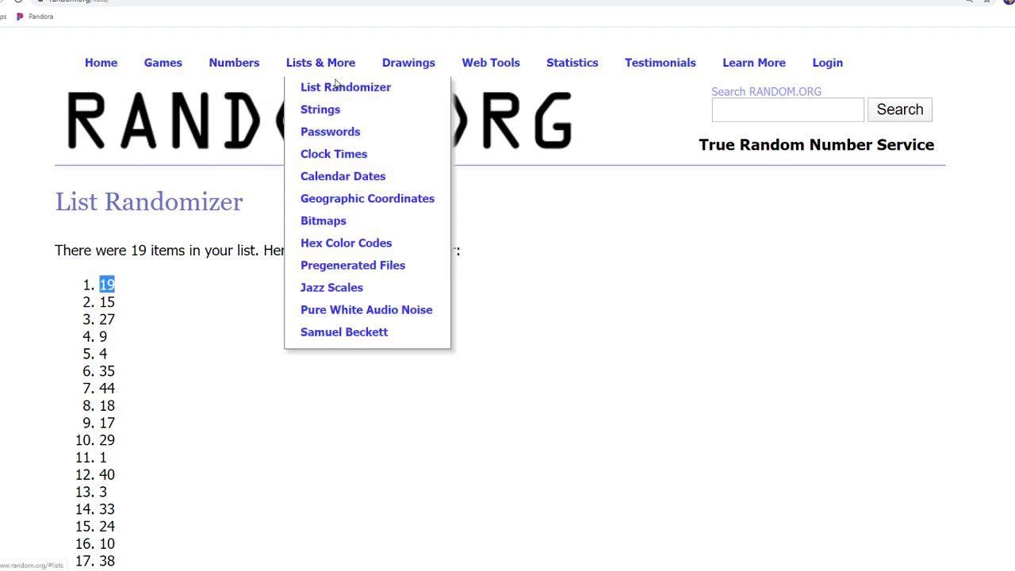
Paste the number list into a new List Randomizer form and randomize it.
left_click(333, 98)
left_click(161, 459)
key("ctrl+v")
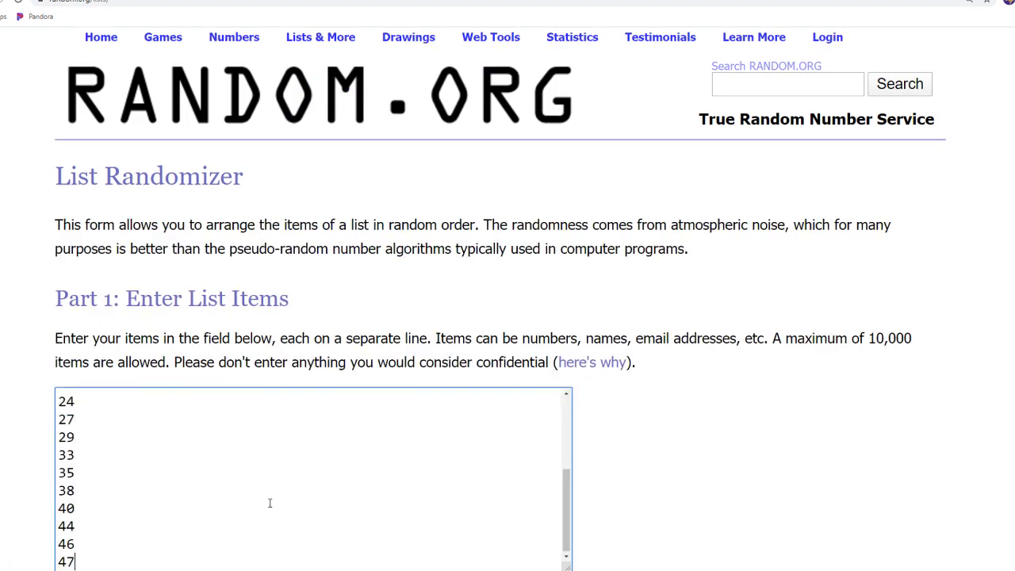
scroll(269, 503, "down", 3)
left_click(101, 554)
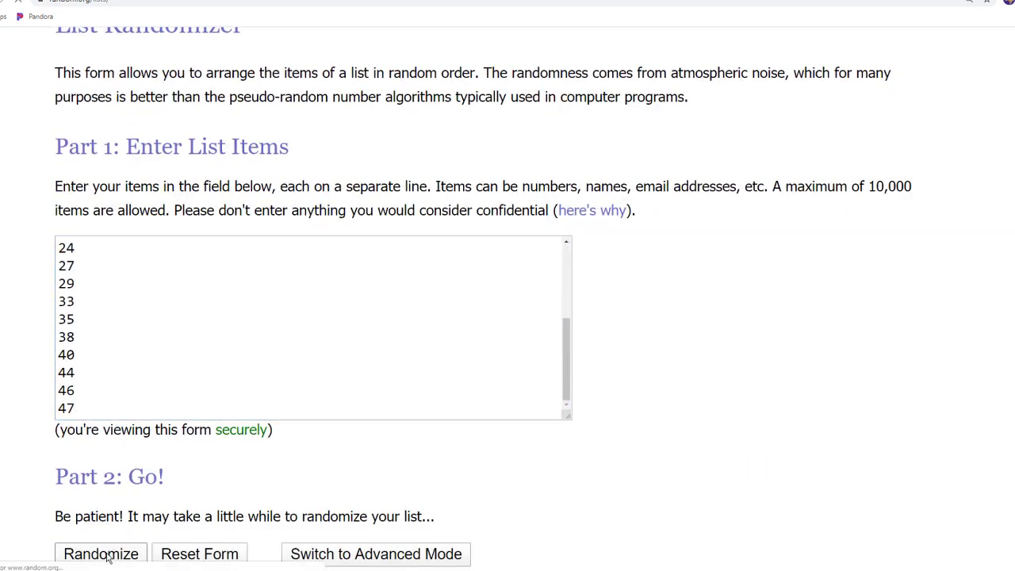
Re-randomize the numbers four more times, select the top result, and go back to the form.
scroll(120, 524, "down", 4)
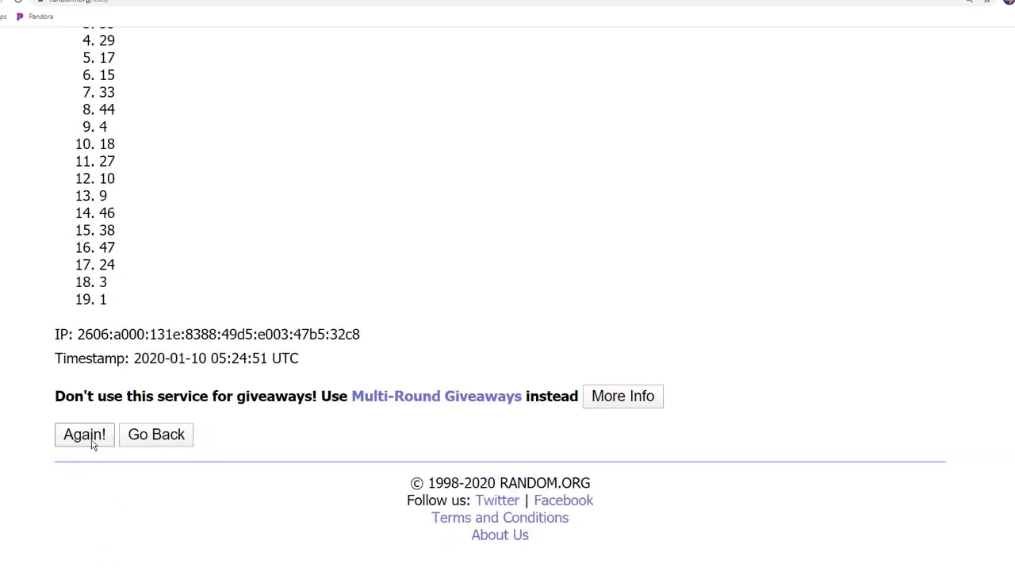
left_click(92, 438)
scroll(91, 440, "down", 5)
left_click(91, 438)
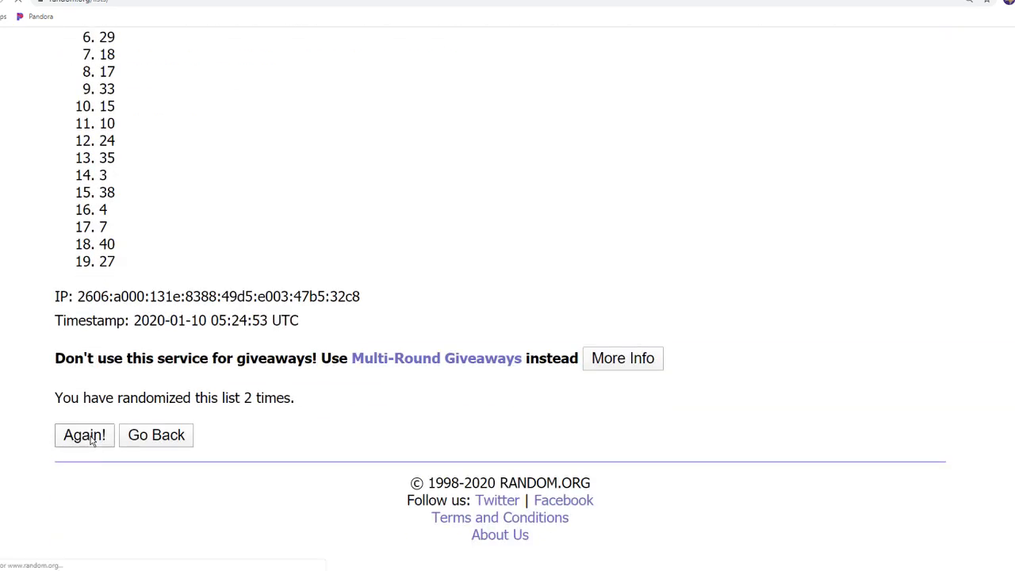
scroll(92, 438, "down", 5)
left_click(91, 438)
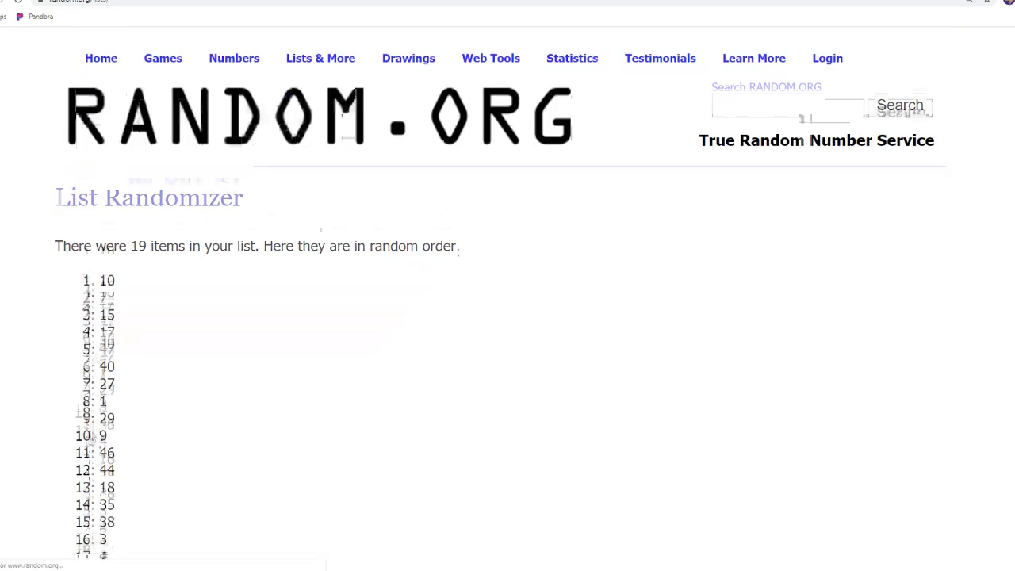
scroll(91, 438, "down", 5)
left_click(91, 437)
scroll(210, 424, "down", 2)
scroll(210, 423, "down", 3)
left_click_drag(198, 396, 321, 395)
scroll(182, 363, "up", 5)
double_click(105, 284)
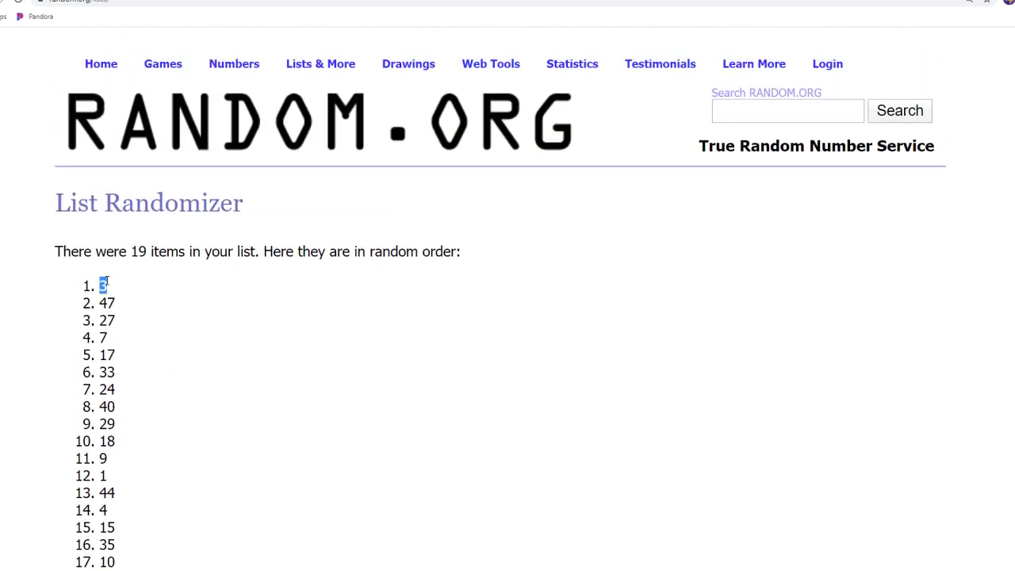
key("alt+Left")
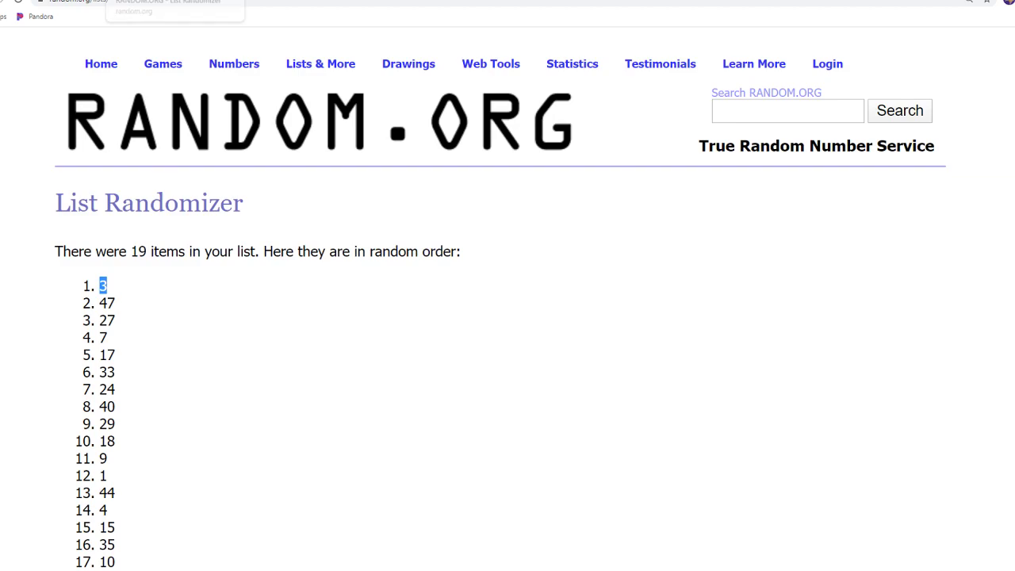
Shrink the browser to check the spreadsheet behind it, then maximize it again.
left_click_drag(705, 3, 791, 1)
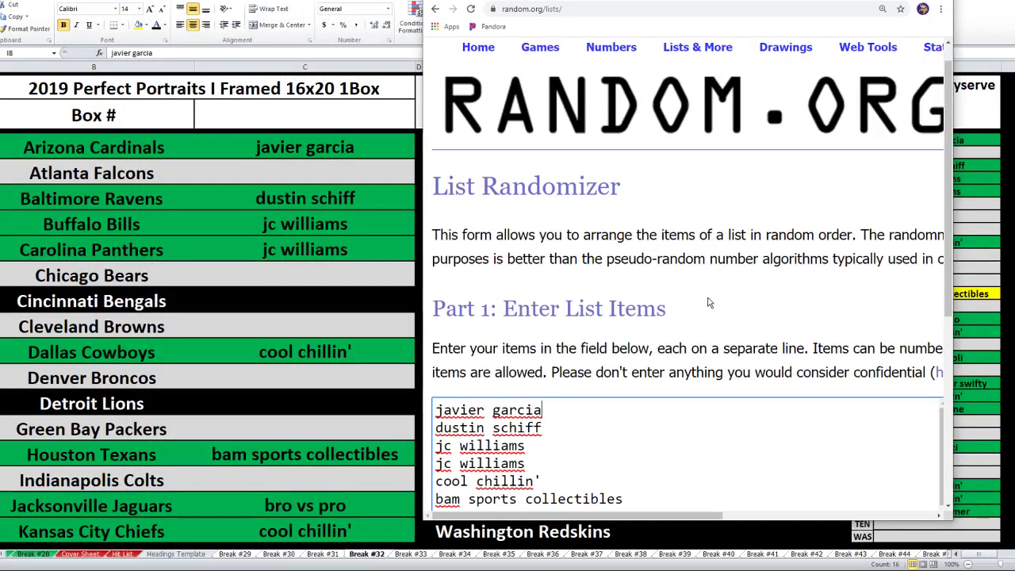
scroll(942, 238, "down", 2)
scroll(942, 238, "down", 1)
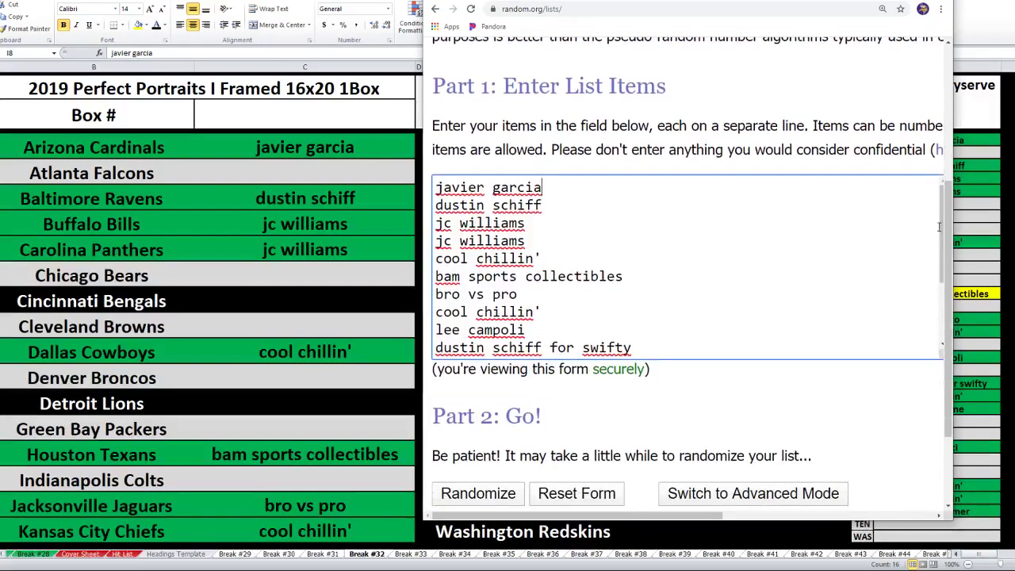
scroll(945, 224, "down", 1)
scroll(947, 238, "down", 1)
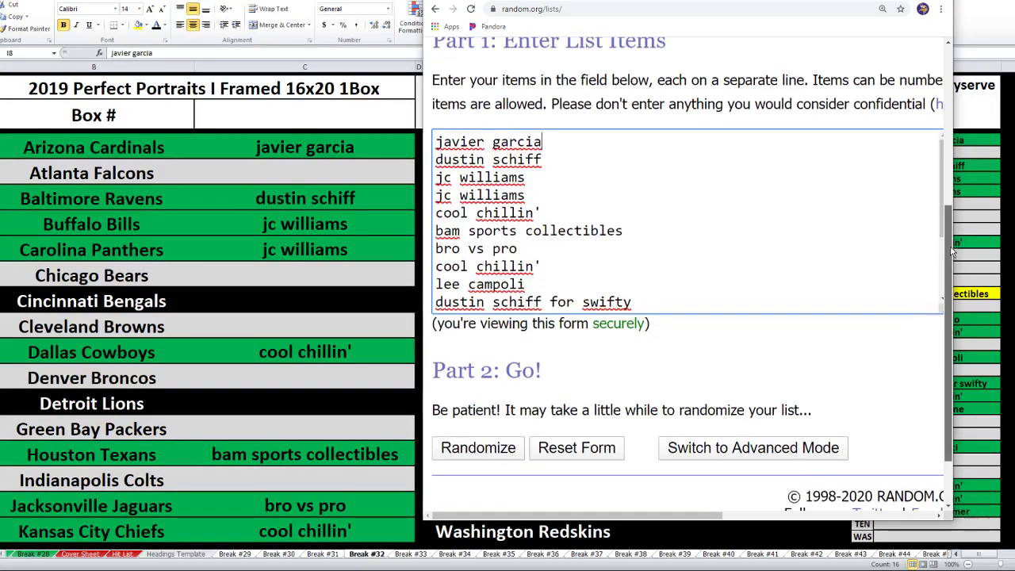
scroll(927, 238, "up", 1)
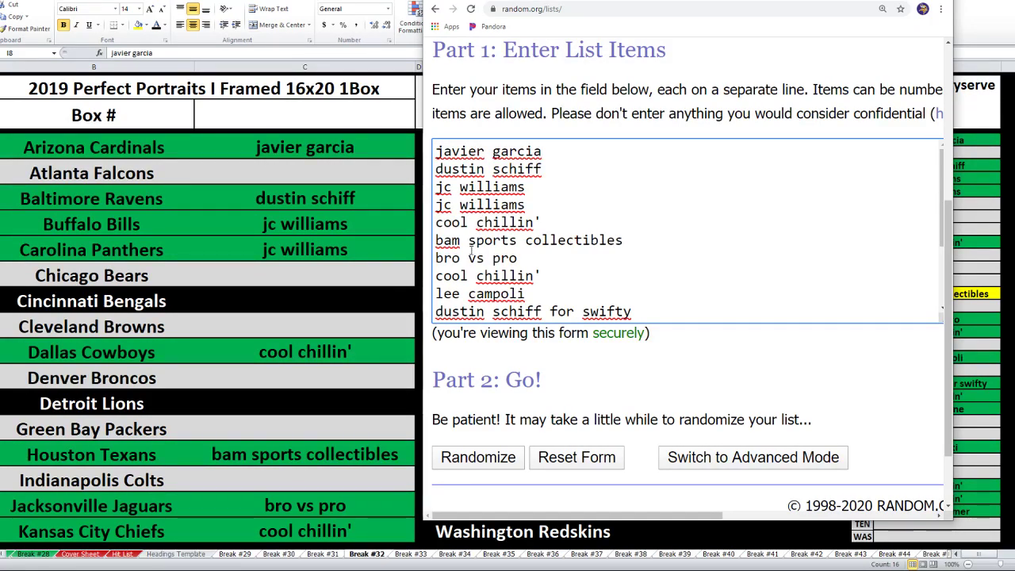
scroll(483, 270, "down", 2)
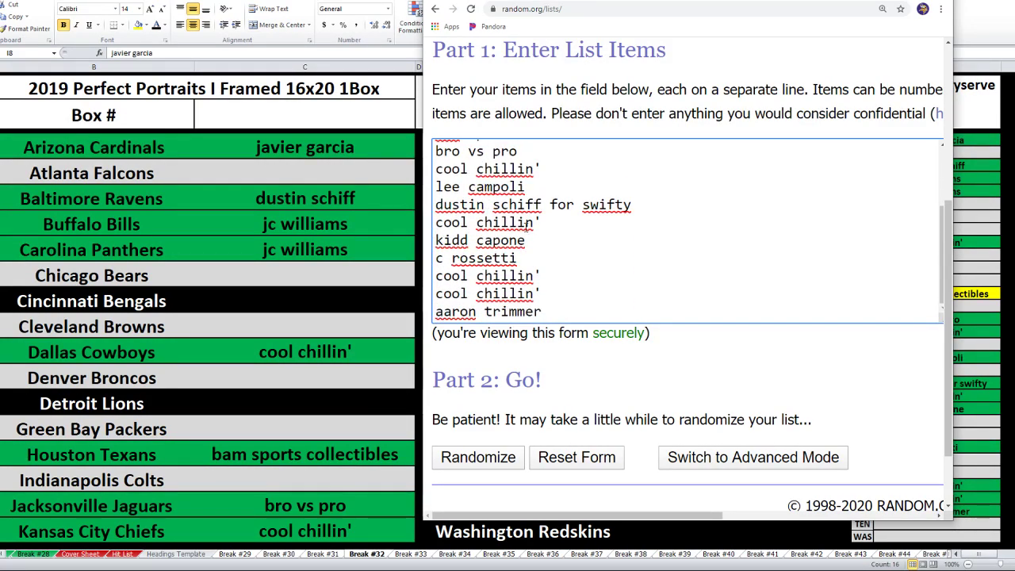
left_click_drag(740, 1, 397, 13)
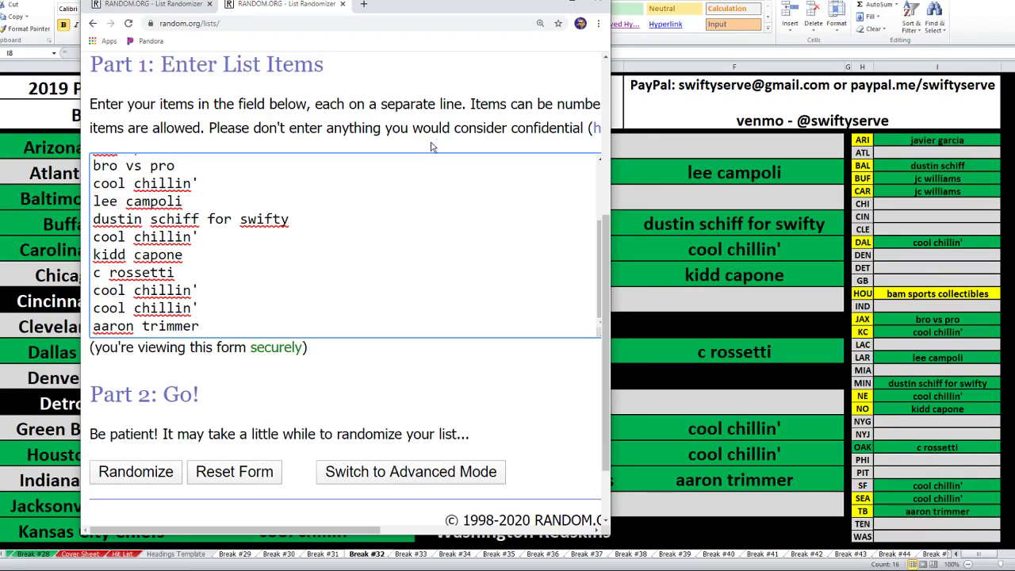
left_click(571, 4)
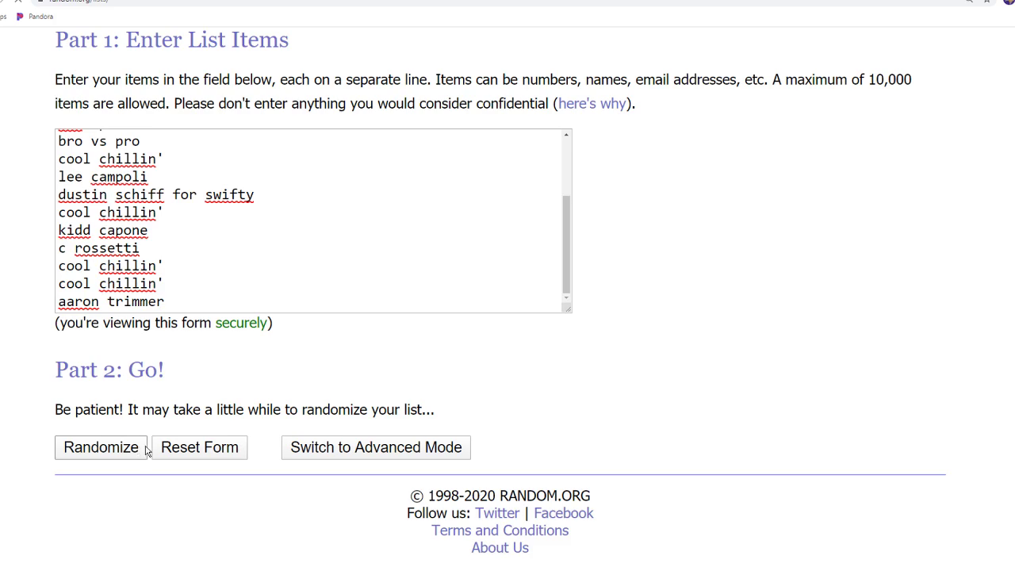
Randomize the 16 buyer names five times, then switch back to Excel.
left_click(145, 448)
scroll(147, 449, "down", 3)
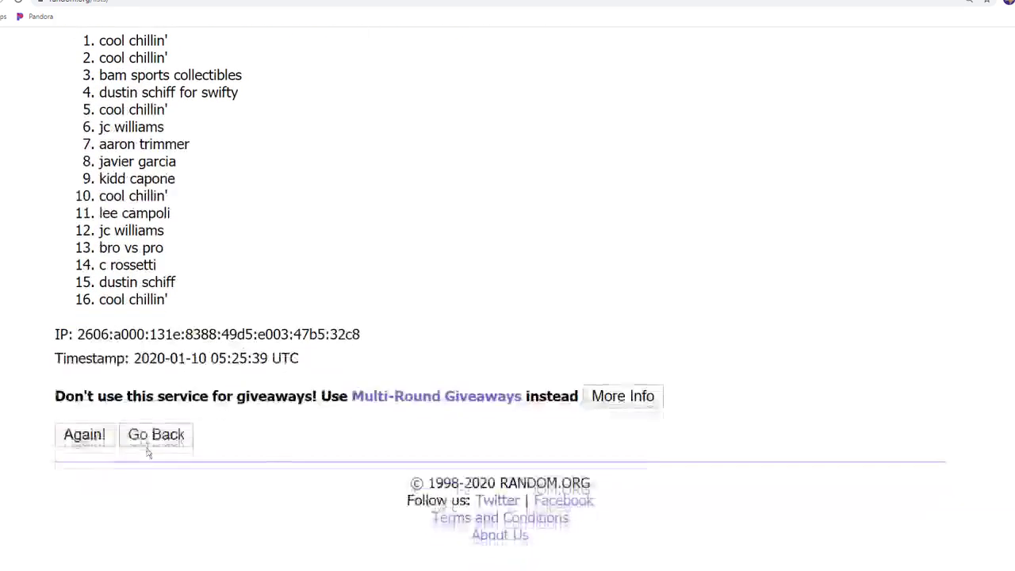
left_click(103, 442)
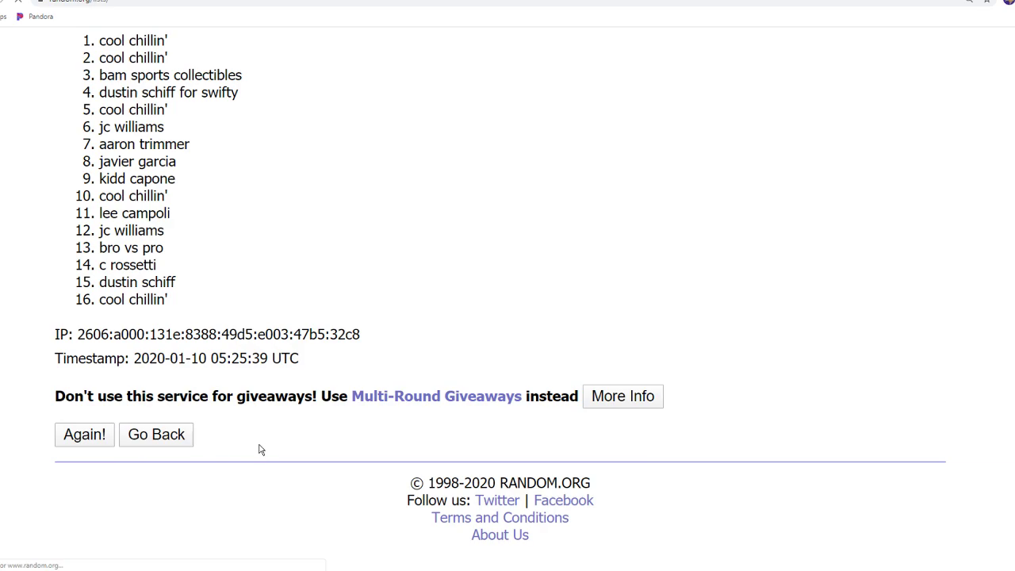
scroll(247, 438, "down", 3)
left_click(95, 441)
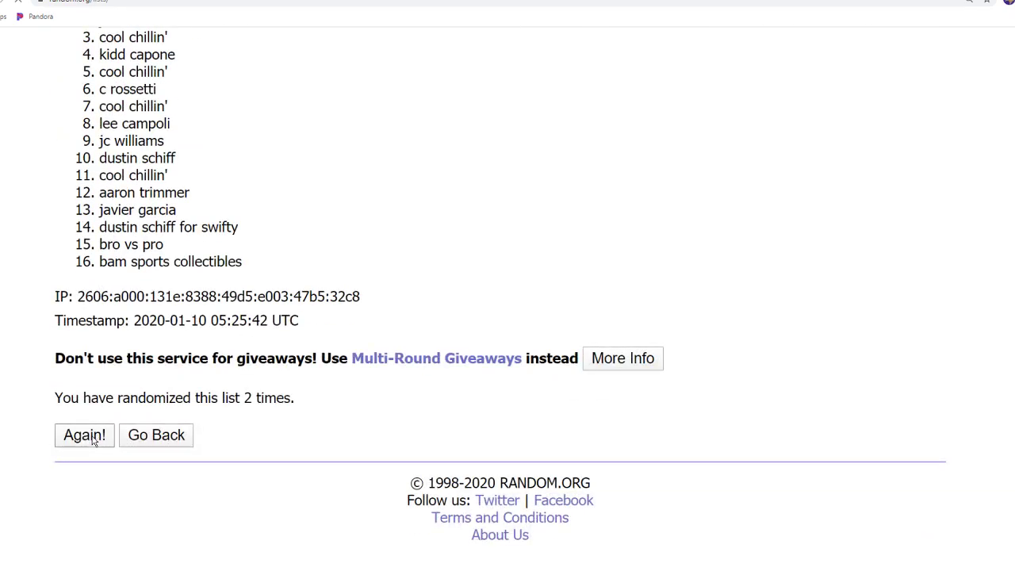
scroll(97, 437, "down", 3)
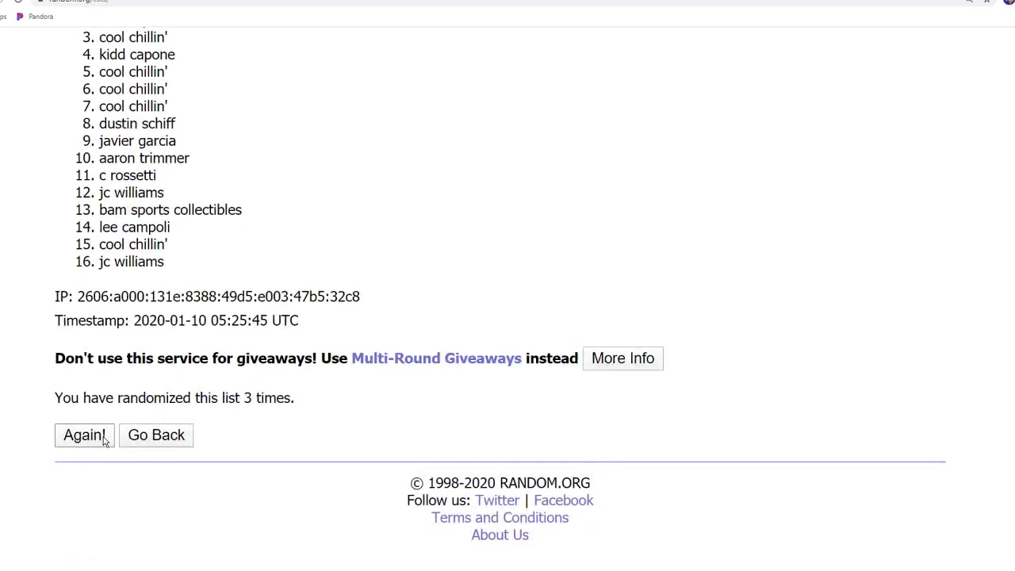
left_click(106, 439)
scroll(109, 436, "down", 3)
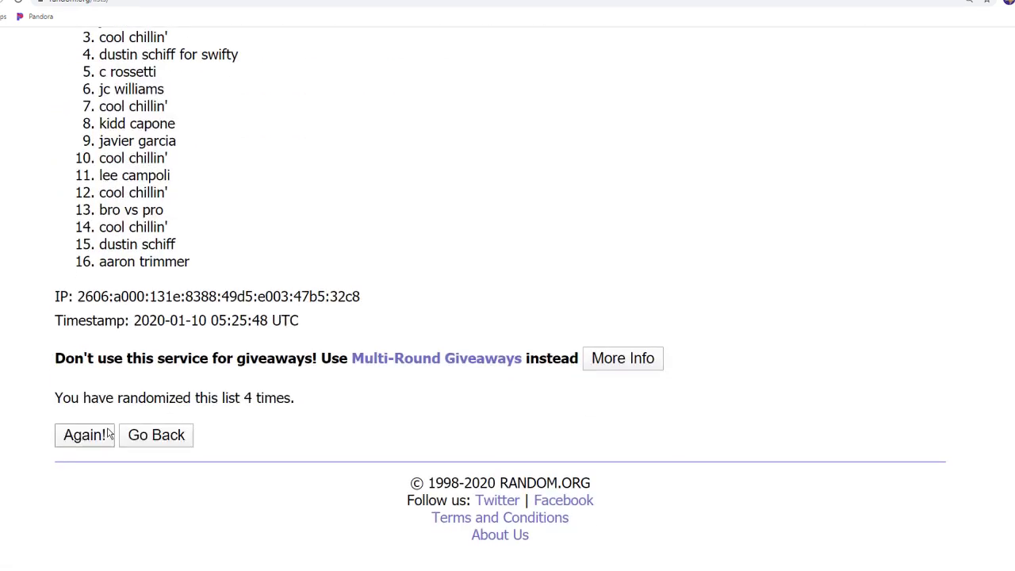
left_click(104, 438)
scroll(151, 432, "down", 3)
left_click_drag(199, 398, 356, 403)
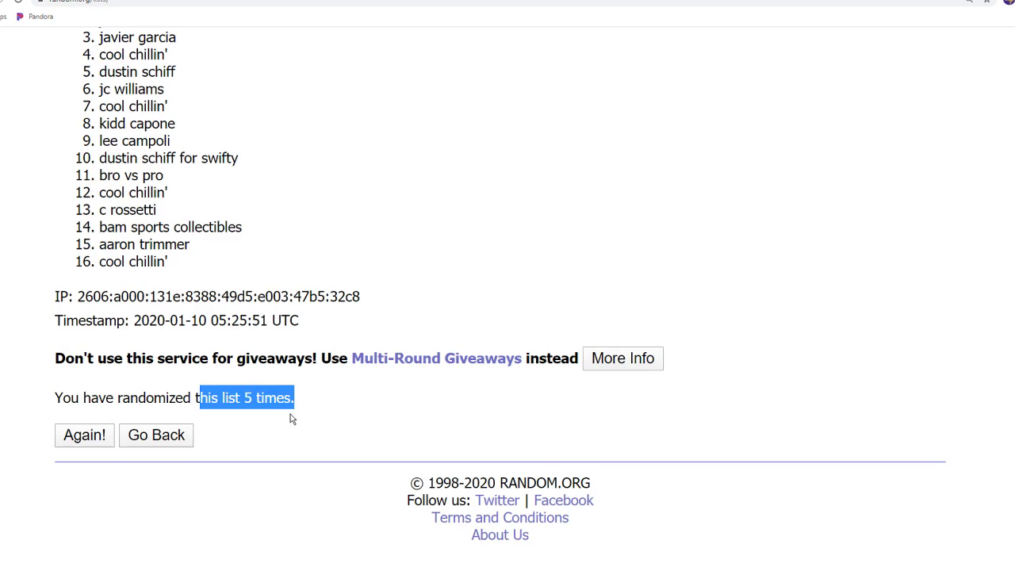
scroll(286, 419, "up", 3)
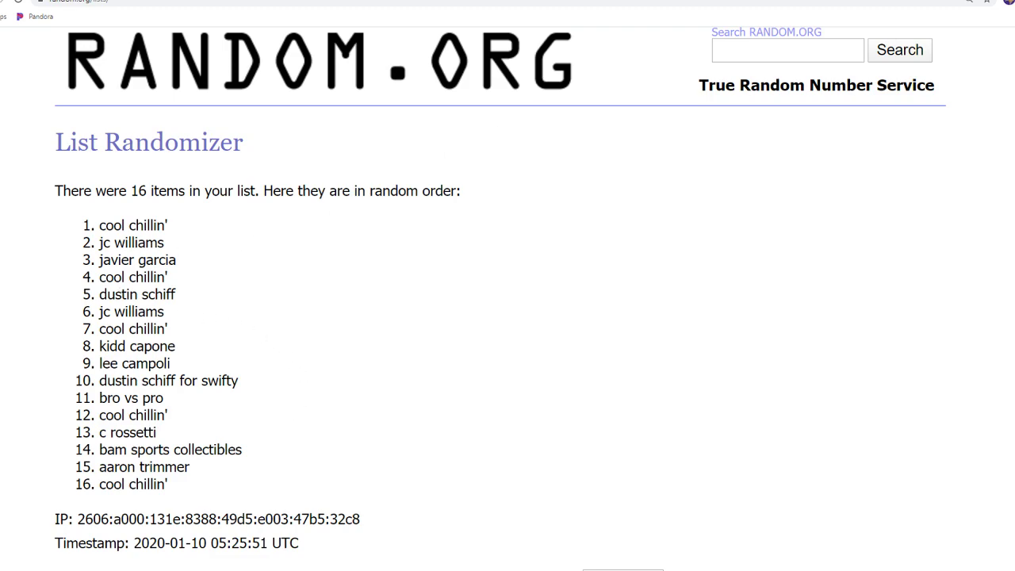
key("alt+Tab")
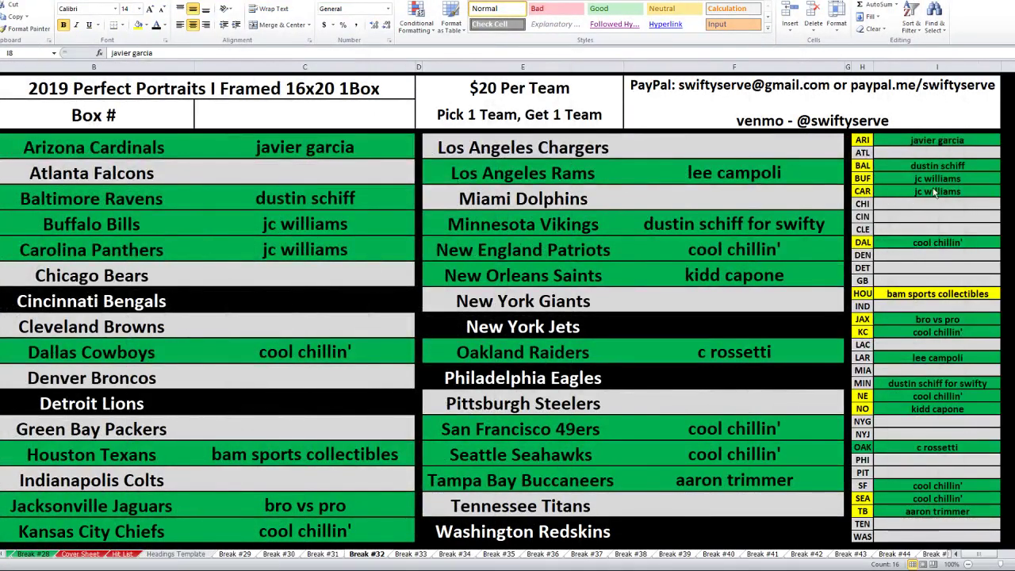
Enter the assigned buyers in column I for ATL, CHI, CIN, CLE and DEN.
left_click(972, 152)
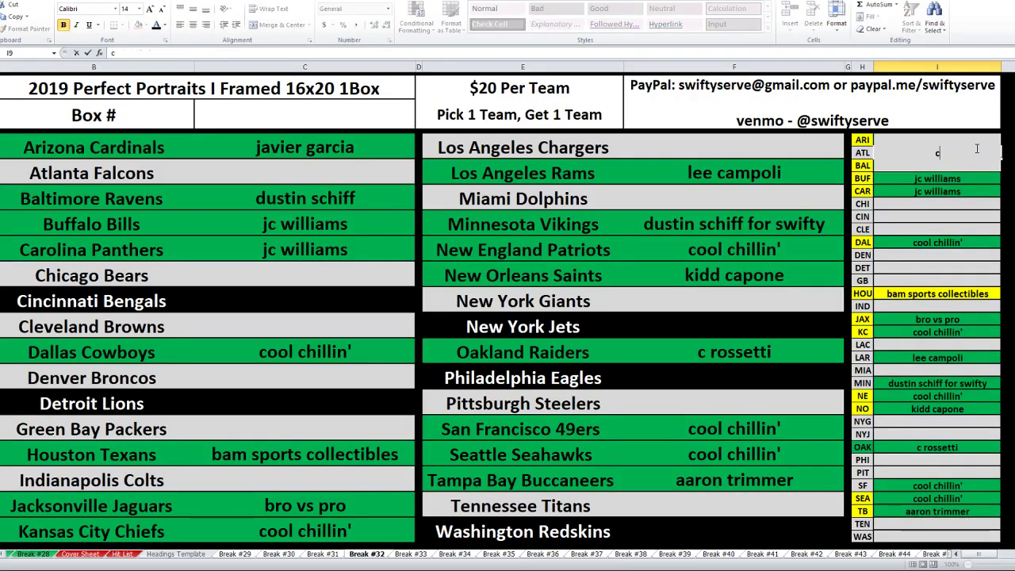
type("cool chillin'")
key("Return")
key("Down")
key("Down")
key("Down")
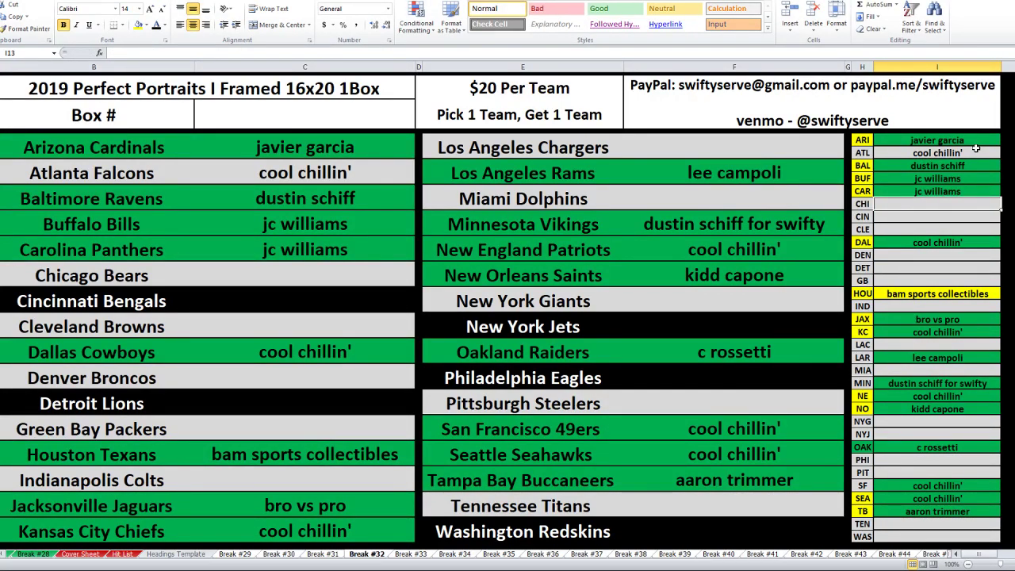
key("Return")
type("jav")
key("Return")
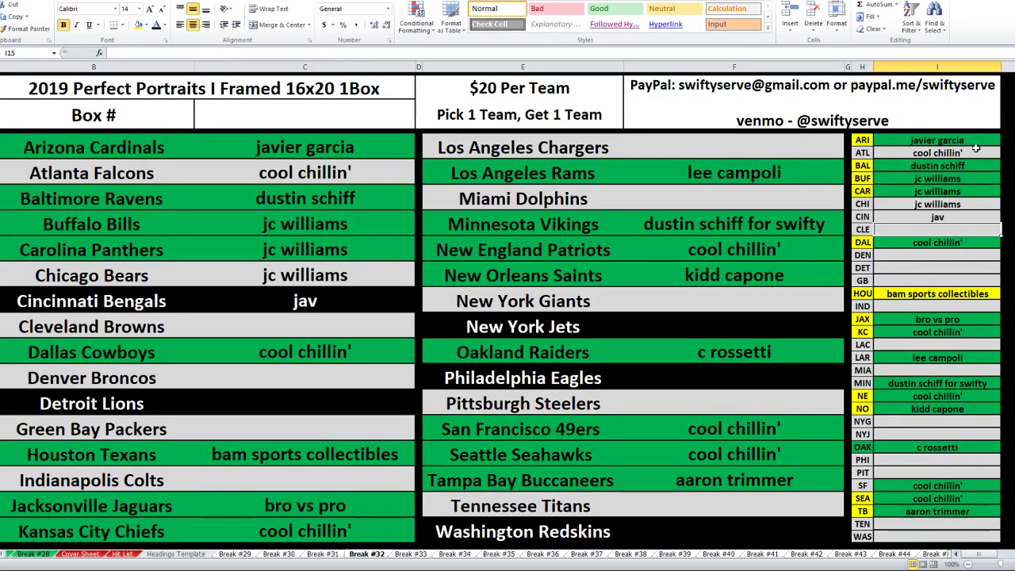
key("Up")
key("Return")
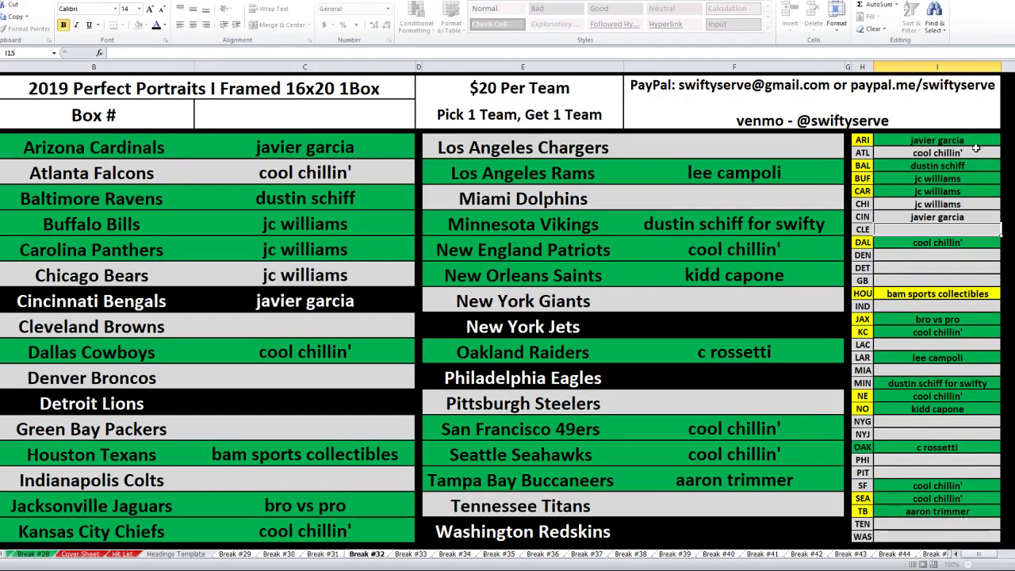
type("cool chillin'")
key("Return")
key("Return")
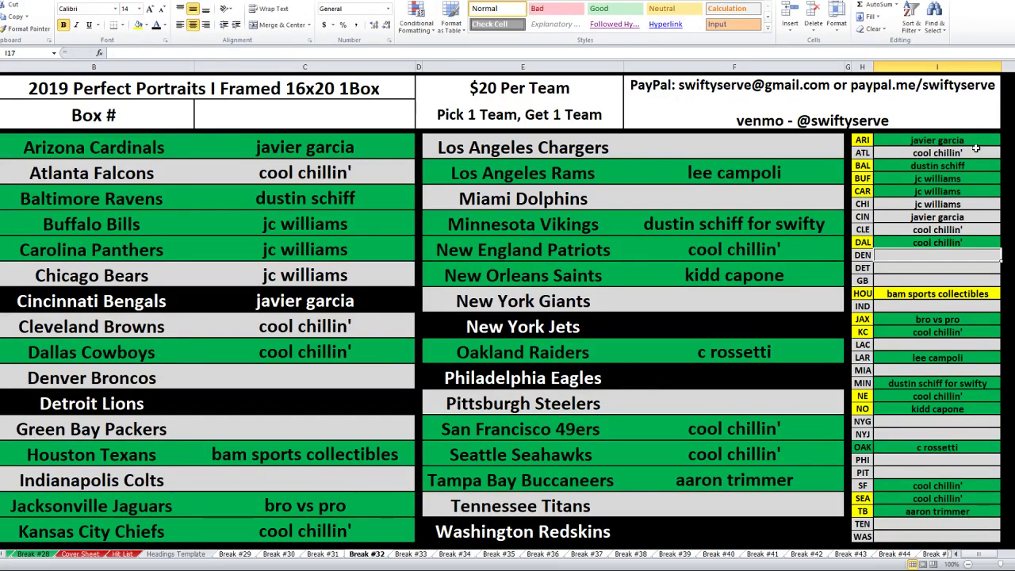
type("dus")
key("Return")
key("Up")
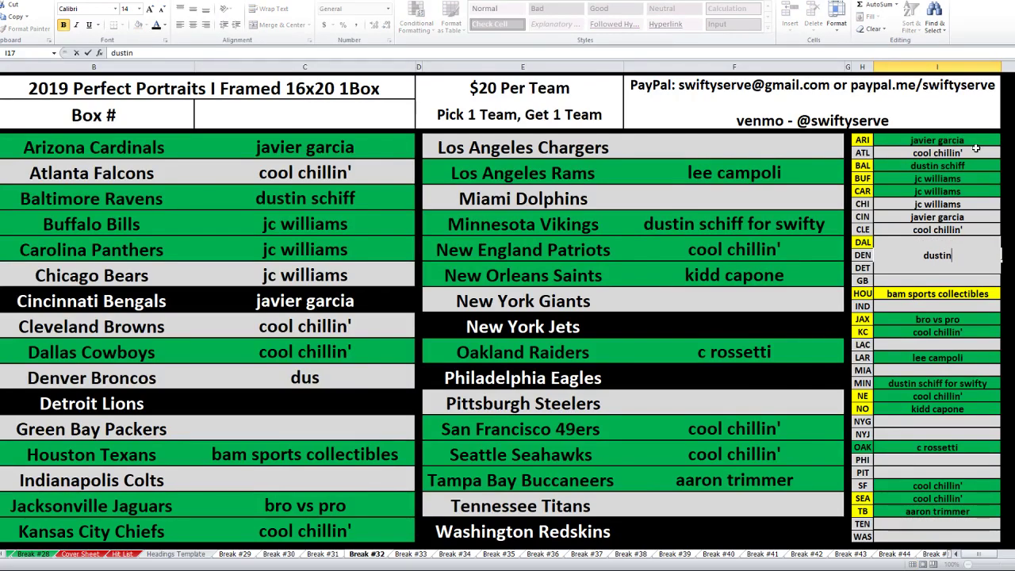
key("Return")
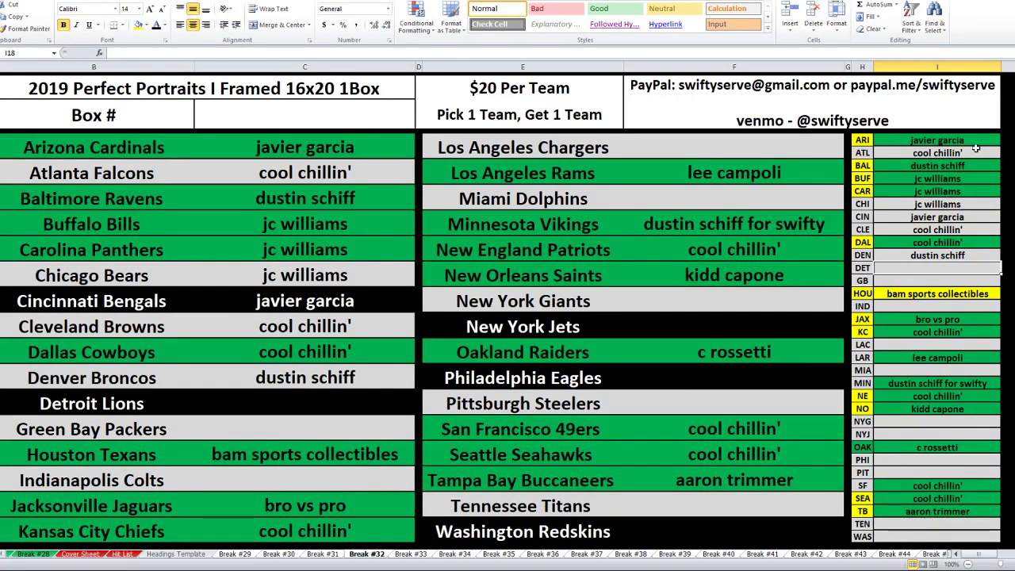
Enter the assigned buyers in column I for DET, GB, IND, LAC and MIA.
key("Return")
type("cool chillin'")
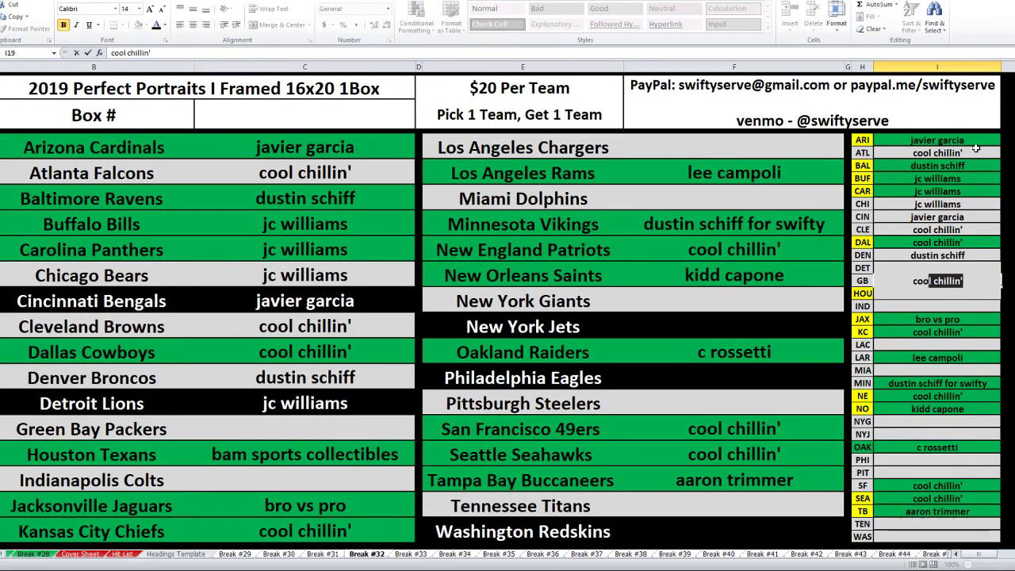
key("Return")
key("Return")
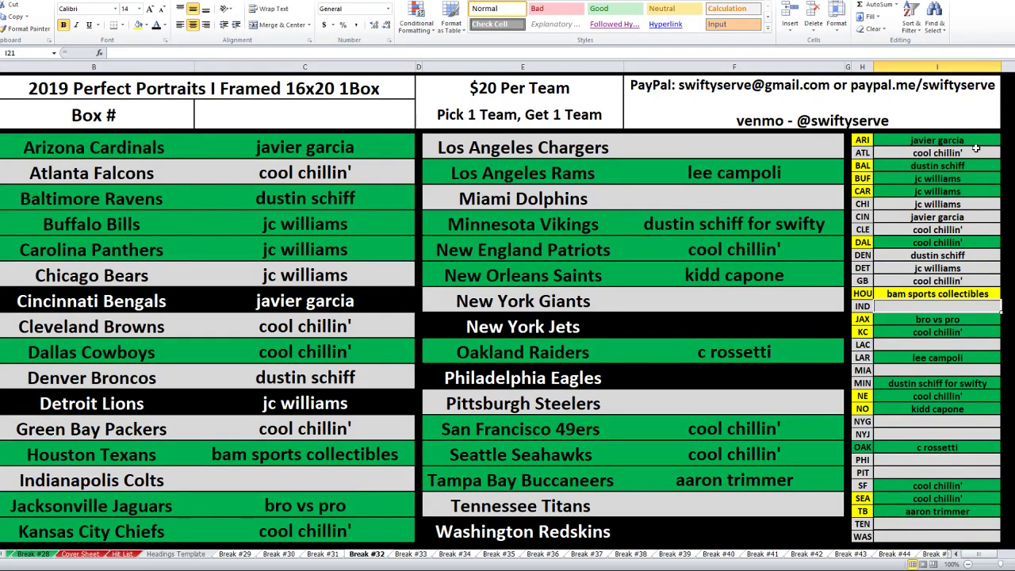
key("Return")
key("Return")
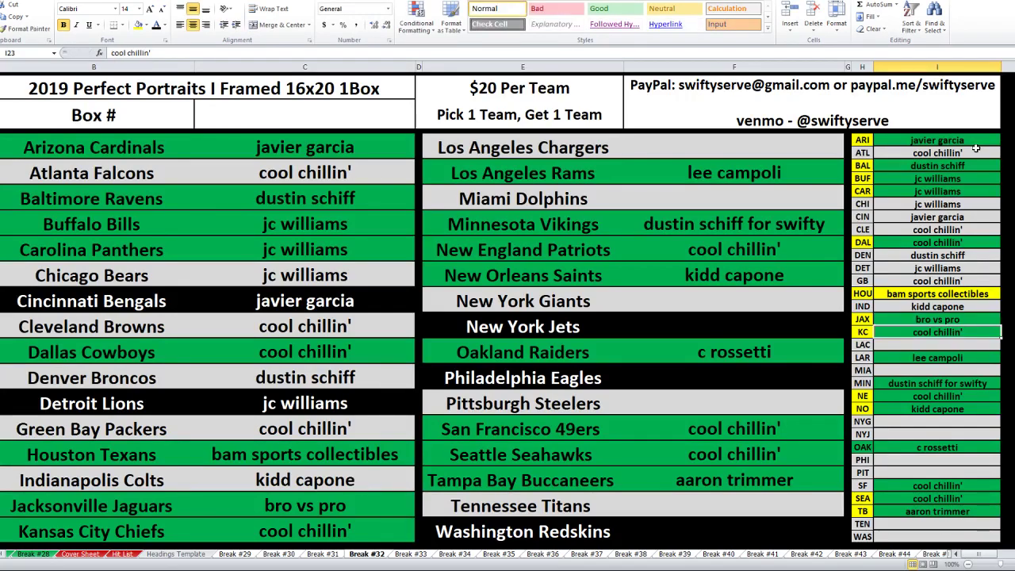
key("Return")
key("Return")
key("Return")
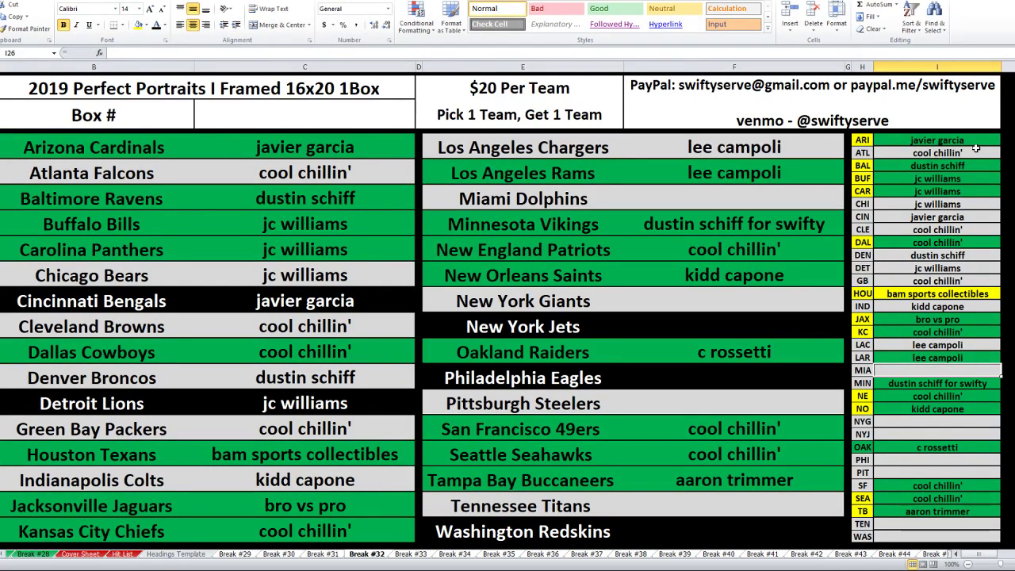
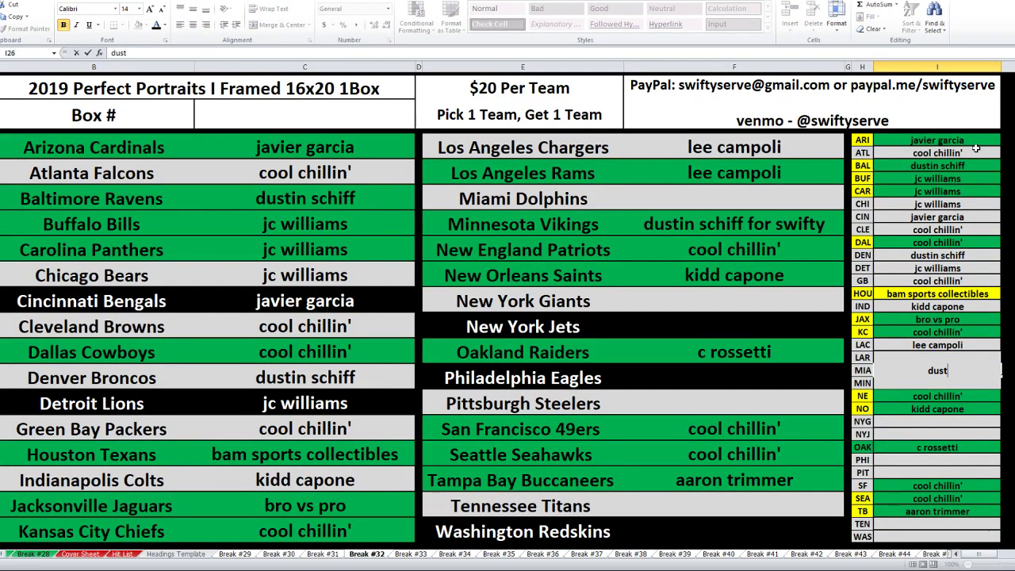
key("Return")
key("Return")
key("Return")
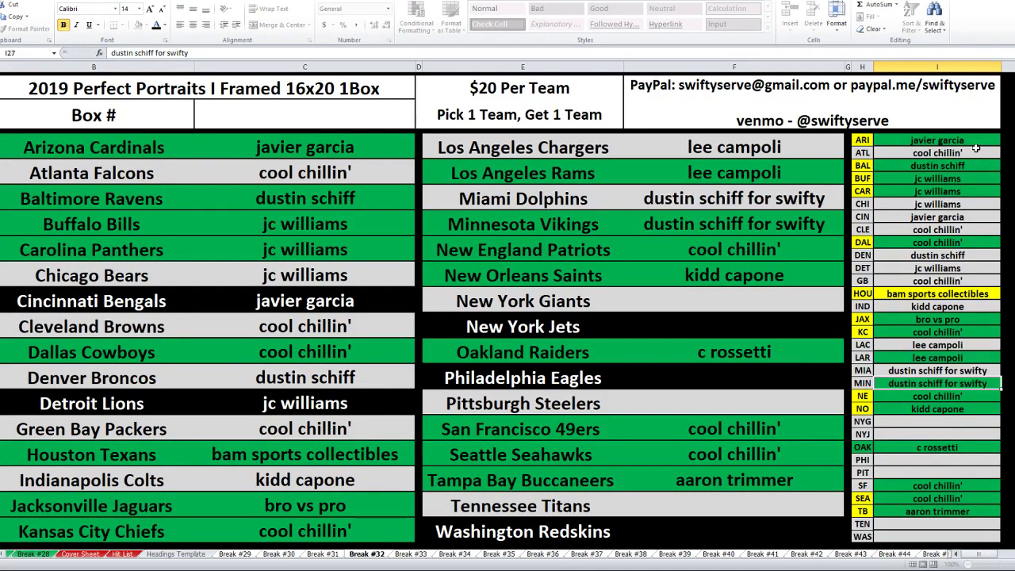
key("Return")
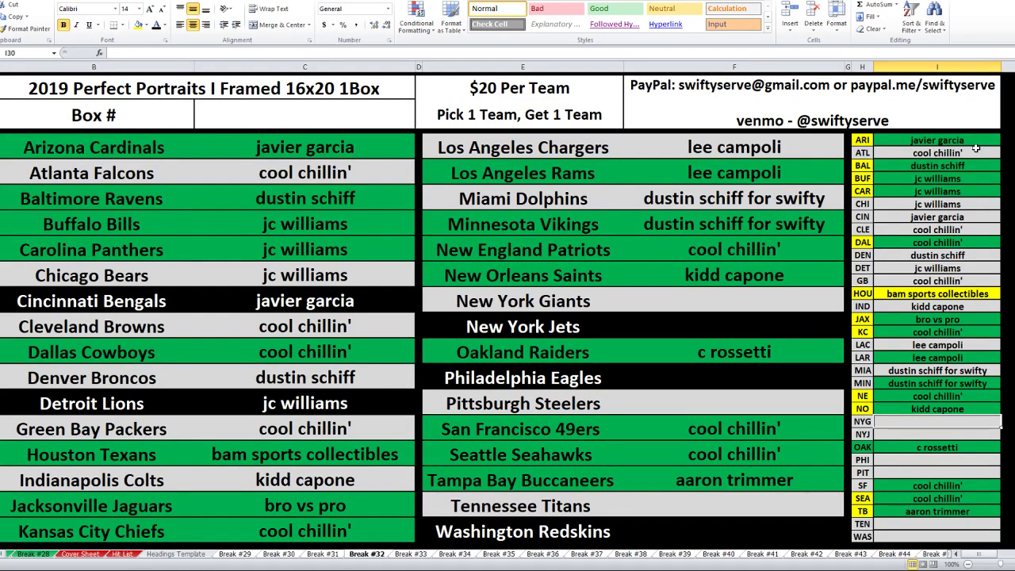
Enter buyers for NYG, NYJ, PHI, PIT and TEN using AutoComplete suggestions.
type("bro")
key("Return")
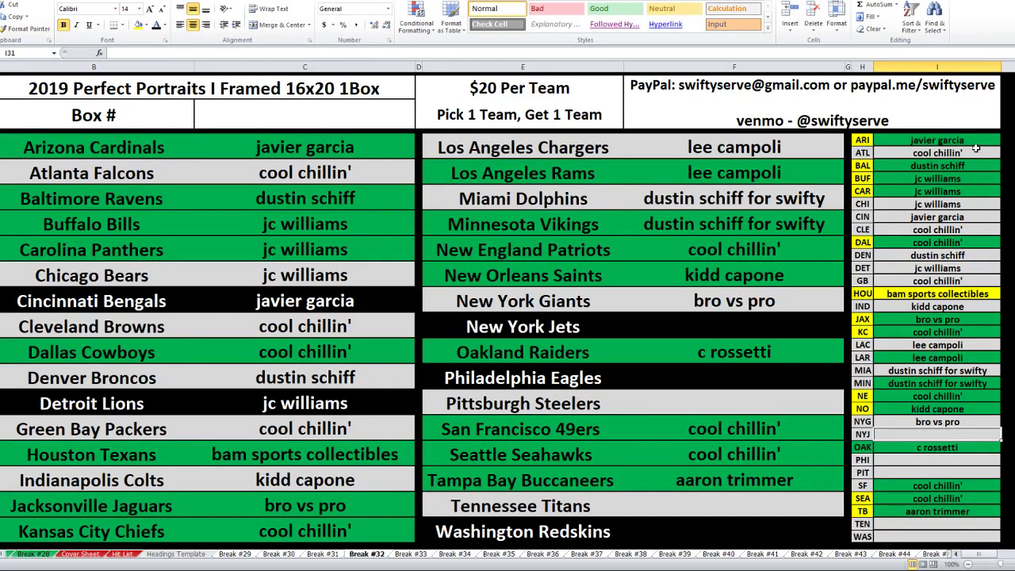
type("co")
key("Return")
key("Return")
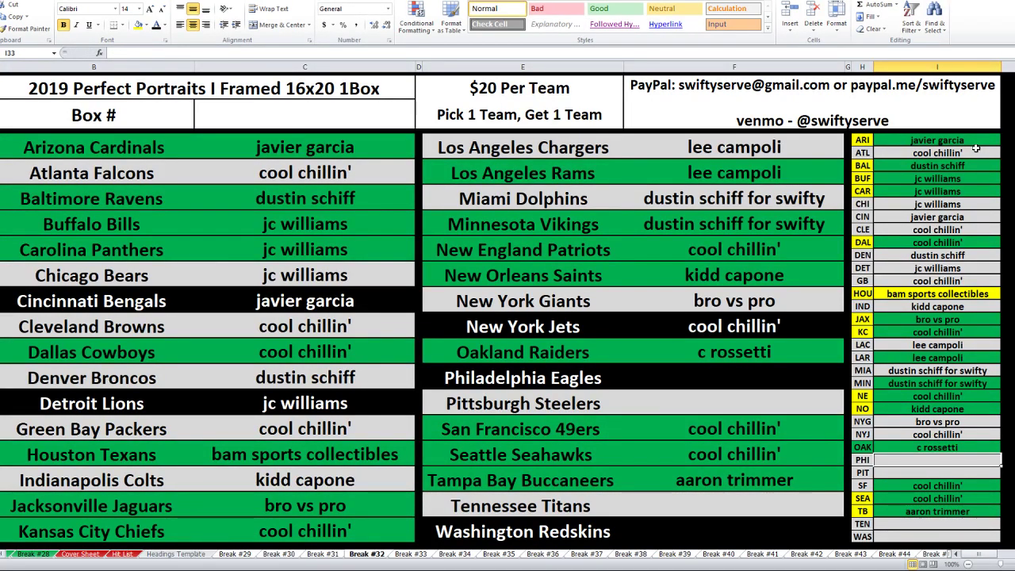
type("c r")
key("Return")
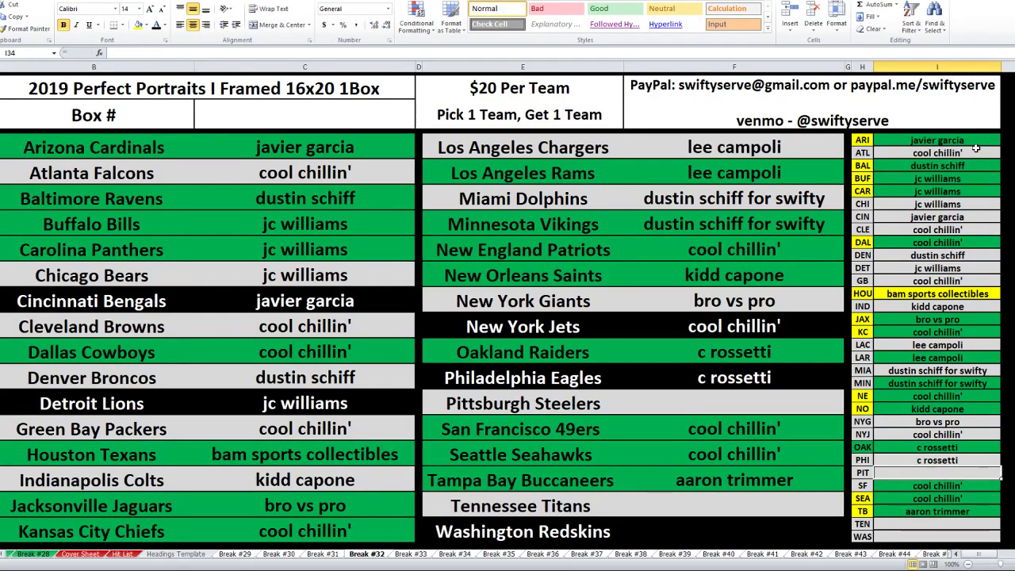
type("bam sports collectibles")
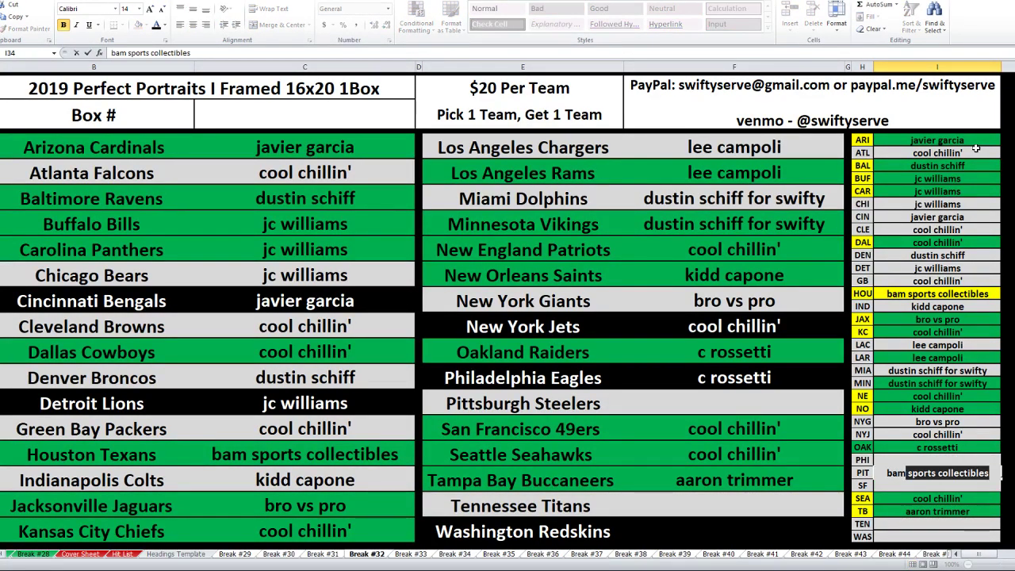
key("Return")
key("Return")
key("Return")
key("Return")
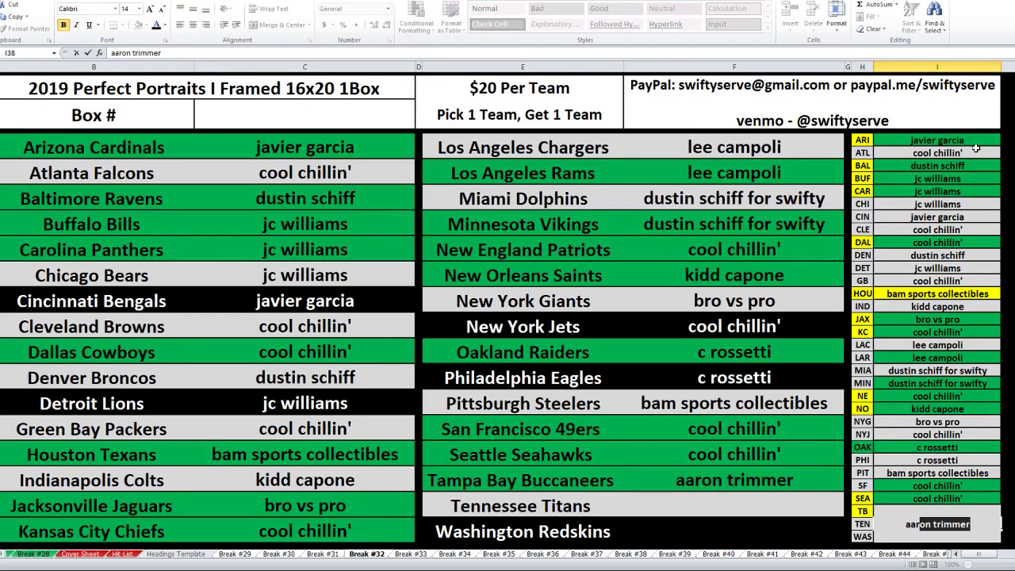
key("Return")
type("coo")
key("Return")
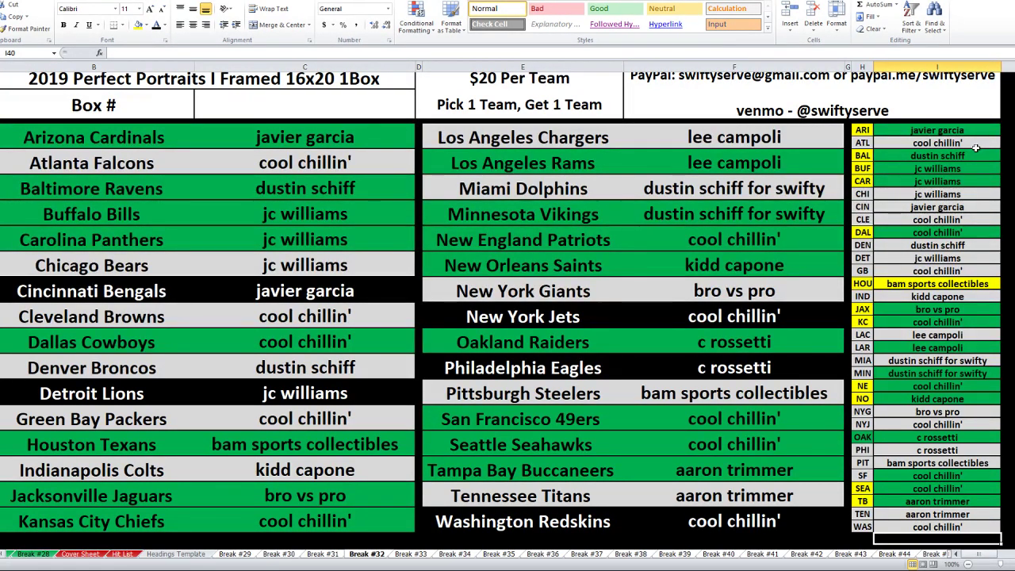
Give the Philadelphia Eagles cells E26:F26 a green fill and black font.
scroll(544, 261, "up", 1)
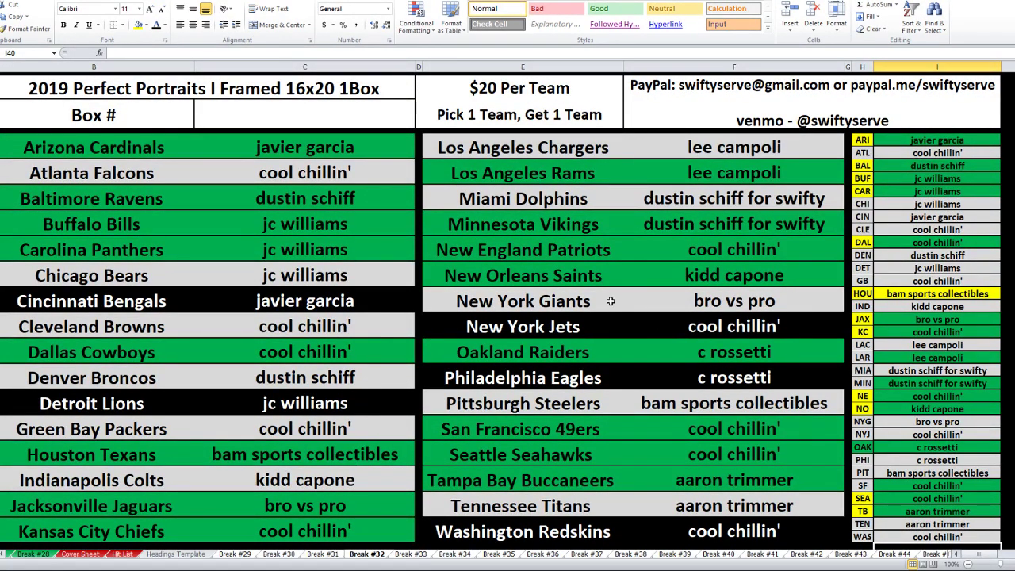
left_click_drag(615, 382, 690, 378)
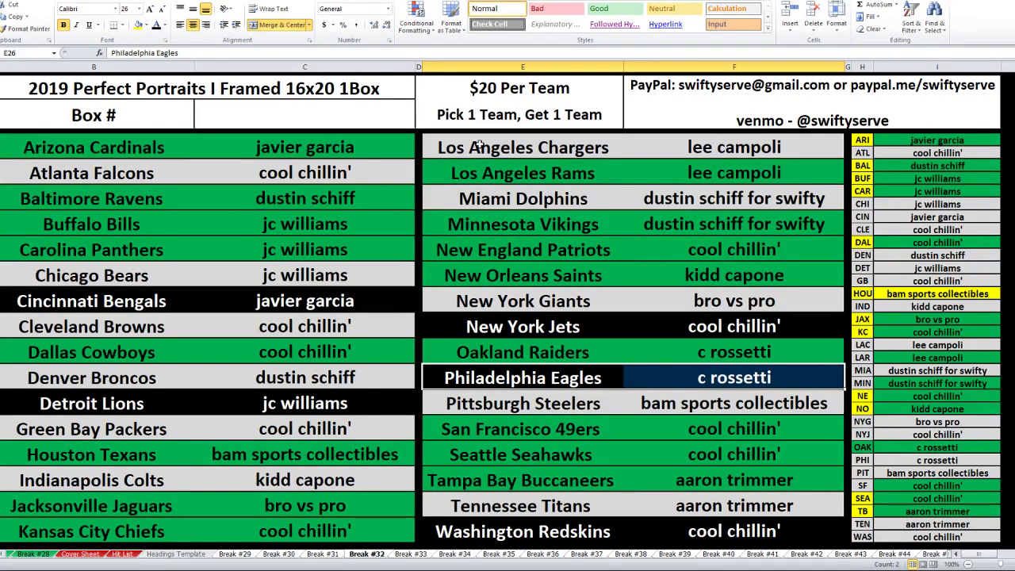
left_click(145, 25)
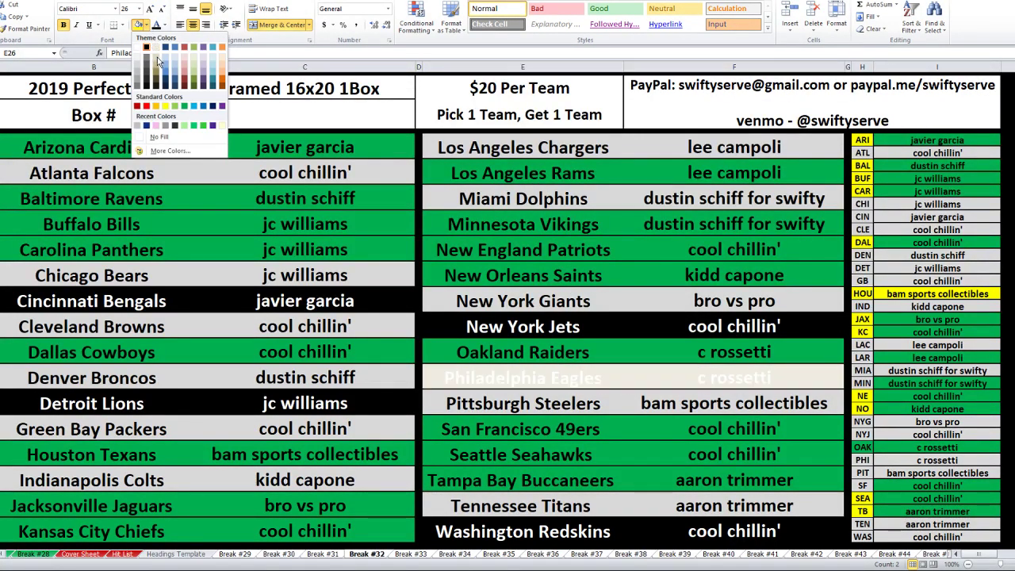
left_click(184, 105)
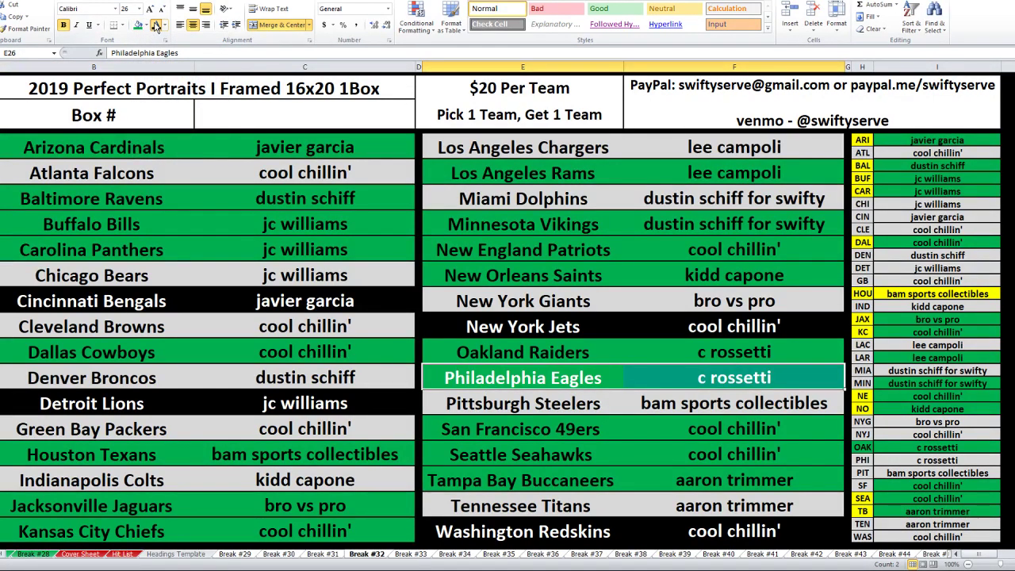
left_click(156, 25)
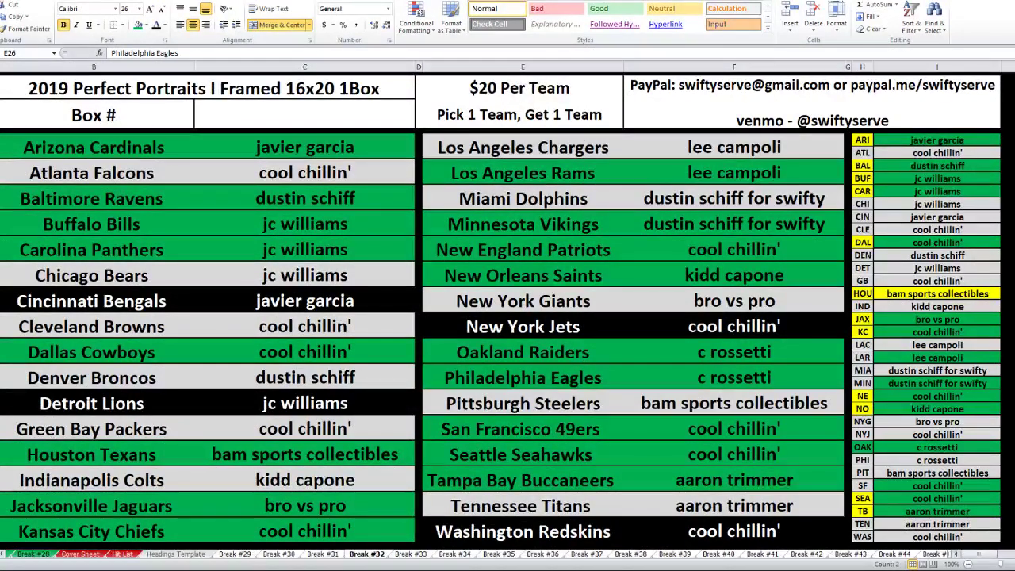
Change cell B5 to read 'Box #3' and fill the HOU buyer cell I20 green.
left_click(94, 115)
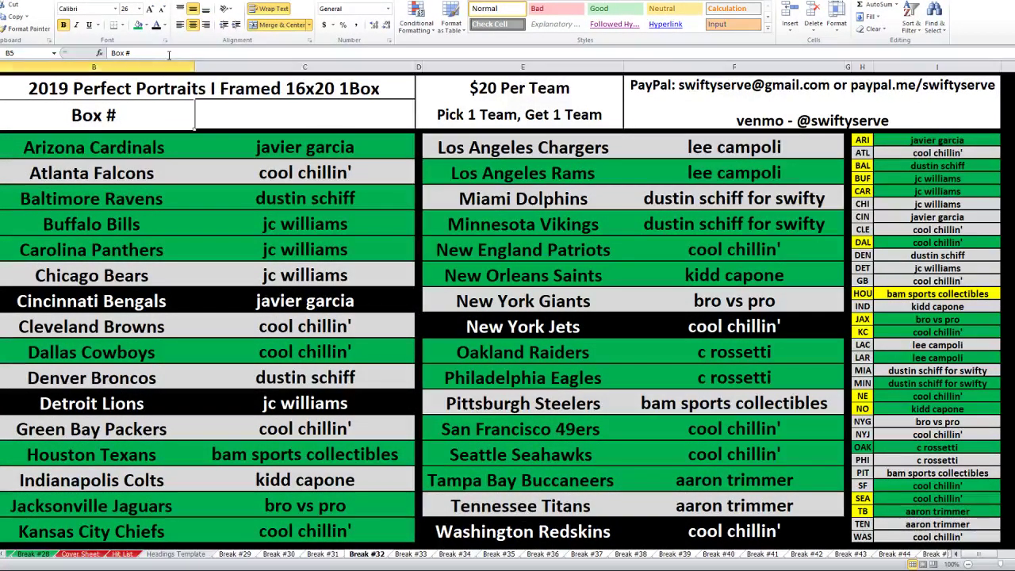
left_click(169, 53)
type("3")
left_click(643, 141)
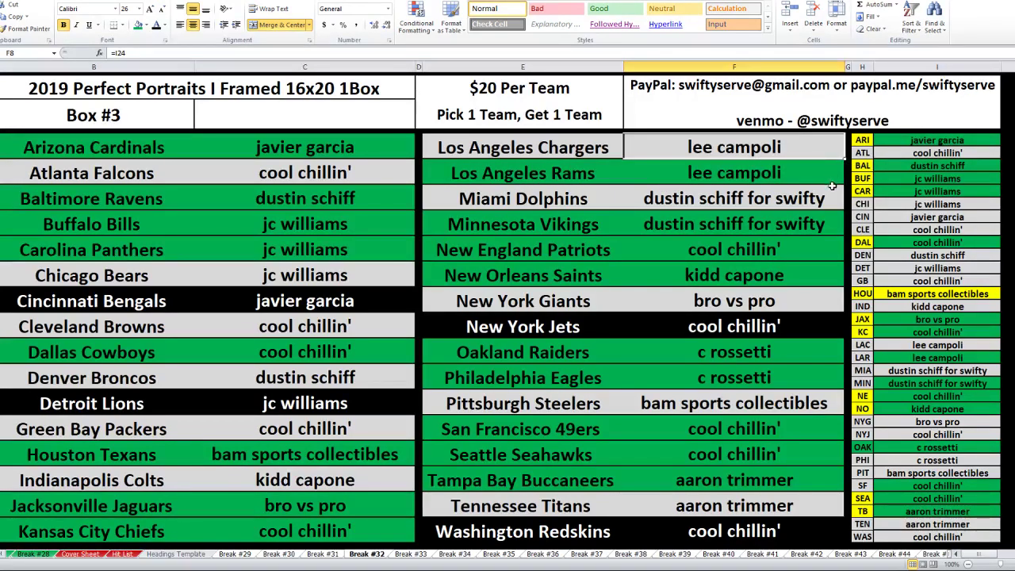
left_click(889, 295)
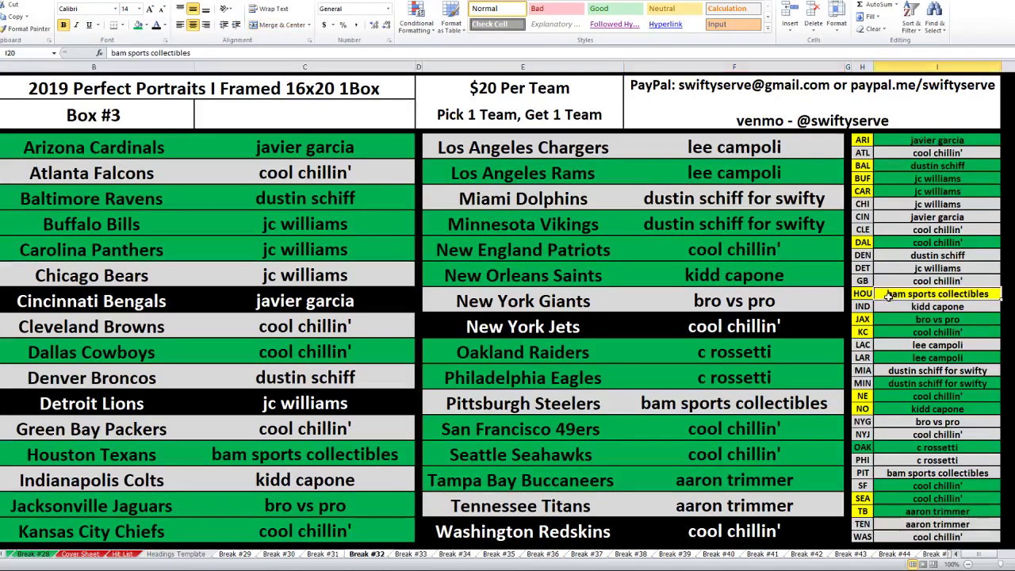
left_click(138, 24)
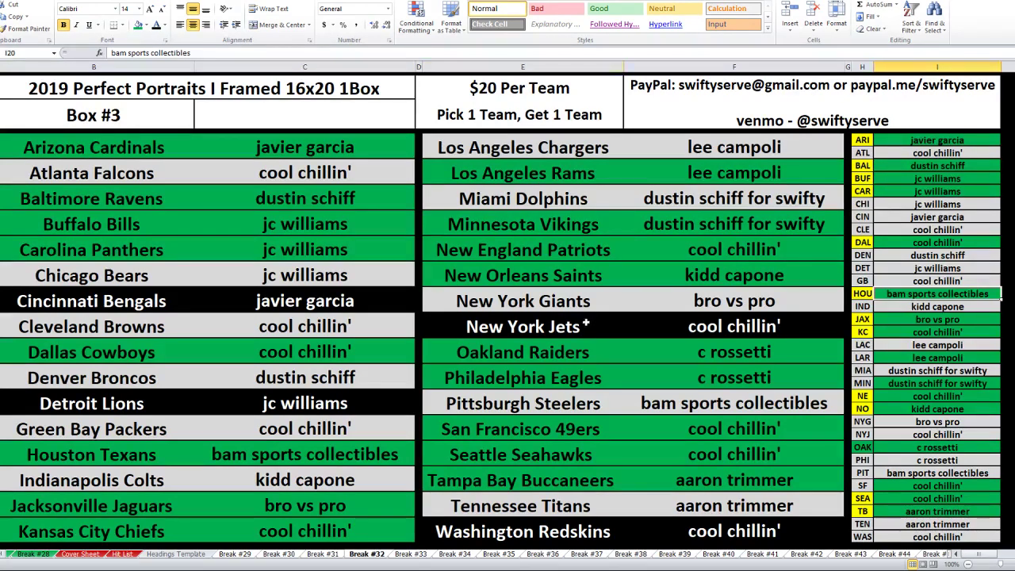
Fill the NYJ, WAS, GB, CLE, ATL and CIN team rows green.
left_click_drag(587, 327, 690, 326)
left_click_drag(586, 530, 678, 530, "ctrl")
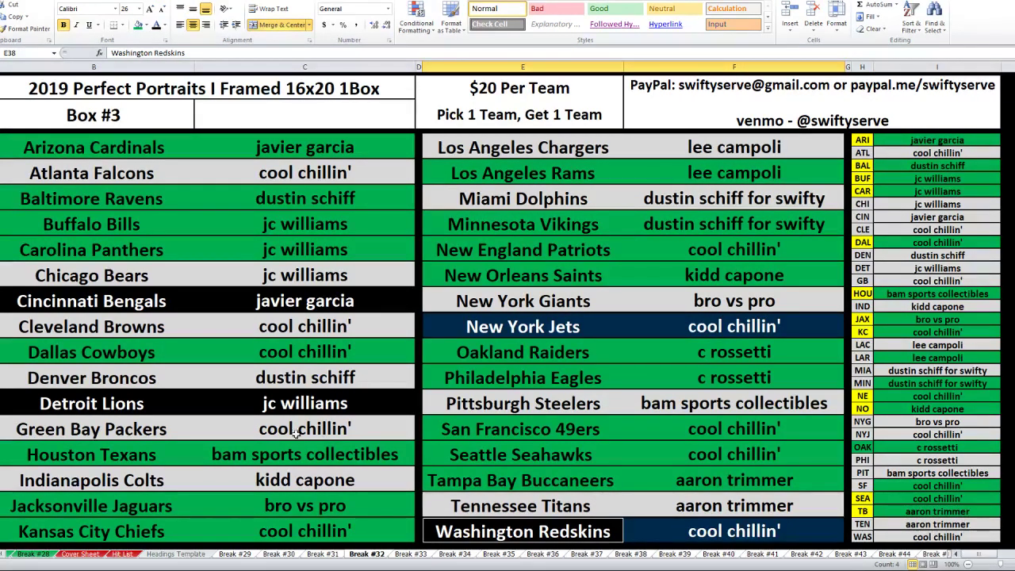
left_click_drag(177, 427, 257, 433, "ctrl")
left_click_drag(147, 328, 238, 327, "ctrl")
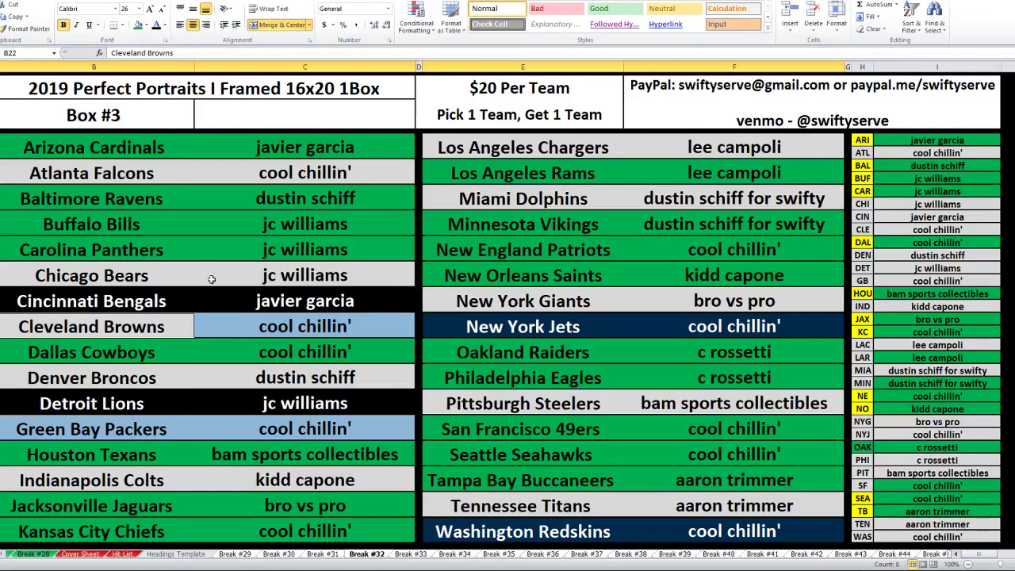
left_click_drag(143, 173, 238, 169, "ctrl")
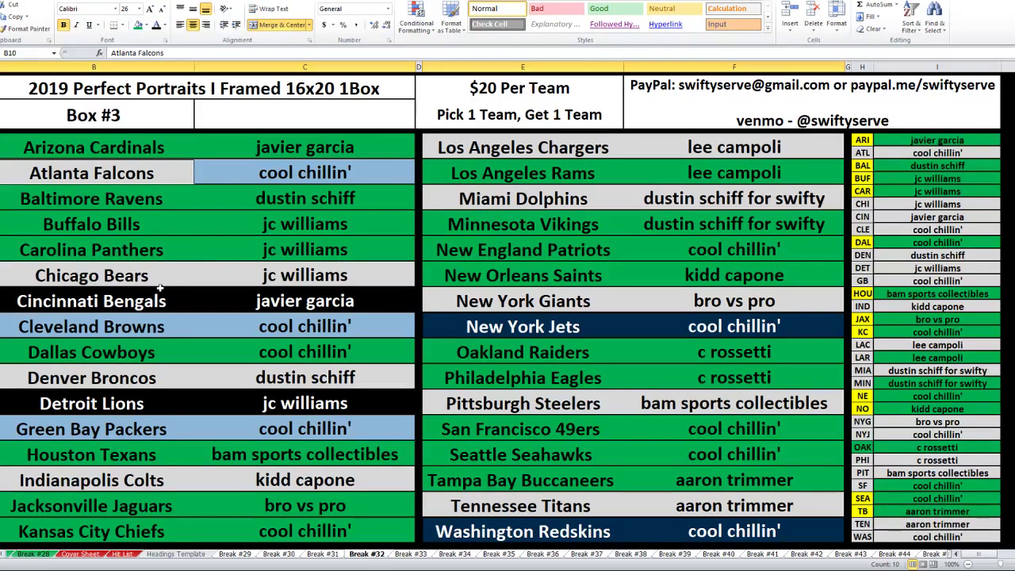
left_click_drag(160, 303, 231, 301)
left_click(138, 25)
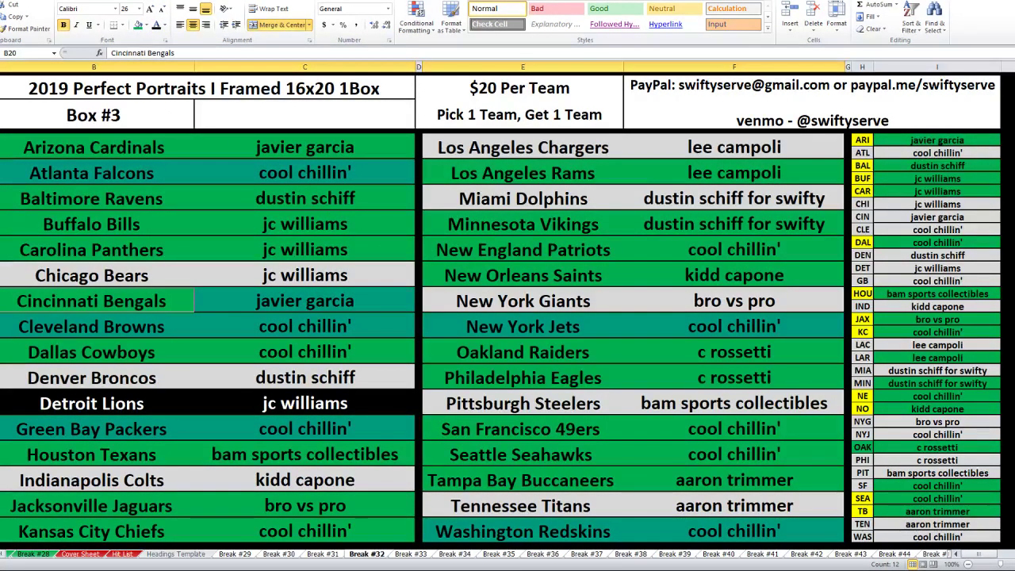
left_click(92, 300)
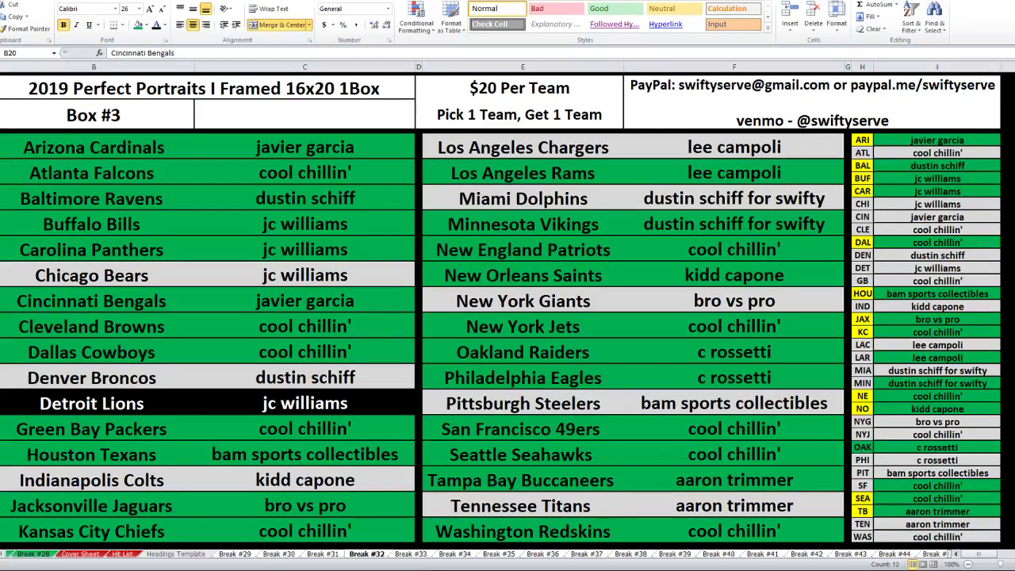
Fill both team ranges B8:C23 and E8:F23 bright green.
left_click_drag(170, 147, 343, 530)
left_click_drag(603, 149, 687, 519)
left_click(144, 27)
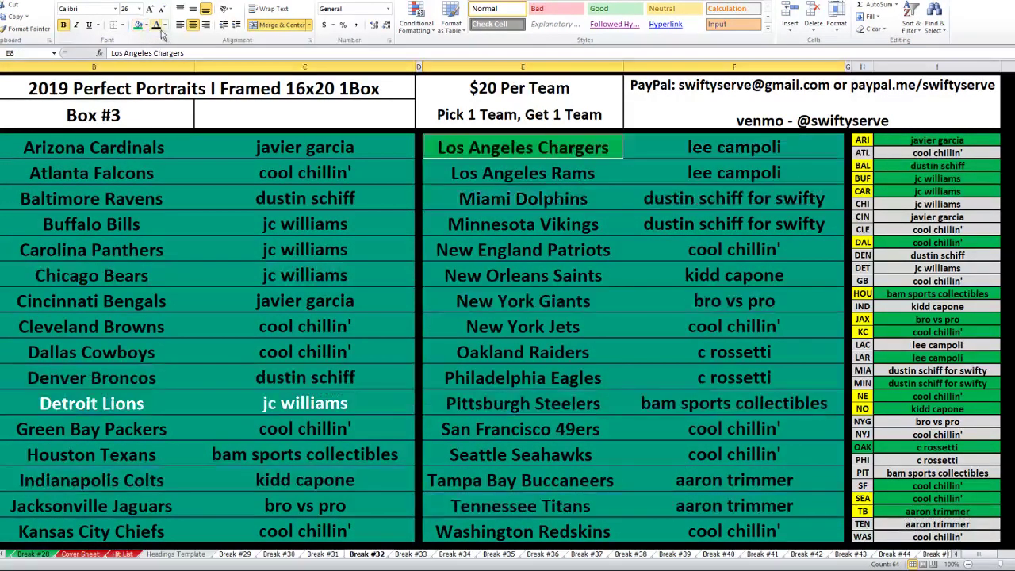
left_click(287, 116)
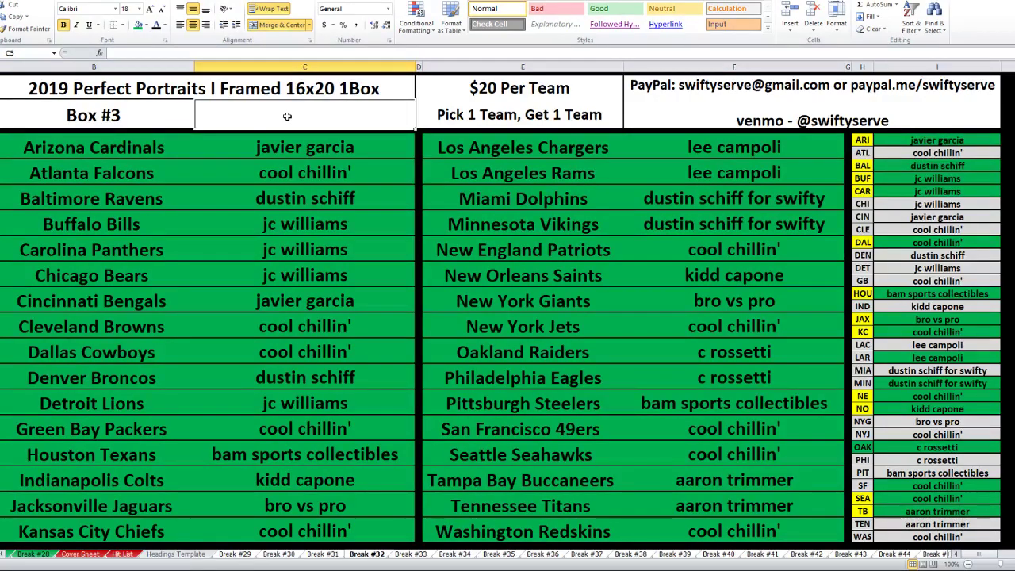
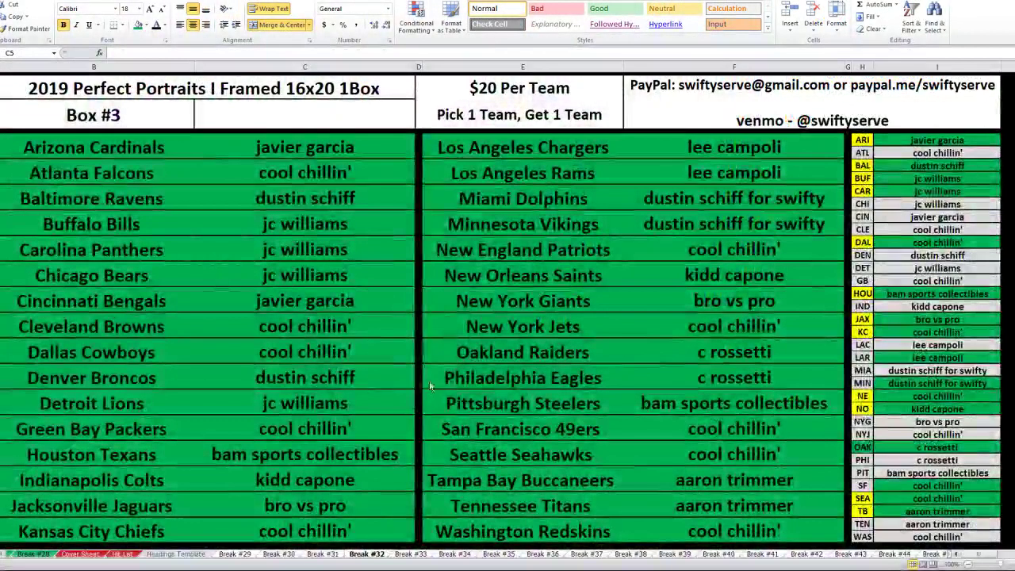
Enter 'Christian McCaffrey - Carolina Panthers' in cell C5 beside Box #3.
left_click(297, 115)
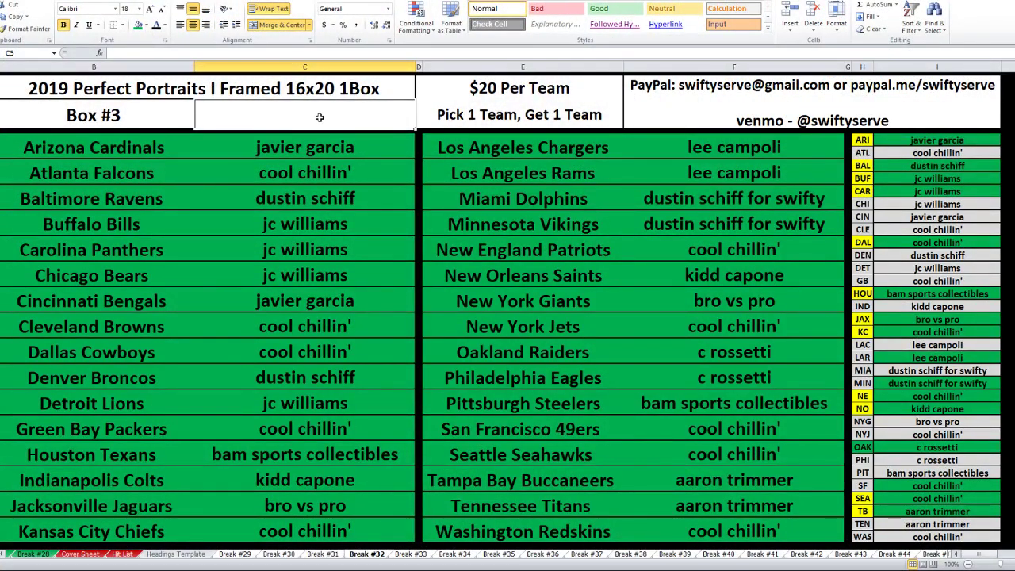
type("Christina Mc")
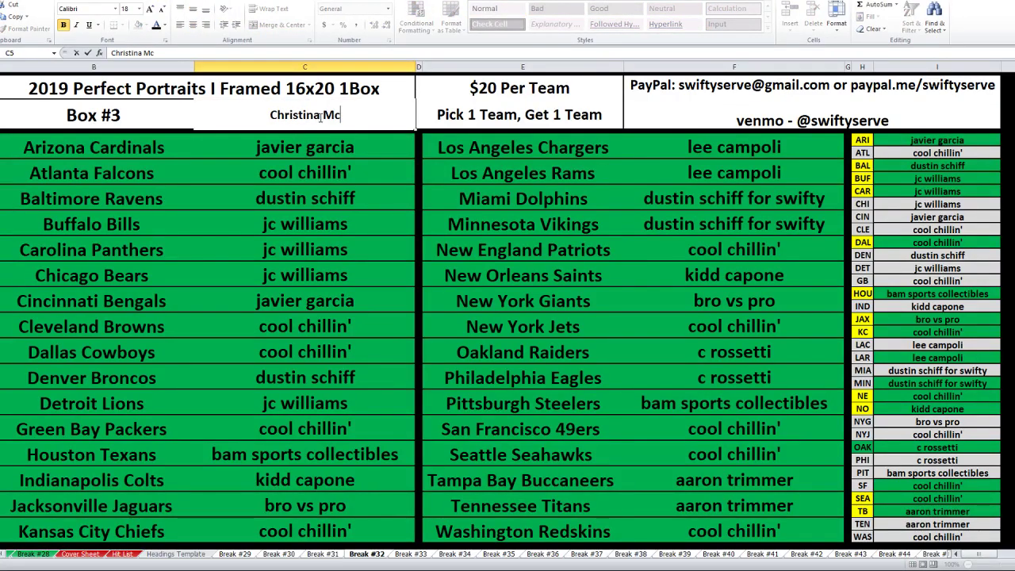
key("BackSpace")
key("BackSpace")
key("BackSpace")
key("BackSpace")
key("BackSpace")
type("an")
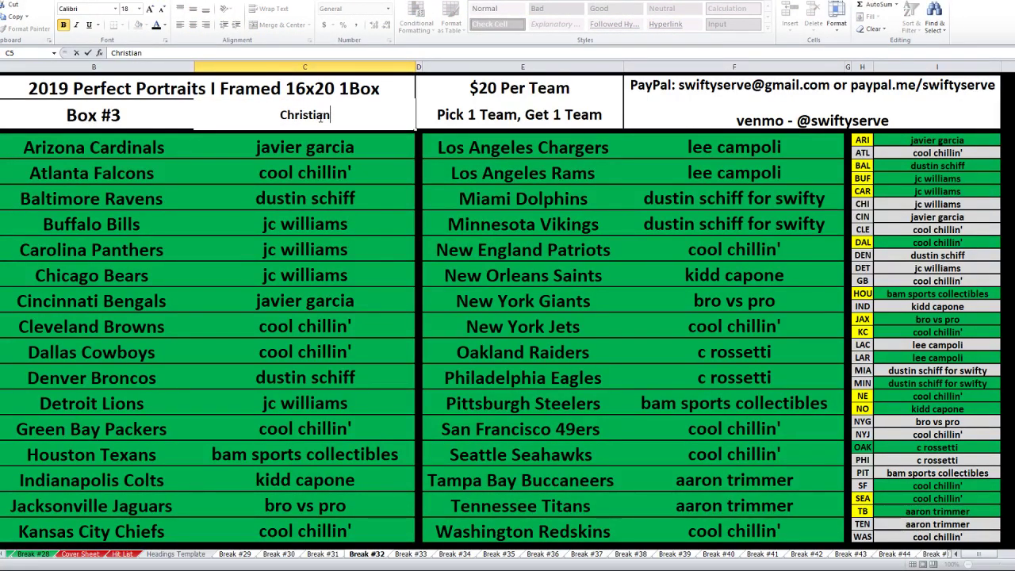
type(" McCaffrey - Carolina ")
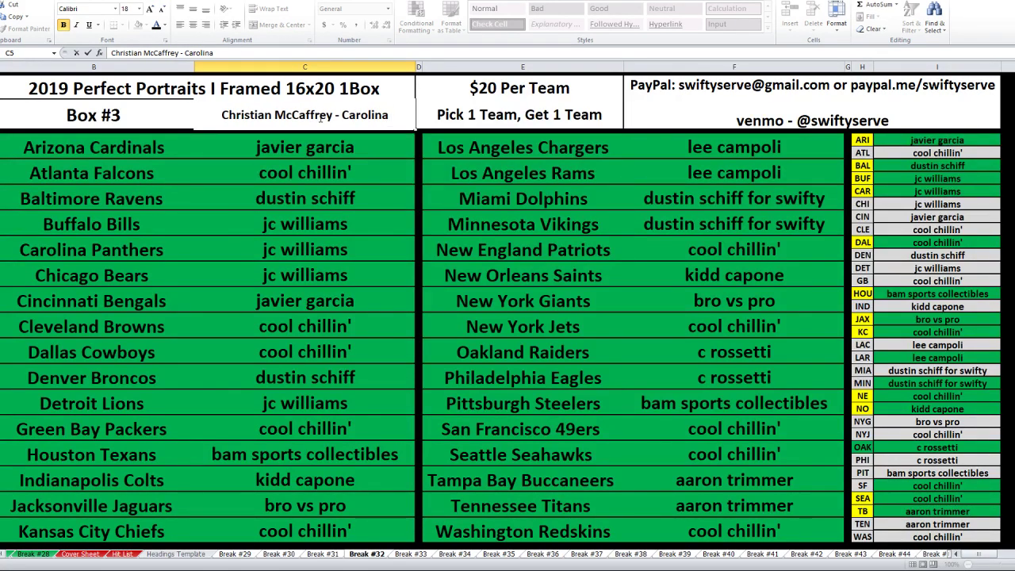
type("Panthers")
key("Return")
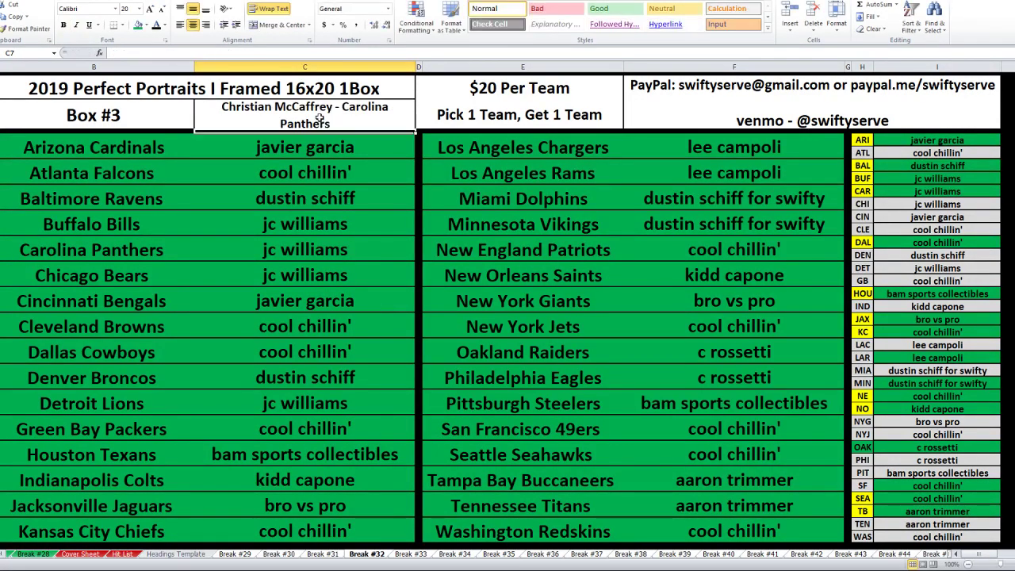
left_click_drag(157, 254, 237, 252)
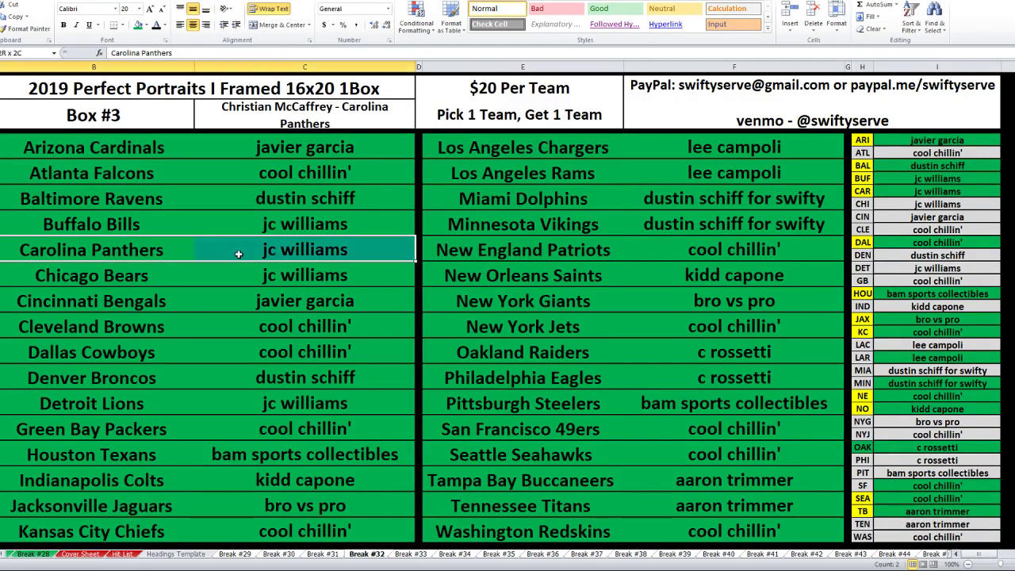
Fill the Carolina Panthers row yellow and log Christian McCaffrey, Carolina Panthers and the buyer as Hit List row 3.
left_click(149, 26)
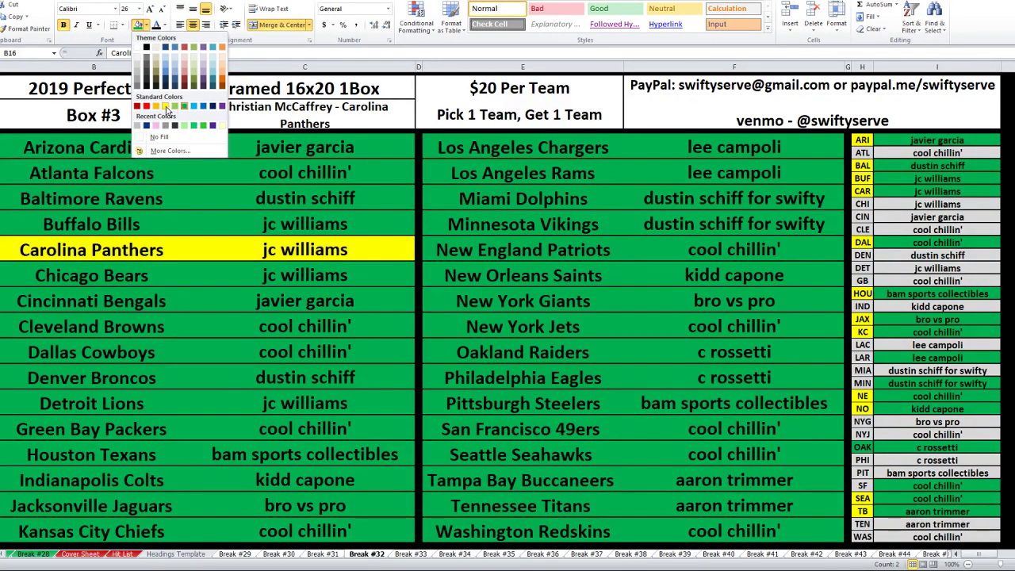
left_click(168, 115)
left_click(122, 553)
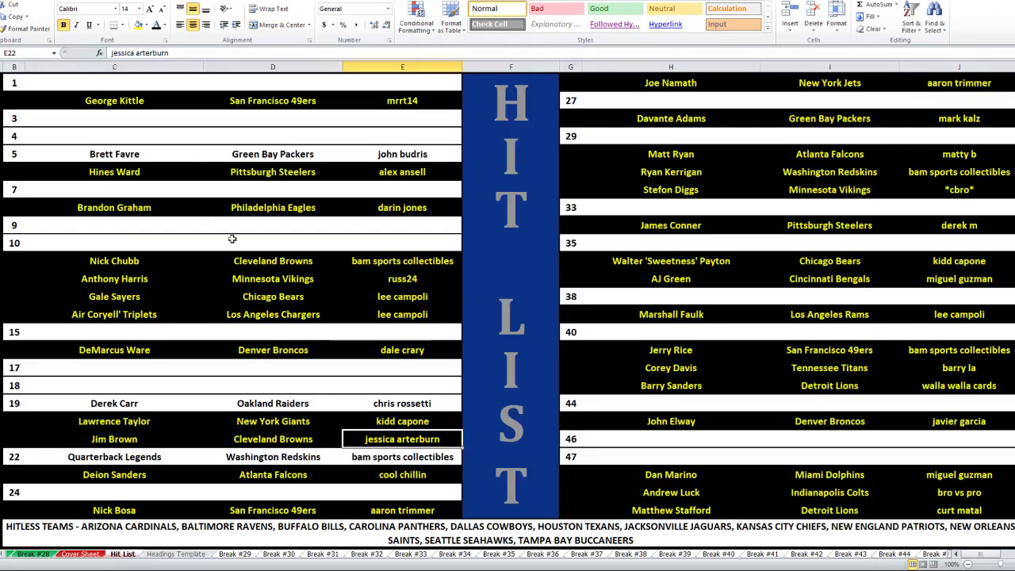
left_click(127, 116)
type("Chri")
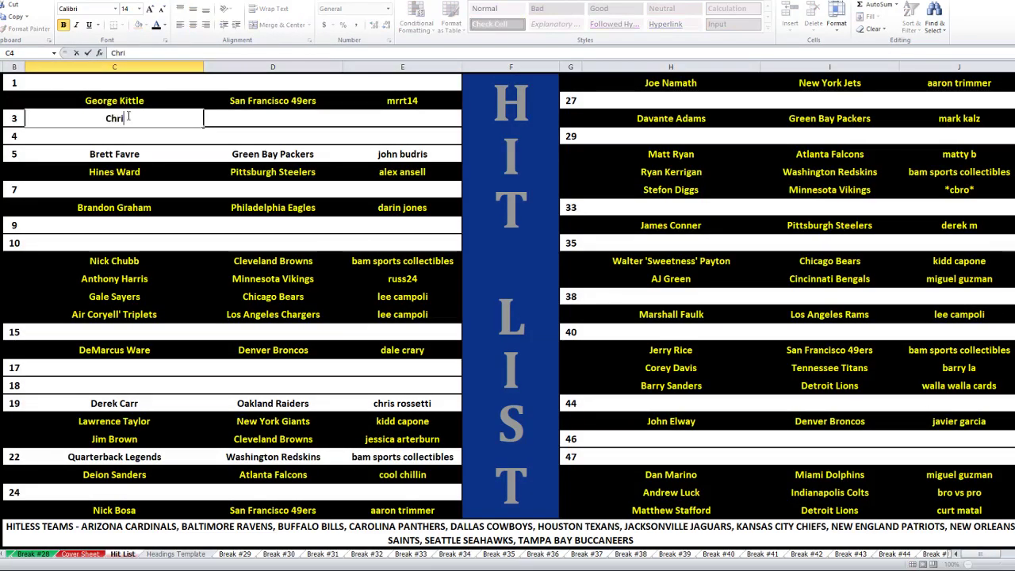
type("stian McCaffrey")
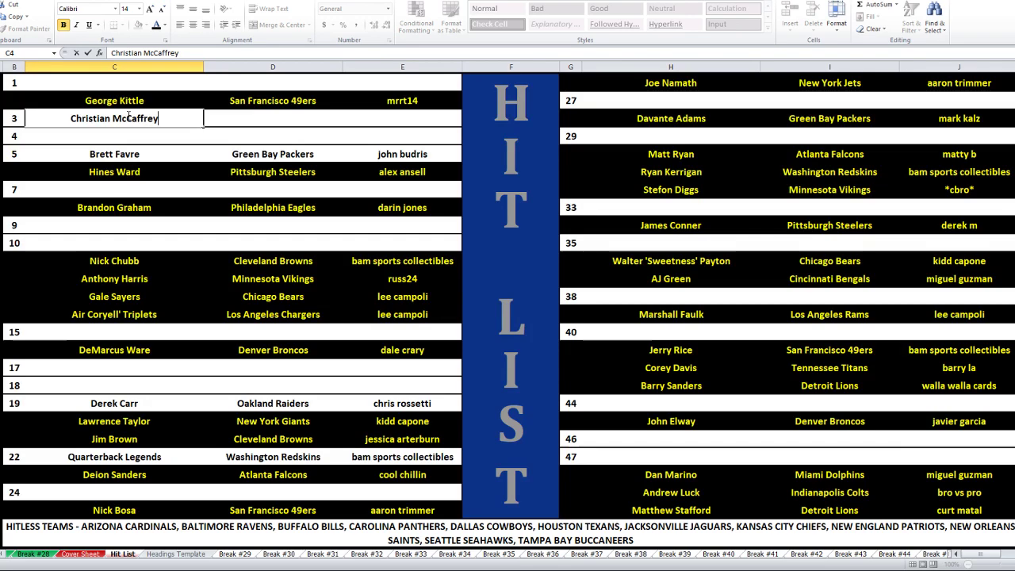
key("Tab")
type("Carol")
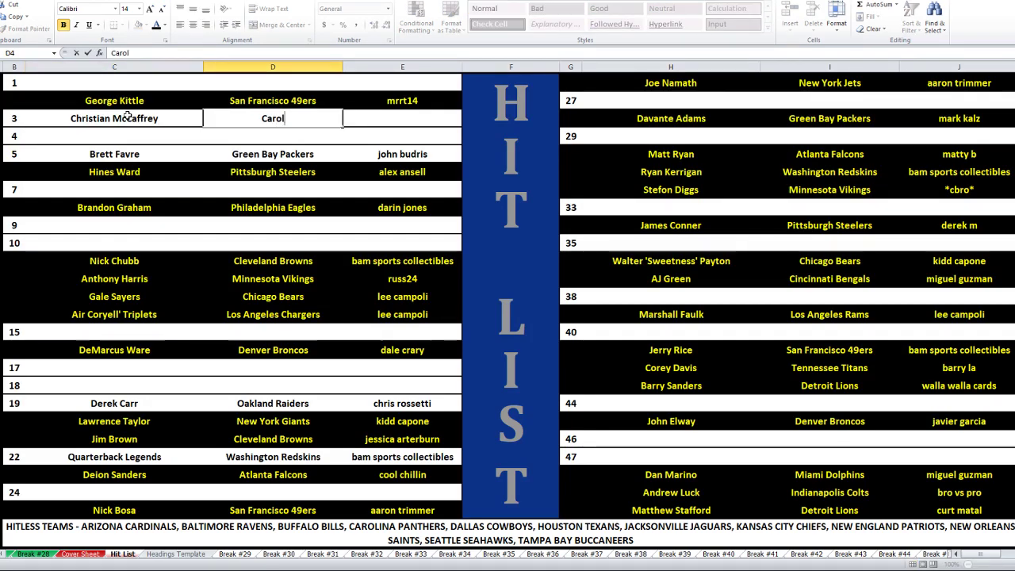
type("ina Panthers")
key("Tab")
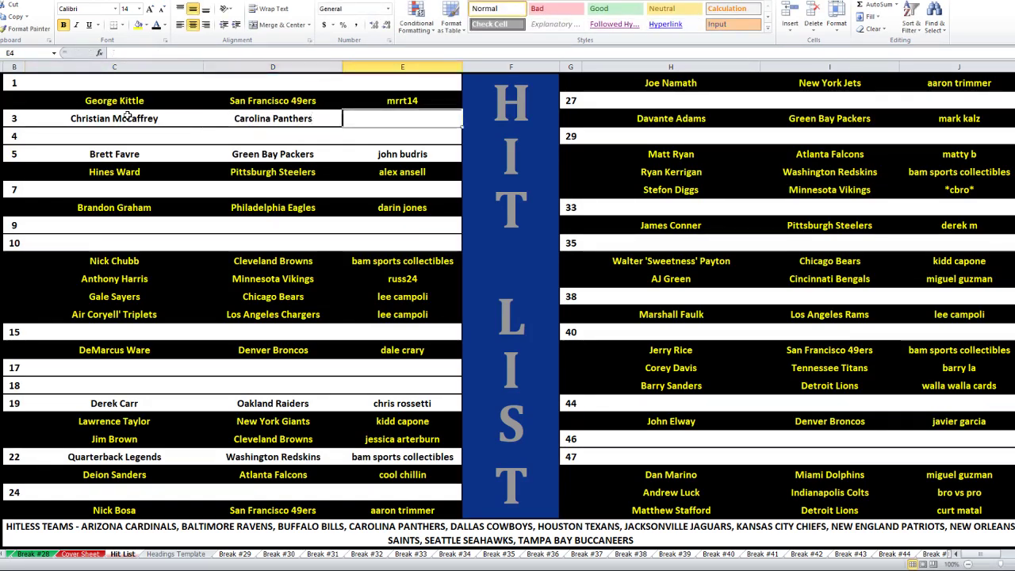
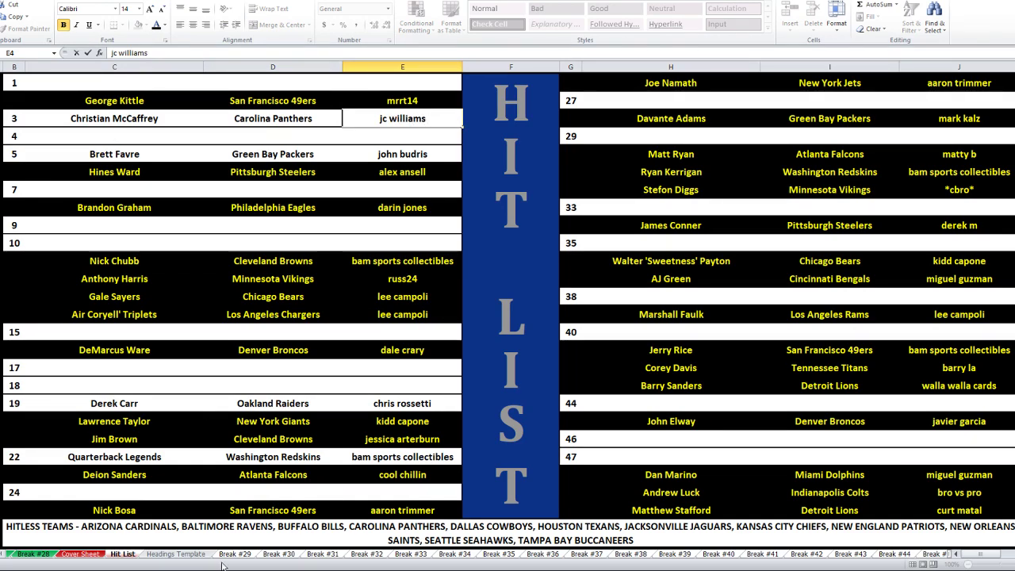
Look through the Break #32, Headings Template and Break #29 sheets, returning to Hit List.
left_click(366, 553)
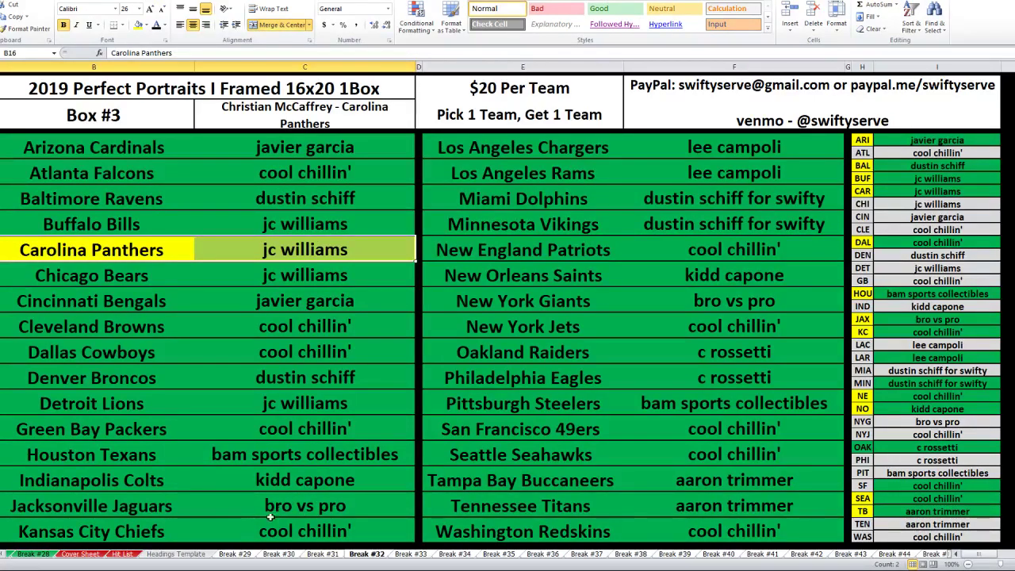
left_click(208, 555)
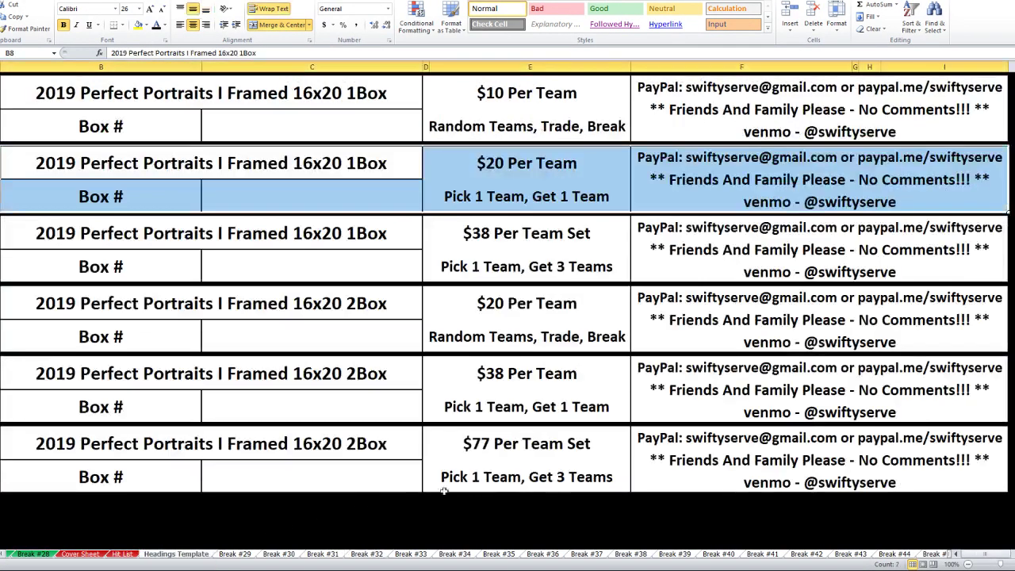
left_click(246, 554)
left_click(123, 554)
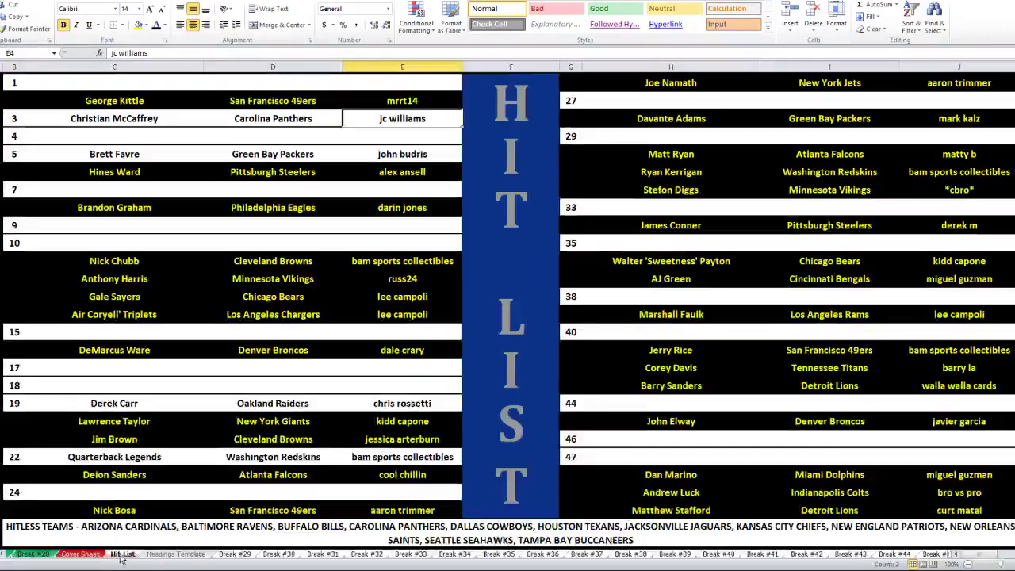
Delete CAROLINA PANTHERS from the hitless teams list and go back to Break #32.
left_click(198, 531)
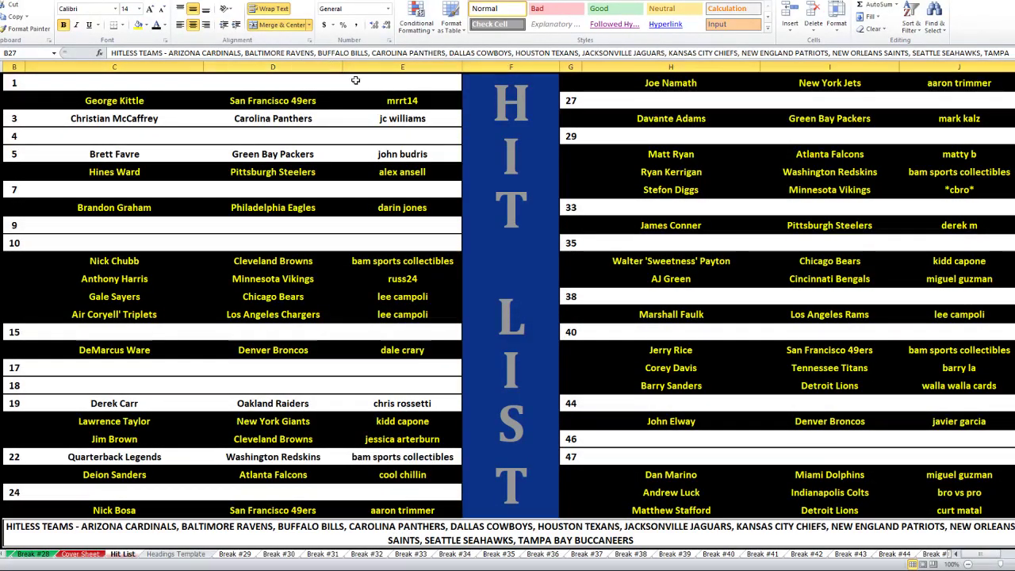
left_click_drag(372, 53, 448, 53)
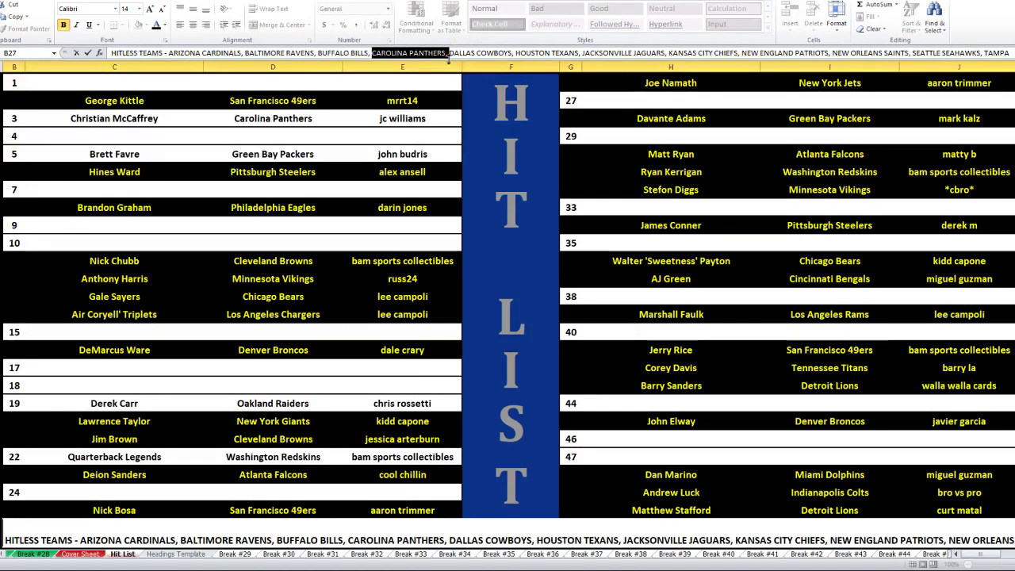
key("Delete")
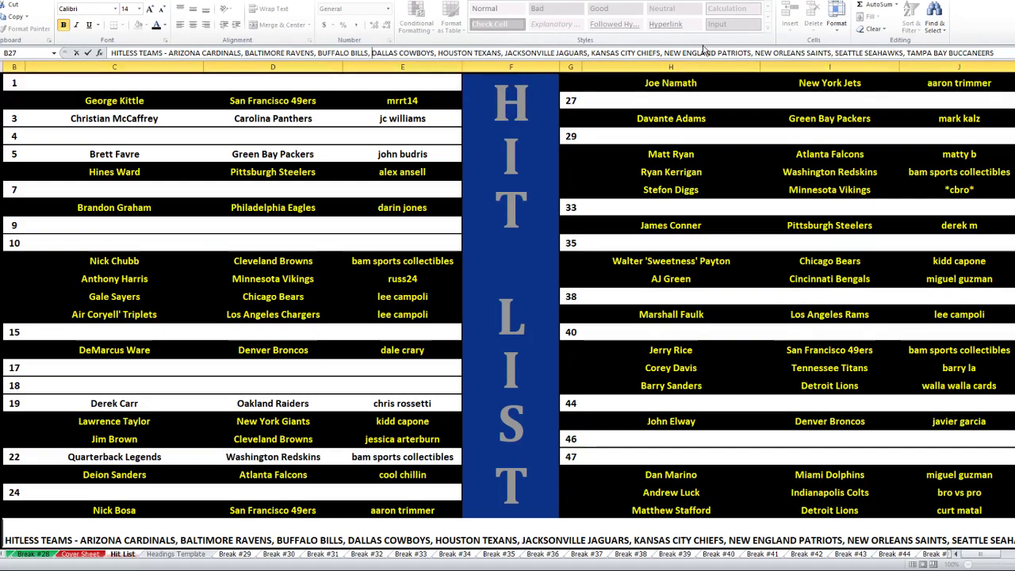
left_click(323, 446)
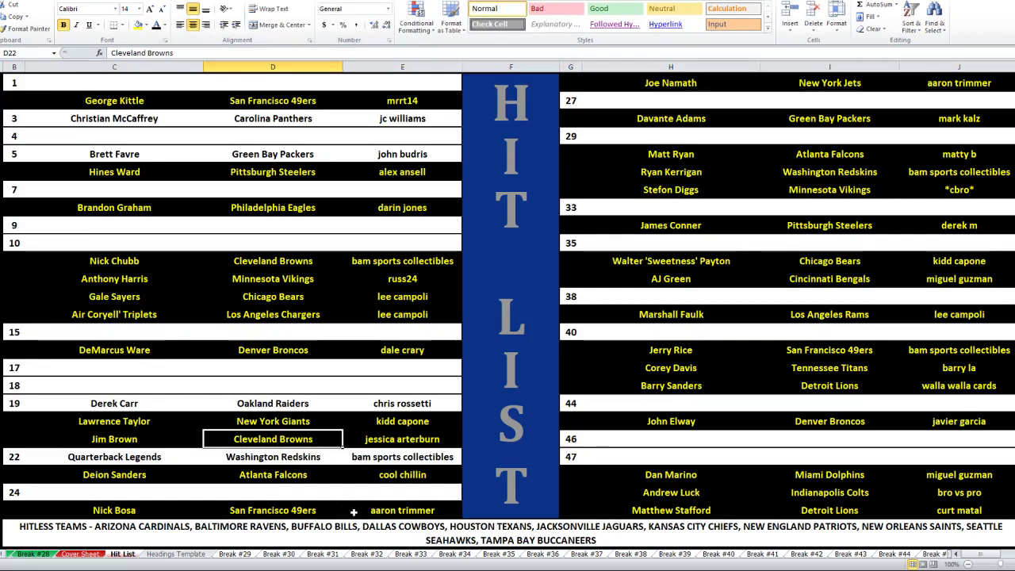
left_click(361, 555)
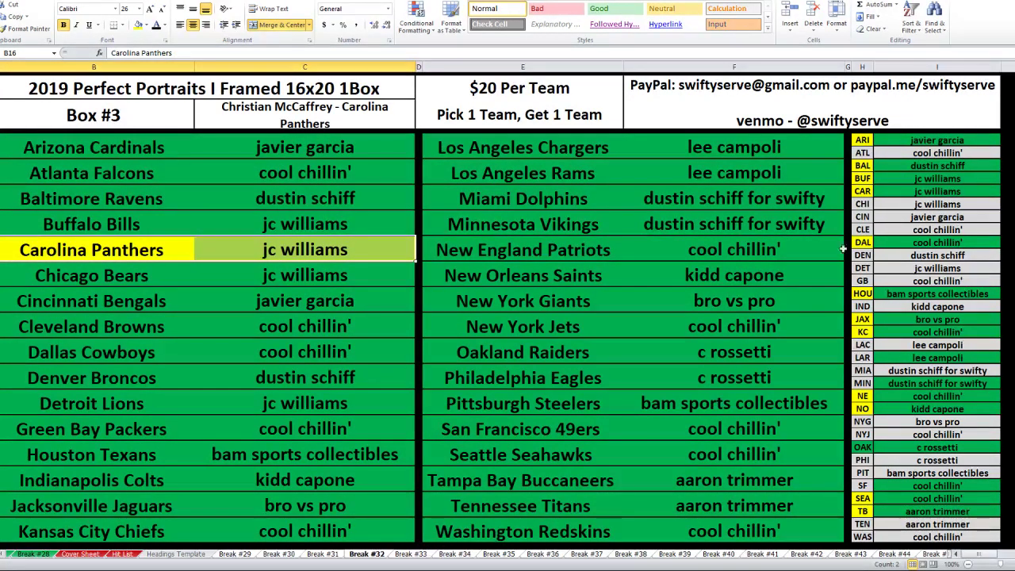
Give the CAR abbreviation cell a plain light fill.
left_click(863, 191)
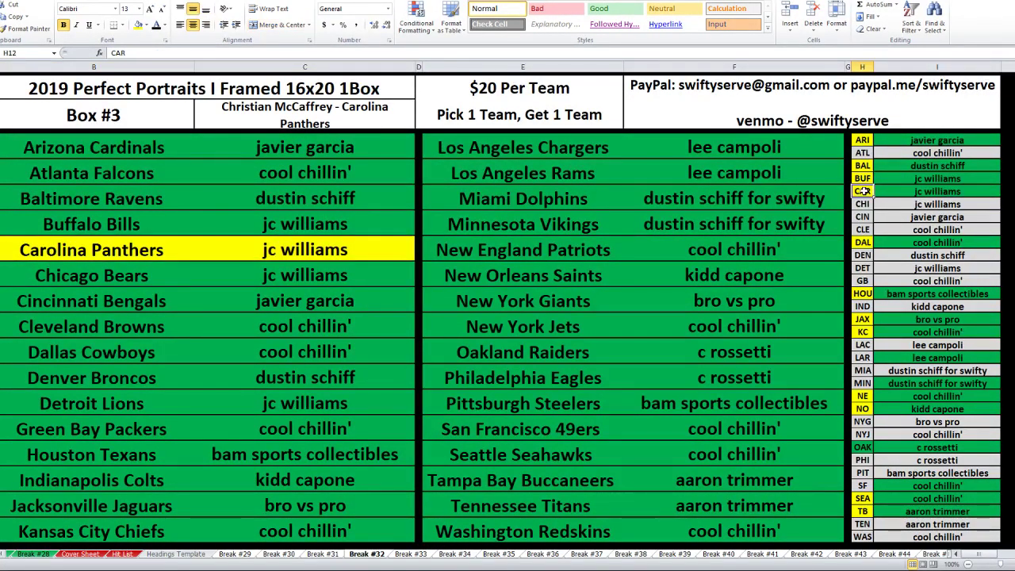
left_click(146, 25)
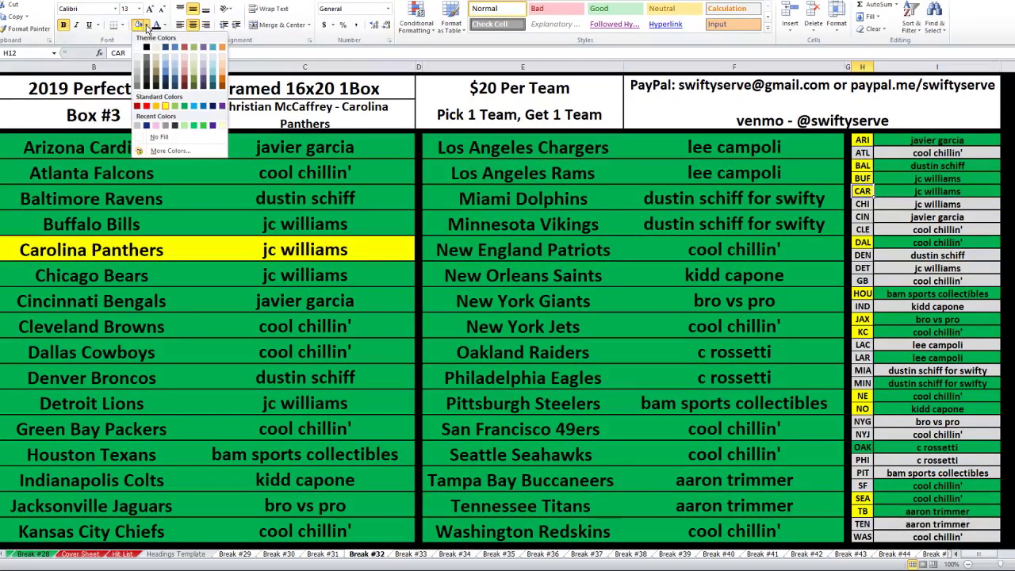
left_click(137, 69)
Copy the ARI-to-WAS team-code column into the Break #33 and Break #34 sheets.
left_click_drag(862, 140, 865, 536)
key("ctrl+c")
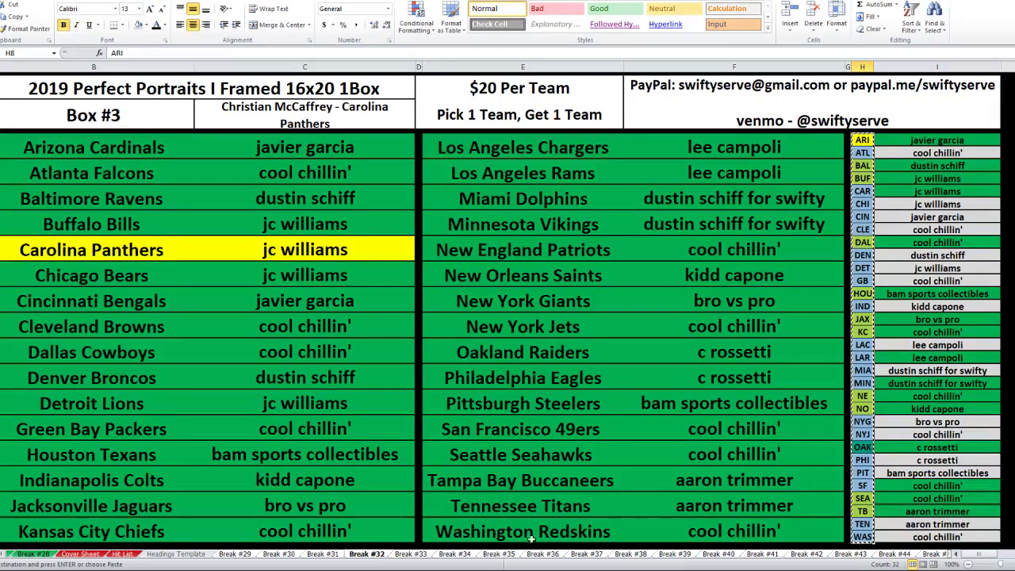
left_click(411, 554)
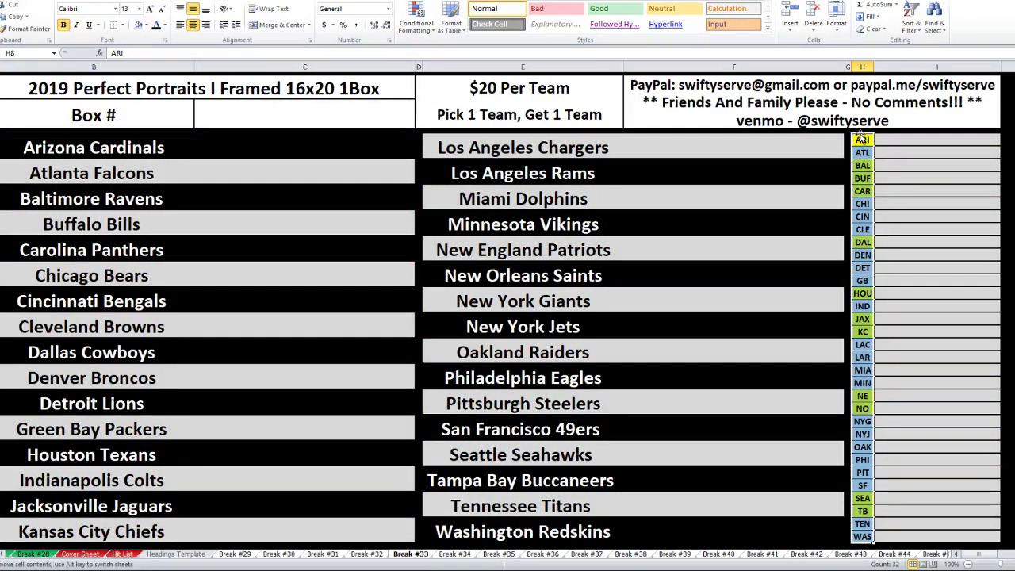
key("ctrl+v")
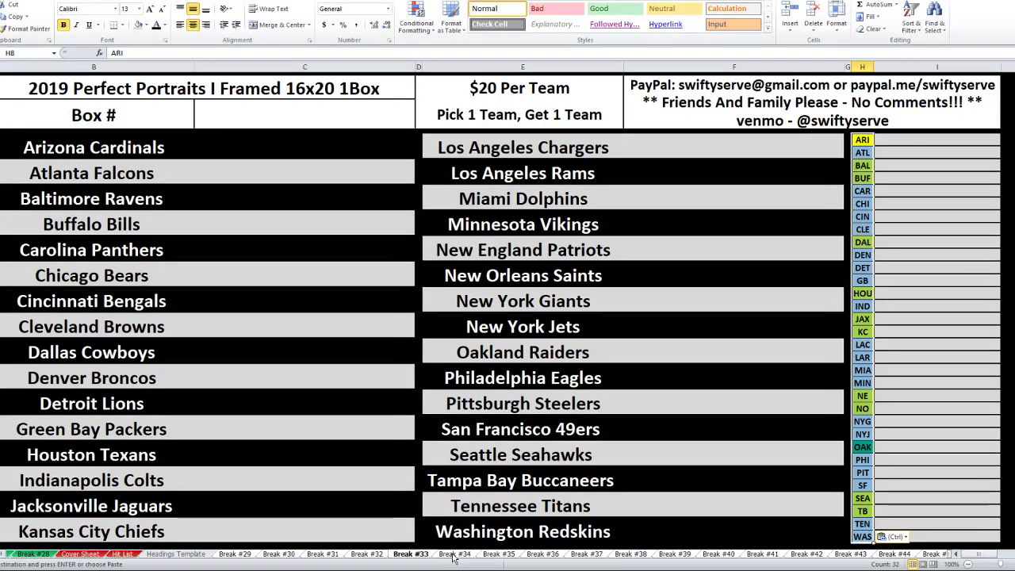
left_click(454, 553)
key("ctrl+v")
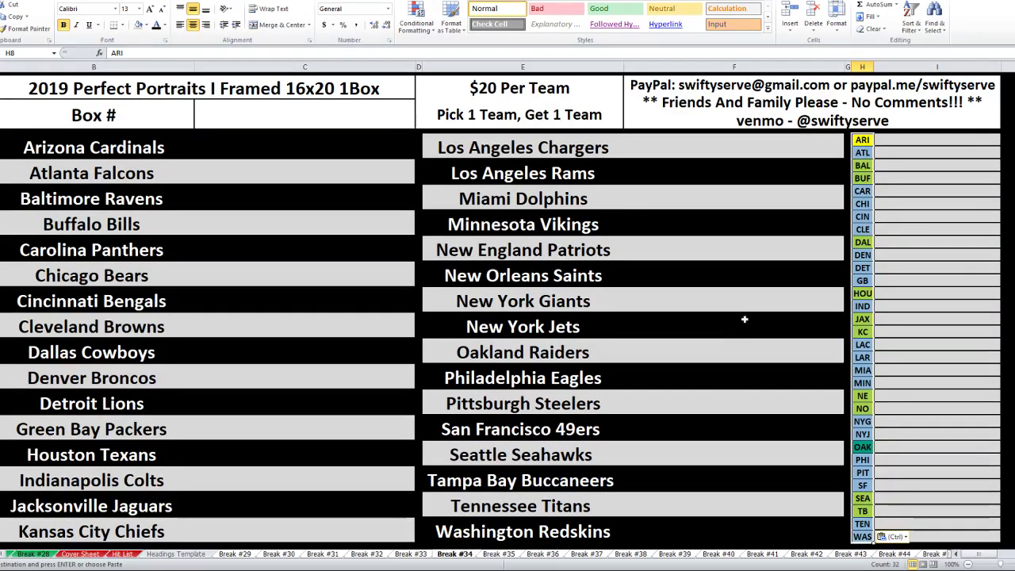
left_click(410, 553)
left_click(367, 553)
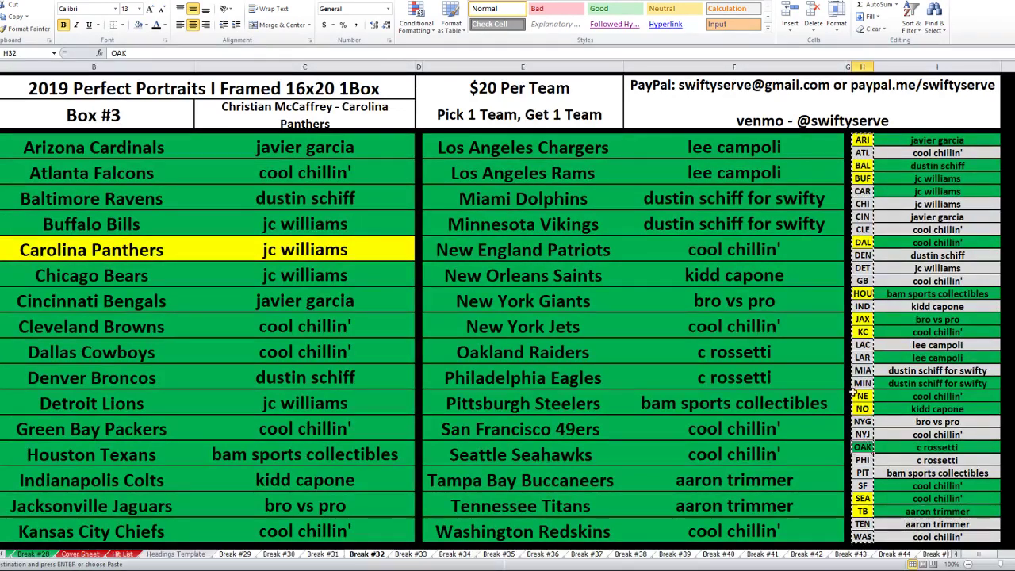
Clear OAK's green fill and recopy the ARI-to-WAS codes into Break #33 and Break #34.
left_click(142, 27)
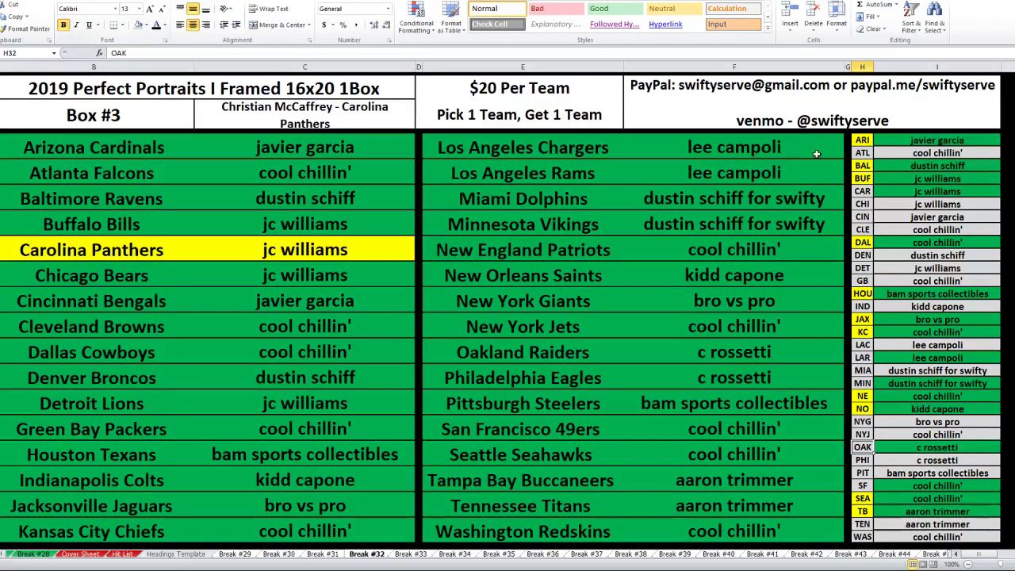
left_click_drag(867, 137, 862, 534)
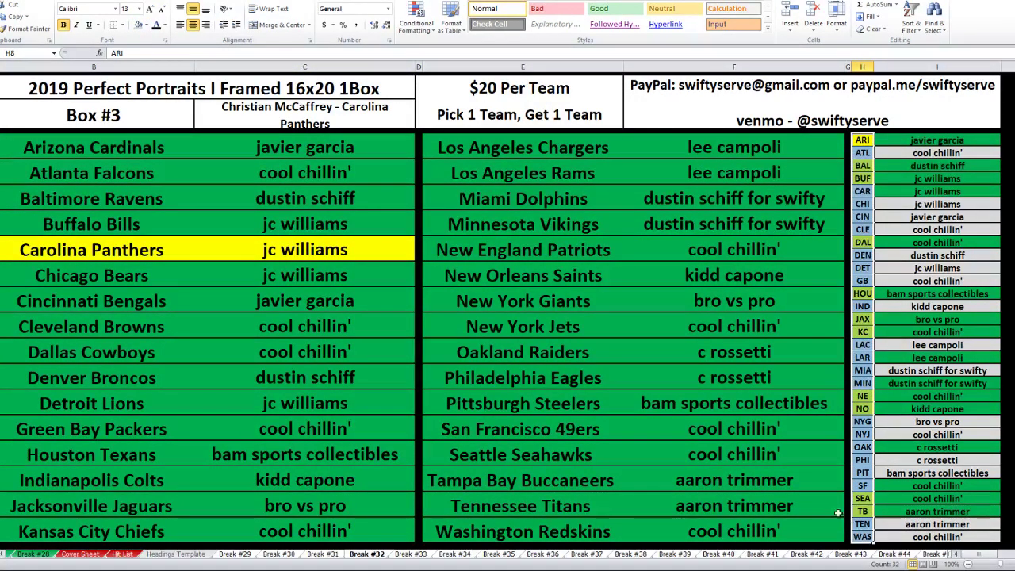
key("ctrl+c")
left_click(411, 553)
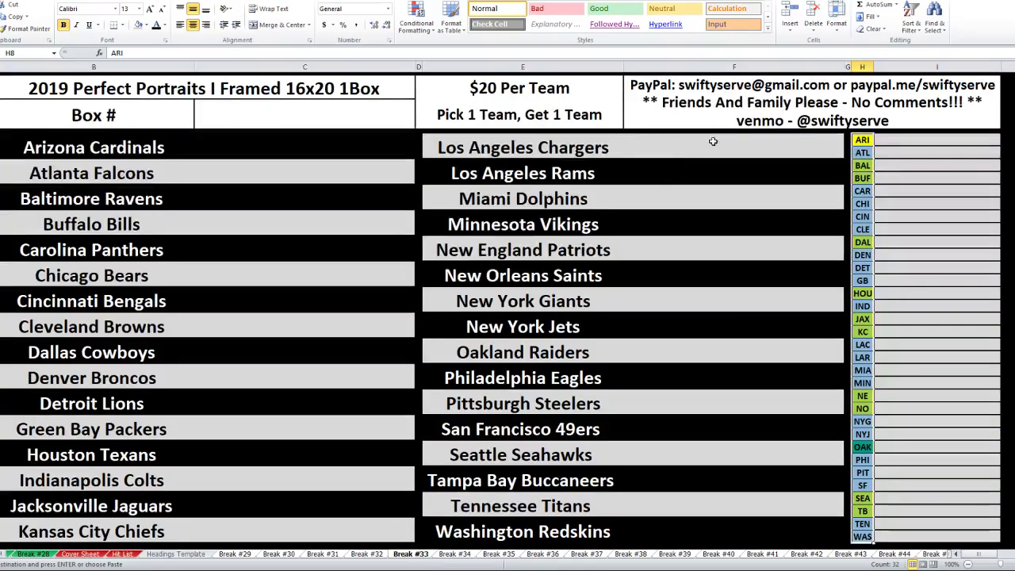
key("ctrl+v")
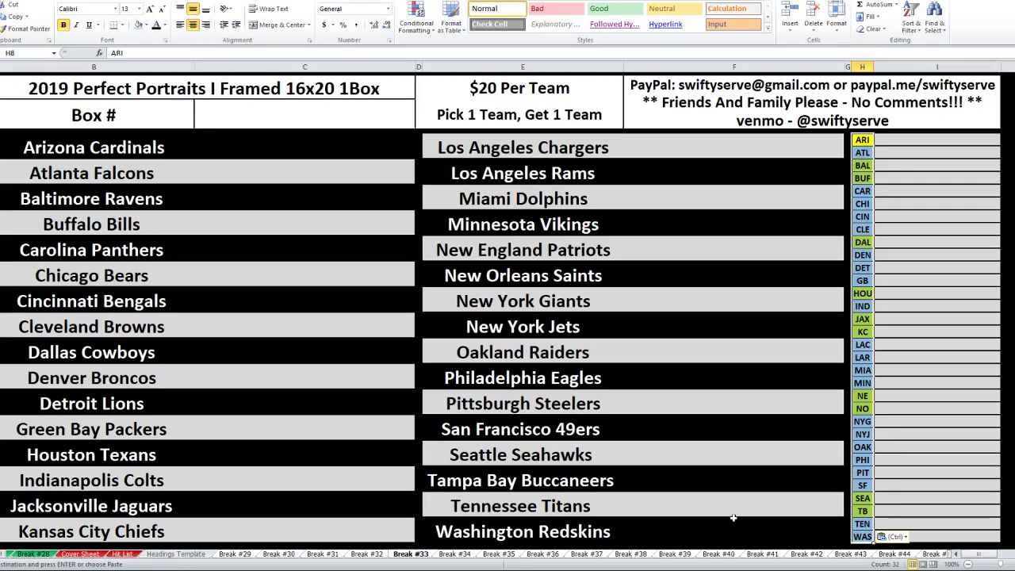
left_click(464, 555)
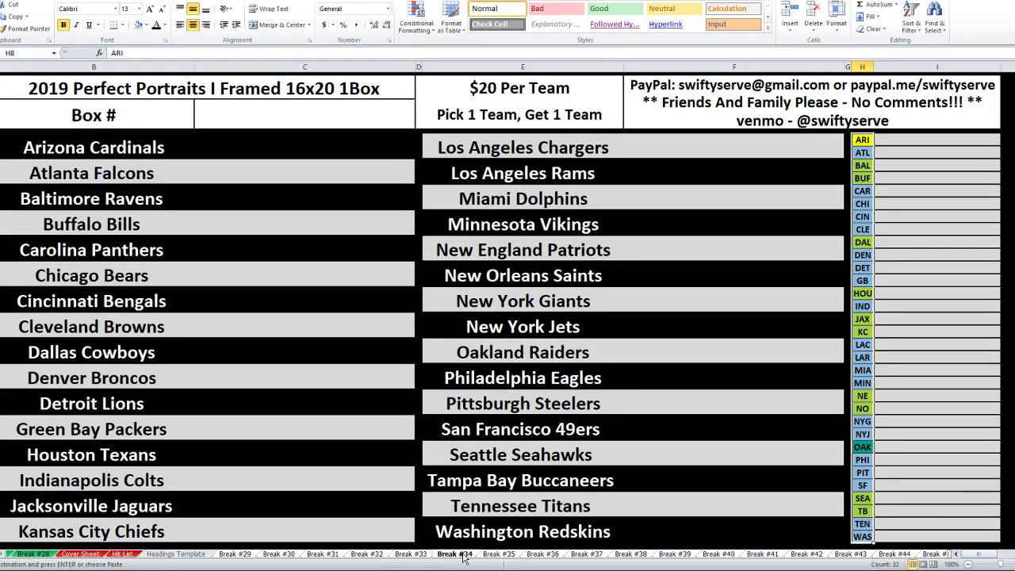
key("ctrl+v")
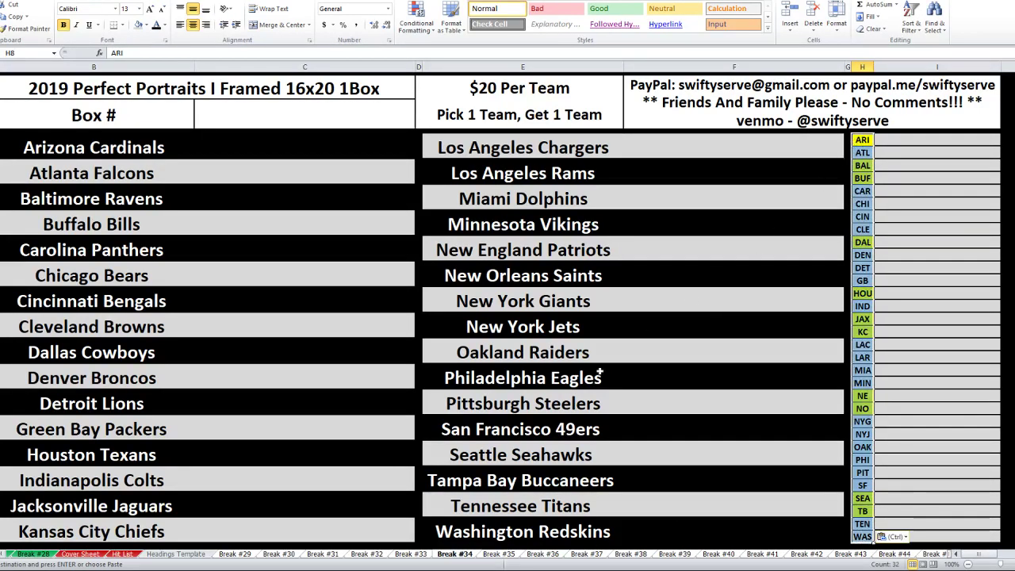
left_click(373, 556)
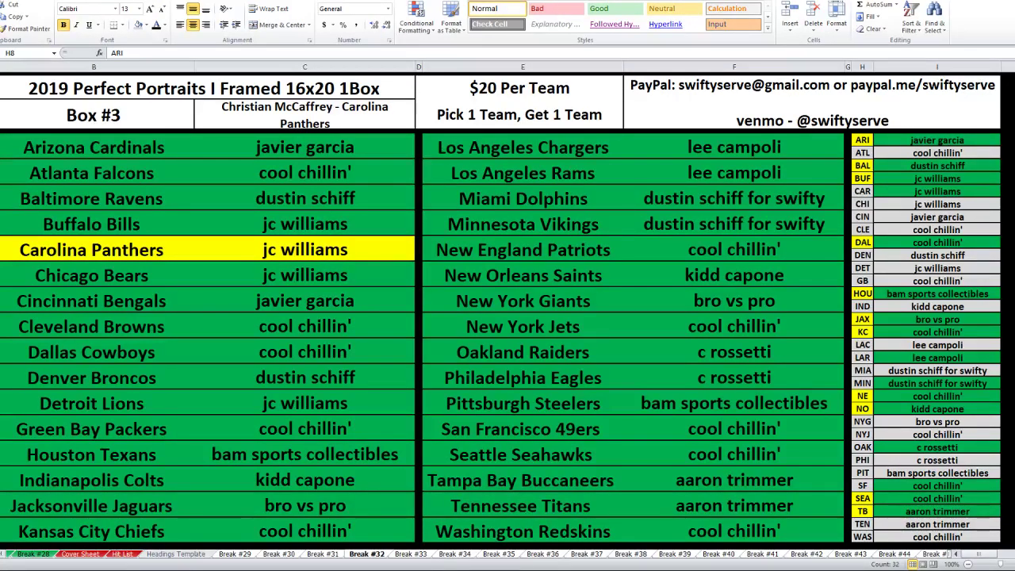
On the Break #33 sheet, enter buyers for ARI, ATL and BAL in column I.
left_click(422, 555)
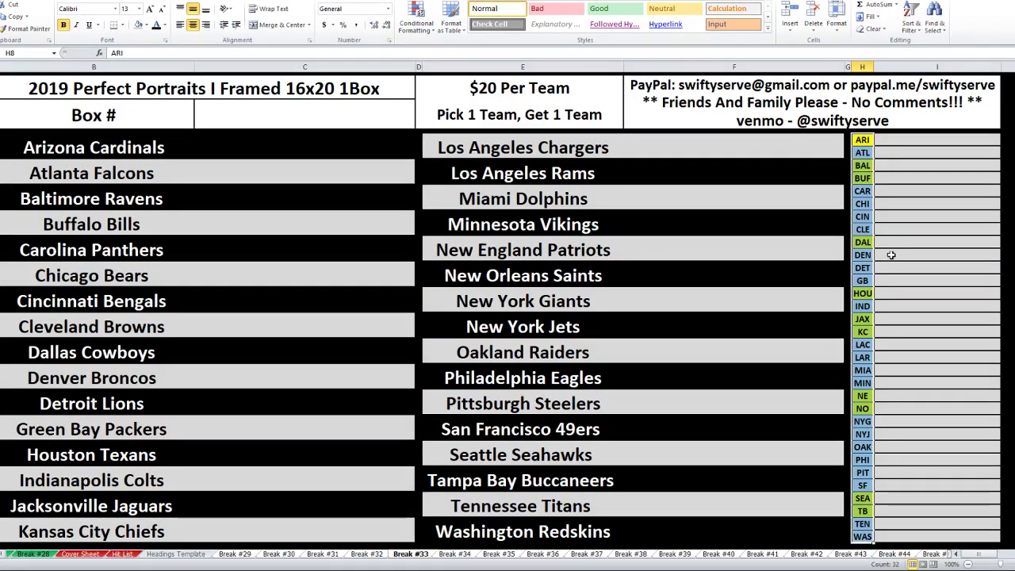
left_click(952, 141)
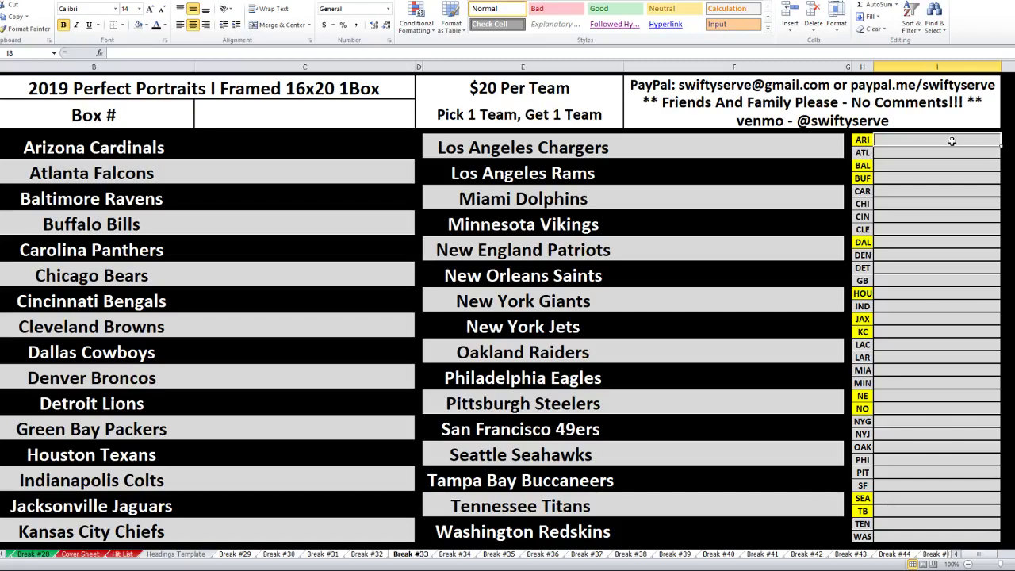
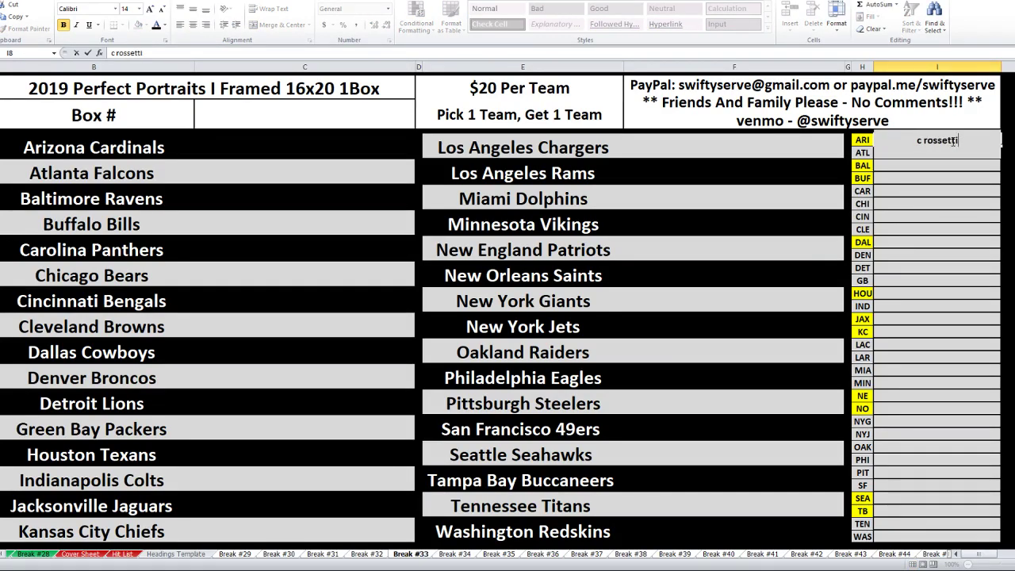
key("Return")
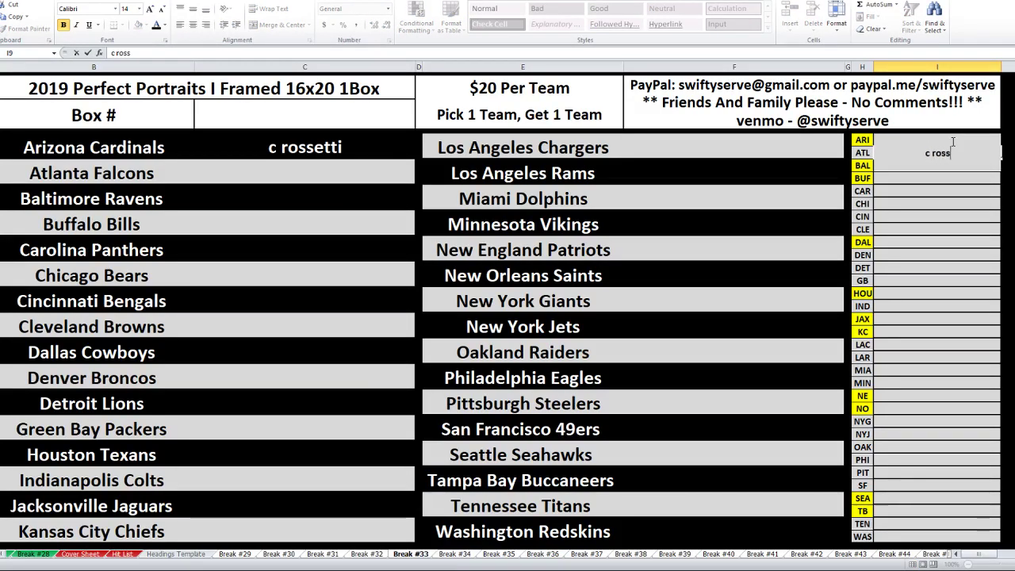
key("Return")
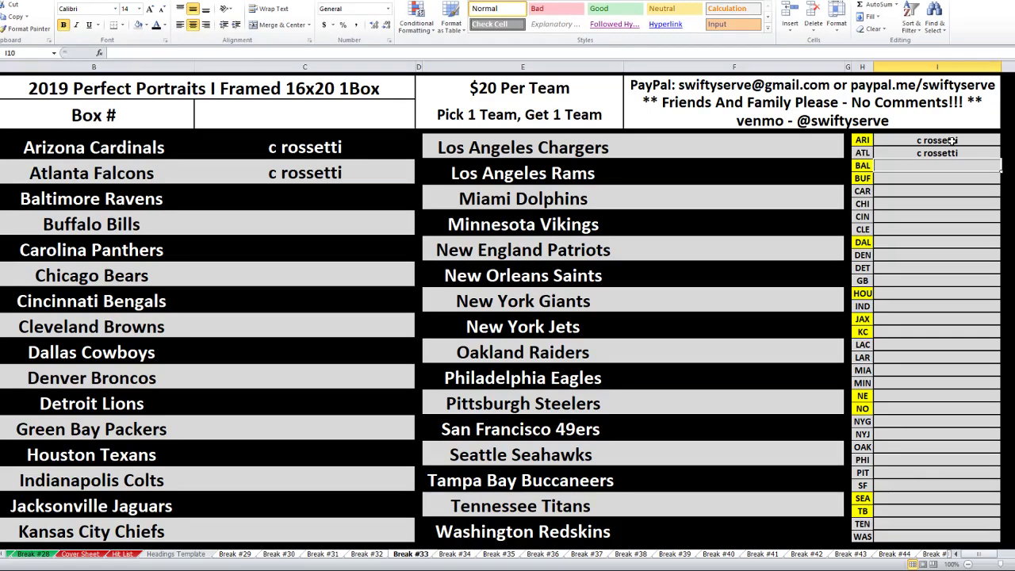
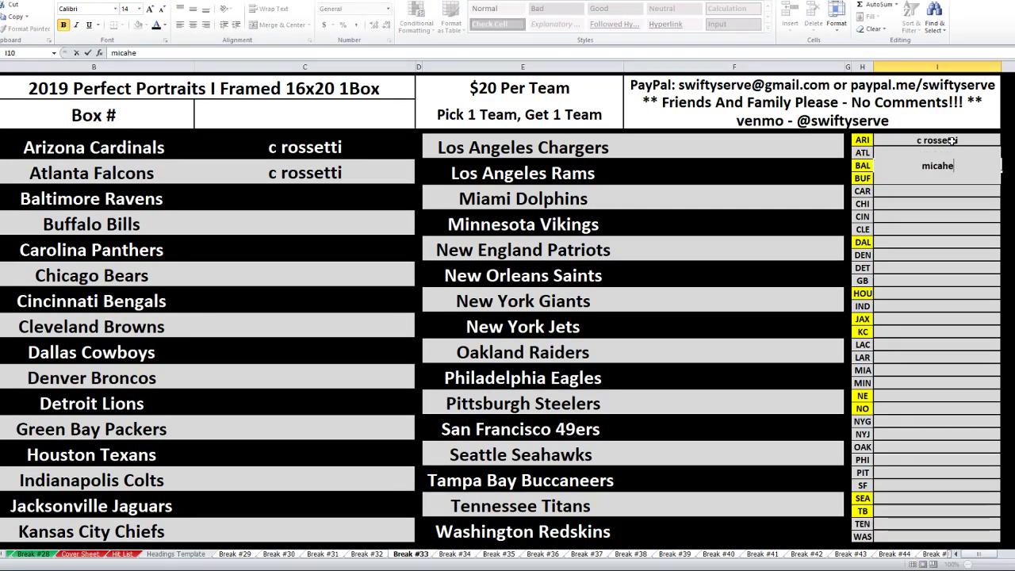
key("BackSpace")
key("BackSpace")
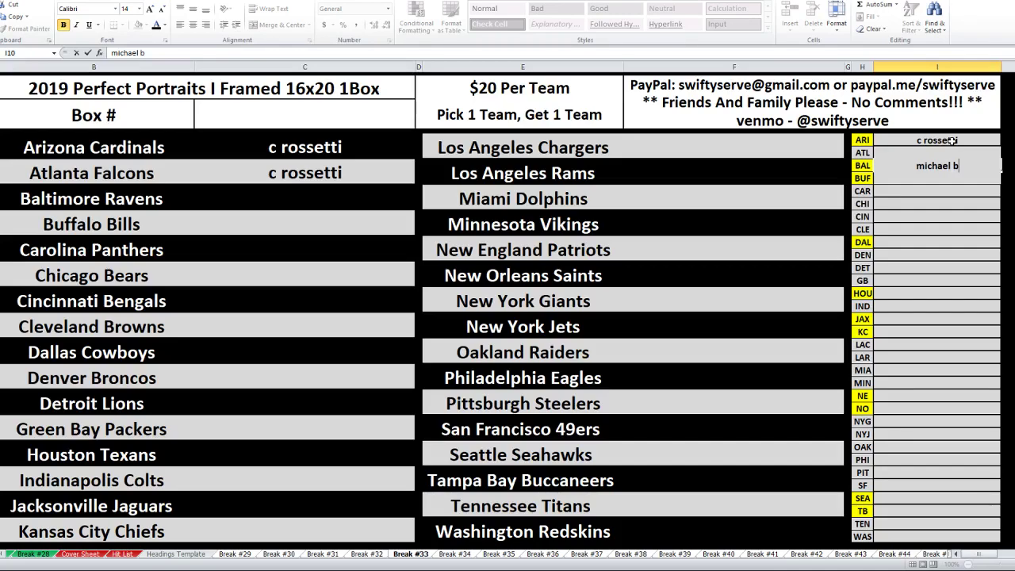
key("Return")
Enter the LAR buyer via AutoComplete and add a sports-collectibles shop as BUF's buyer.
key("Down")
key("Down")
key("Down")
key("Down")
key("Down")
key("Down")
key("Down")
key("Down")
key("Down")
key("Down")
key("Down")
key("Down")
key("Down")
key("Down")
type("mic")
key("Return")
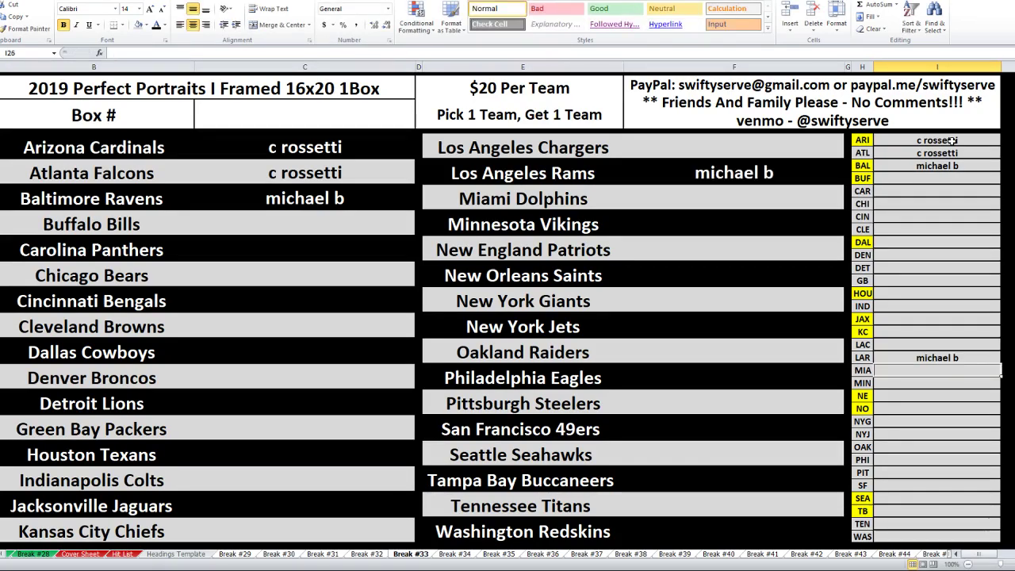
key("Up")
key("Up")
key("Up")
key("Up")
key("Up")
key("Up")
key("Up")
key("Up")
key("Up")
key("Up")
key("Up")
key("Up")
key("Up")
key("Up")
key("Up")
type("bam")
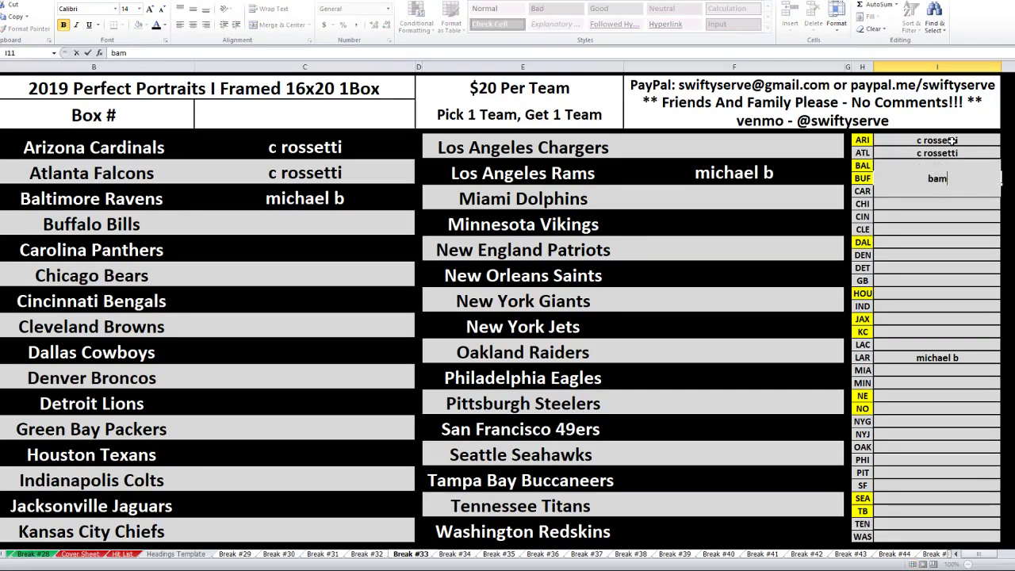
type(" sports collectibles")
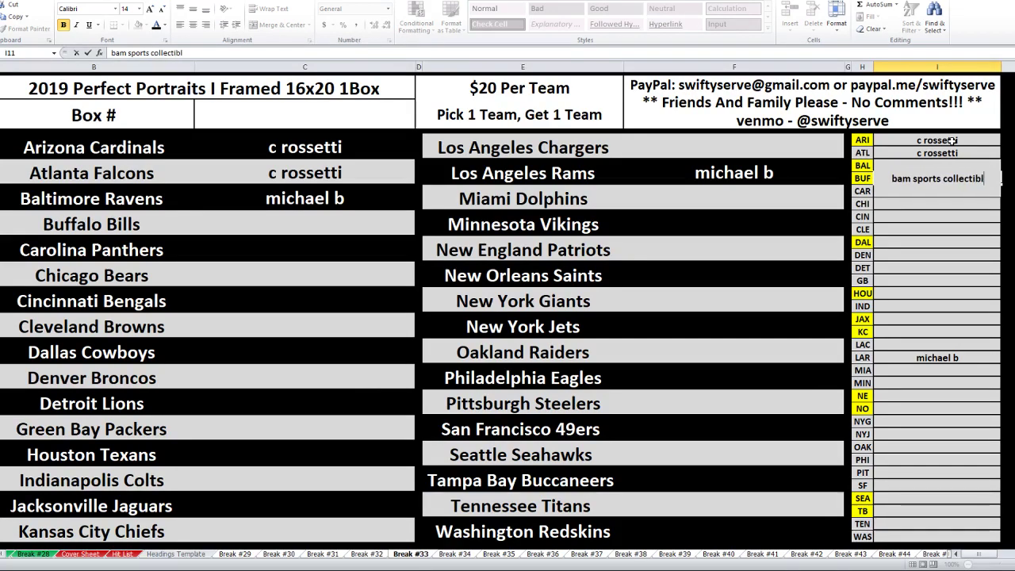
key("Return")
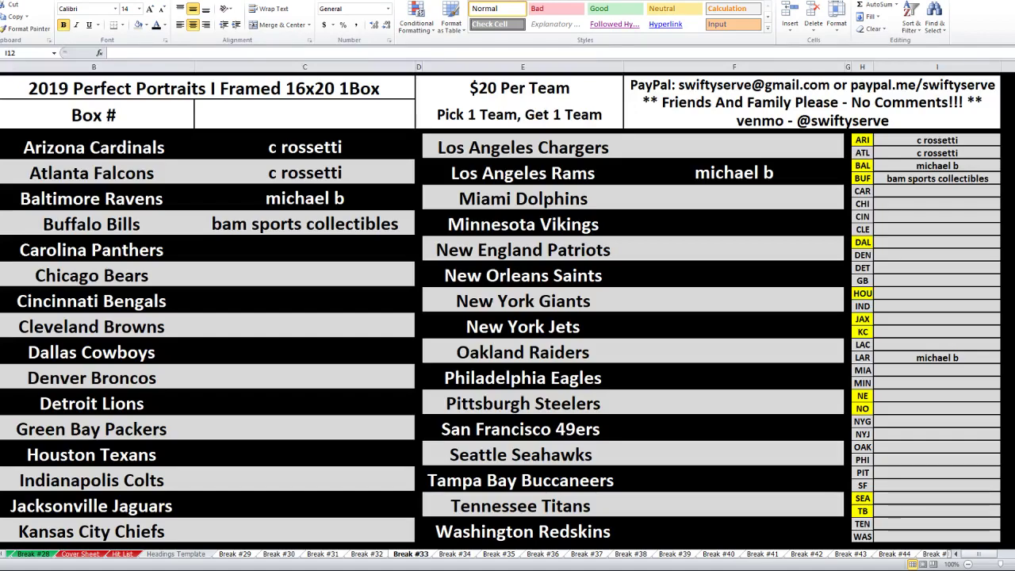
Enter buyers for CAR, NYG and PIT, reusing earlier names through AutoComplete.
left_click(950, 189)
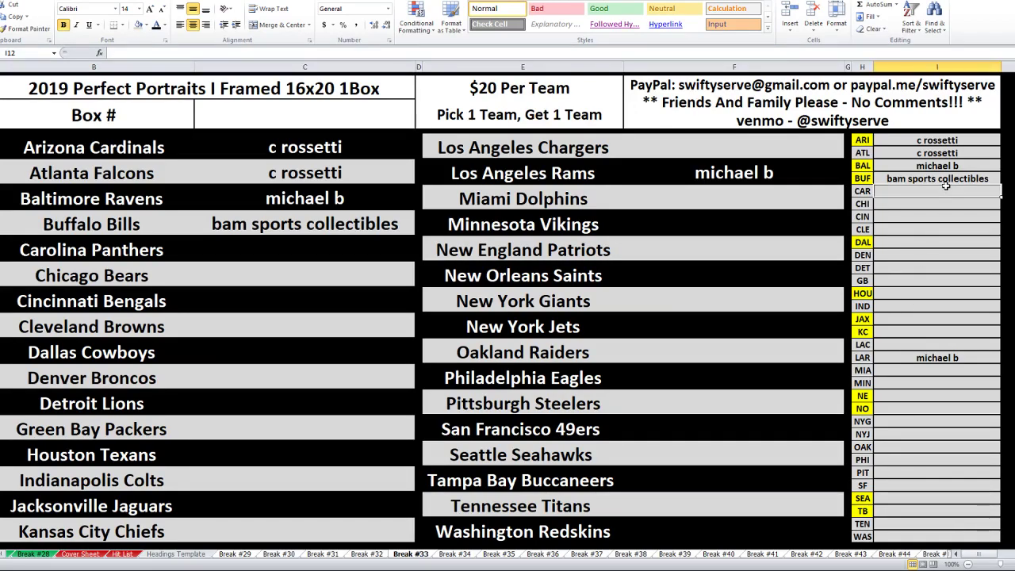
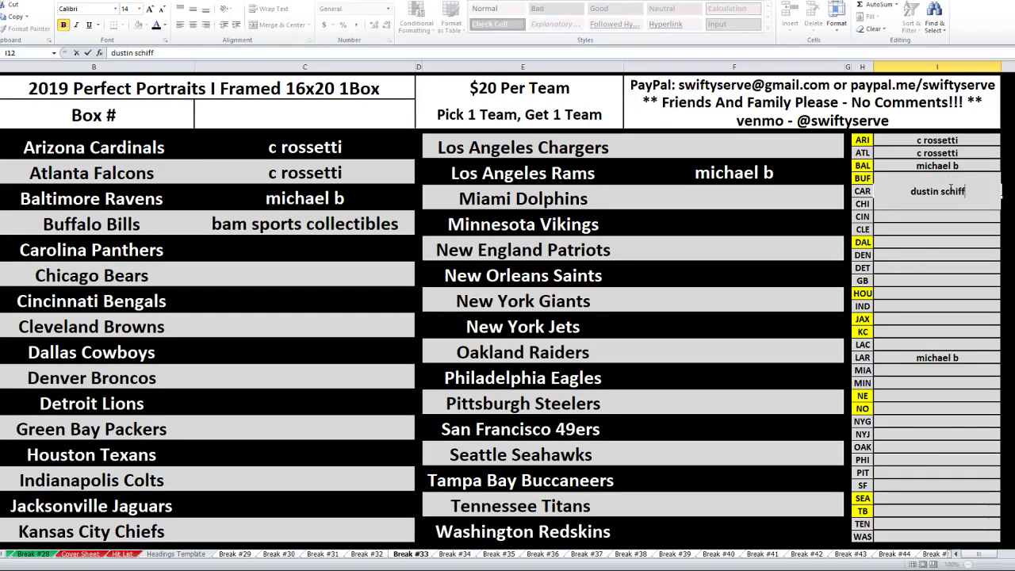
key("Return")
key("Return")
key("Down")
key("Down")
key("Down")
key("Down")
key("Down")
key("Down")
key("Down")
key("Down")
key("Down")
key("Down")
key("Down")
key("Down")
key("Down")
key("Down")
key("Down")
key("Down")
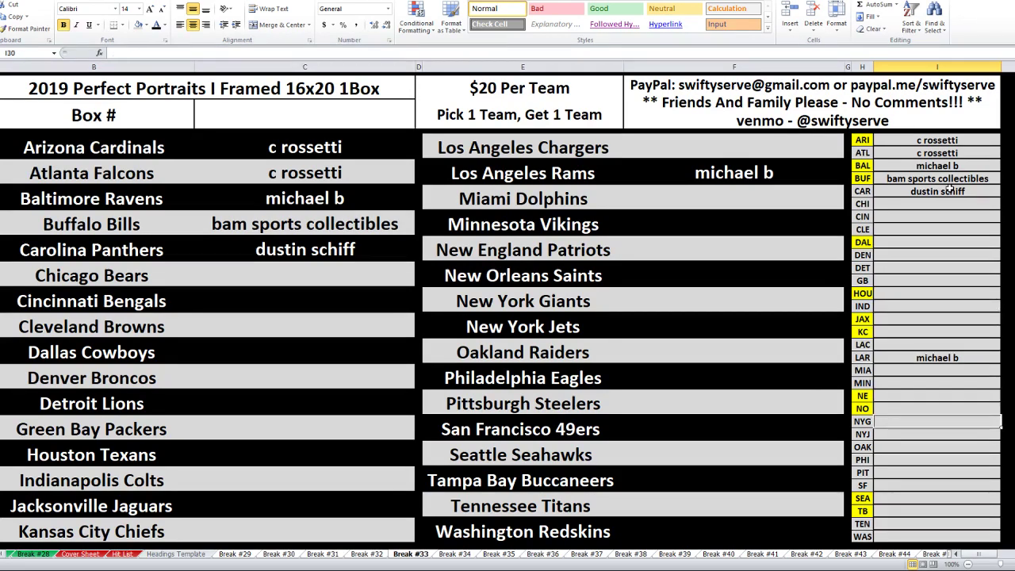
type("dus")
key("Return")
key("Down")
key("Down")
type("c")
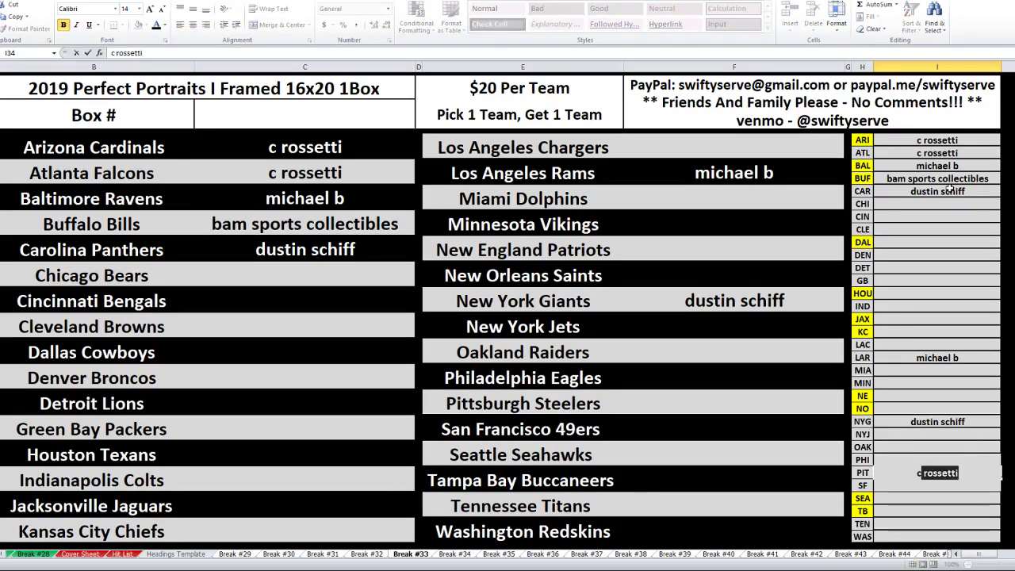
key("Return")
key("Up")
key("Up")
key("Up")
key("Up")
key("Up")
key("Up")
key("Up")
Replace ATL's buyer with the user 'russ24' and give JAX the same buyer.
key("Up")
key("Up")
key("Up")
key("Up")
key("Up")
key("Up")
key("Up")
key("Up")
key("Up")
key("Up")
key("Up")
key("Up")
key("Up")
key("Up")
key("Up")
key("Up")
key("Up")
key("Up")
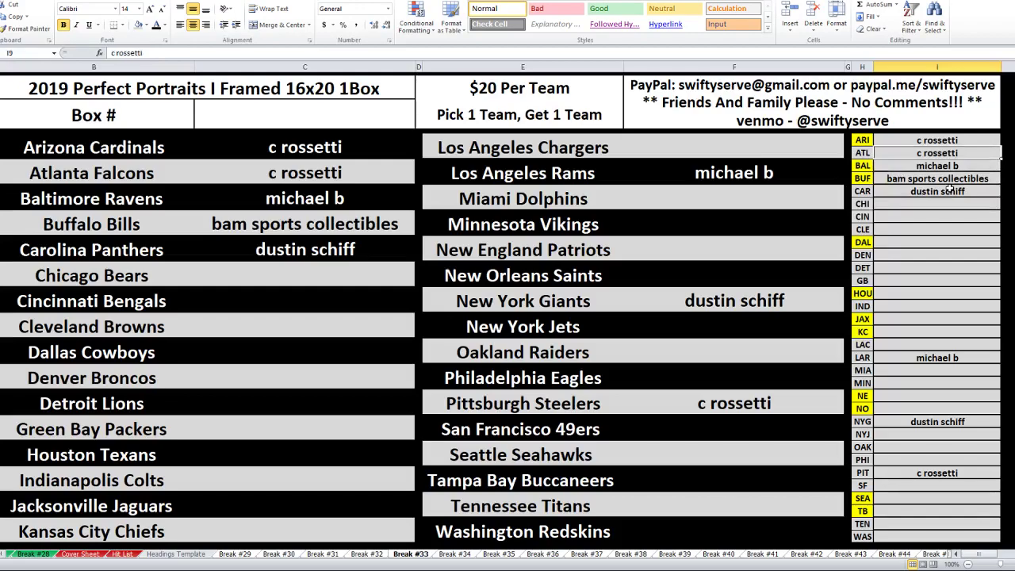
key("Delete")
key("Down")
key("Up")
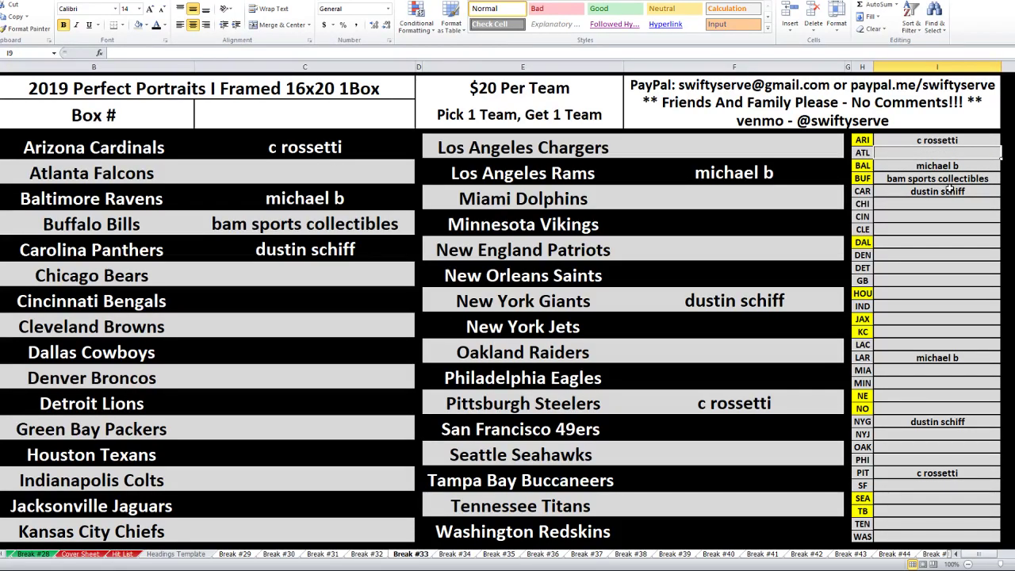
key("Return")
key("Down")
key("Down")
key("Down")
key("Down")
key("Down")
key("Down")
key("Down")
key("Down")
key("Down")
key("Down")
key("Down")
key("Down")
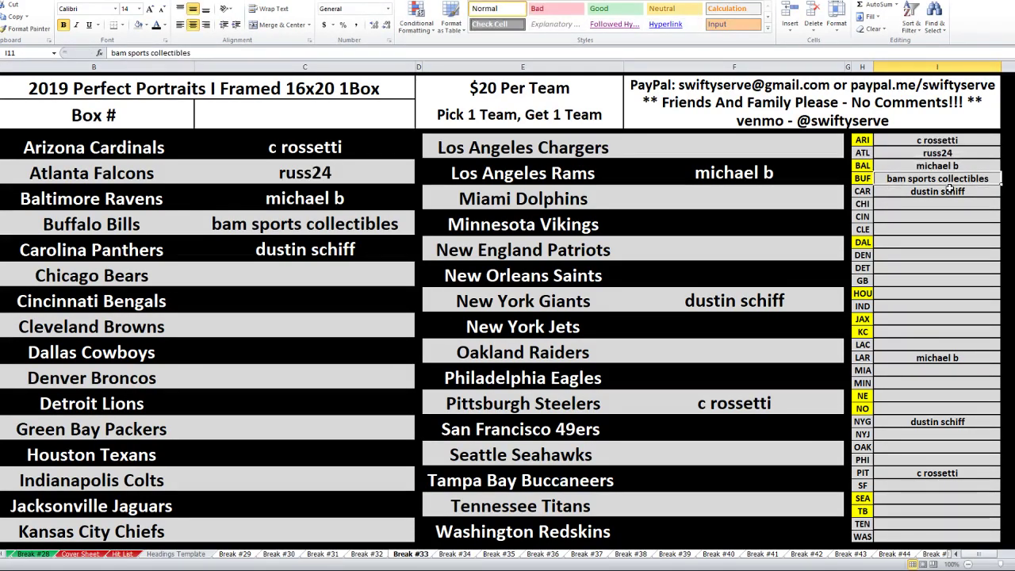
key("Return")
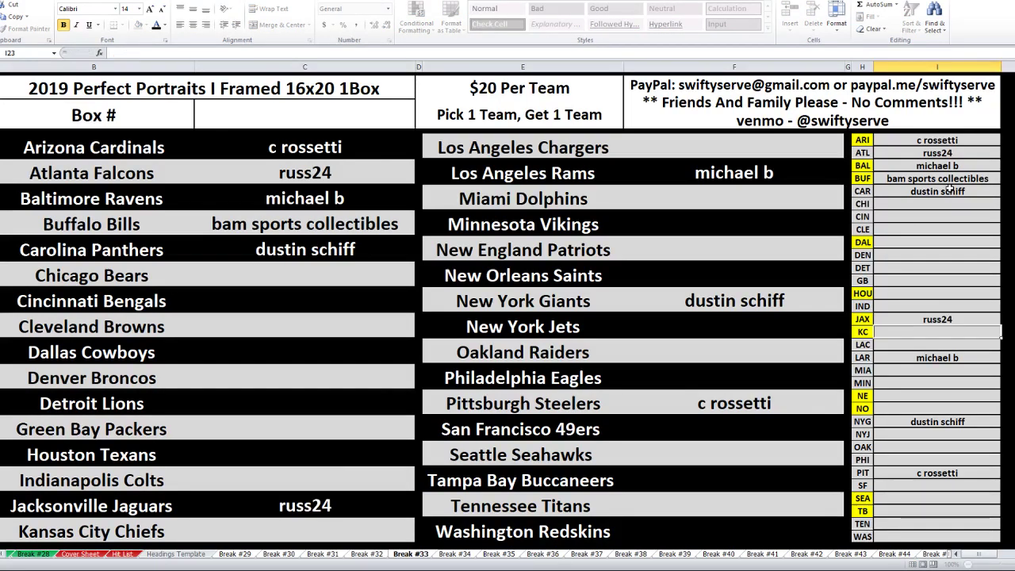
key("Up")
key("Up")
key("Up")
key("Up")
key("Up")
Enter 'bro vs pro' as the CHI buyer and 'cool chillin'' for CIN.
left_click(951, 190)
key("Delete")
key("Down")
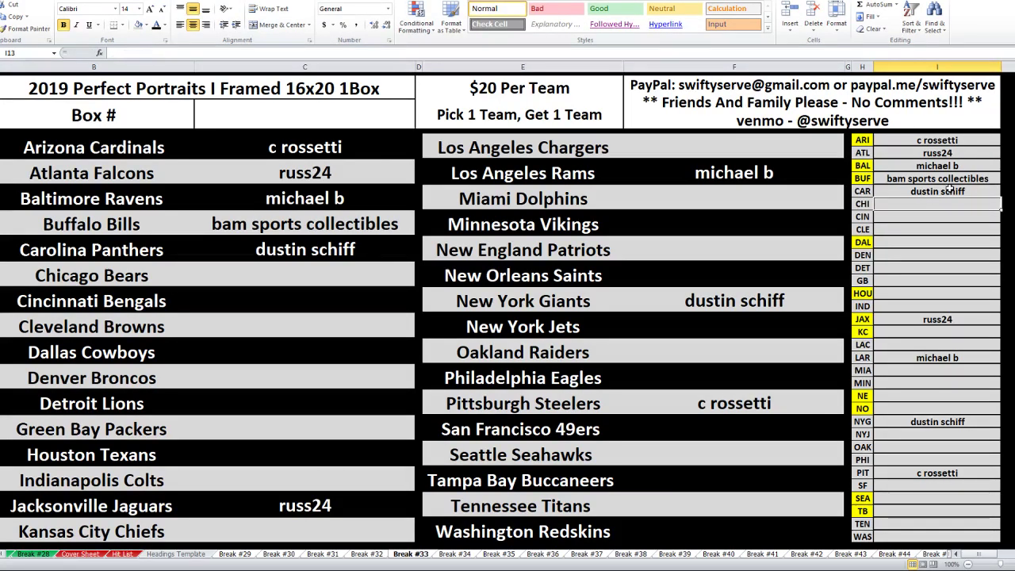
type("bro vs pro")
key("Return")
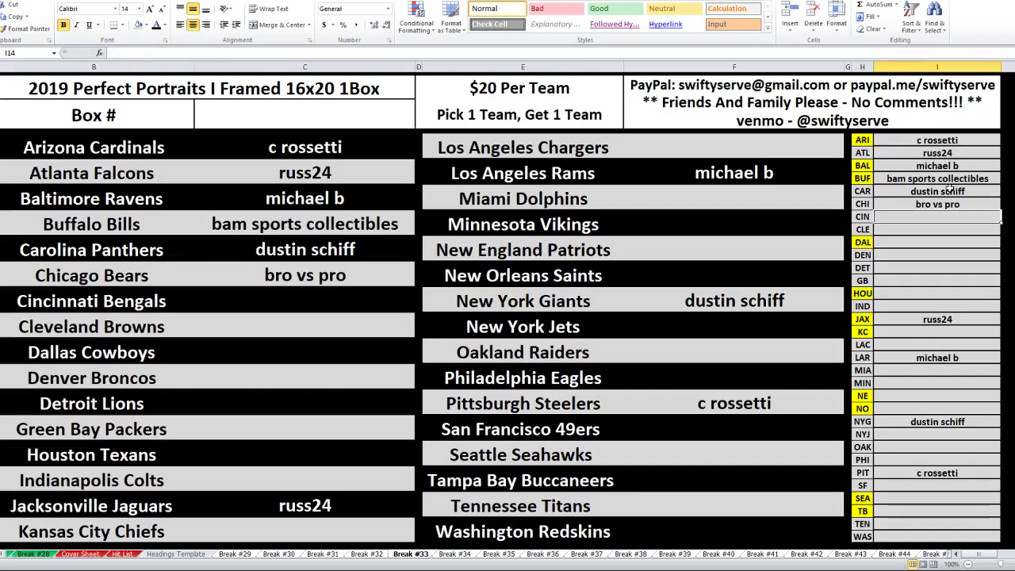
type("cool chillin'")
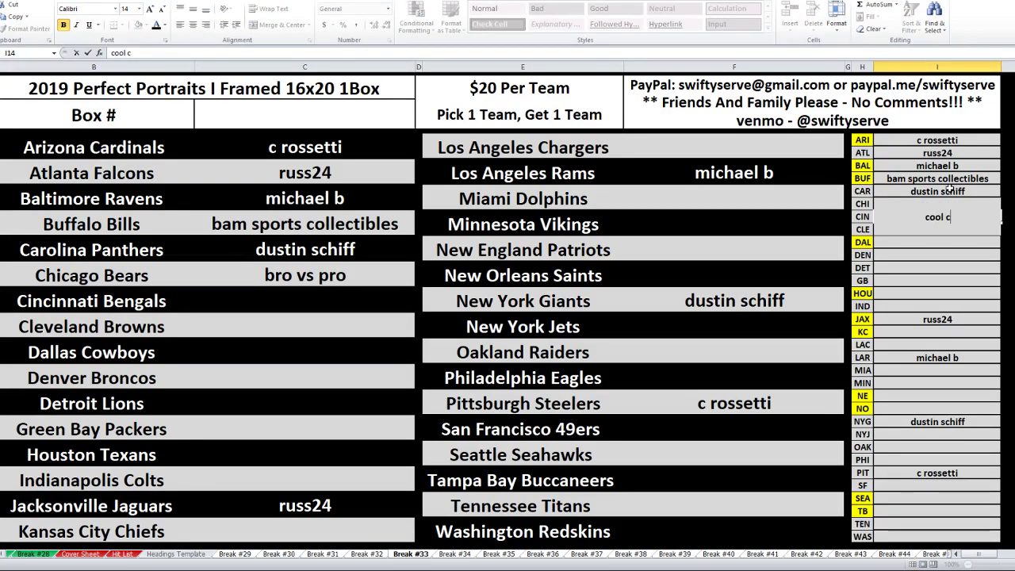
key("Return")
Assign the 'cool chillin'' buyer to Houston, New England and Tampa Bay too.
key("Down")
key("Down")
key("Down")
key("Down")
key("Down")
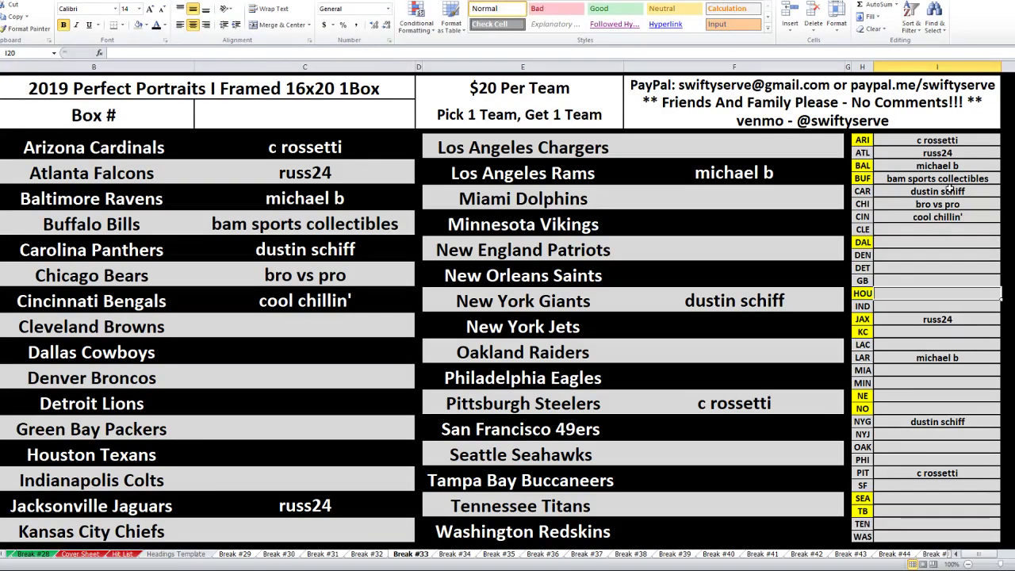
type("cool chillin'")
key("Return")
key("Down")
key("Down")
key("Down")
key("Down")
key("Down")
key("Down")
key("Down")
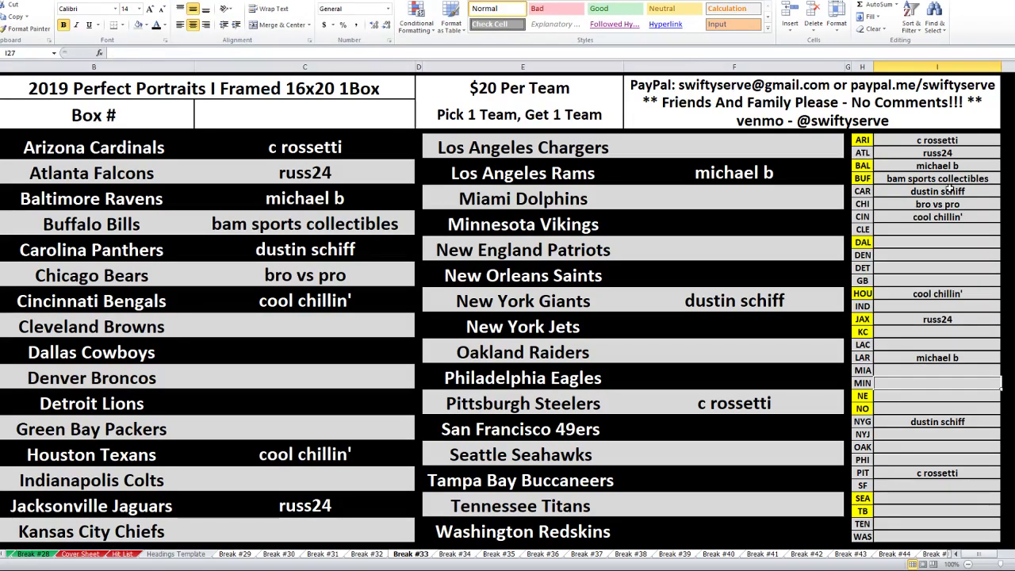
type("coo")
key("Return")
key("Down")
key("Down")
key("Down")
key("Down")
key("Down")
key("Down")
key("Down")
key("Down")
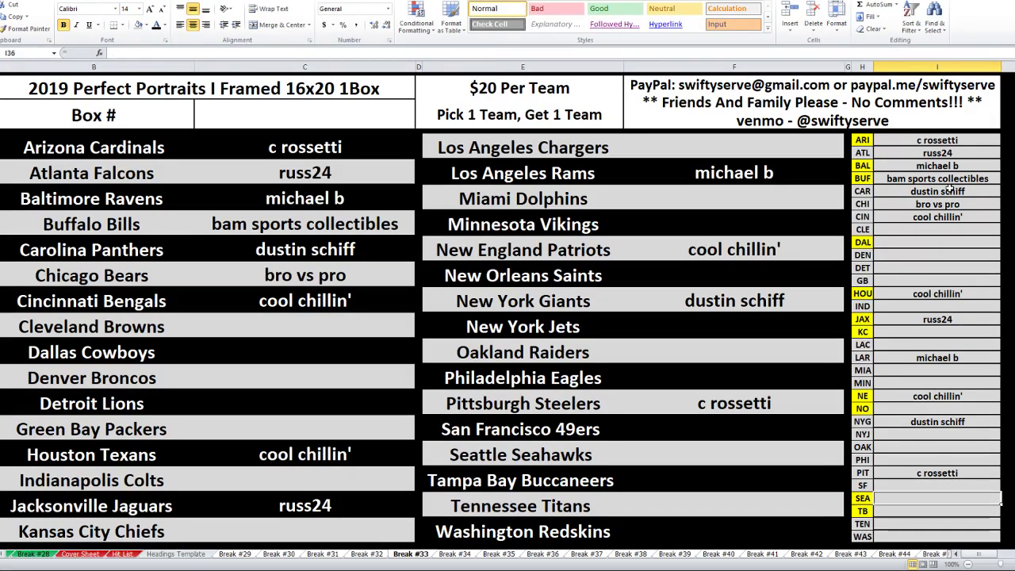
type("cool chillin'")
key("Return")
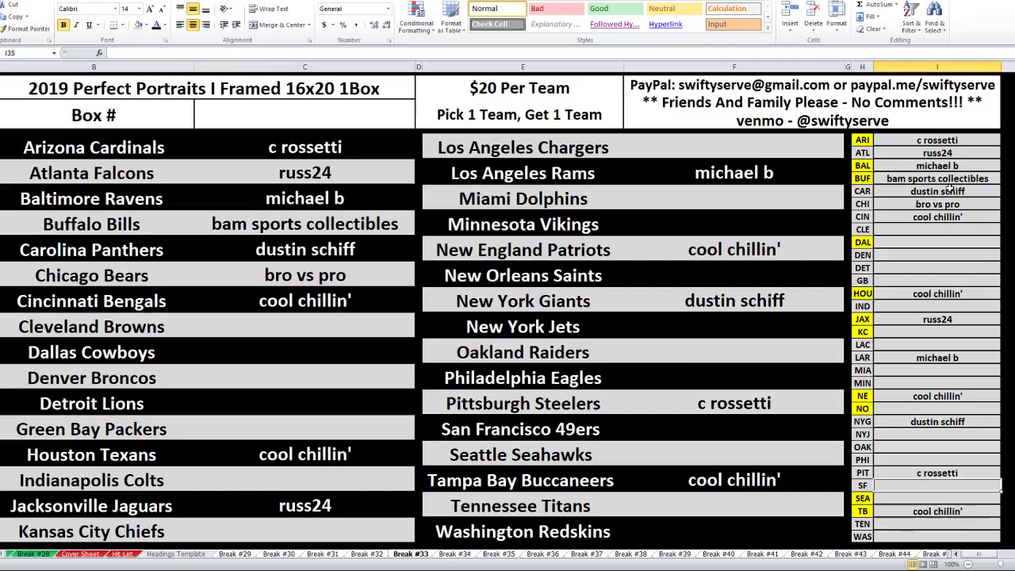
Enter buyers for Cleveland, Dallas and Denver, correcting a misspelled Cleveland name.
key("Up")
key("Up")
key("Up")
key("Up")
key("Up")
key("Up")
key("Up")
key("Up")
key("Up")
key("Up")
key("Up")
key("Up")
key("Up")
key("Up")
key("Up")
key("Up")
key("Up")
key("Up")
key("Up")
key("Up")
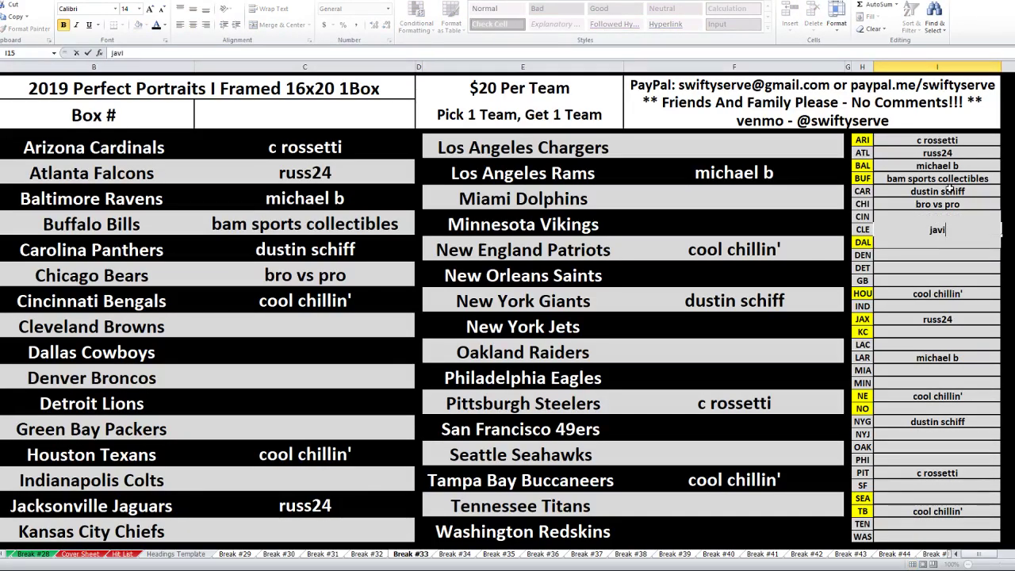
key("Return")
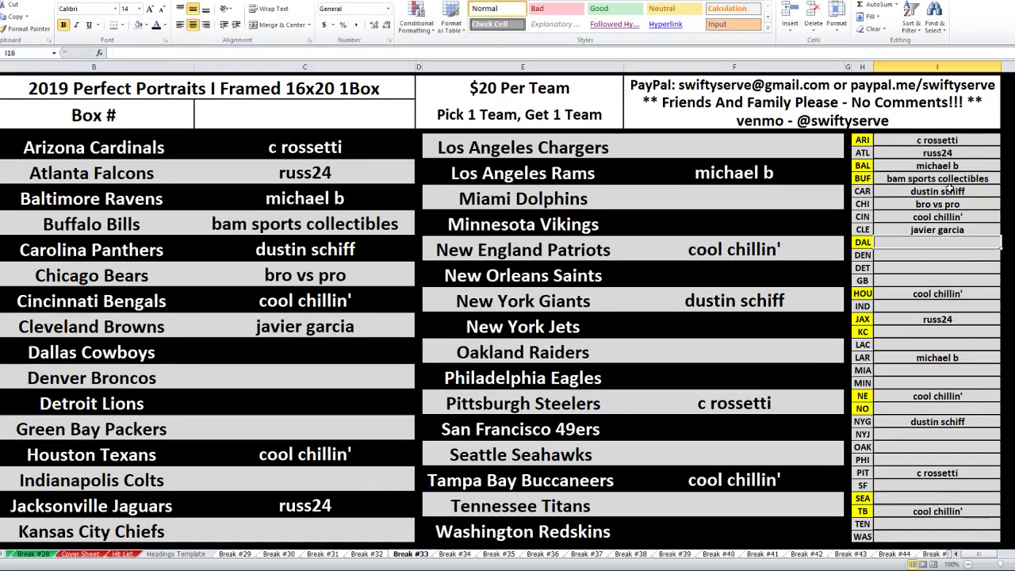
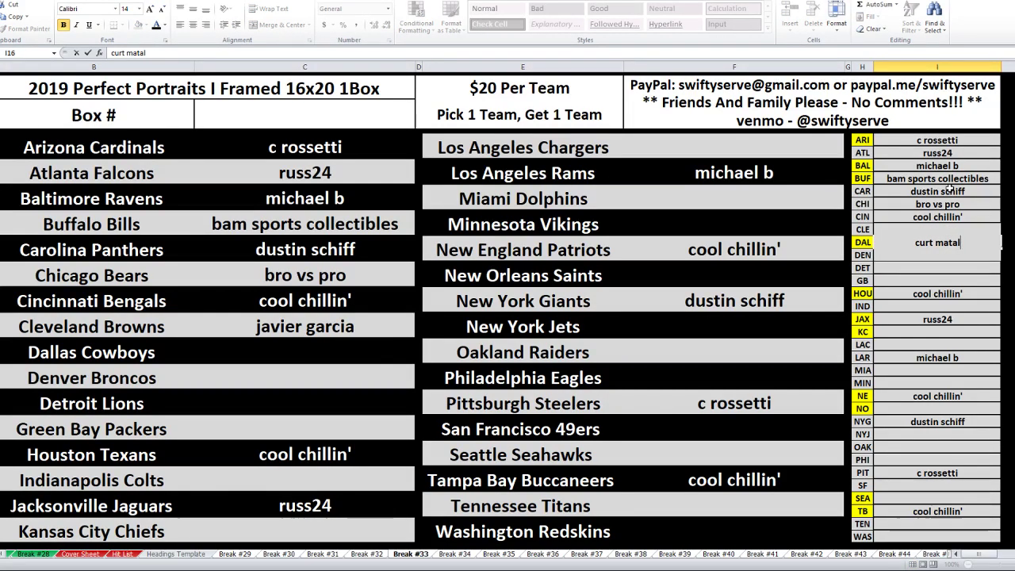
key("Return")
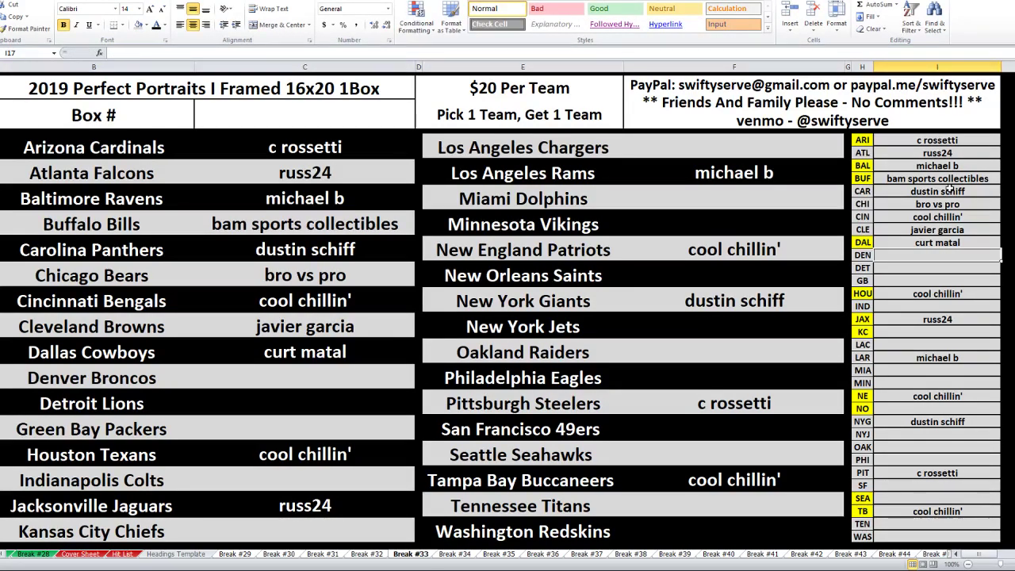
key("Return")
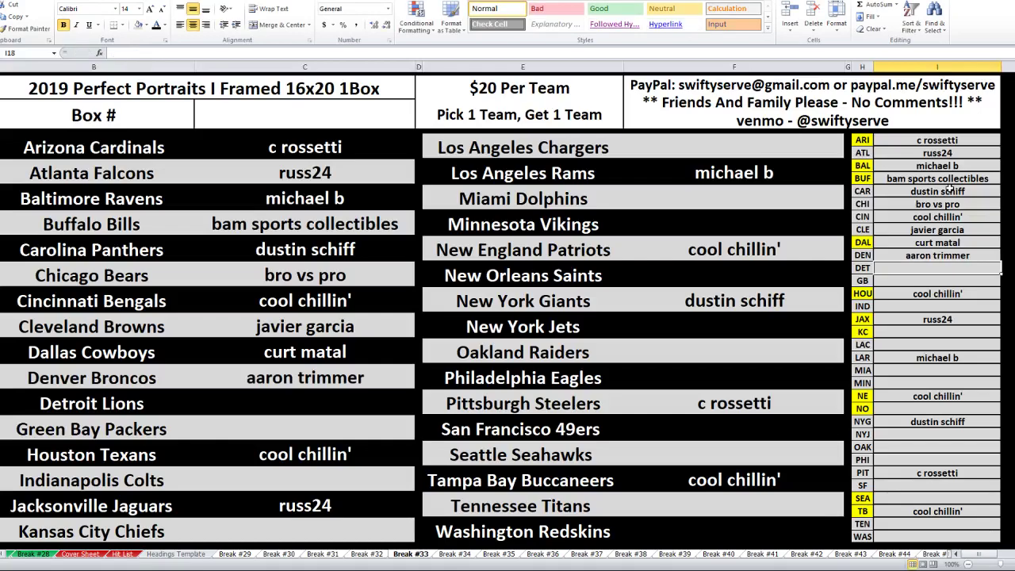
Give Oakland the Denver buyer via AutoComplete and enter Detroit's buyer.
key("Down")
key("Down")
key("Down")
key("Down")
key("Down")
key("Down")
key("Down")
key("Down")
key("Down")
key("Down")
key("Down")
key("Down")
key("Down")
key("Down")
type("a")
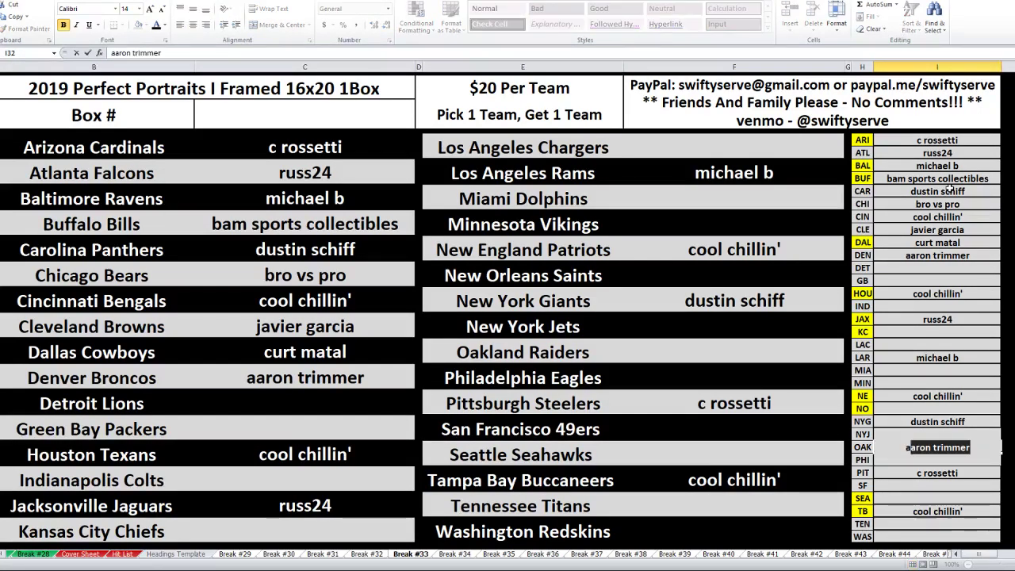
key("Return")
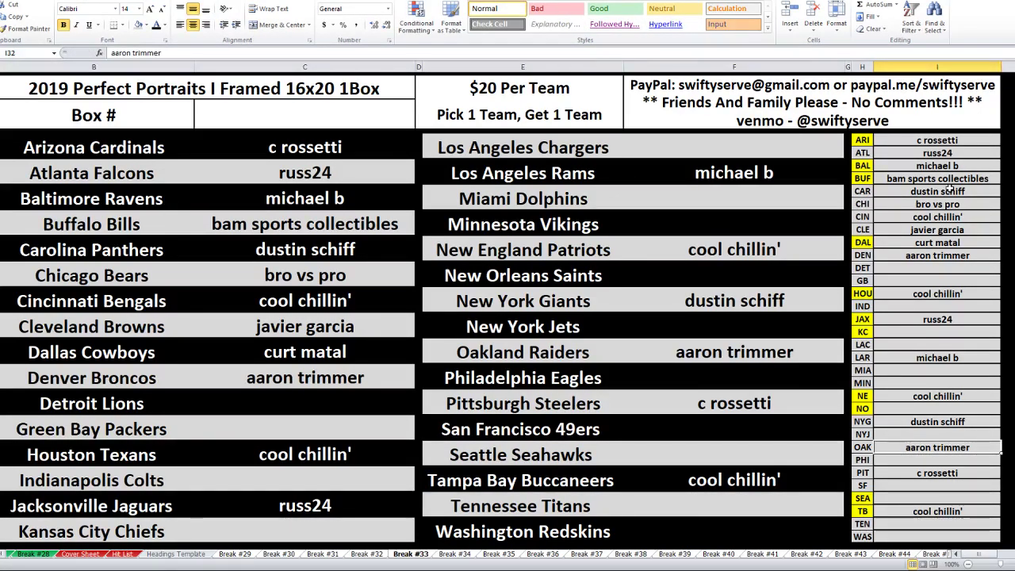
key("Up")
key("Up")
key("Up")
key("Up")
key("Up")
key("Up")
key("Up")
key("Up")
key("Up")
key("Up")
key("Up")
key("Up")
key("Up")
key("Up")
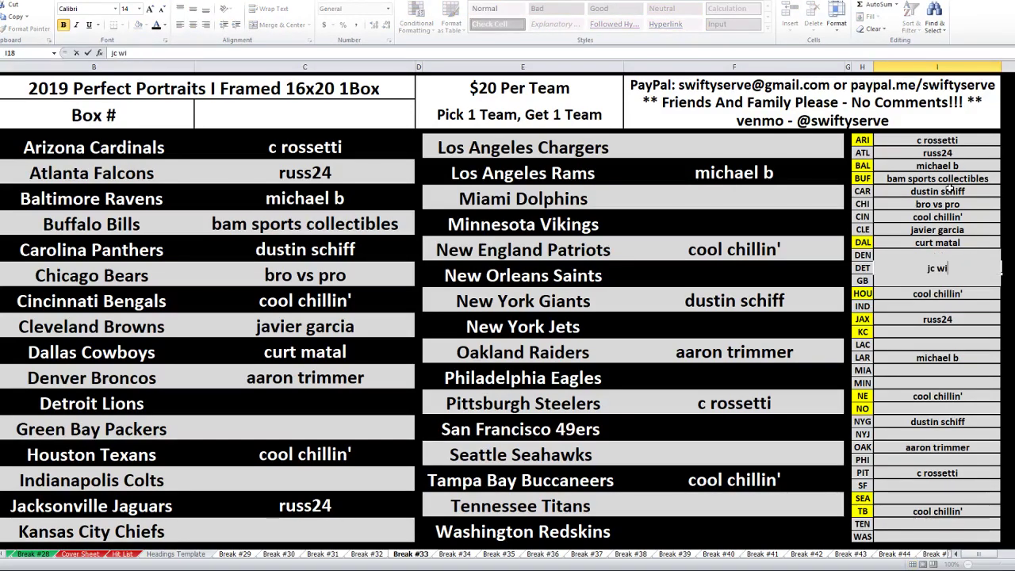
key("Return")
Assign Detroit's buyer to Kansas City, New Orleans and Seattle as well.
key("Down")
key("Down")
key("Down")
key("Down")
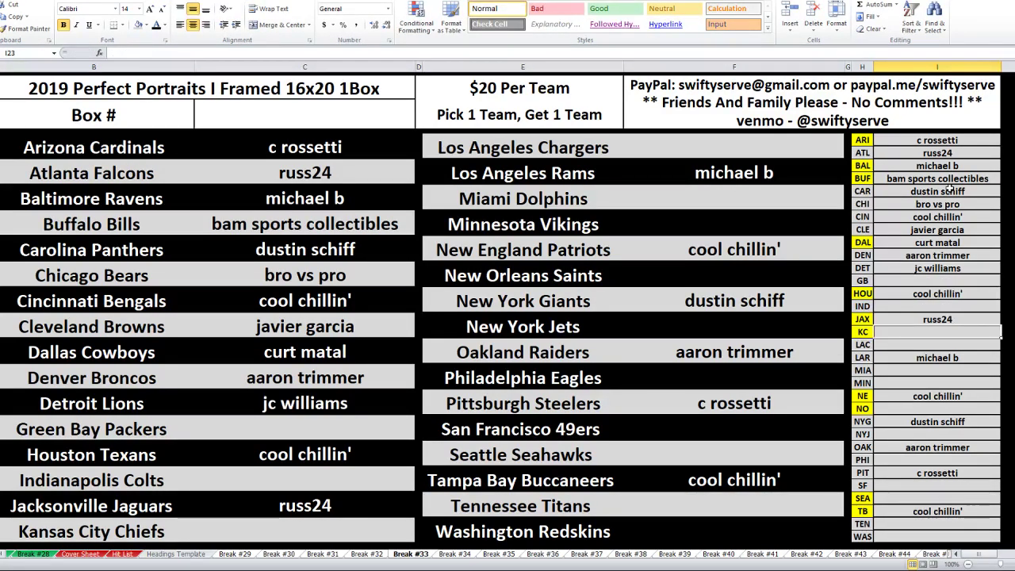
type("jc")
key("Return")
key("Down")
key("Down")
key("Down")
key("Down")
key("Down")
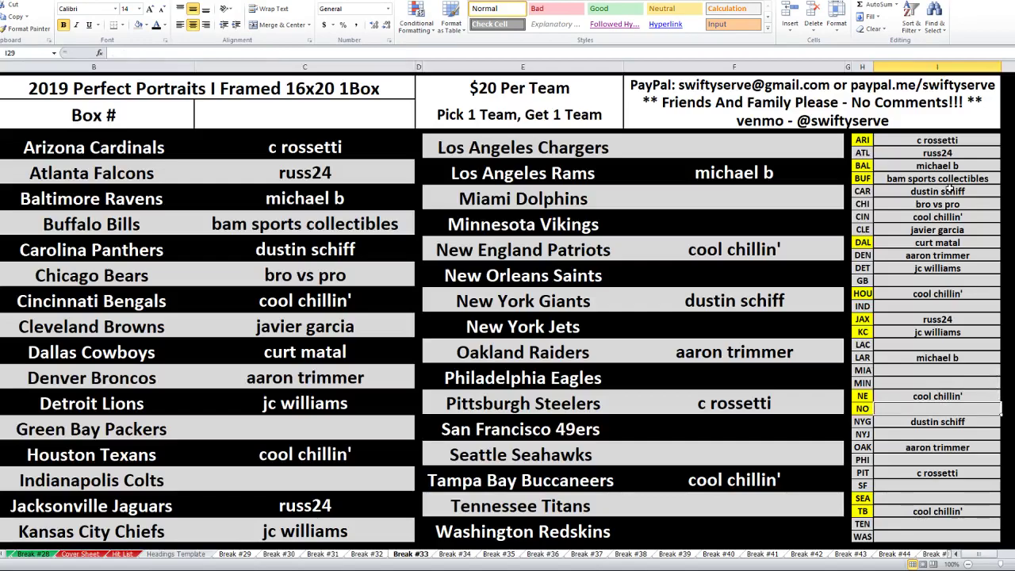
type("jc")
key("Return")
key("Down")
key("Down")
key("Down")
key("Down")
key("Down")
key("Down")
type("jc")
key("Return")
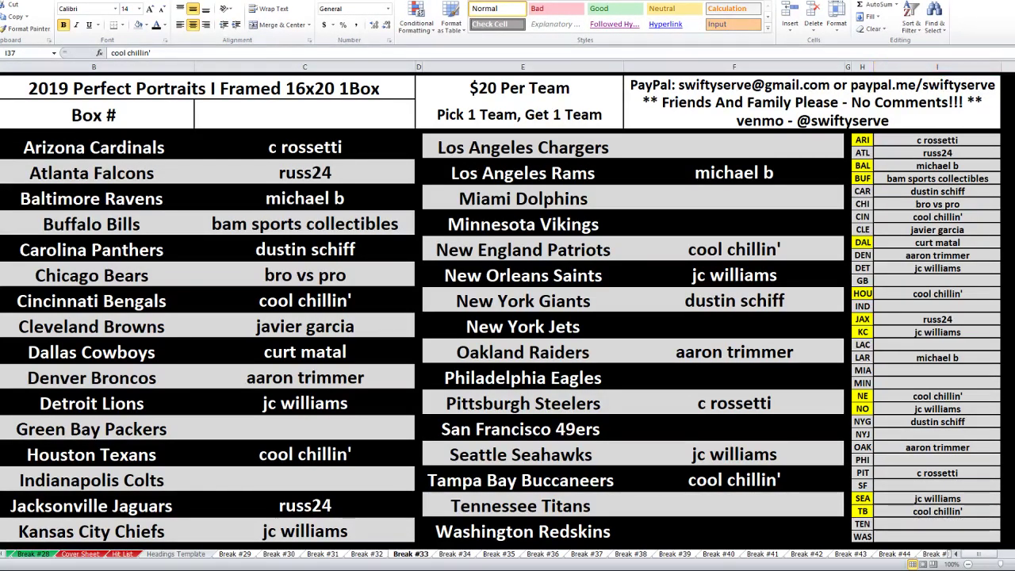
Enter buyers for Green Bay and Indianapolis.
left_click(973, 282)
type("derek m")
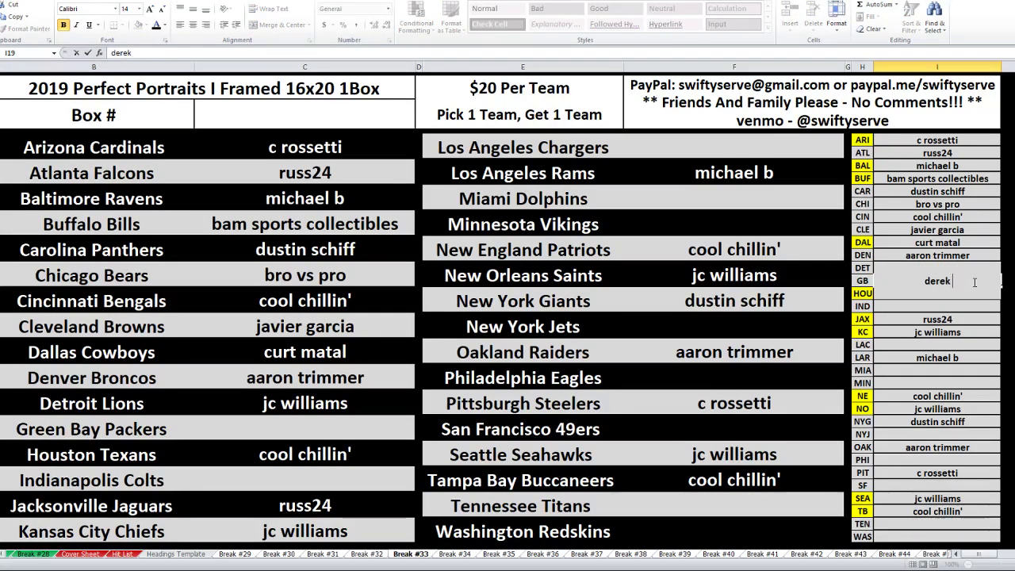
key("Return")
key("Down")
key("Down")
key("Up")
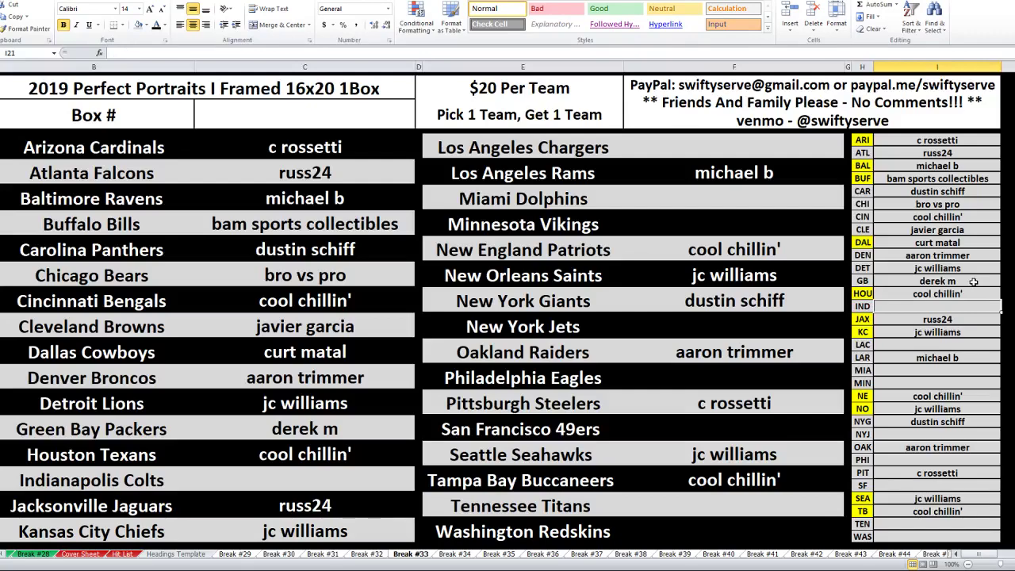
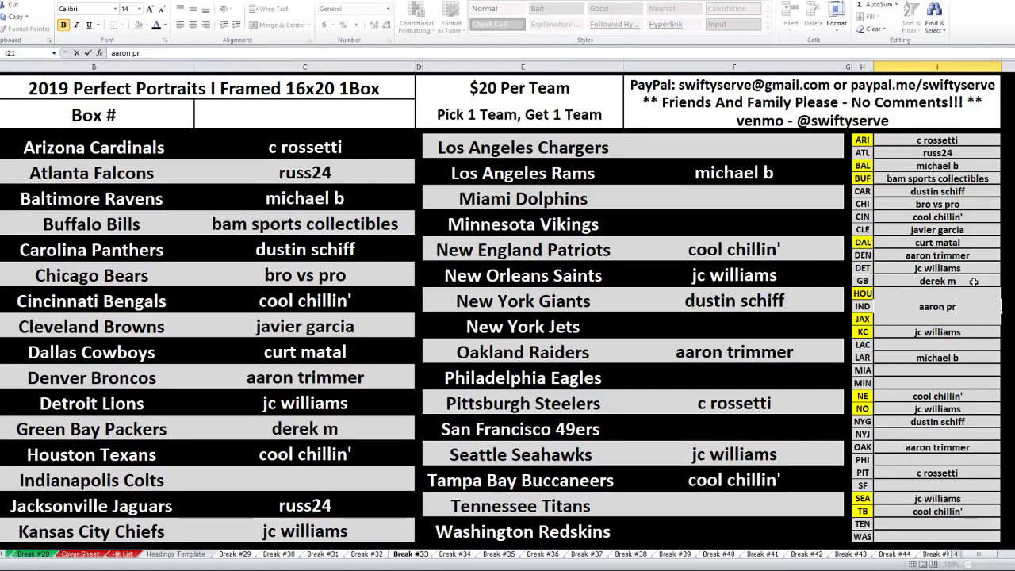
key("Return")
Enter buyers for the Chargers and Miami, and give Philadelphia Miami's buyer.
key("Down")
key("Down")
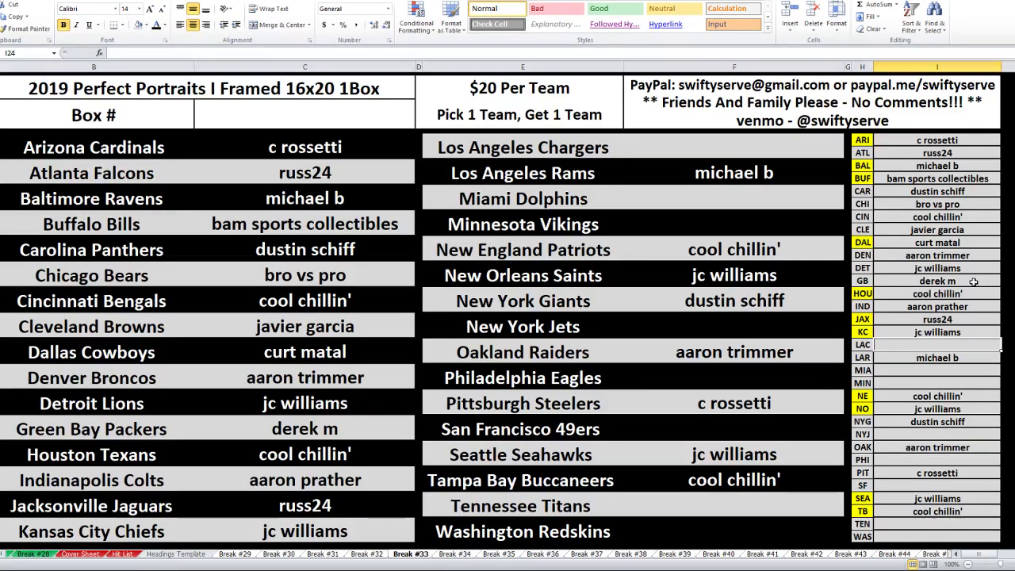
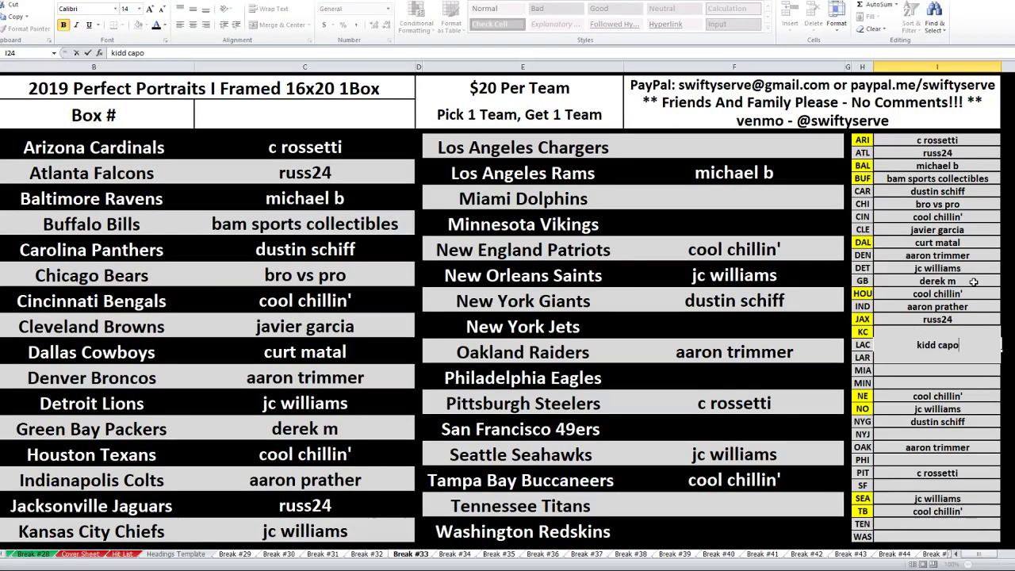
key("Return")
key("Down")
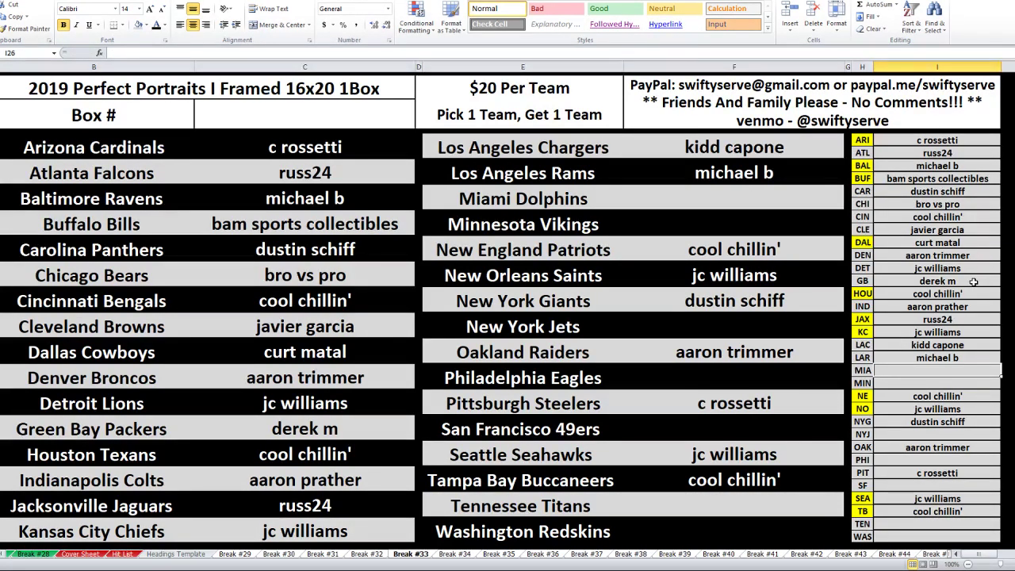
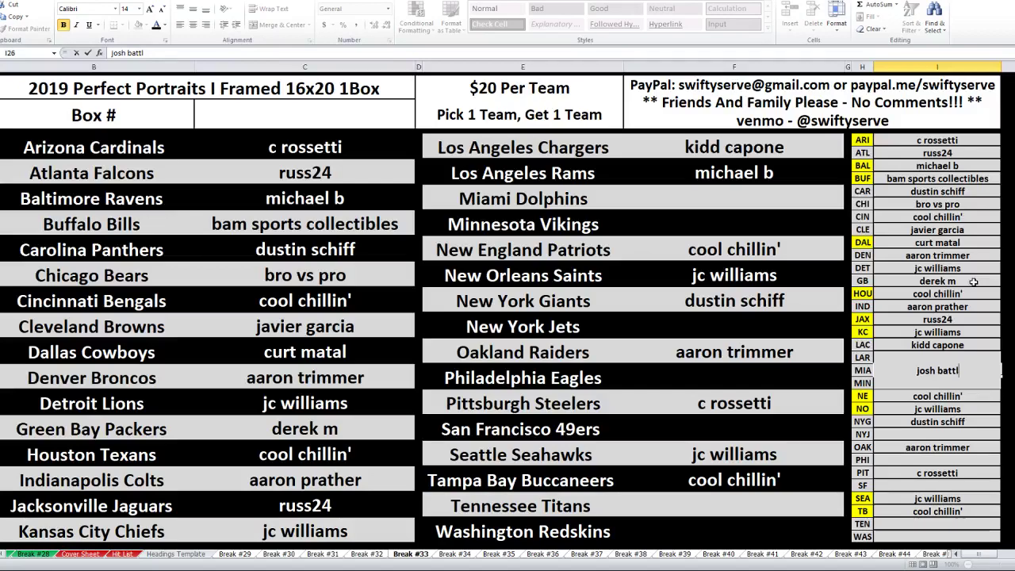
key("Return")
key("Down")
key("Down")
key("Down")
key("Down")
key("Down")
key("Down")
type("j")
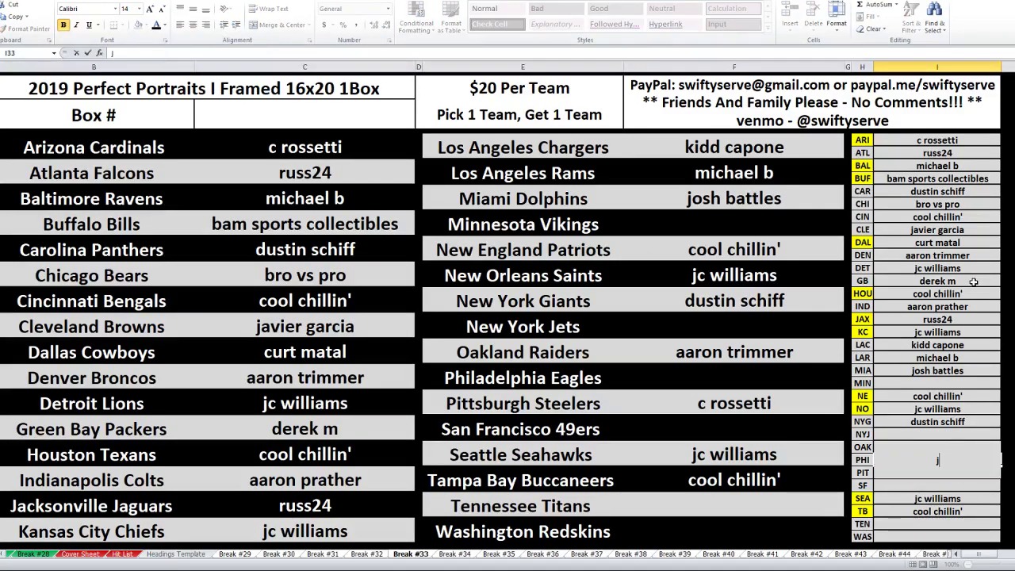
type("osh")
key("Return")
Fill Washington, Minnesota and San Francisco buyers using AutoComplete suggestions.
key("Up")
key("Up")
key("Up")
key("Up")
key("Up")
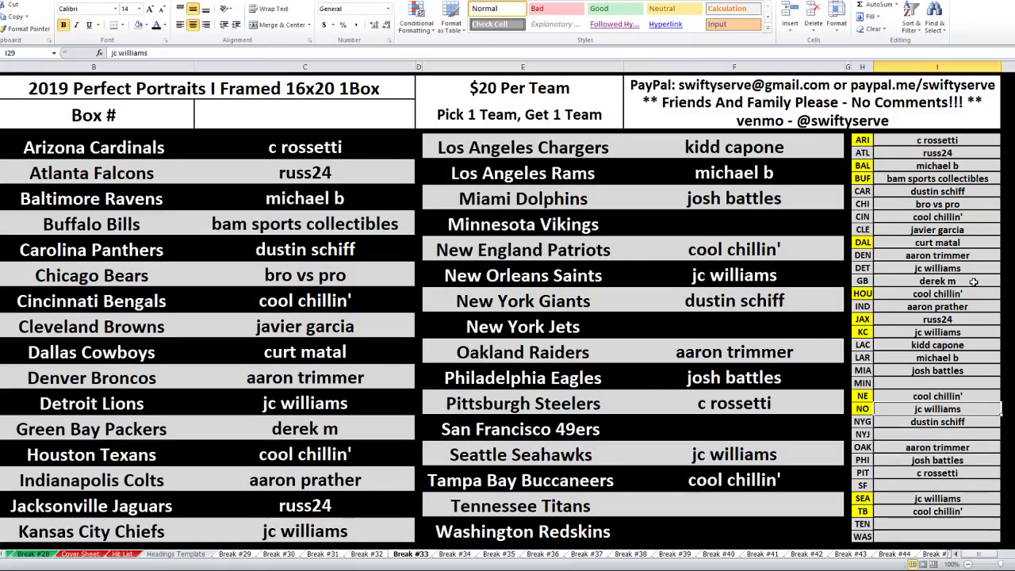
key("Up")
key("Down")
key("Down")
key("Down")
key("Down")
key("Down")
key("Down")
key("Down")
key("Down")
key("Down")
key("Down")
key("Down")
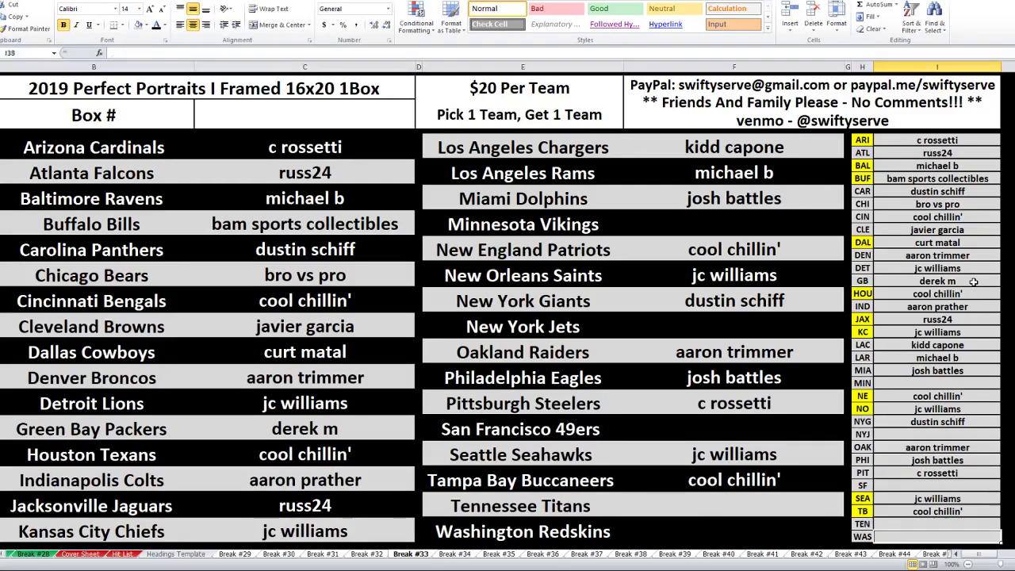
type("co")
key("Return")
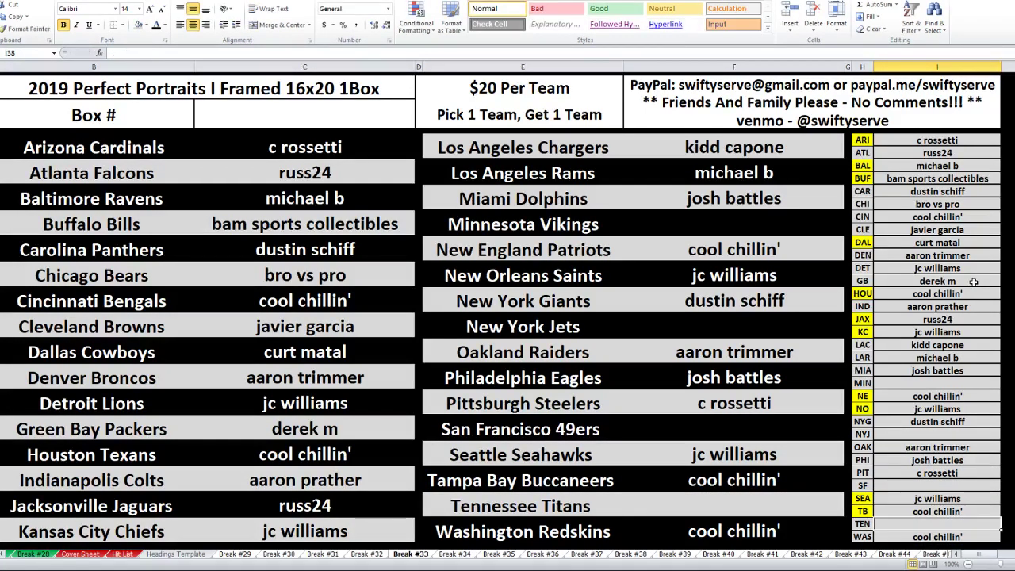
key("Up")
key("Up")
key("Up")
key("Up")
key("Up")
key("Up")
key("Up")
key("Up")
key("Up")
key("Up")
key("Up")
key("Up")
key("Up")
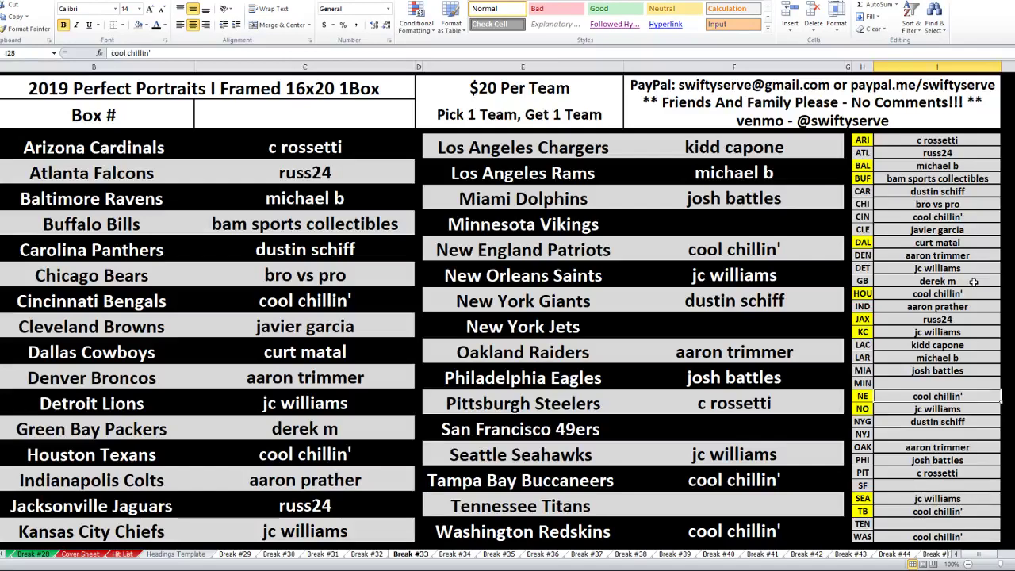
type("bam spor")
key("Return")
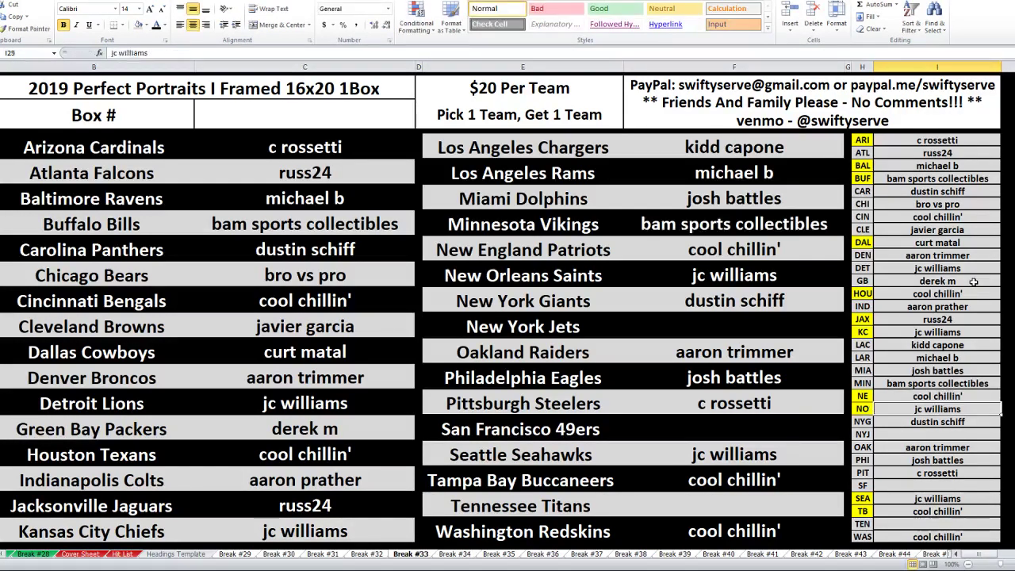
key("Down")
key("Down")
key("Down")
key("Down")
key("Down")
key("Down")
key("Down")
type("ba")
key("Return")
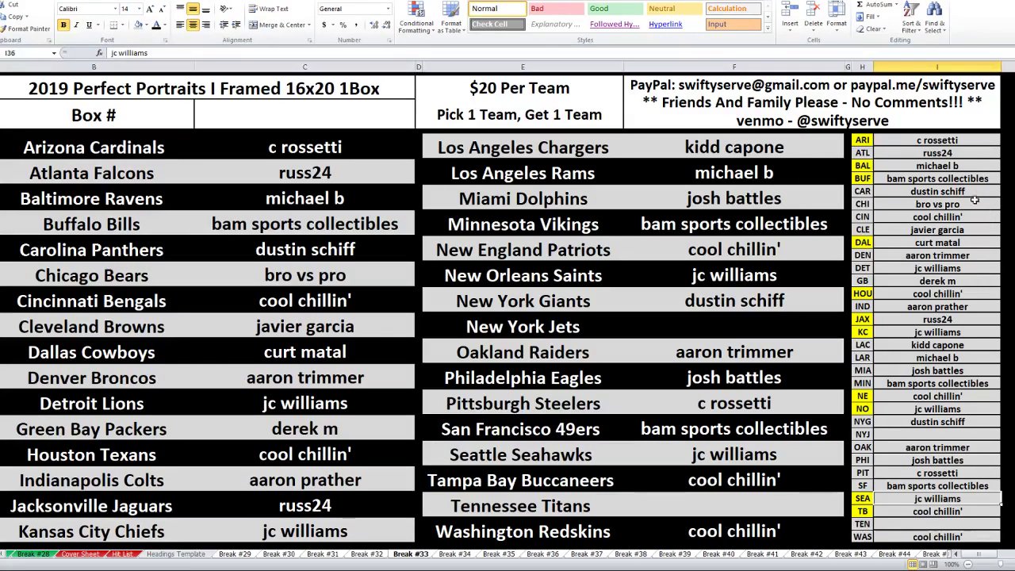
left_click(520, 95)
Change the subtitle line to 'Random Teams, Trade, Break'.
left_click(519, 133)
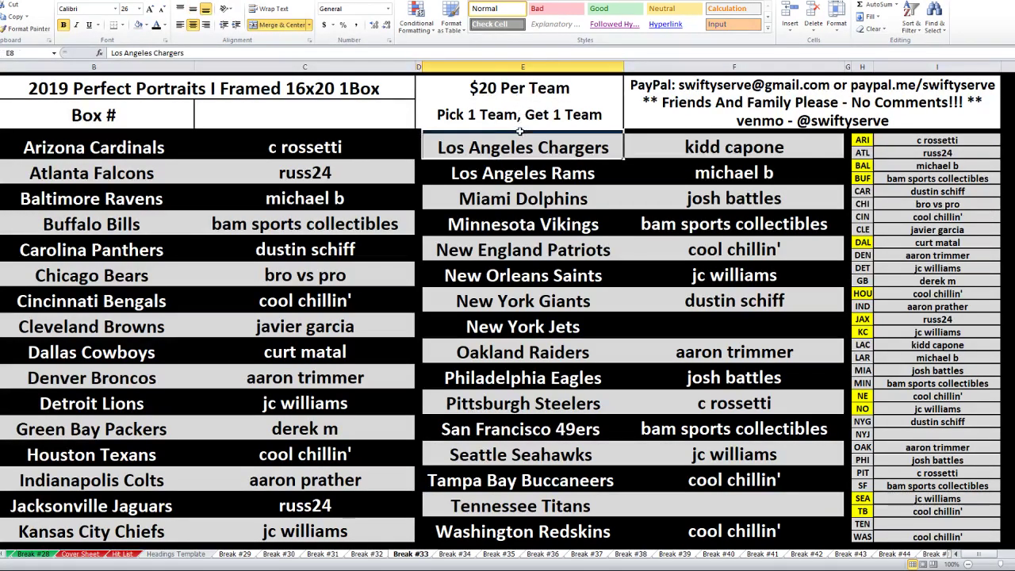
left_click(518, 116)
type("Ran")
key("BackSpace")
key("BackSpace")
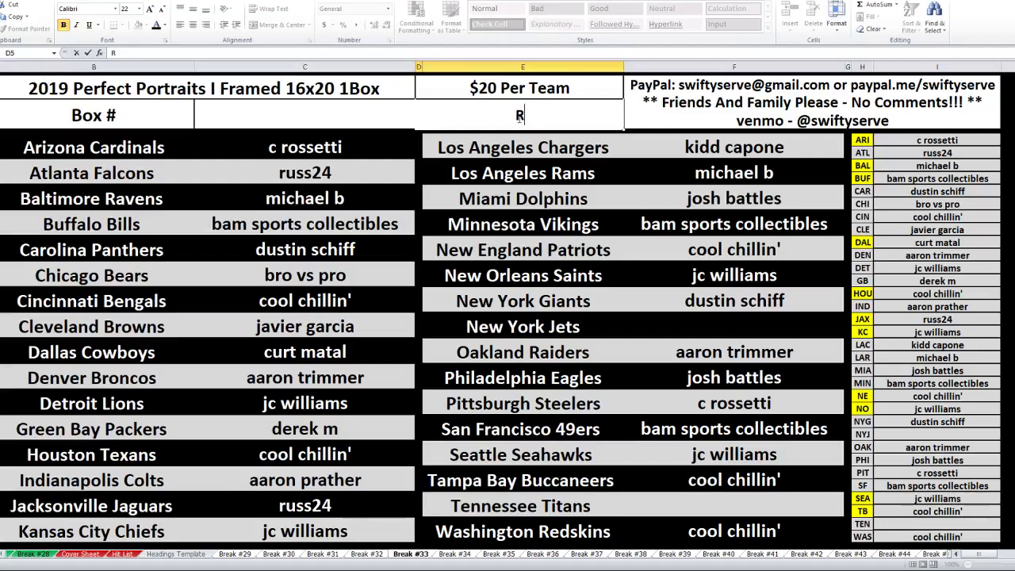
type("andon")
key("BackSpace")
type("m ")
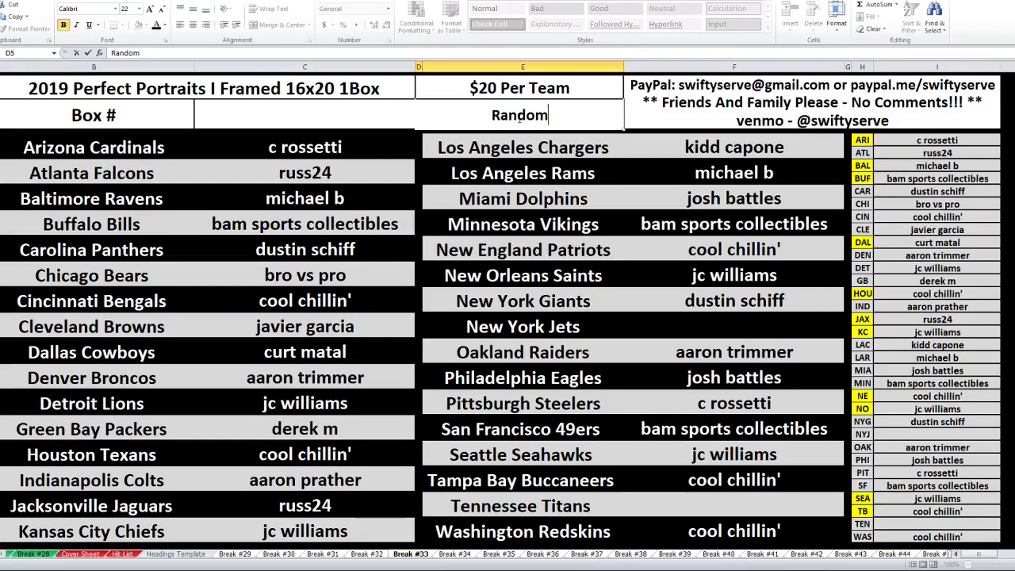
type("Teams, Trade")
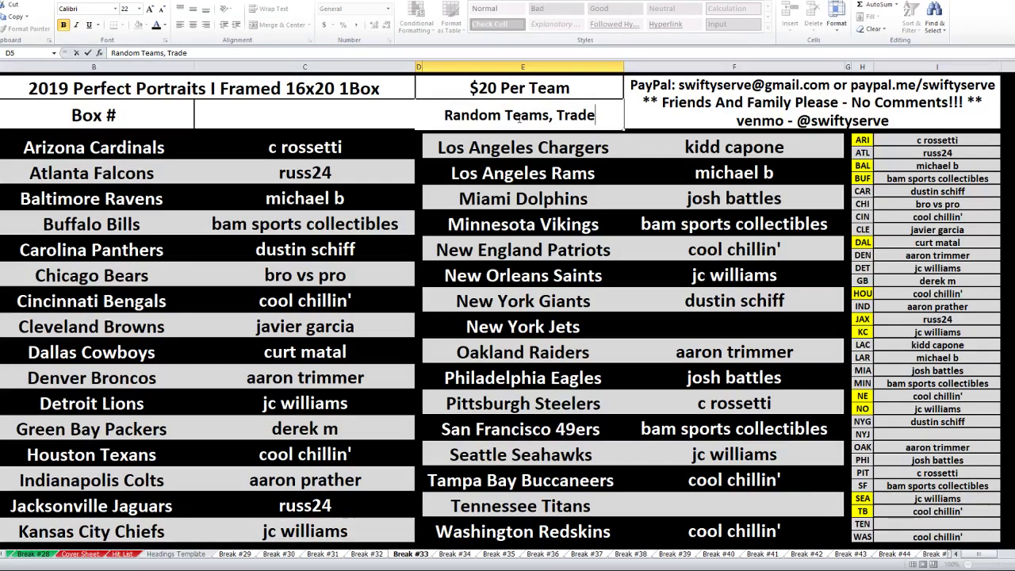
type(", Break")
Change the price line to '$10 Per Team'.
key("Up")
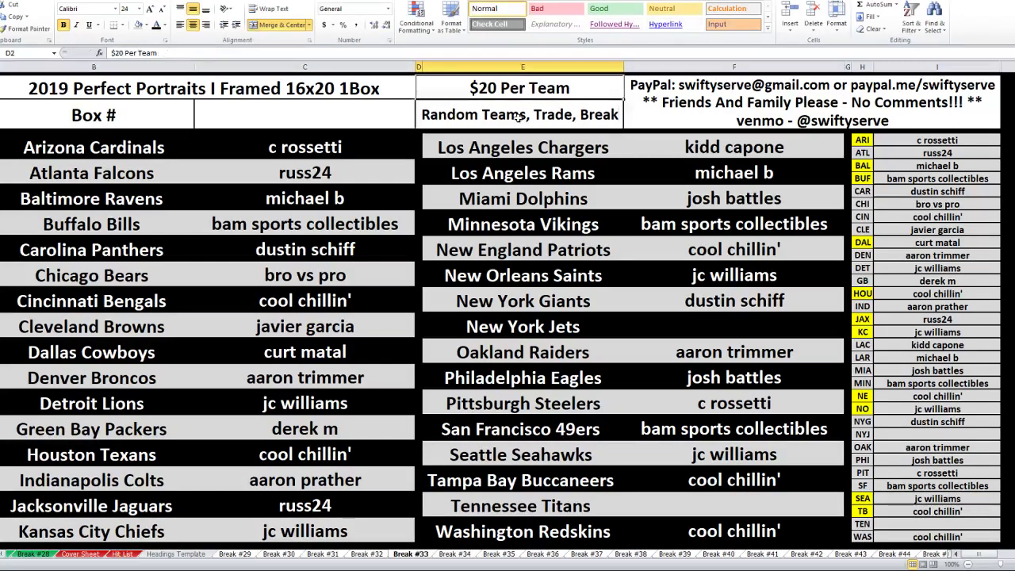
type("$10 Per Team")
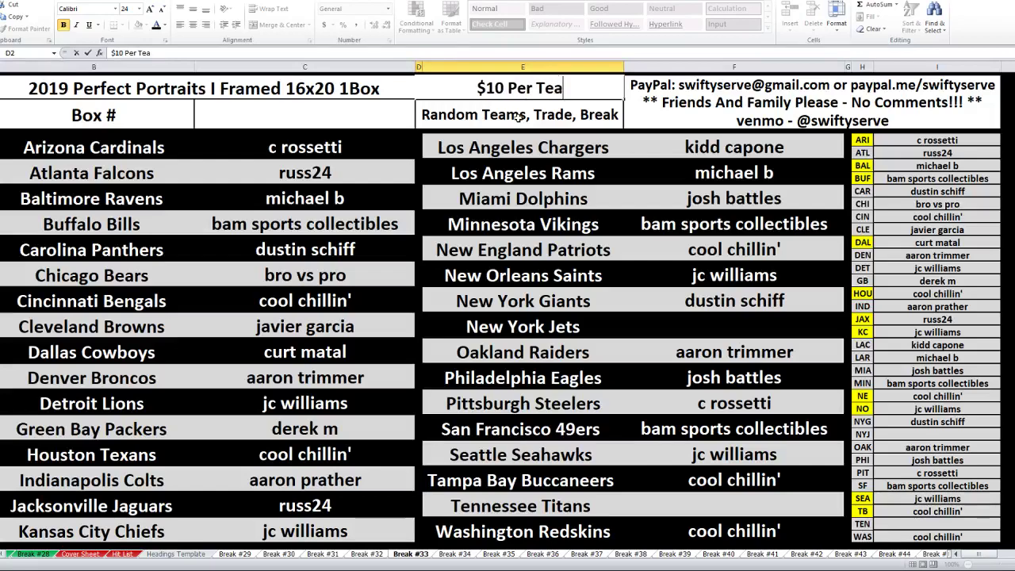
key("Return")
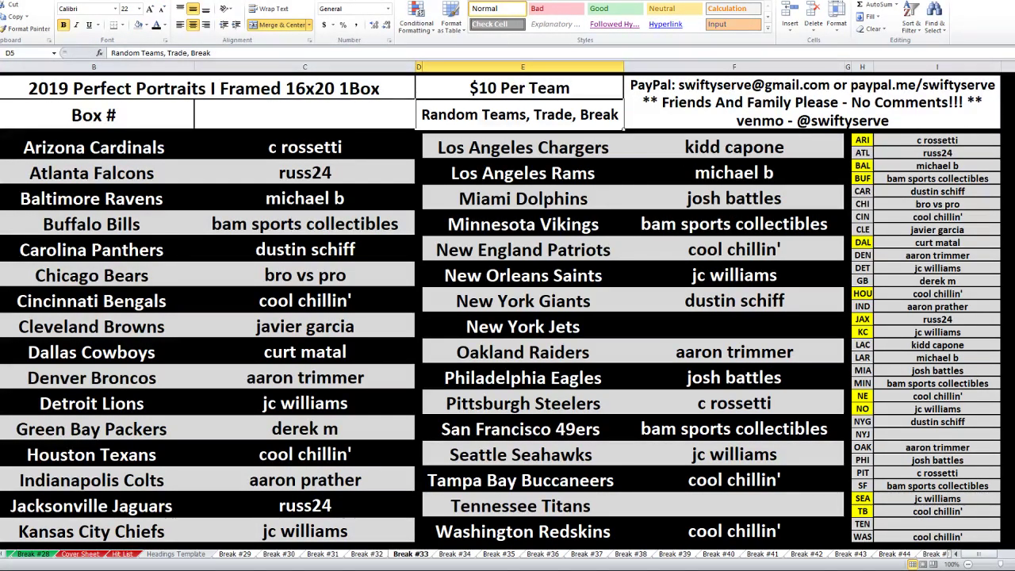
left_click(968, 435)
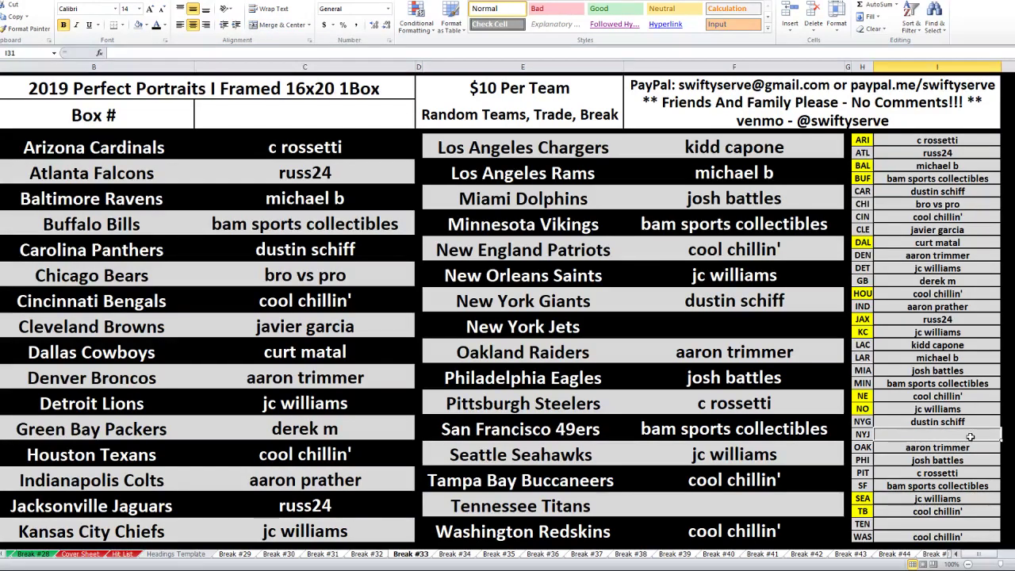
Give NYJ and TEN the CAR buyer, and clear the friends-and-family notice line.
key("Return")
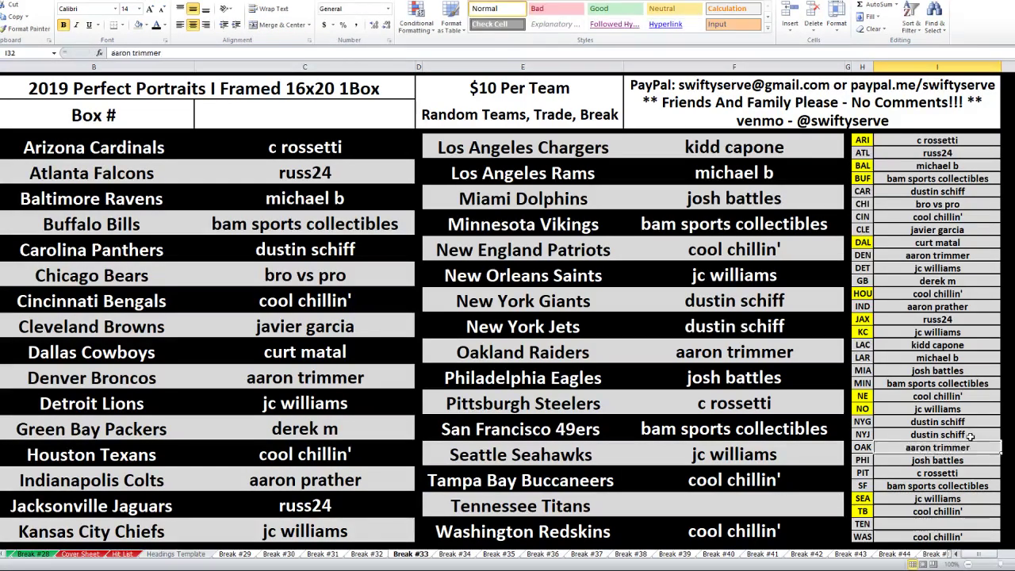
key("Down")
key("Down")
key("Down")
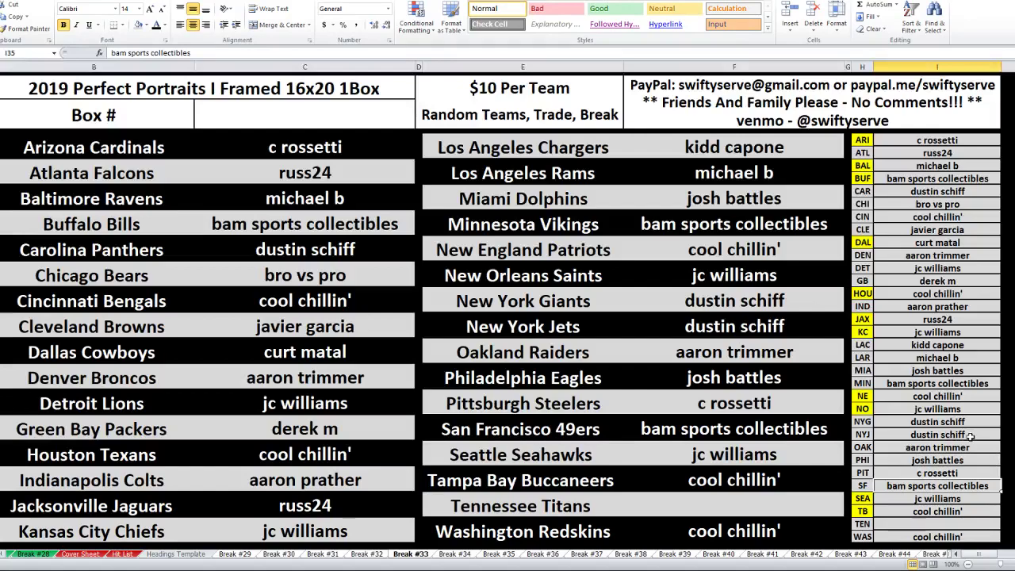
key("Down")
key("Down")
key("Down")
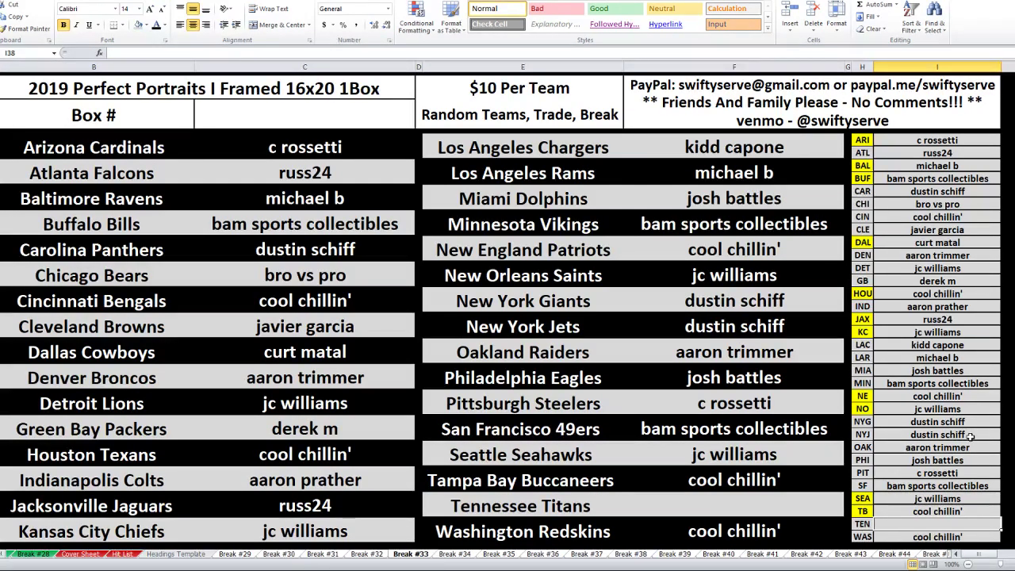
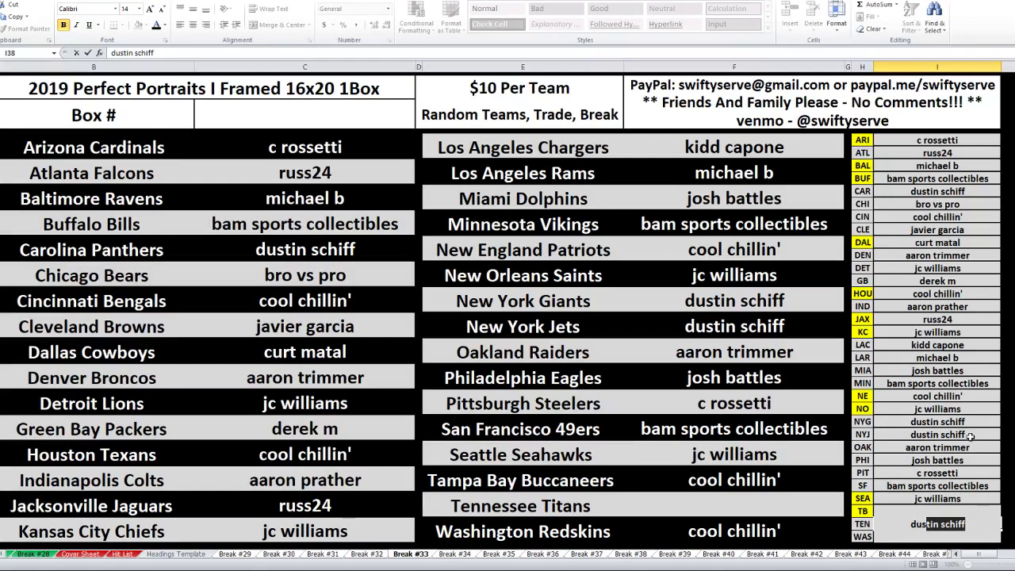
key("Return")
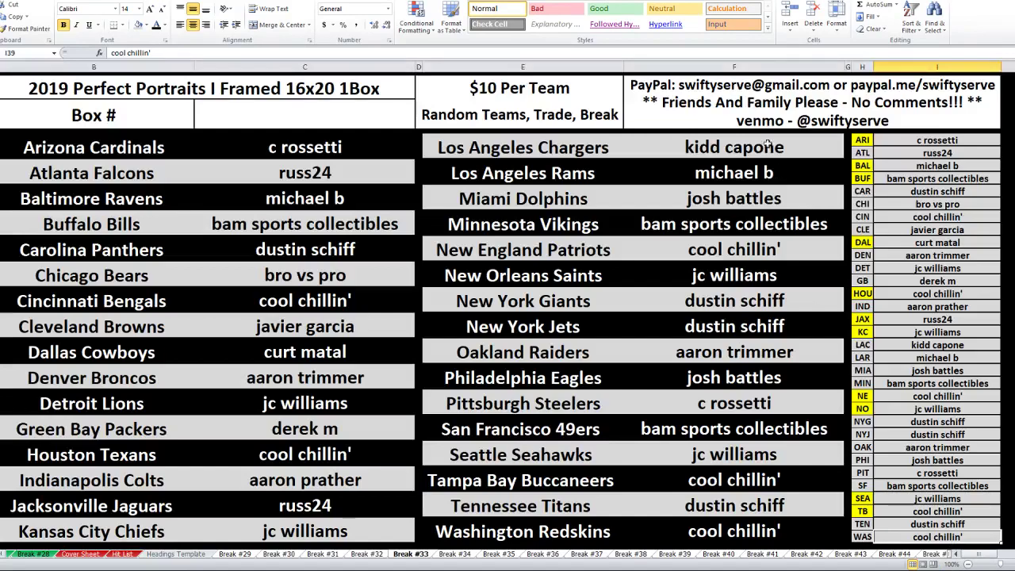
left_click(770, 111)
key("Delete")
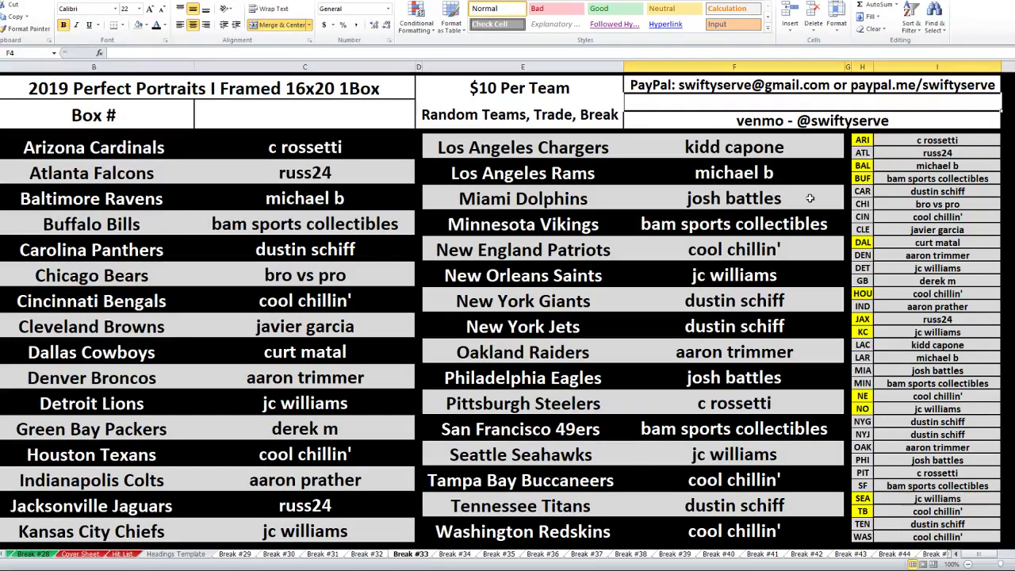
left_click(860, 121)
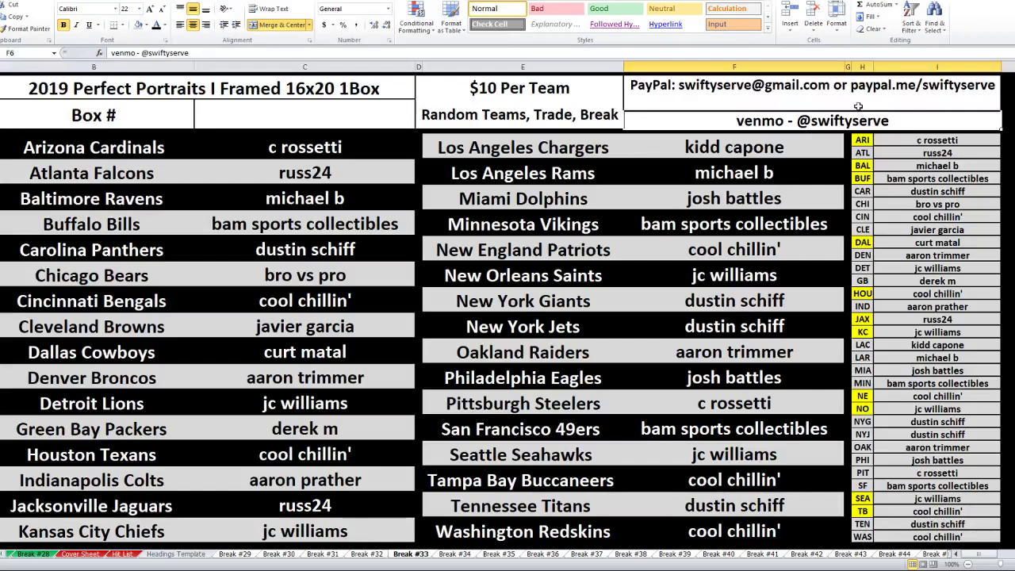
left_click(899, 139)
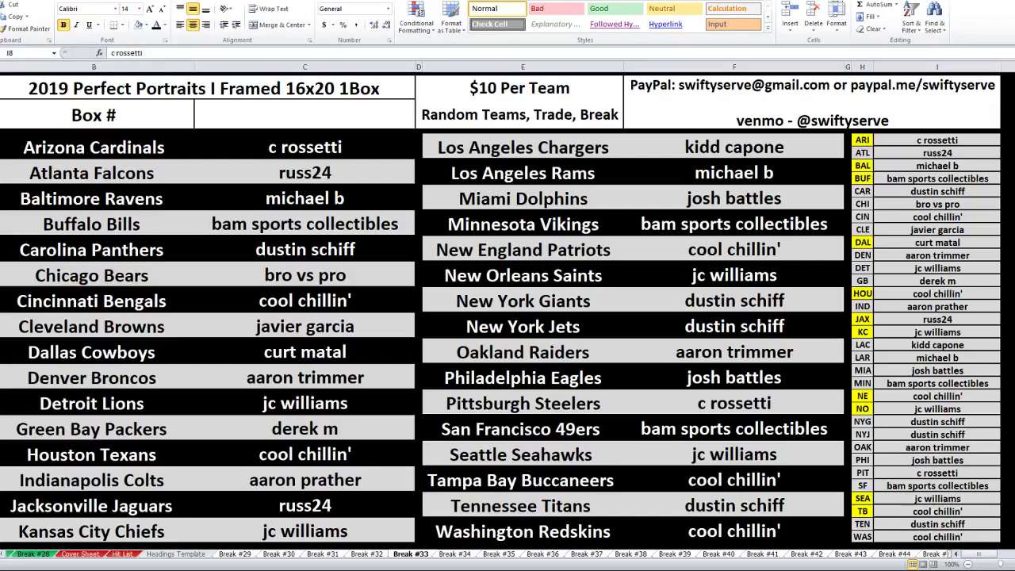
Fill the CLE and CHI buyer cells green.
left_click(886, 229)
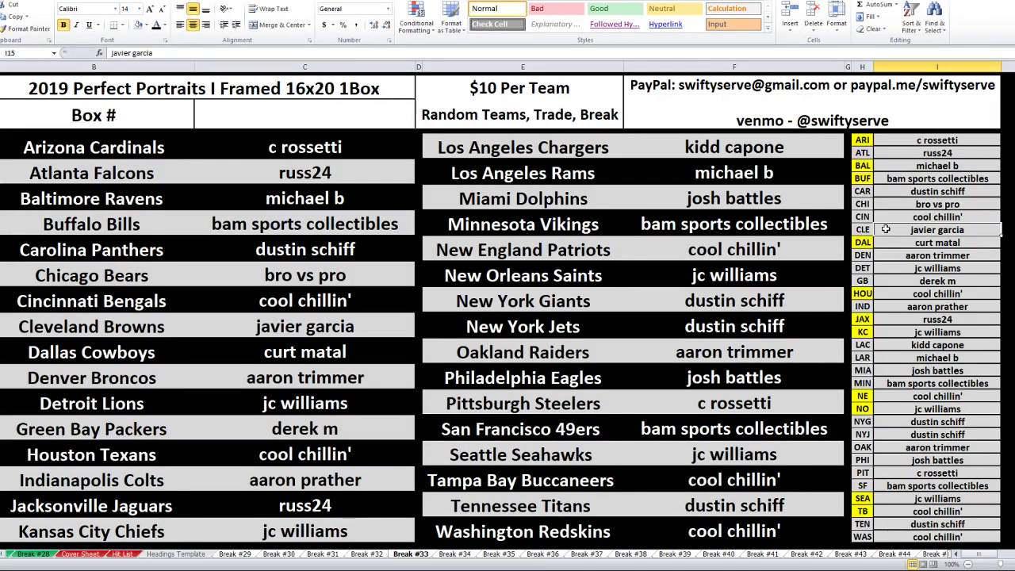
left_click(147, 25)
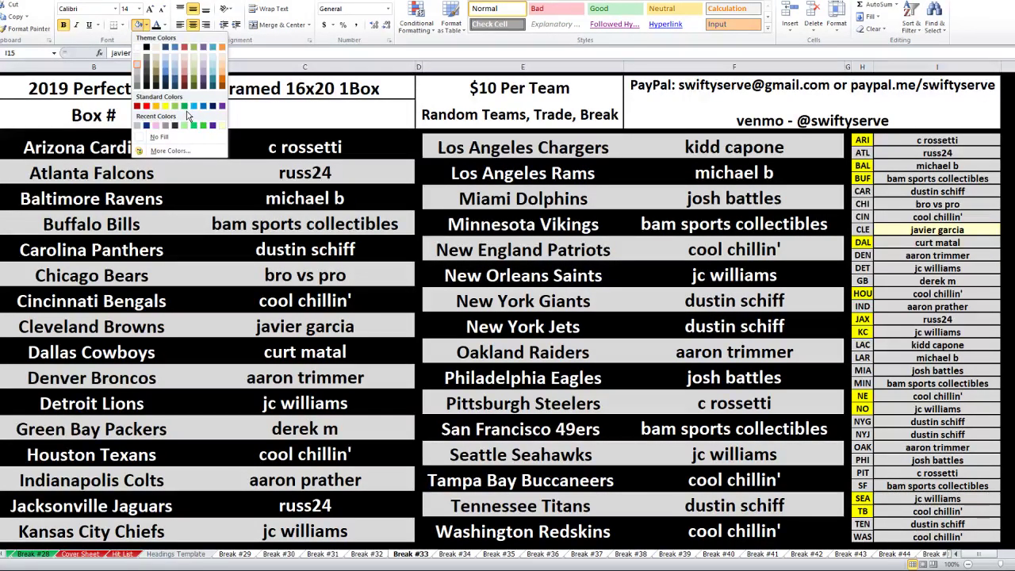
left_click(184, 107)
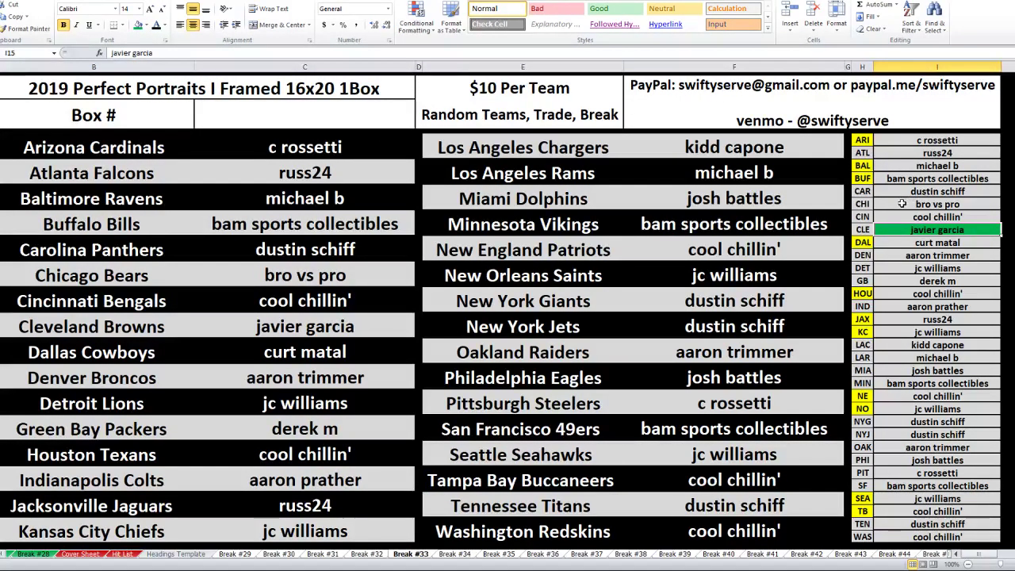
left_click(910, 203)
left_click(137, 25)
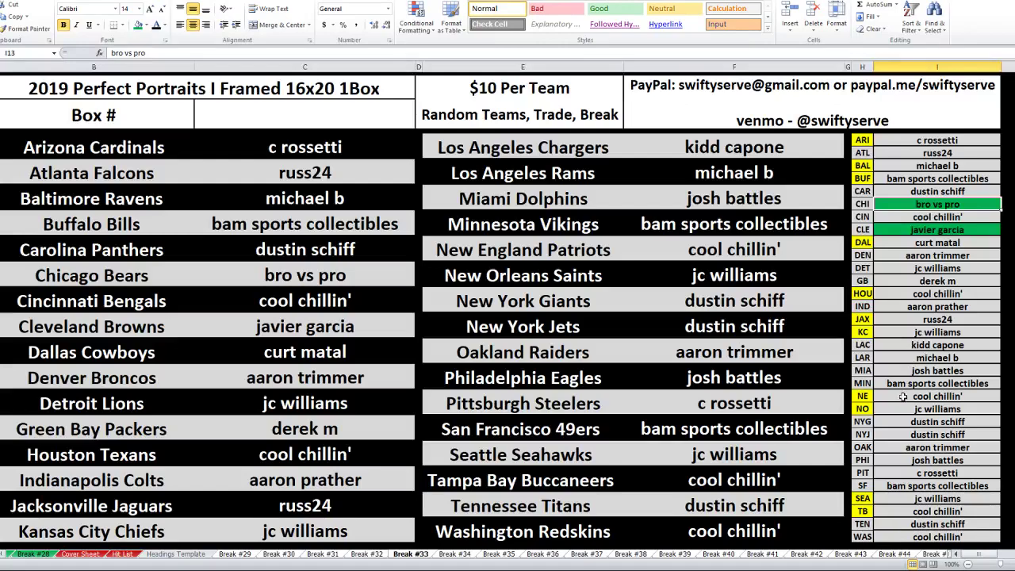
Fill the TB, WAS, NE, HOU, CIN and GB buyer cells green together.
left_click(894, 513)
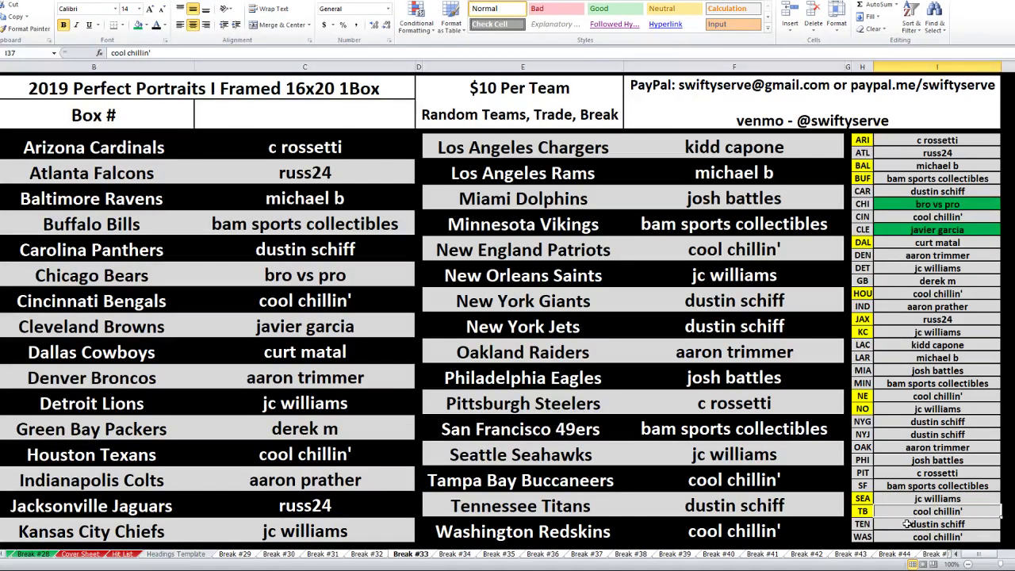
left_click(902, 537, "ctrl")
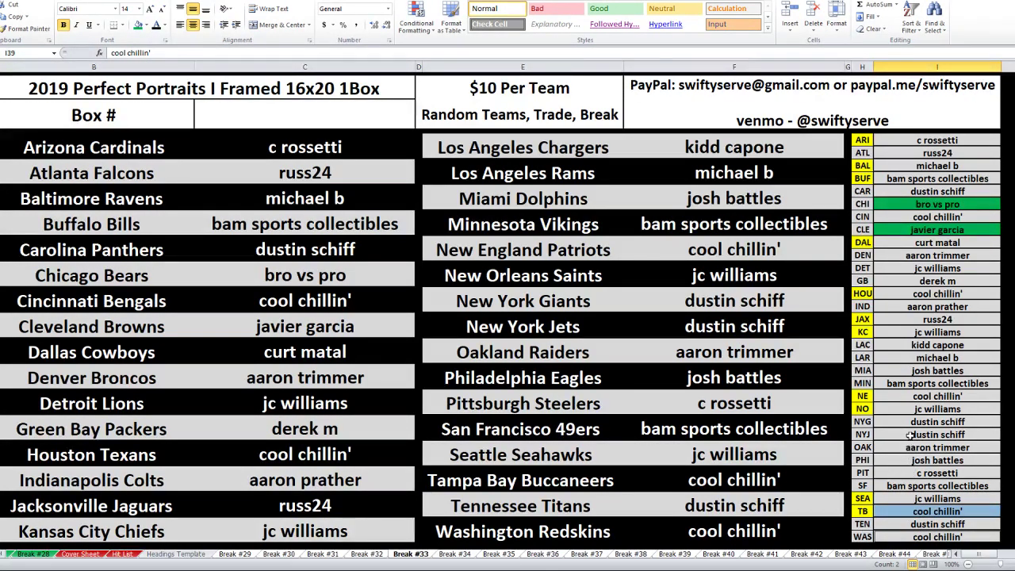
left_click(912, 395, "ctrl")
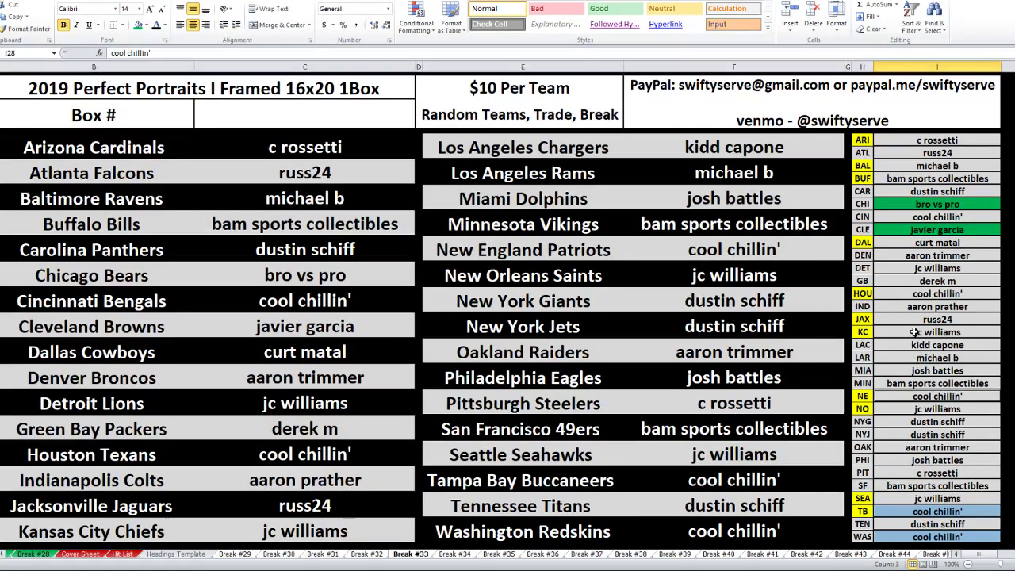
left_click(913, 293, "ctrl")
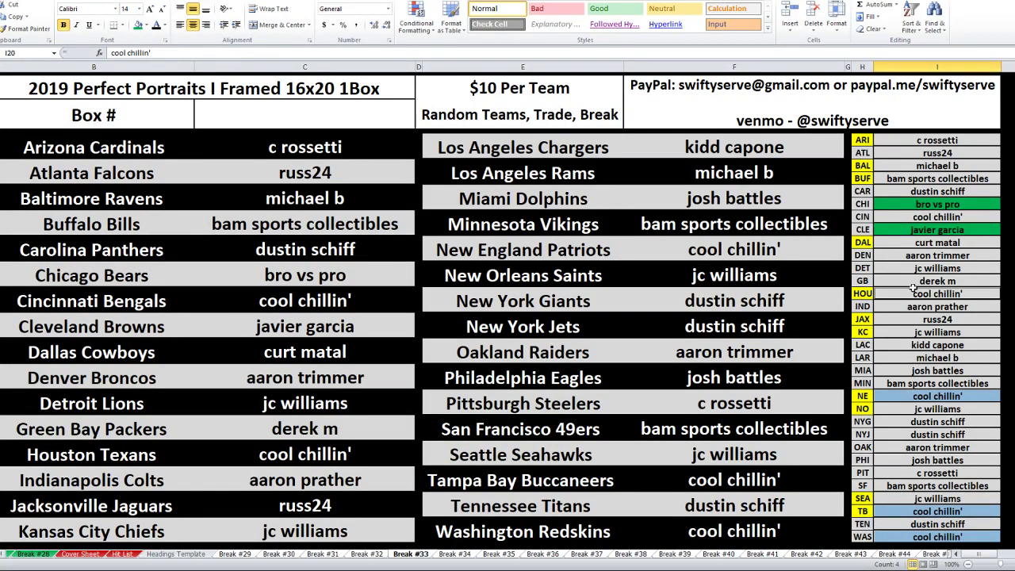
left_click(911, 218, "ctrl")
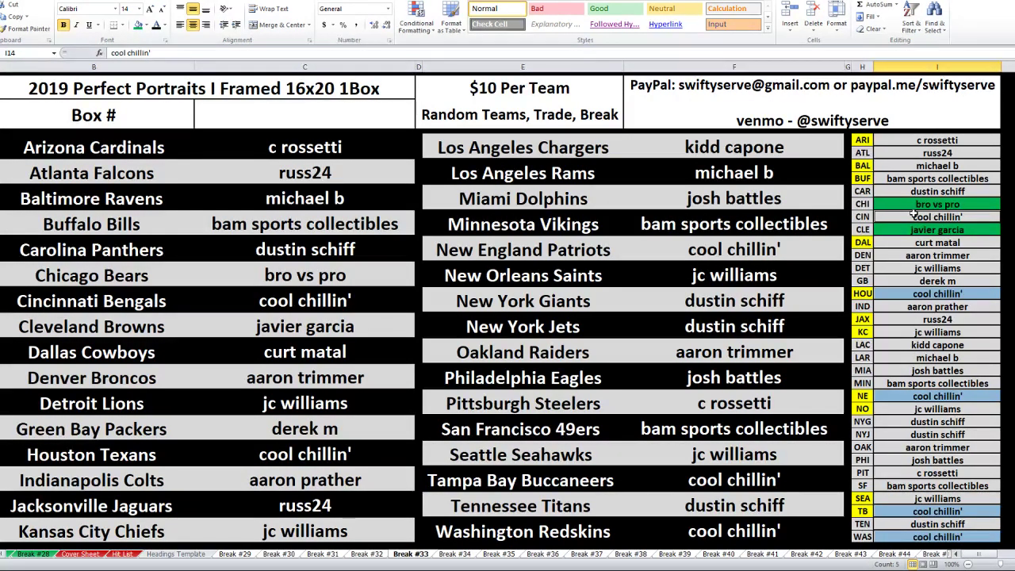
left_click(941, 280, "ctrl")
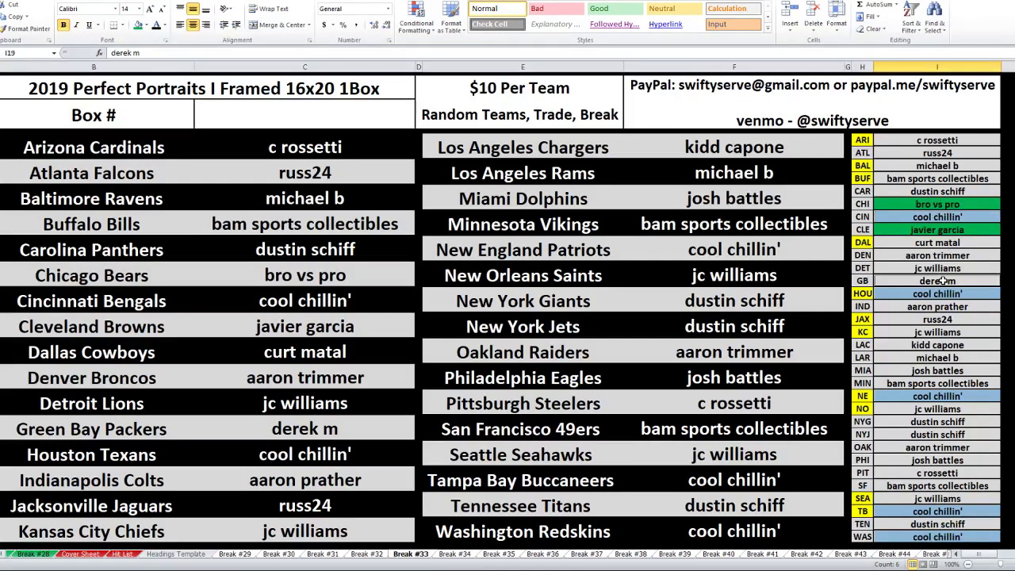
left_click(137, 24)
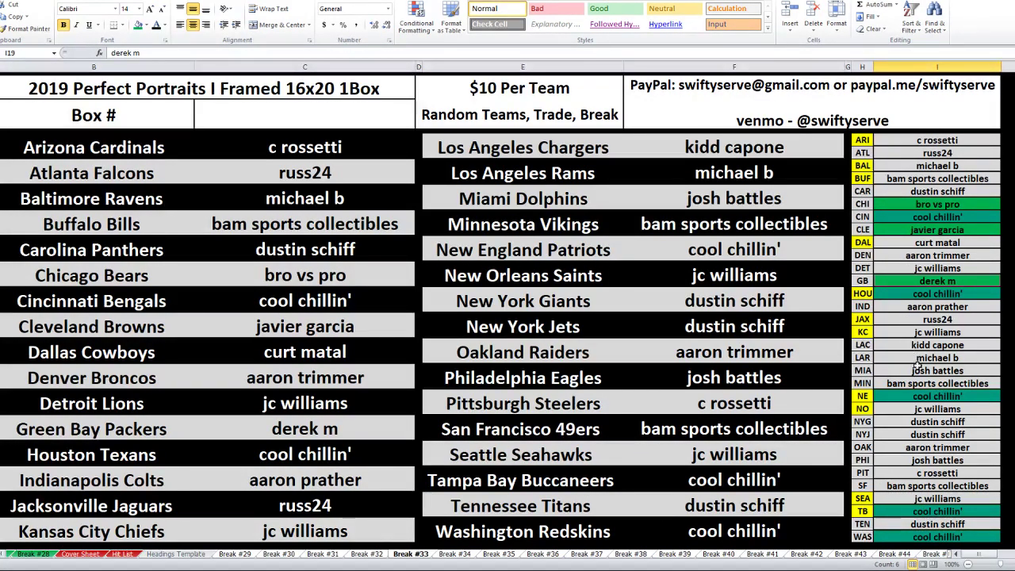
Fill the DEN, OAK, CAR, NYG, NYJ, TB, TEN, IND, LAR and BAL buyer cells green.
left_click(910, 255)
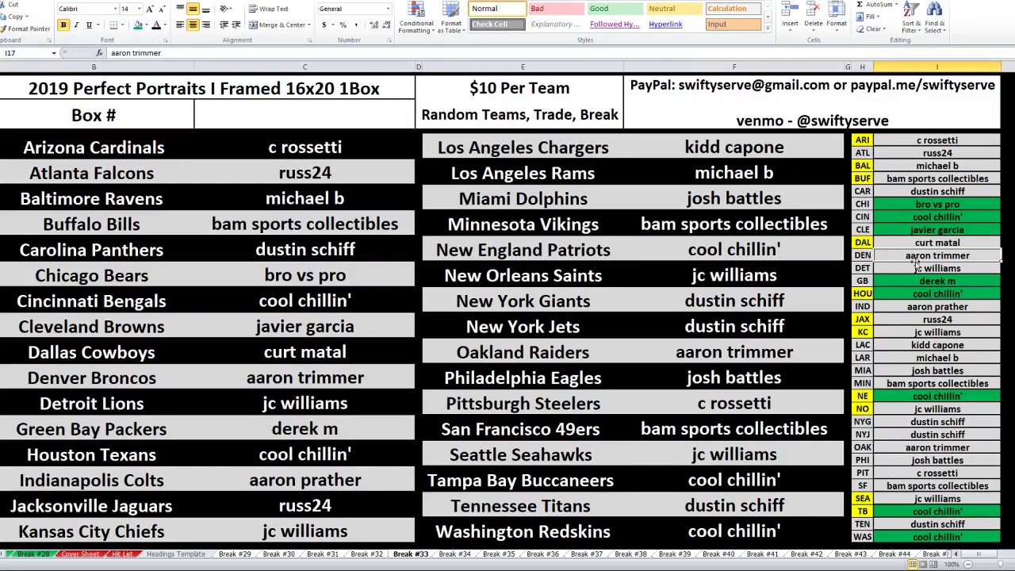
left_click(935, 447, "ctrl")
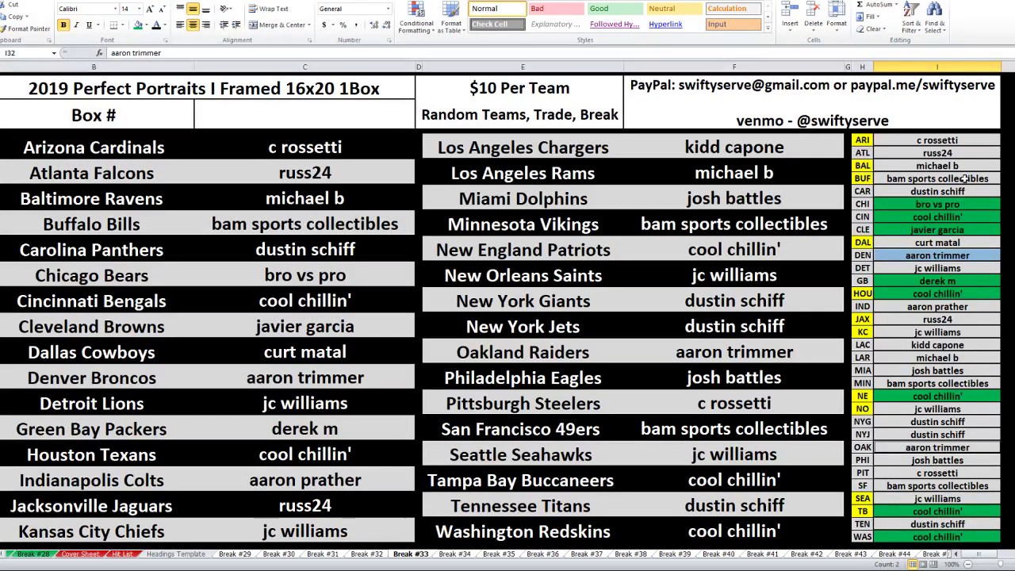
left_click(966, 191, "ctrl")
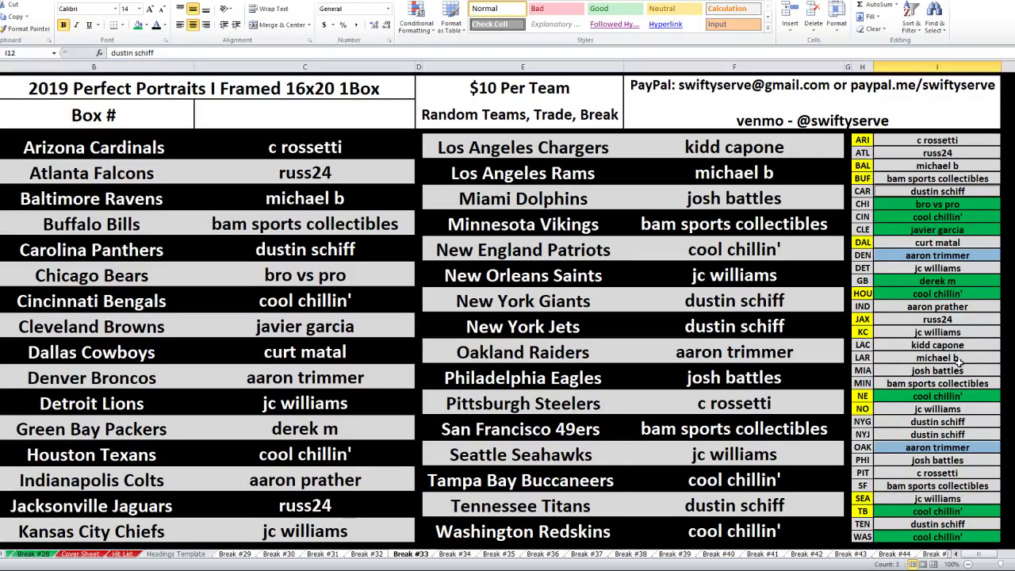
left_click(954, 422, "ctrl")
left_click(955, 434, "ctrl")
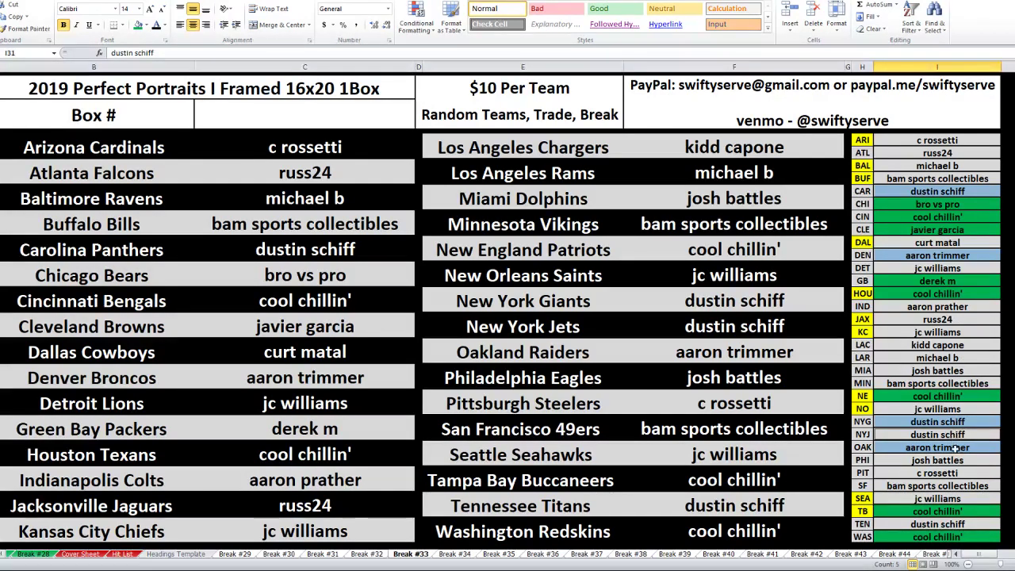
left_click(959, 510, "ctrl")
left_click(961, 523, "ctrl")
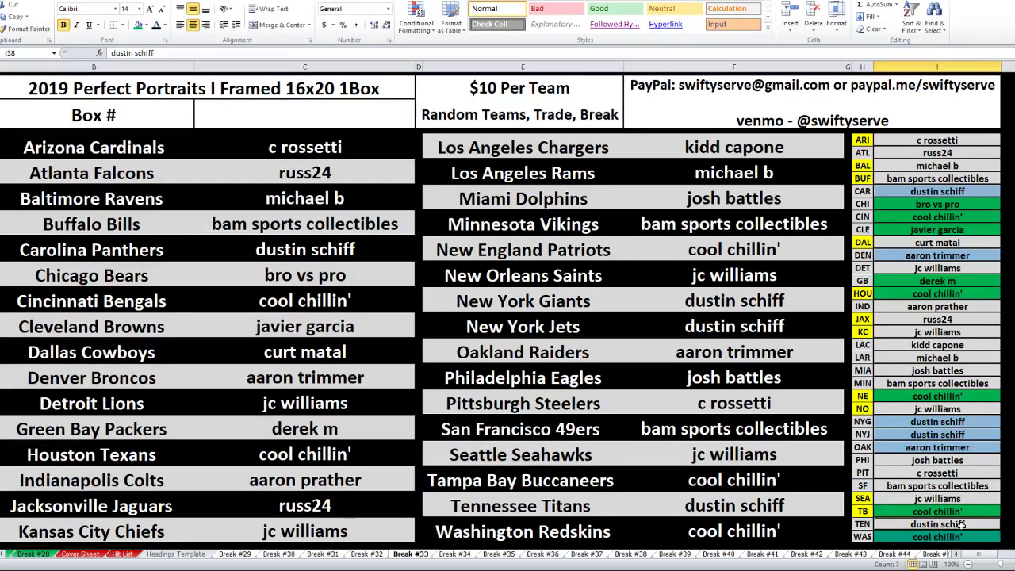
left_click(957, 309, "ctrl")
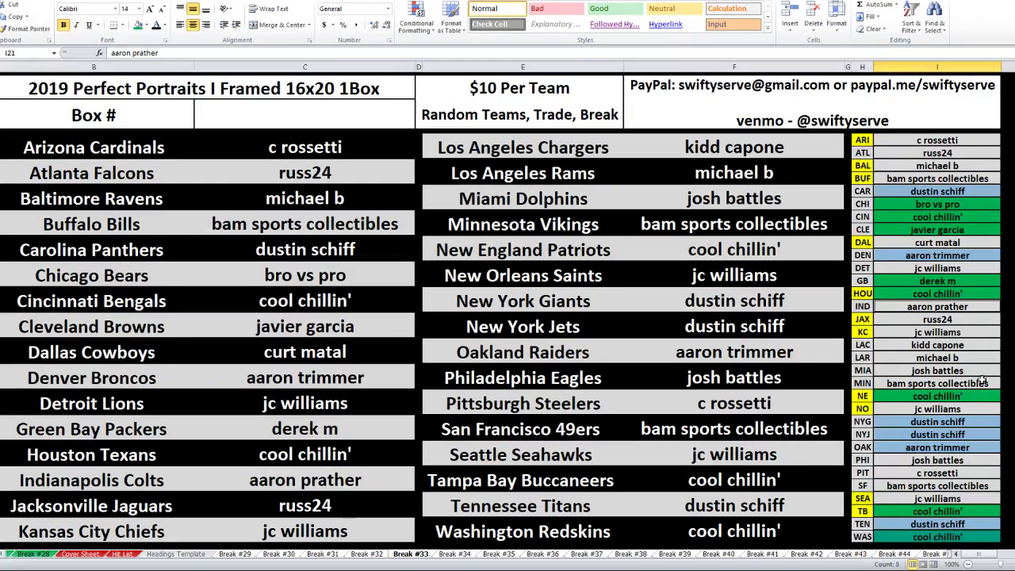
left_click(962, 357, "ctrl")
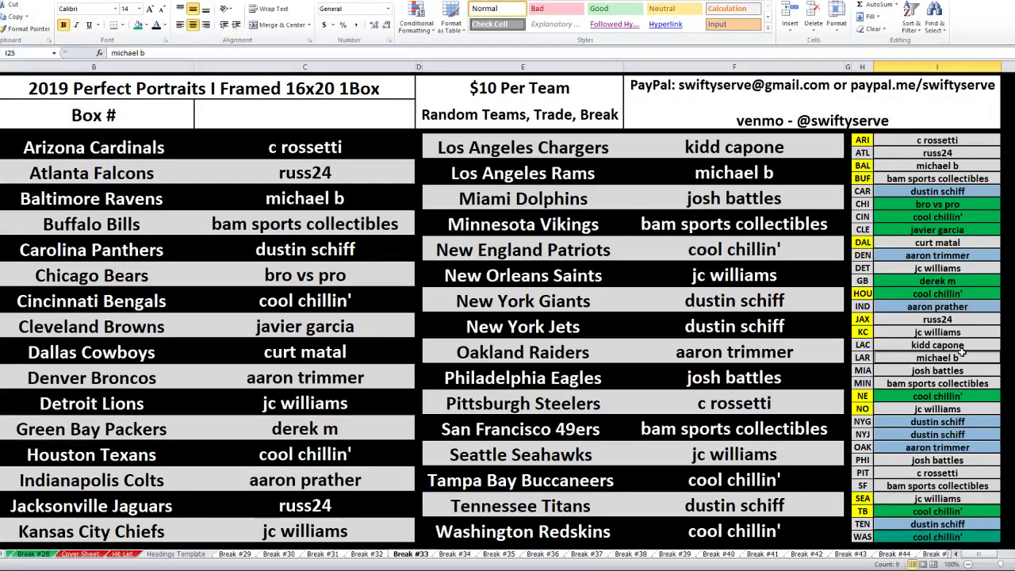
left_click(951, 167, "ctrl")
left_click(138, 24)
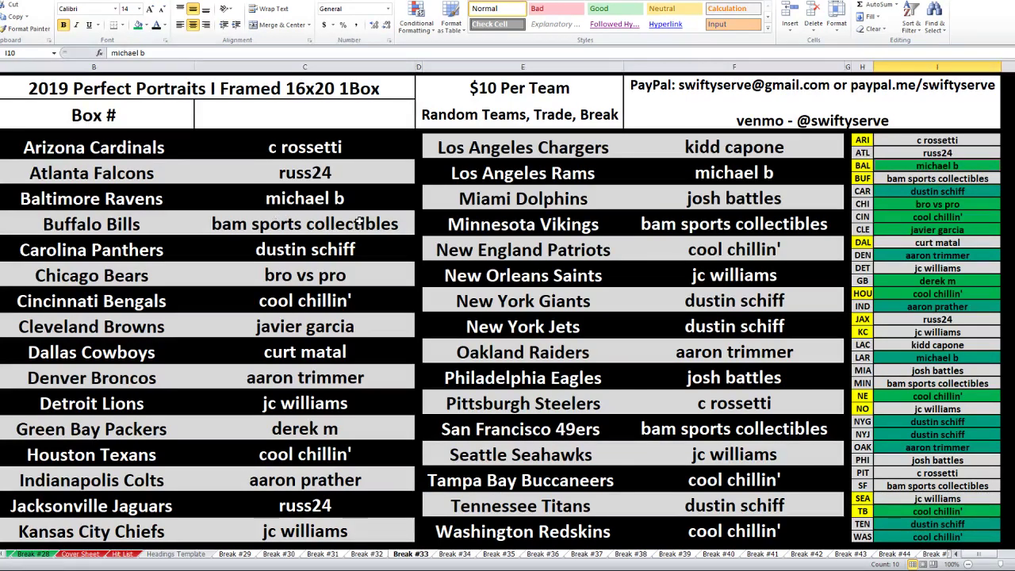
Fill the BUF, MIN and SF buyer cells green.
left_click(950, 179)
left_click(958, 384, "ctrl")
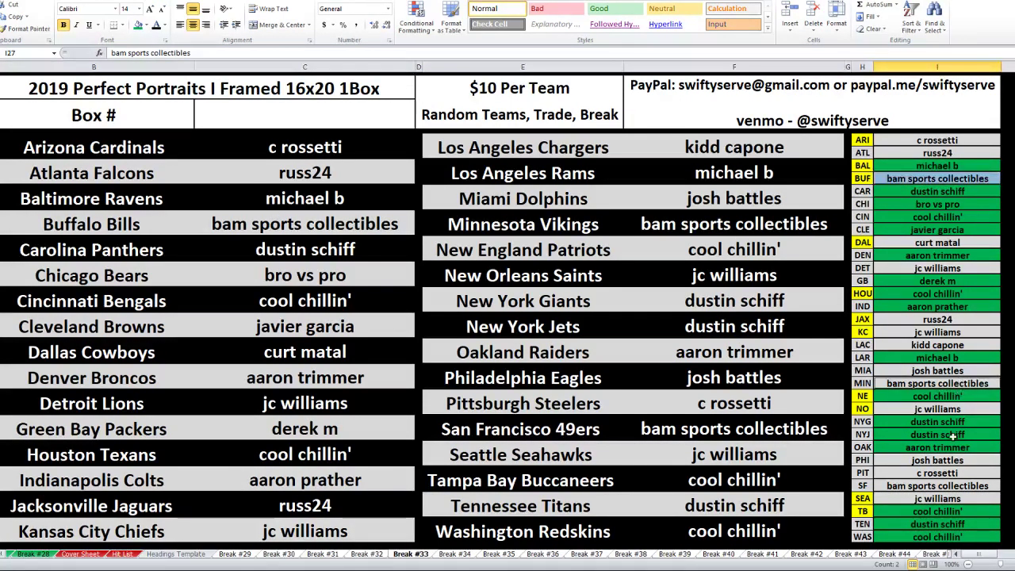
left_click(957, 485, "ctrl")
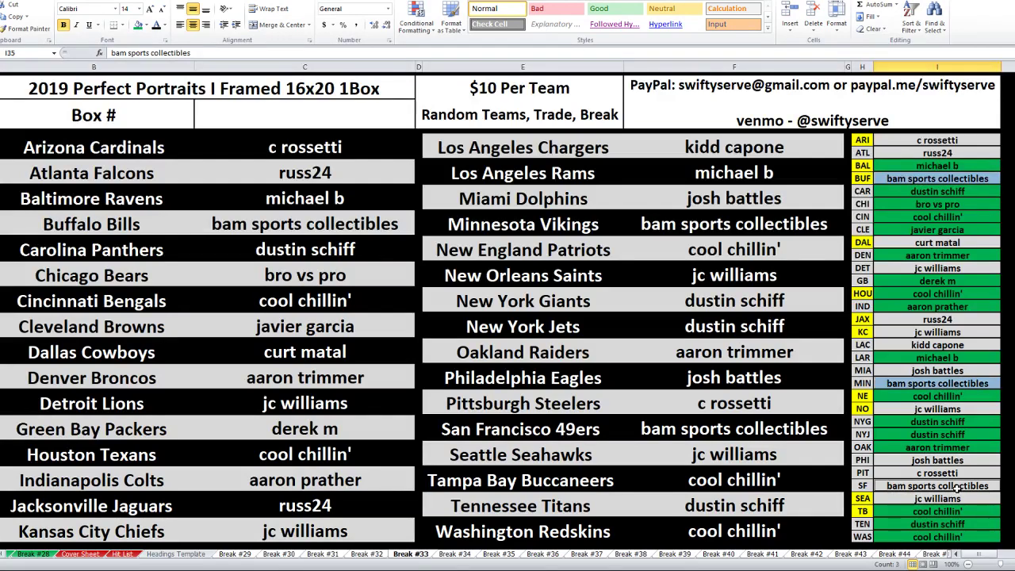
left_click(138, 26)
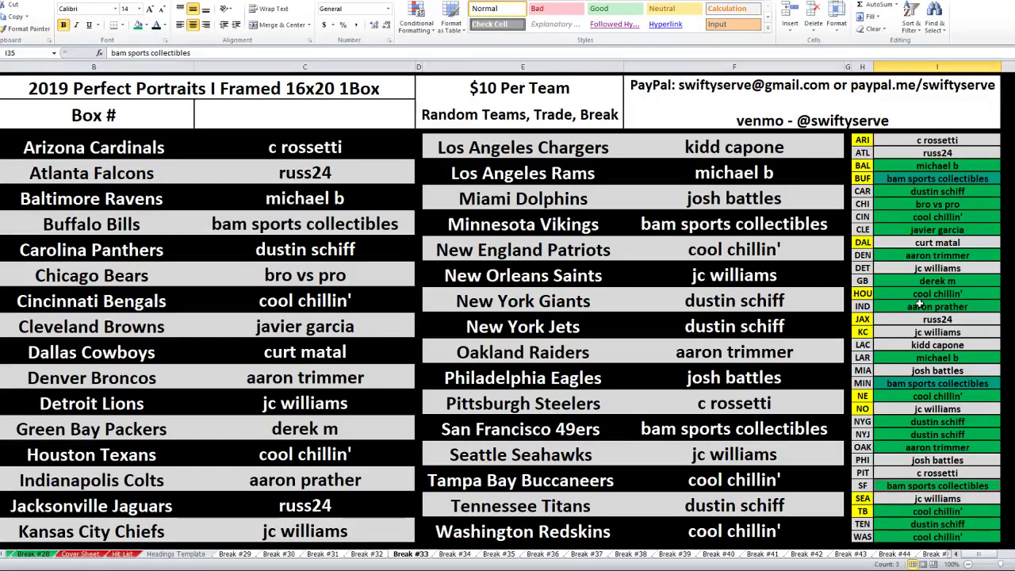
Fill the DET, KC, NO and SEA buyer cells green.
left_click(991, 268)
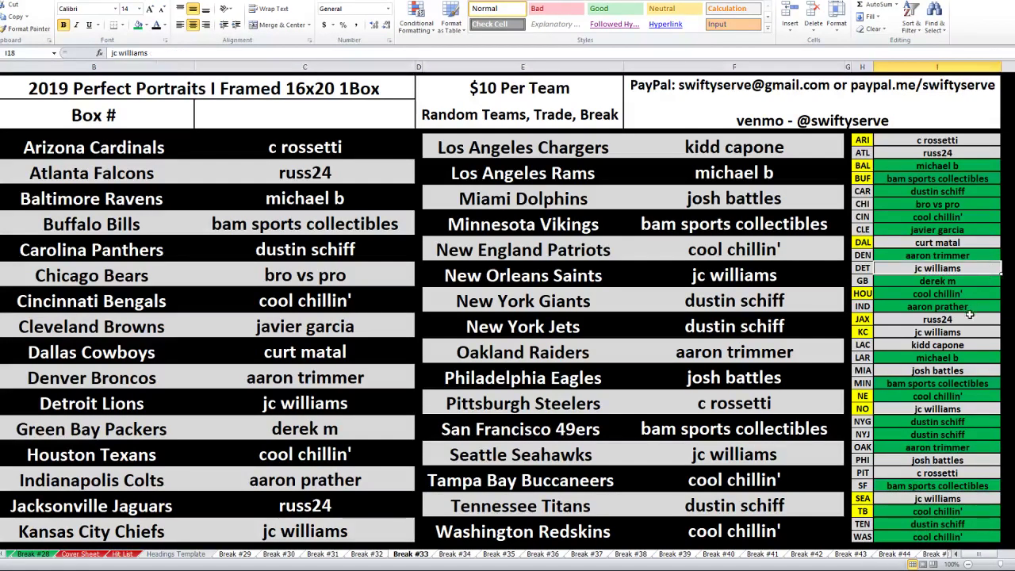
left_click(967, 331, "ctrl")
left_click(957, 408, "ctrl")
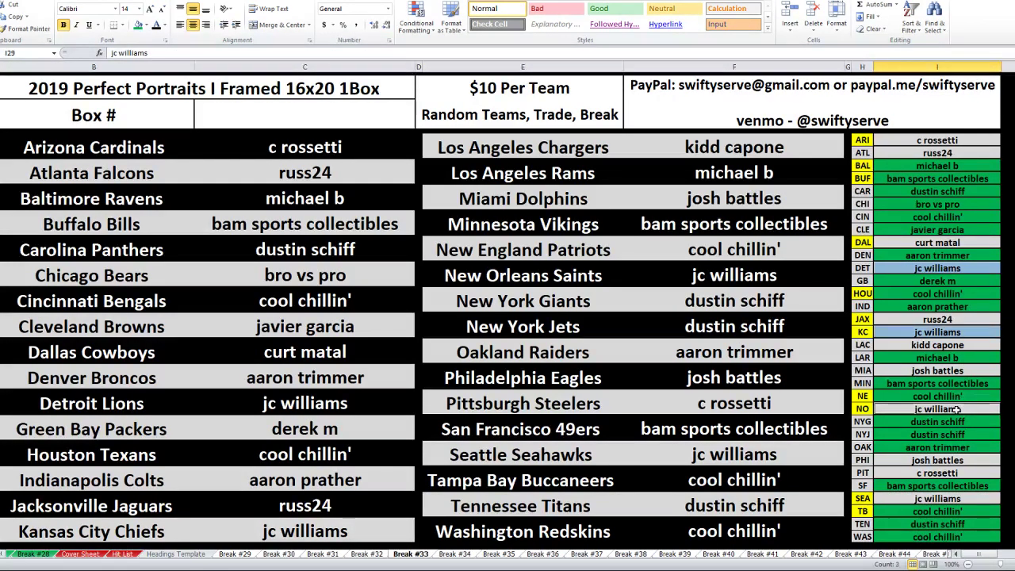
left_click(947, 498, "ctrl")
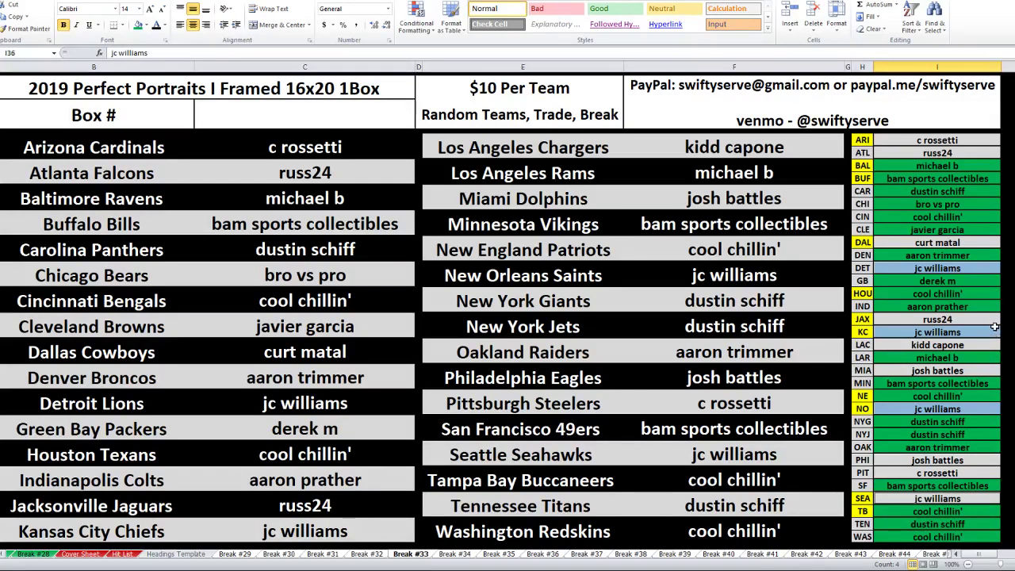
left_click(138, 27)
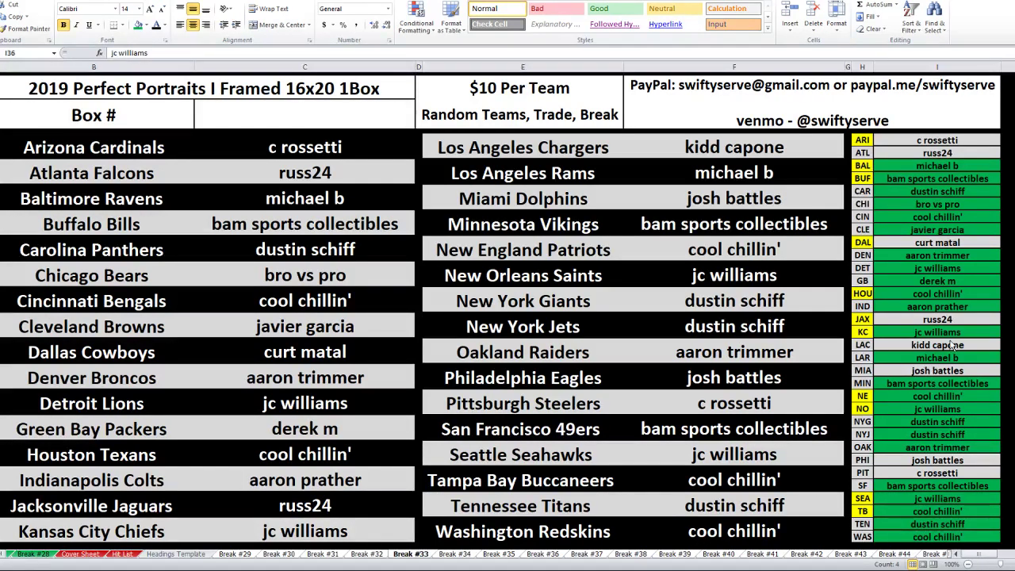
Fill the LAC buyer cell and the matching ARI and PIT buyer cells green.
left_click(894, 345)
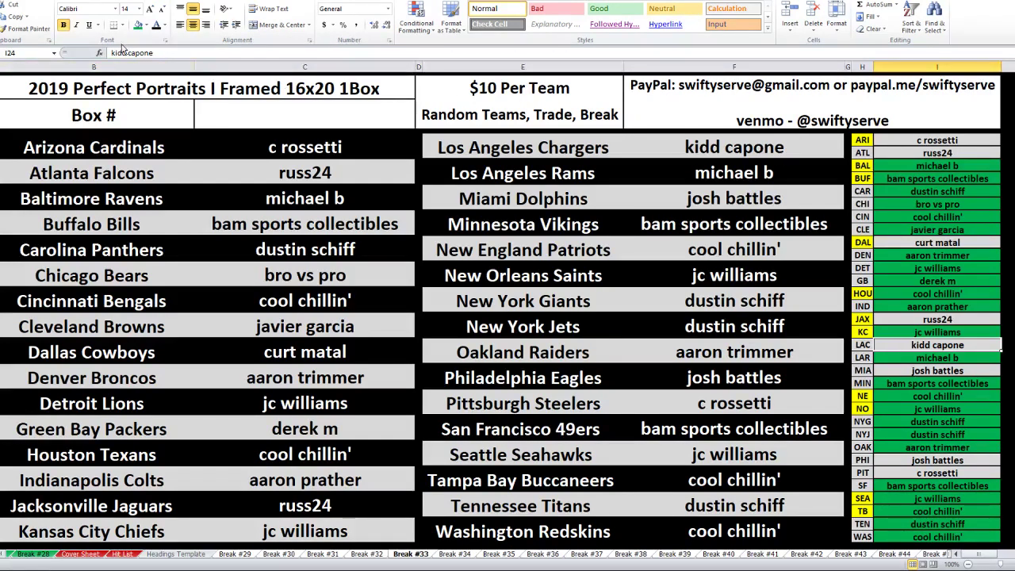
left_click(138, 26)
key("ctrl+Up")
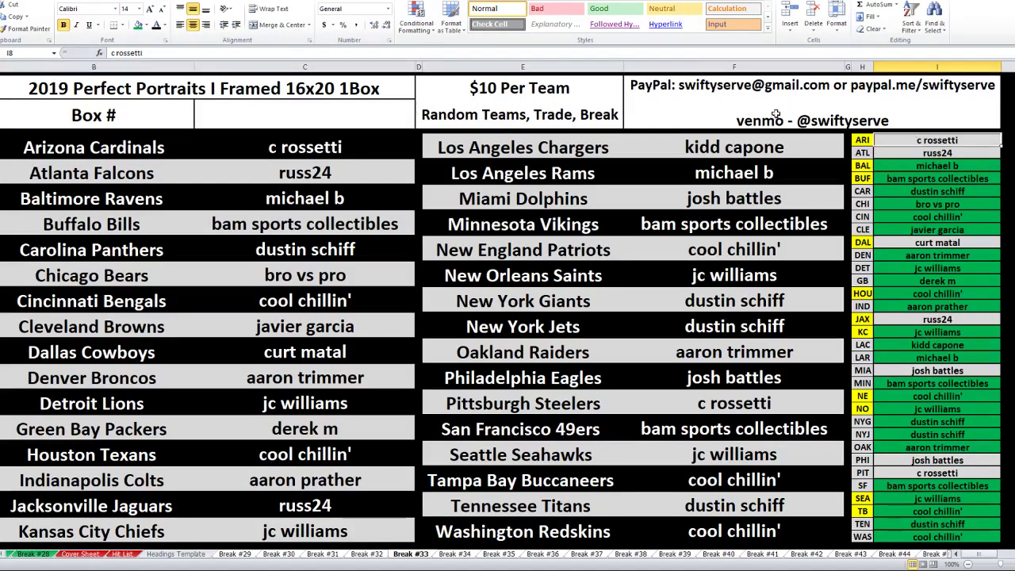
left_click(922, 473, "ctrl")
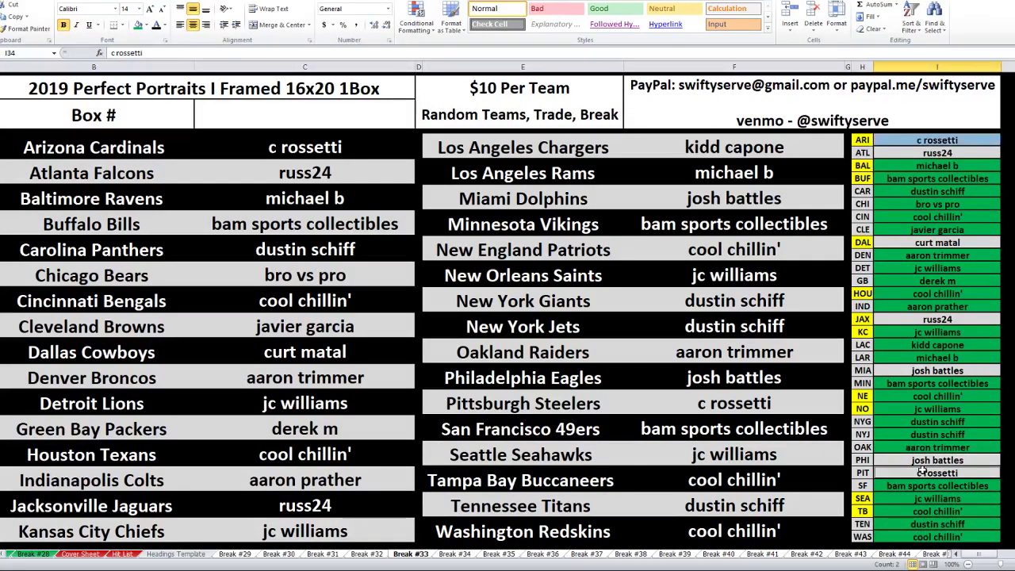
left_click(138, 25)
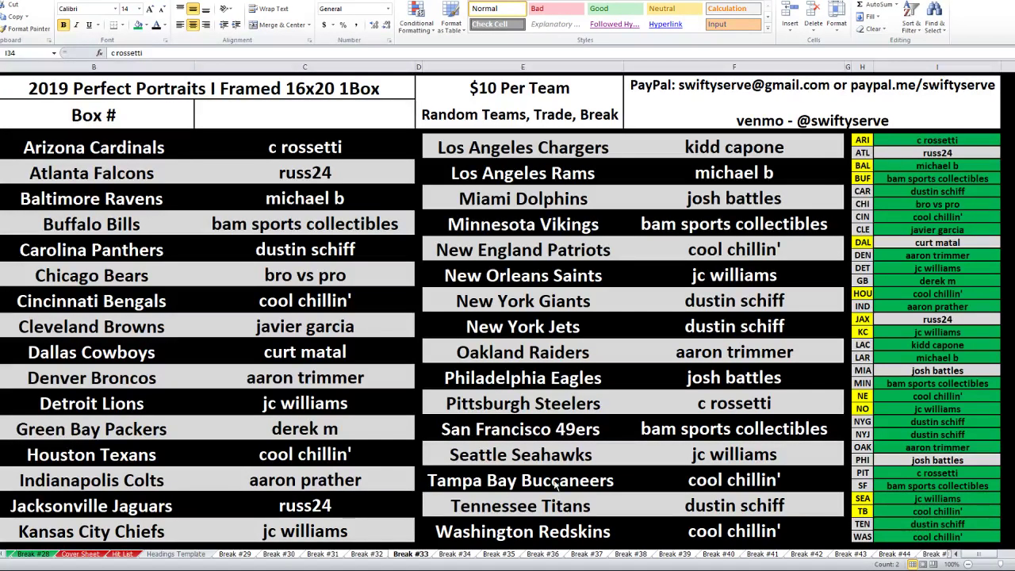
Fill the PHI and MIA buyer cells, which share one buyer, green.
left_click(937, 459)
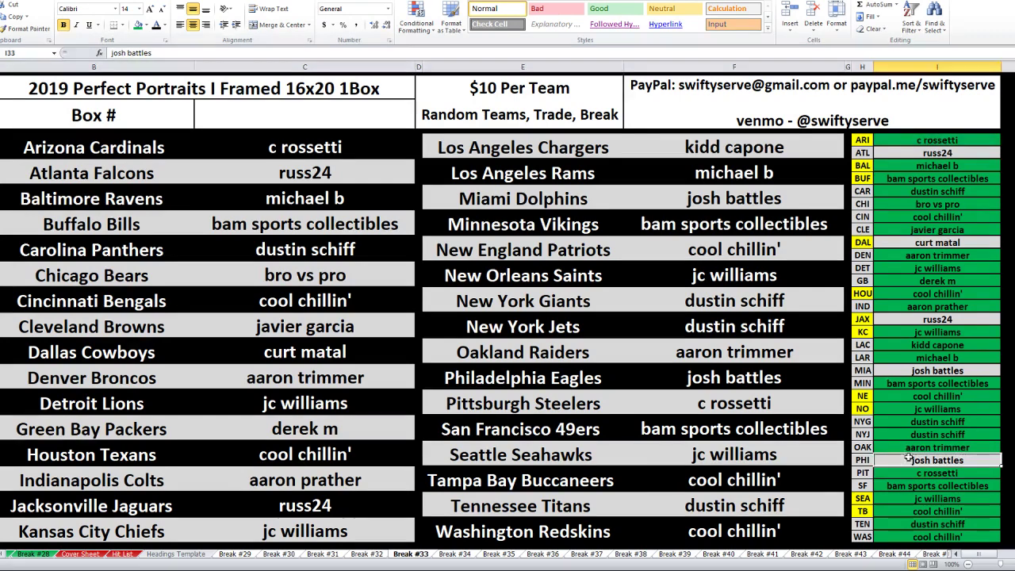
left_click(937, 371, "ctrl")
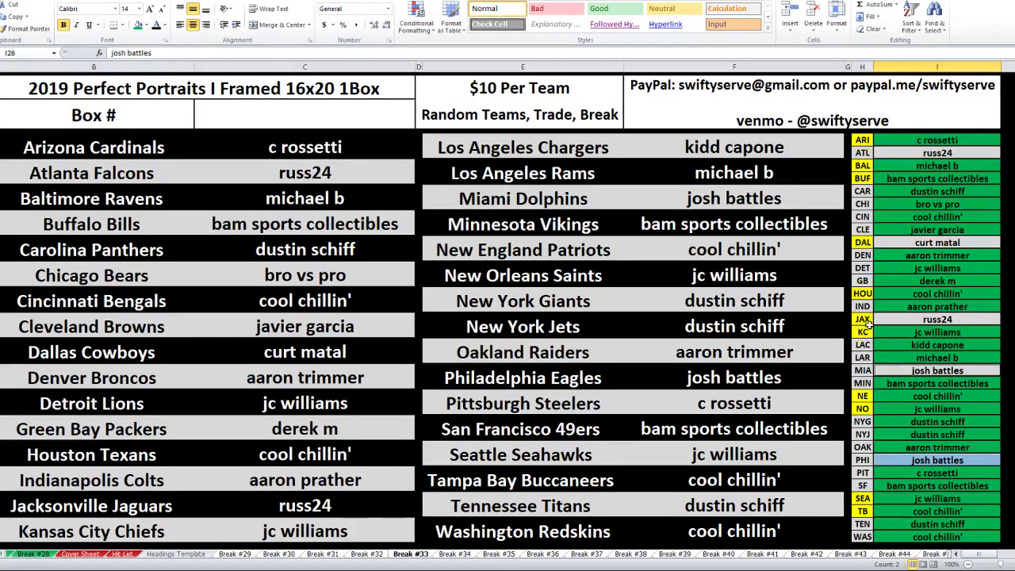
left_click(138, 26)
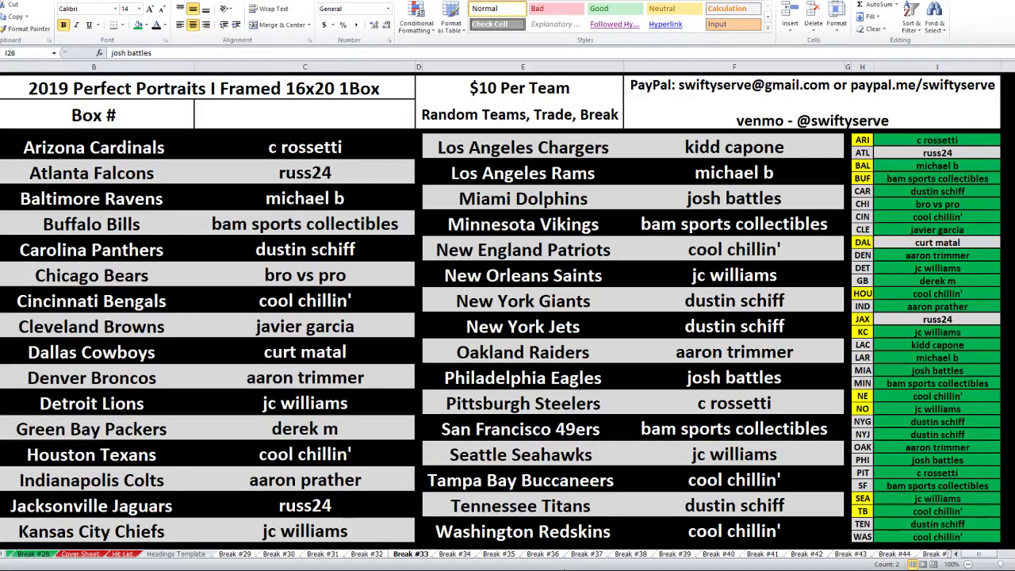
Select the ATL, DAL and JAX buyer cells together for recolouring.
left_click(941, 154)
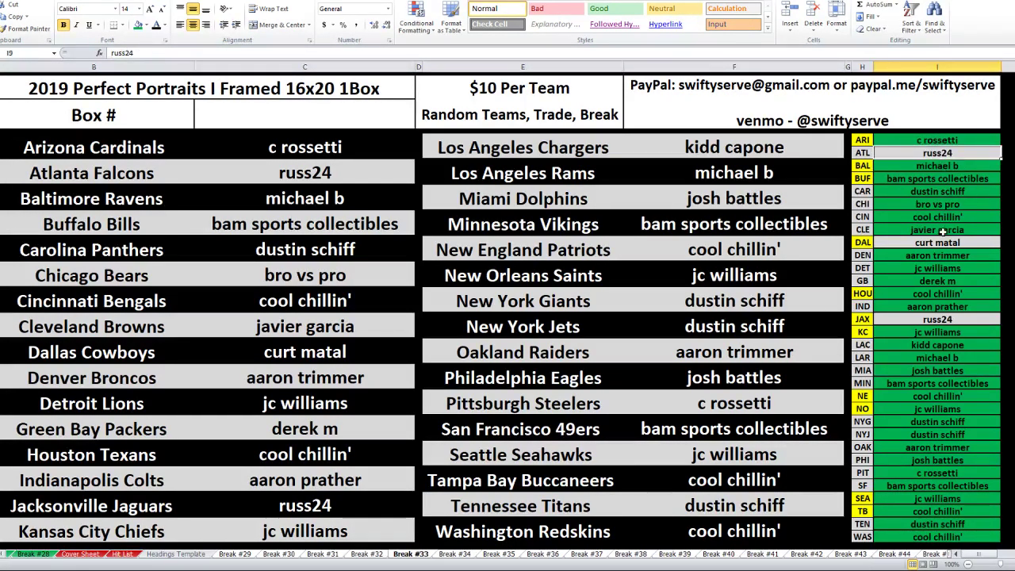
left_click(942, 241, "ctrl")
left_click(943, 319, "ctrl")
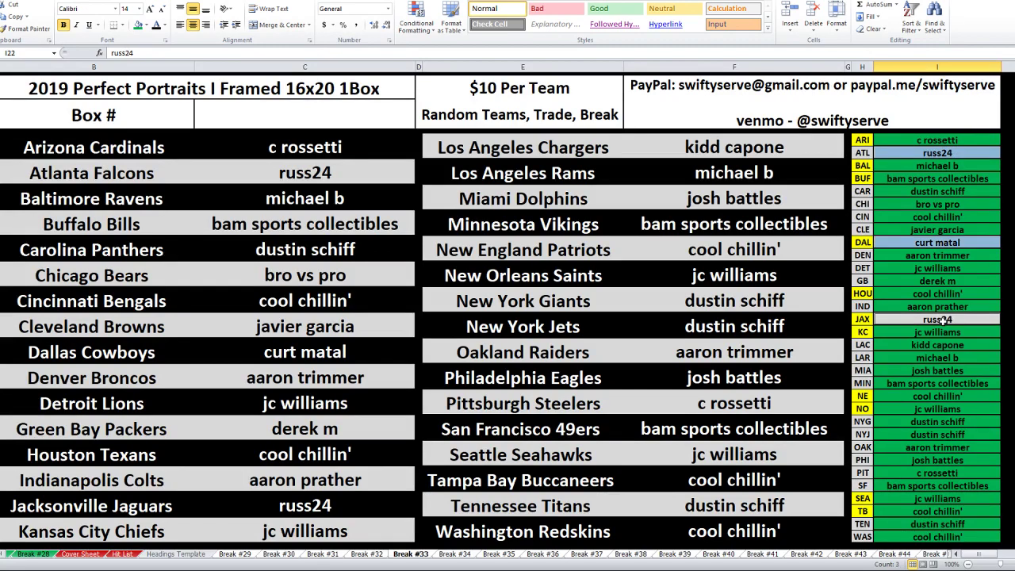
left_click(151, 26)
Fill the ATL, DAL and JAX names yellow, copy I8:I33, and maximize the RANDOM.ORG browser.
left_click(164, 106)
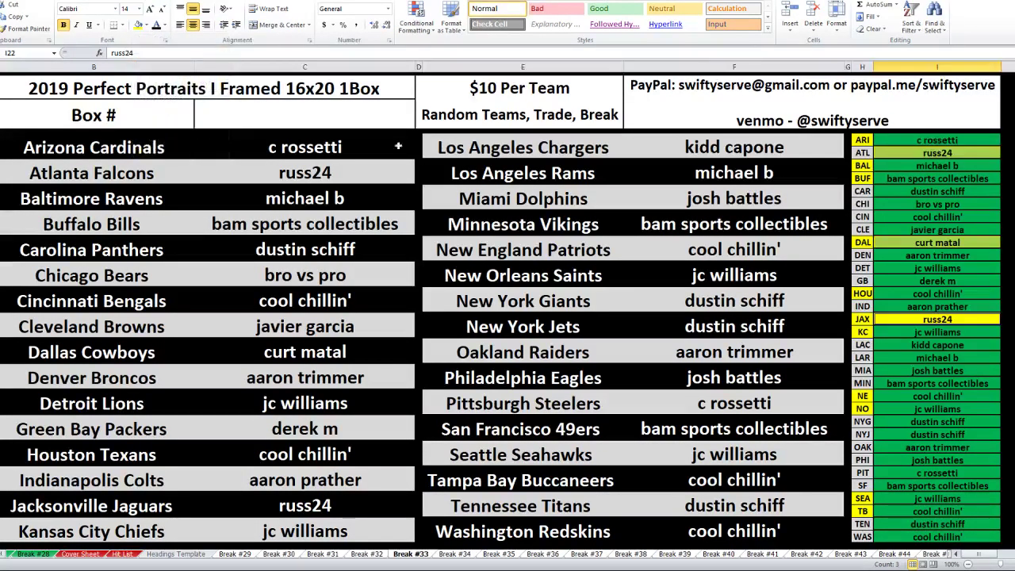
left_click_drag(937, 141, 948, 539)
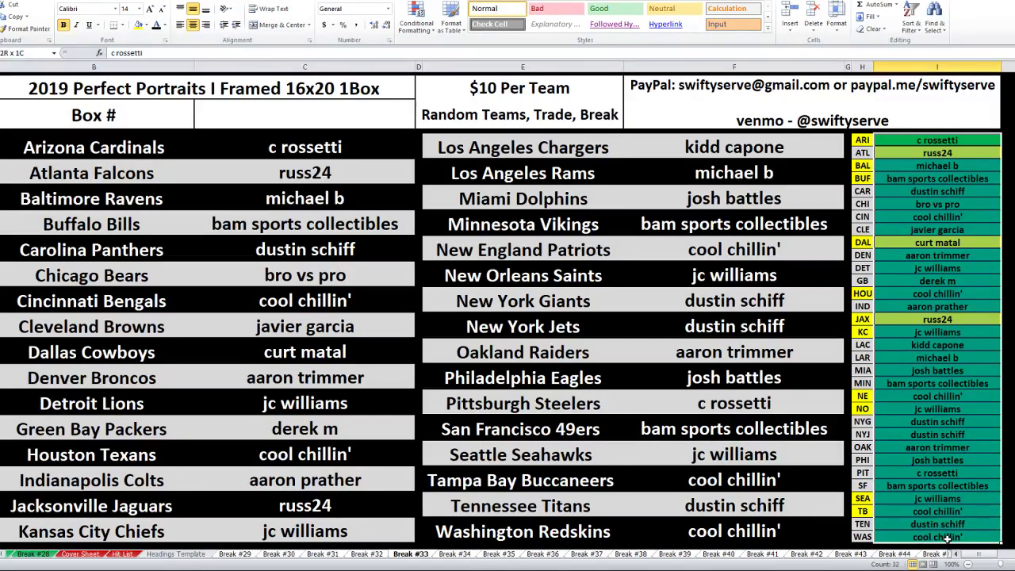
key("ctrl+c")
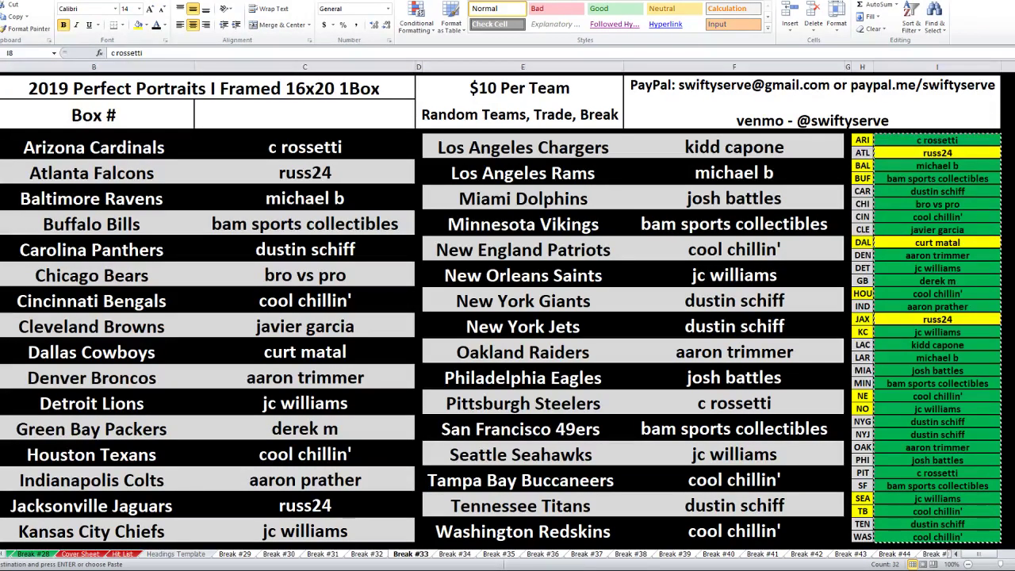
key("alt+Tab")
double_click(446, 8)
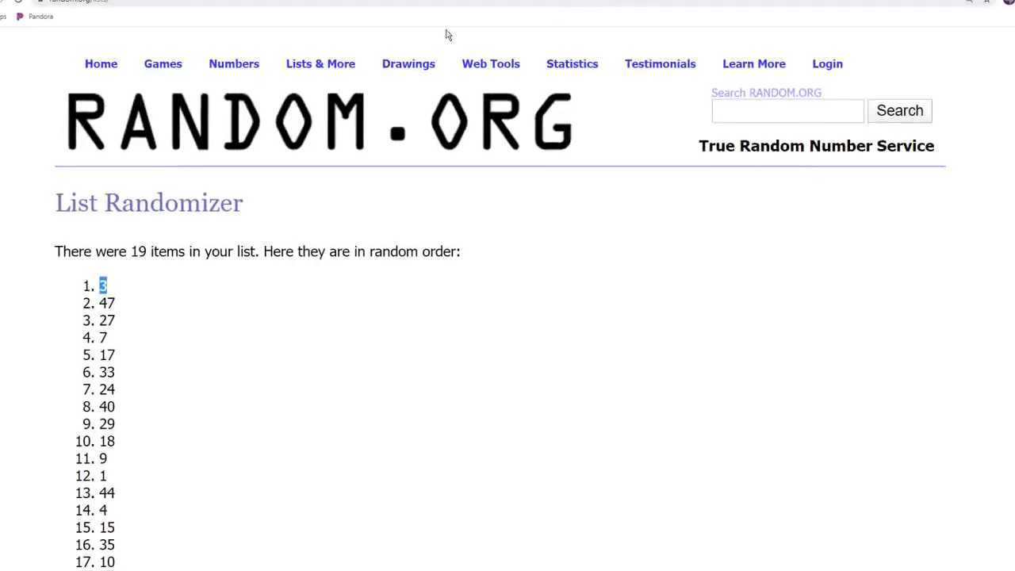
Start a fresh RANDOM.ORG List Randomizer form and paste the copied list into it.
key("alt+Left")
scroll(303, 62, "up", 1)
mouse_move(309, 60)
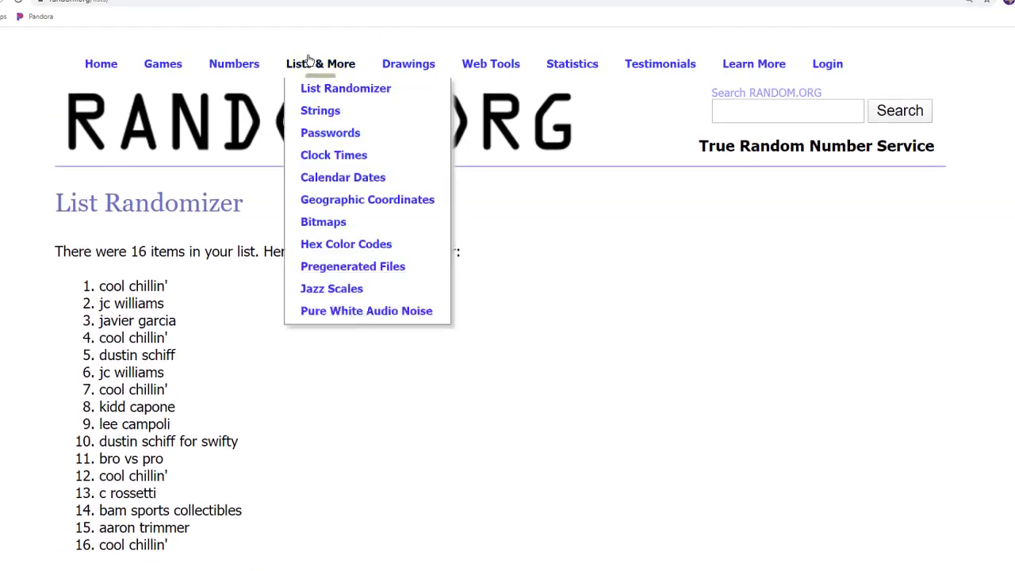
left_click(336, 91)
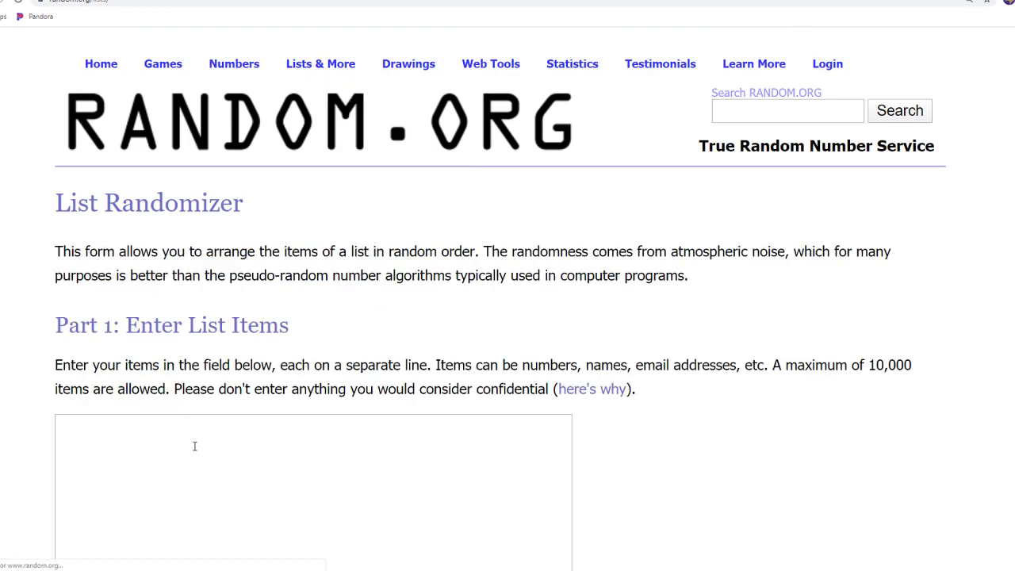
left_click(195, 446)
key("ctrl+v")
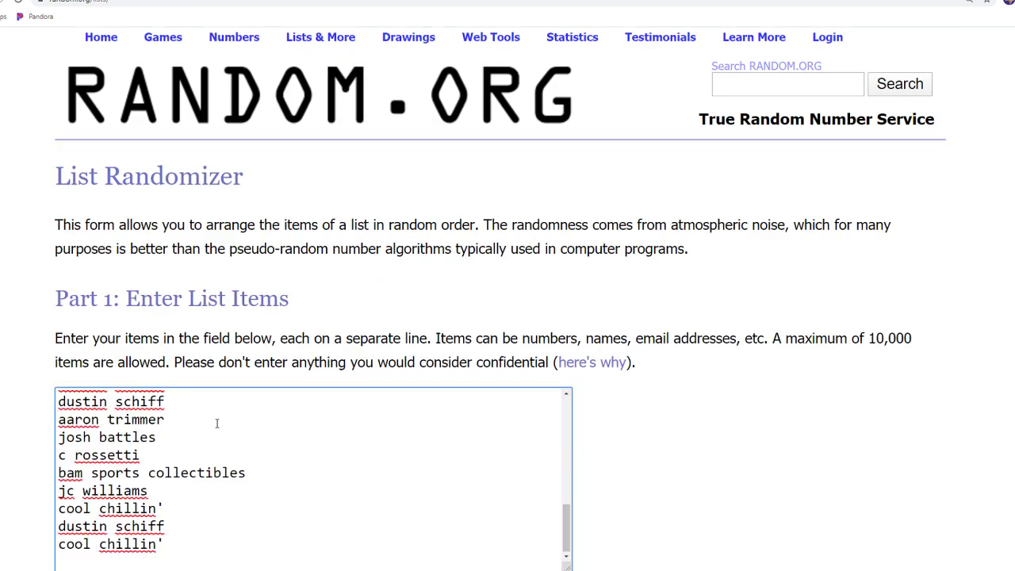
Reopen the List Randomizer form and paste in the box number list.
scroll(216, 424, "up", 5)
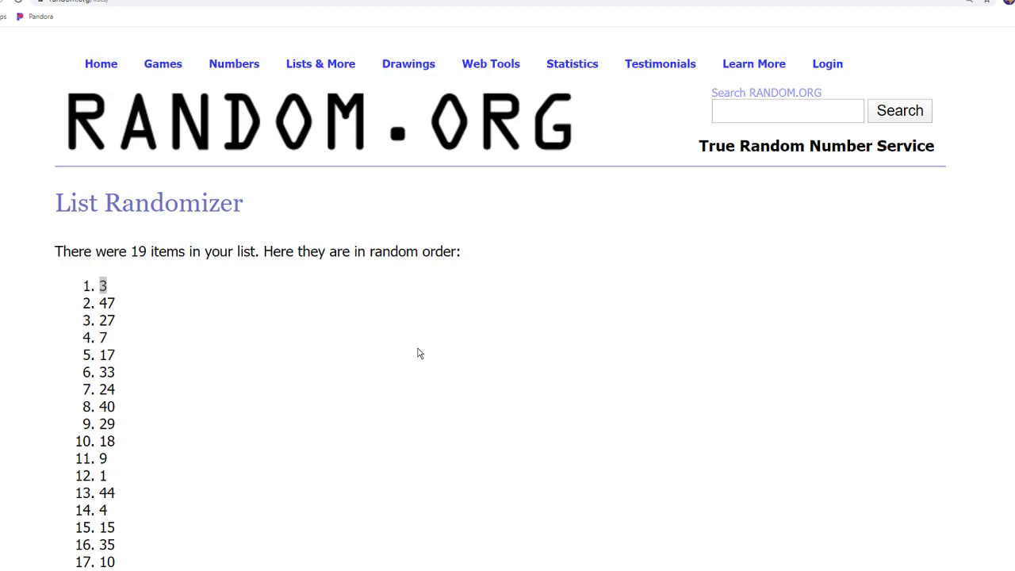
mouse_move(322, 73)
left_click(336, 89)
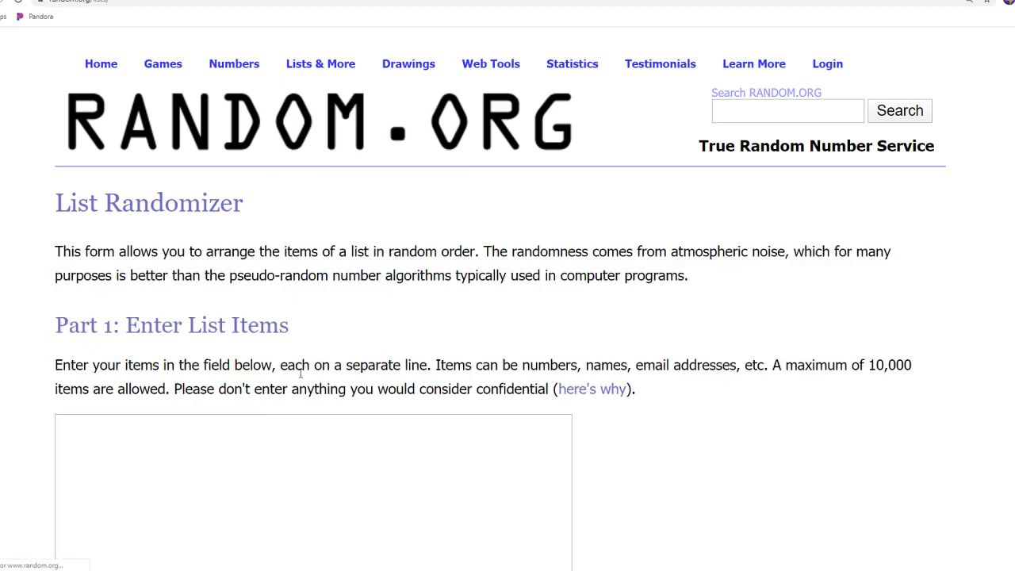
left_click(211, 455)
key("ctrl+v")
Randomize the box numbers, then reshuffle them four more times for five shuffles.
scroll(471, 425, "down", 4)
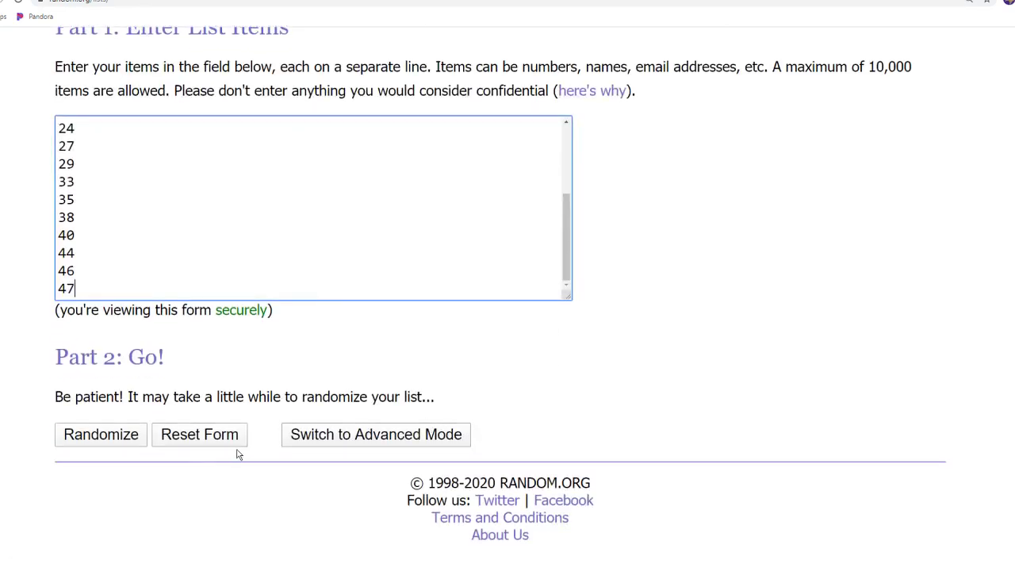
left_click(134, 435)
scroll(131, 436, "down", 4)
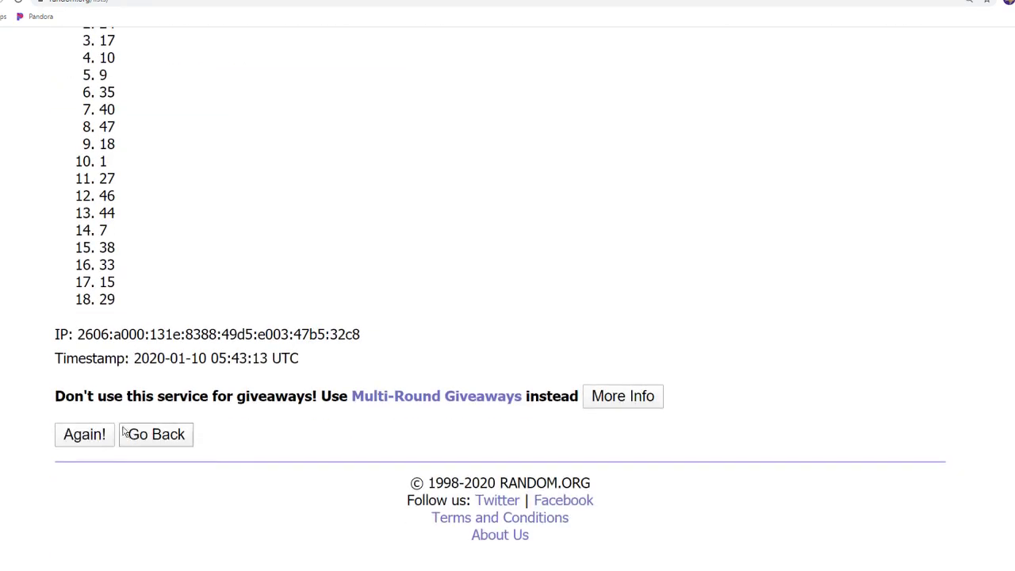
left_click(86, 433)
scroll(97, 439, "down", 4)
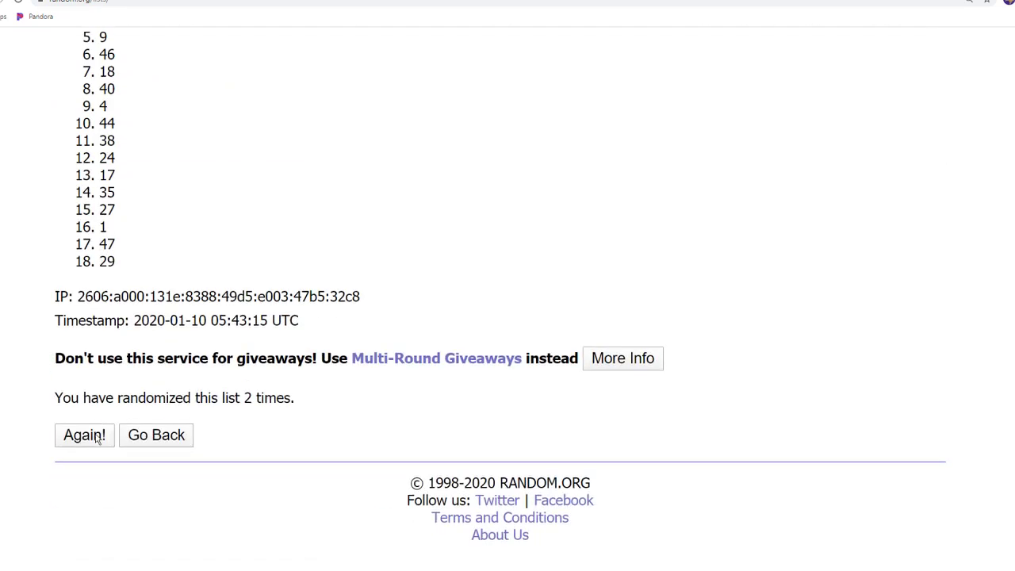
left_click(95, 437)
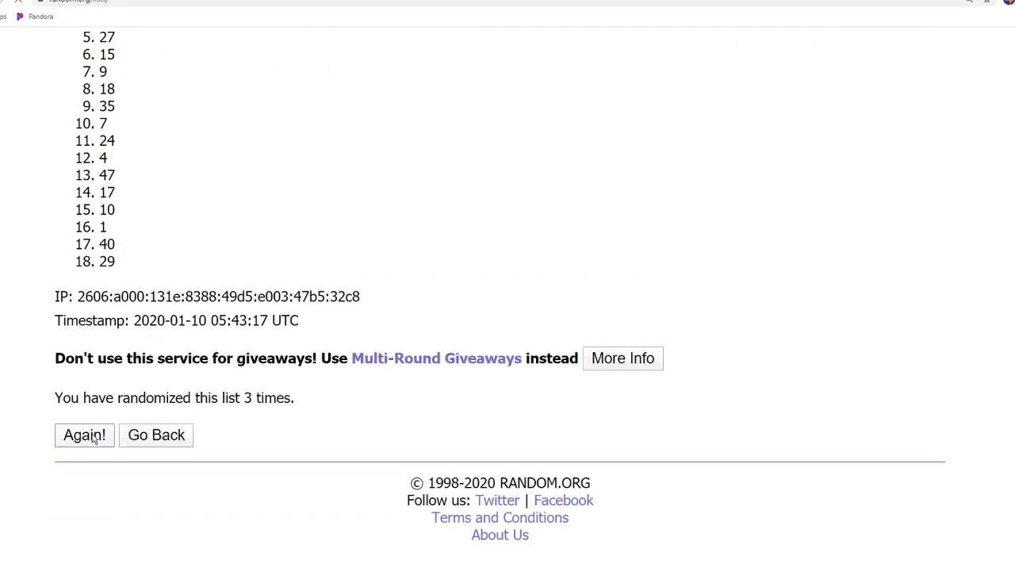
left_click(94, 438)
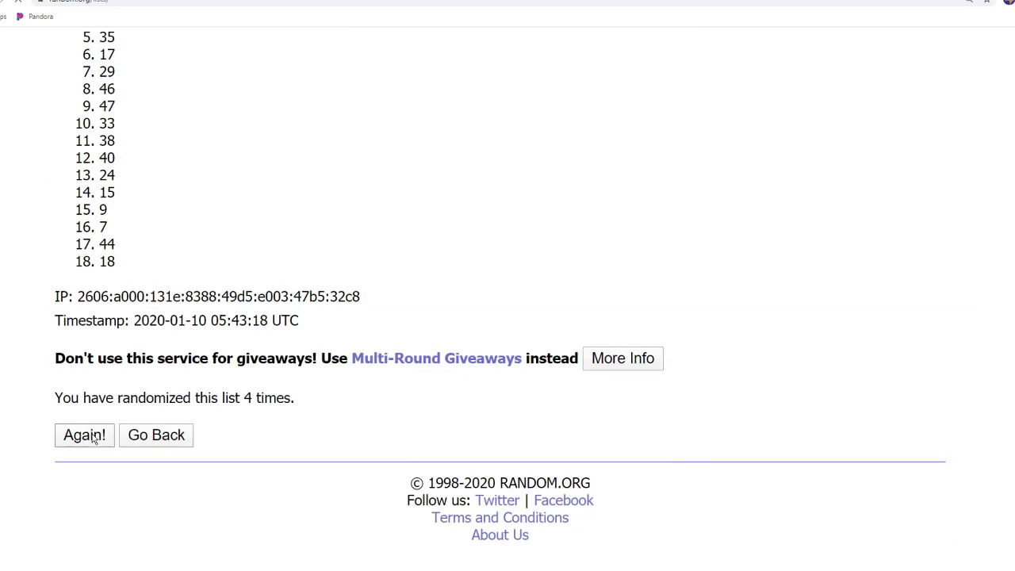
left_click(94, 438)
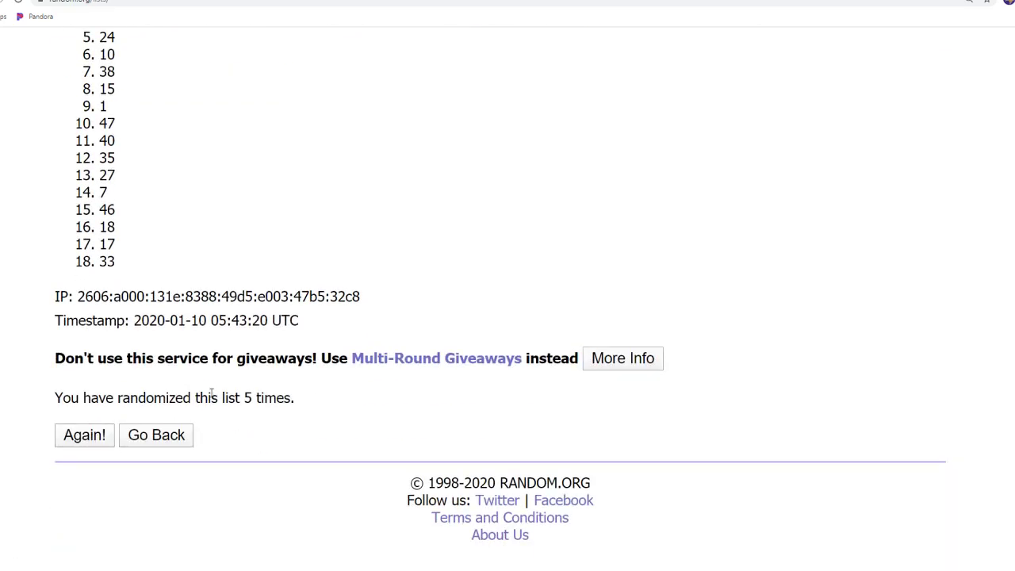
Go back to the List Randomizer form holding the buyer names.
left_click_drag(209, 396, 346, 410)
scroll(356, 373, "up", 4)
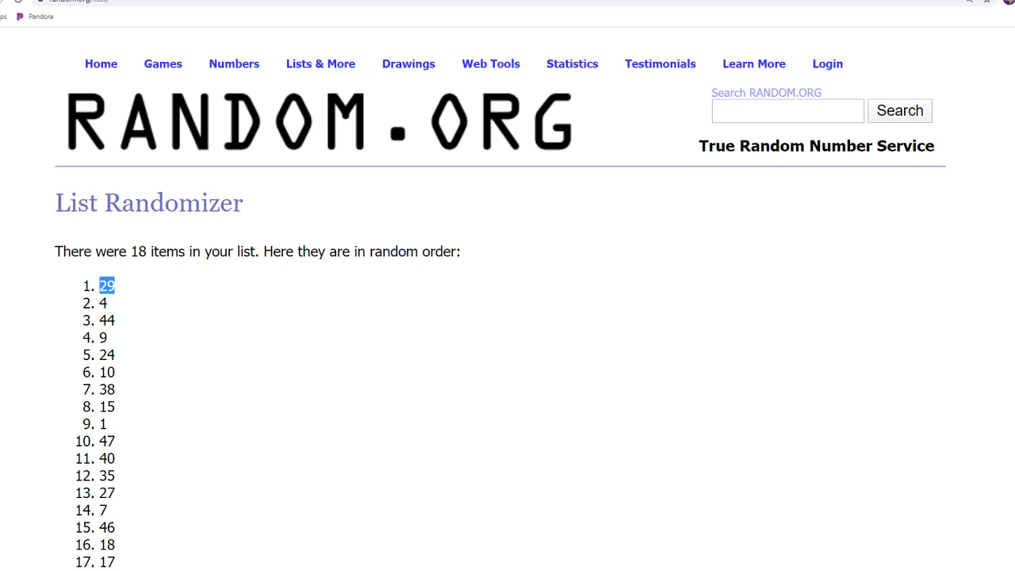
key("alt+Left")
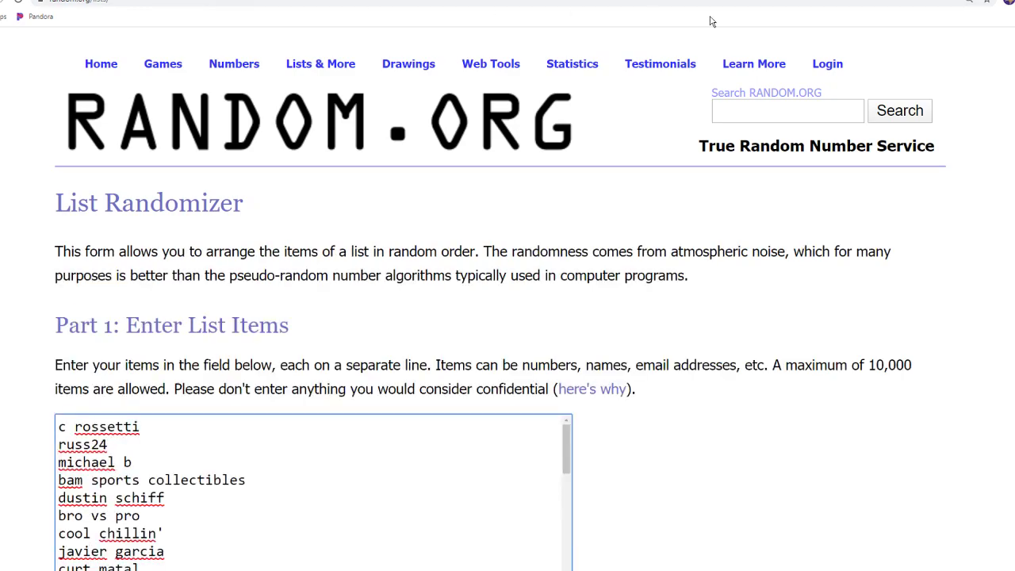
key("super+Down")
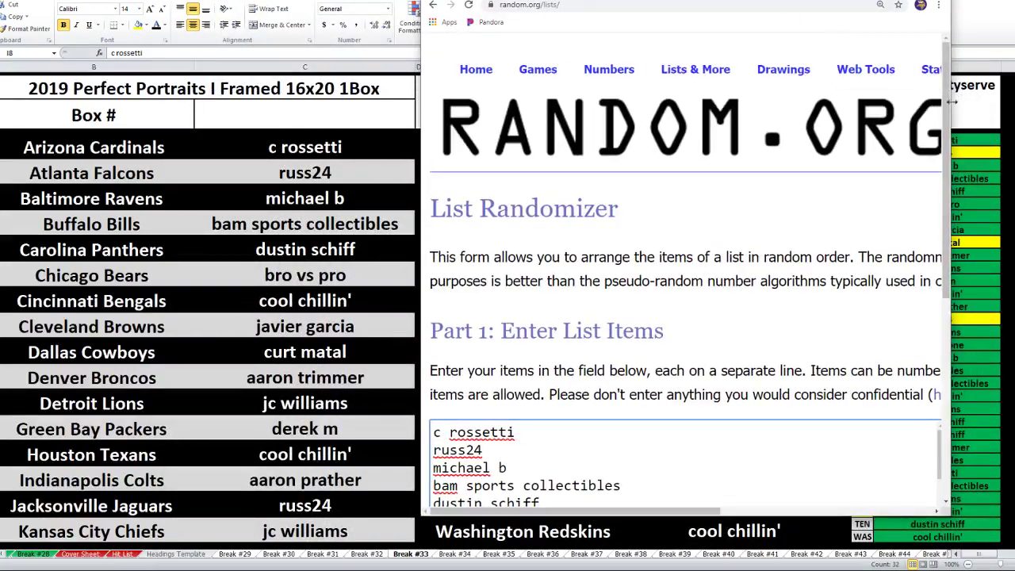
scroll(920, 211, "down", 3)
scroll(918, 214, "down", 1)
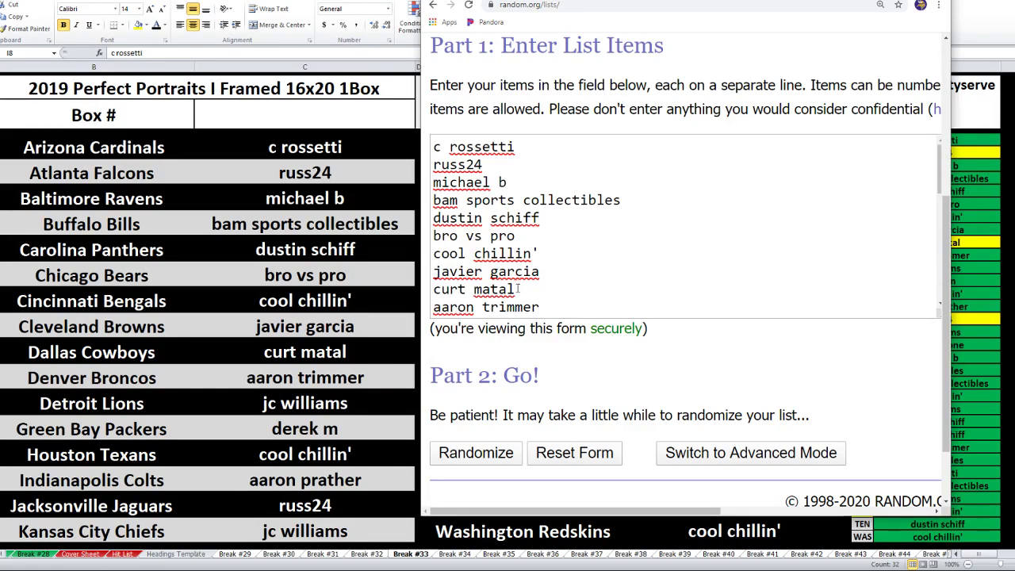
scroll(519, 288, "down", 1)
scroll(517, 289, "down", 1)
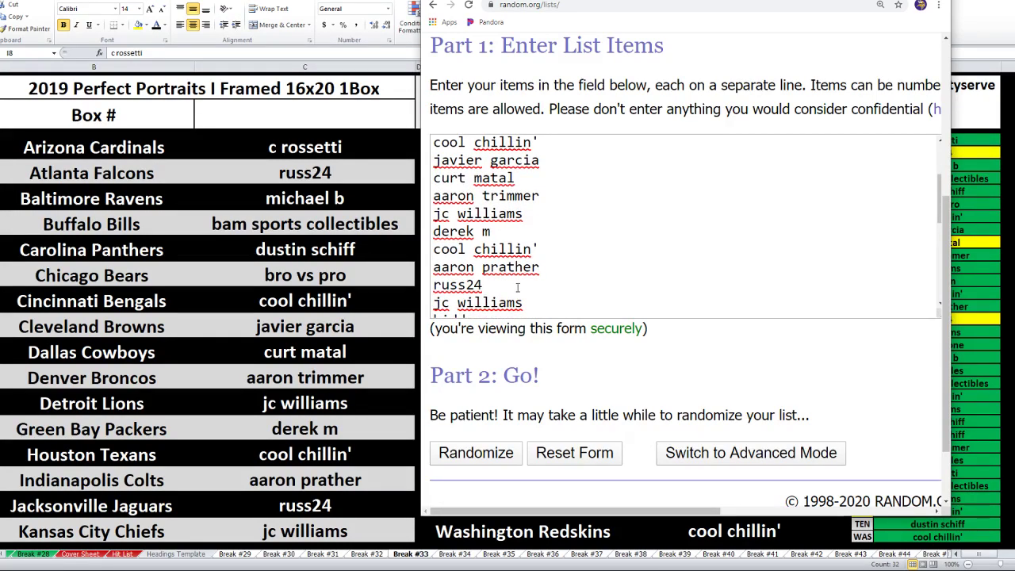
scroll(517, 287, "down", 2)
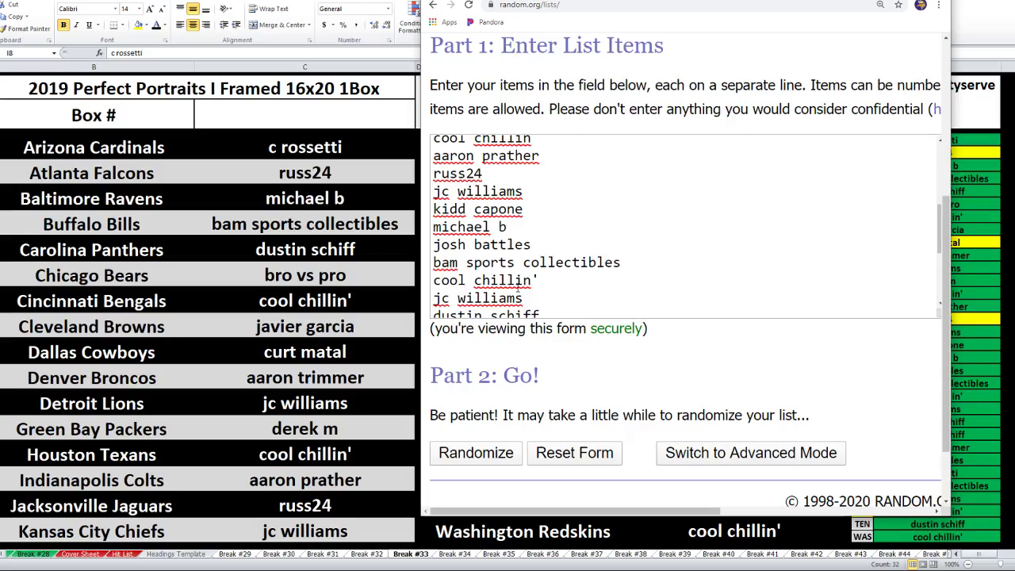
scroll(519, 289, "down", 1)
left_click_drag(749, 2, 446, 54)
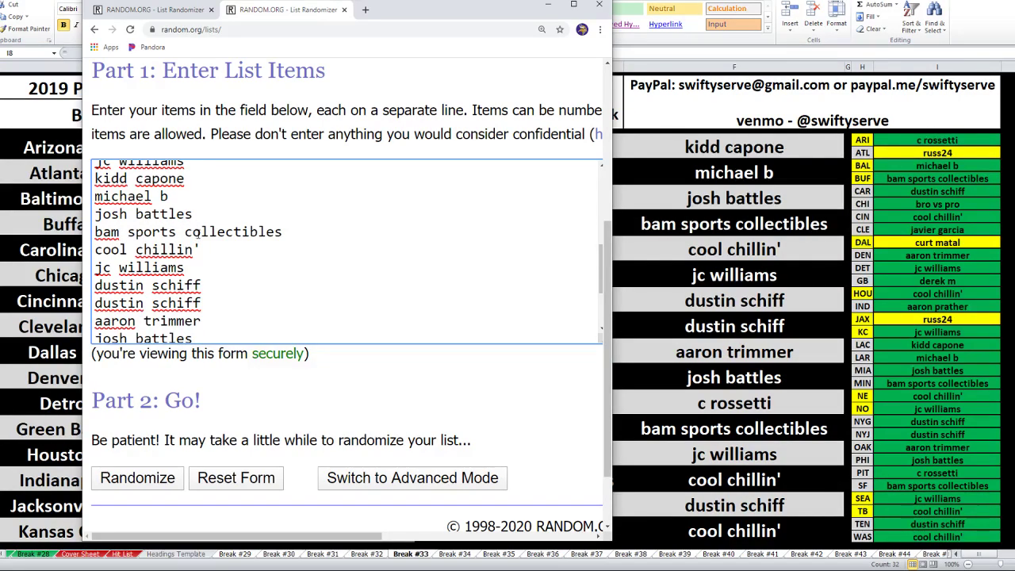
scroll(199, 297, "down", 1)
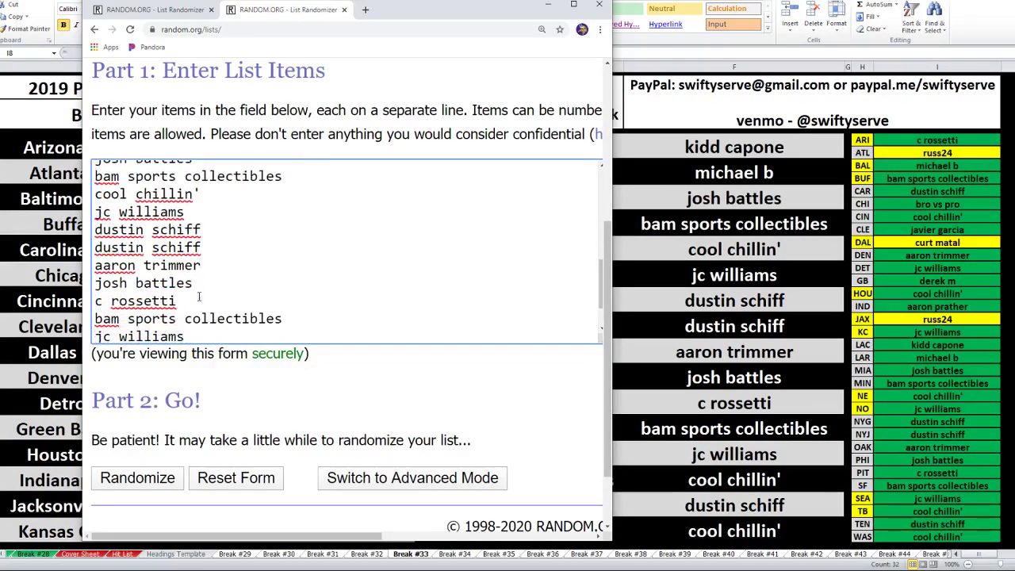
scroll(181, 282, "down", 1)
scroll(187, 280, "down", 1)
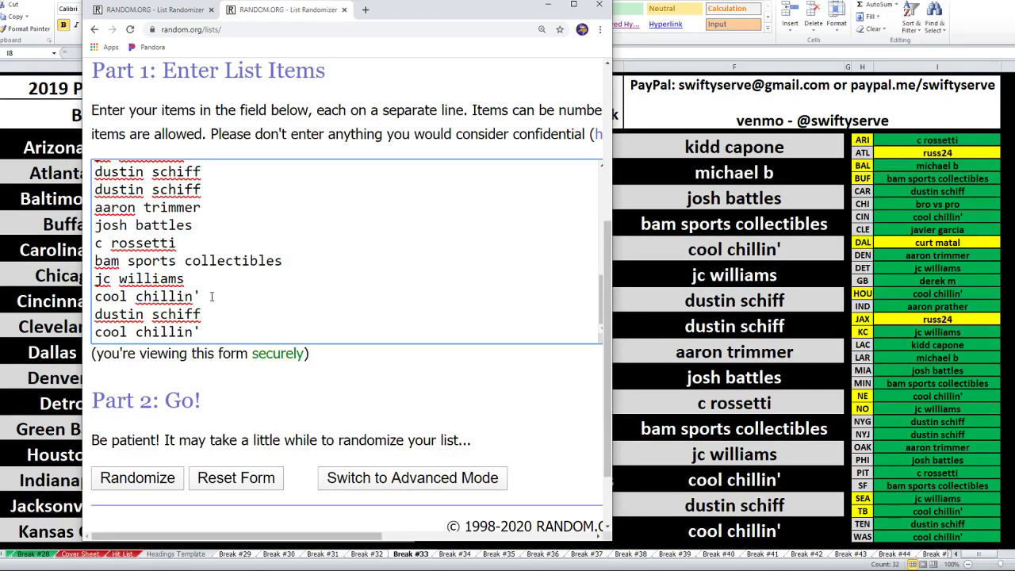
left_click(576, 7)
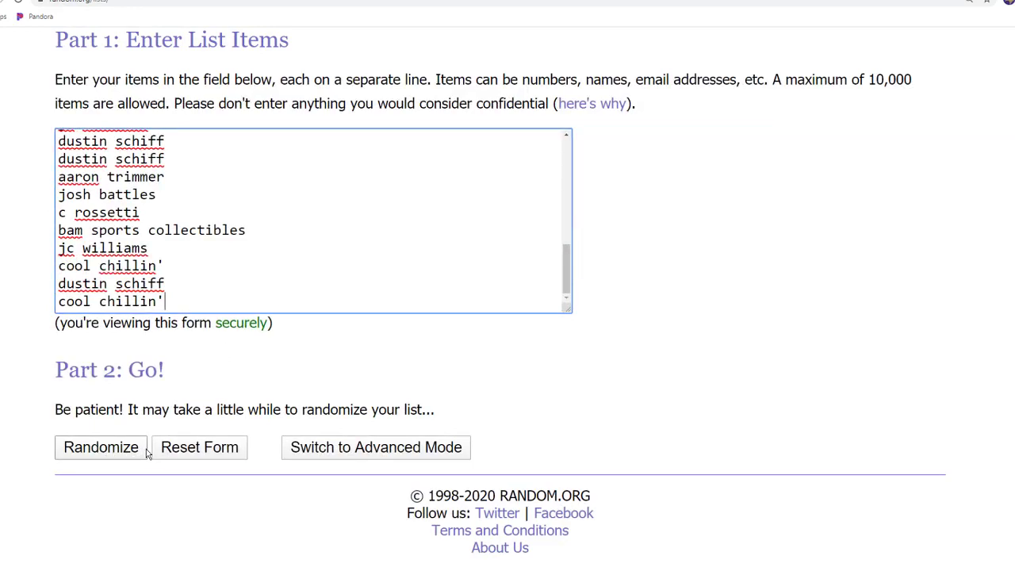
Randomize the 32 buyer names five times in a row.
left_click(137, 452)
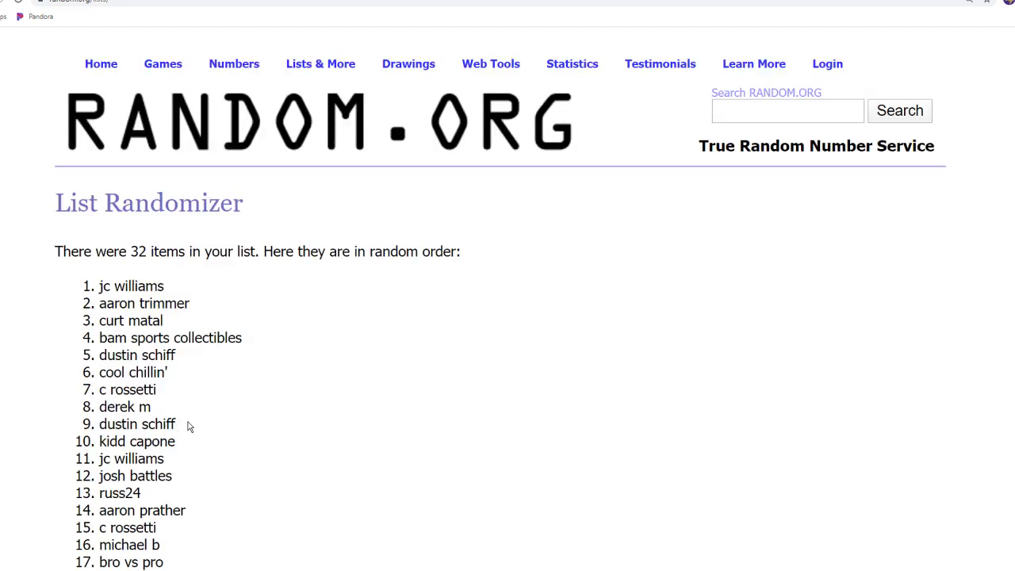
scroll(189, 426, "down", 7)
left_click(104, 434)
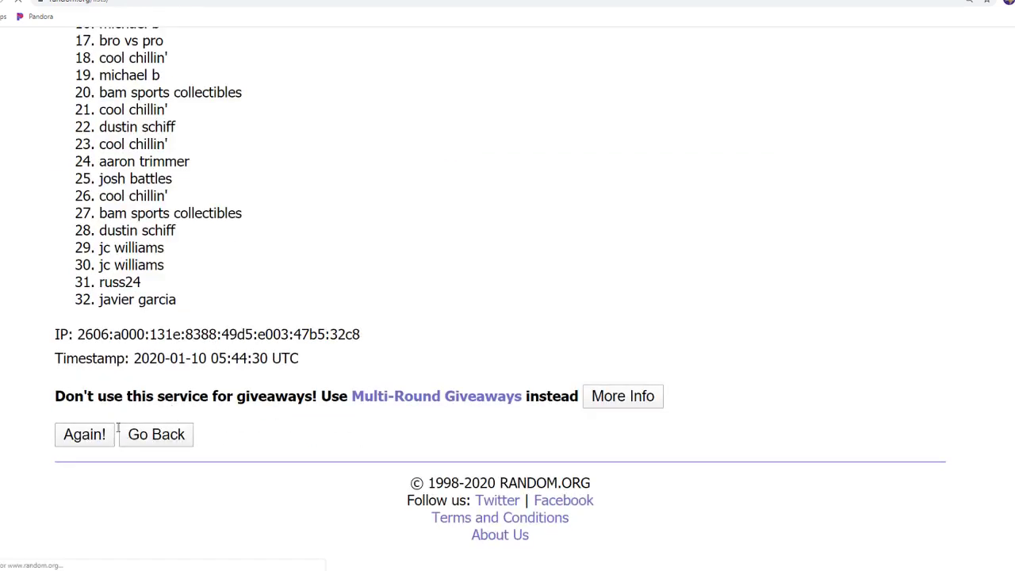
scroll(131, 430, "down", 7)
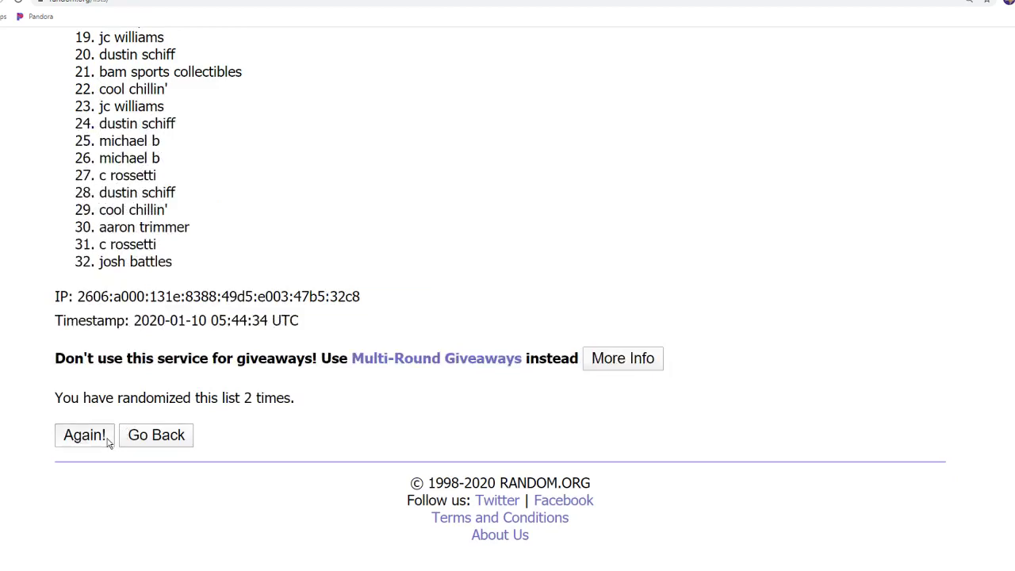
left_click(109, 436)
scroll(107, 438, "down", 7)
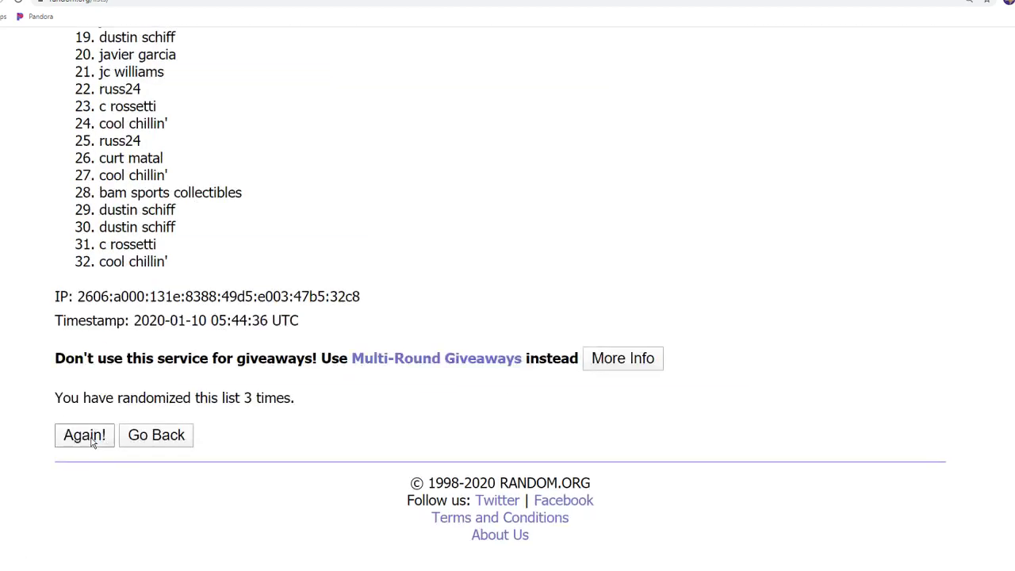
left_click(93, 445)
scroll(93, 444, "down", 7)
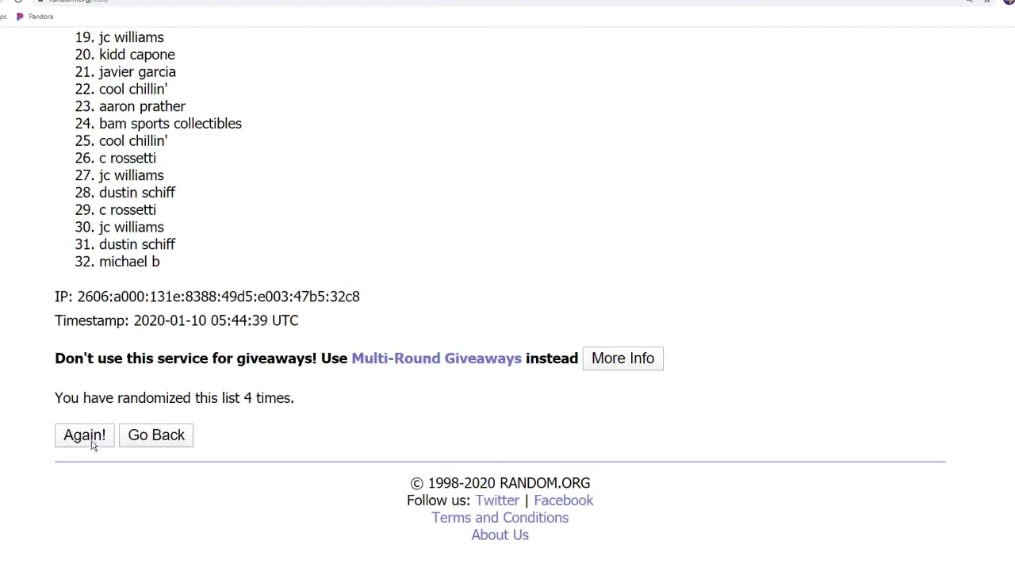
left_click(89, 441)
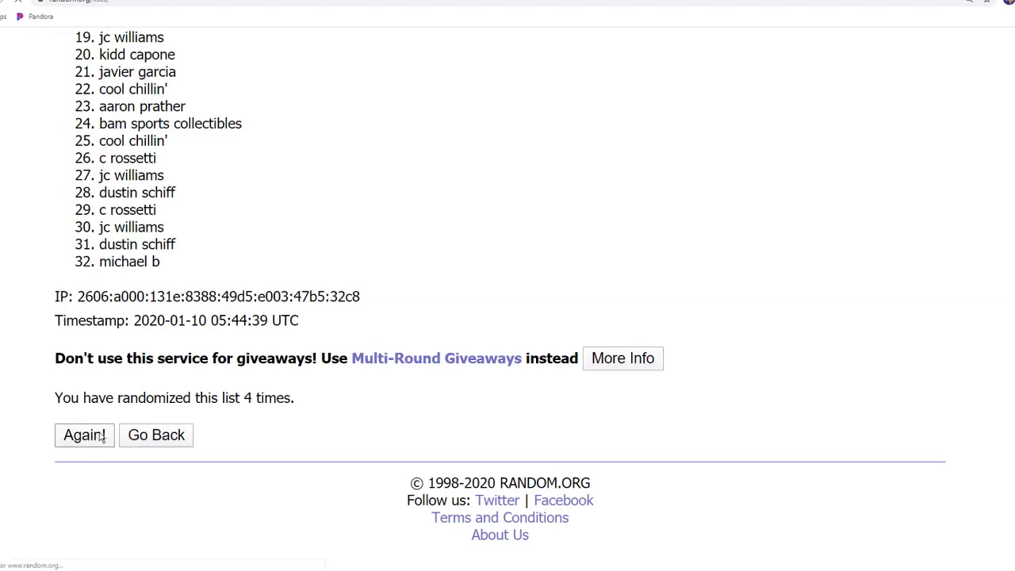
scroll(159, 413, "down", 5)
left_click_drag(195, 397, 329, 401)
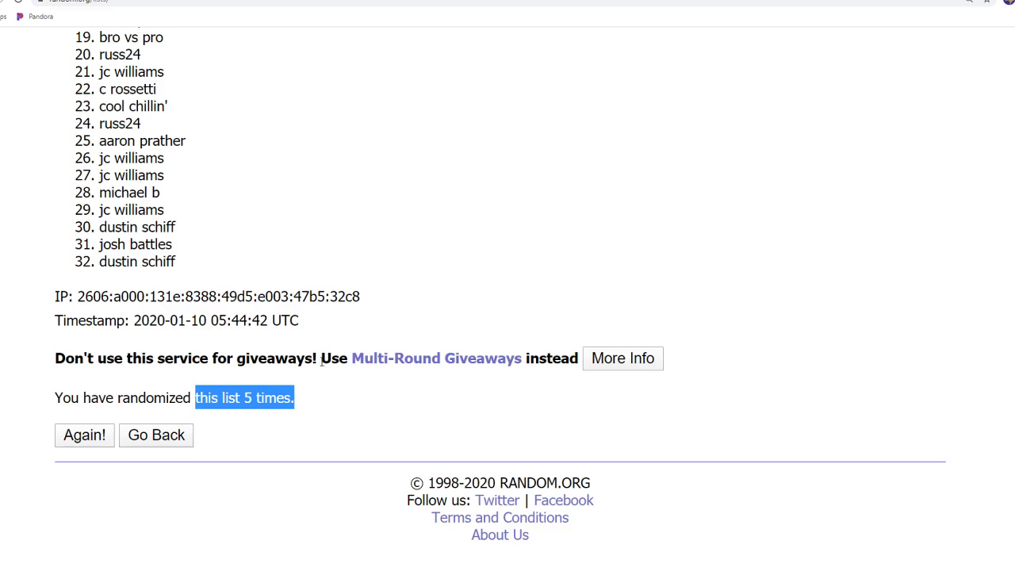
Select and copy the randomized name list, then return to the Excel break sheet.
scroll(316, 364, "up", 5)
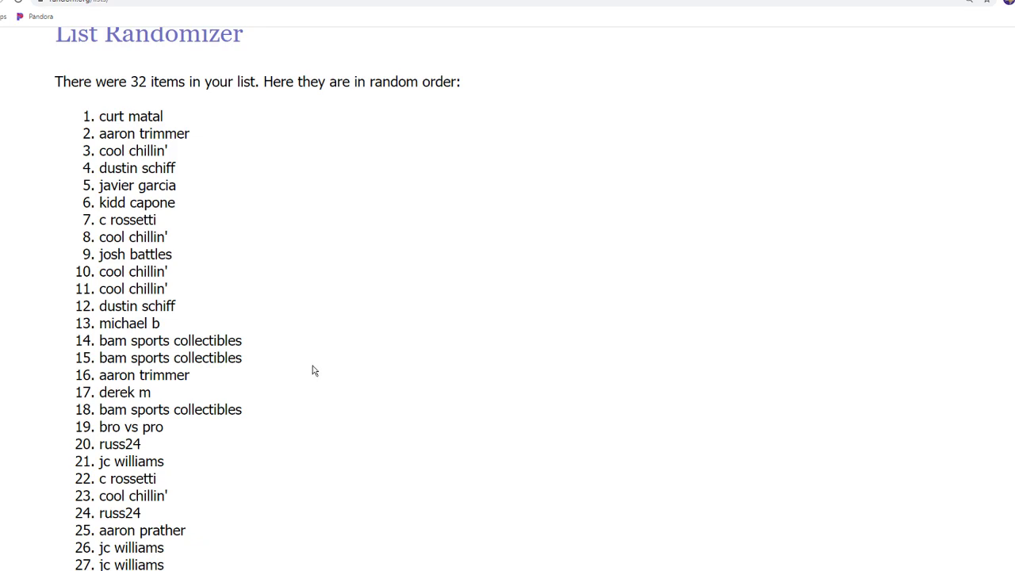
scroll(313, 370, "down", 1)
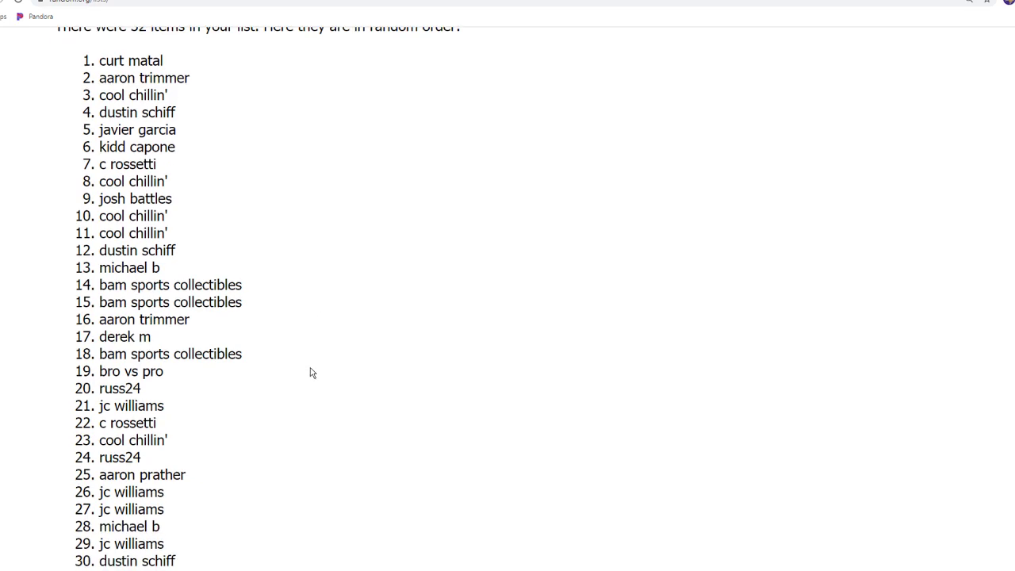
scroll(159, 301, "down", 1)
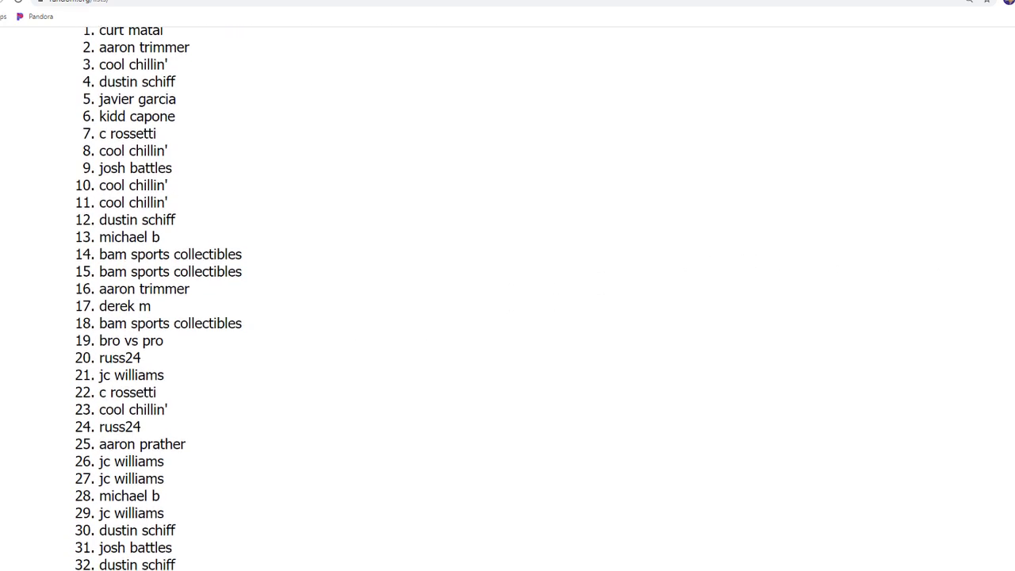
scroll(827, 158, "up", 3)
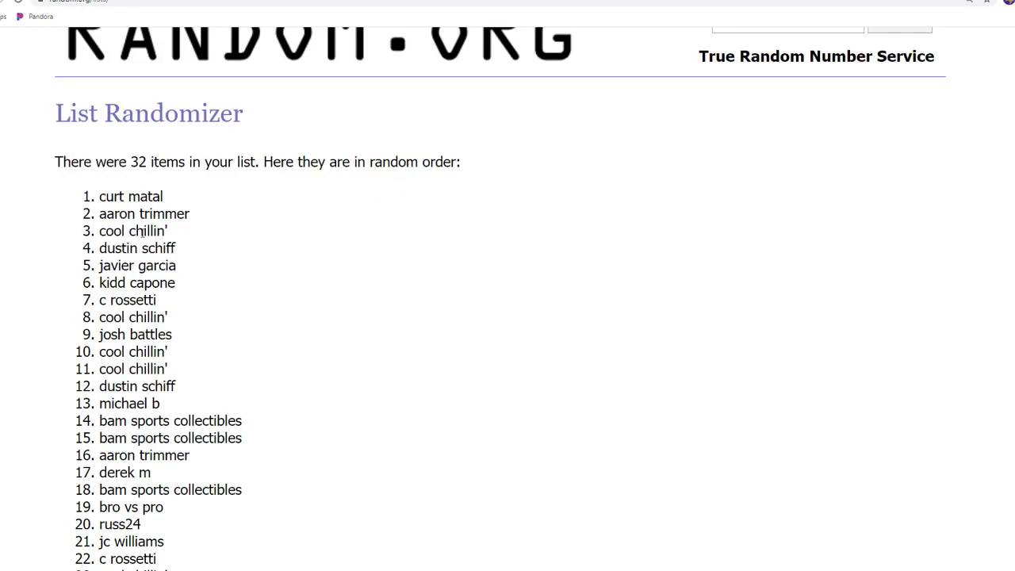
left_click_drag(101, 195, 179, 508)
scroll(111, 250, "down", 4)
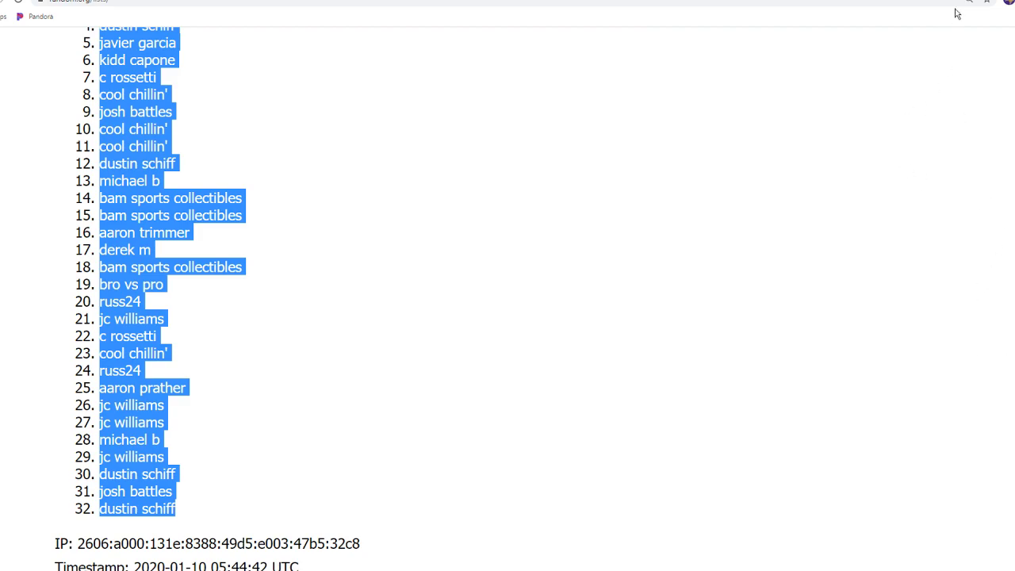
key("alt+Tab")
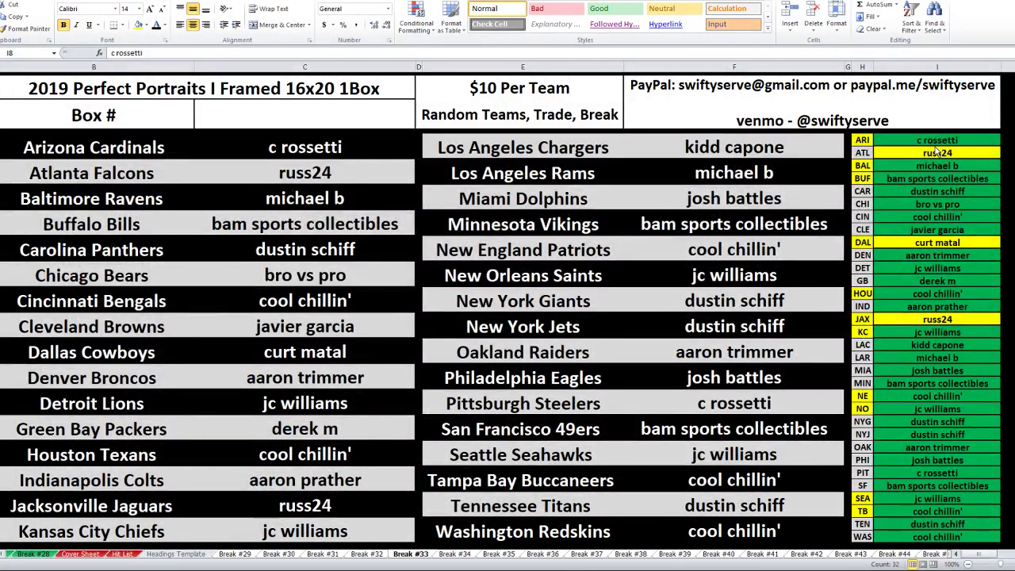
Paste the numbered randomized names into column I starting at I8 and fill them green.
left_click(936, 141)
right_click(936, 142)
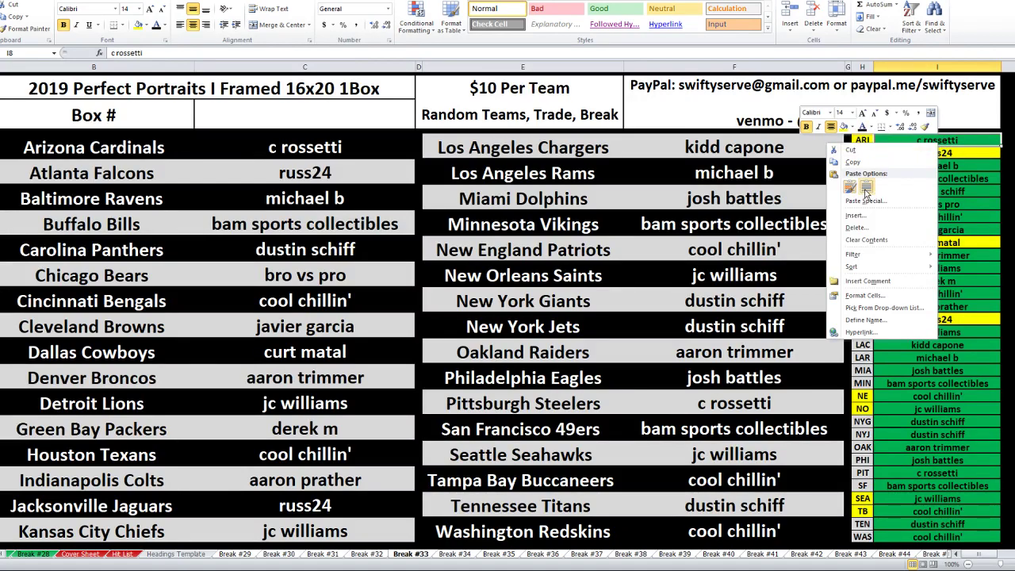
left_click(868, 192)
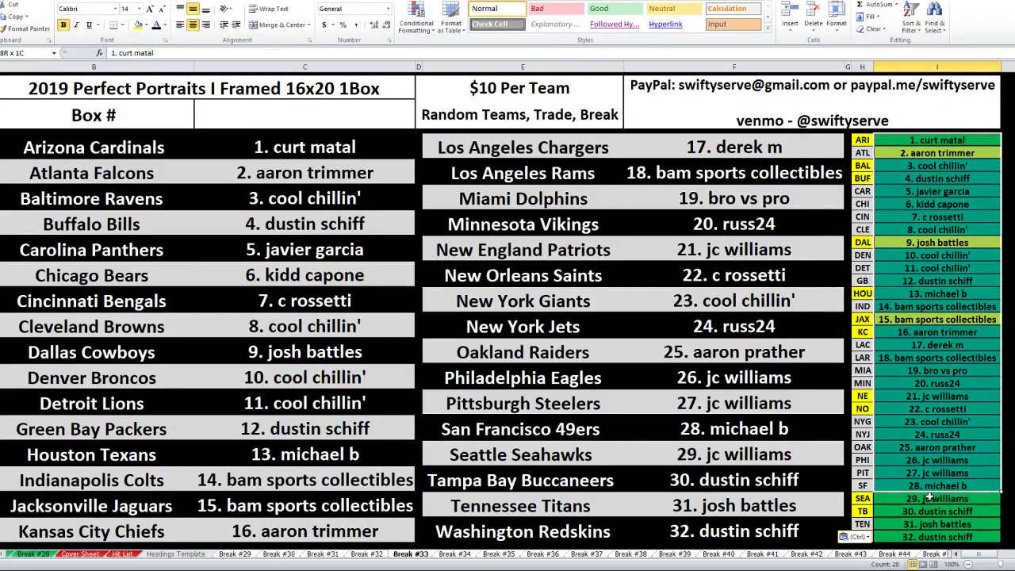
left_click(145, 25)
left_click(184, 106)
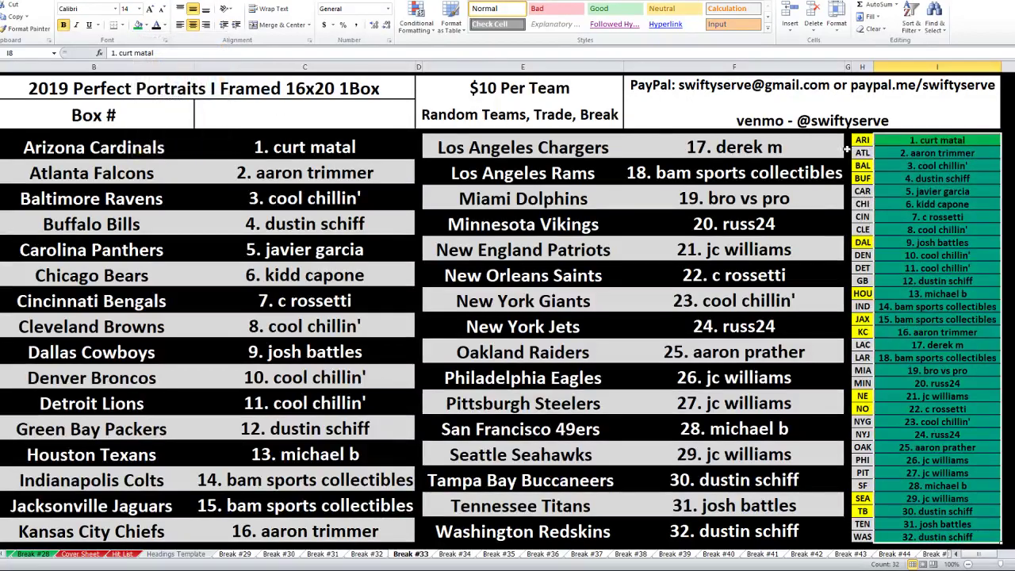
left_click(958, 384)
Fill the two matching buyer cells beside MIN and NYJ yellow.
left_click(963, 433, "ctrl")
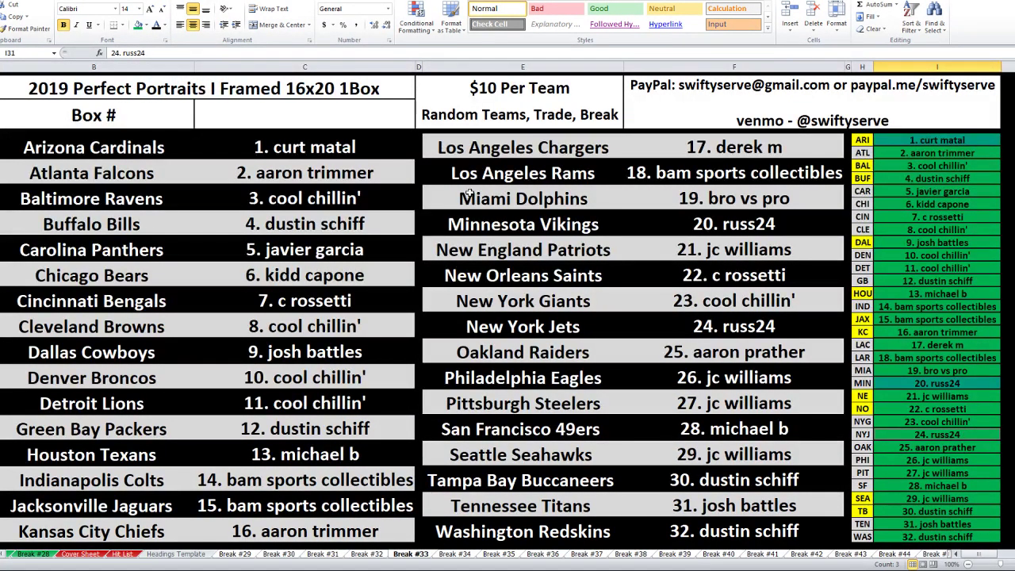
left_click(144, 25)
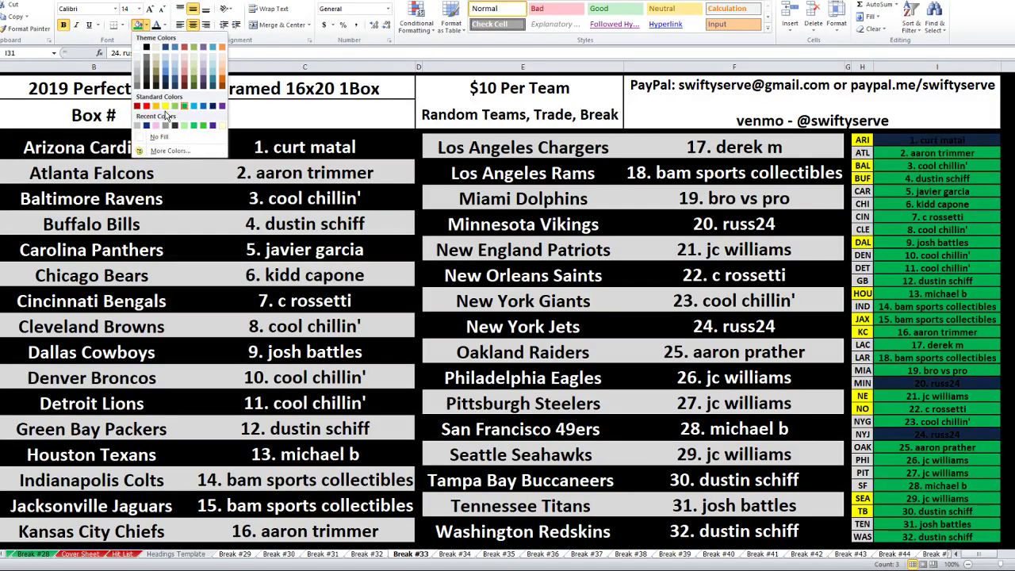
left_click(165, 107)
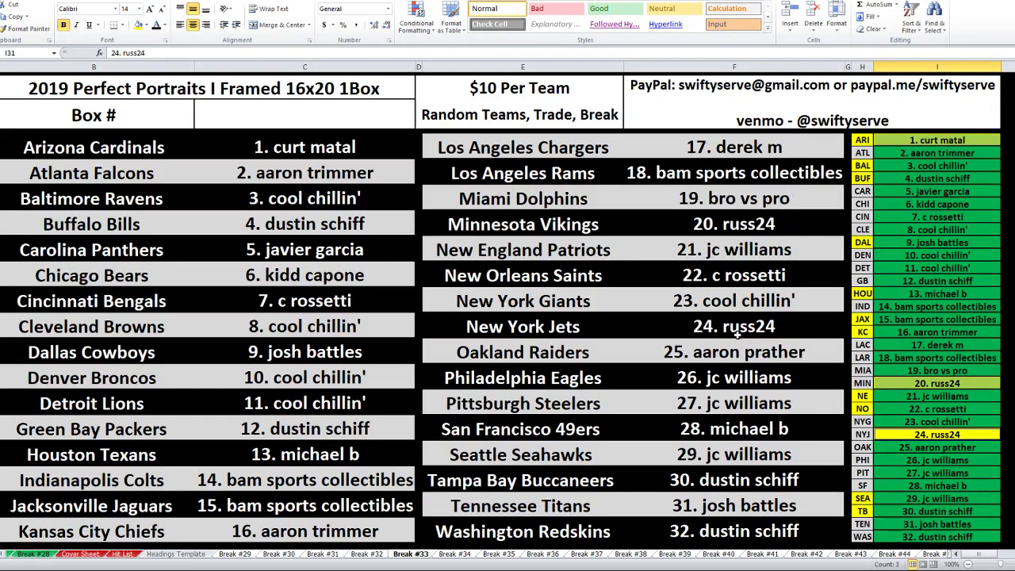
Refill the first buyer cell, I8, green.
left_click(897, 141)
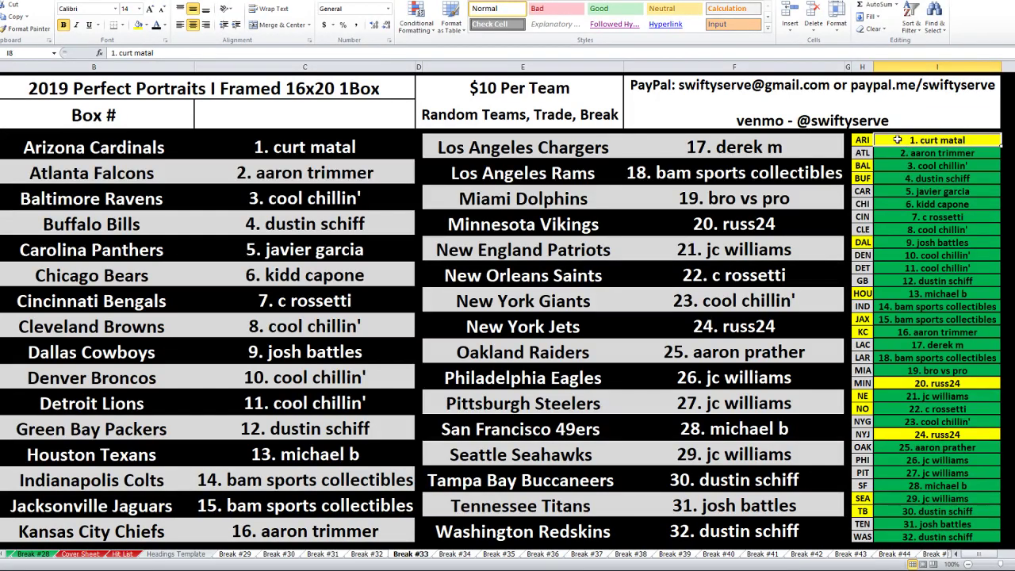
left_click(147, 24)
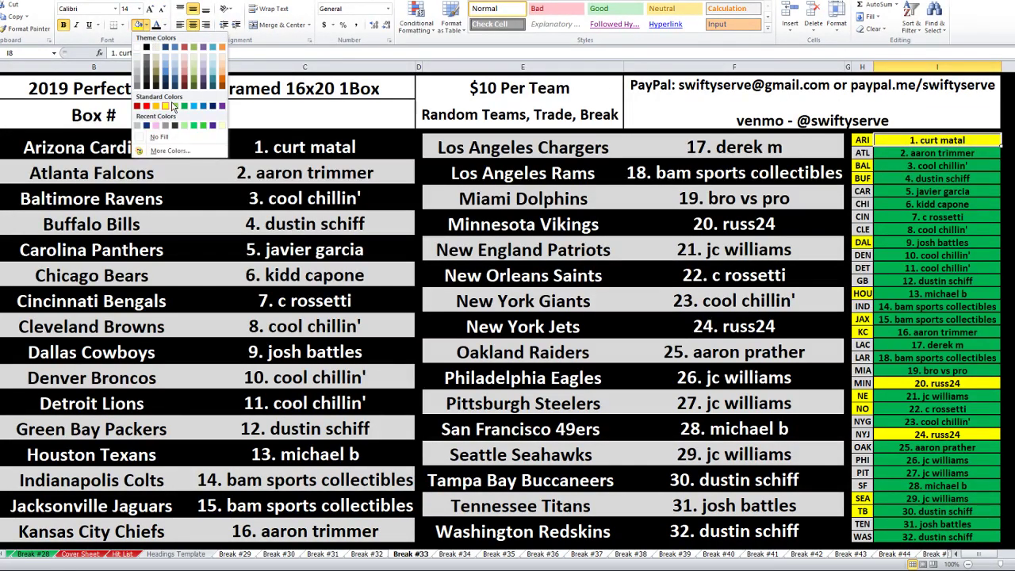
left_click(184, 107)
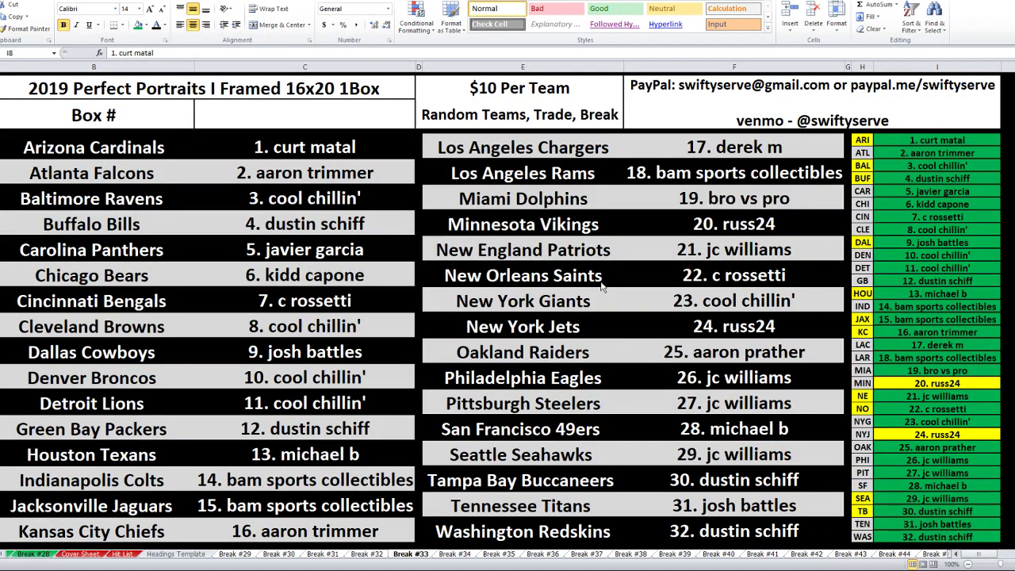
Fill the Saints, Cowboys, Titans and Panthers team/buyer rows green.
left_click_drag(582, 274, 688, 275)
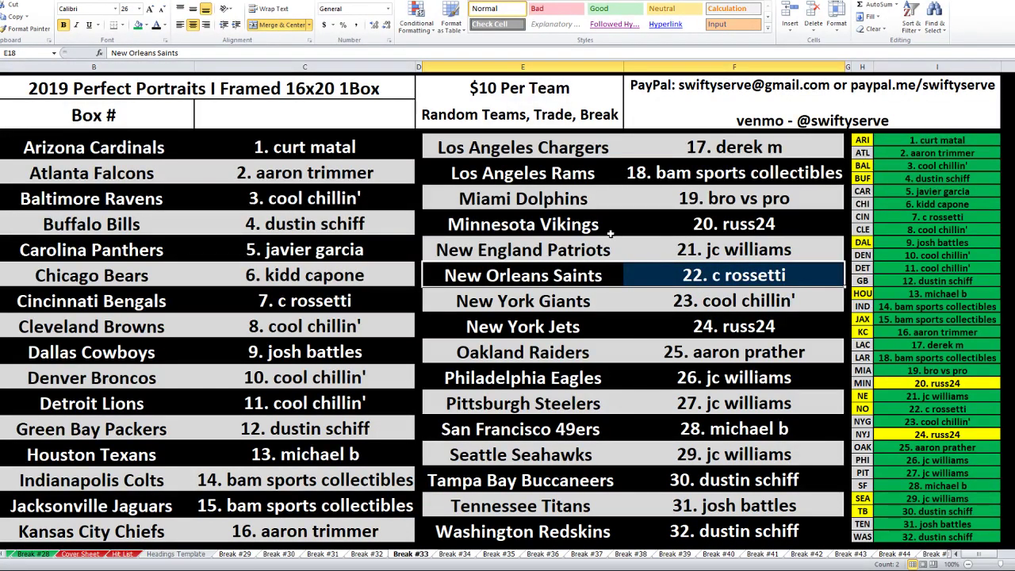
left_click_drag(172, 352, 236, 361)
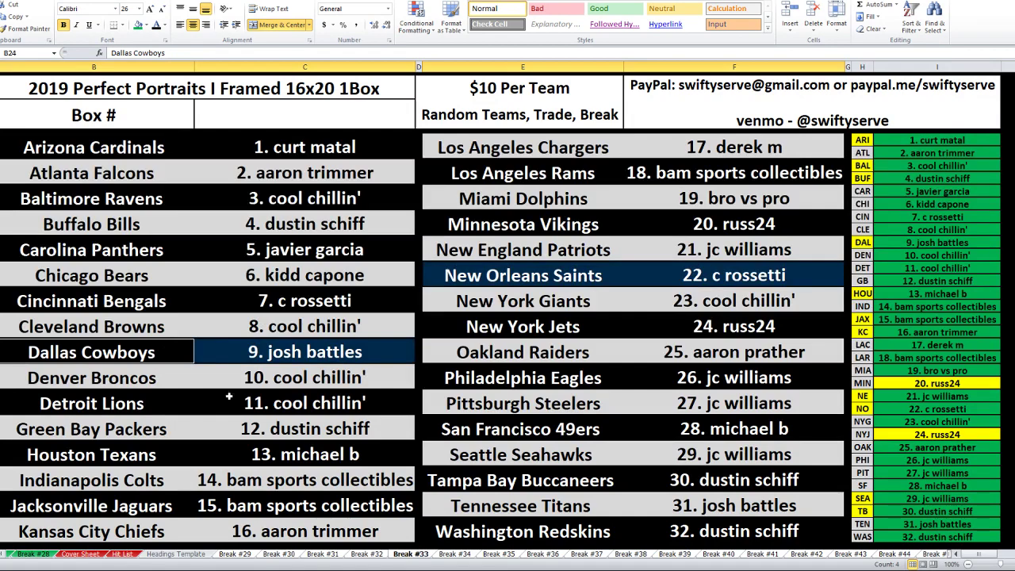
left_click_drag(587, 509, 690, 498)
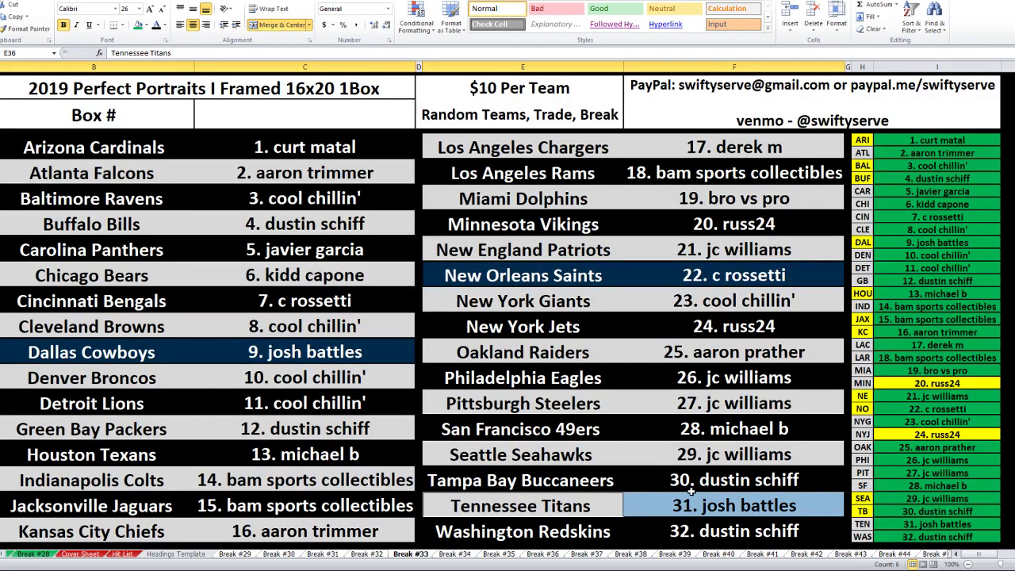
left_click(138, 25)
left_click(151, 32)
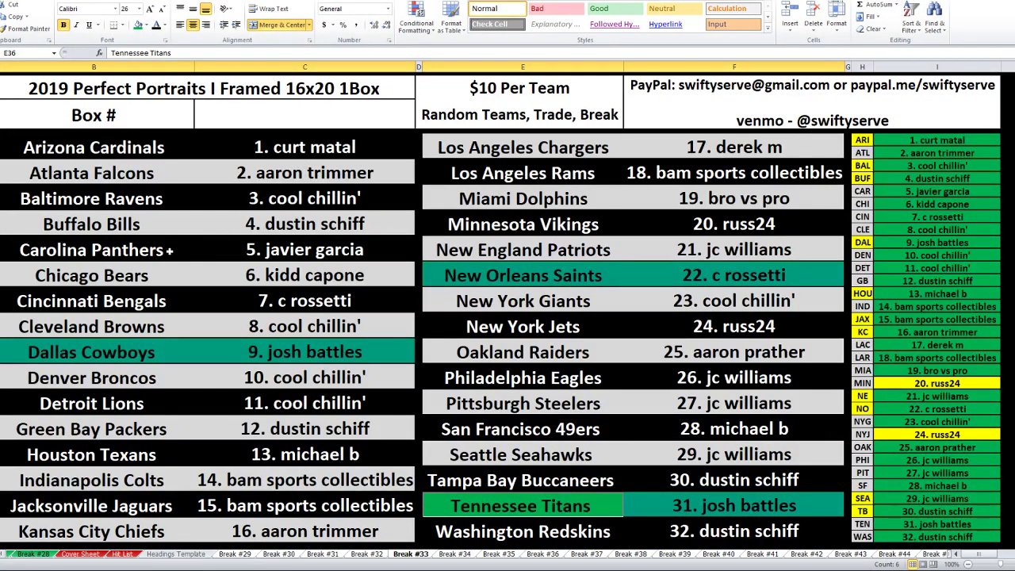
left_click_drag(169, 251, 271, 254)
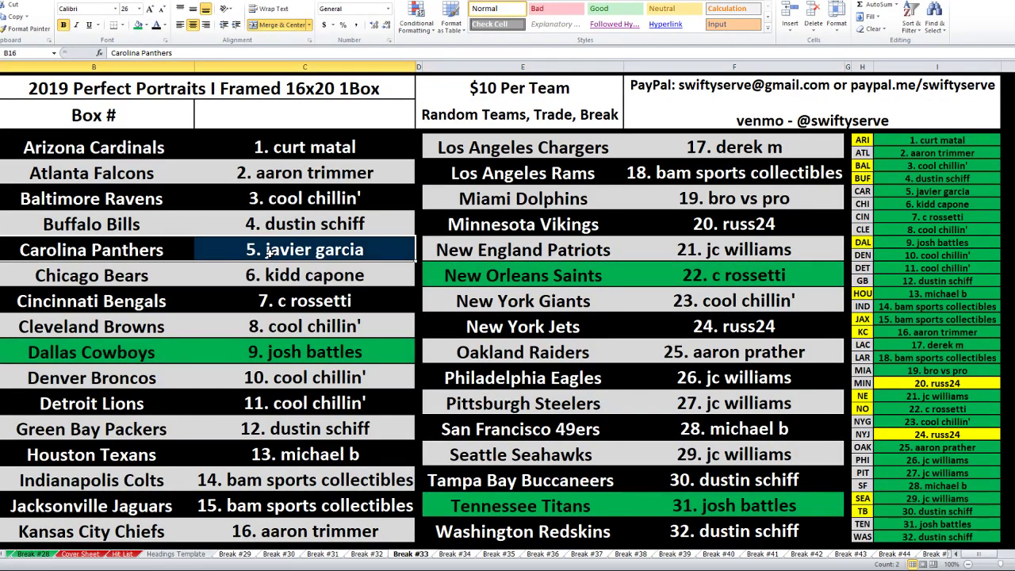
left_click(138, 25)
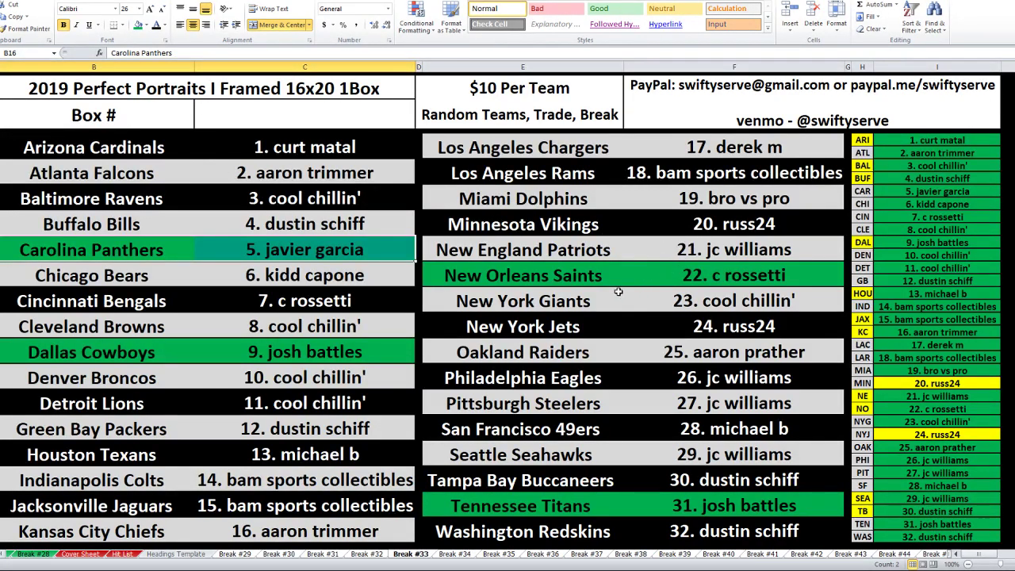
Fill the Giants, Ravens, Browns, Broncos, Lions, Jets and Vikings rows green.
left_click_drag(589, 298, 714, 302)
left_click_drag(155, 196, 298, 205)
left_click_drag(176, 325, 268, 331)
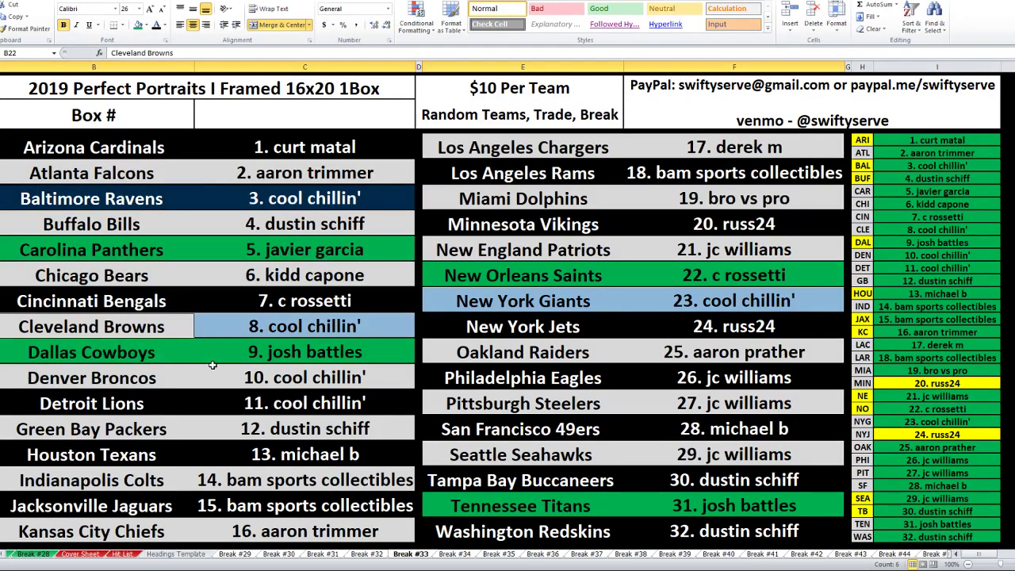
left_click(206, 379, "ctrl")
left_click_drag(206, 379, 261, 382)
left_click_drag(164, 410, 280, 409)
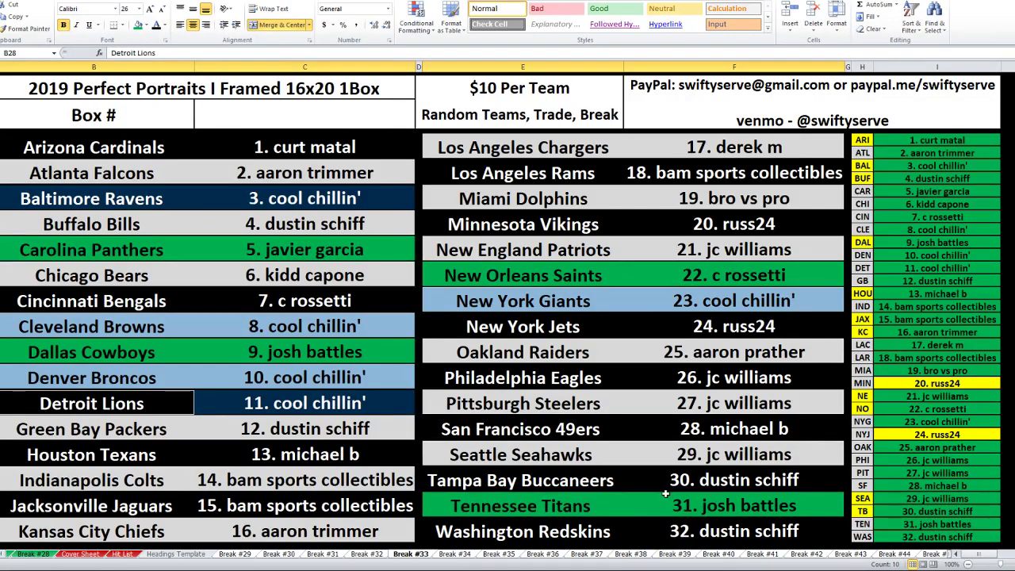
left_click(602, 327, "ctrl")
left_click_drag(603, 327, 662, 320)
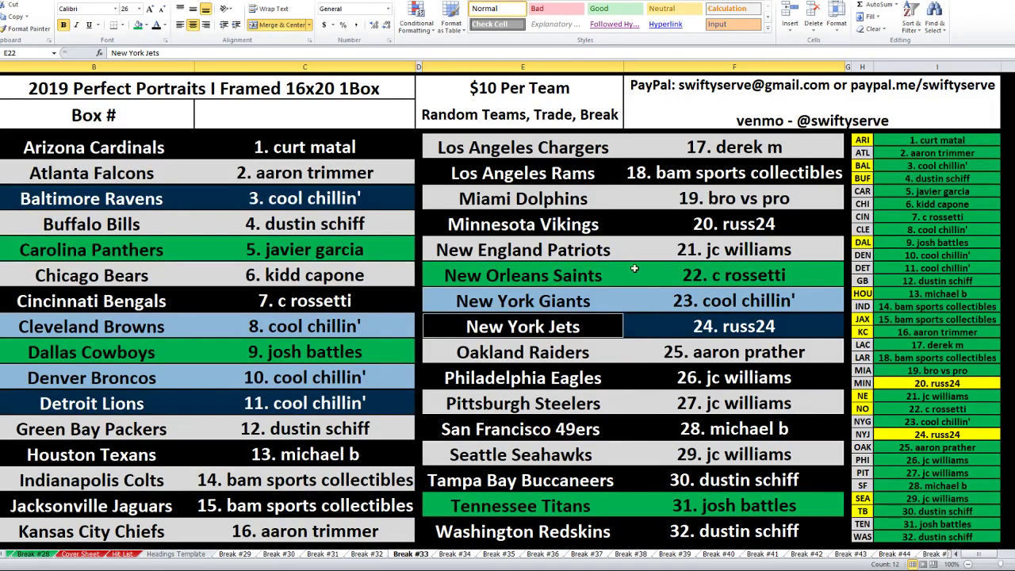
left_click_drag(593, 223, 654, 225)
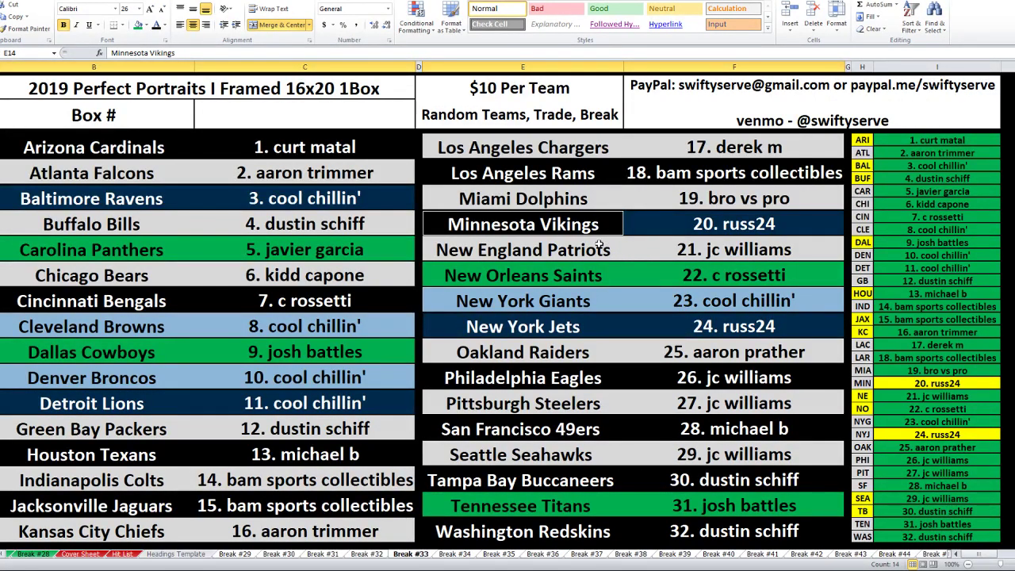
left_click(137, 26)
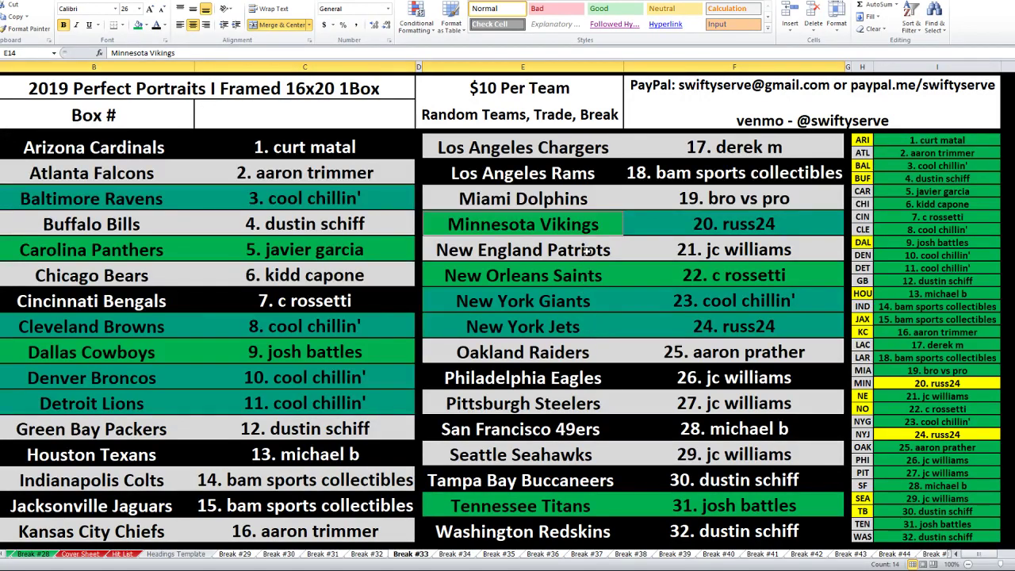
Fill the New England Patriots row green.
left_click(618, 248)
left_click_drag(617, 248, 680, 249)
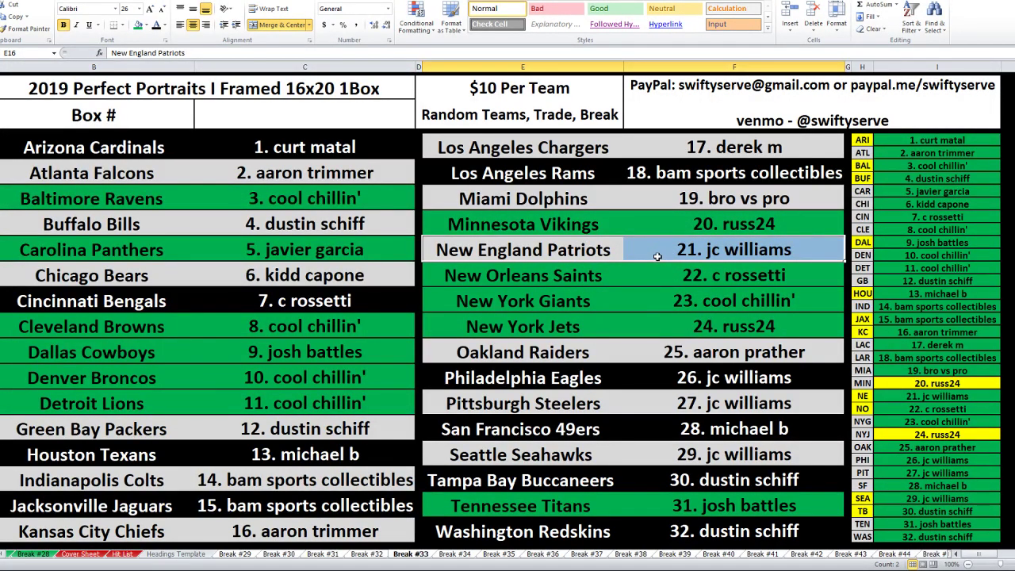
left_click(138, 25)
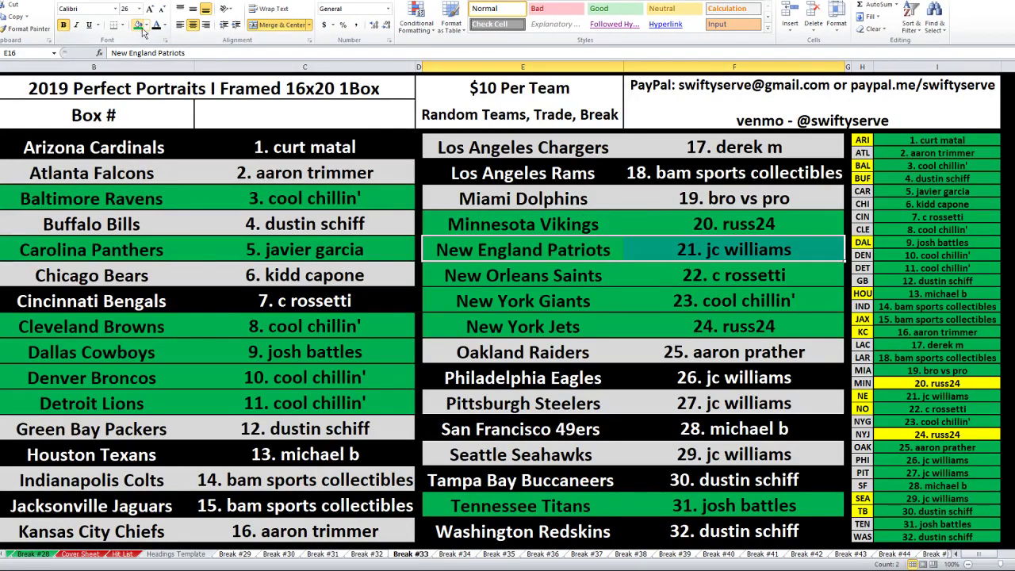
left_click(322, 298)
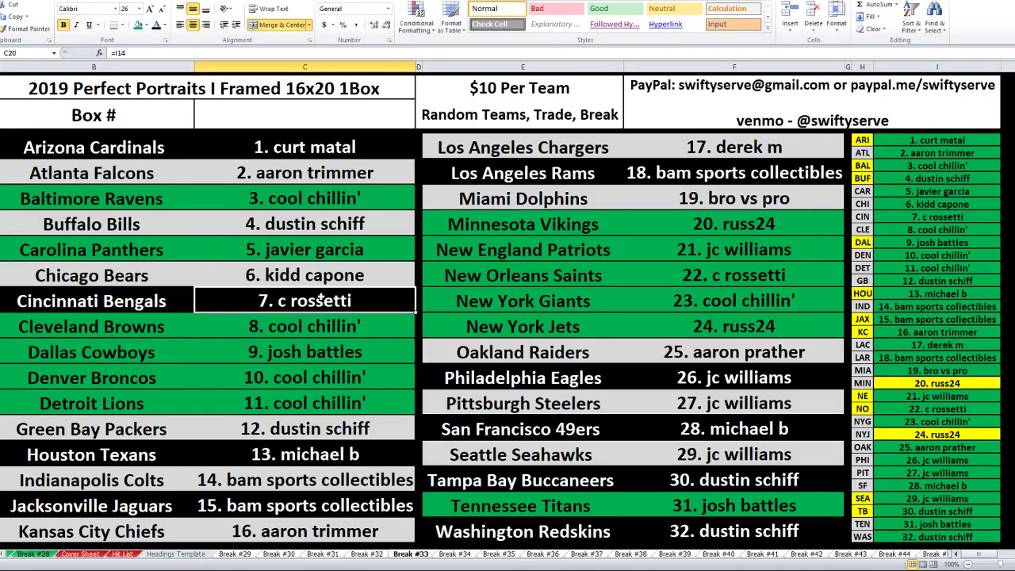
Overtype the 7th buyer cell with a buyer's full name in capitals.
type("ARO")
key("BackSpace")
key("BackSpace")
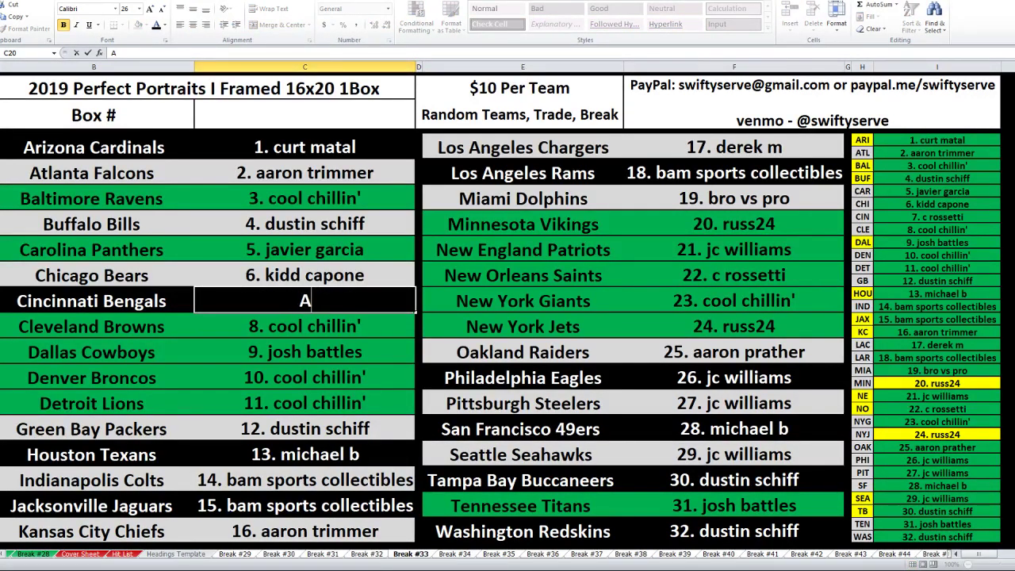
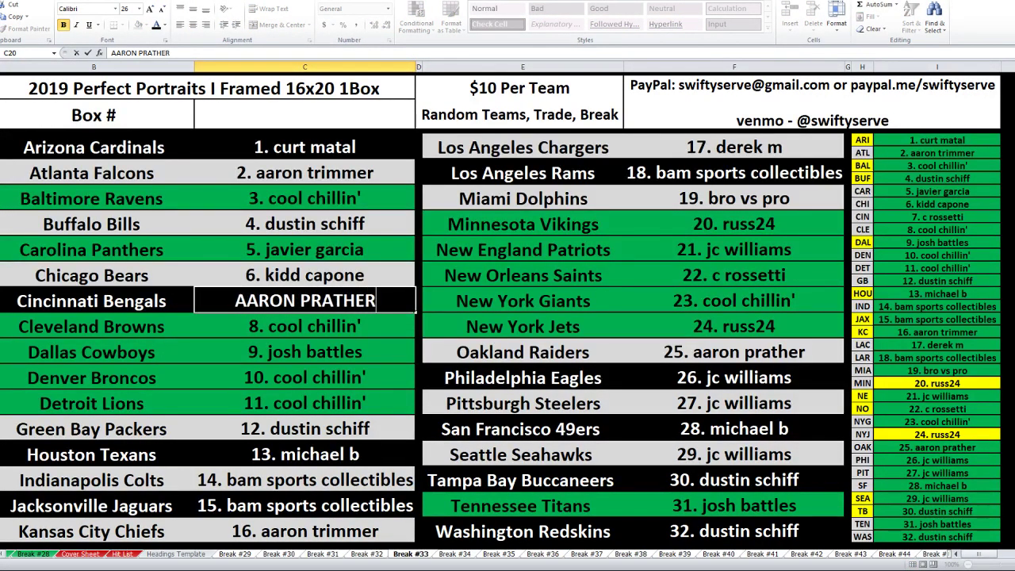
key("Return")
Enter the Oakland Raiders buyer's name in capitals and fill the Raiders row green.
key("Down")
key("Right")
key("Right")
key("Right")
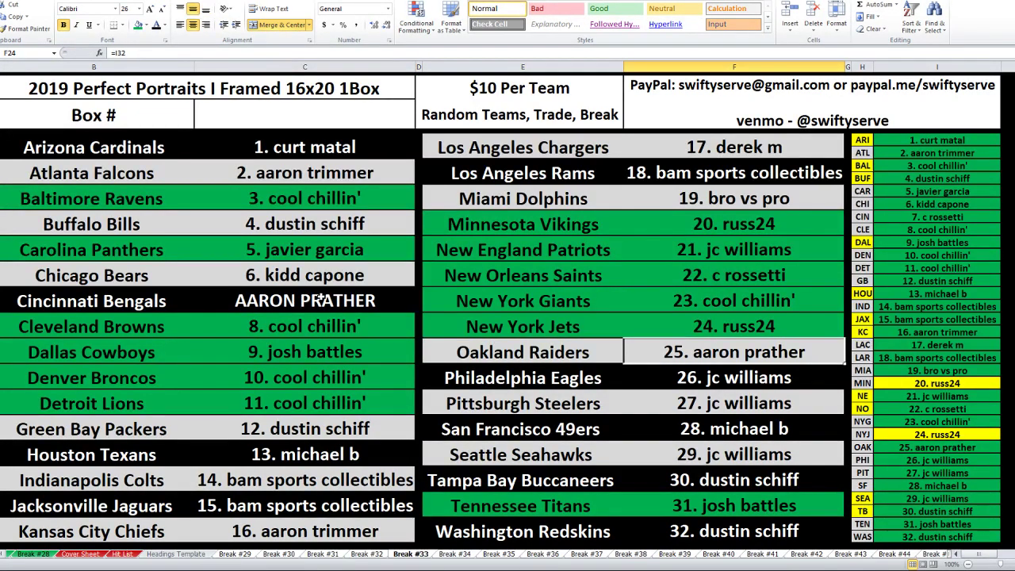
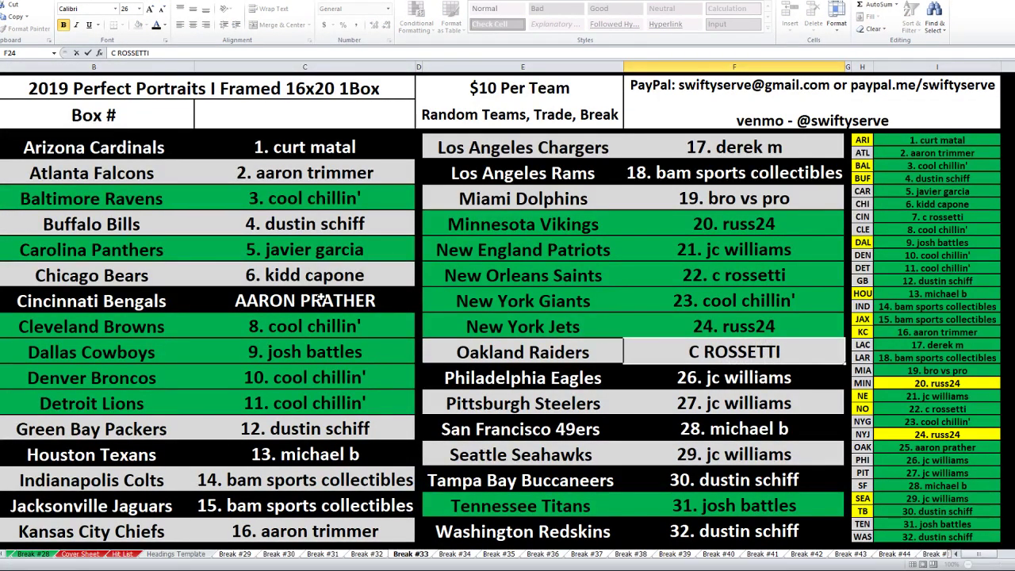
key("Left")
key("shift+Right")
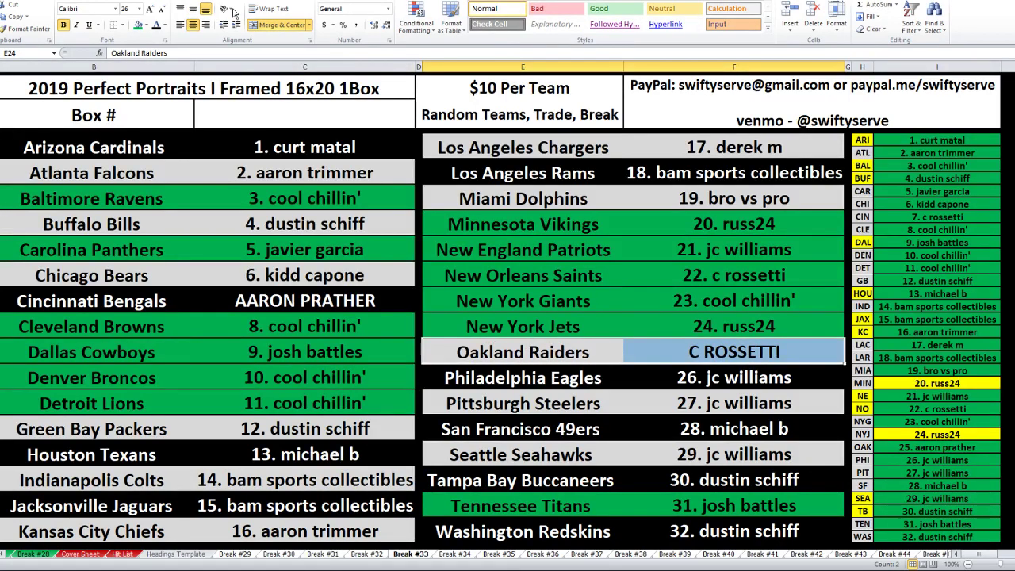
left_click(138, 25)
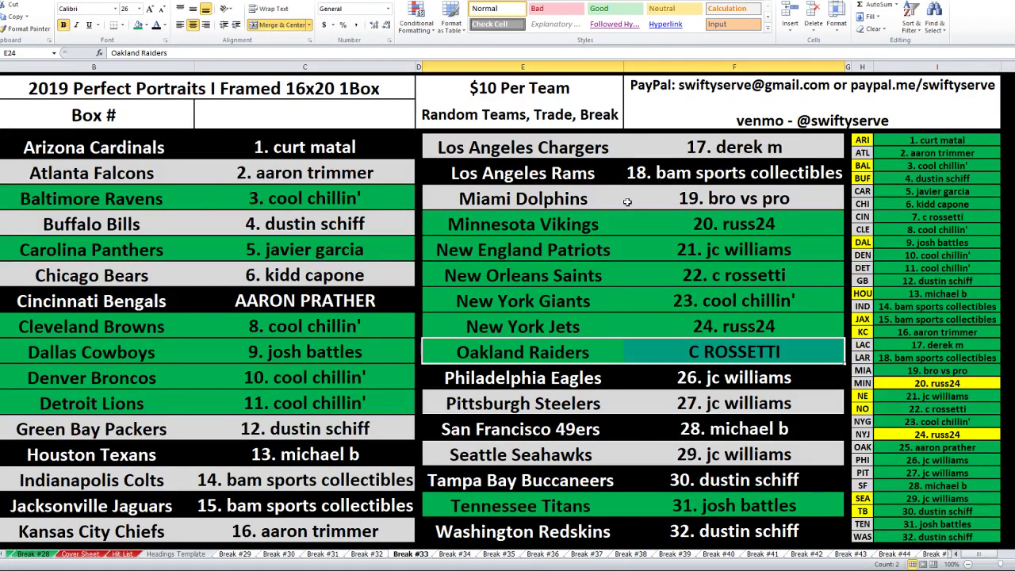
Retype the Rams buyer with a new name and the Chiefs buyer as BAM SPORTS COLLECTIBLES.
left_click(728, 174)
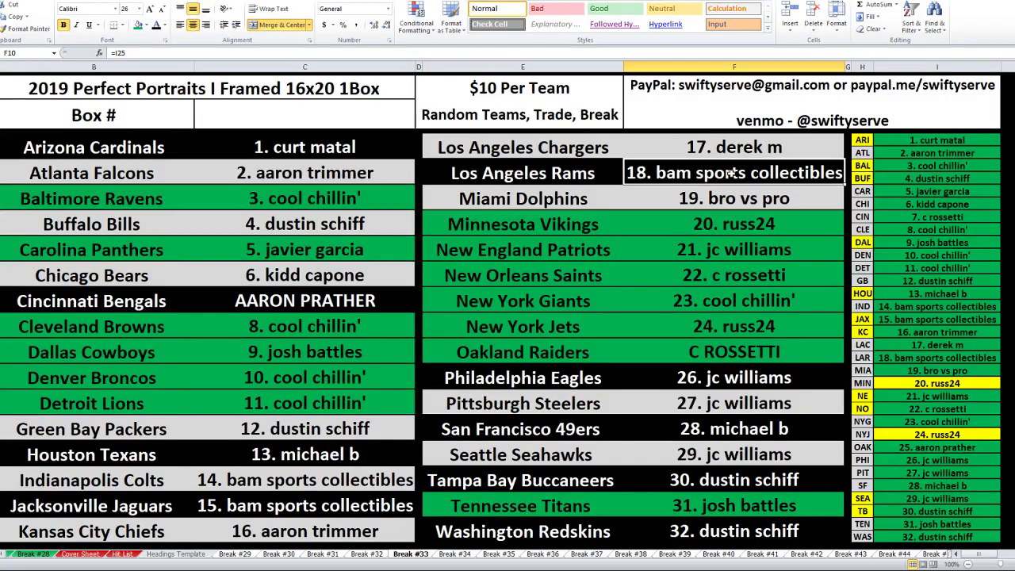
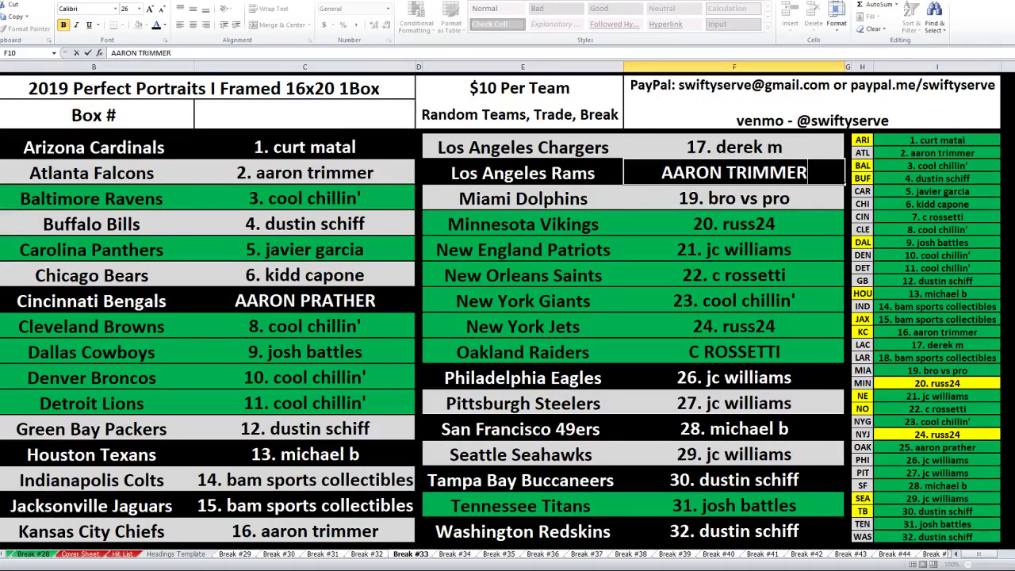
key("Return")
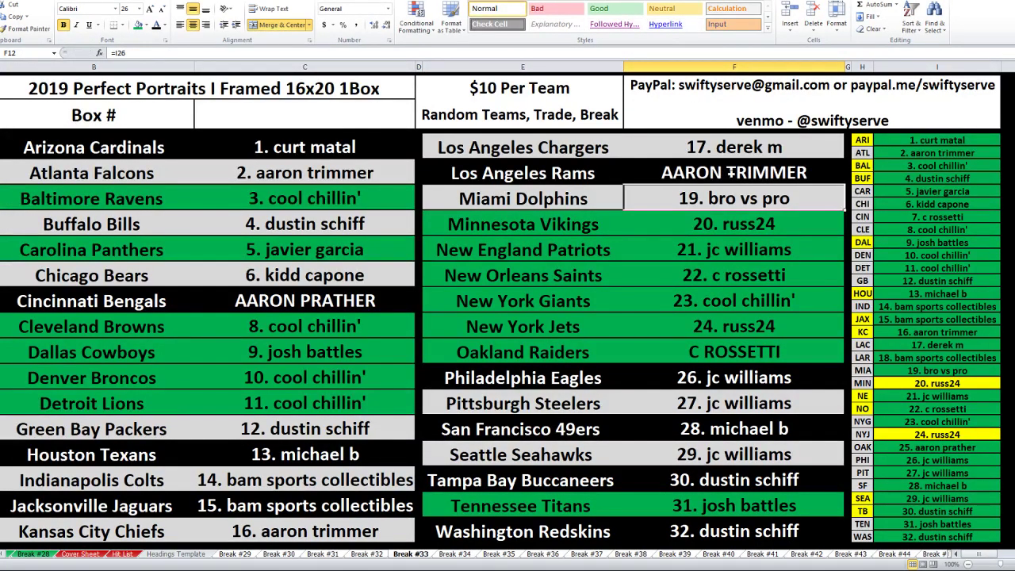
key("Down")
key("Down")
key("Down")
key("Down")
key("Down")
key("Down")
key("Down")
key("Down")
key("Down")
key("Down")
key("Down")
key("Down")
key("Down")
key("Left")
key("Left")
key("Left")
type("BA")
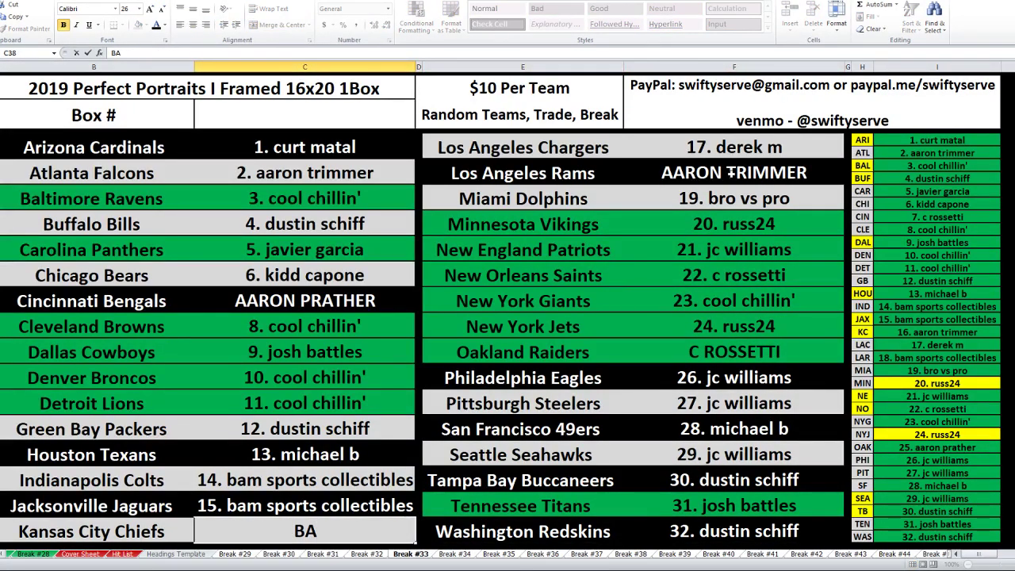
type("M SPORTS COLLECTI")
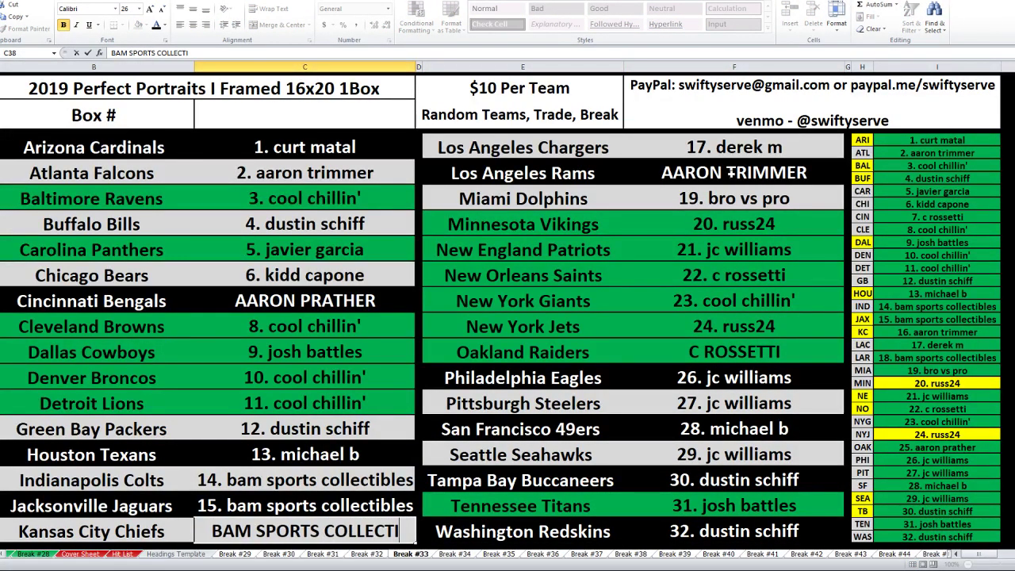
type("BLES")
key("ctrl+Return")
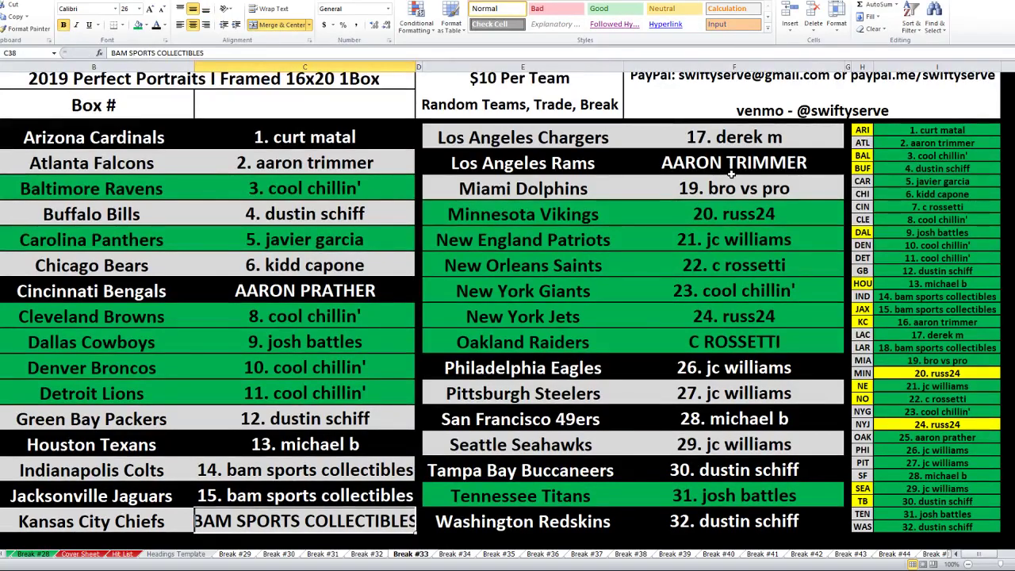
Fill the Chiefs buyer cell and the Packers, Buccaneers and Redskins rows green.
left_click(138, 26)
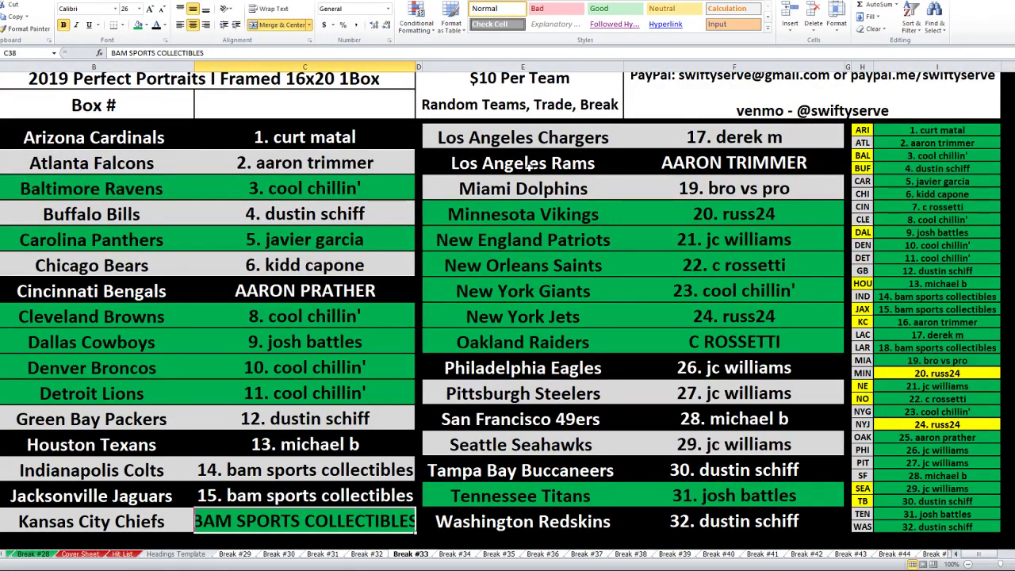
left_click_drag(162, 212, 314, 216)
scroll(317, 244, "up", 1)
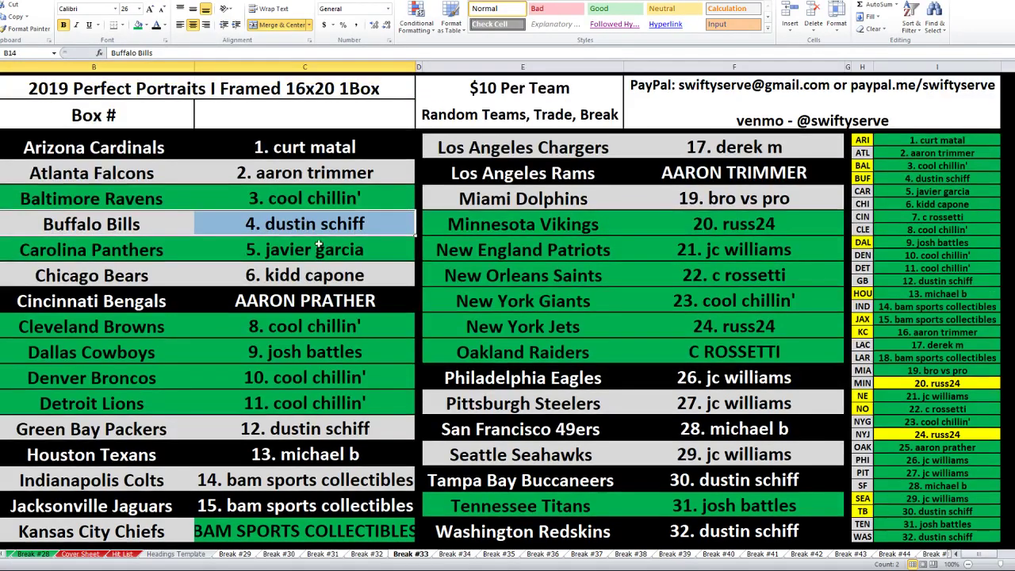
left_click_drag(162, 432, 243, 430, "ctrl")
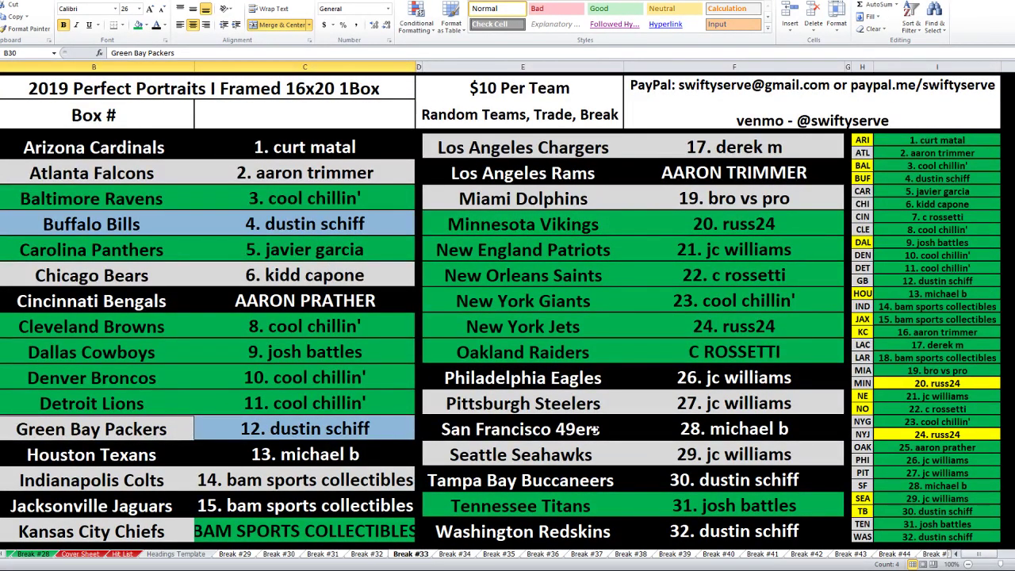
left_click_drag(601, 481, 682, 474, "ctrl")
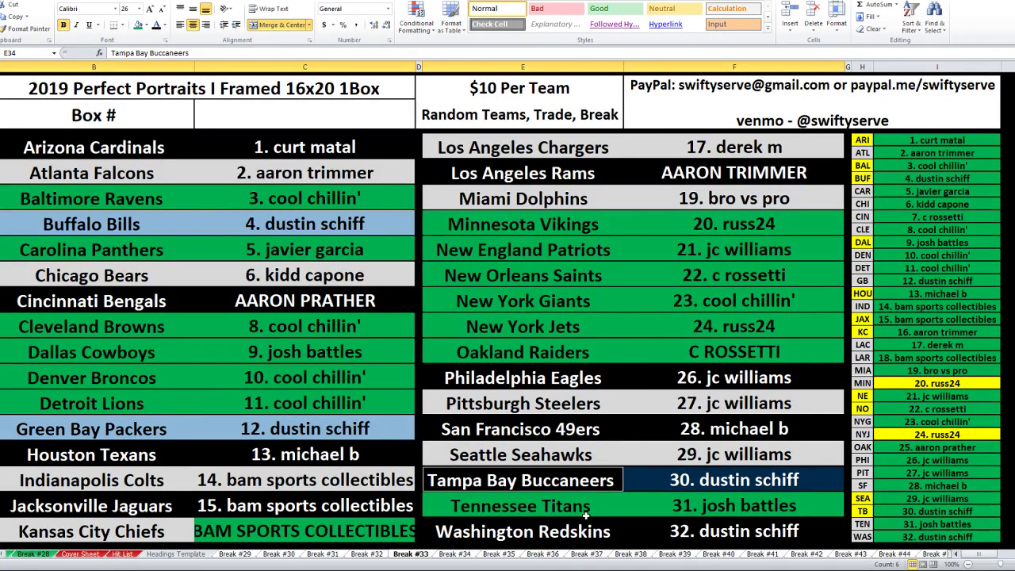
left_click_drag(587, 530, 675, 529, "ctrl")
left_click(139, 25)
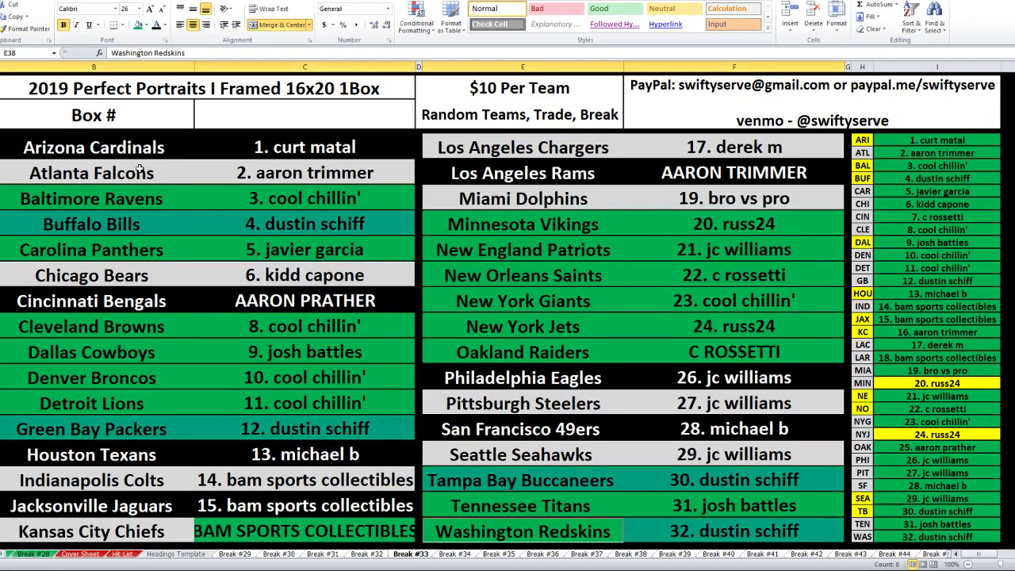
Fill the Falcons, Rams and Colts rows and the Chiefs team cell green.
left_click_drag(137, 170, 252, 174)
left_click_drag(615, 175, 686, 174)
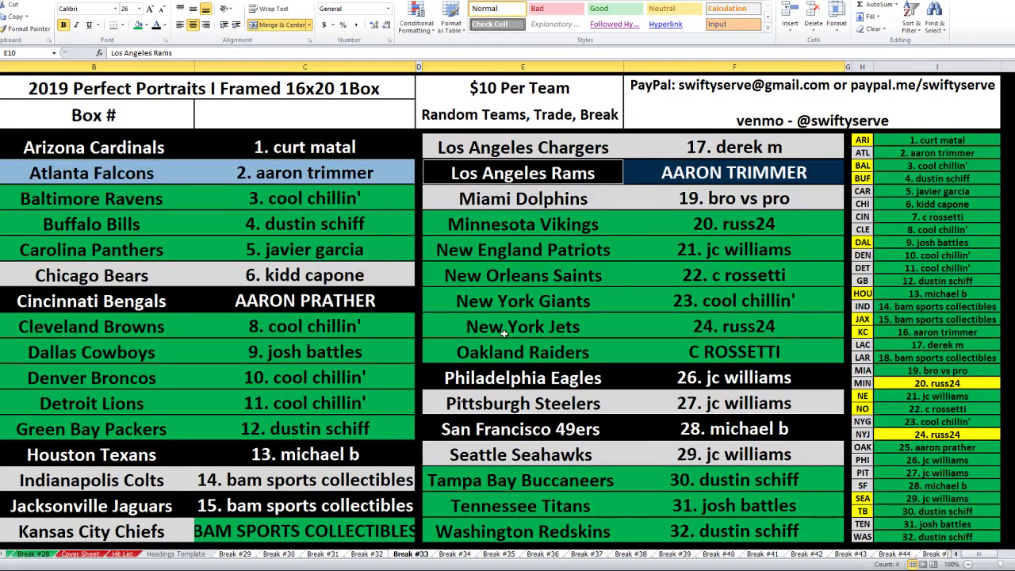
left_click_drag(165, 479, 240, 487)
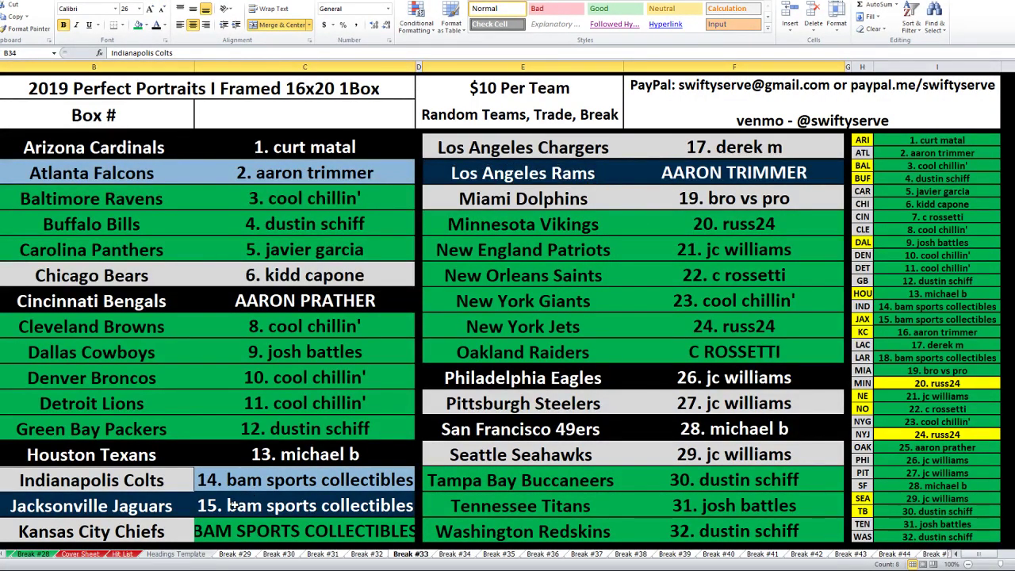
left_click(175, 523)
left_click(137, 25)
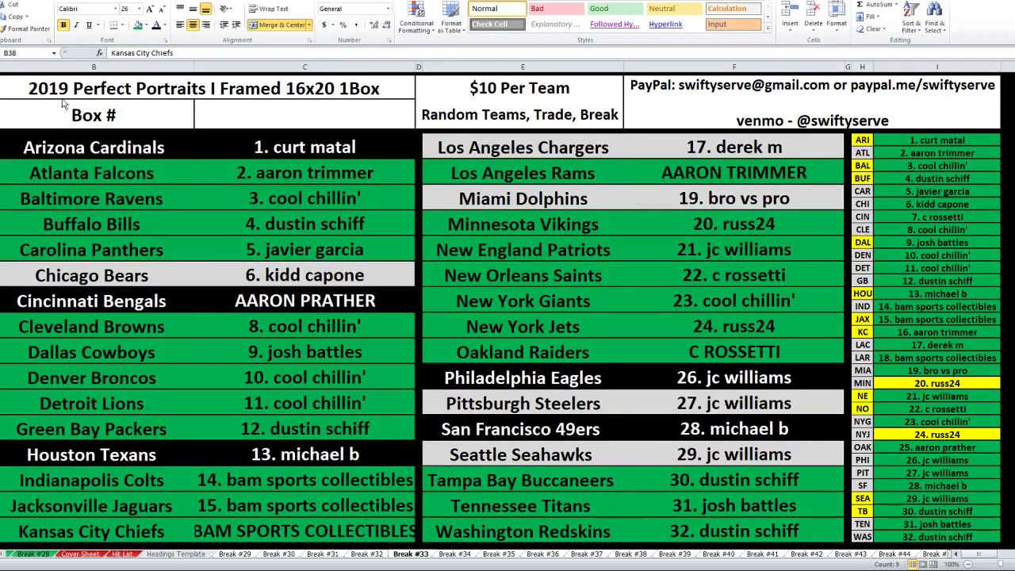
Fill the Cardinals-through-Browns and Chargers-through-Raiders rows green, then deselect to check.
left_click_drag(183, 149, 268, 519)
left_click_drag(551, 152, 749, 526)
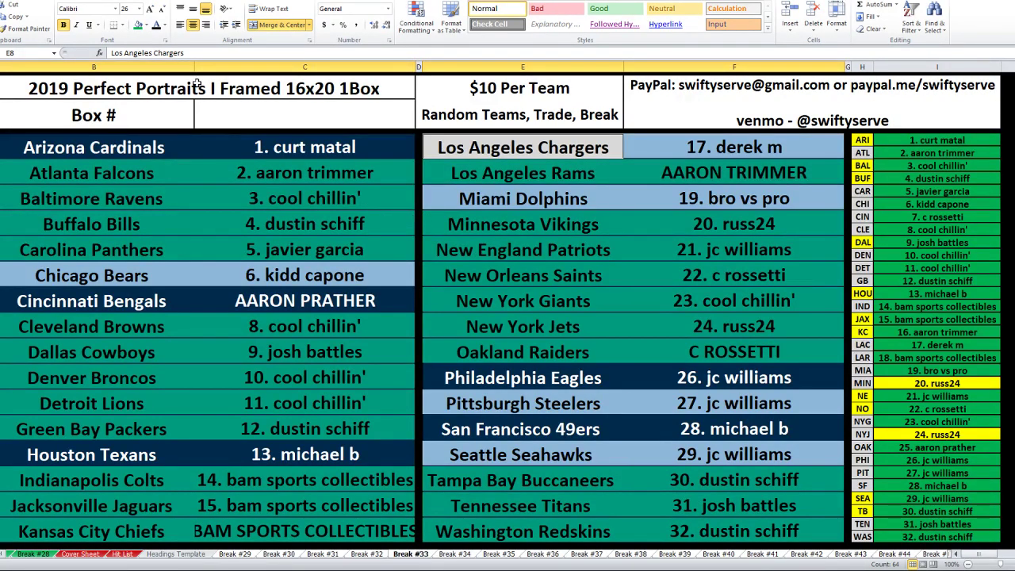
left_click(139, 25)
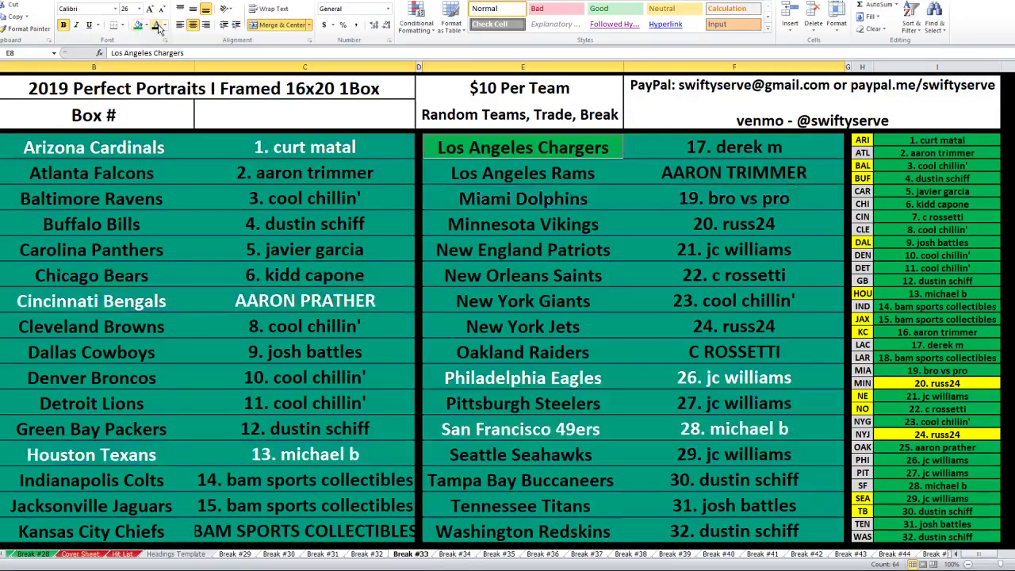
left_click(253, 108)
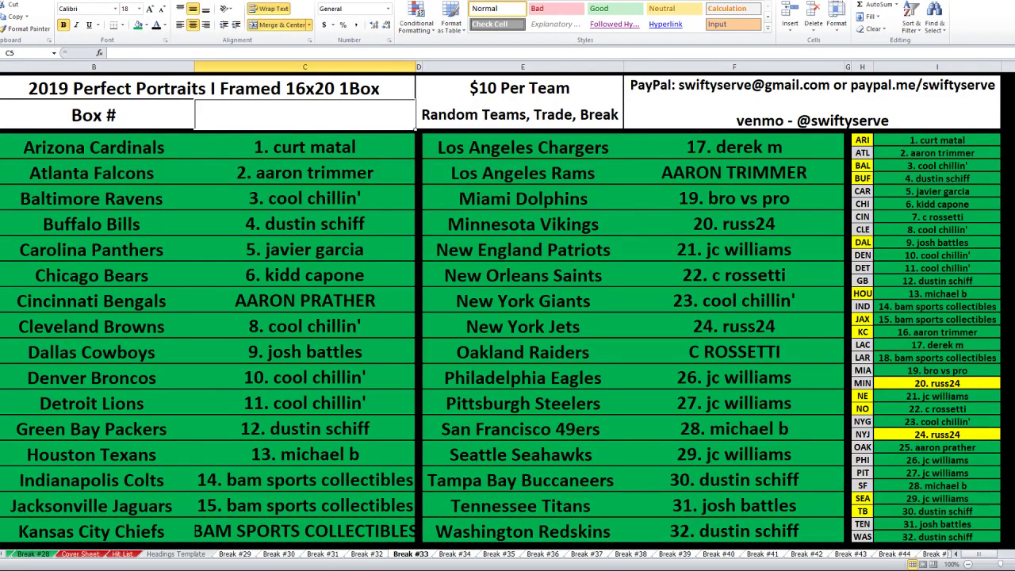
After checking the random.org list, make heading cell B5 read 'Box #29'.
key("alt+Tab")
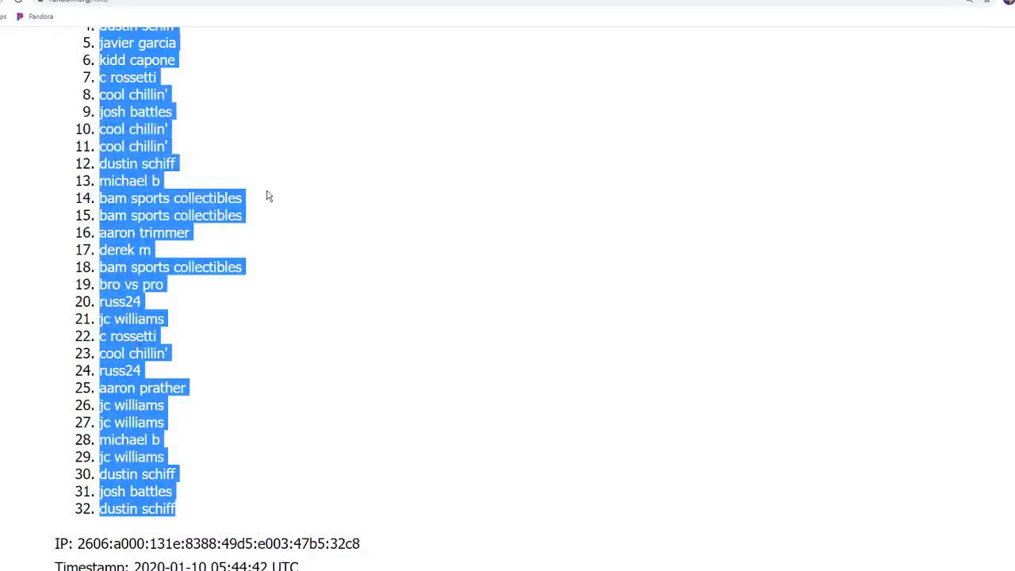
key("alt+Tab")
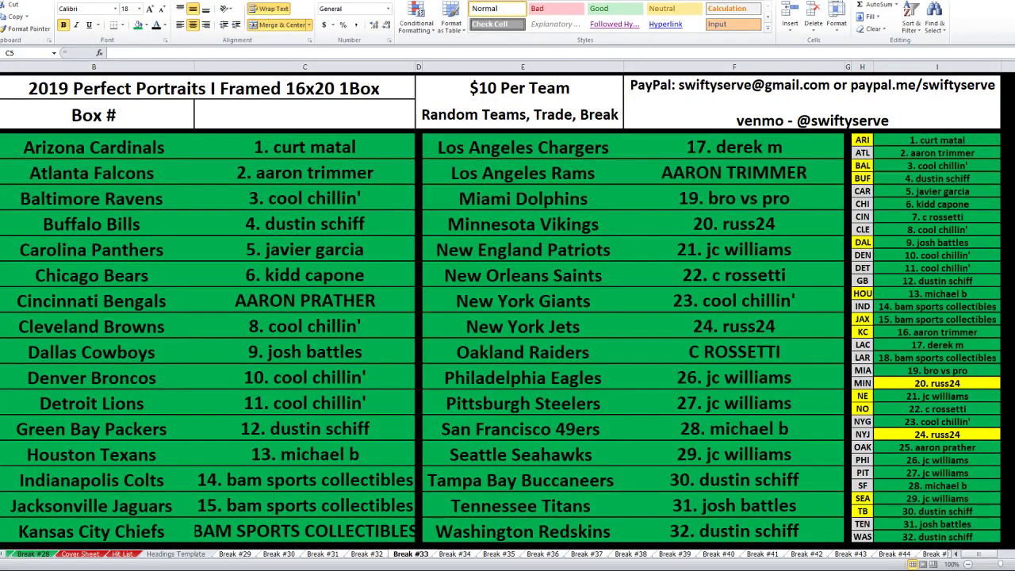
left_click(119, 116)
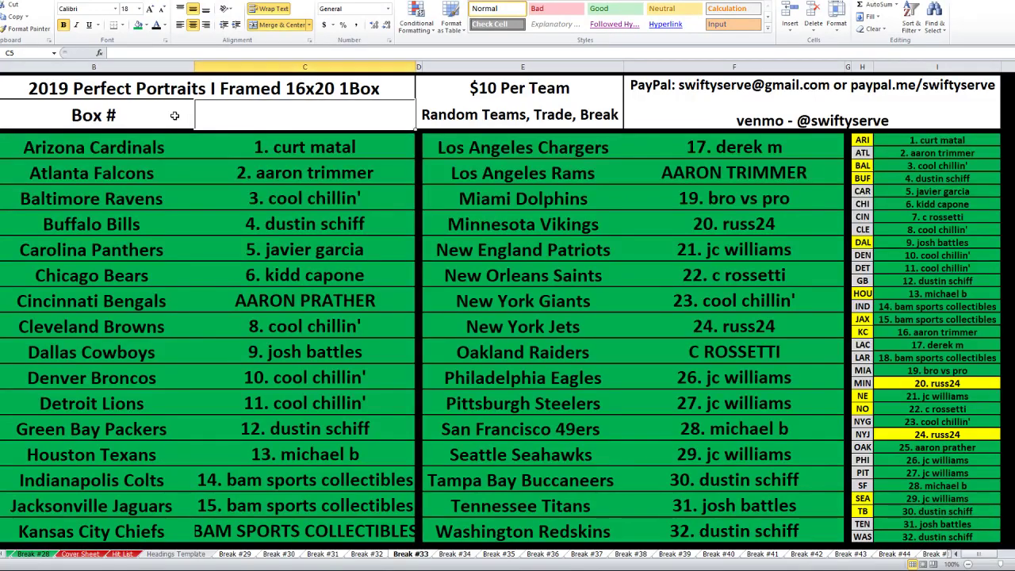
double_click(119, 116)
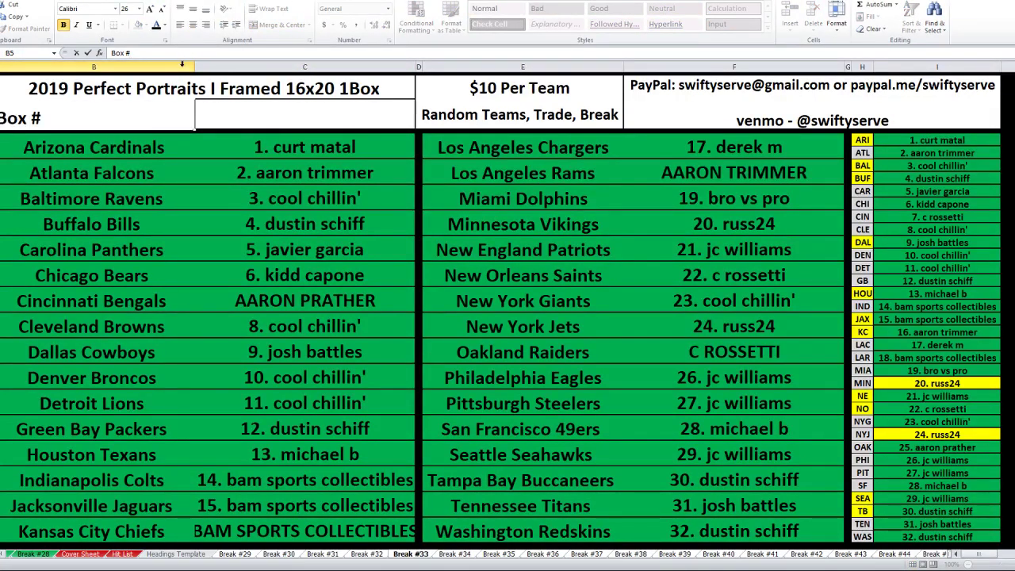
type("29")
left_click(281, 111)
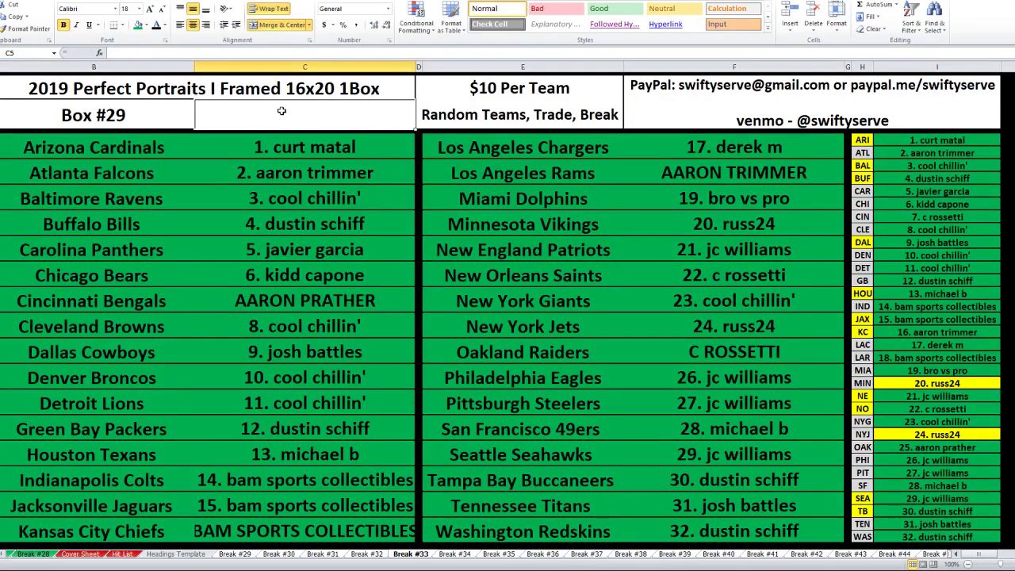
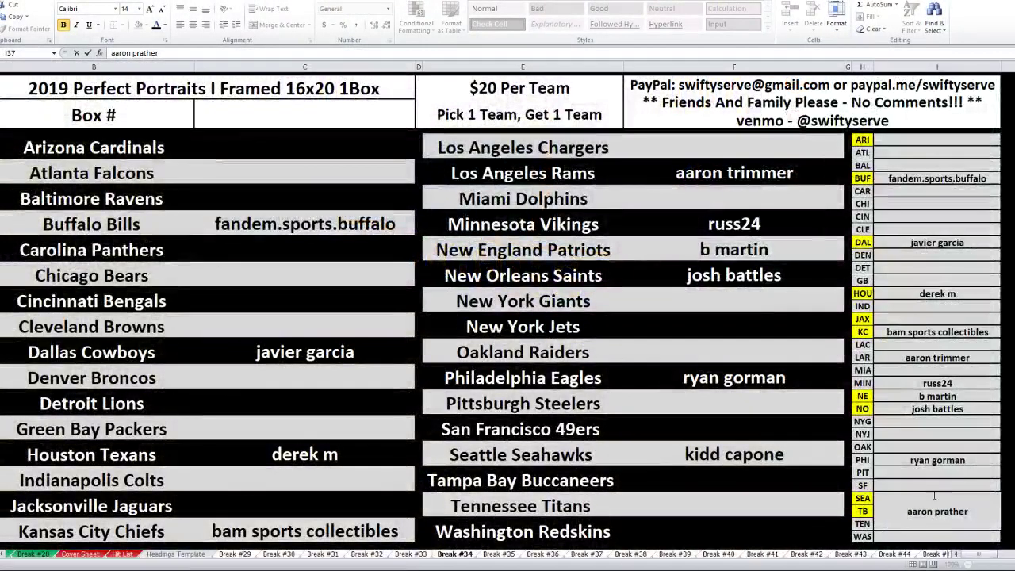
Confirm the TB buyer, paste the same buyer into the ARI slot, then switch to YouTube.
left_click(952, 484)
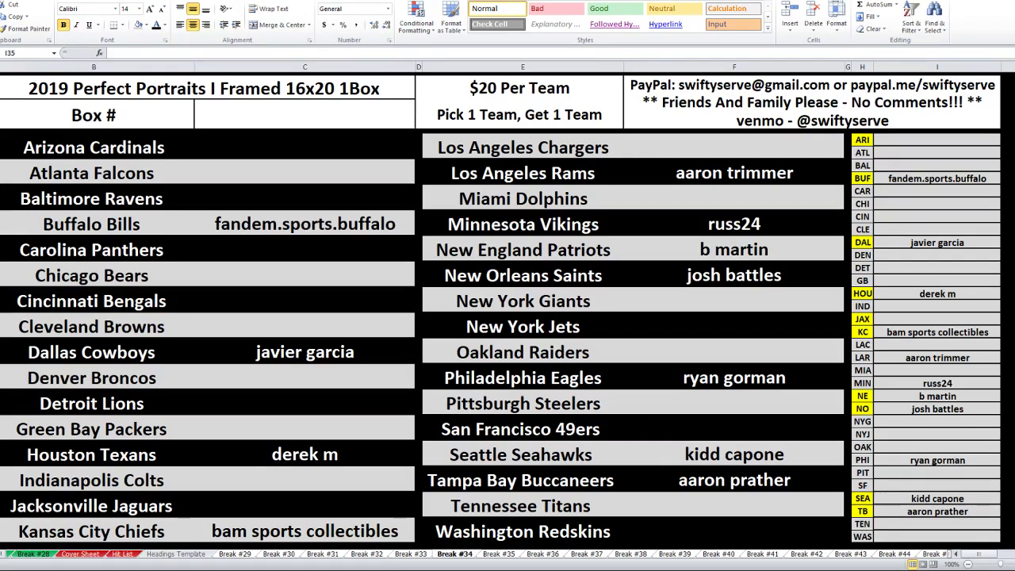
left_click(937, 139)
key("Return")
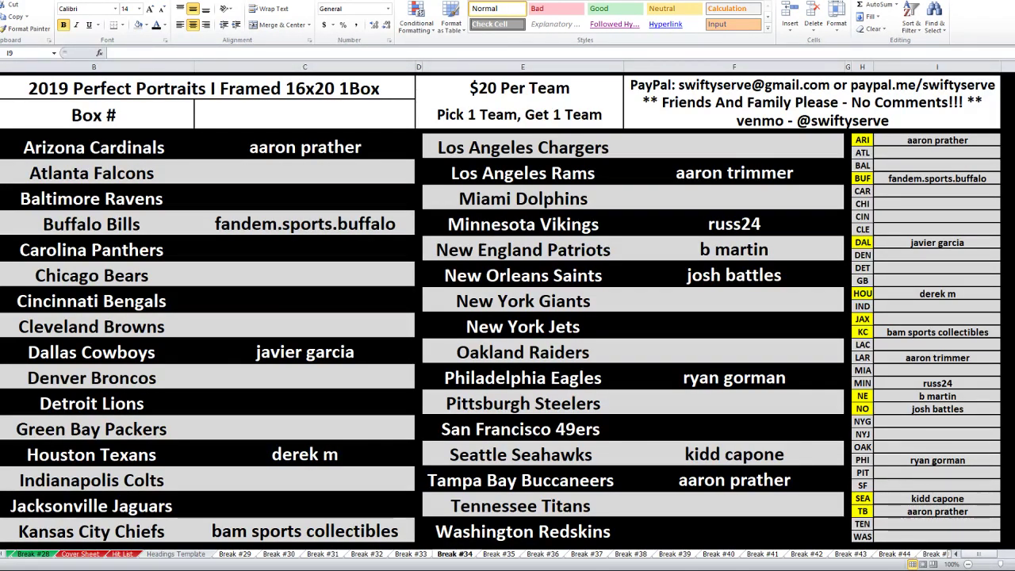
key("alt+Tab")
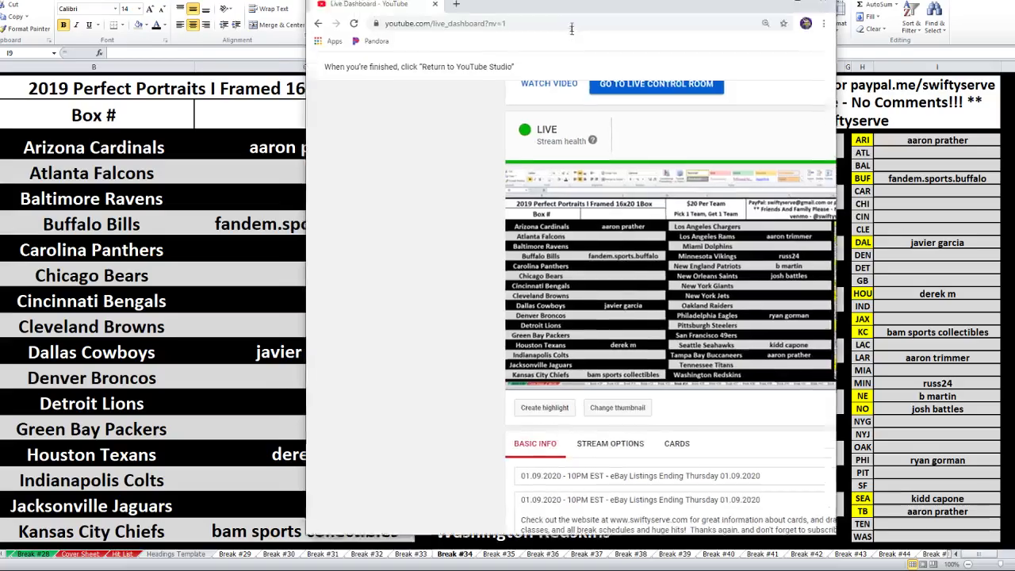
Leave the YouTube live dashboard and return to the Excel Break #34 sheet.
key("alt+Tab")
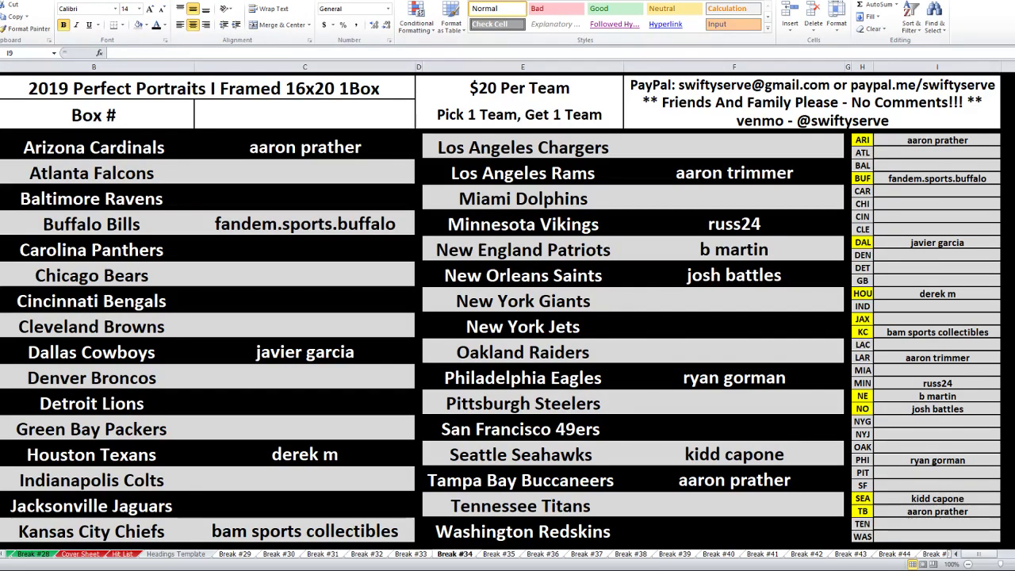
Enter the new buyer's name in the JAX slot of column I.
left_click(930, 319)
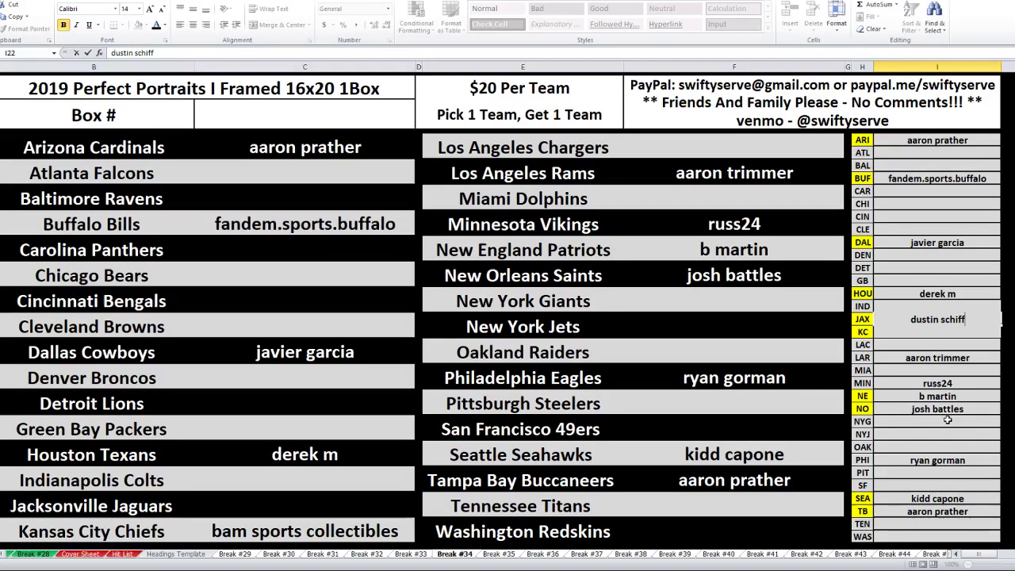
left_click(950, 480)
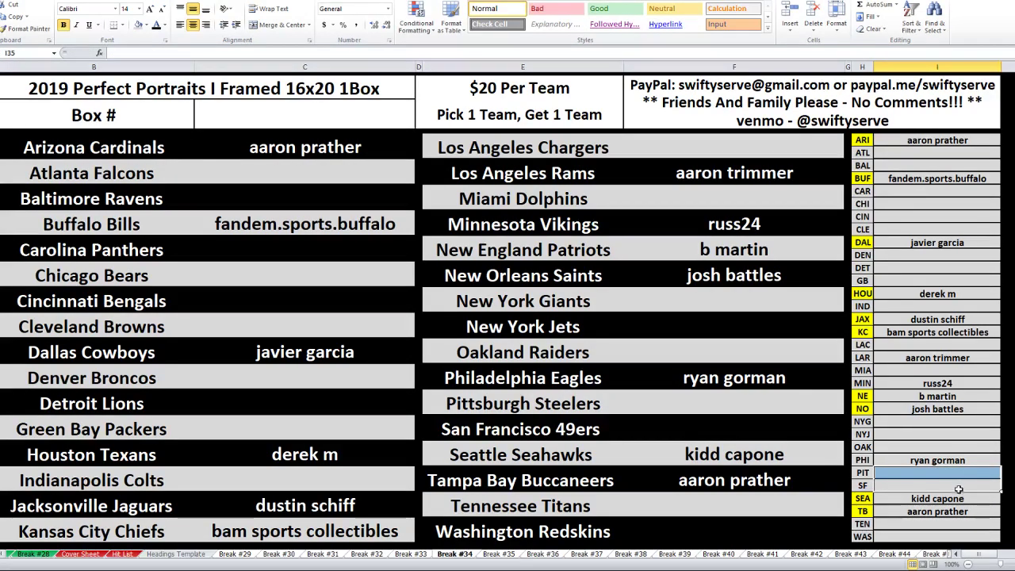
key("Down")
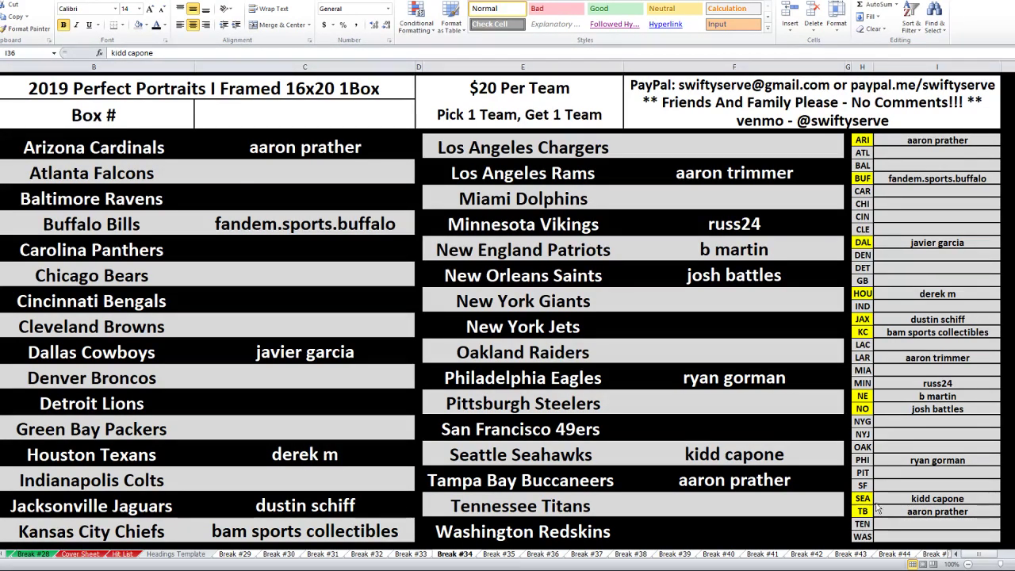
left_click(948, 474)
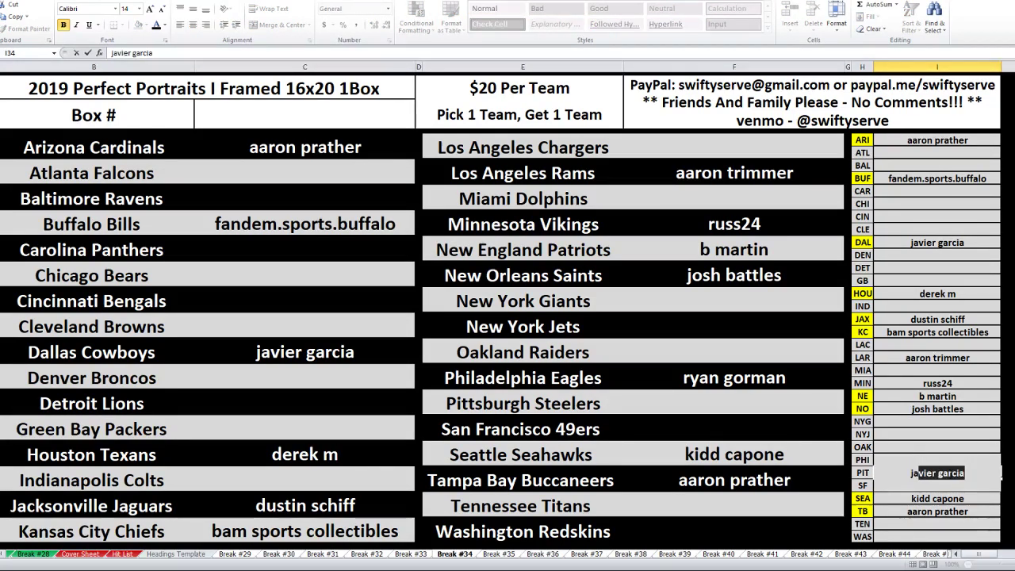
Type the buyer's name into the PIT slot and confirm it.
key("Return")
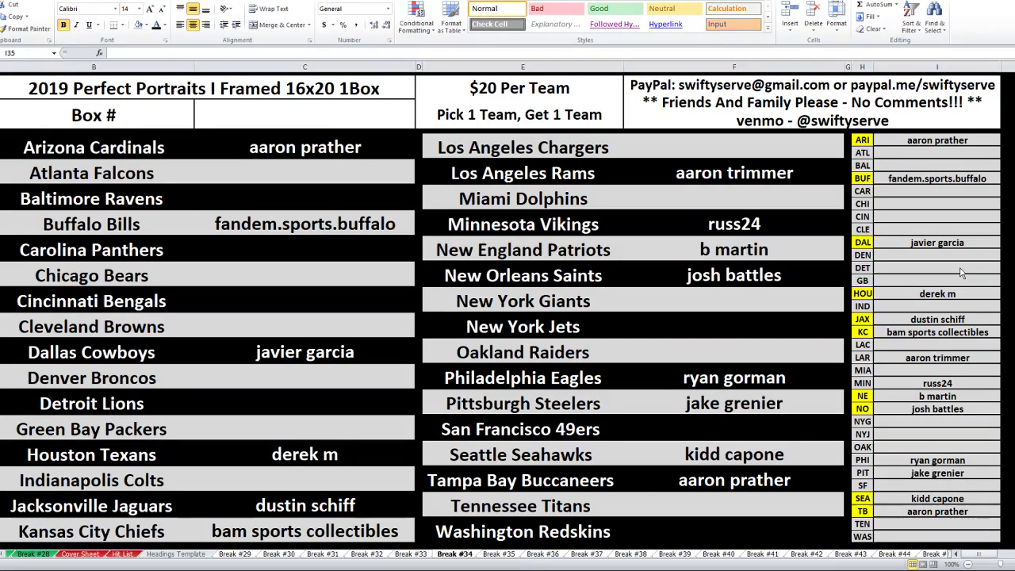
Mark the DET slot as FREEBIE.
key("BackSpace")
left_click(958, 268)
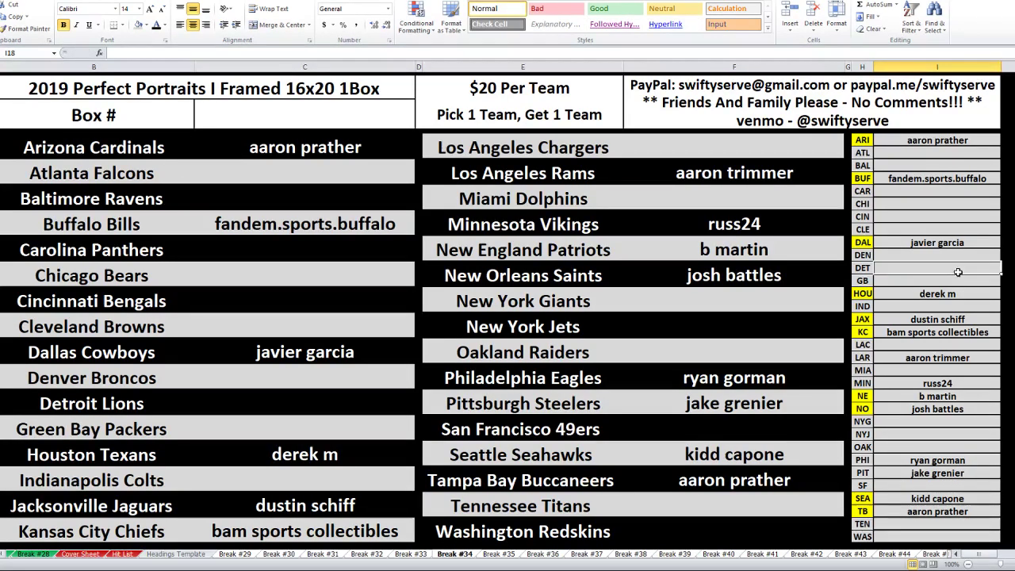
type("FREEBIE")
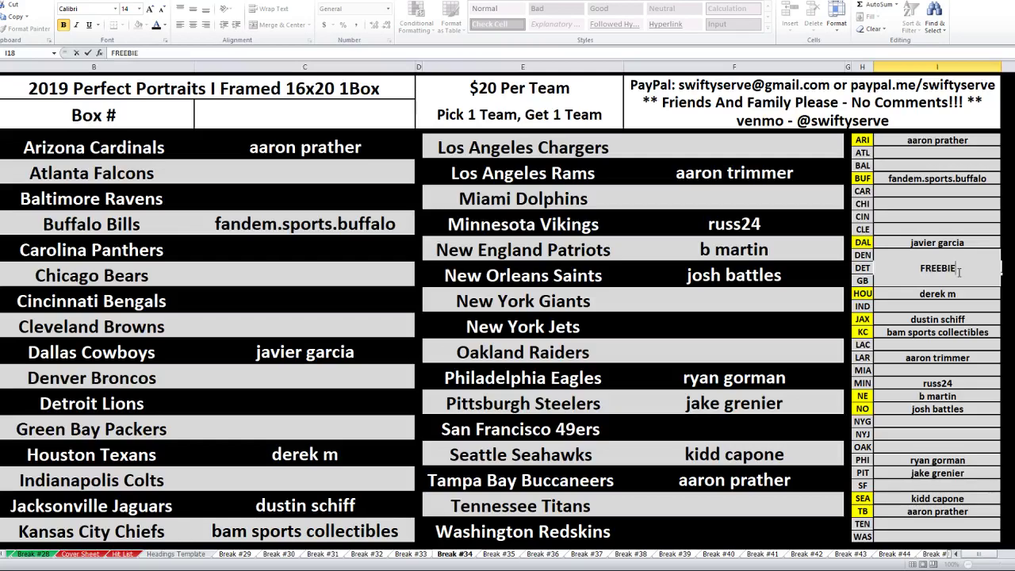
key("Return")
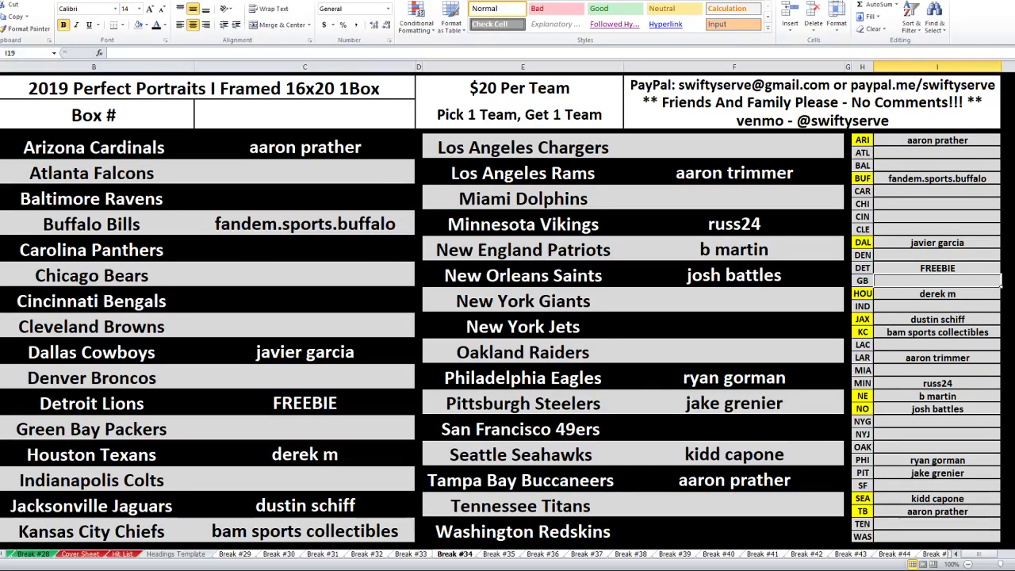
Enter the new buyer's name in the NYG slot (I30).
left_click(945, 423)
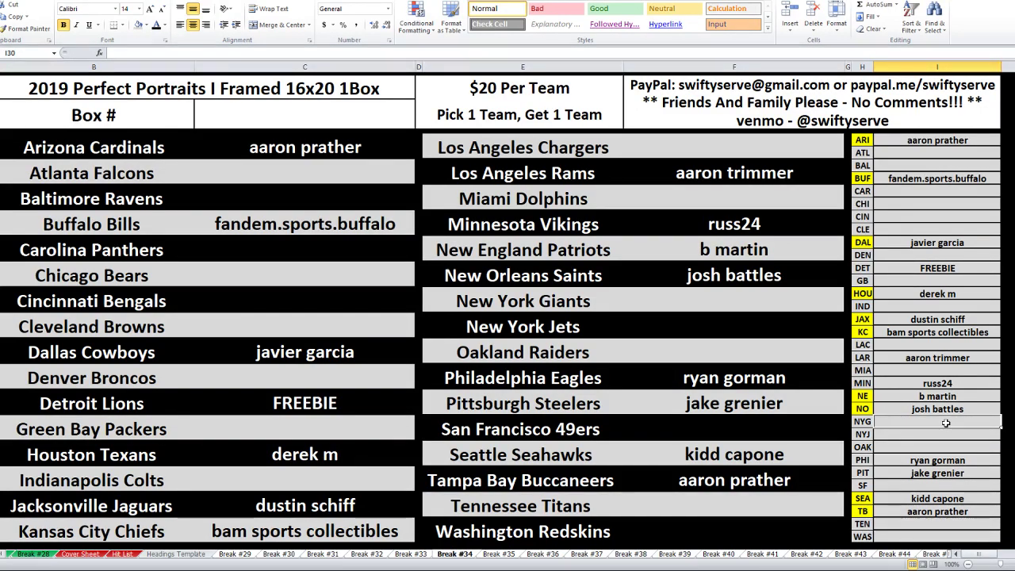
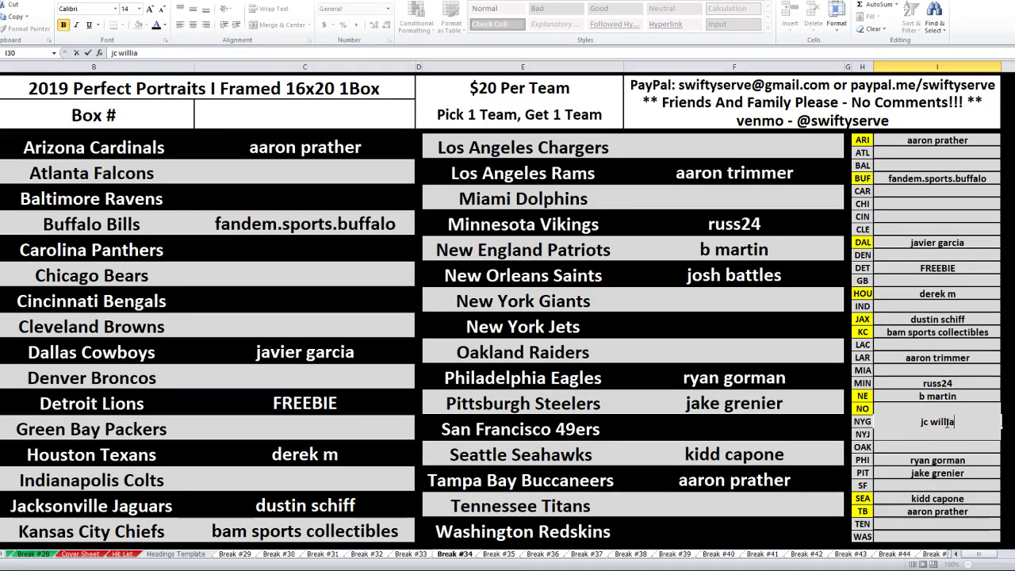
key("Return")
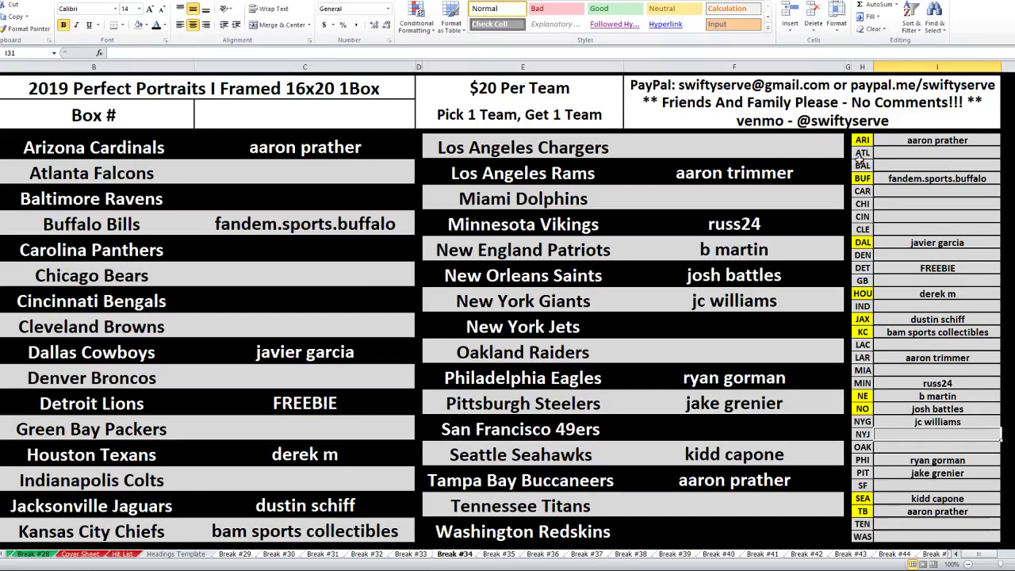
Begin selecting the claimed team rows, starting with Arizona Cardinals and Buffalo Bills.
left_click(894, 142)
left_click(898, 178, "ctrl")
left_click(919, 243, "ctrl")
left_click(928, 293, "ctrl")
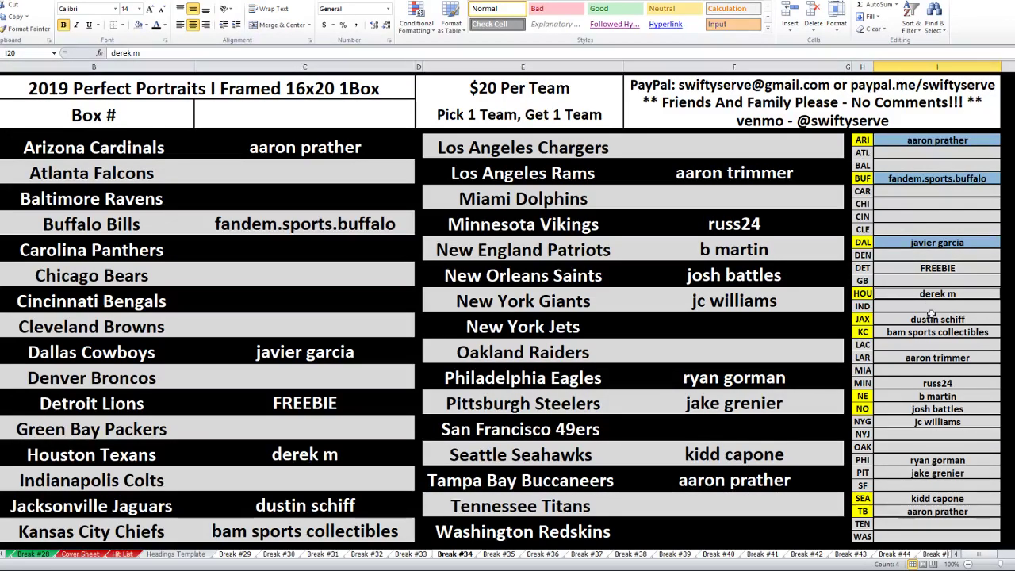
left_click(273, 144)
left_click(325, 224, "ctrl")
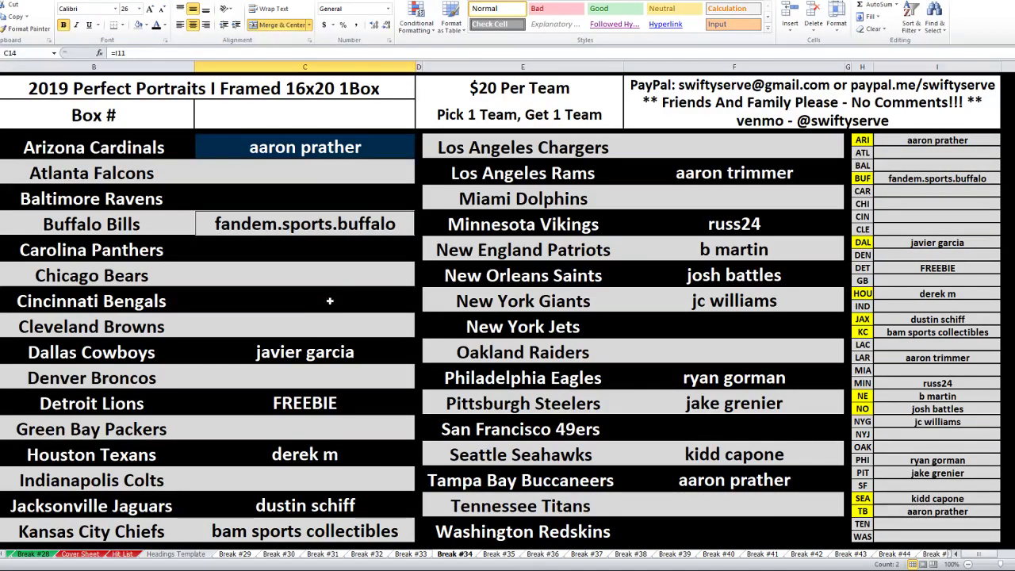
left_click(317, 358, "ctrl")
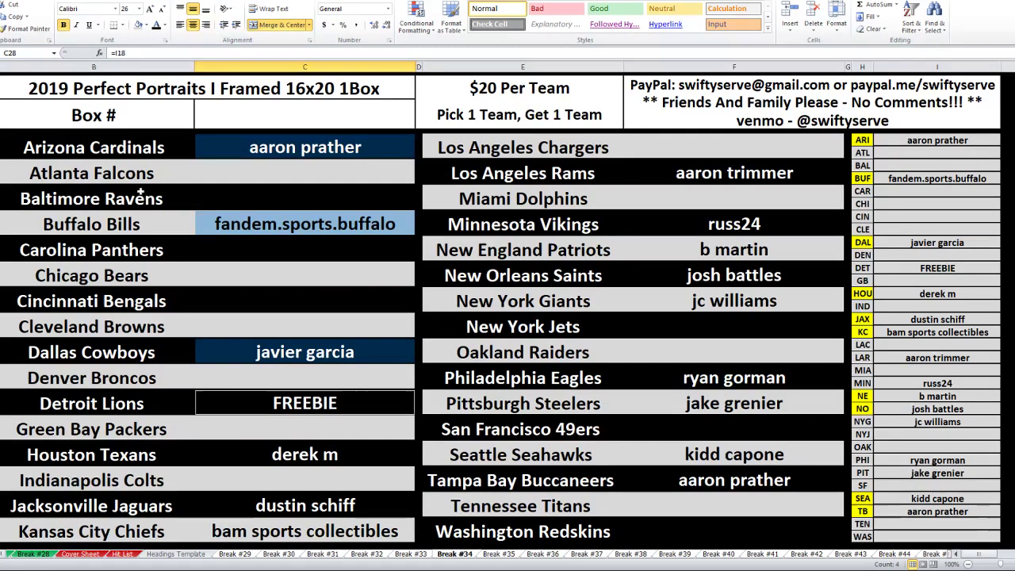
left_click(304, 148)
left_click(94, 147, "ctrl")
left_click(166, 225, "ctrl")
left_click(238, 224, "ctrl")
Add the remaining claimed rows, Dallas through Los Angeles Rams, and fill them green.
left_click_drag(147, 348, 211, 351)
left_click_drag(159, 400, 228, 405)
left_click_drag(156, 449, 230, 454)
left_click_drag(147, 503, 248, 528)
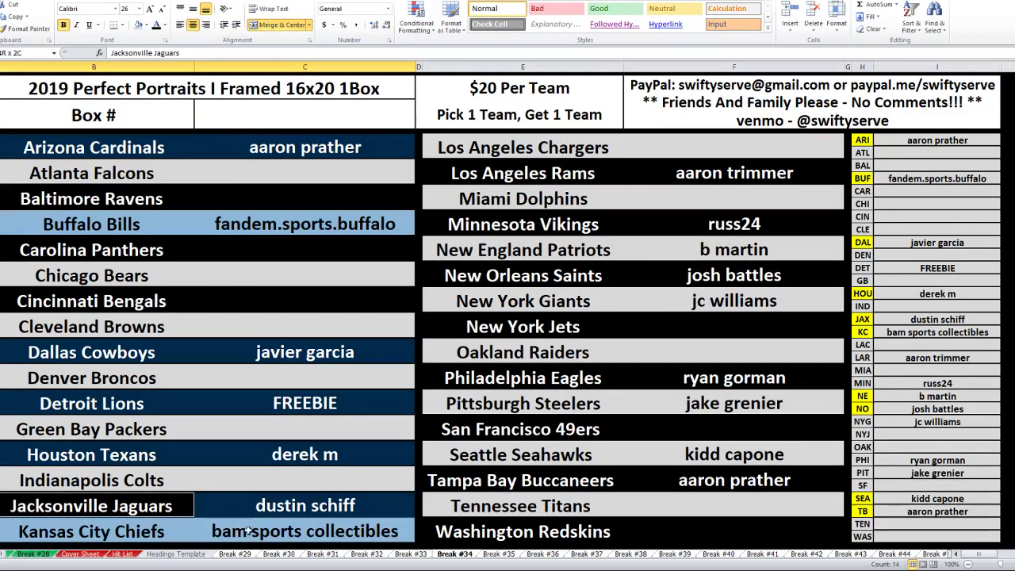
left_click_drag(590, 476, 672, 452)
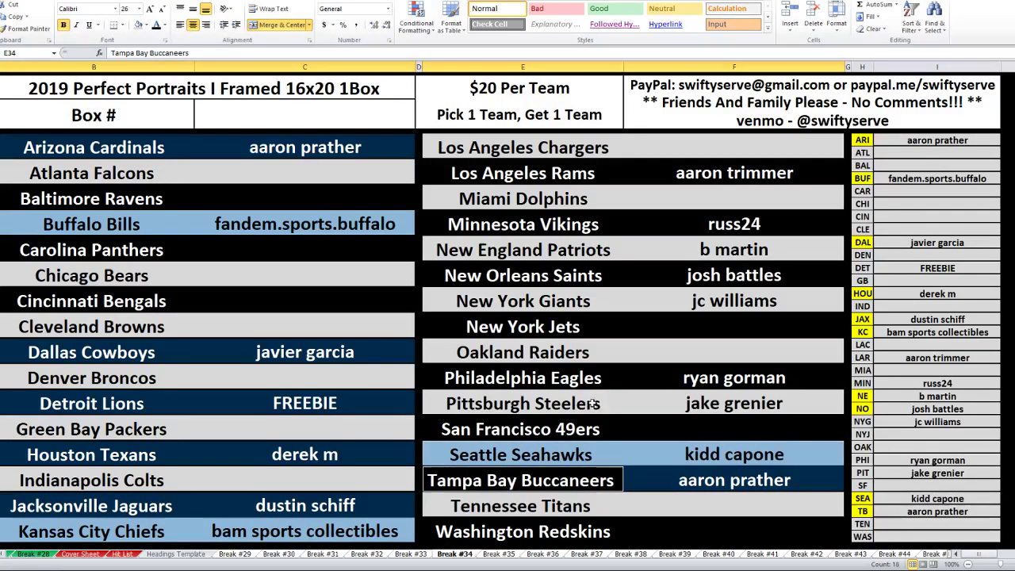
left_click_drag(592, 403, 686, 373)
left_click_drag(580, 300, 674, 226)
left_click_drag(618, 176, 689, 169)
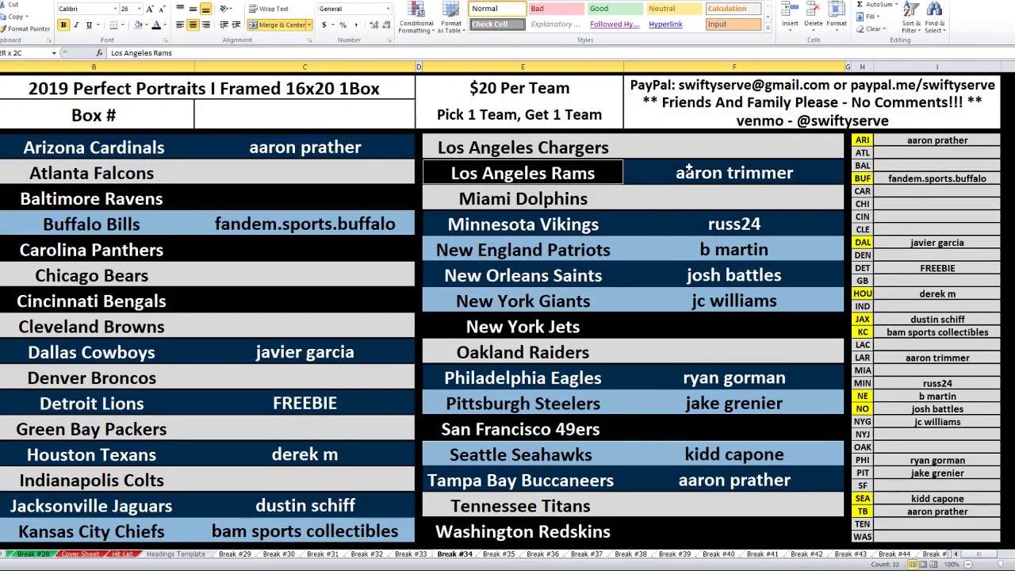
left_click(148, 24)
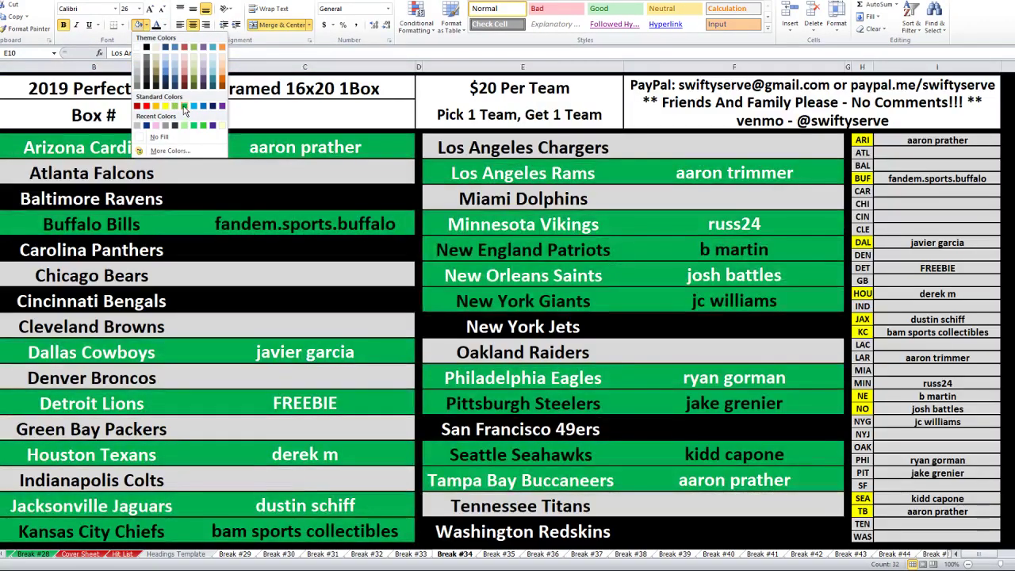
left_click(184, 106)
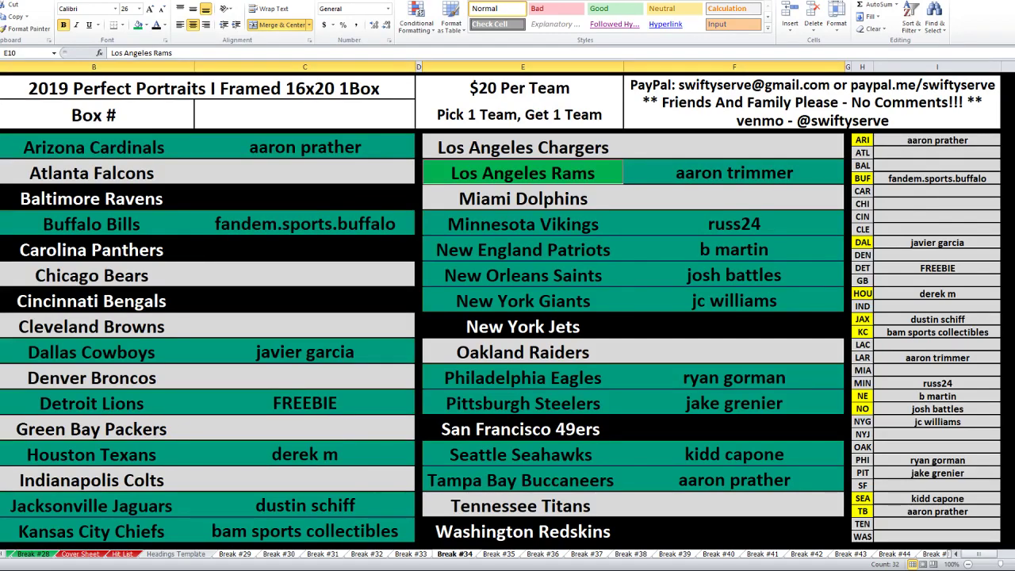
Enter the NYG buyer's name plus 'freebie' in the DET slot (I18).
left_click(336, 404)
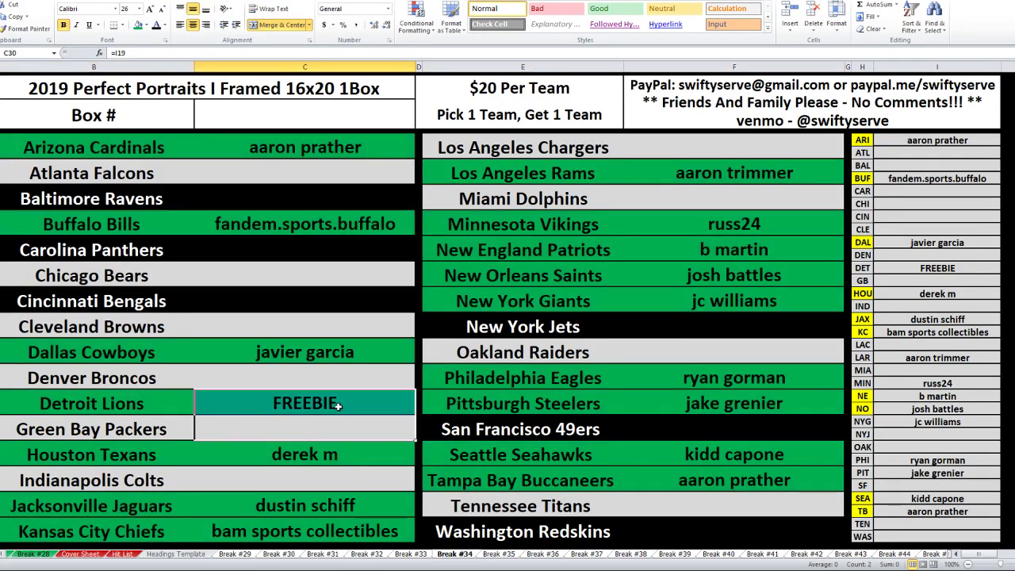
type("jc will")
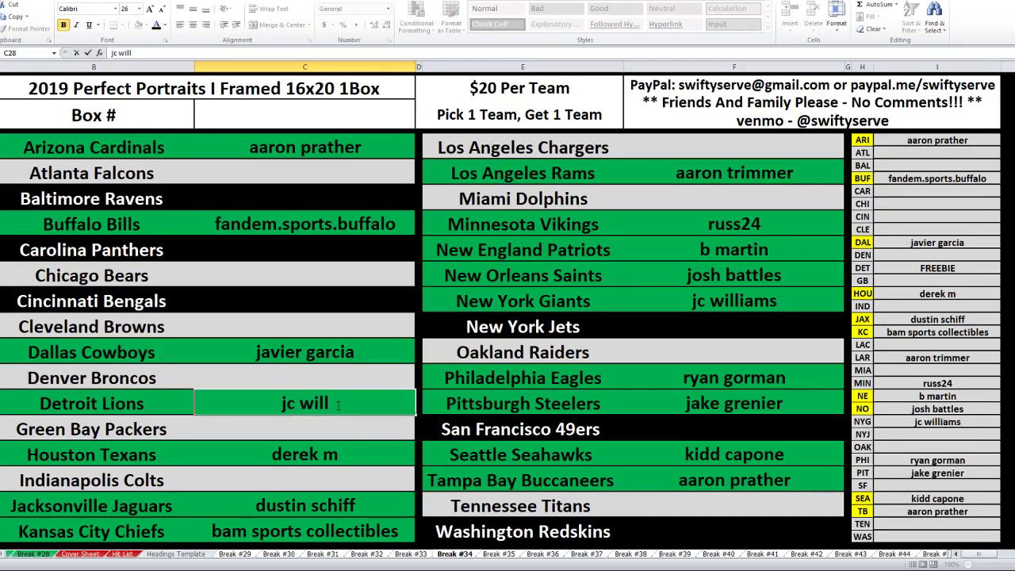
key("Escape")
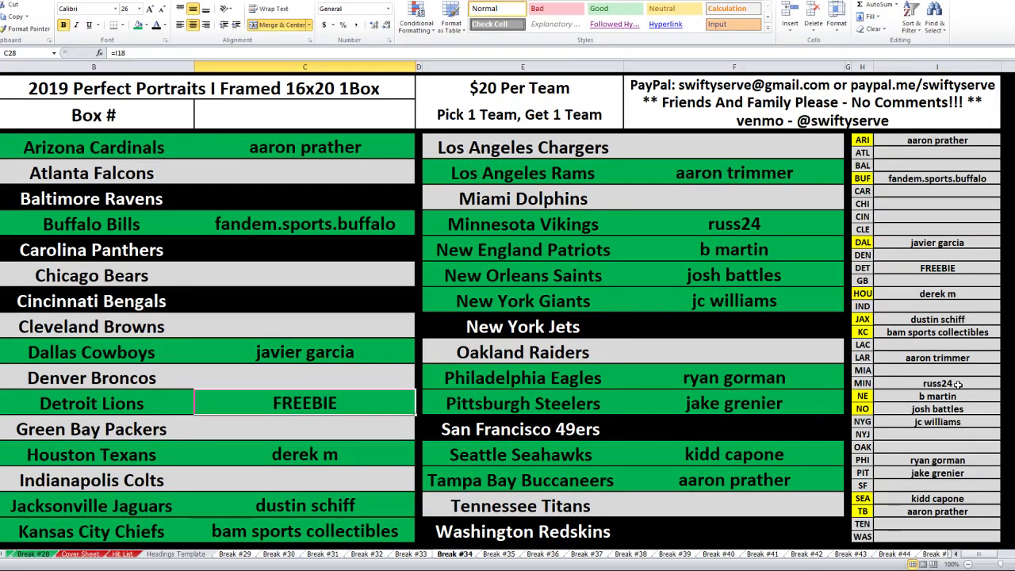
left_click(950, 269)
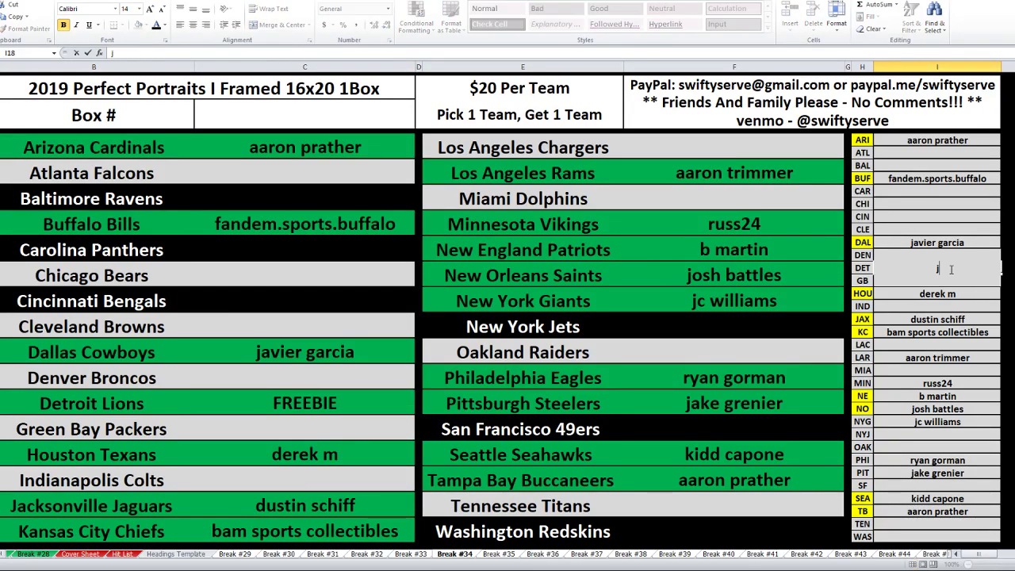
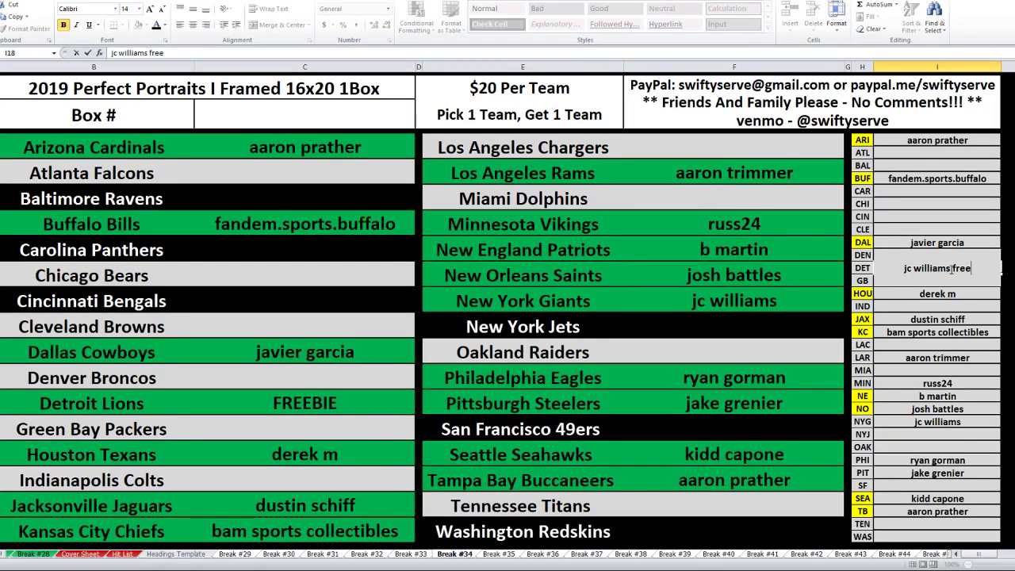
key("Return")
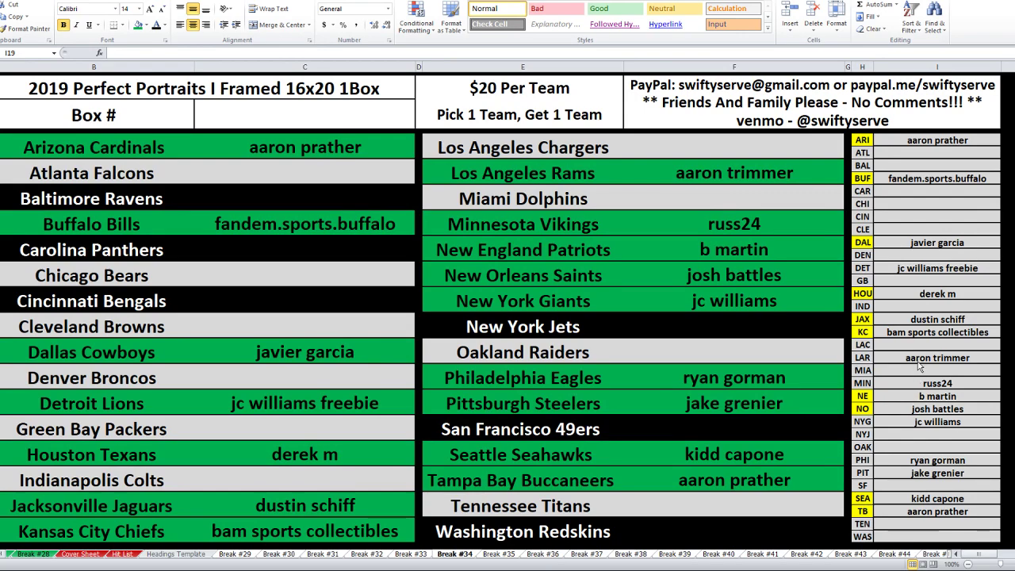
Fill the HOU and NO buyer cells green.
left_click(880, 283)
left_click_drag(872, 294, 906, 296)
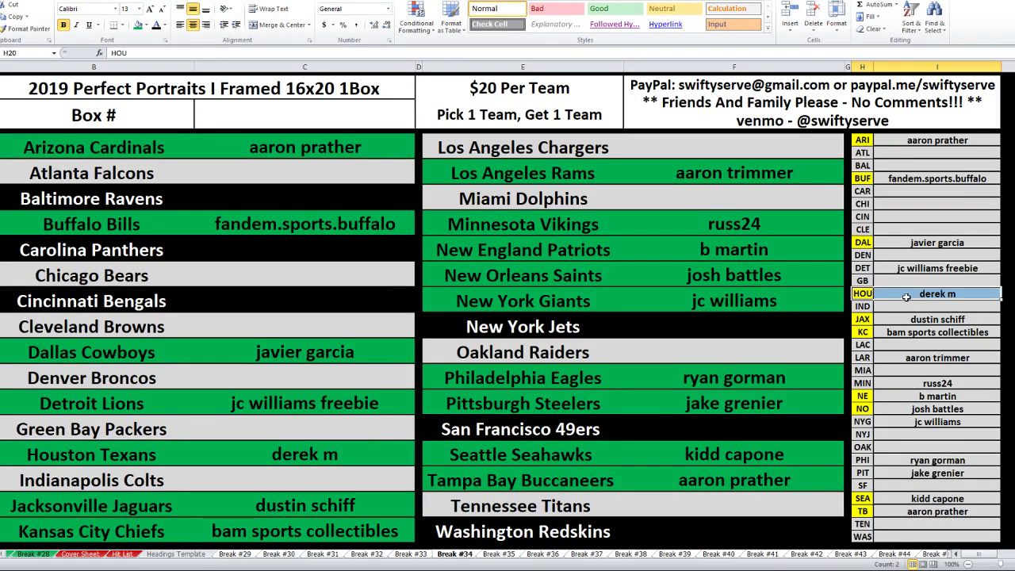
left_click(918, 293)
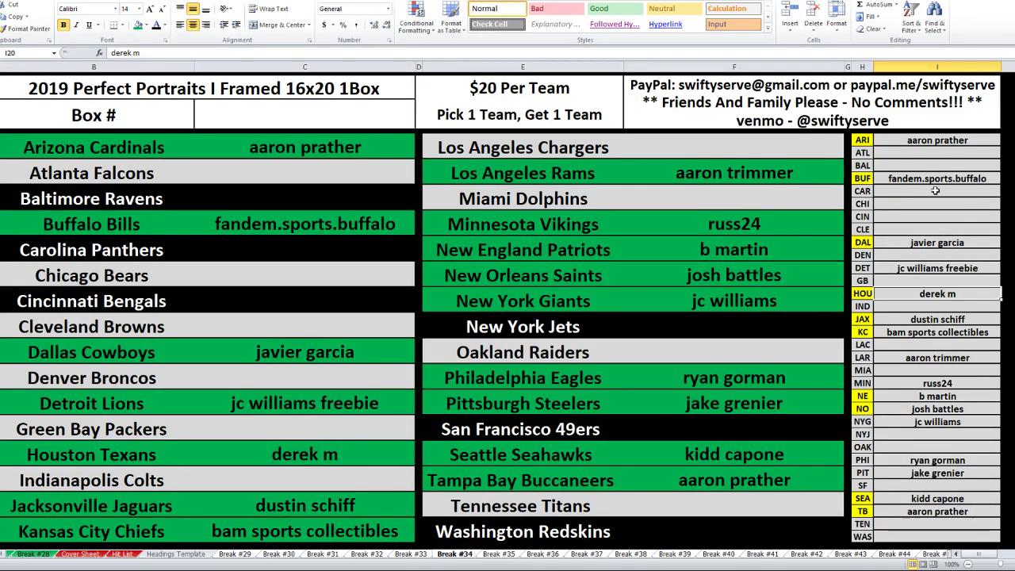
left_click(939, 408, "ctrl")
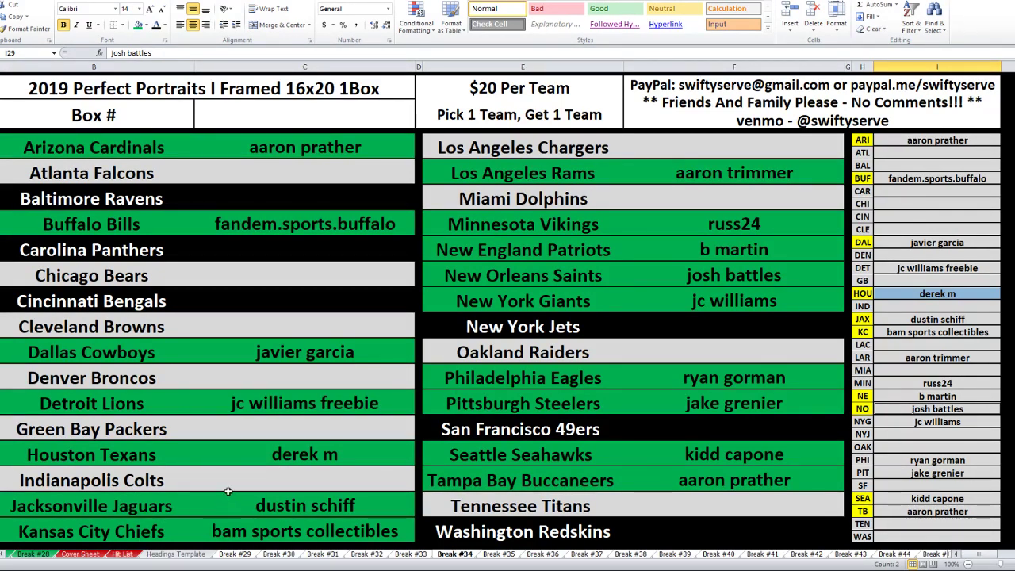
left_click(138, 25)
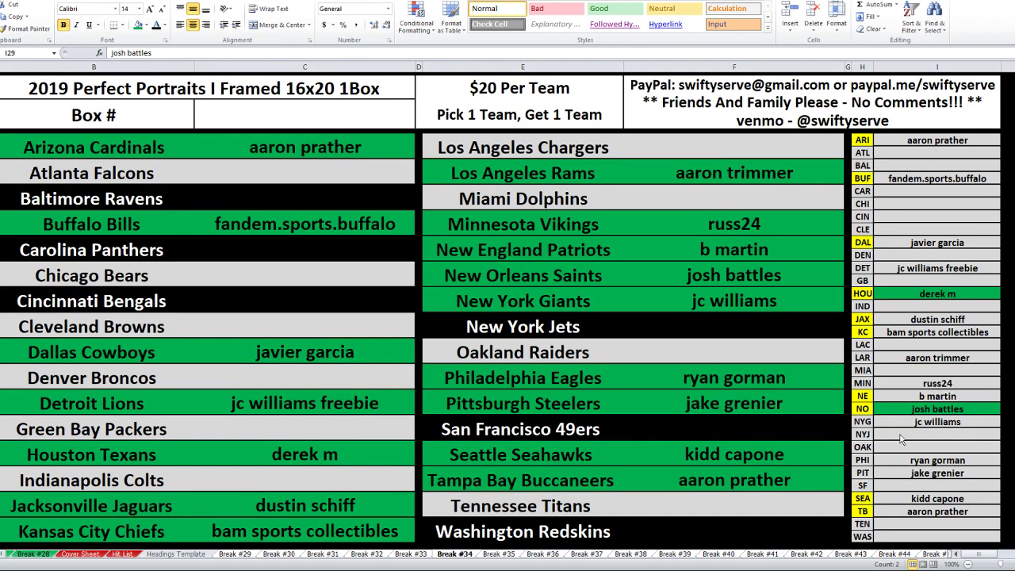
Fill the column I buyer cells for ARI, DAL, DET, KC, LAR, NE, NYG, PIT and TB green.
left_click(880, 511)
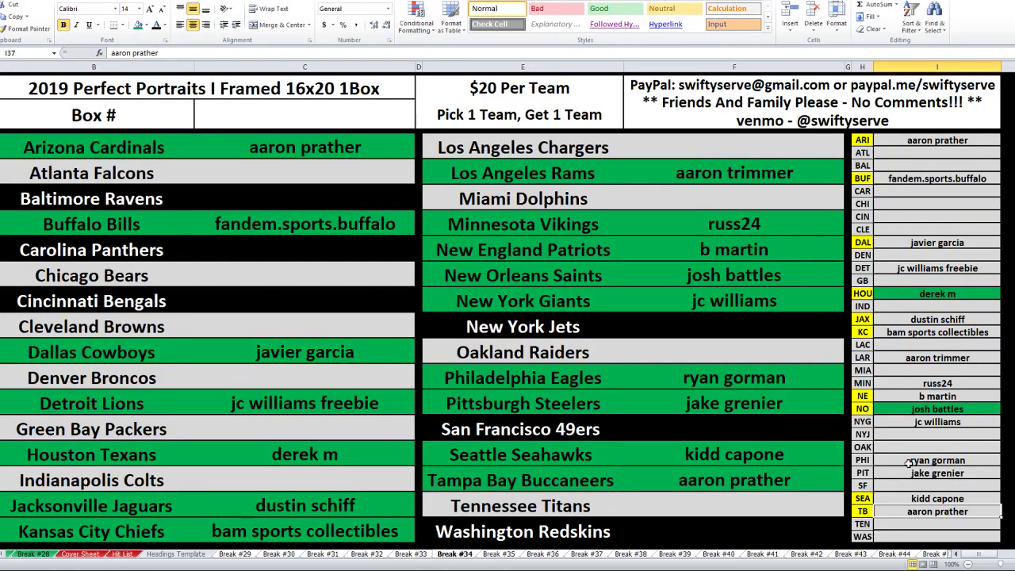
left_click(909, 358, "ctrl")
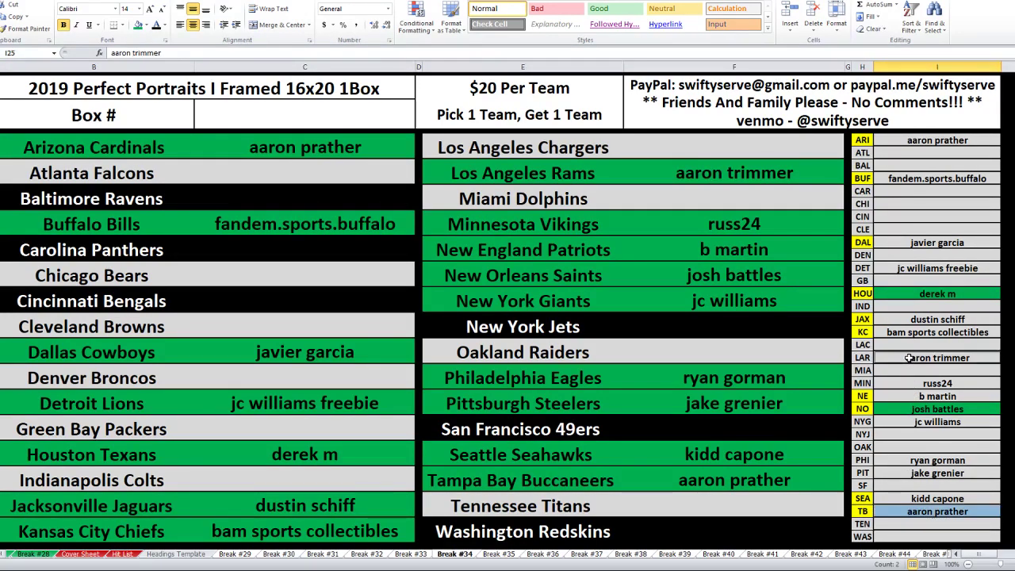
left_click(922, 507)
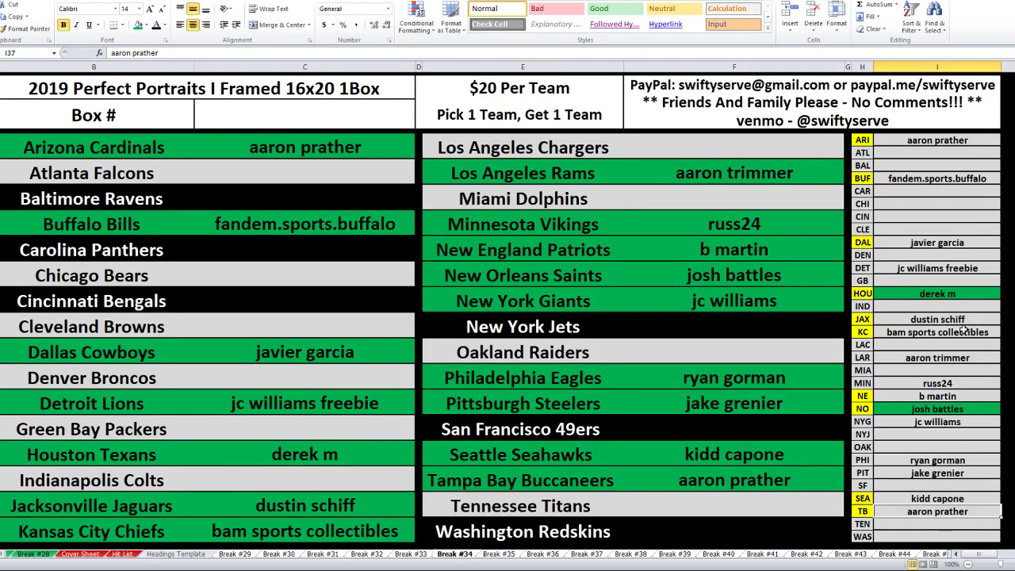
left_click(932, 140, "ctrl")
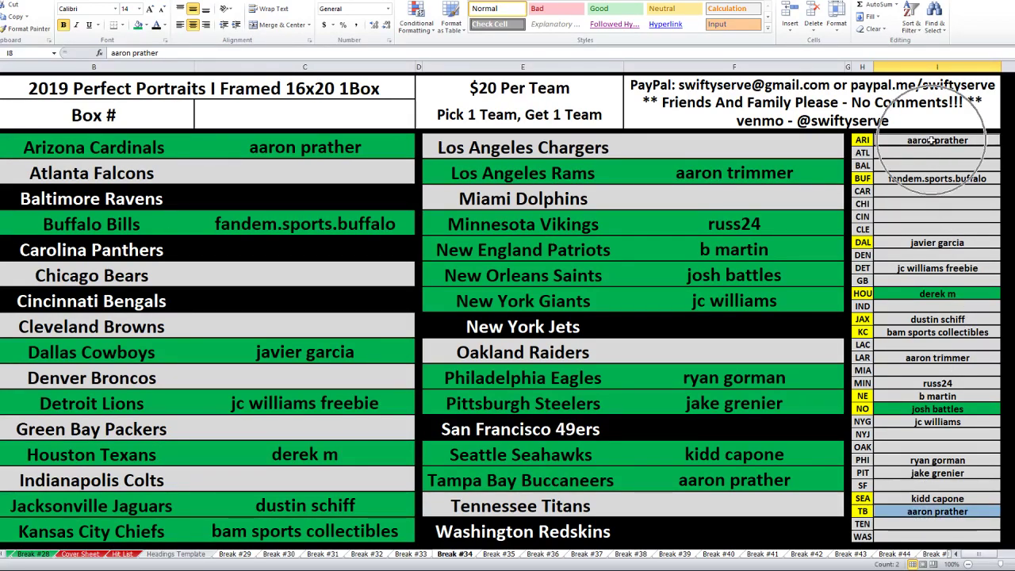
left_click(935, 242, "ctrl")
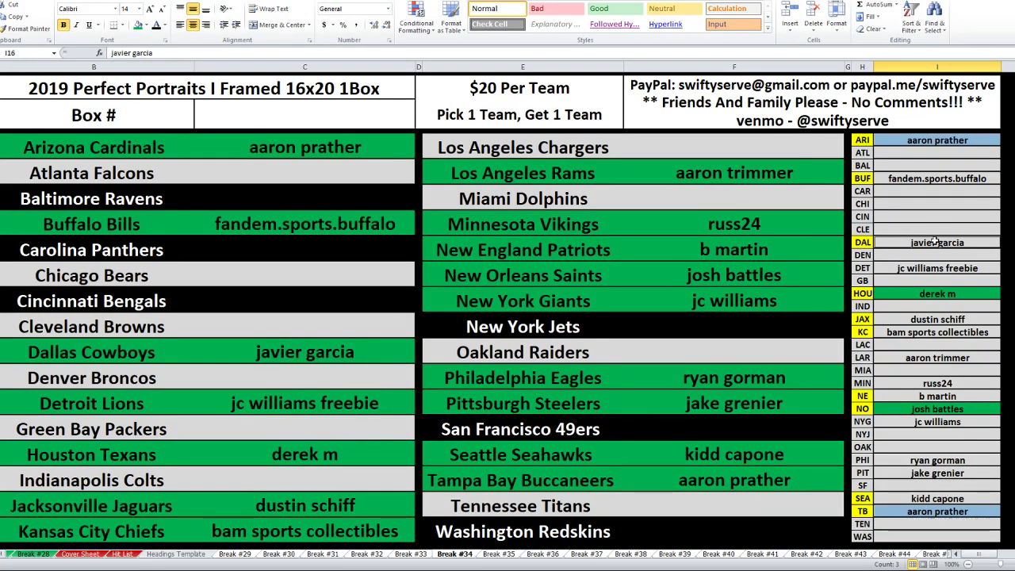
left_click(940, 357, "ctrl")
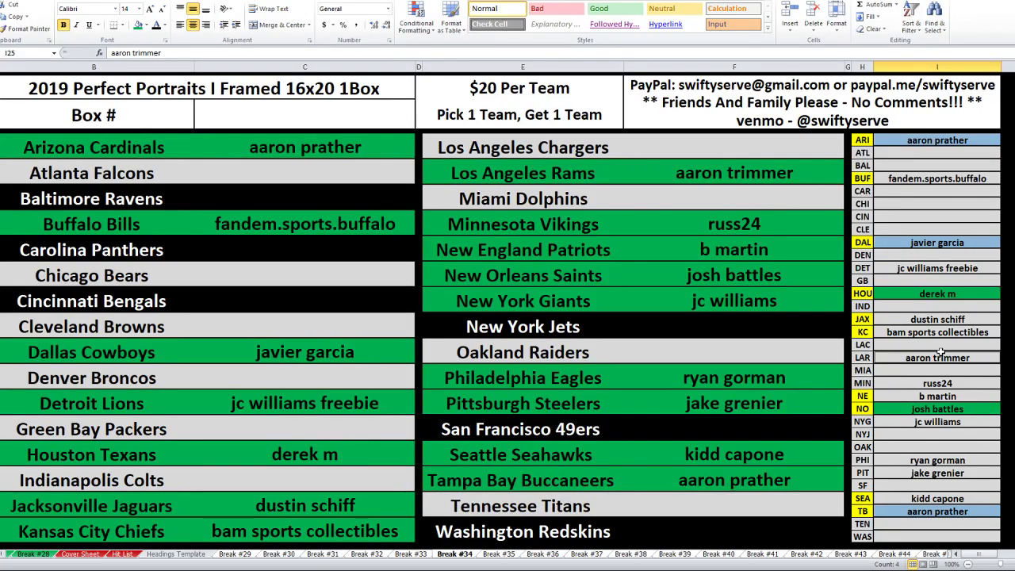
left_click(941, 396, "ctrl")
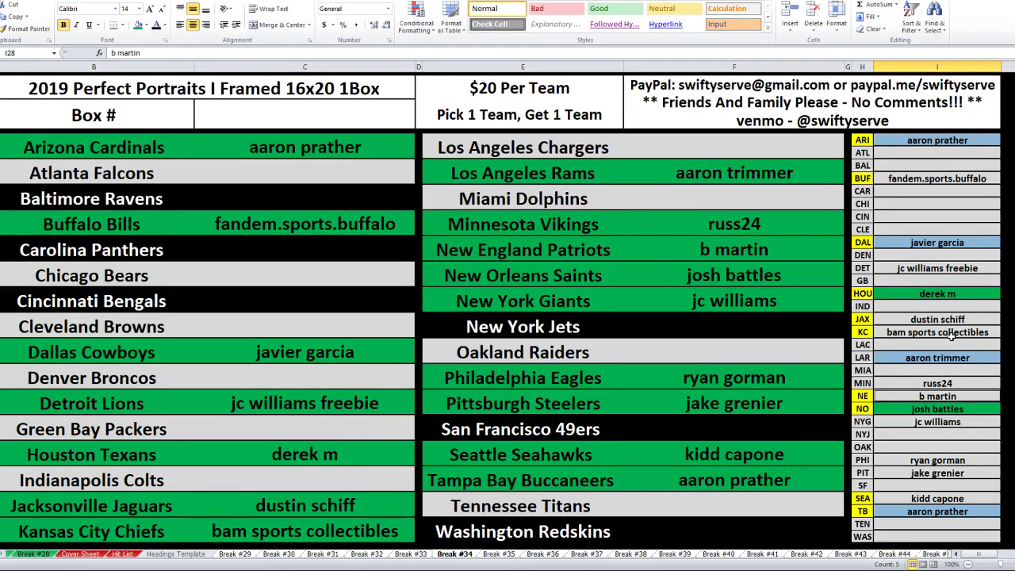
left_click(951, 332, "ctrl")
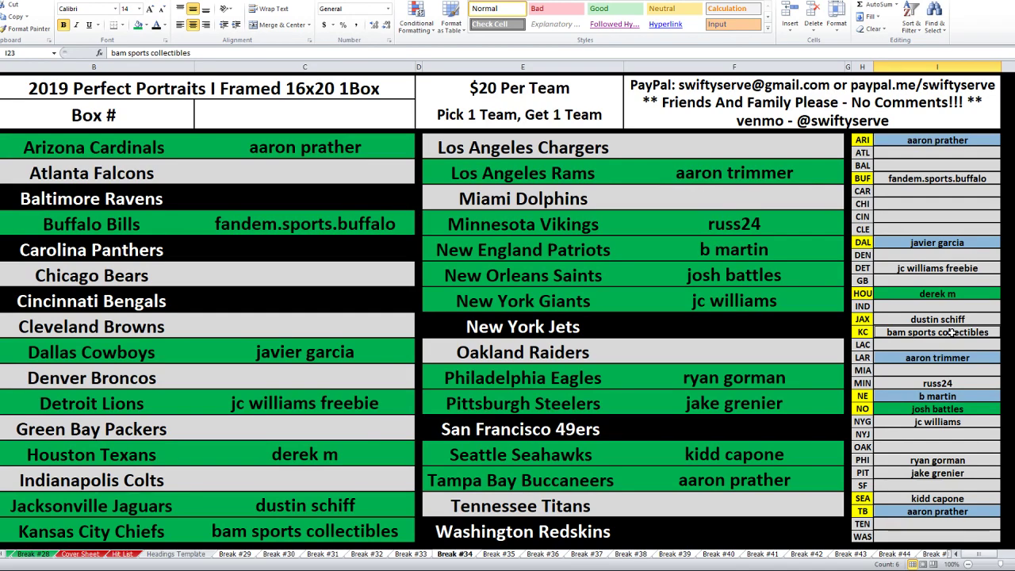
left_click(929, 473, "ctrl")
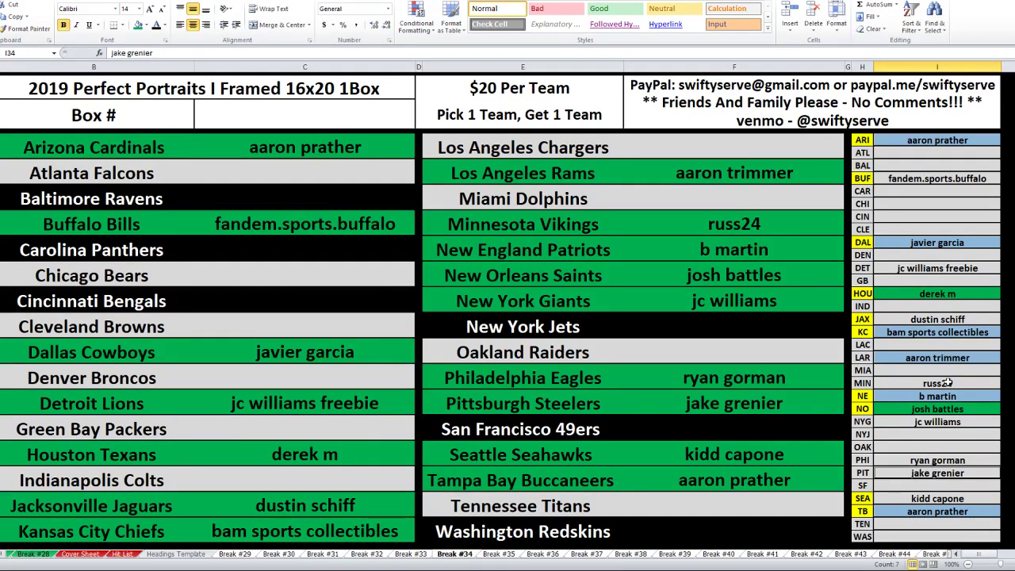
left_click(951, 422, "ctrl")
left_click(949, 268, "ctrl")
left_click(138, 25)
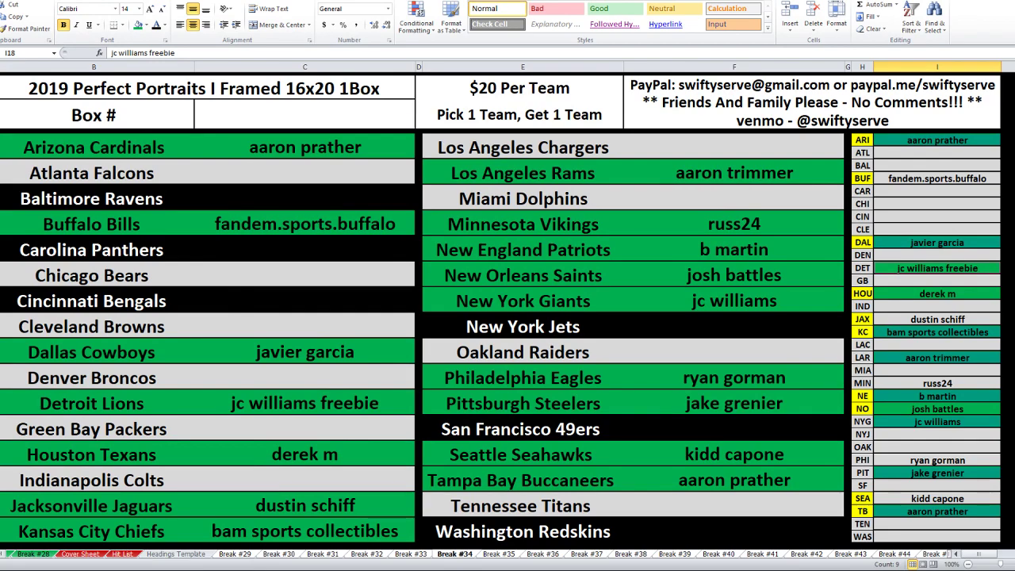
Fill the SEA (I36) and JAX (I22) buyer cells green.
left_click(937, 268)
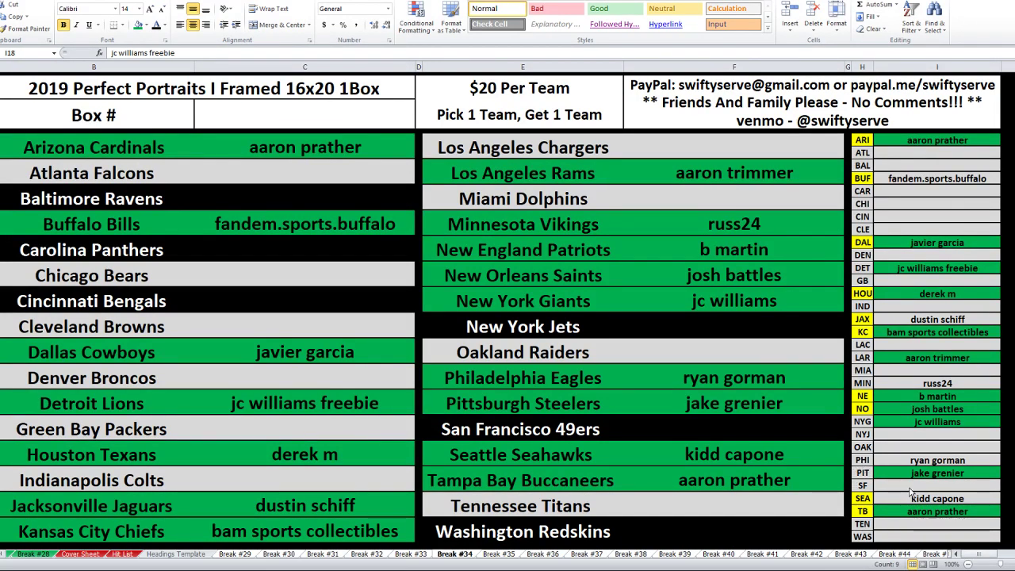
left_click(963, 498)
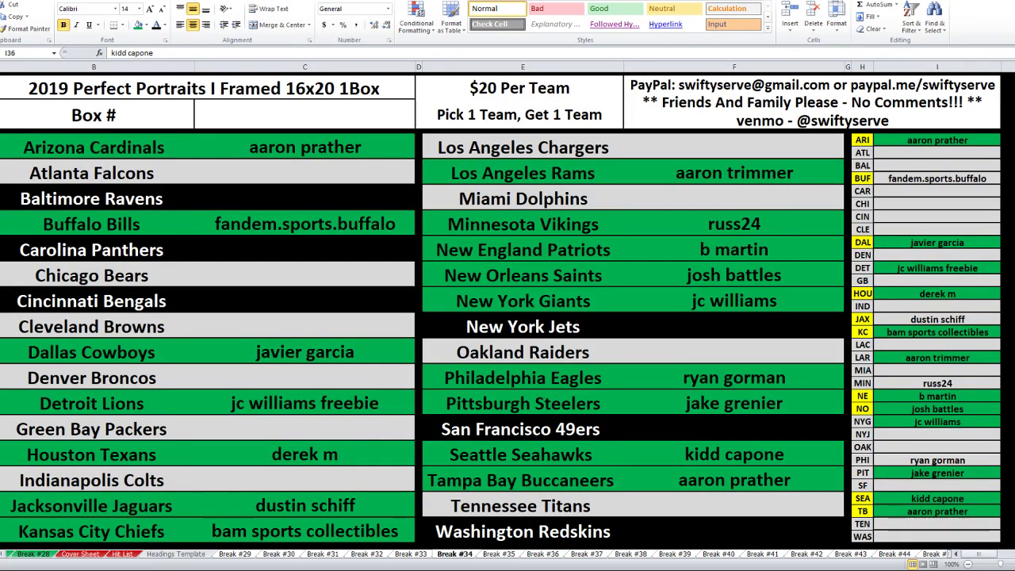
left_click(428, 556)
left_click(456, 554)
left_click(937, 319, "ctrl")
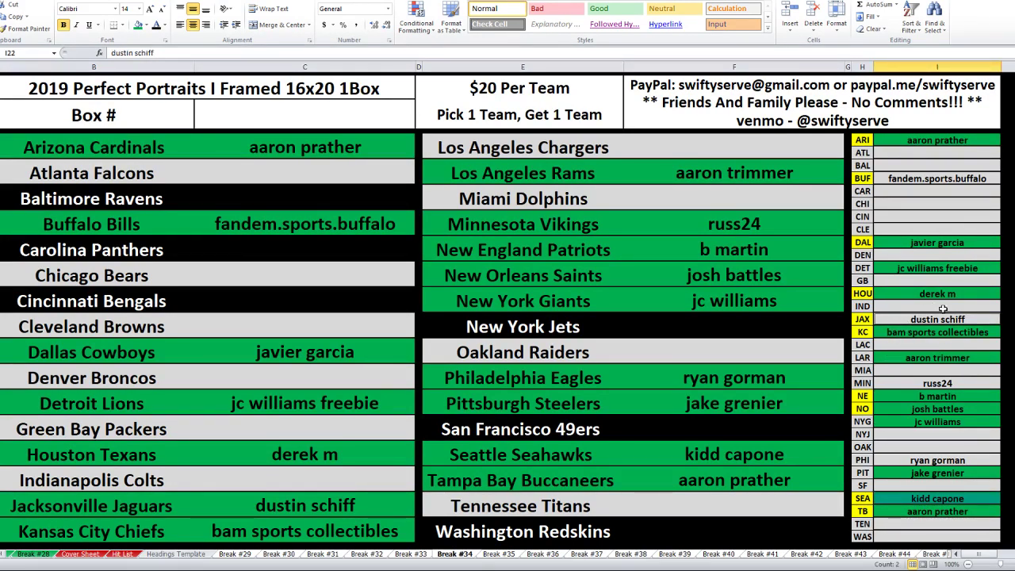
left_click(138, 24)
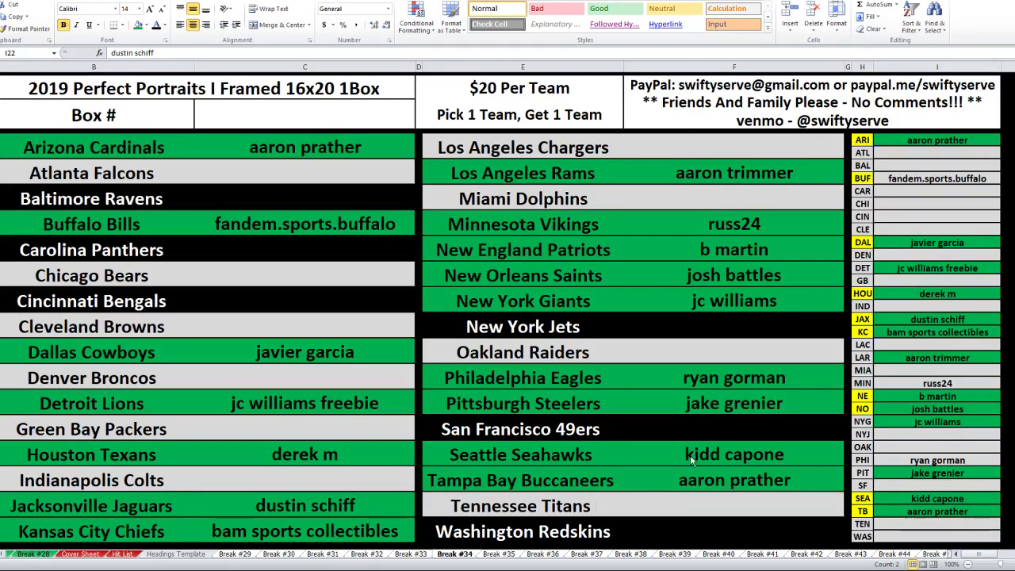
left_click(941, 384)
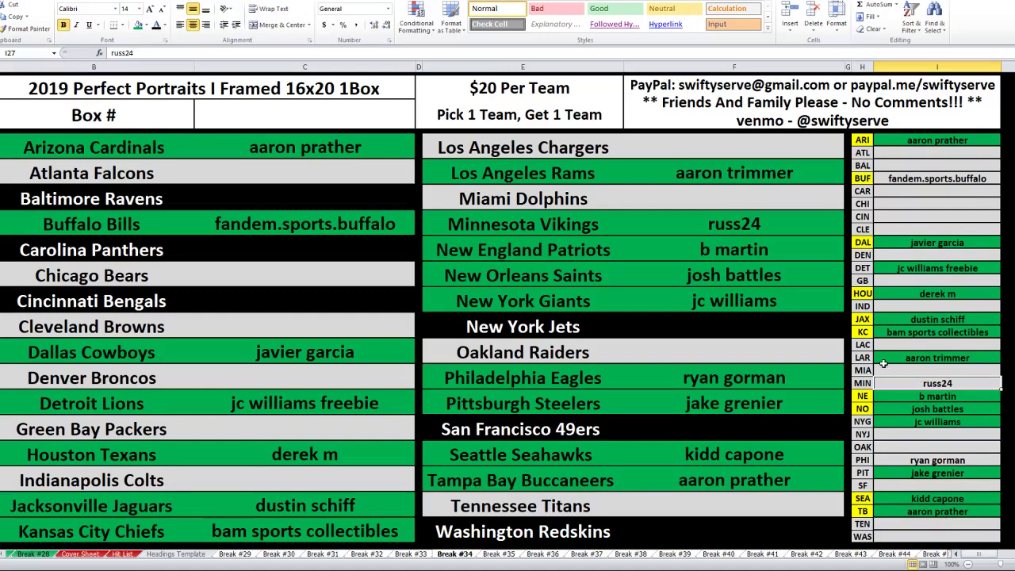
Fill the BUF (I11) and PHI (I33) buyer cells green.
left_click(937, 178, "ctrl")
left_click(967, 460, "ctrl")
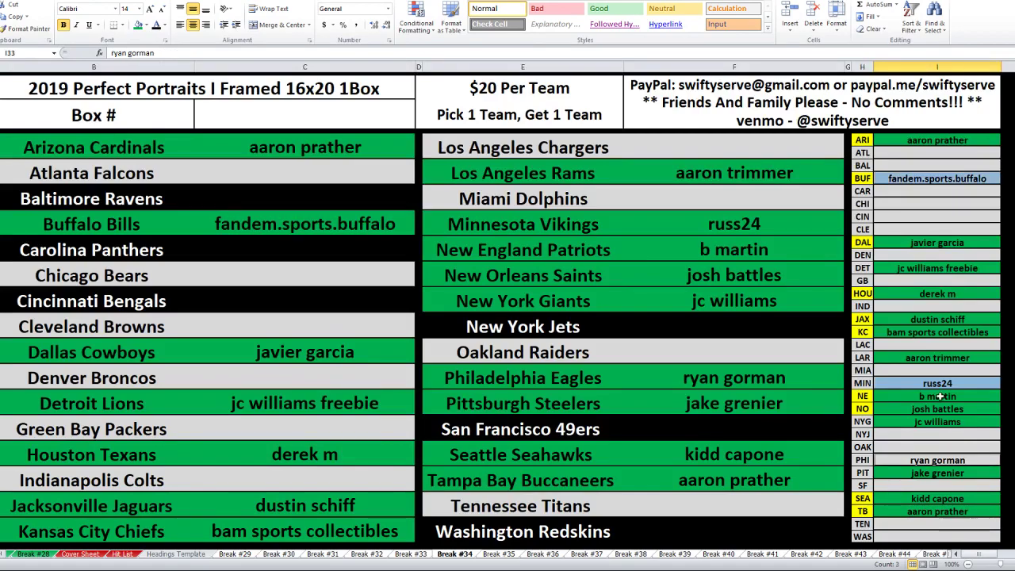
left_click(139, 26)
Fill the MIN buyer cell (I27) yellow.
left_click(931, 383)
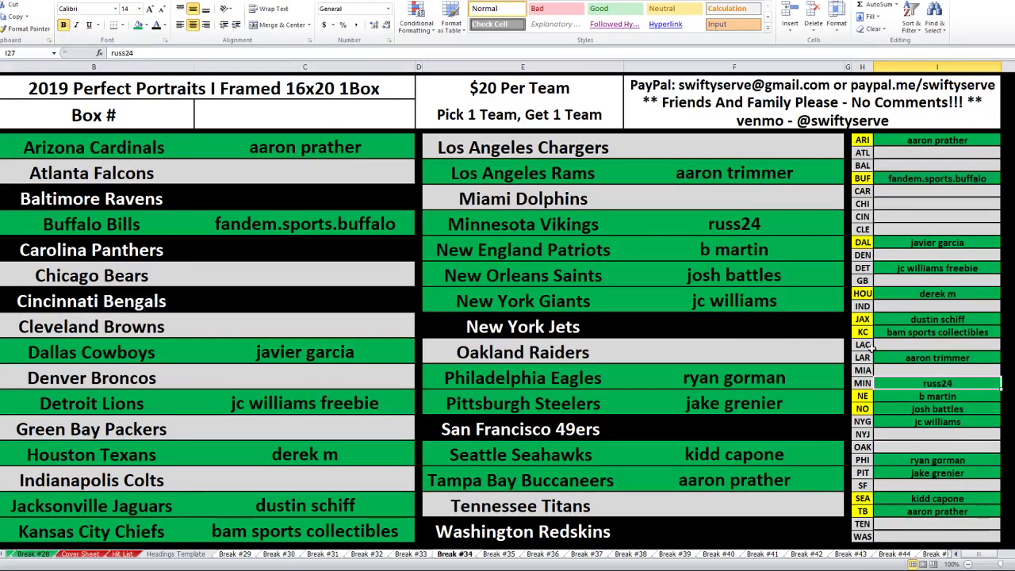
left_click(147, 25)
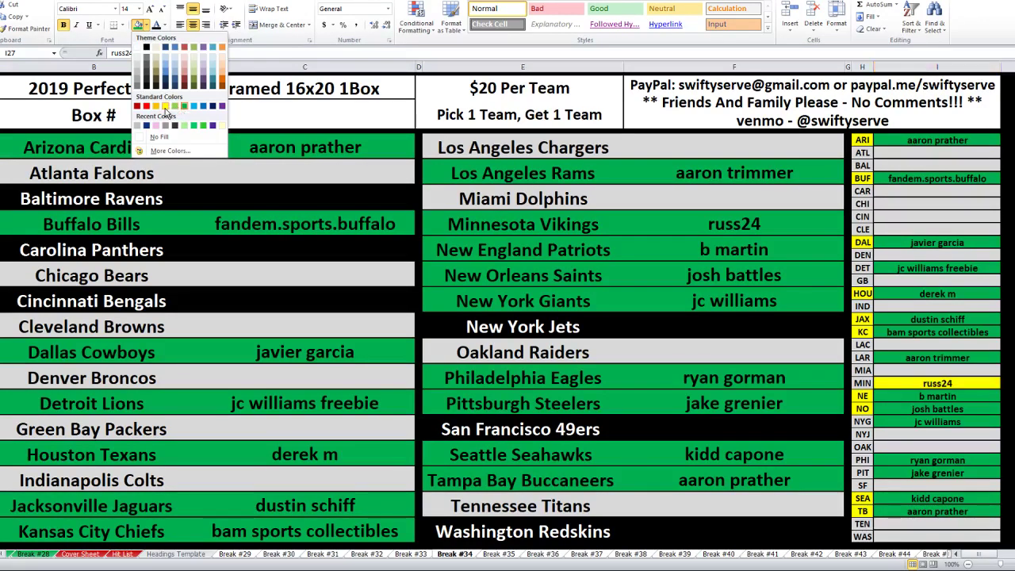
left_click(165, 106)
Copy the ARI-to-TB buyer names (I8:I33) and bring up RANDOM.ORG in the browser.
left_click_drag(937, 140, 965, 512)
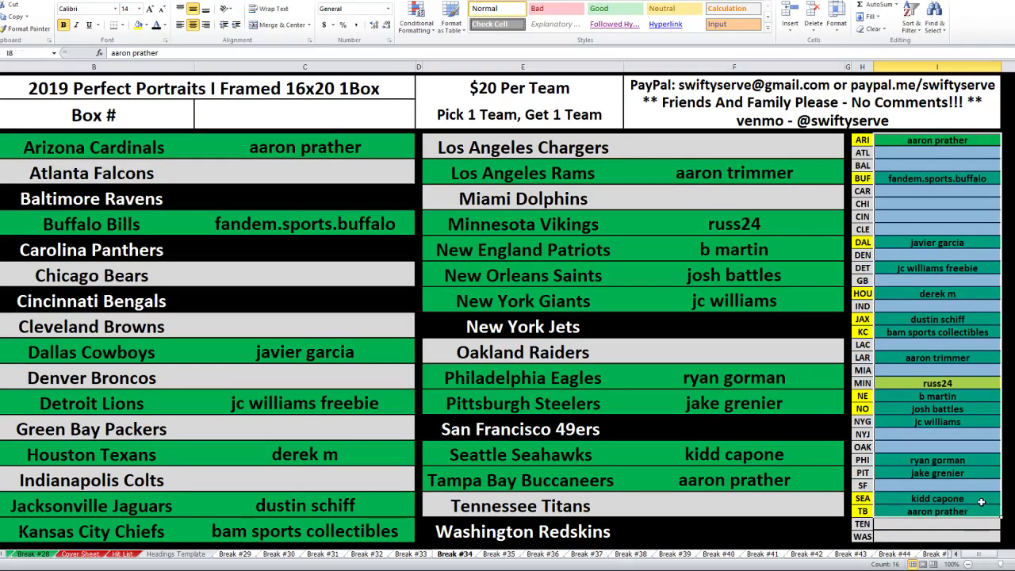
key("ctrl+c")
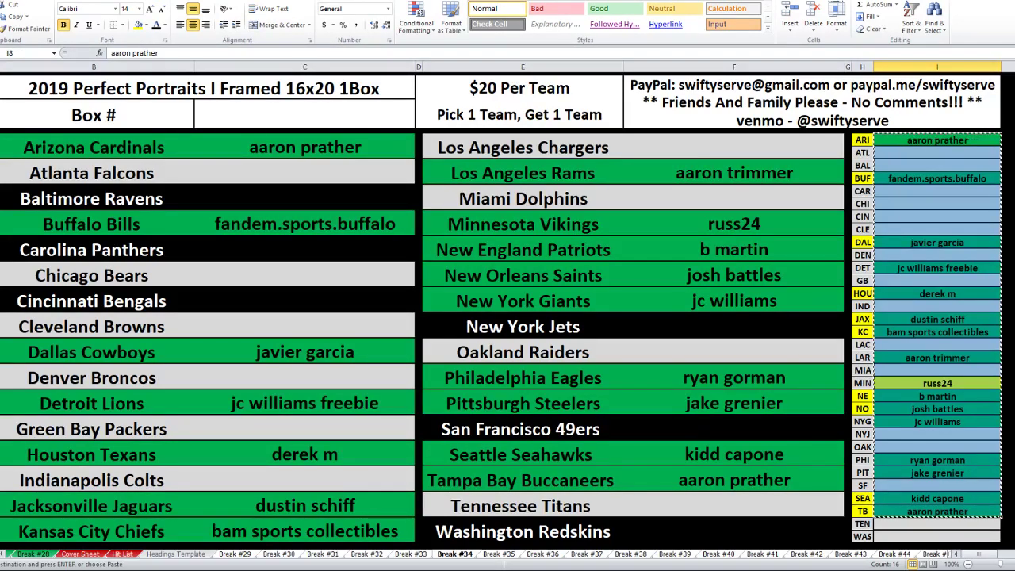
key("alt+Tab")
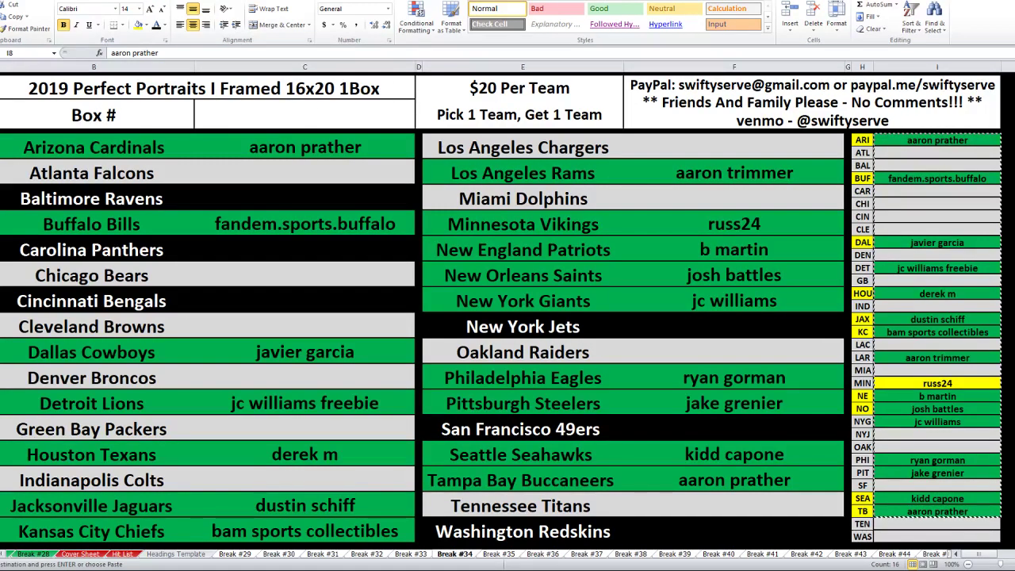
left_click_drag(0, 8, 507, 0)
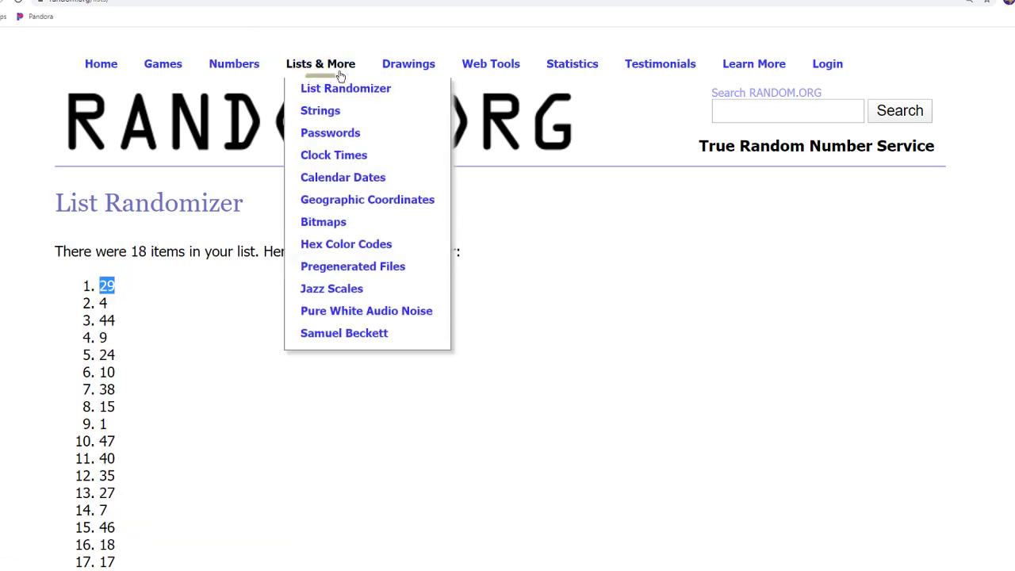
Paste the copied buyer names into a fresh List Randomizer item box.
left_click(341, 90)
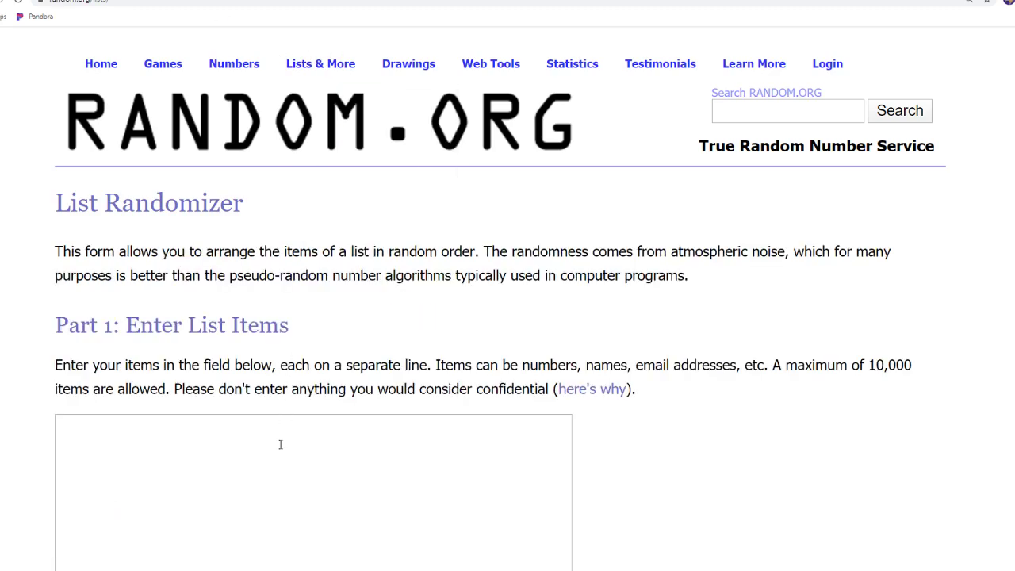
left_click(280, 443)
key("ctrl+v")
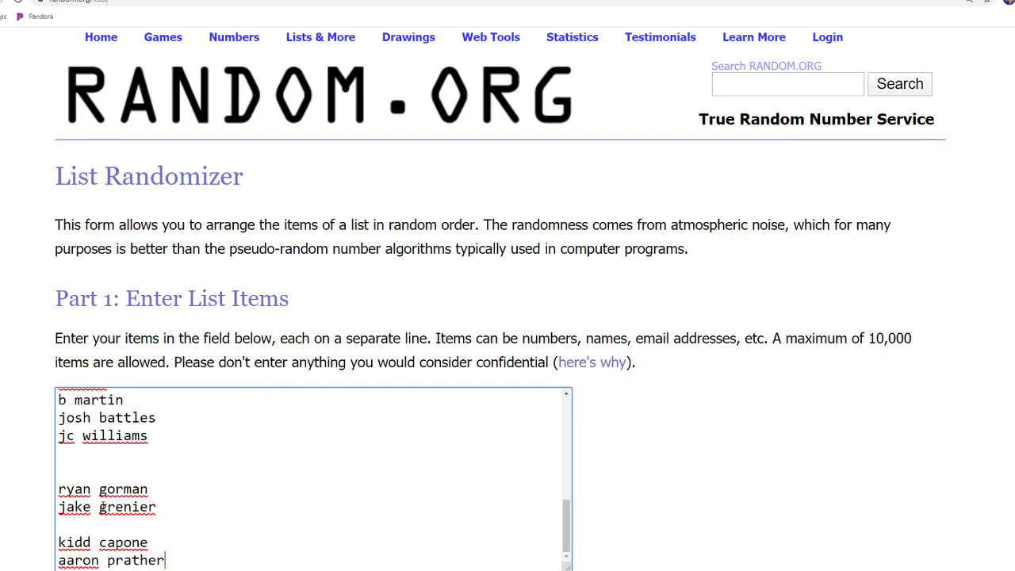
left_click(89, 526)
key("BackSpace")
left_click(80, 491)
key("BackSpace")
key("BackSpace")
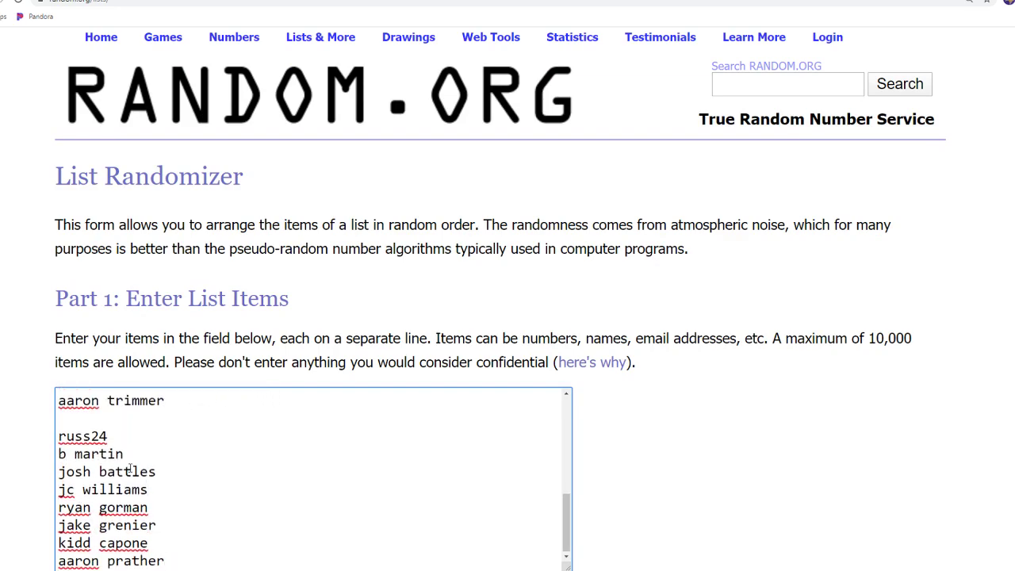
scroll(129, 470, "up", 1)
left_click(94, 467)
key("BackSpace")
left_click(80, 432)
key("BackSpace")
scroll(109, 448, "up", 2)
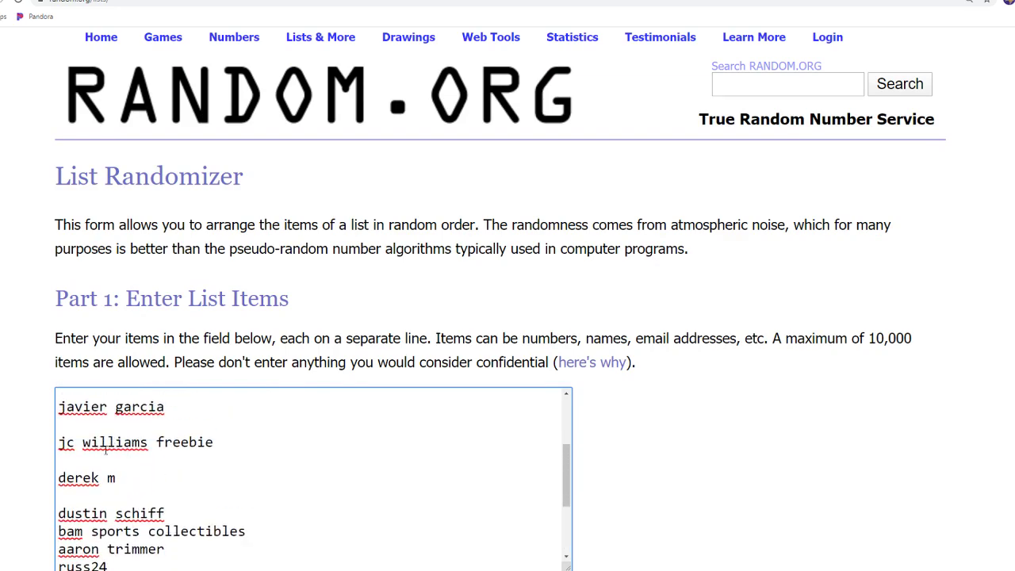
left_click(79, 497)
key("BackSpace")
left_click(79, 461)
key("BackSpace")
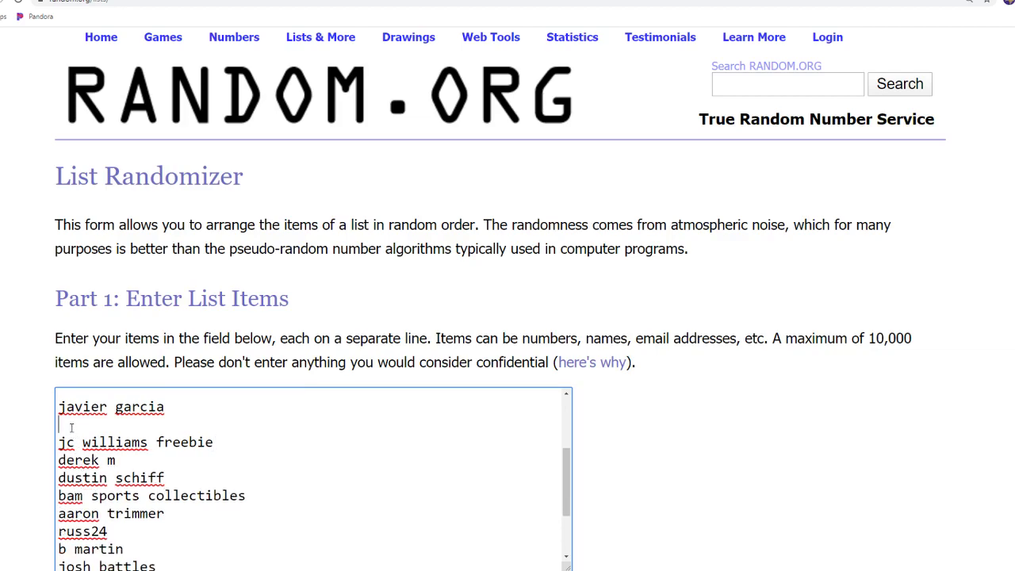
key("BackSpace")
scroll(80, 444, "up", 1)
left_click(95, 408)
key("BackSpace")
key("BackSpace")
scroll(119, 428, "up", 2)
left_click(122, 419)
key("BackSpace")
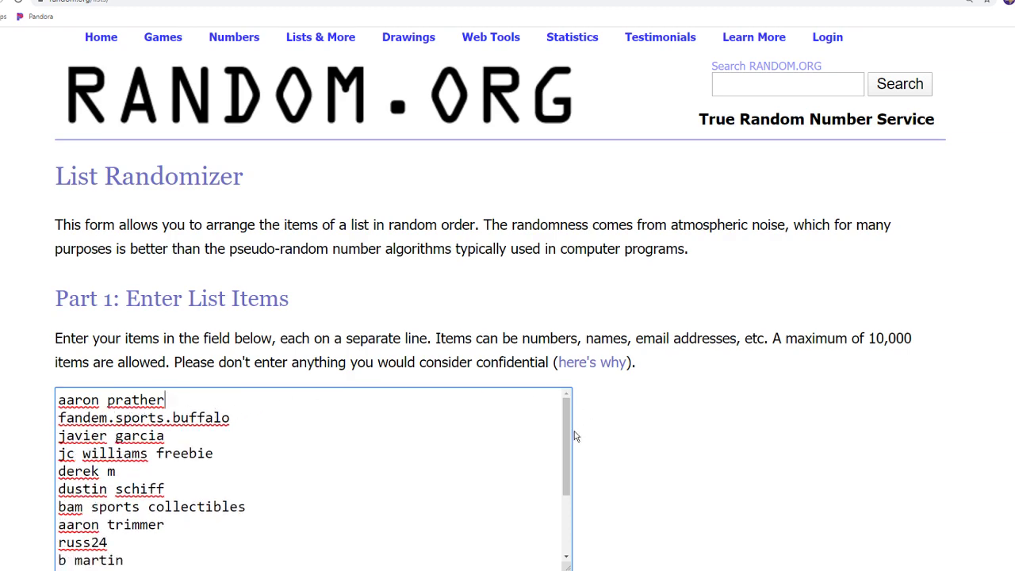
Shrink the browser window and move it left so the spreadsheet shows behind it.
scroll(571, 412, "down", 1)
scroll(571, 423, "down", 1)
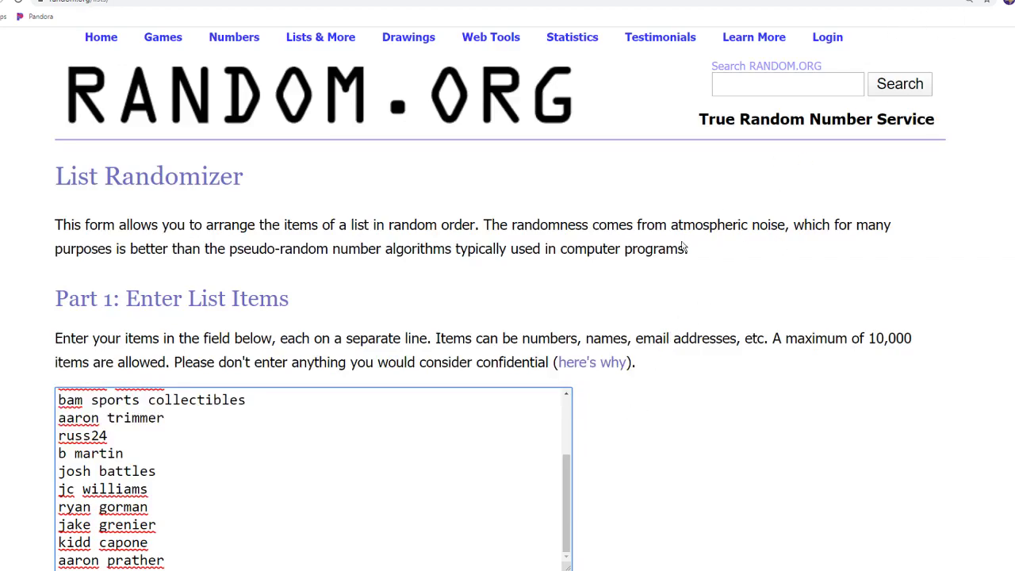
scroll(620, 403, "up", 1)
scroll(484, 468, "up", 2)
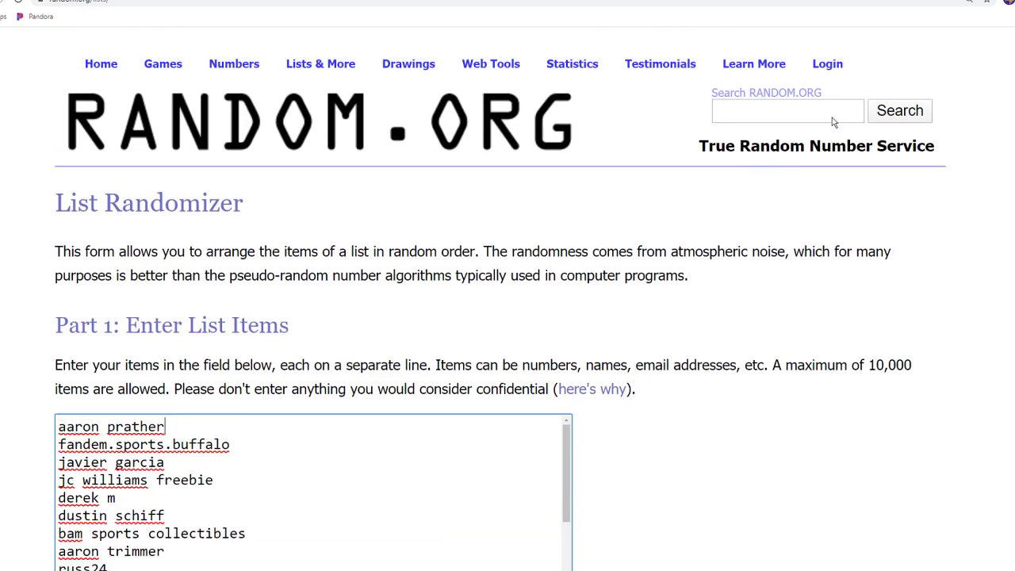
left_click_drag(555, 1, 762, 0)
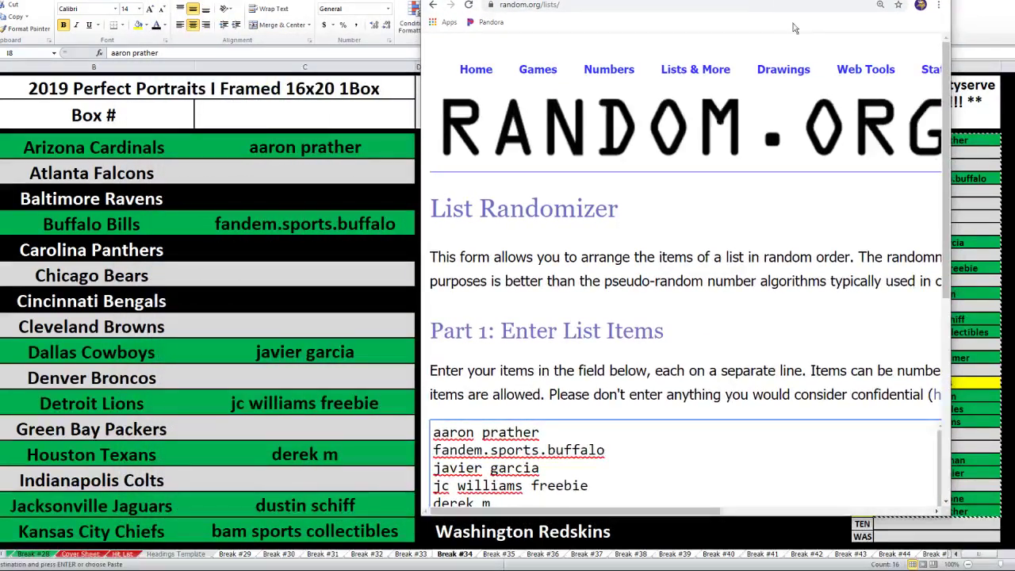
scroll(924, 246, "down", 4)
scroll(923, 246, "up", 1)
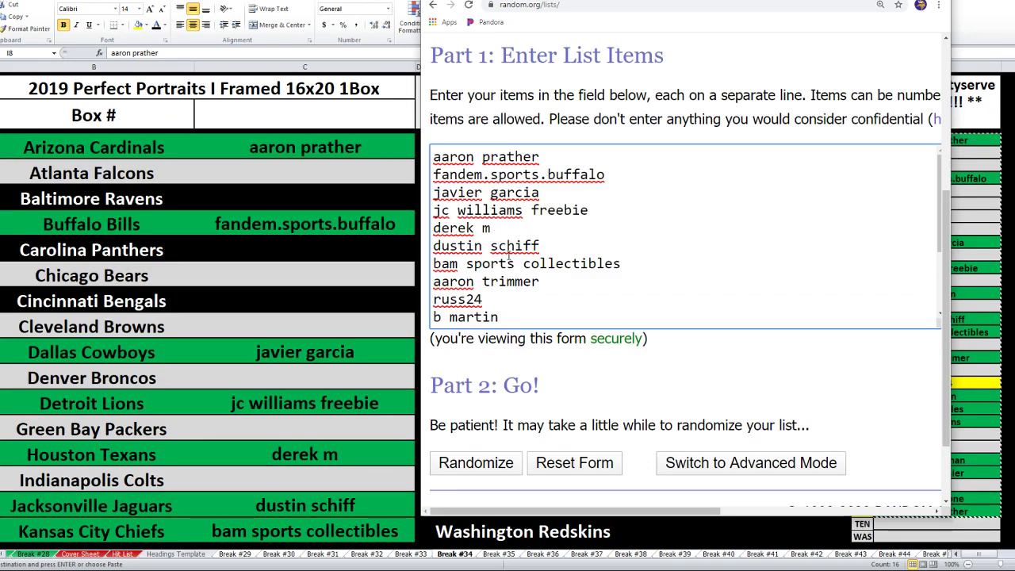
scroll(506, 255, "down", 2)
left_click_drag(778, 0, 458, 11)
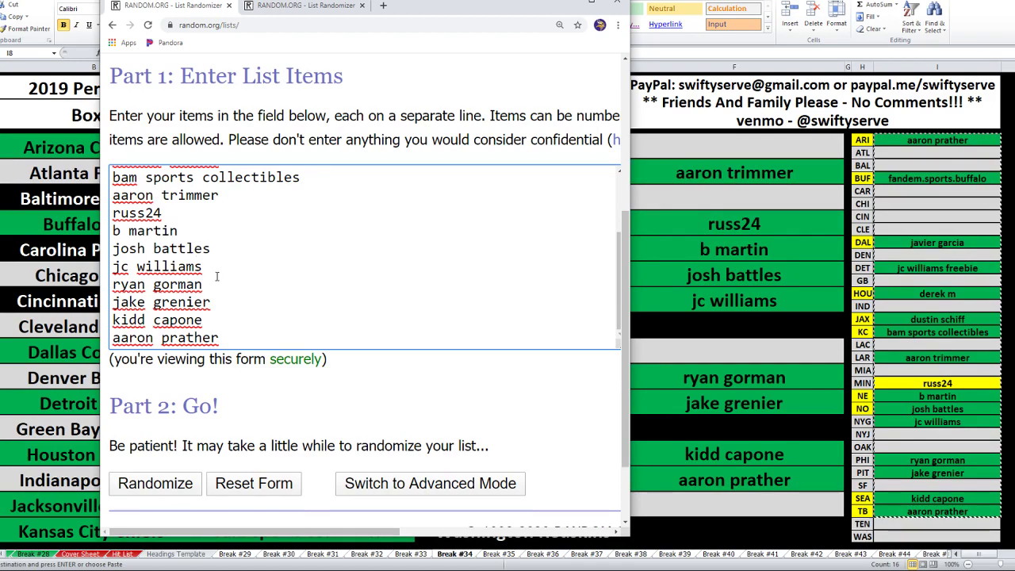
Maximize the browser and shuffle the 16 buyer names five times, highlighting the shuffle-count note.
left_click(591, 5)
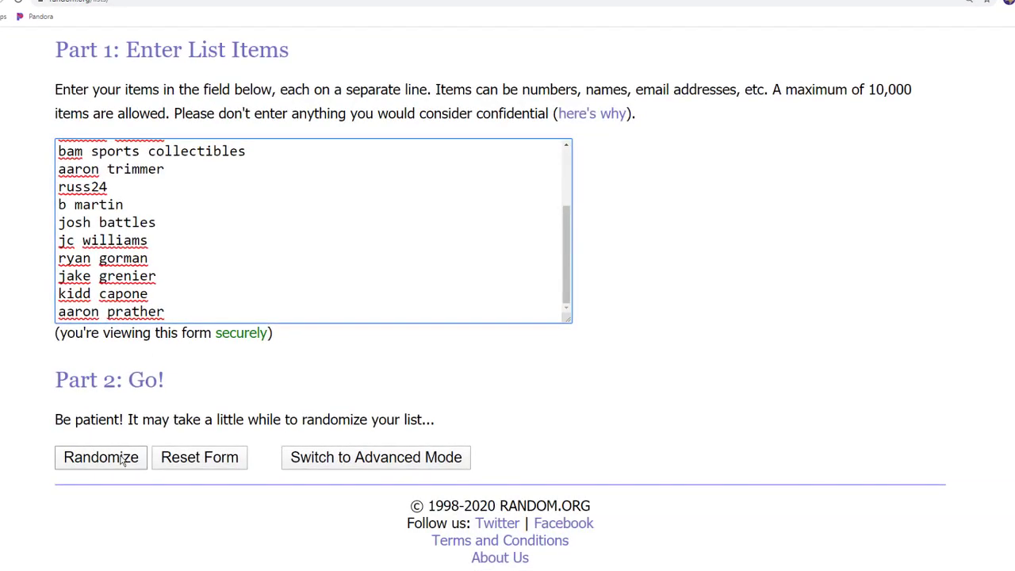
left_click(122, 459)
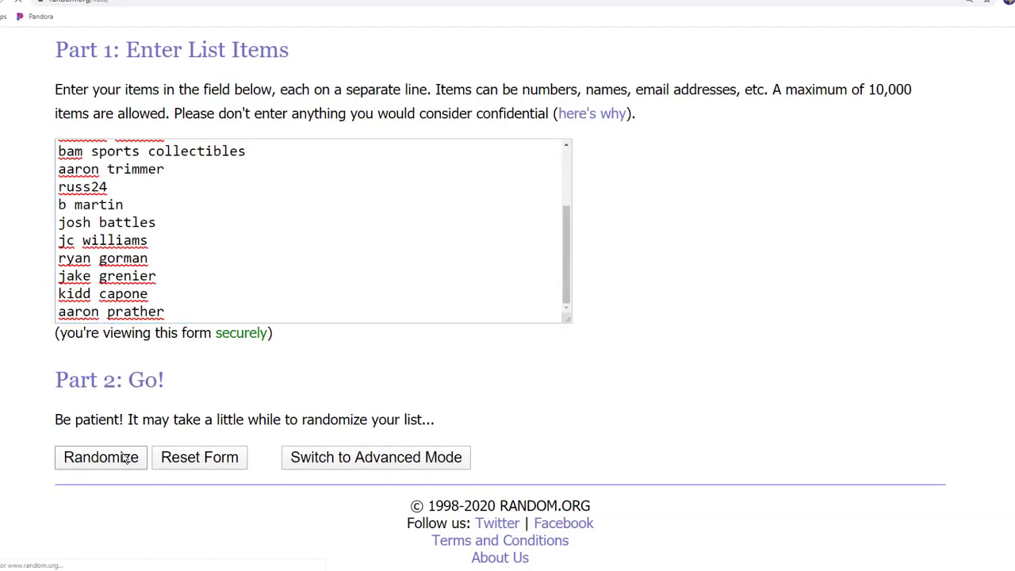
scroll(103, 460, "down", 3)
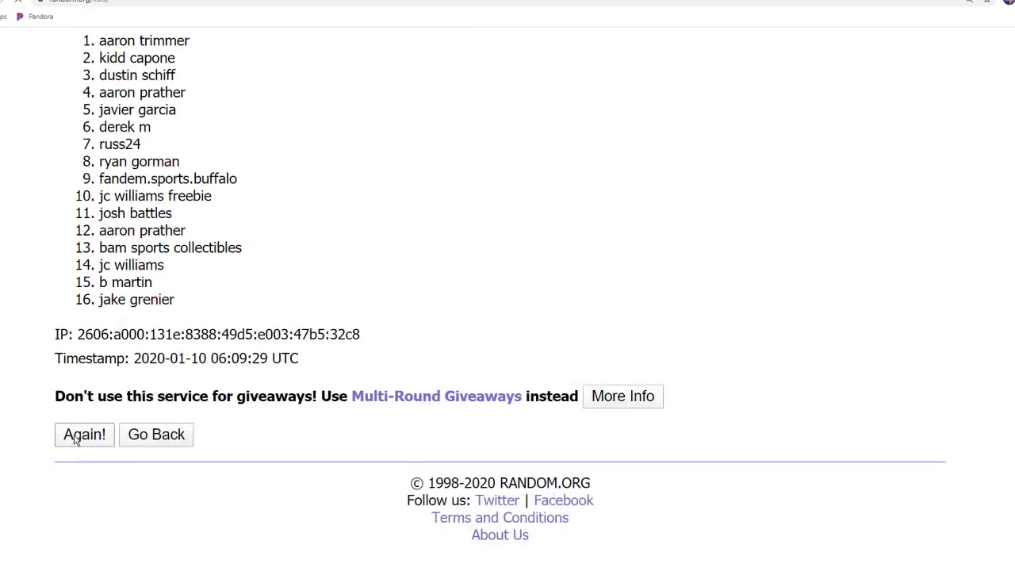
left_click(73, 437)
scroll(75, 440, "down", 5)
left_click(75, 437)
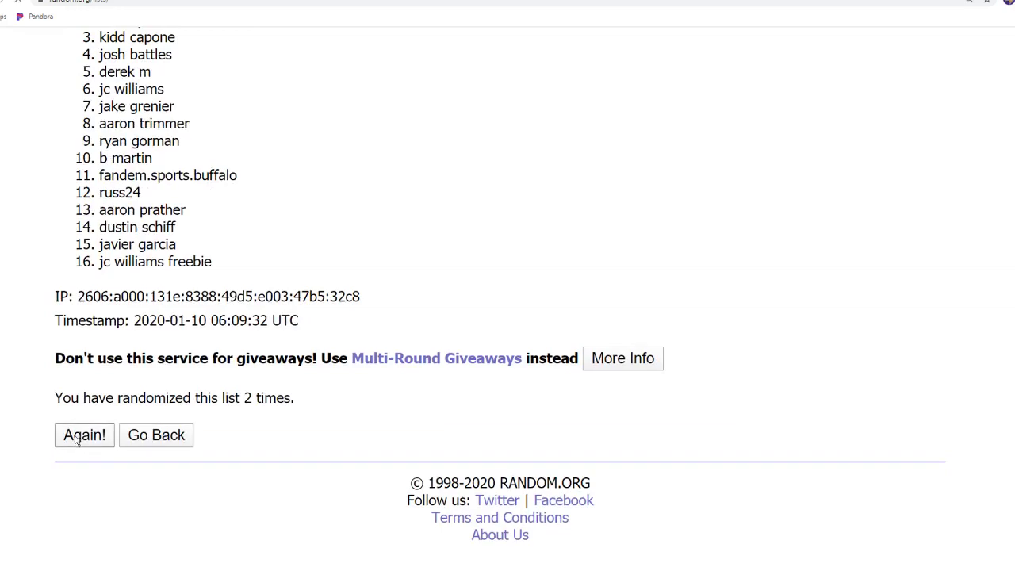
left_click(84, 441)
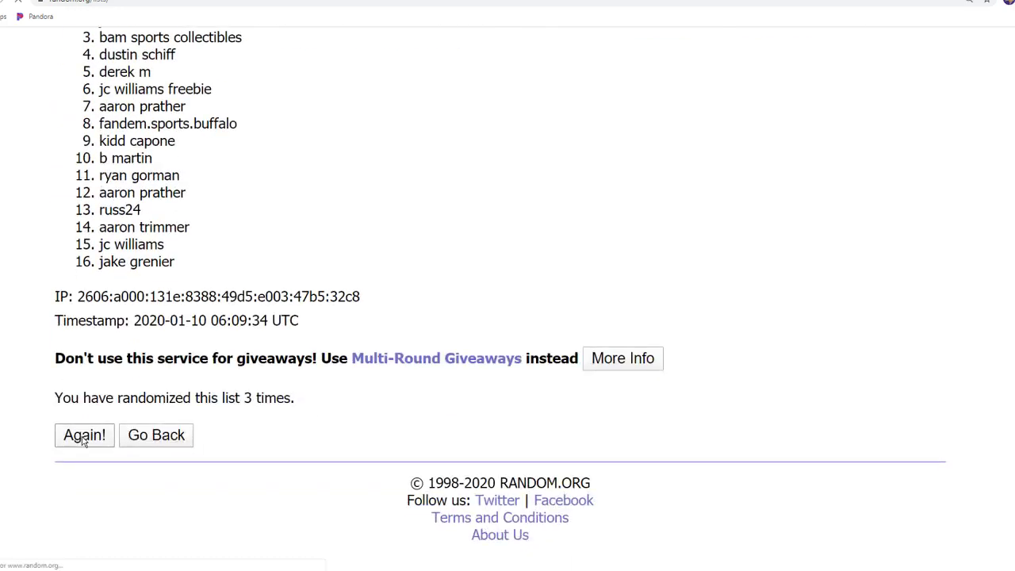
left_click(92, 441)
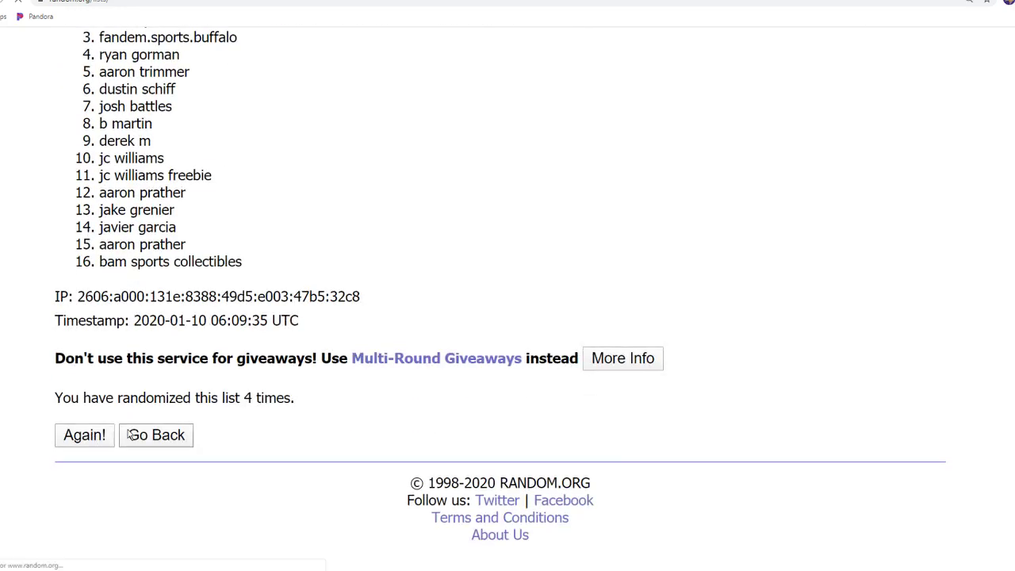
left_click_drag(198, 398, 418, 396)
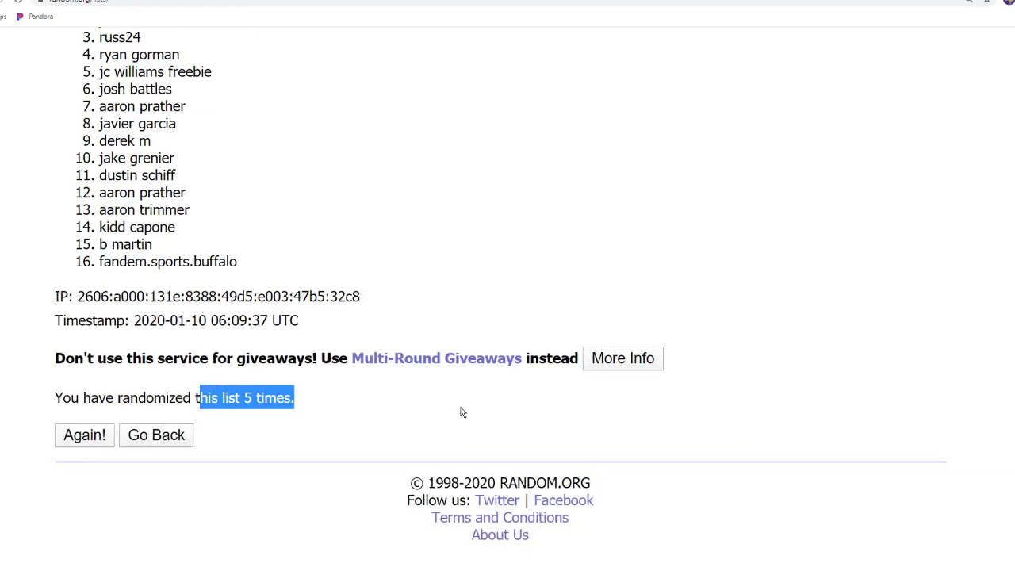
scroll(458, 392, "up", 4)
scroll(462, 392, "down", 1)
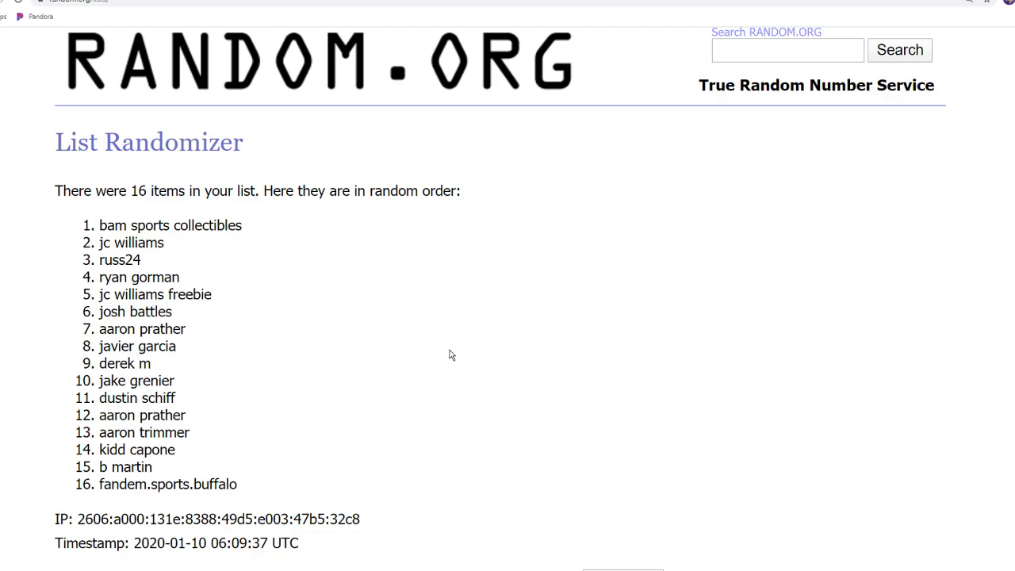
left_click_drag(714, 4, 44, 10)
key("alt+Tab")
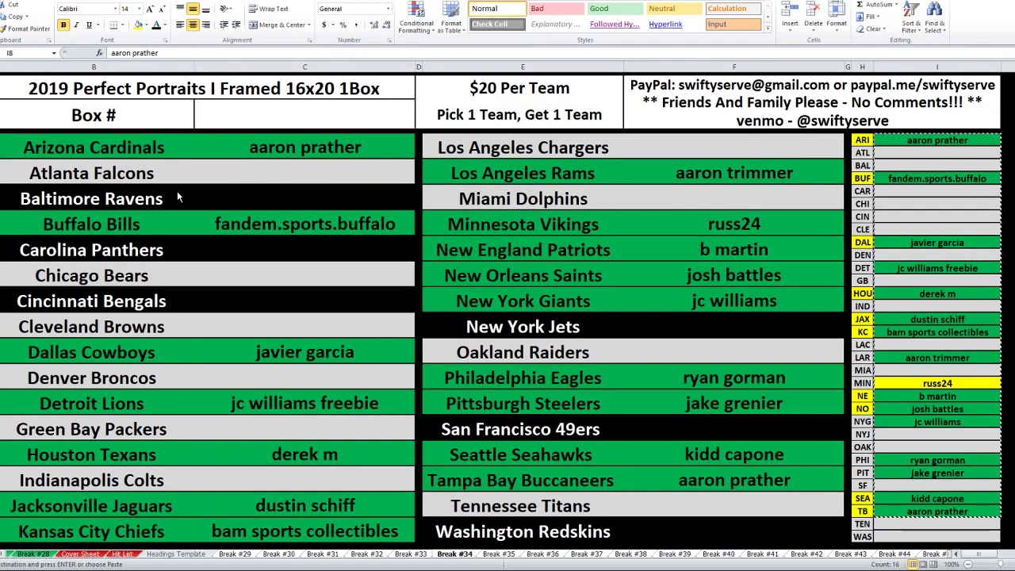
left_click(937, 151)
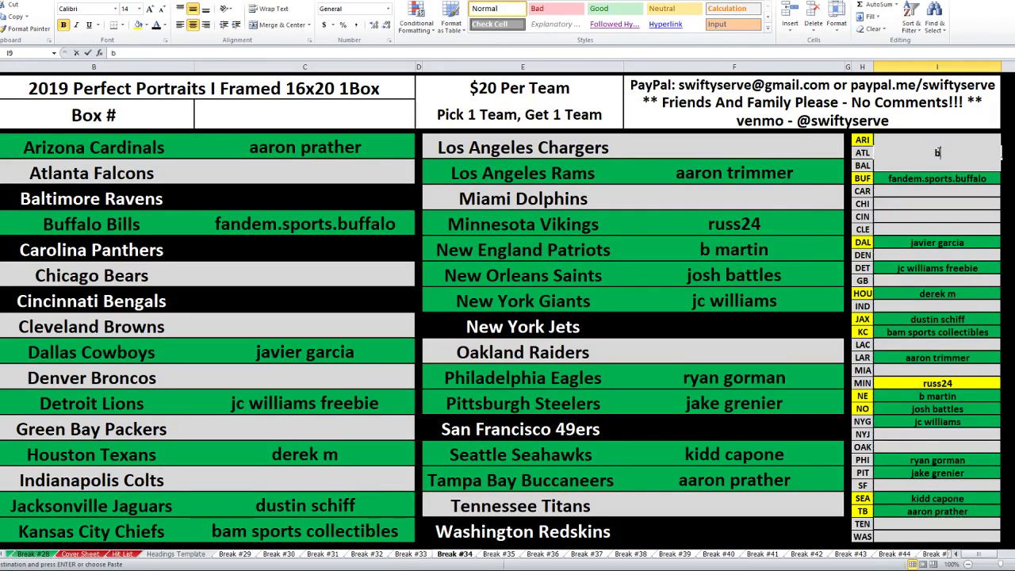
key("Return")
key("Return")
key("Up")
key("Return")
key("Return")
key("Up")
key("Up")
key("BackSpace")
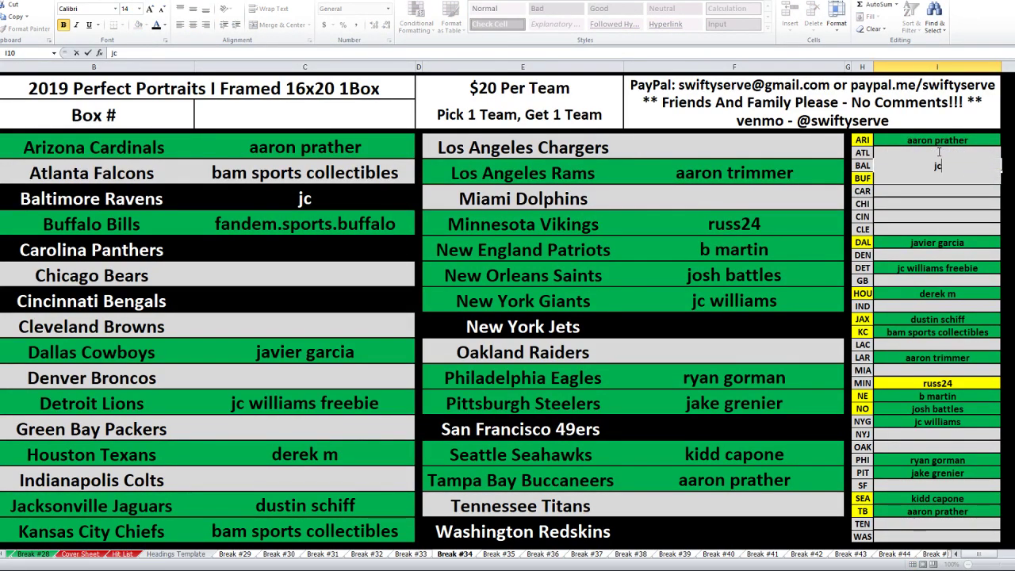
key("Return")
key("Return")
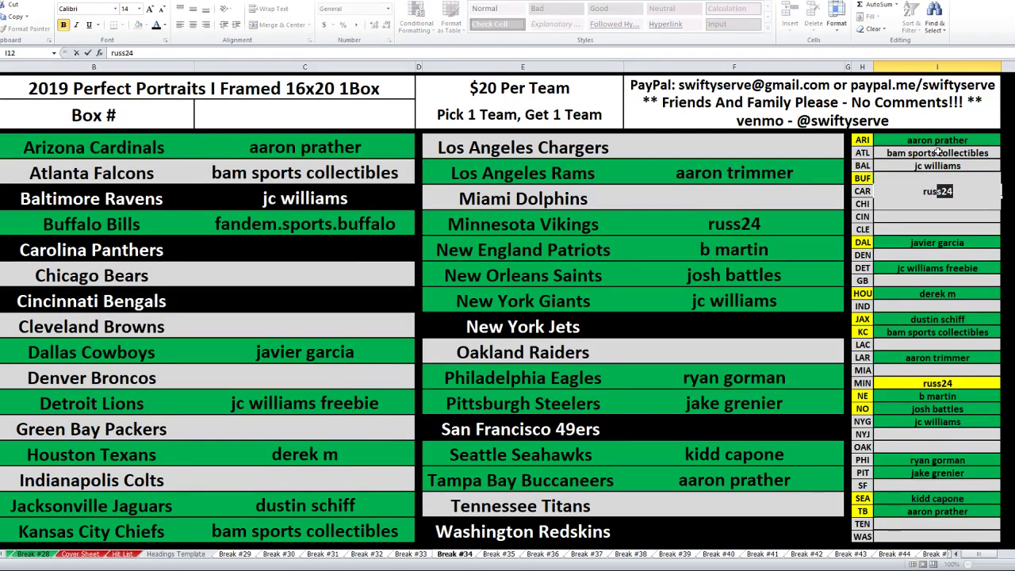
key("Return")
key("Return")
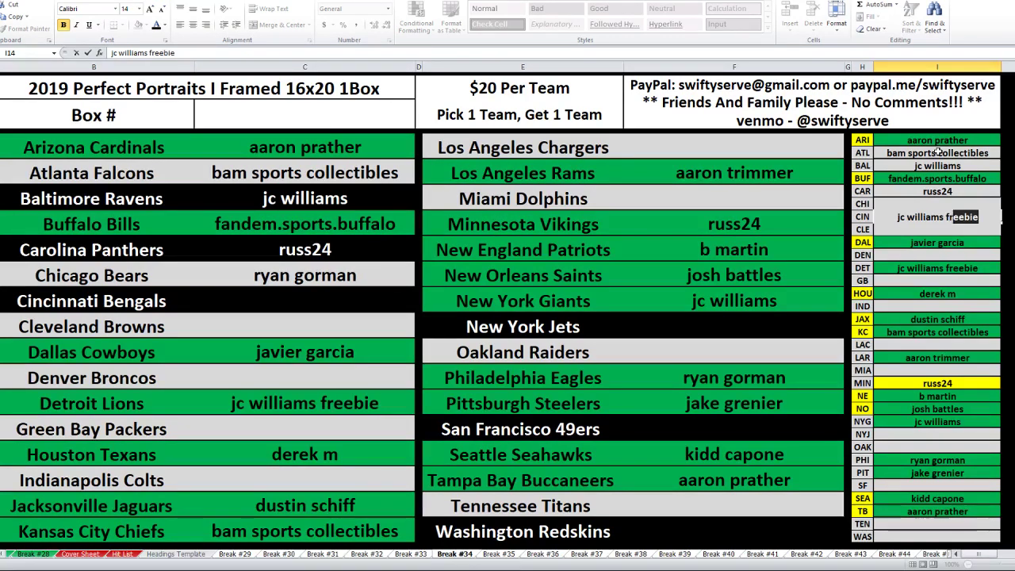
key("Return")
key("Return")
key("Up")
key("BackSpace")
key("Return")
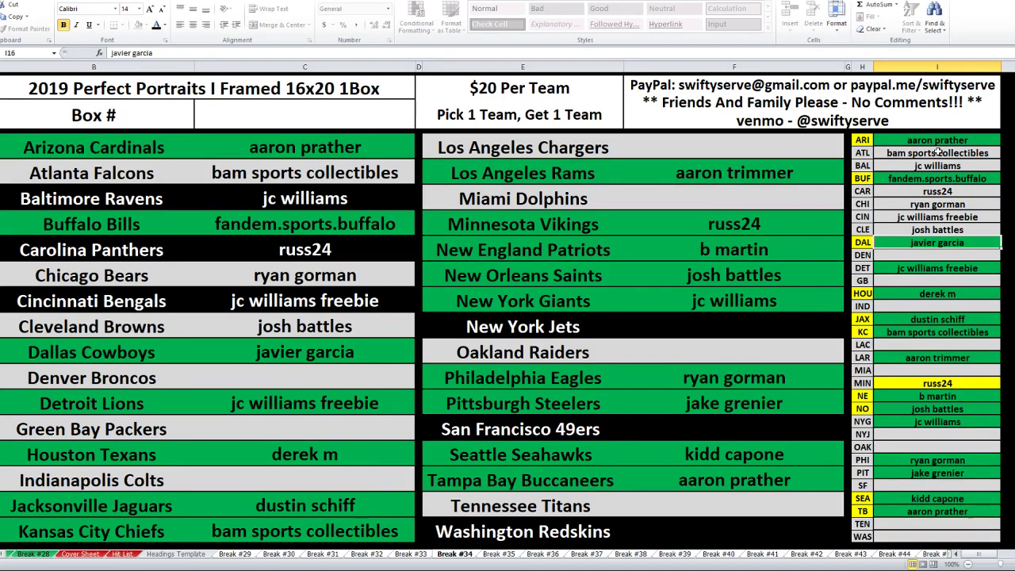
key("Return")
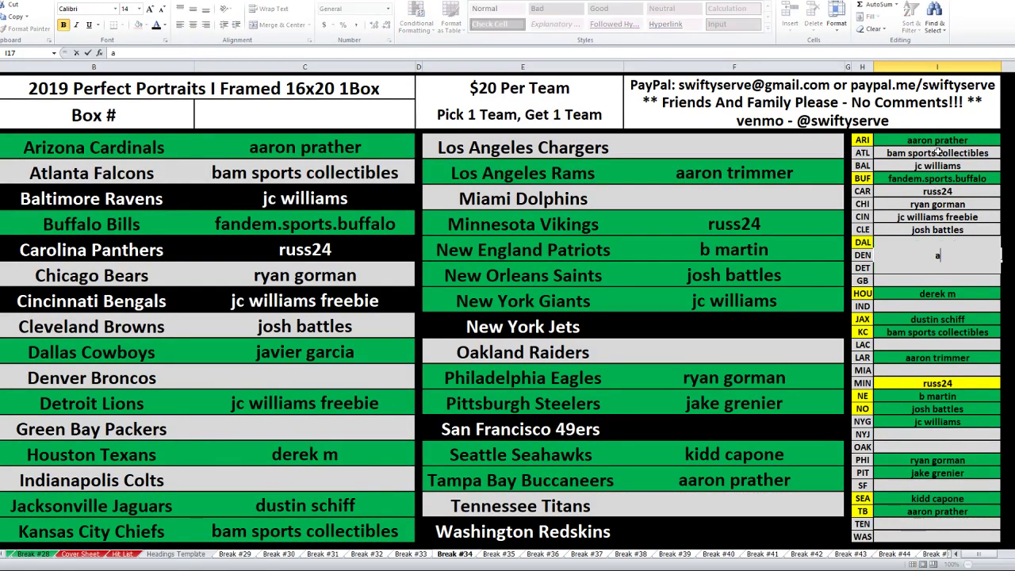
key("Return")
key("Return")
key("Return")
key("Return")
key("Return")
key("Down")
key("Down")
key("Down")
key("Up")
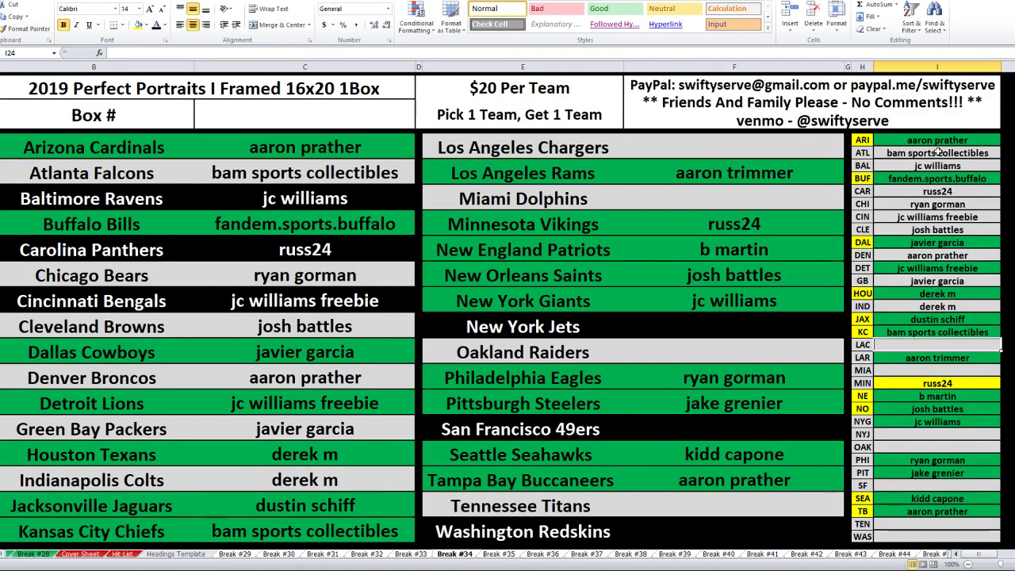
key("Return")
key("Return")
key("Return")
key("Down")
key("Down")
key("Down")
key("Down")
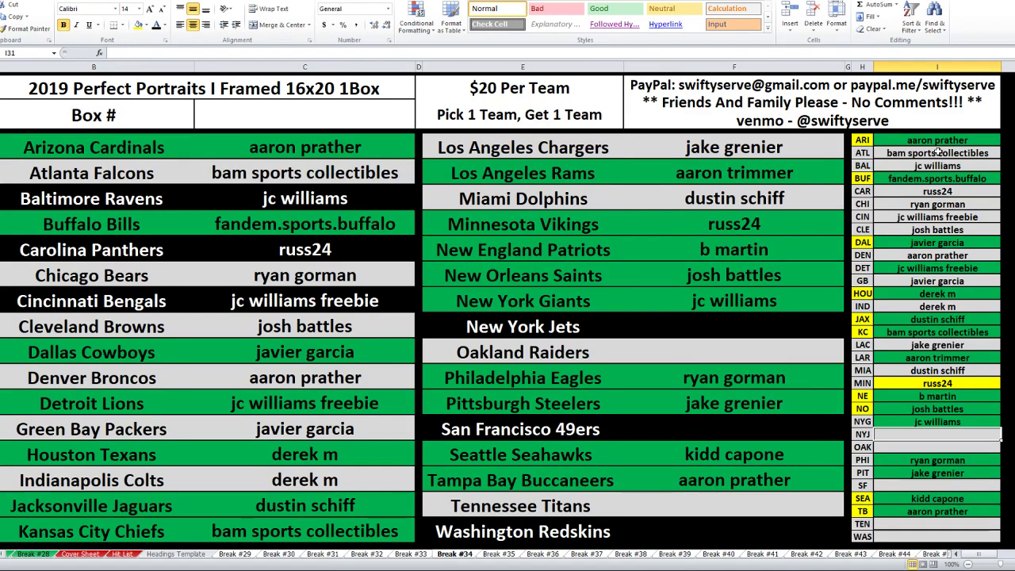
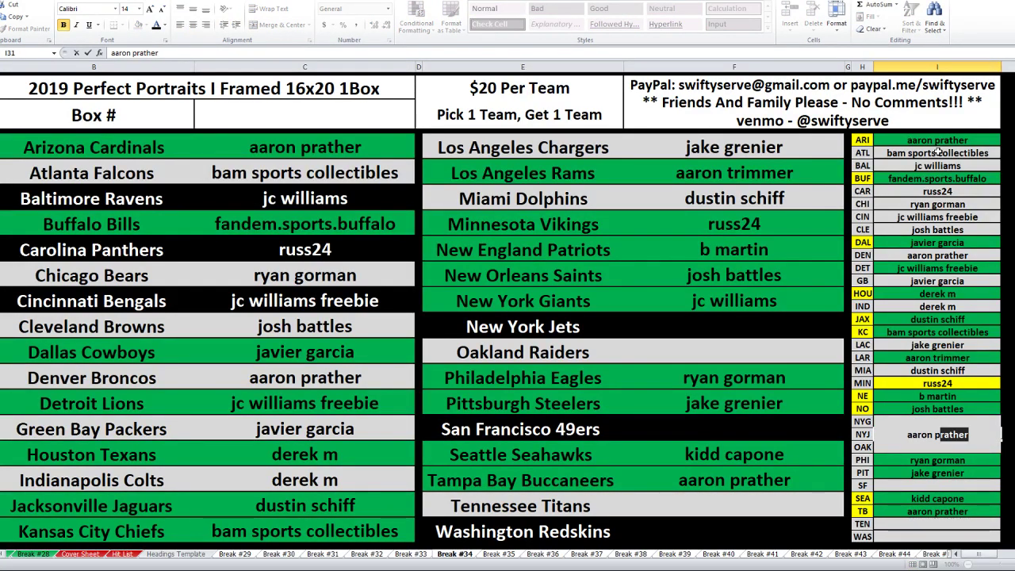
key("Return")
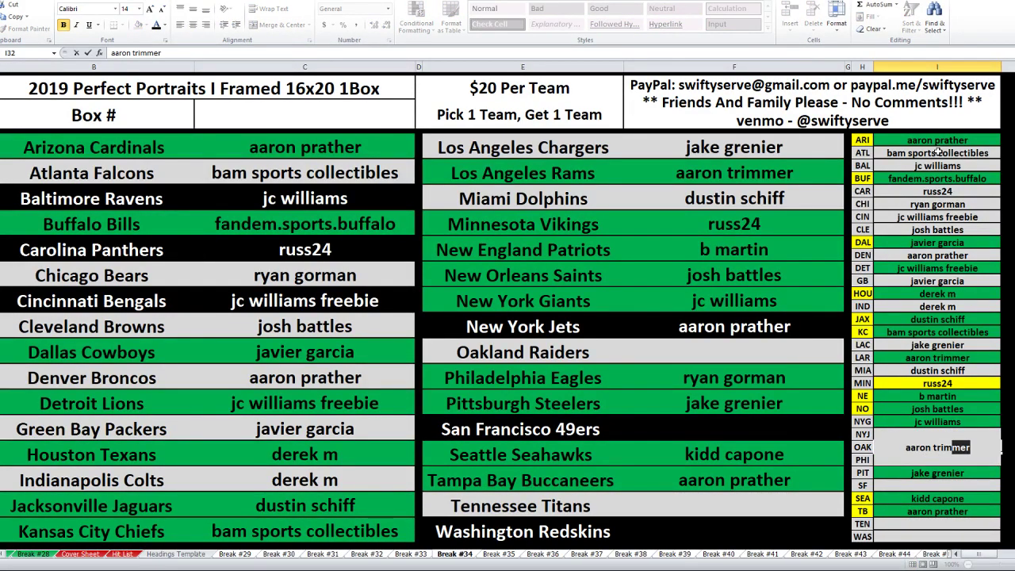
key("Return")
key("Down")
key("Down")
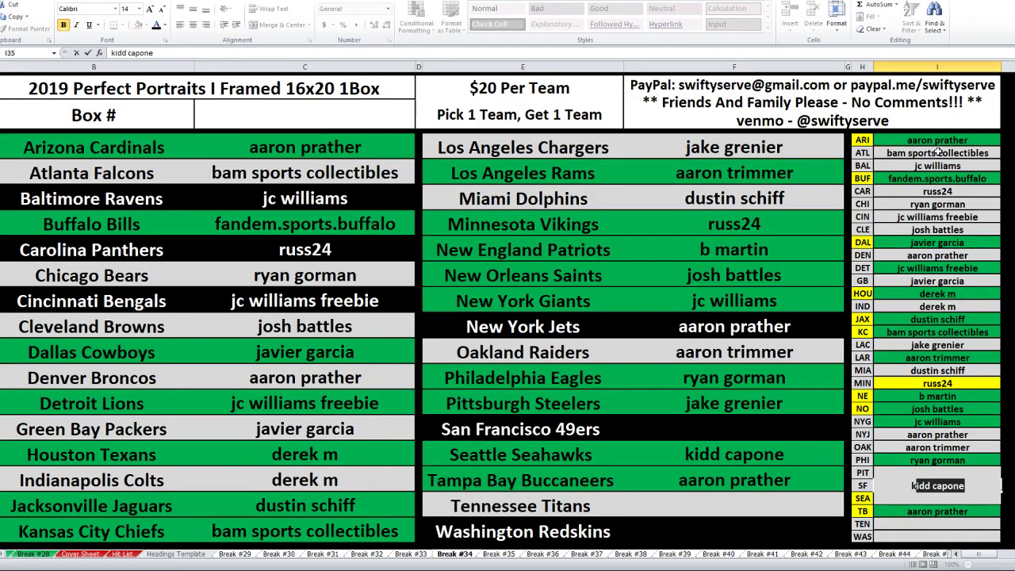
key("Return")
key("Down")
key("Down")
key("Return")
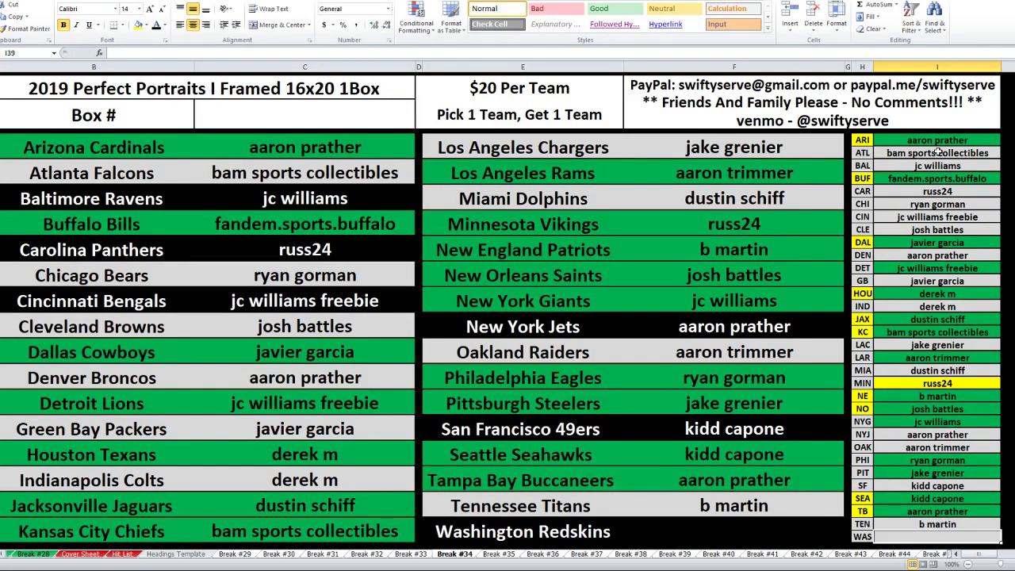
key("Return")
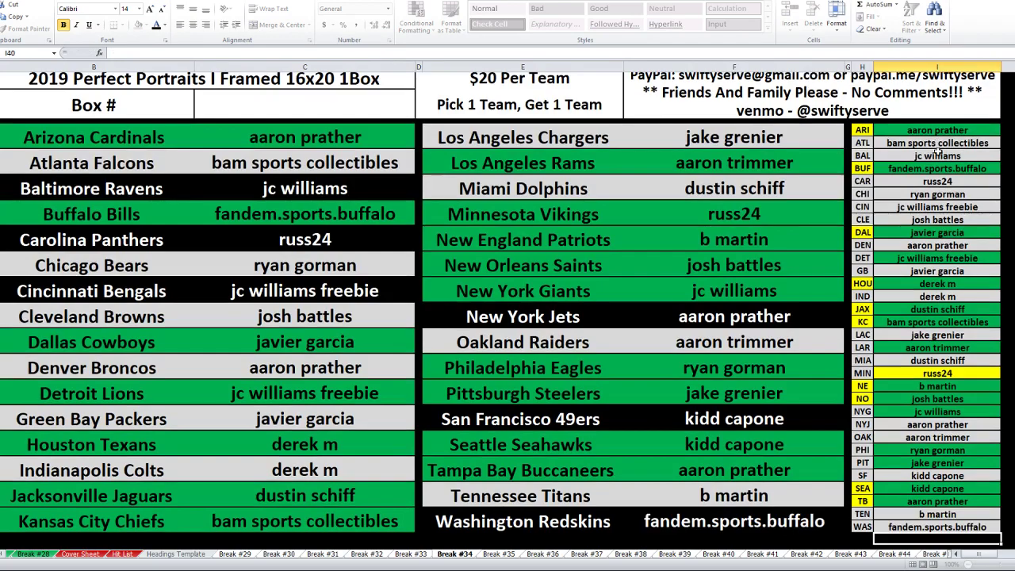
scroll(938, 151, "up", 1)
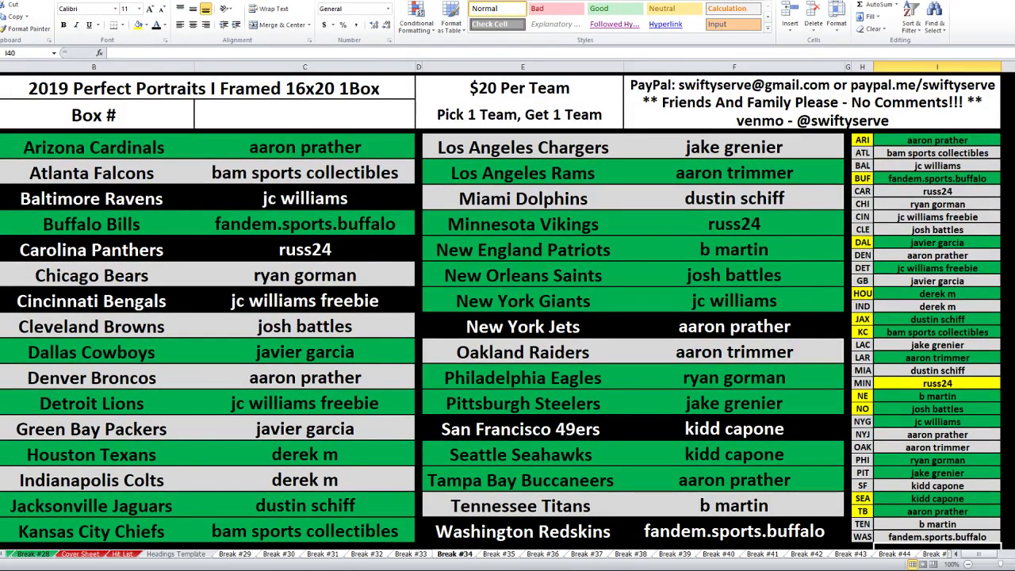
key("alt+Tab")
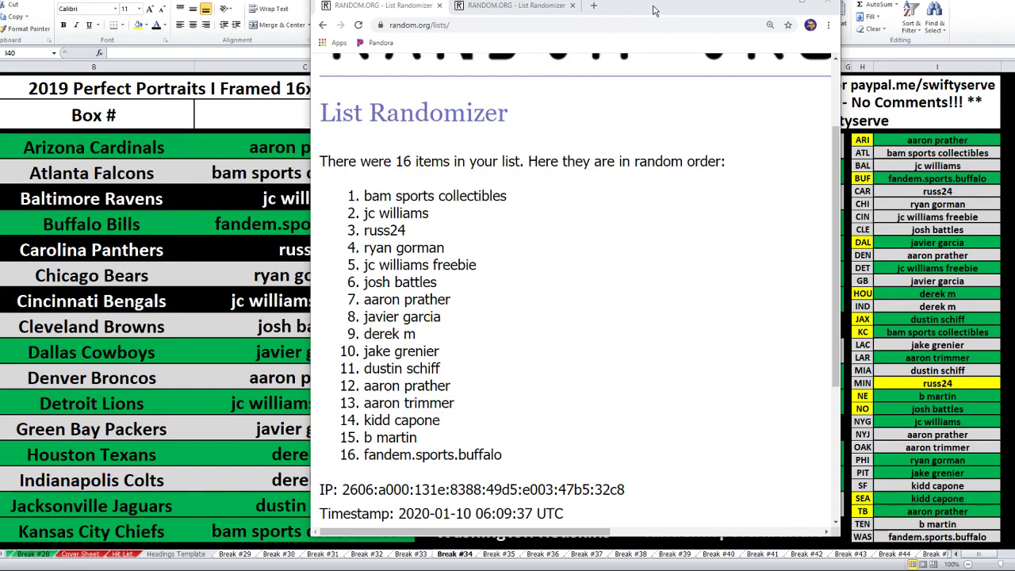
left_click(777, 3)
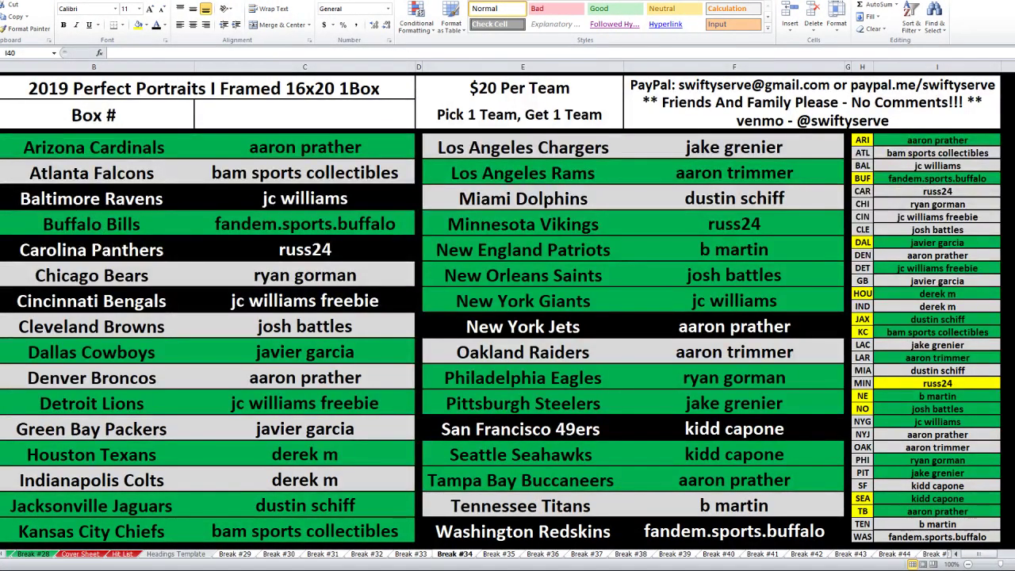
Paste the list of box numbers into a fresh List Randomizer form and maximize the browser.
key("alt+Tab")
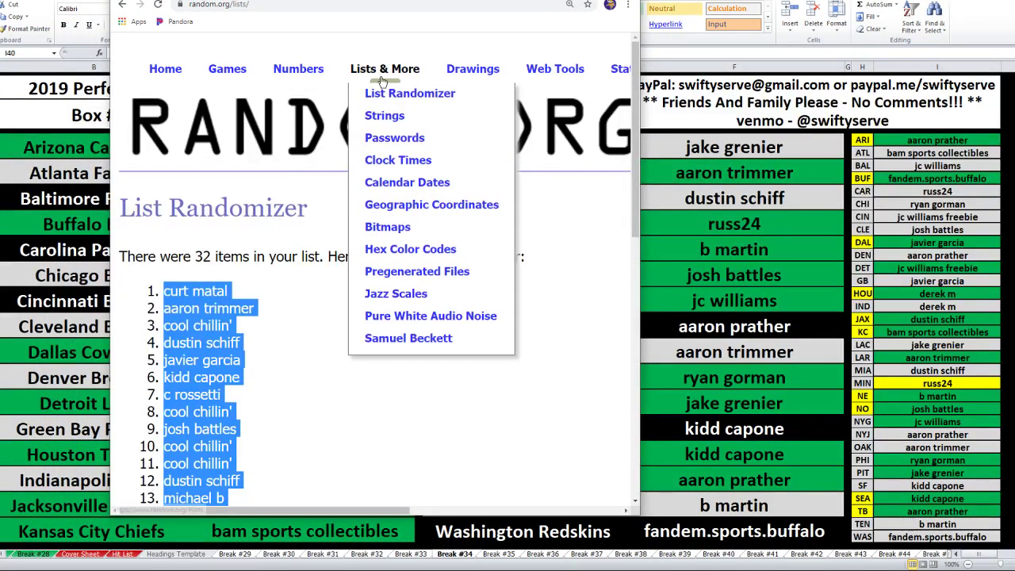
left_click(374, 101)
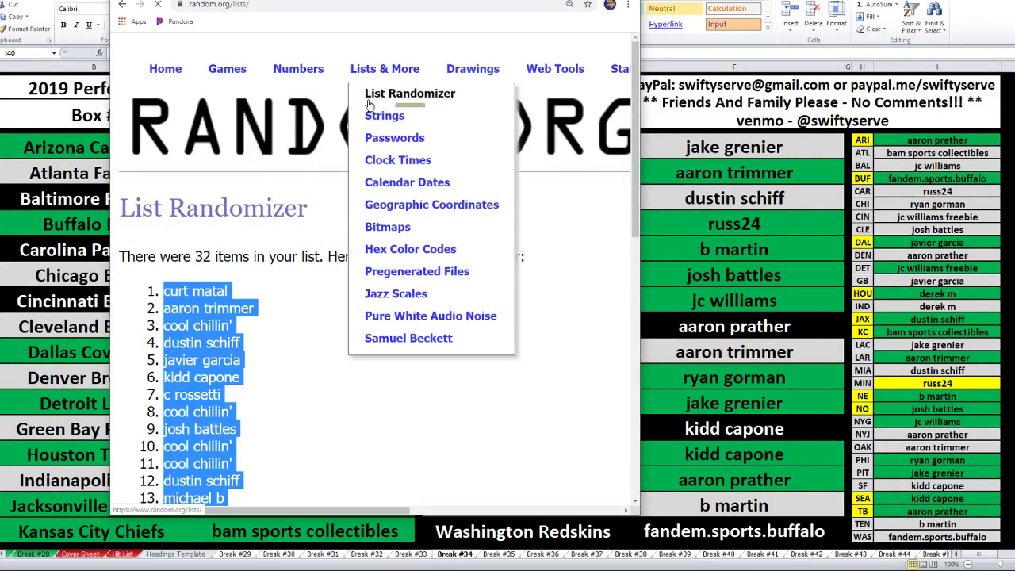
left_click(275, 445)
key("ctrl+v")
scroll(201, 458, "down", 1)
scroll(201, 457, "down", 1)
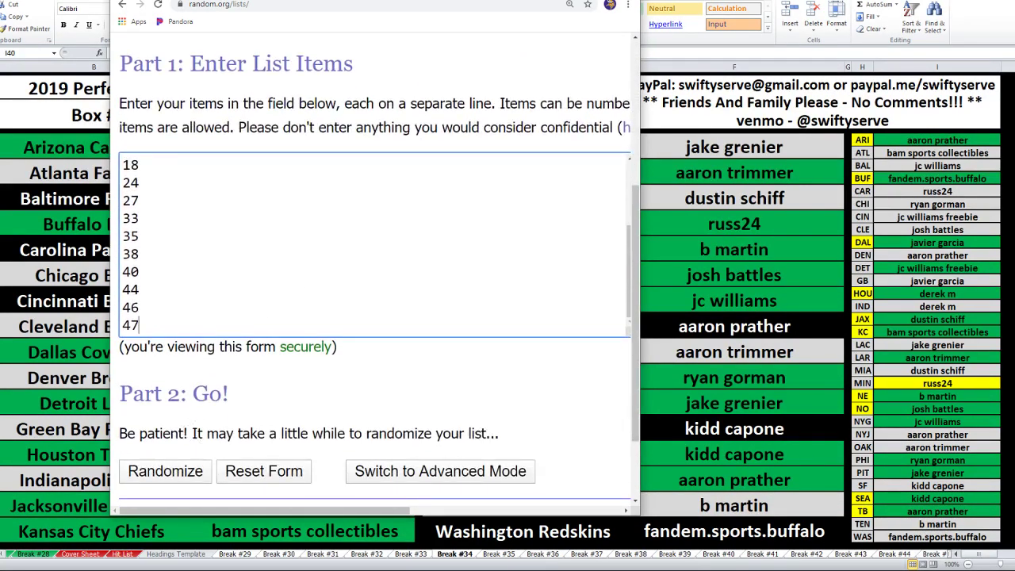
key("super+Up")
Shuffle the 17 box numbers five times and highlight the top result, 44.
left_click(117, 467)
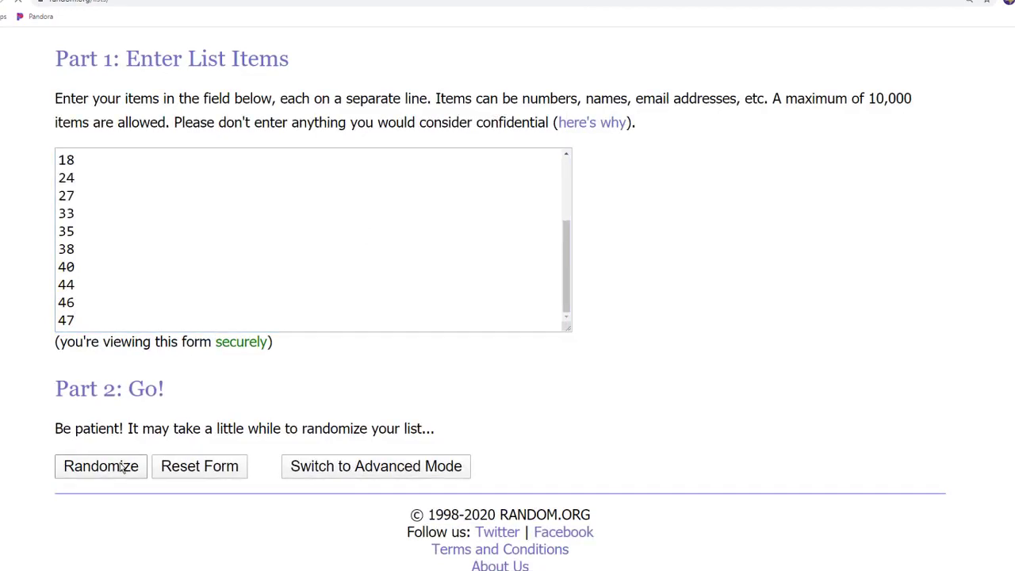
scroll(121, 467, "down", 3)
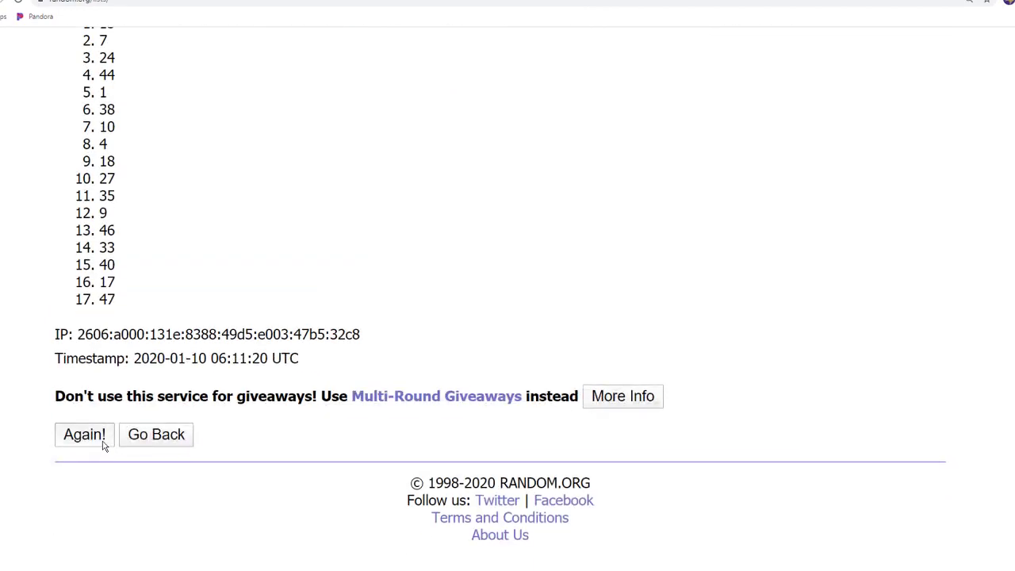
left_click(101, 444)
scroll(97, 440, "down", 4)
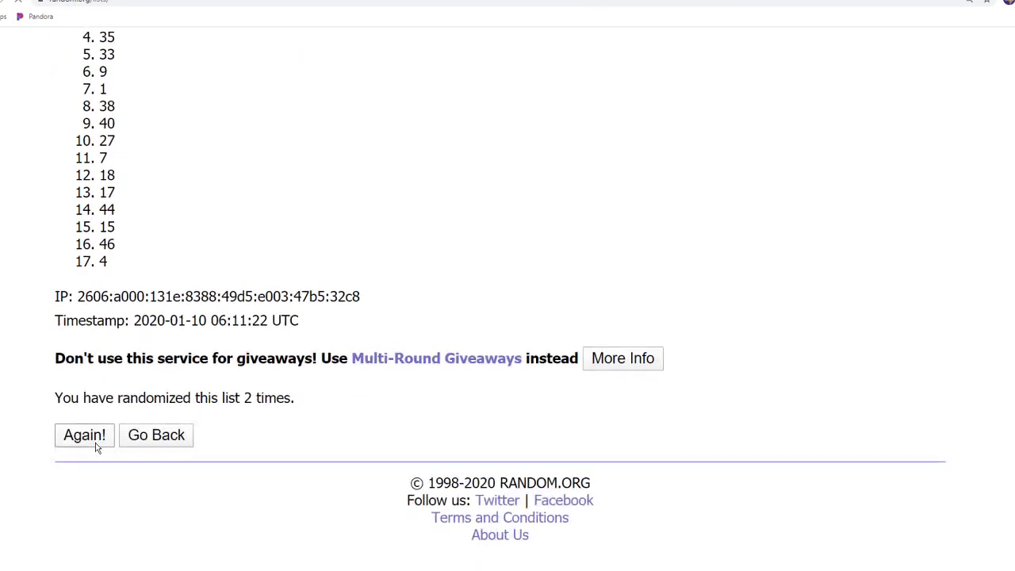
left_click(96, 442)
scroll(95, 442, "down", 4)
left_click(95, 443)
scroll(95, 442, "down", 4)
left_click(95, 442)
scroll(134, 442, "down", 4)
left_click_drag(197, 398, 315, 389)
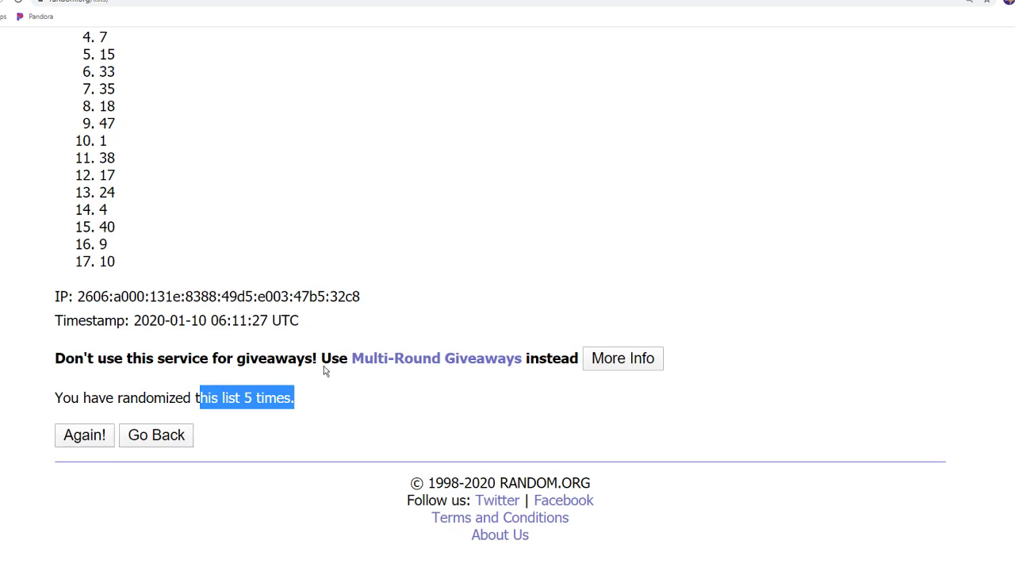
scroll(324, 373, "up", 2)
scroll(324, 378, "up", 2)
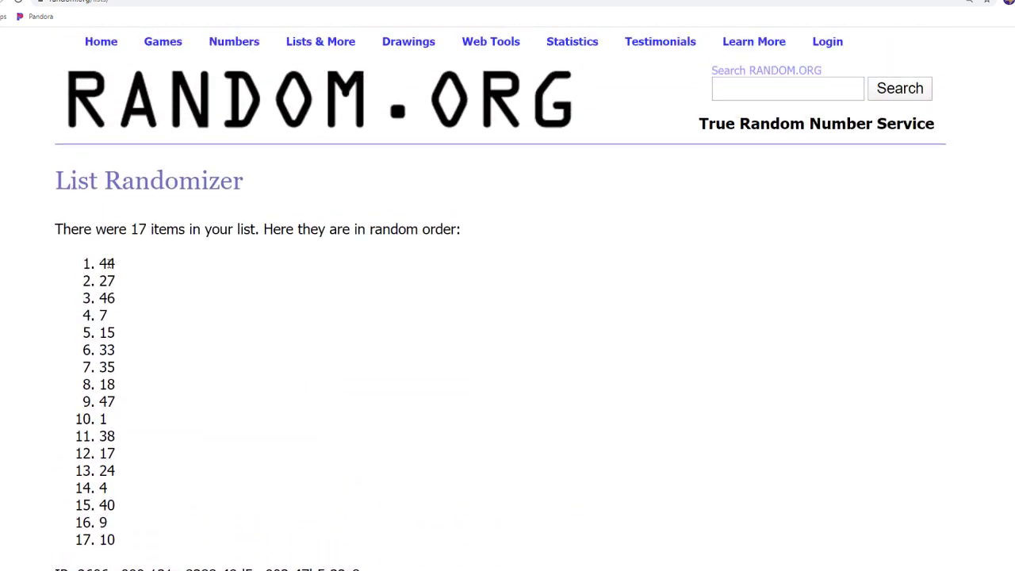
left_click_drag(100, 262, 118, 270)
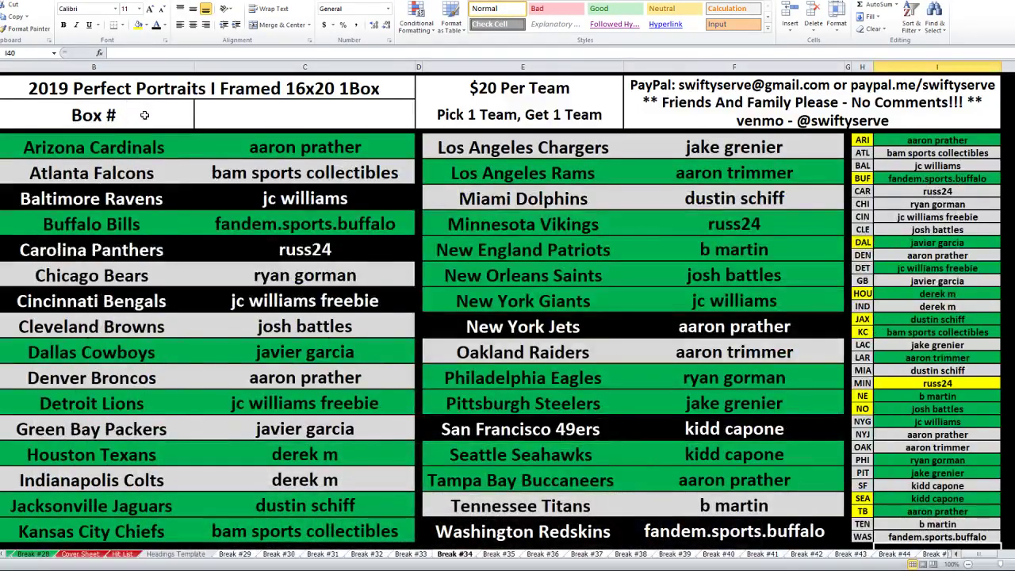
Change the sheet label in B5 to Box #44.
left_click(165, 53)
type("44")
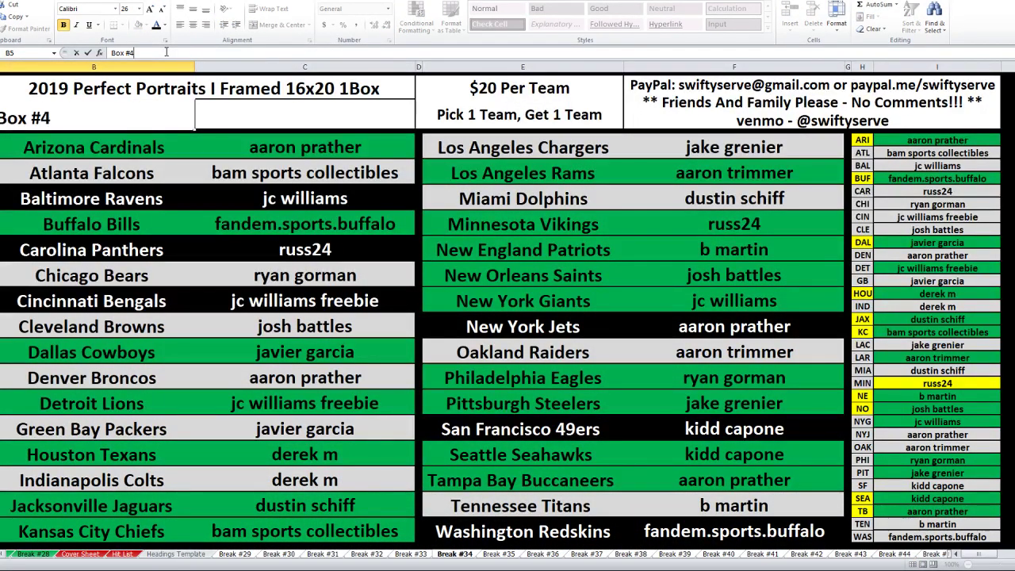
left_click(937, 139)
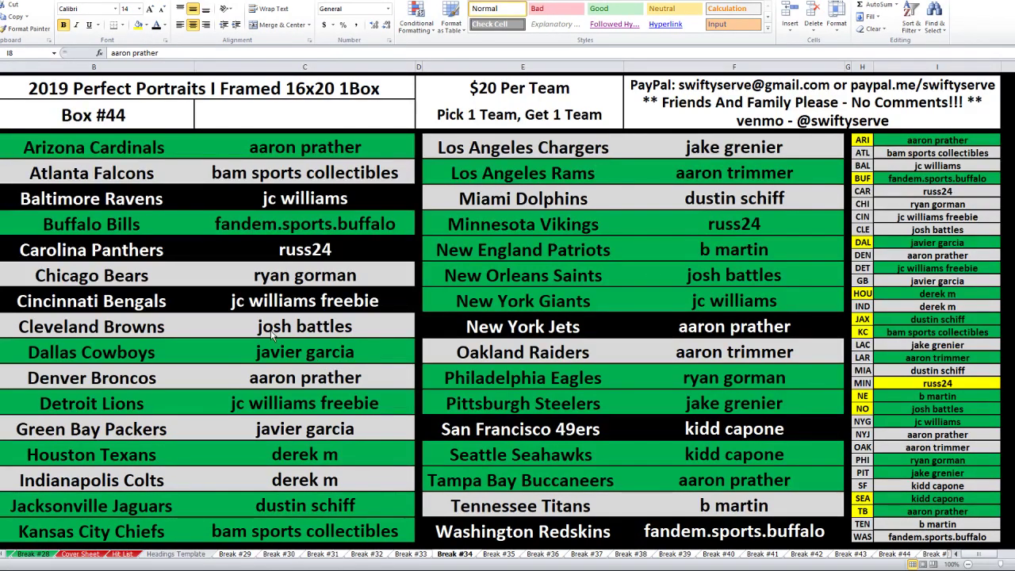
Fill the Green Bay Packers (B30:C30) and Los Angeles Chargers (E8:F8) rows green.
left_click_drag(166, 429, 303, 428)
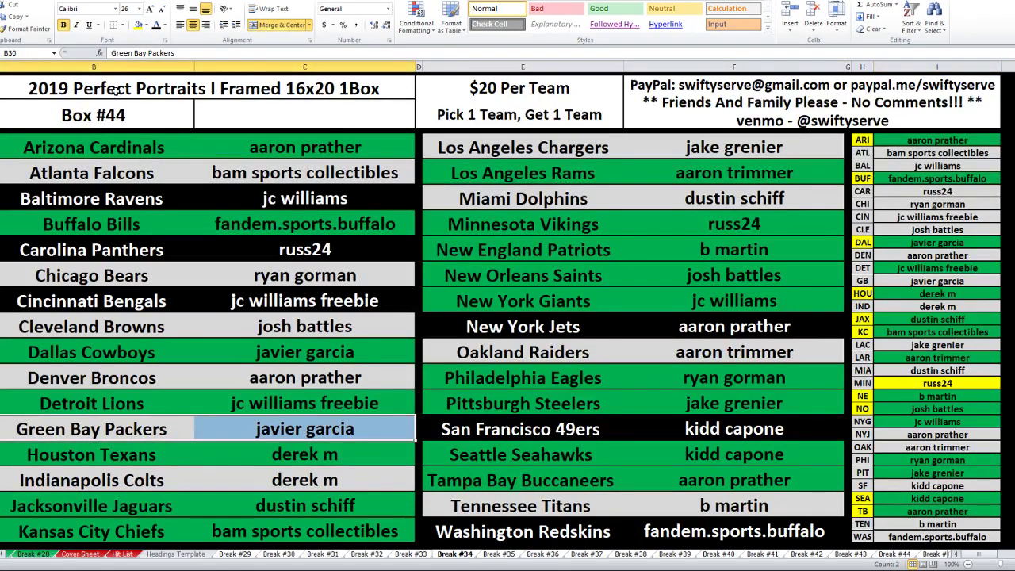
left_click(146, 25)
left_click(203, 146)
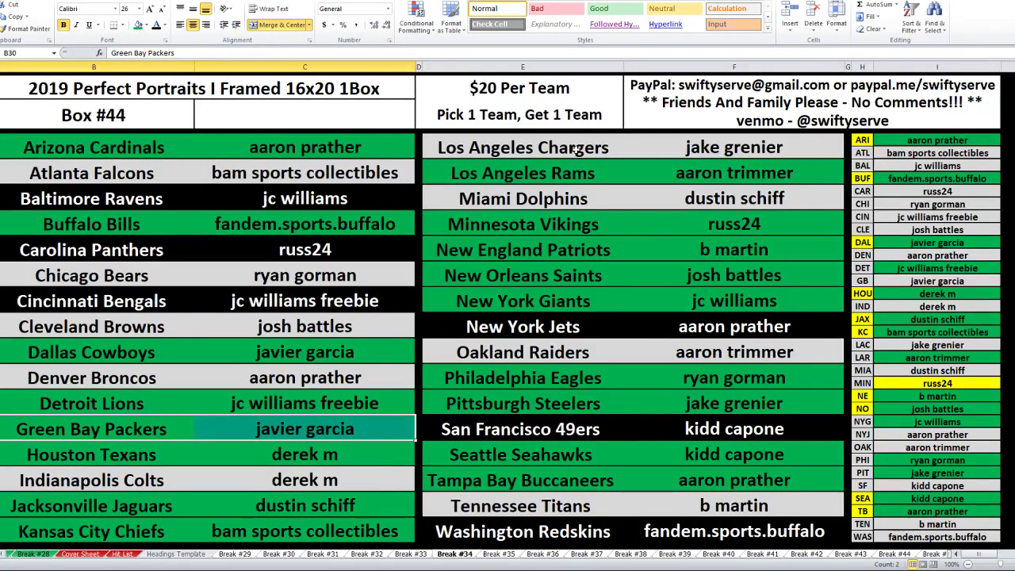
left_click_drag(604, 148, 689, 147)
left_click(138, 25)
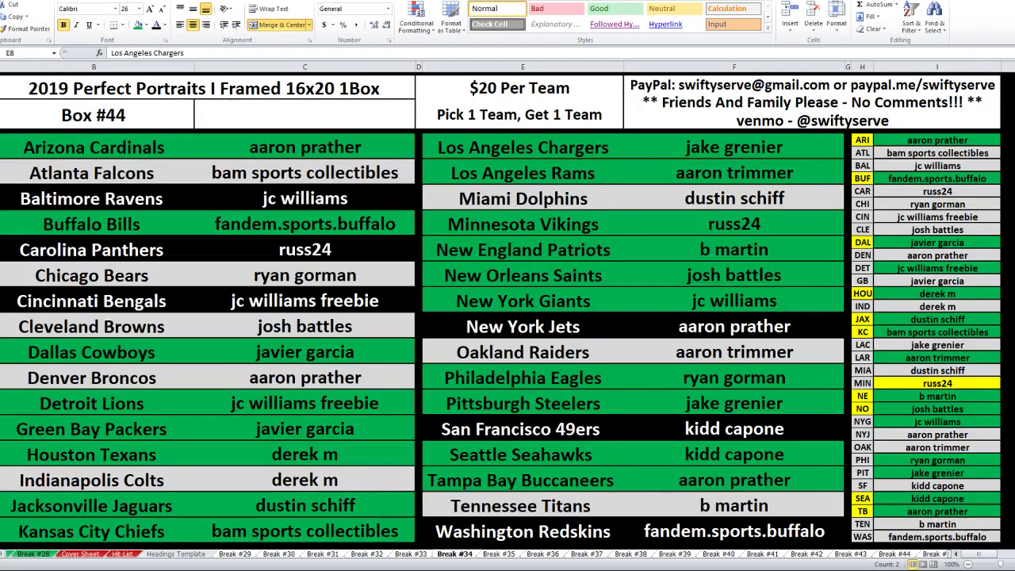
left_click(333, 325)
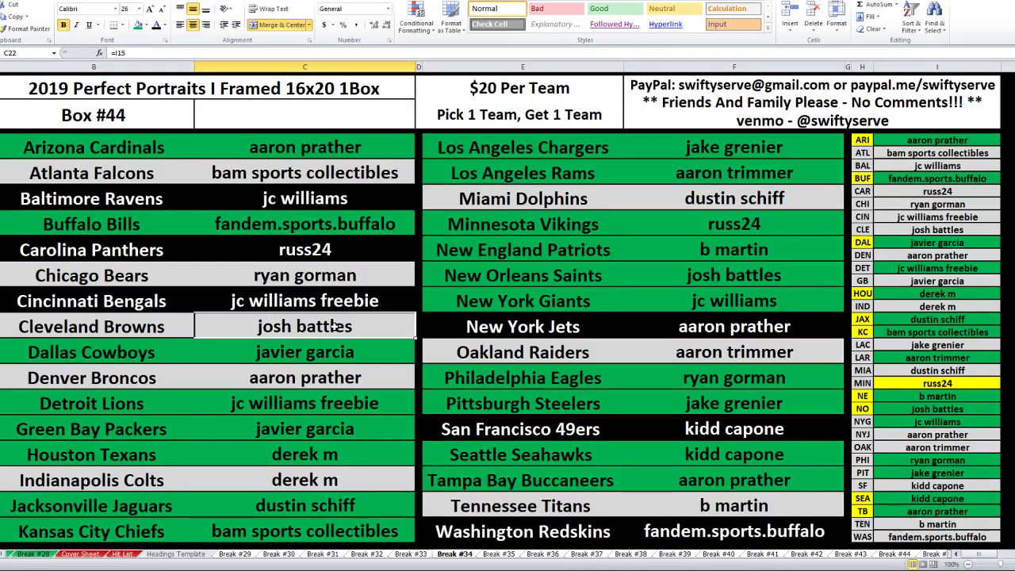
key("Return")
key("Down")
key("Down")
key("Down")
key("Down")
key("Down")
key("Down")
key("Right")
key("Right")
key("Right")
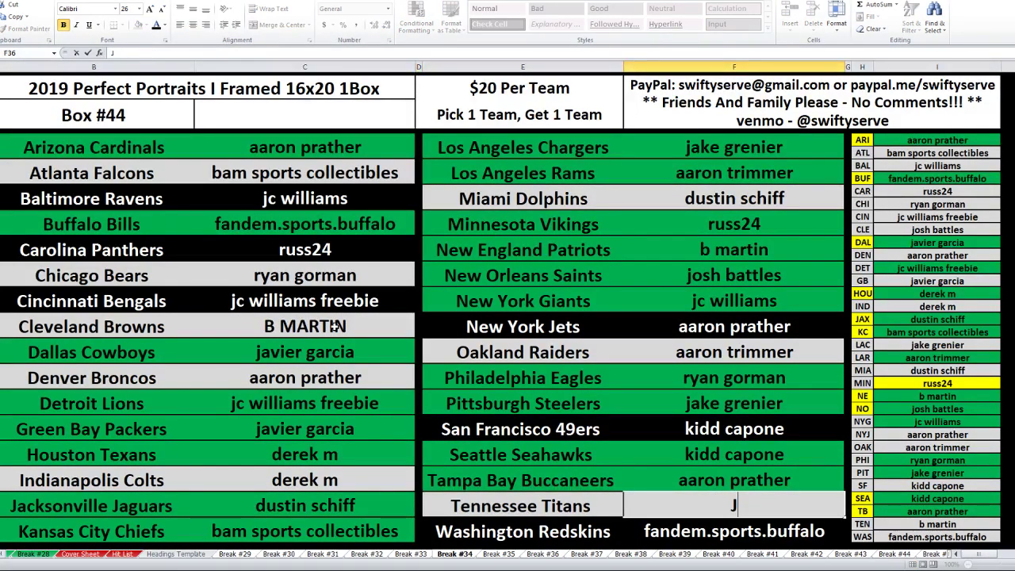
key("Return")
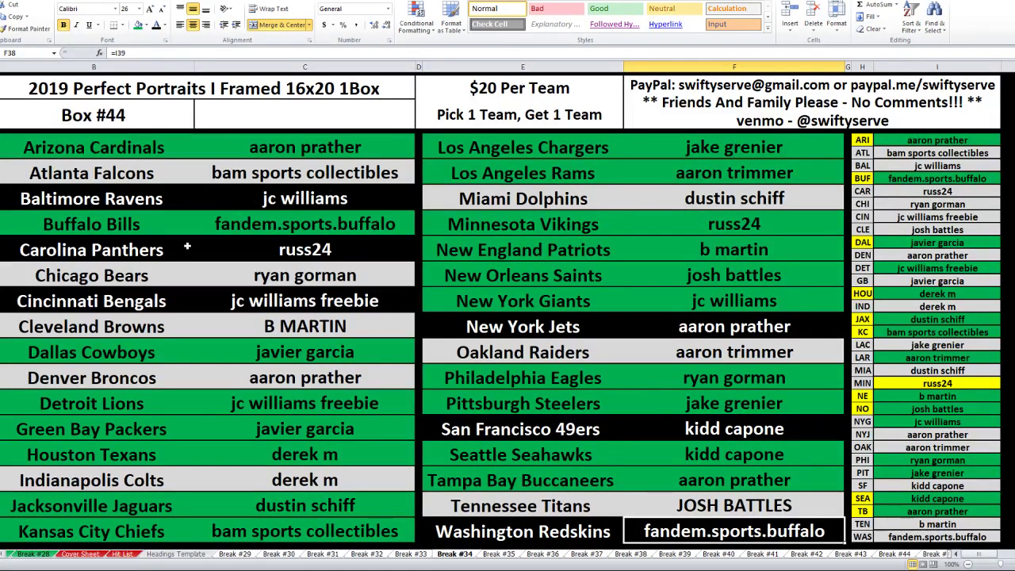
Give the Carolina Panthers (B16:C16) and Tennessee Titans (E36:F36) rows a green fill.
left_click_drag(158, 249, 281, 250)
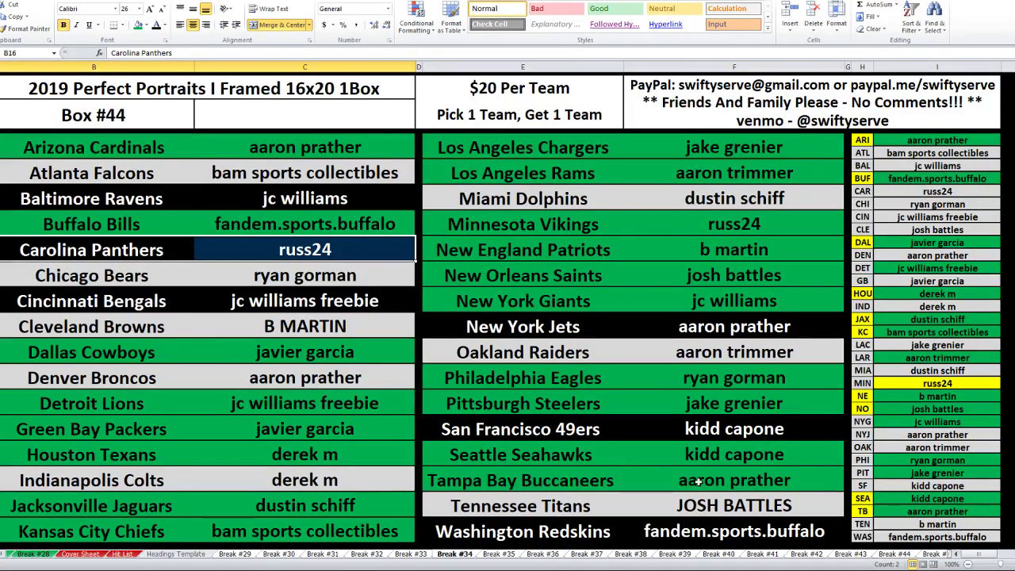
left_click(599, 505)
left_click_drag(598, 505, 695, 489)
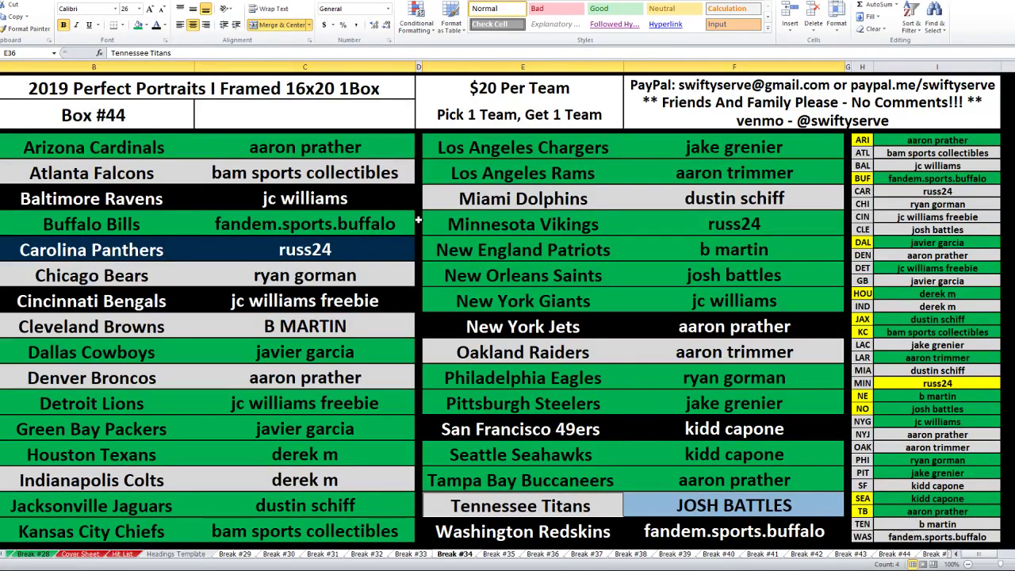
left_click(139, 26)
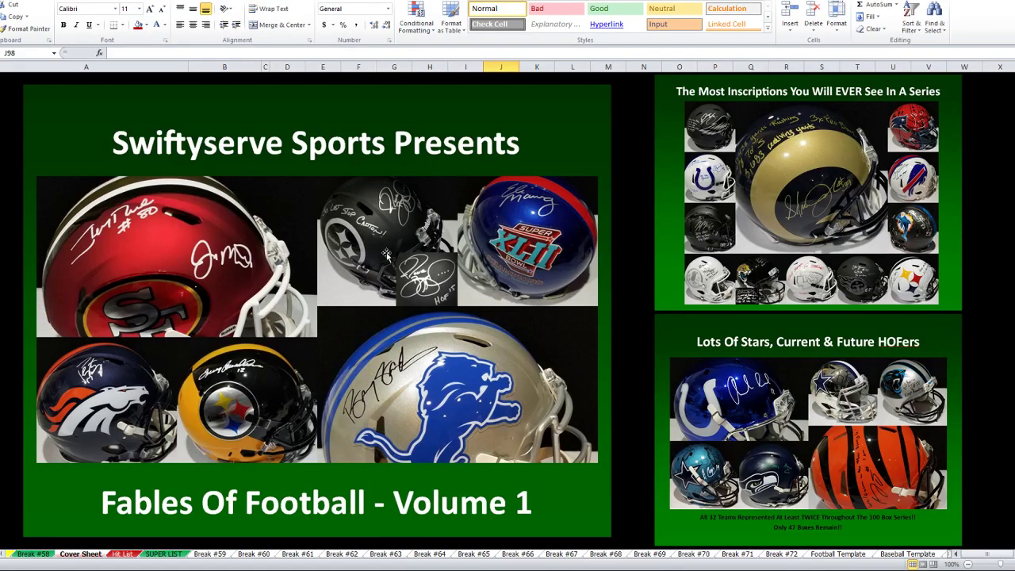
View the Hit List sheet, then go back to the Cover Sheet tab.
left_click(123, 553)
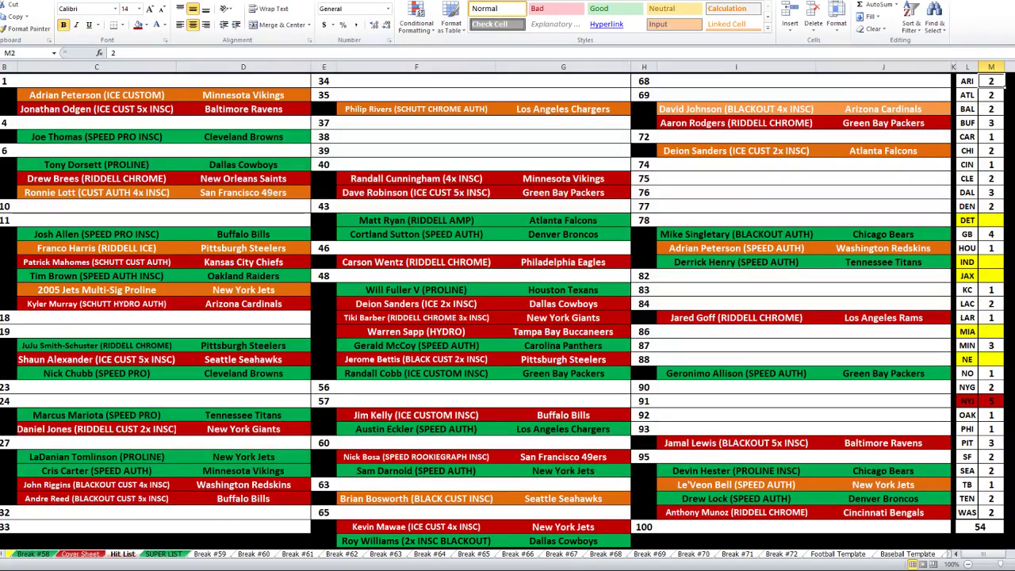
left_click(80, 553)
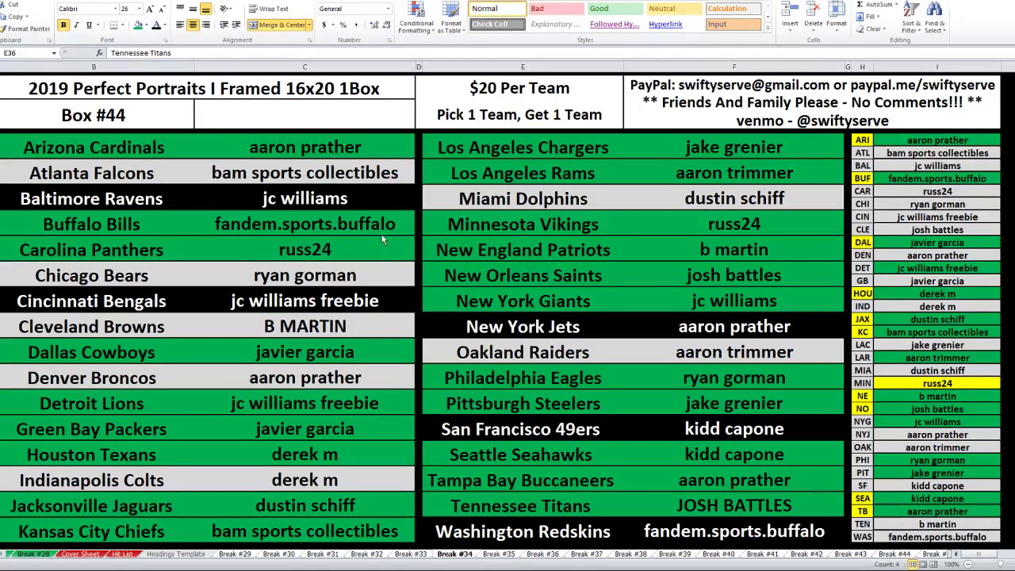
Fill the Chicago Bears row B18:C18, then all team rows B6:C37 and E8:F38, green.
left_click_drag(157, 275, 249, 273)
left_click(138, 25)
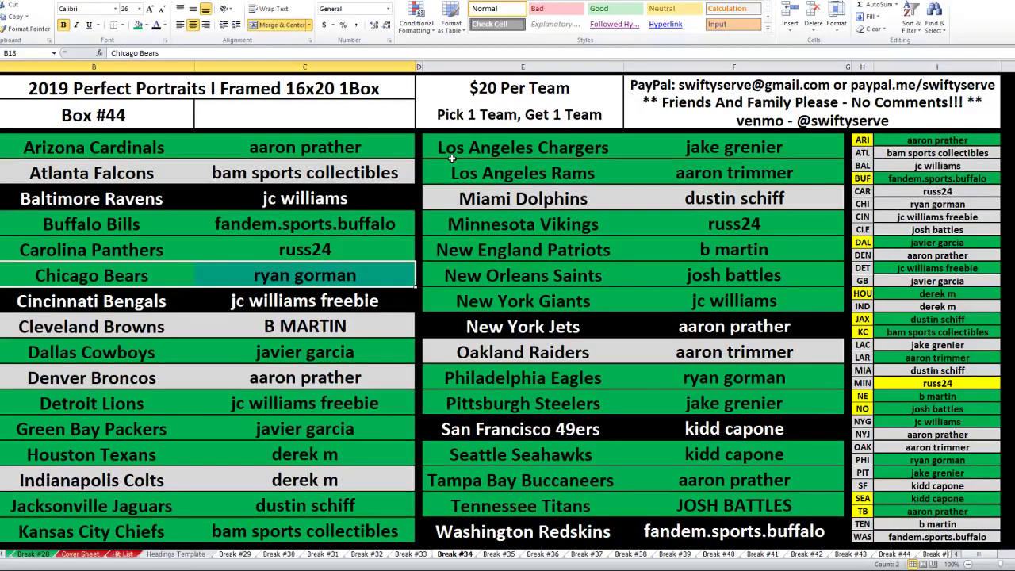
left_click_drag(183, 152, 358, 507)
left_click_drag(523, 149, 733, 535)
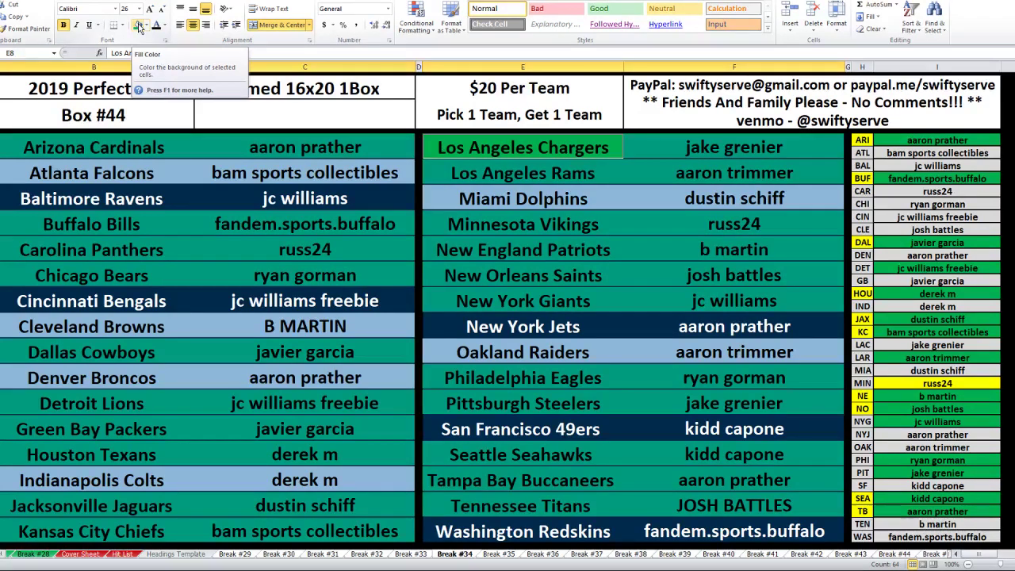
left_click(139, 25)
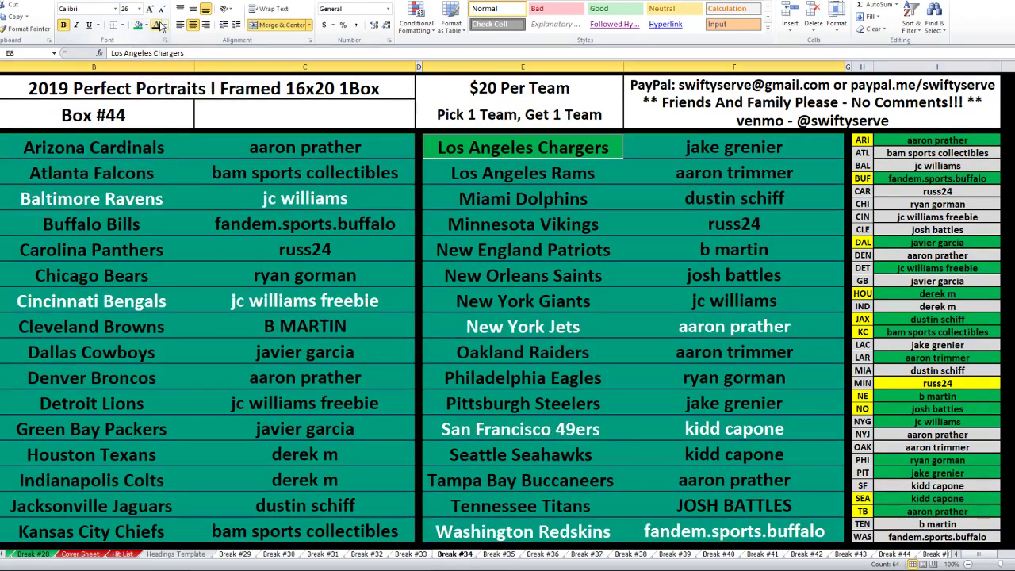
left_click(269, 117)
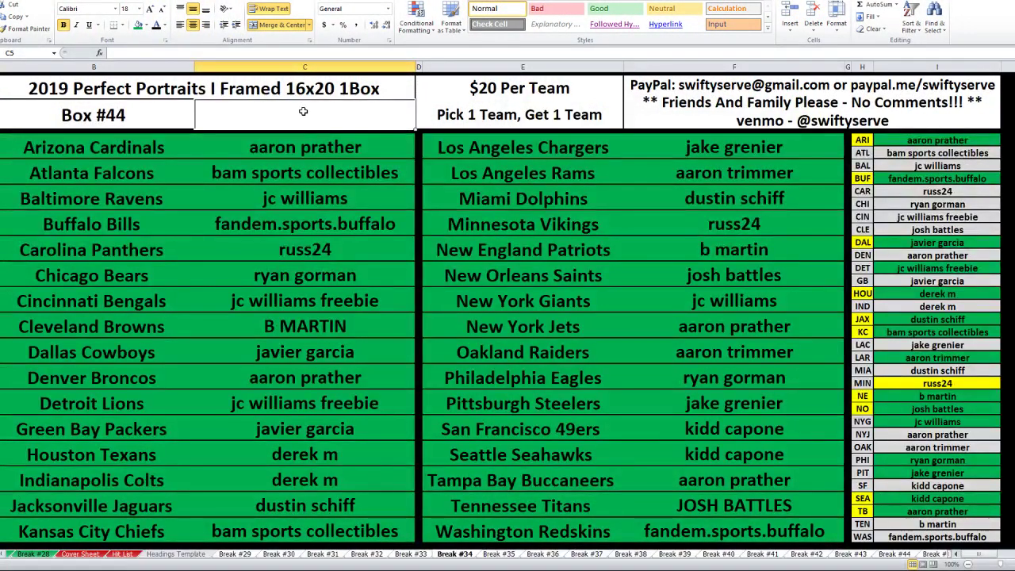
Enter Josh Allen - Buffalo Bills beside Box #44, fill its row yellow, then open Break #35.
type("Josh Allen - Bu")
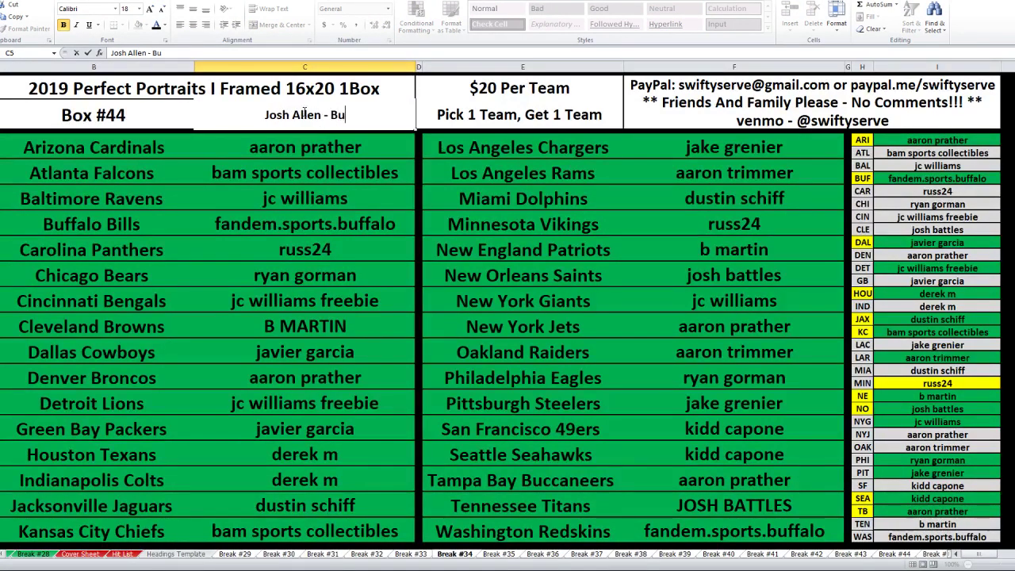
type("ffalo Bills")
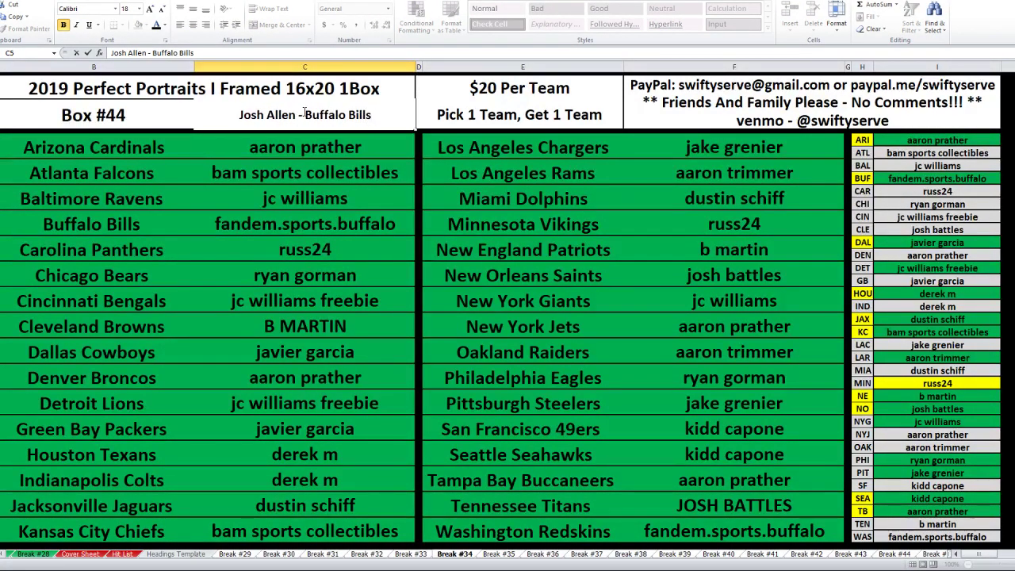
left_click(340, 208)
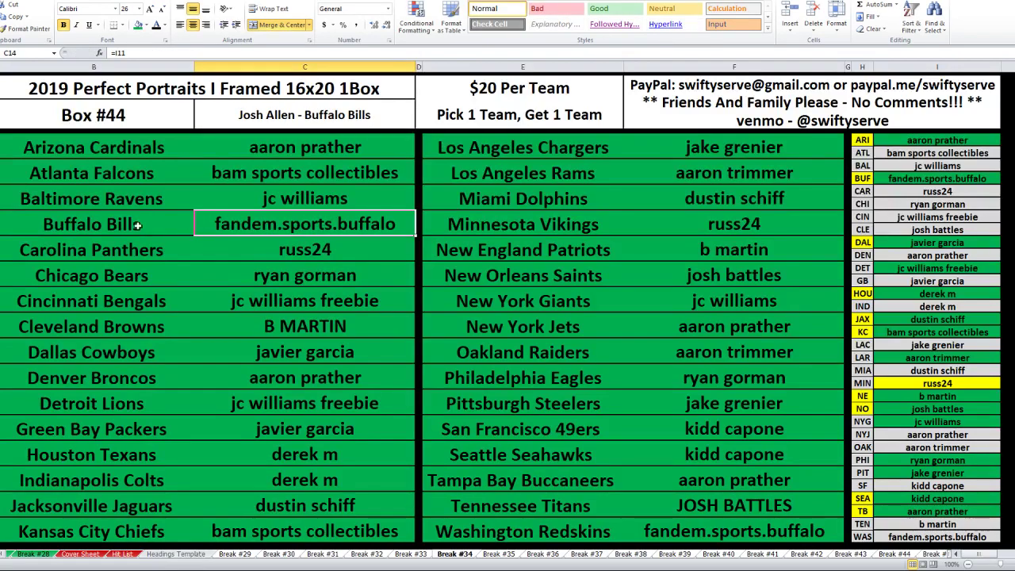
left_click_drag(136, 224, 252, 223)
left_click(144, 26)
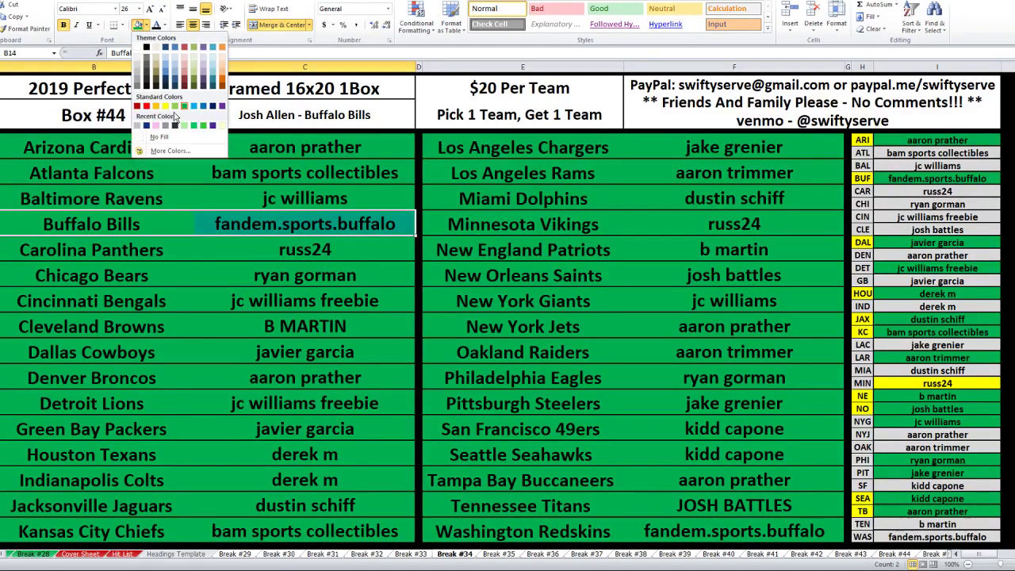
left_click(165, 106)
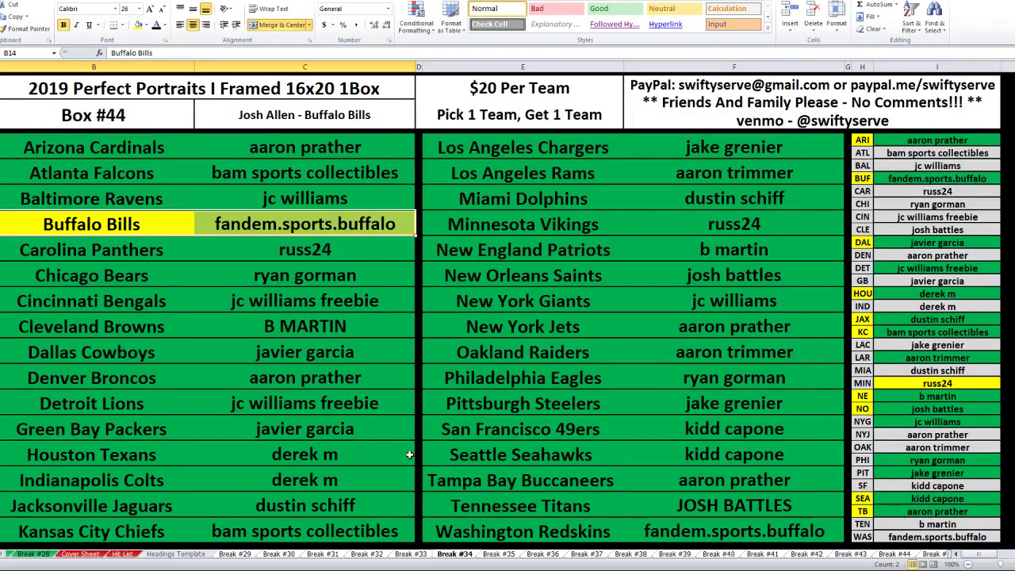
left_click(507, 560)
left_click(511, 89)
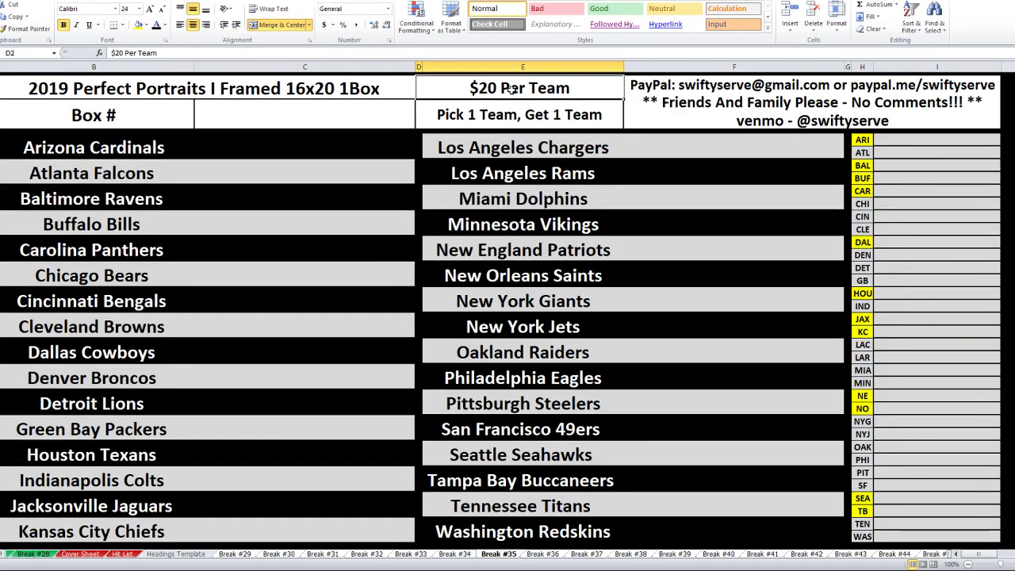
Change the price to $38 Per Team Set and the offer to Pick 1 Team, Get 3 Team.
type("$38")
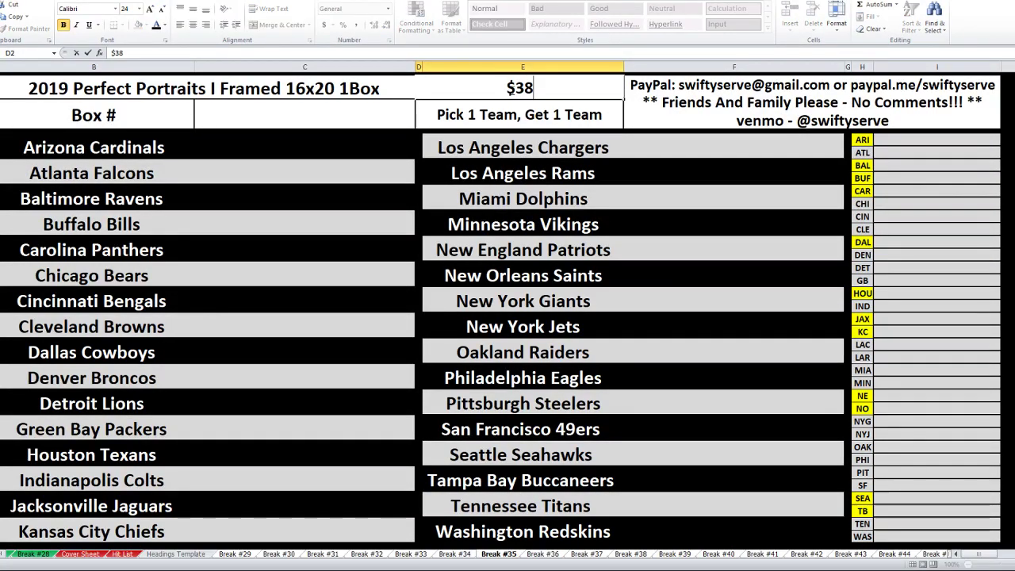
type(" Per Team Set")
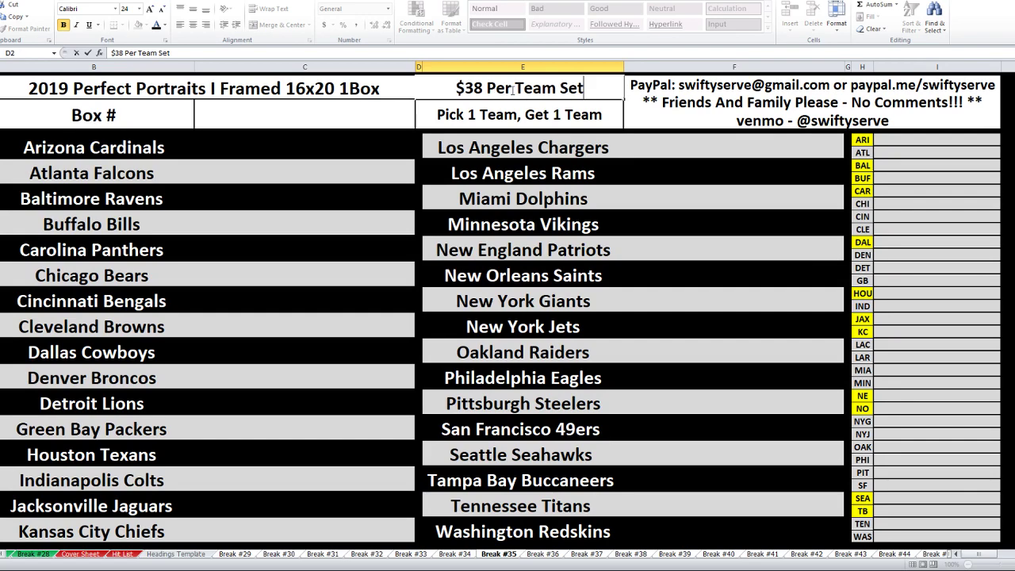
key("Return")
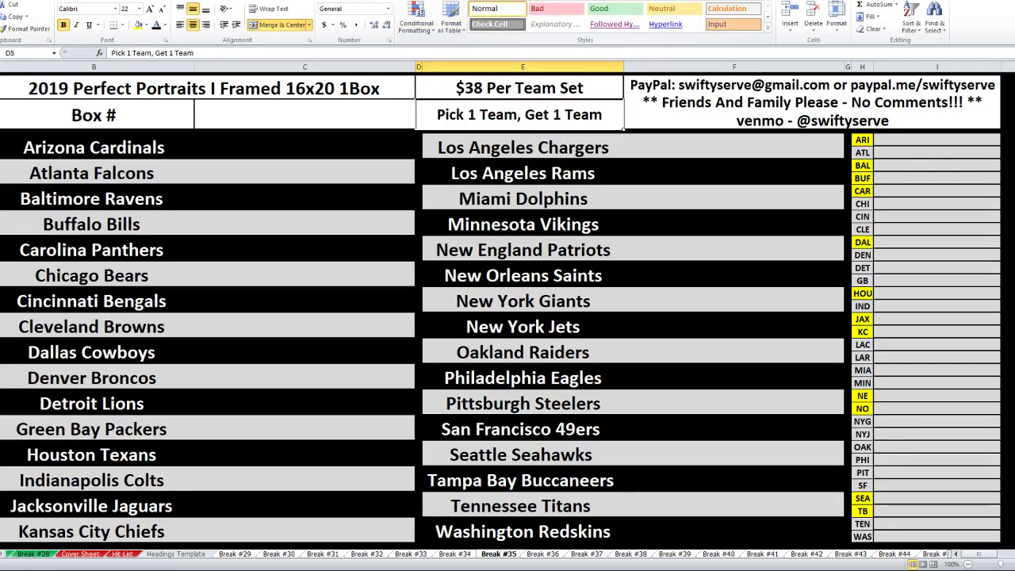
left_click(171, 52)
double_click(171, 53)
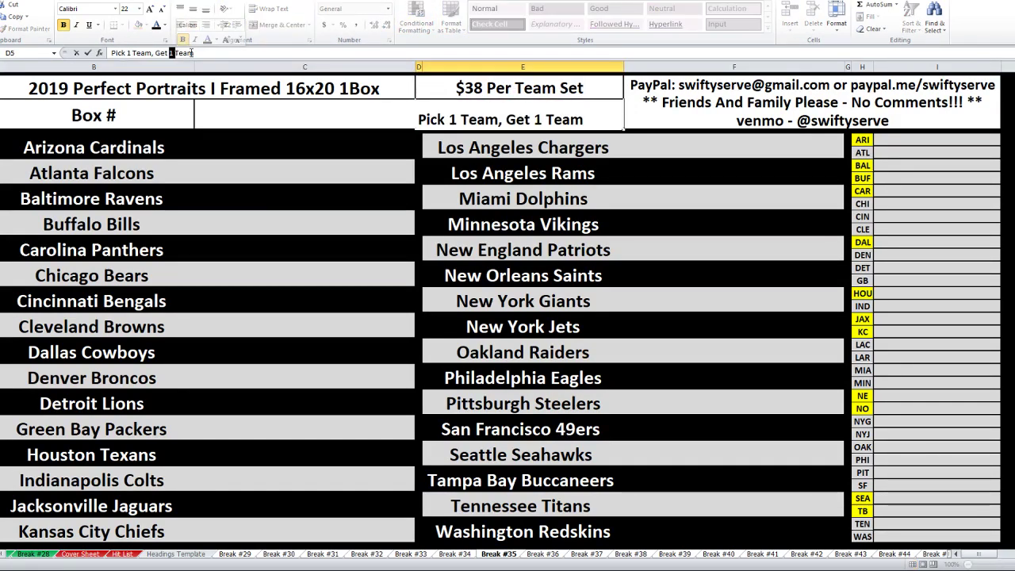
type("3")
Replace the yellow fill on the BUF team code with grey.
left_click(871, 178)
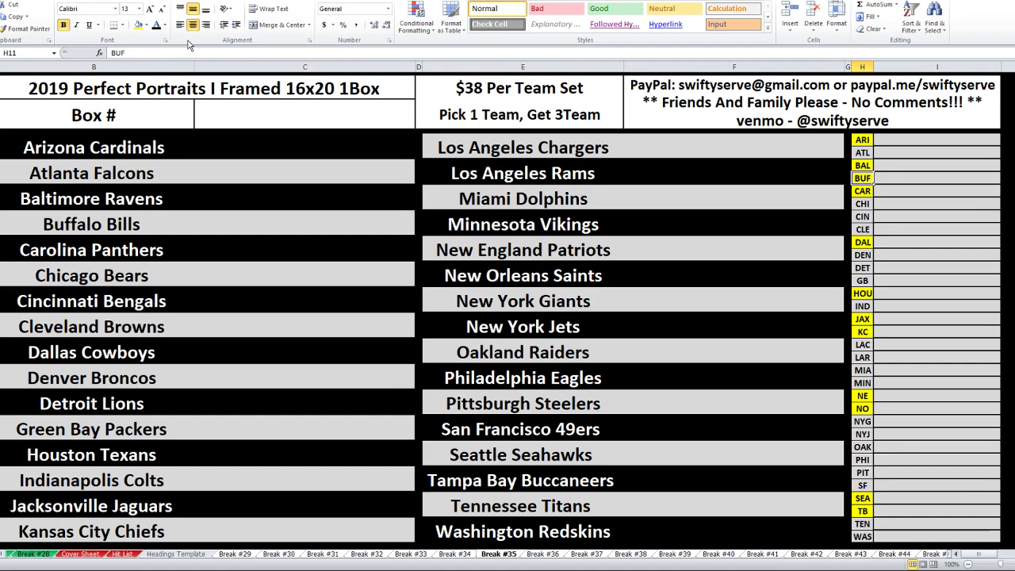
left_click(151, 26)
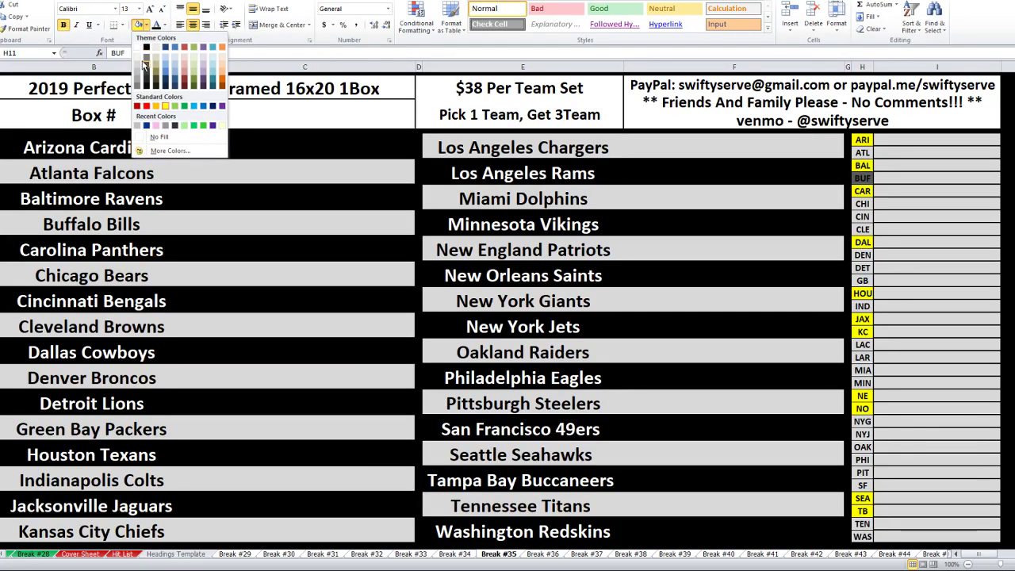
left_click(139, 58)
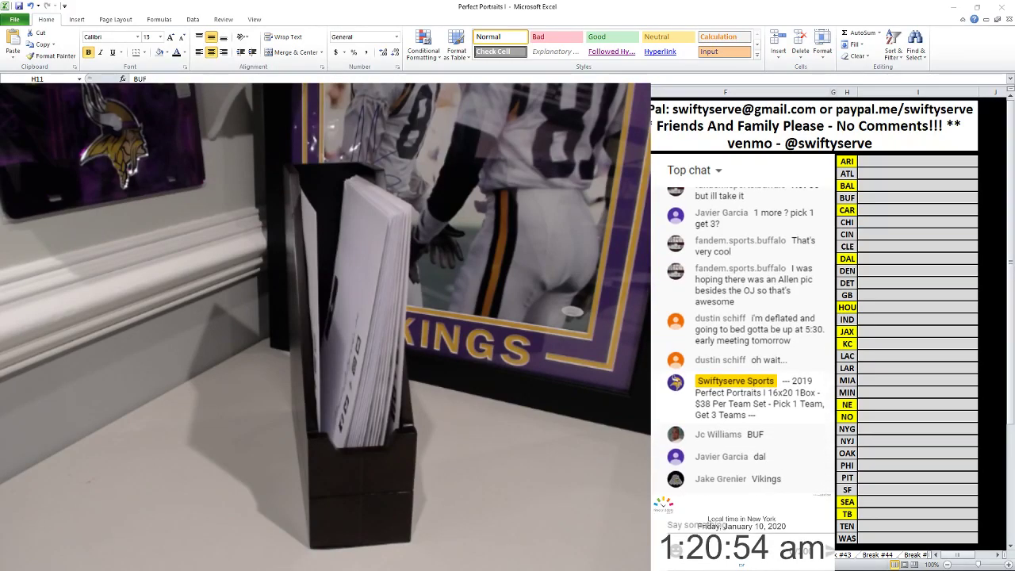
Enter the buyers' names beside BUF, DAL and MIN in the side list.
left_click(928, 184)
key("Down")
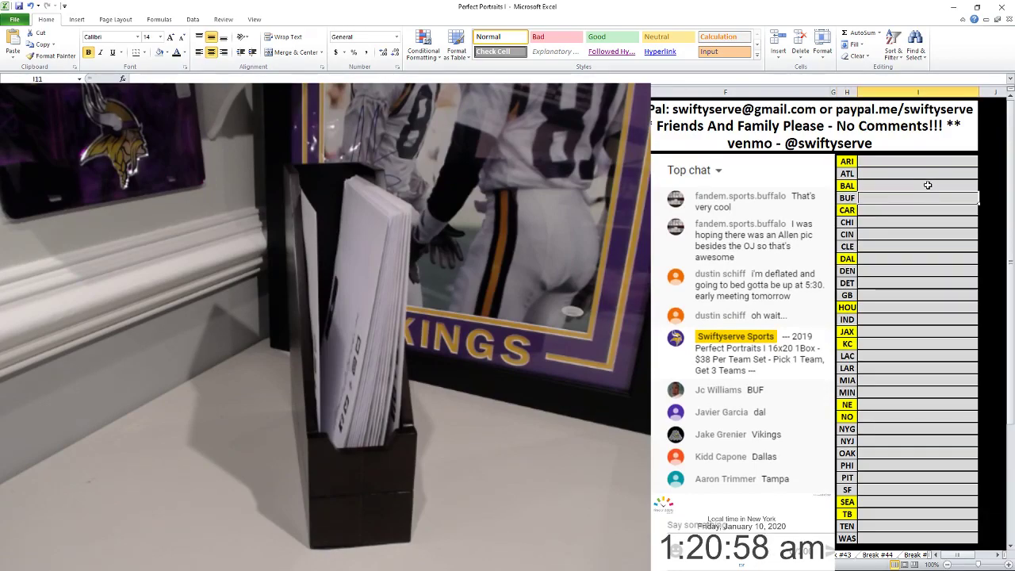
key("Return")
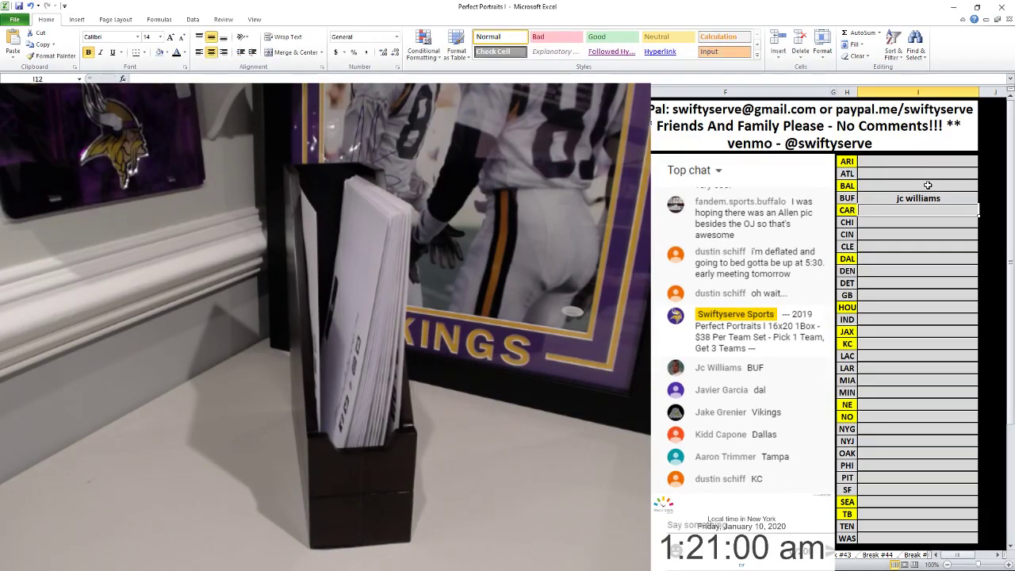
left_click(908, 259)
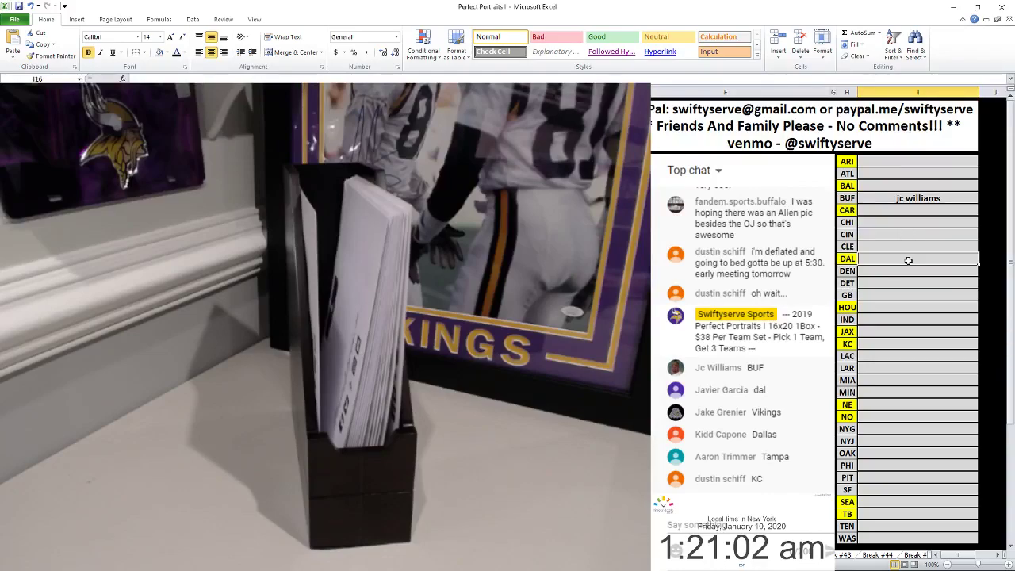
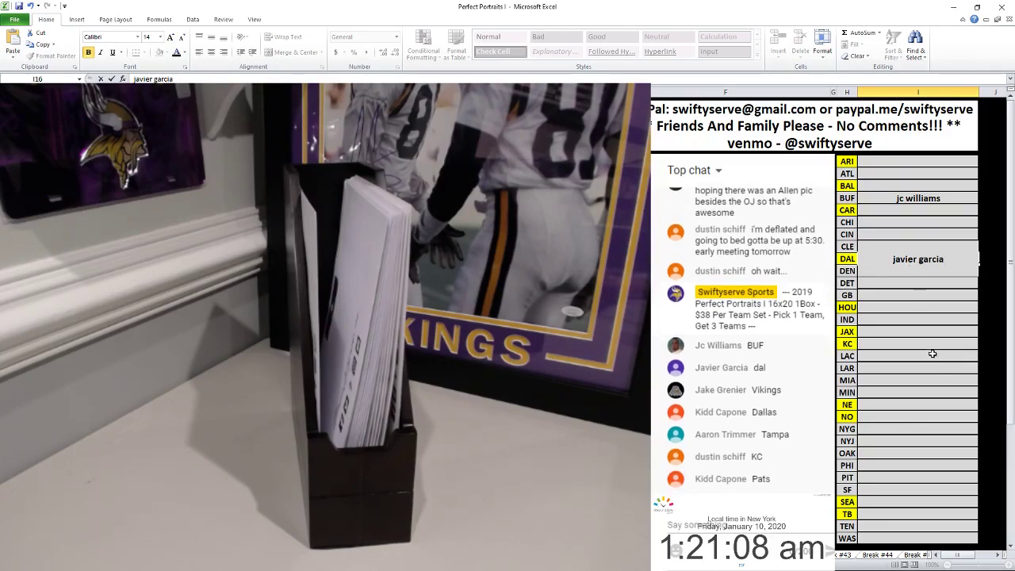
left_click(925, 393)
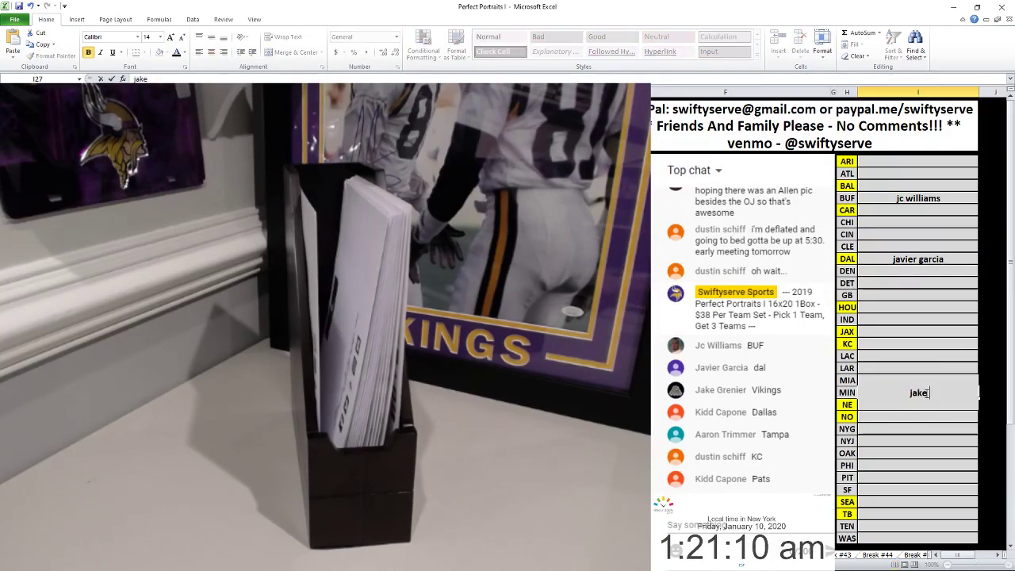
key("Return")
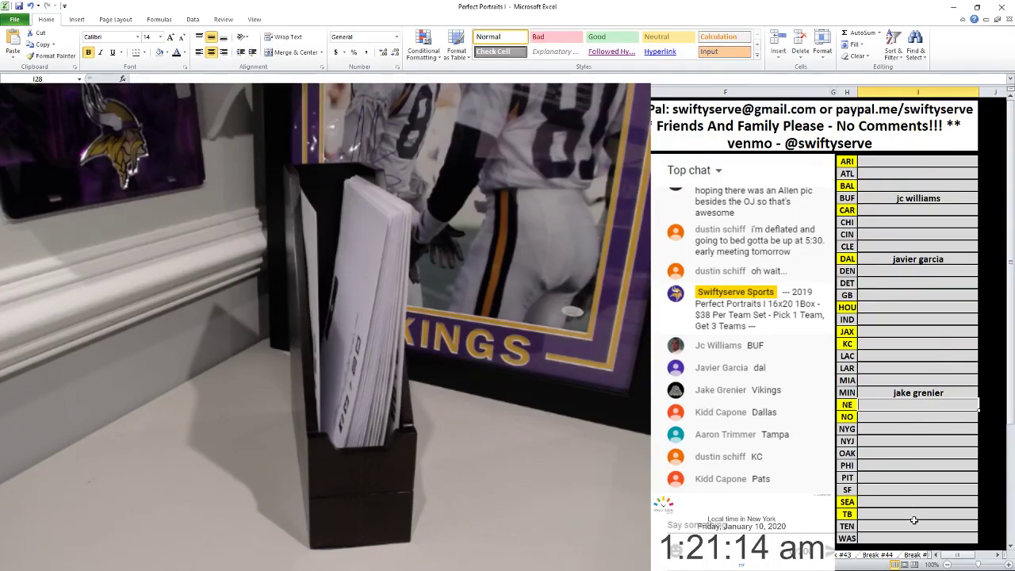
Enter the buyers' names beside TB, KC, NE and NO in the side list.
left_click(915, 520)
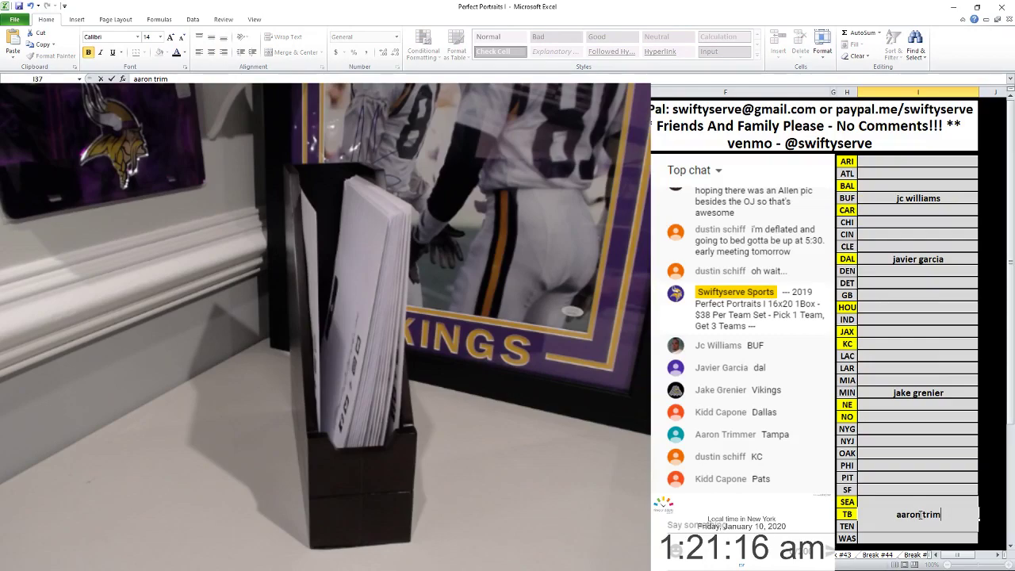
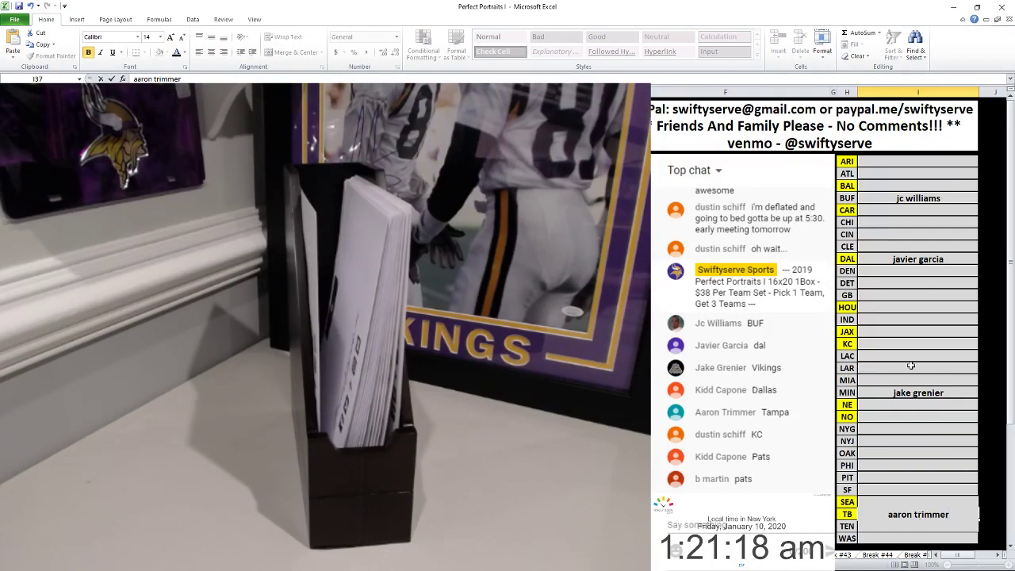
left_click(908, 345)
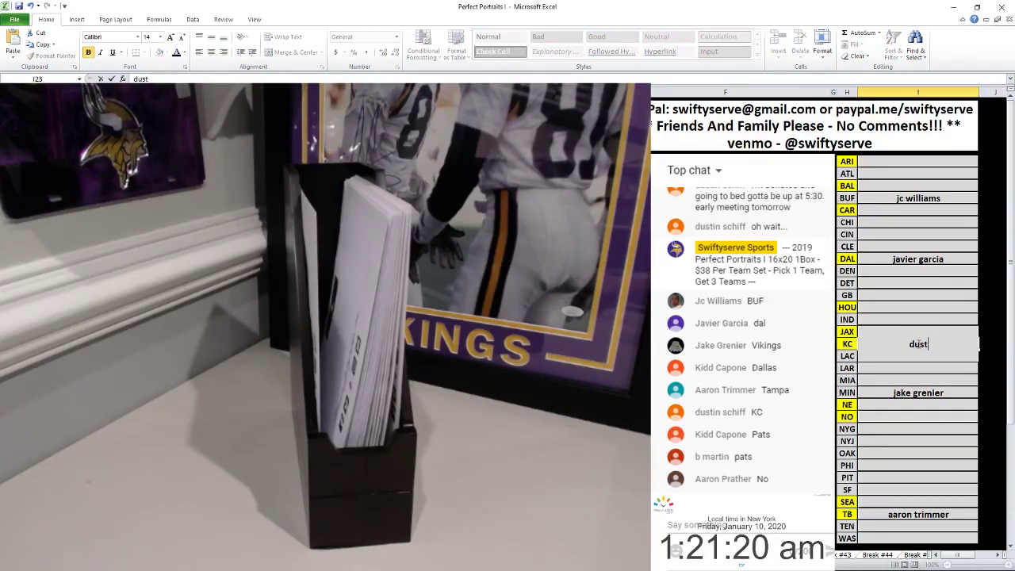
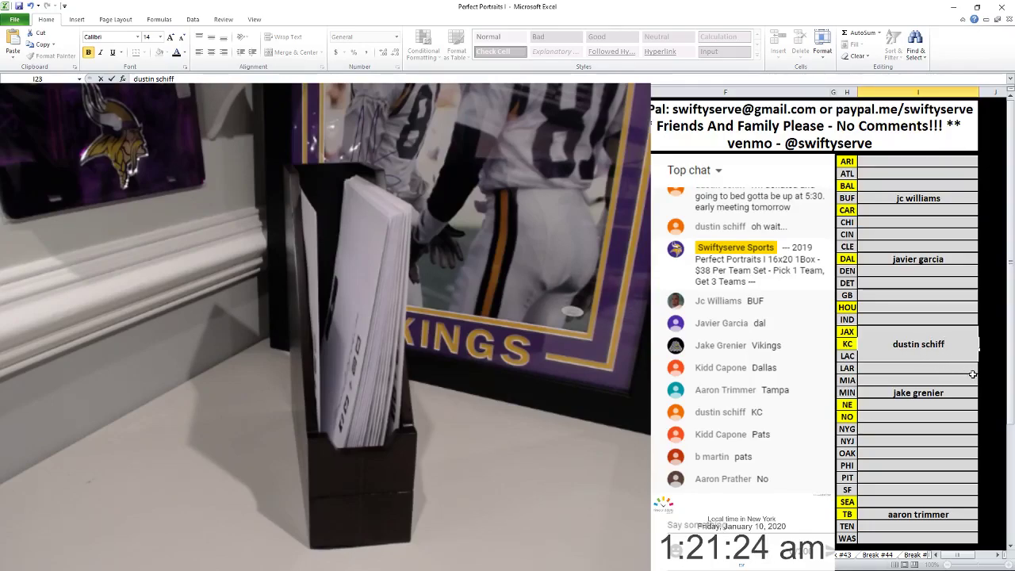
left_click(919, 402)
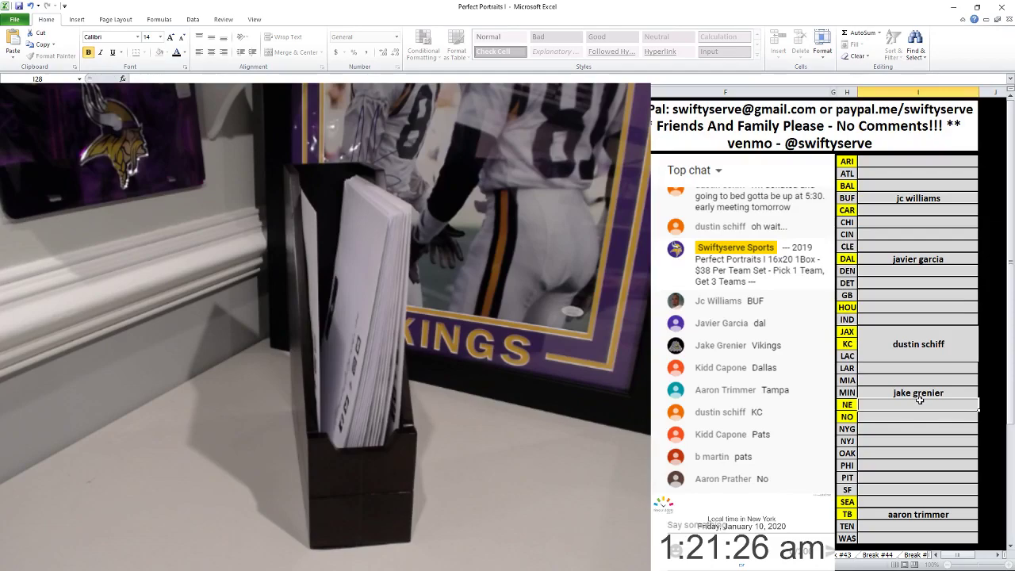
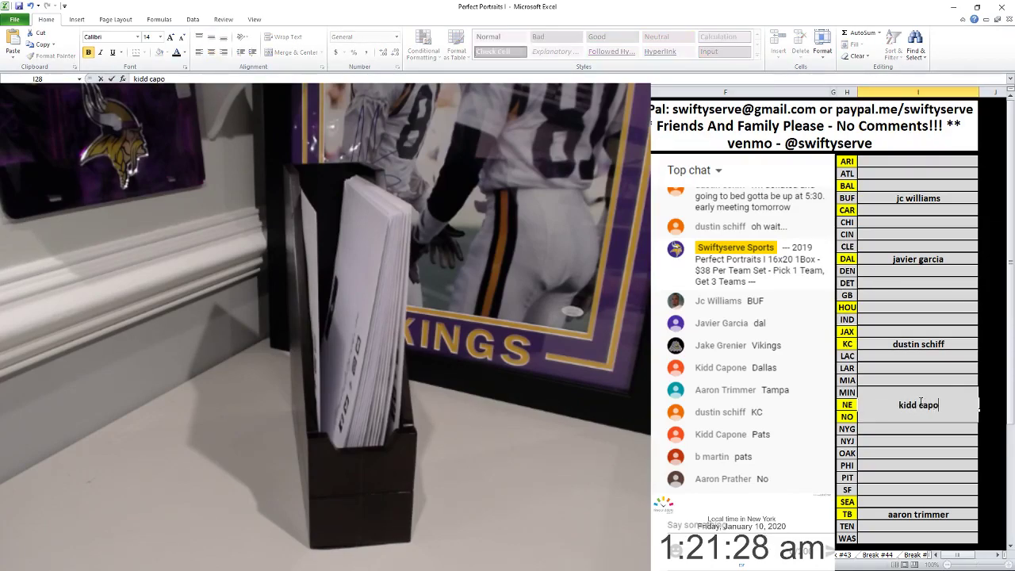
key("Return")
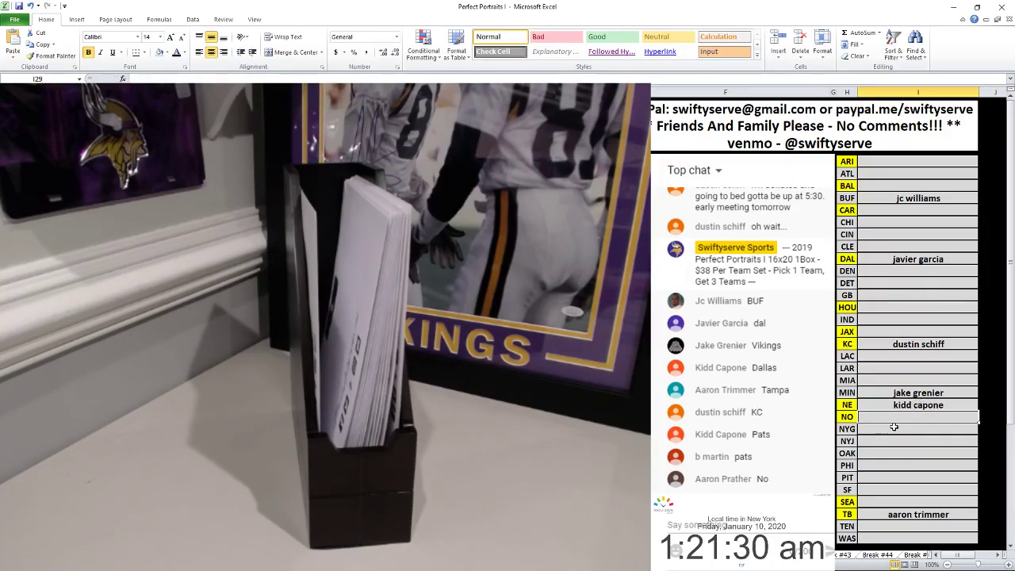
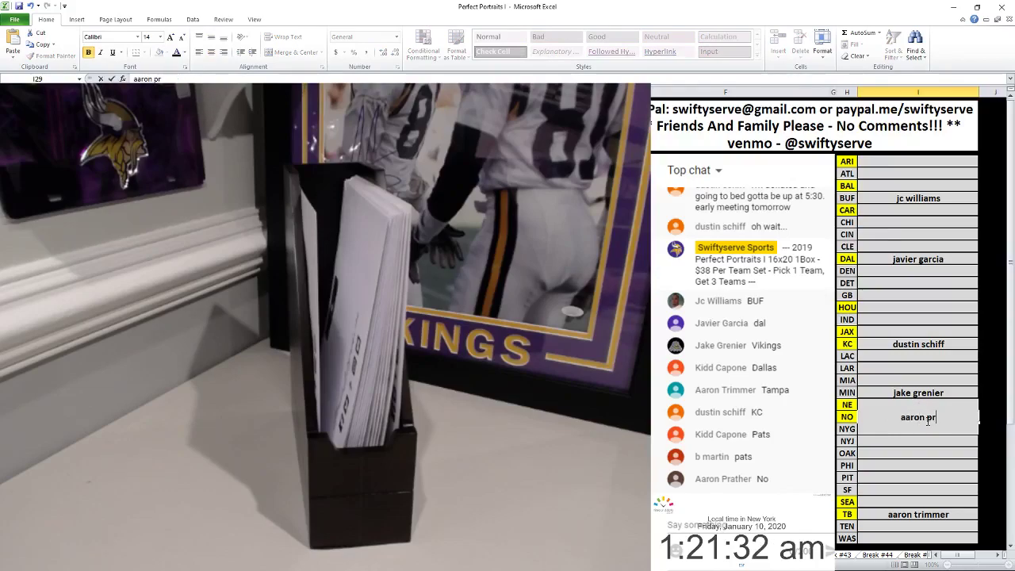
key("Return")
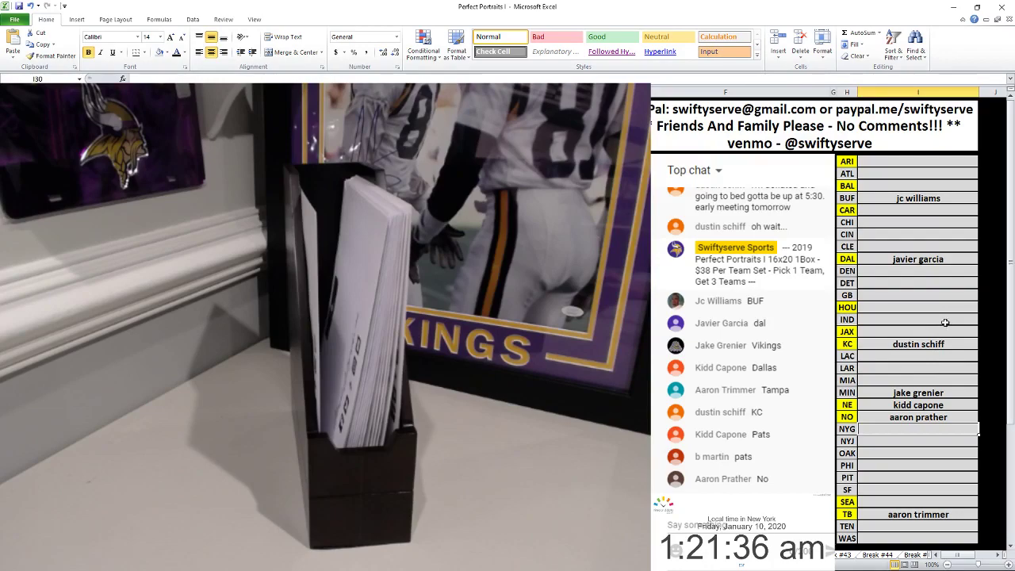
Remove the yellow fill from the CAR and BAL team code cells.
left_click(854, 211)
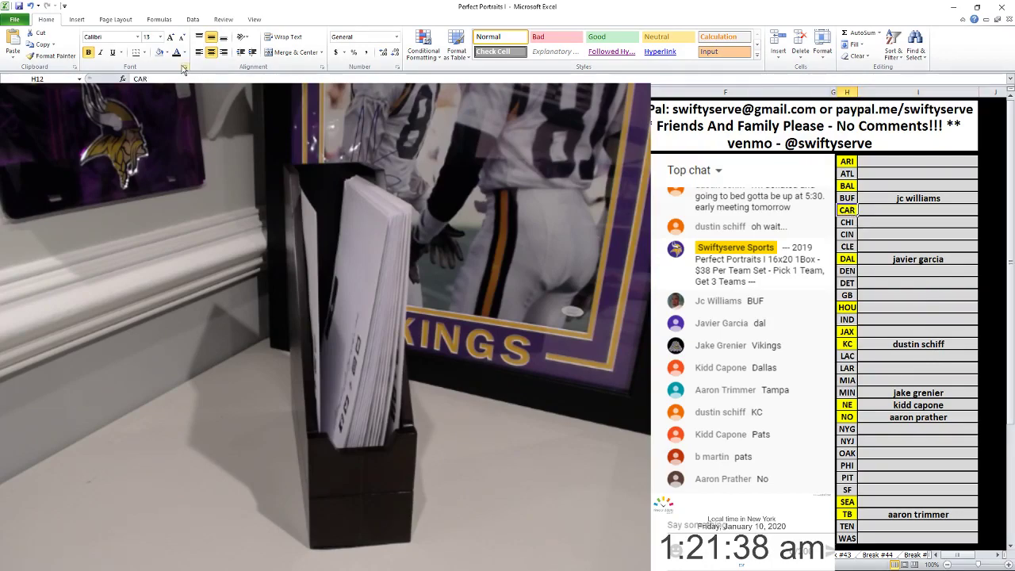
left_click(158, 52)
left_click(855, 186)
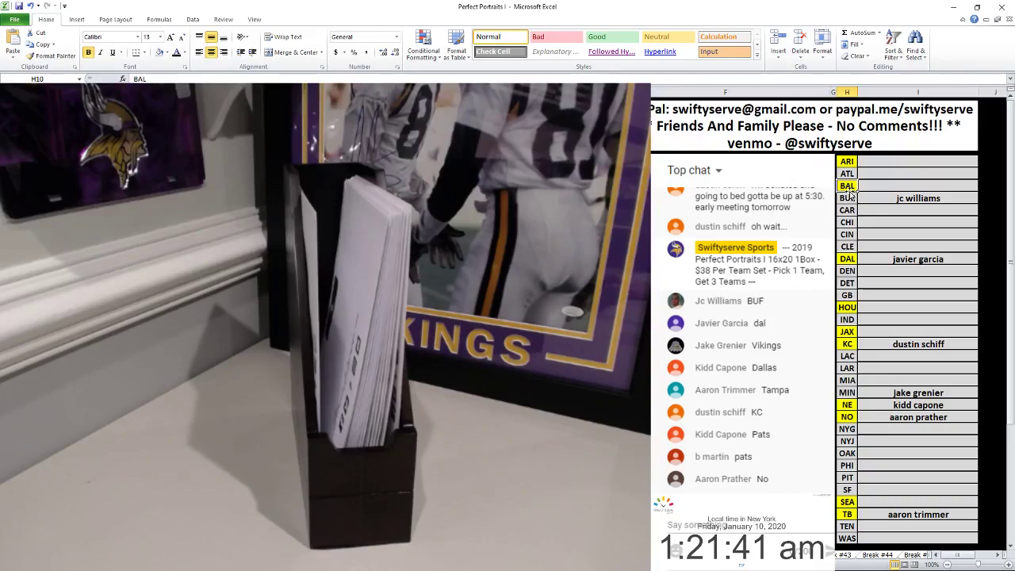
left_click(159, 52)
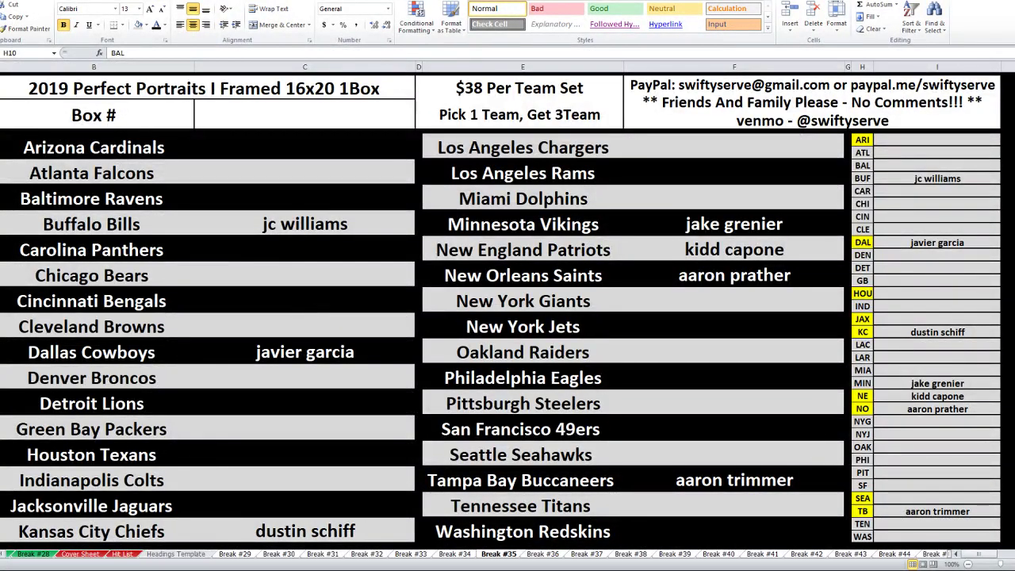
Enter the buyer's name in I20 beside HOU.
left_click(943, 294)
type("bam")
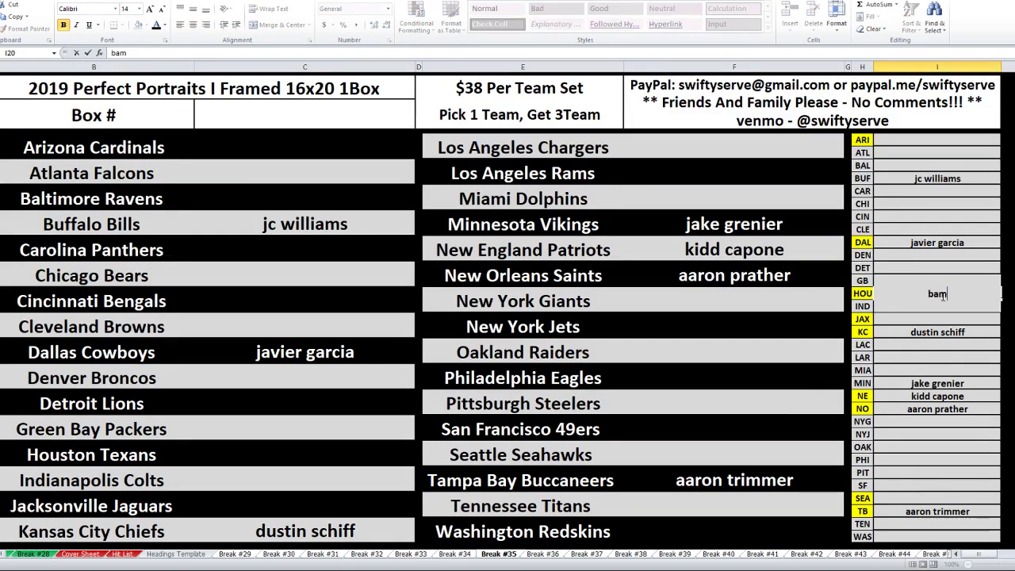
type(" sports collectibles")
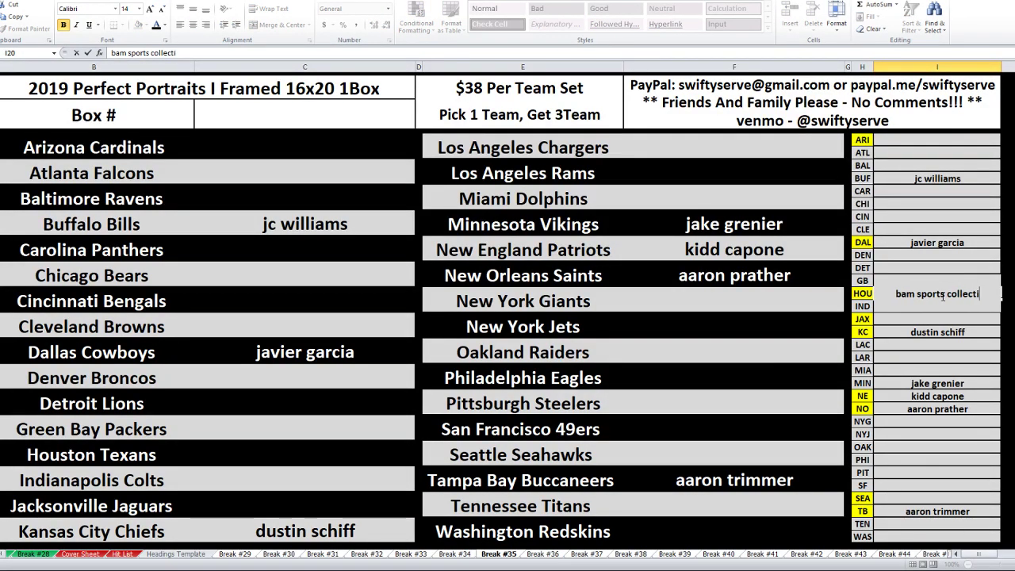
key("Return")
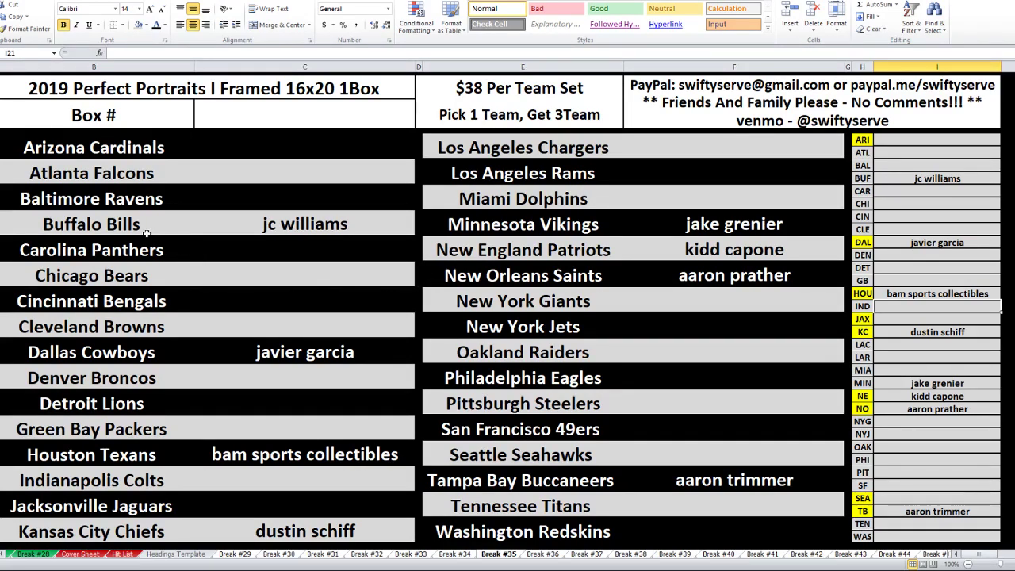
Fill the Bills, Cowboys, Texans, Chiefs, Vikings-through-Saints and Buccaneers team/buyer cells green.
left_click_drag(147, 233, 230, 225)
left_click_drag(135, 349, 242, 361)
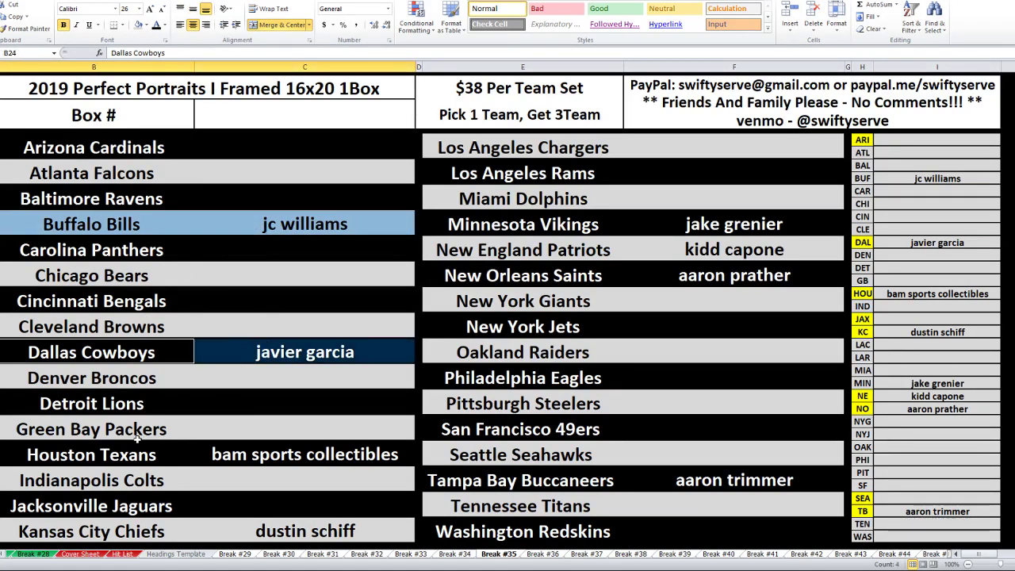
left_click_drag(141, 456, 233, 471)
left_click_drag(150, 523, 300, 533)
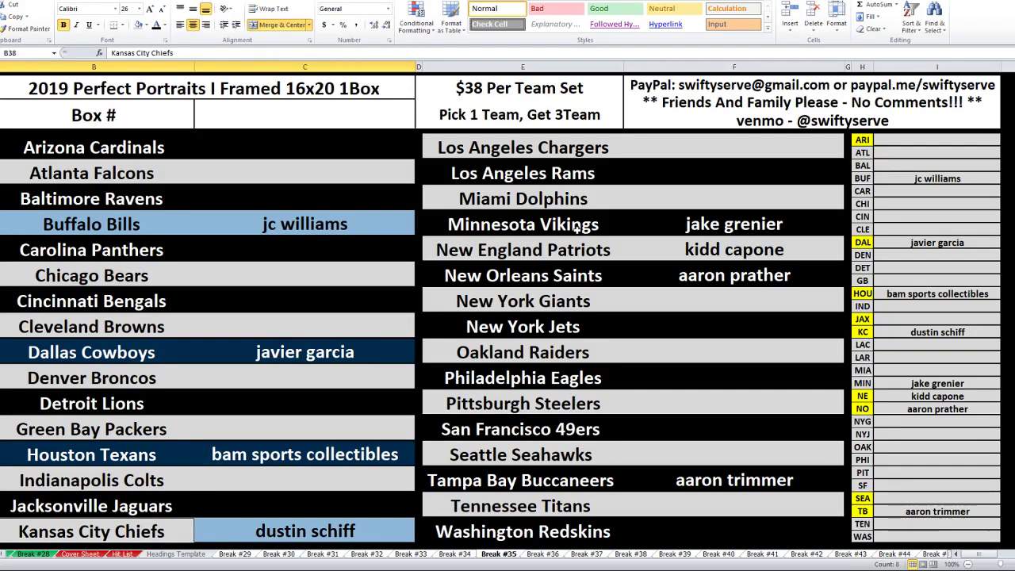
left_click_drag(577, 227, 609, 275)
left_click(619, 478, "ctrl")
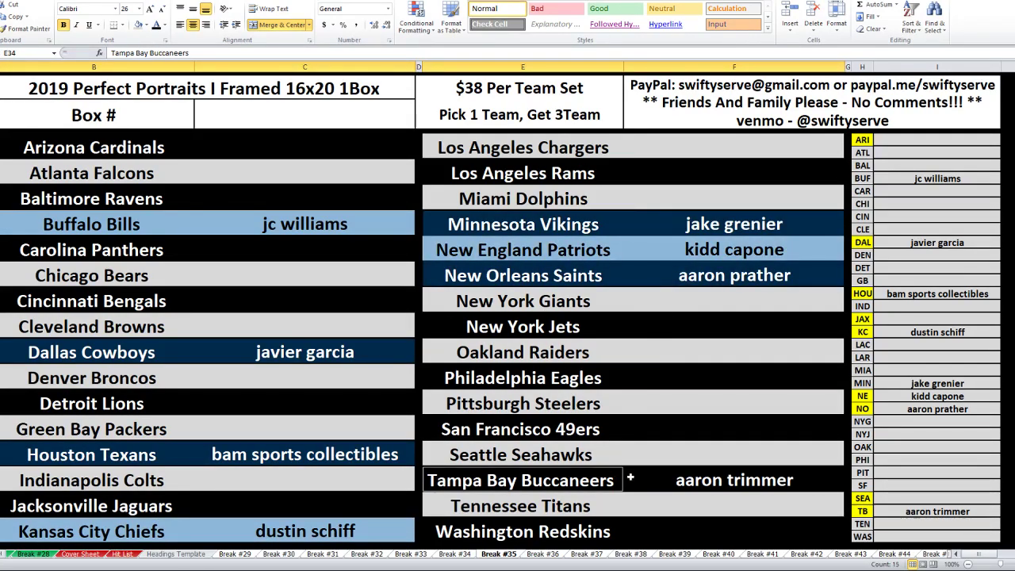
left_click(686, 476, "ctrl")
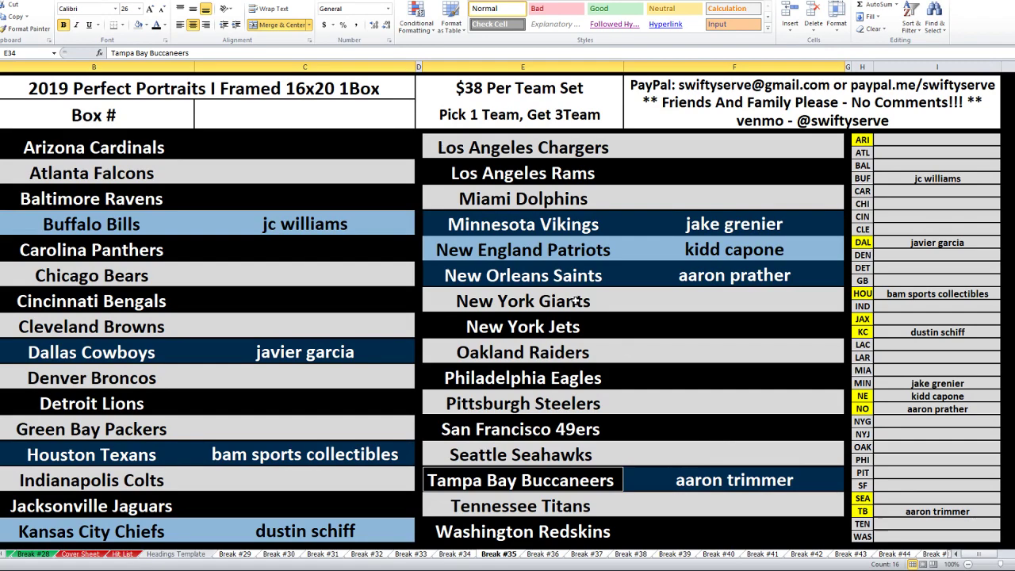
left_click(147, 25)
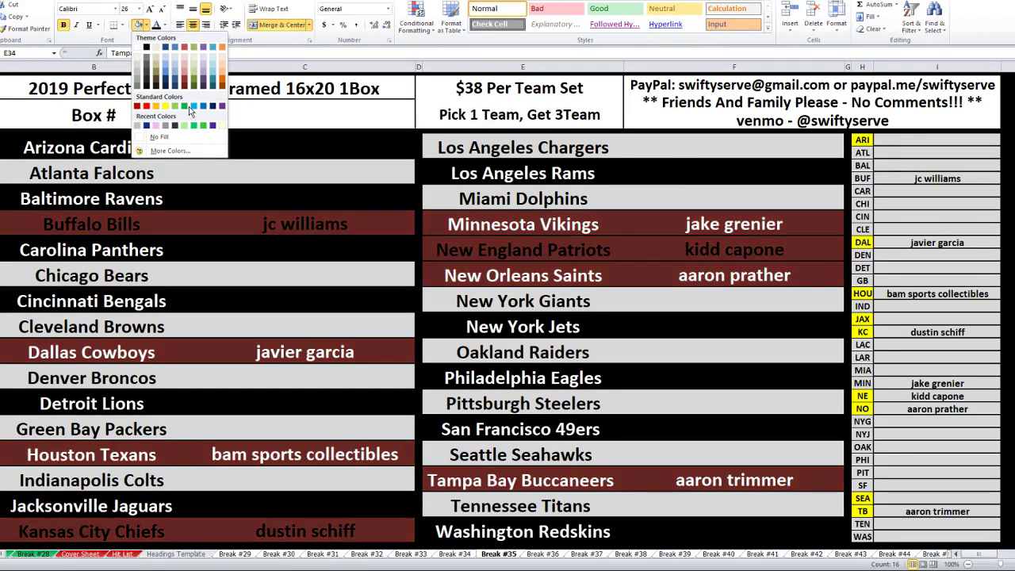
left_click(186, 107)
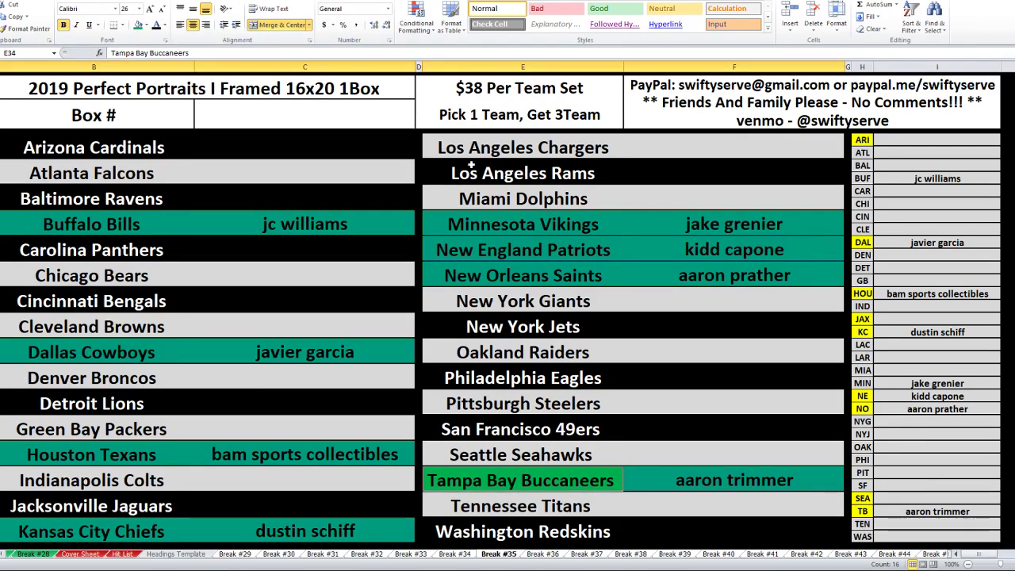
left_click(903, 245)
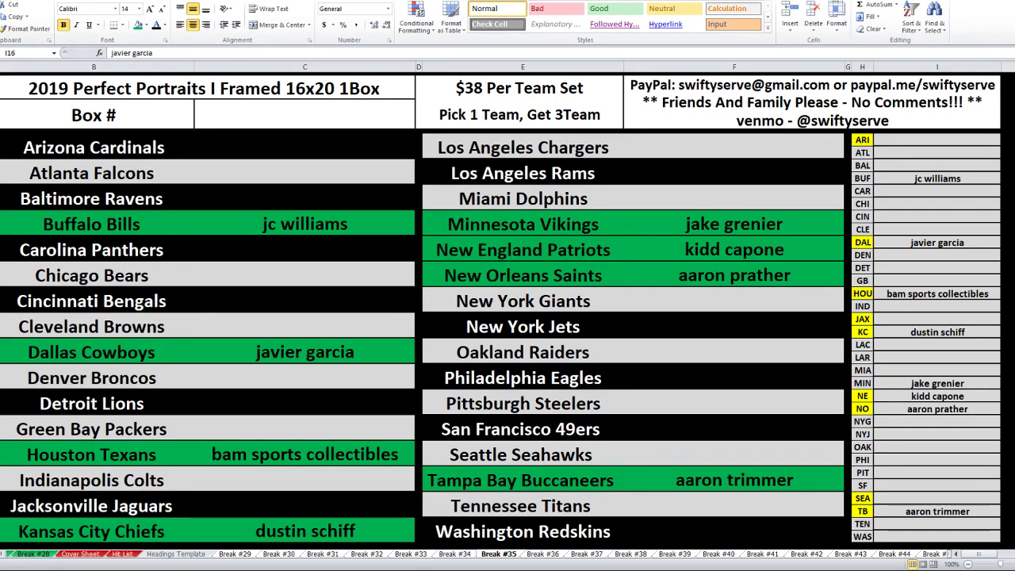
Fill the DAL, HOU, MIN and NE buyer cells in the side list green.
left_click(876, 293, "ctrl")
key("Return")
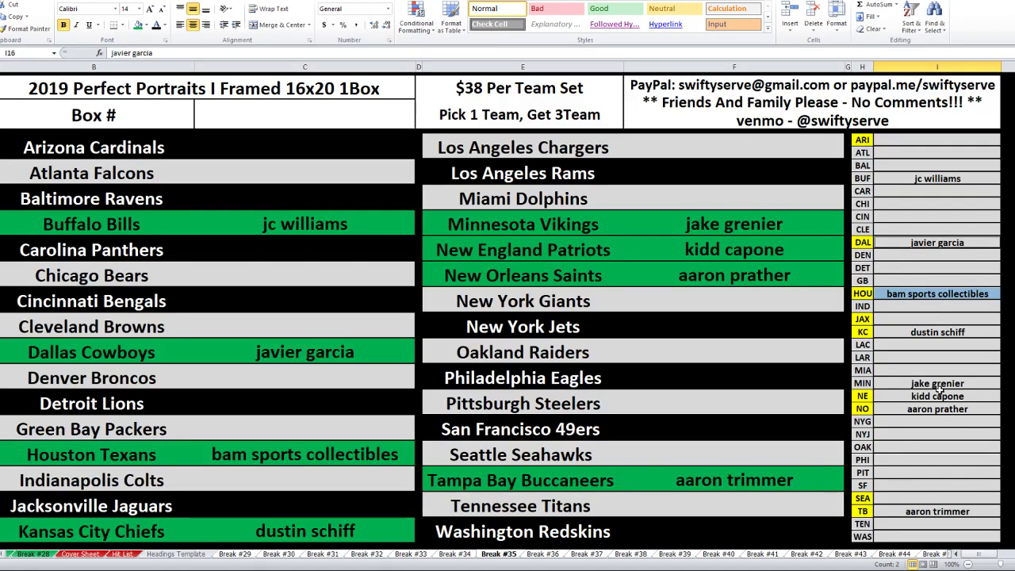
left_click(938, 384, "ctrl")
left_click(137, 25)
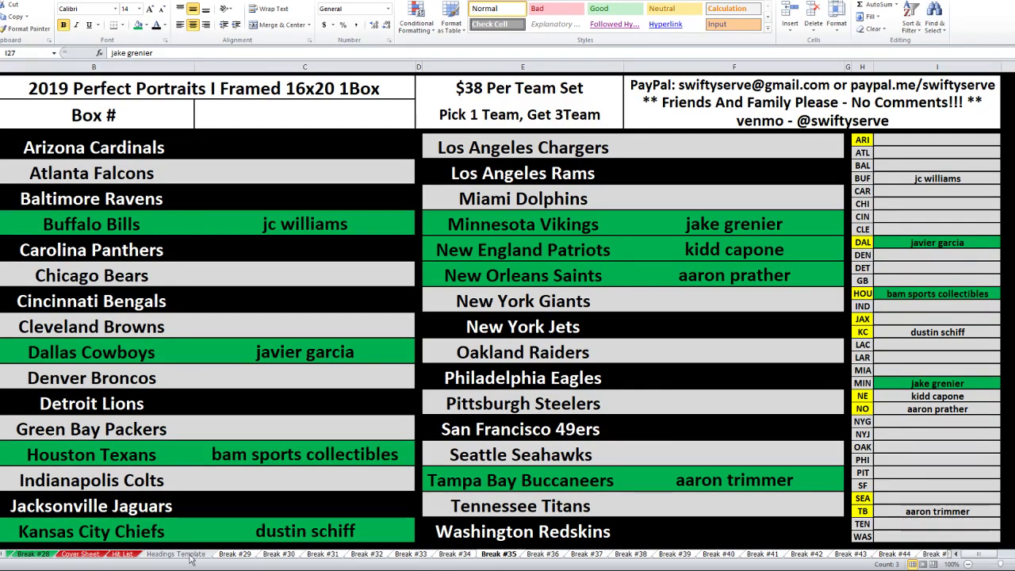
left_click(893, 395)
left_click(138, 25)
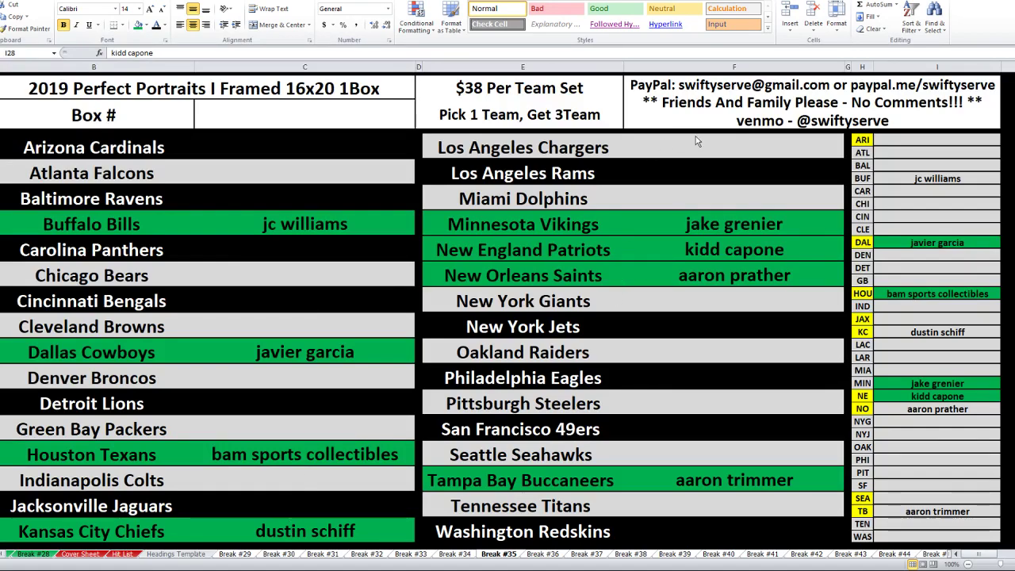
Fill the BUF, KC and TB buyer cells green.
left_click_drag(864, 179, 894, 180)
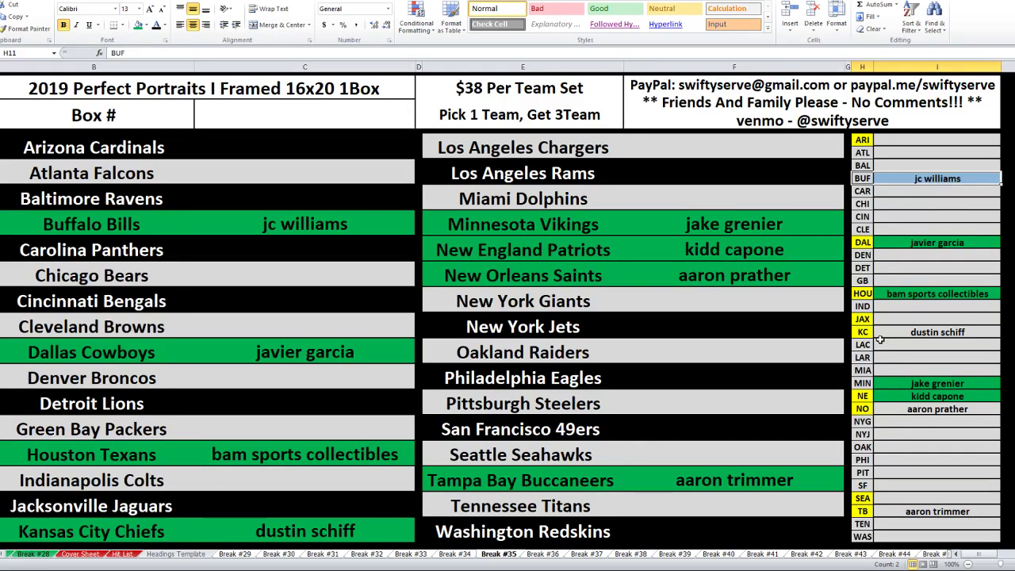
left_click(870, 333, "ctrl")
left_click(902, 178)
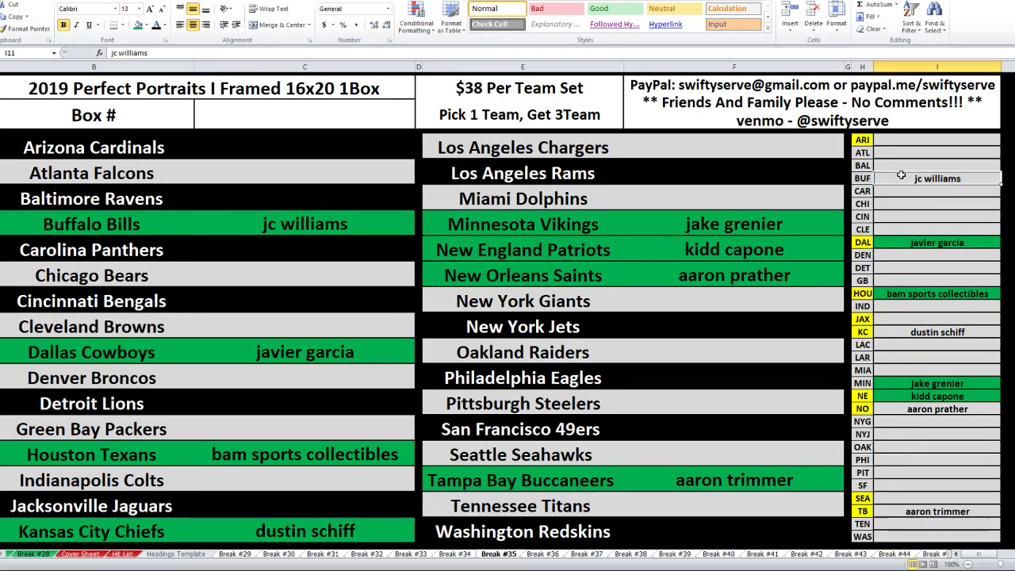
left_click(918, 332, "ctrl")
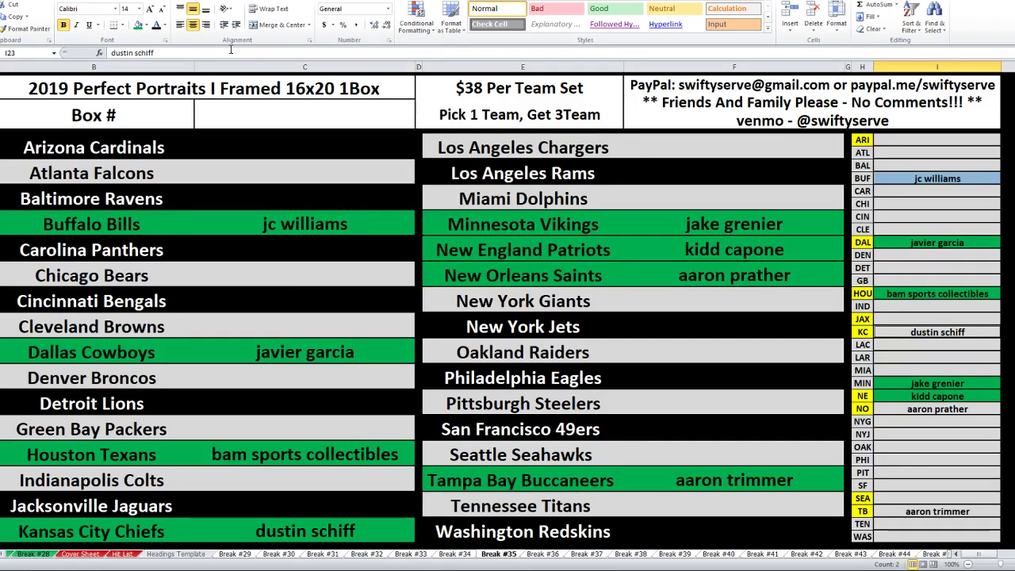
left_click(138, 25)
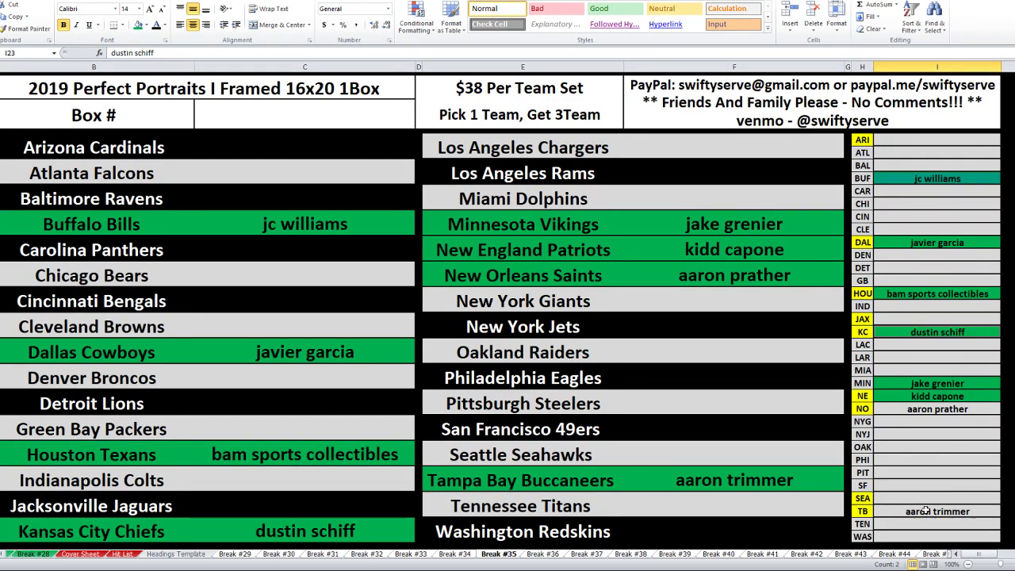
left_click(926, 511)
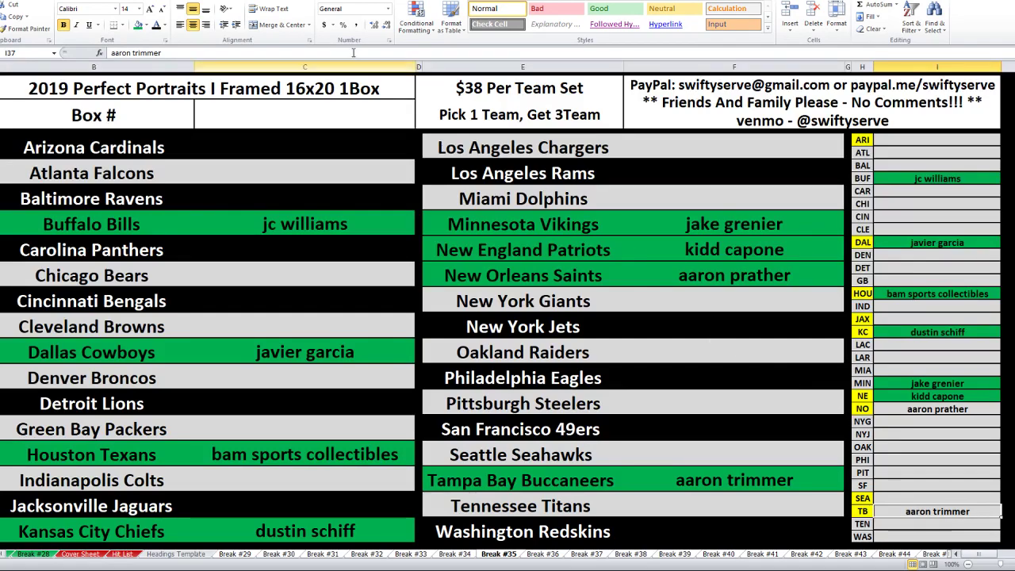
left_click(138, 26)
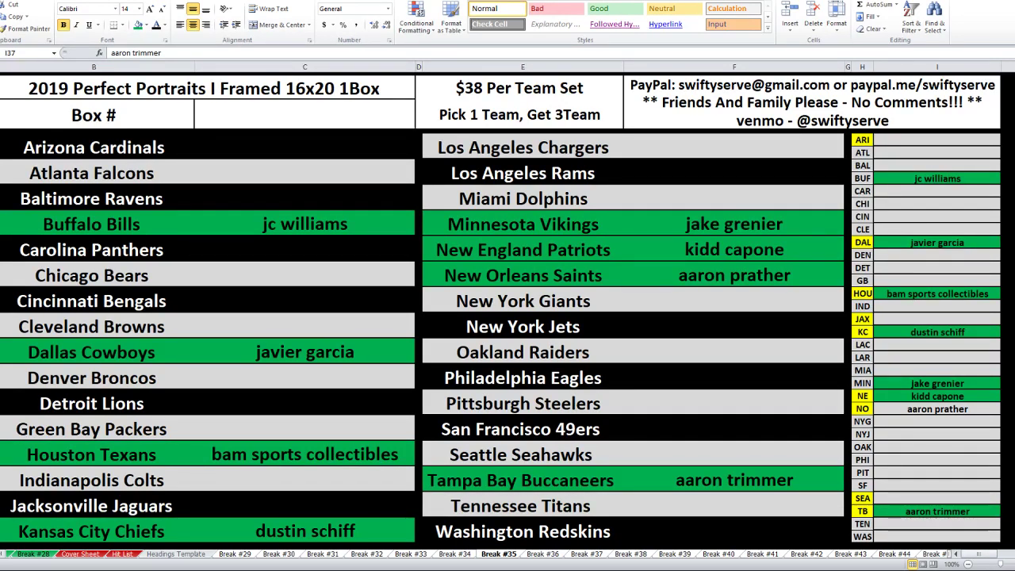
Copy the side list's buyer names from BUF through TB and switch to the browser.
left_click(905, 410)
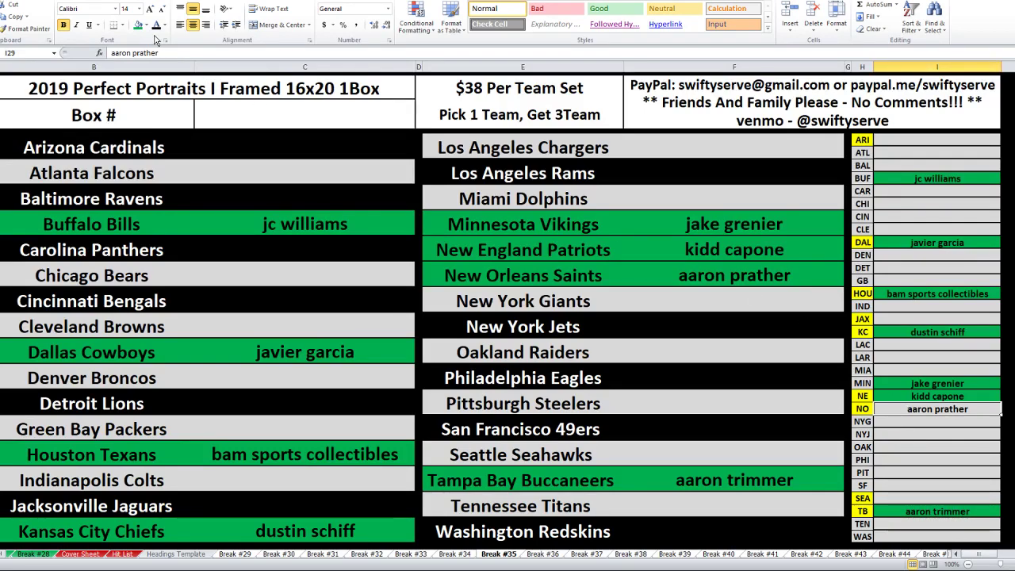
left_click_drag(920, 178, 902, 512)
key("ctrl+c")
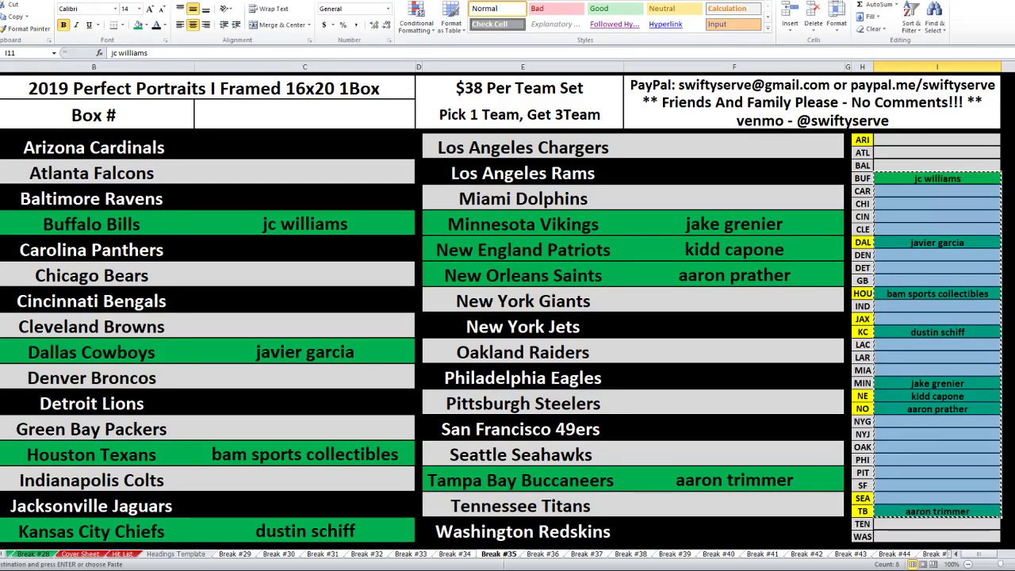
key("alt+Tab")
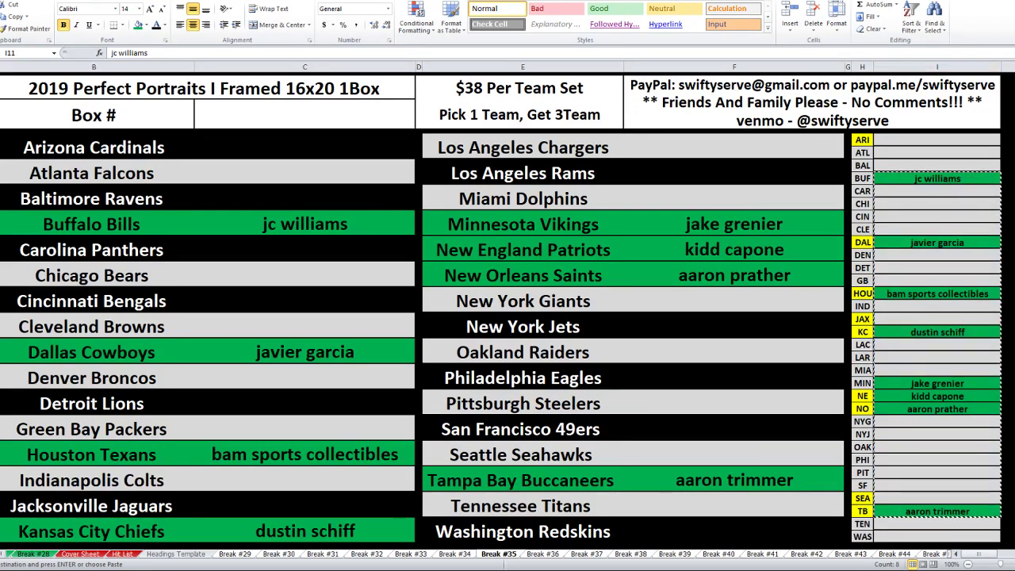
key("alt+Tab")
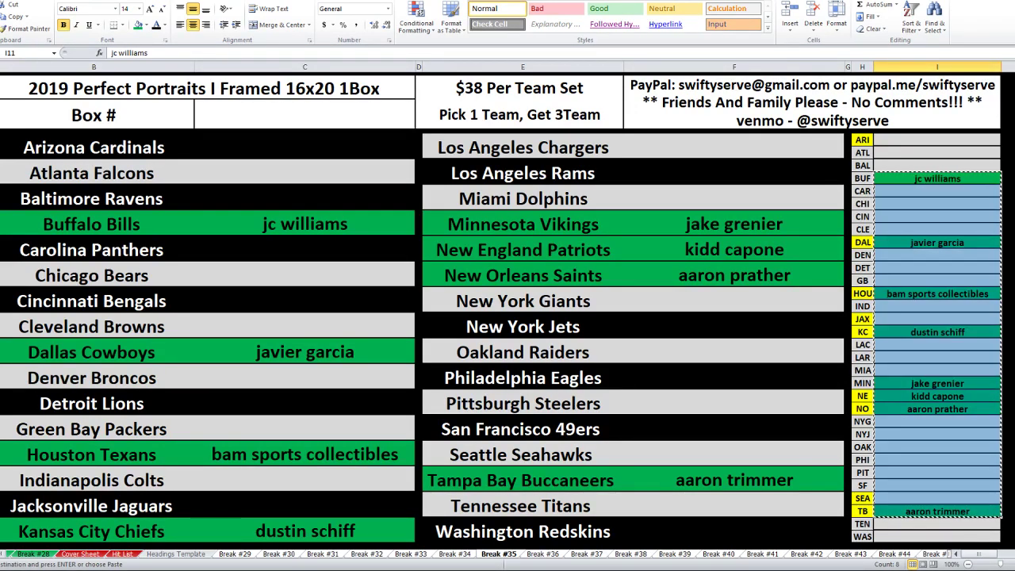
key("alt+Tab")
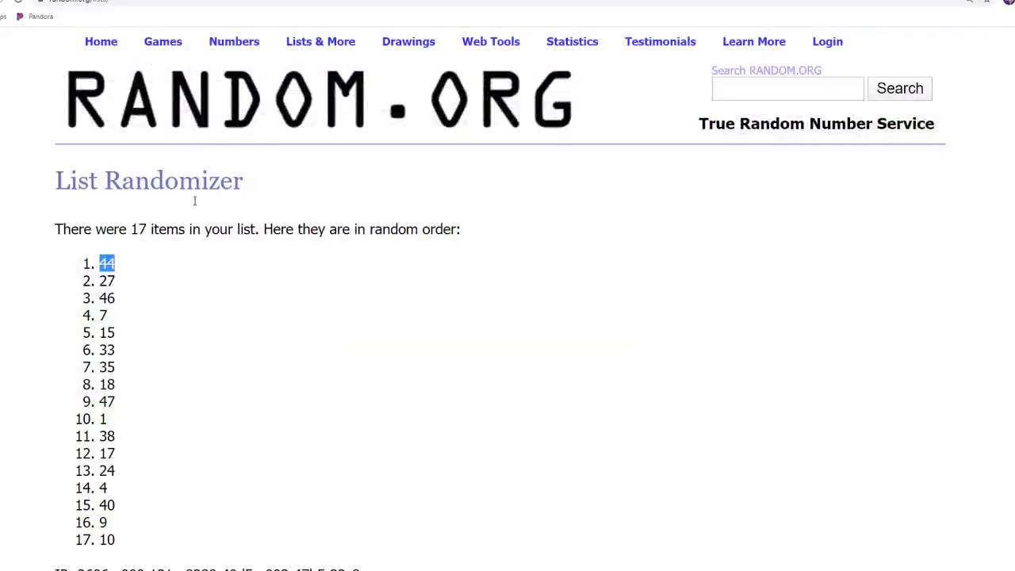
Paste the copied list into a fresh RANDOM.ORG List Randomizer form.
left_click(341, 67)
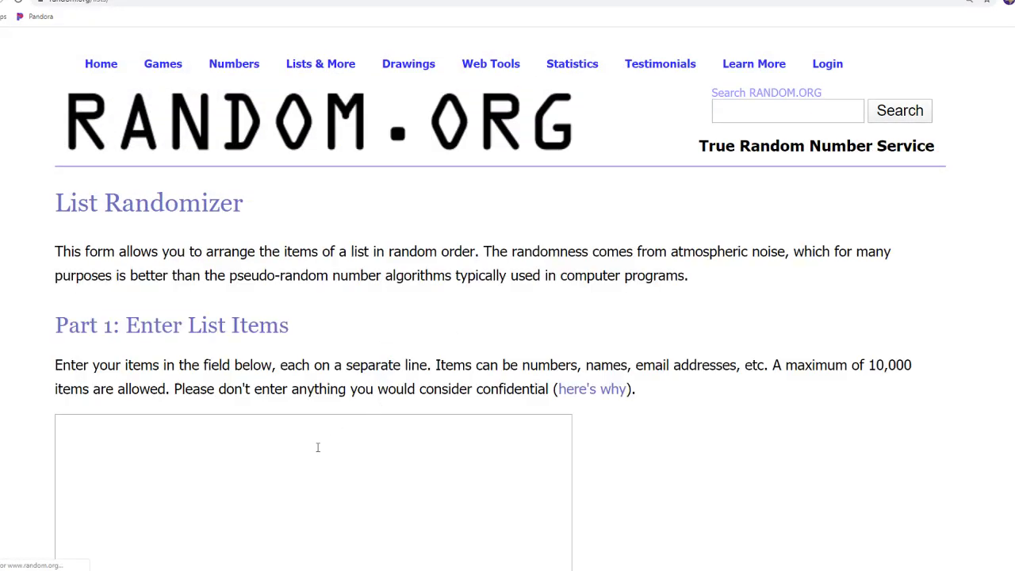
key("ctrl+v")
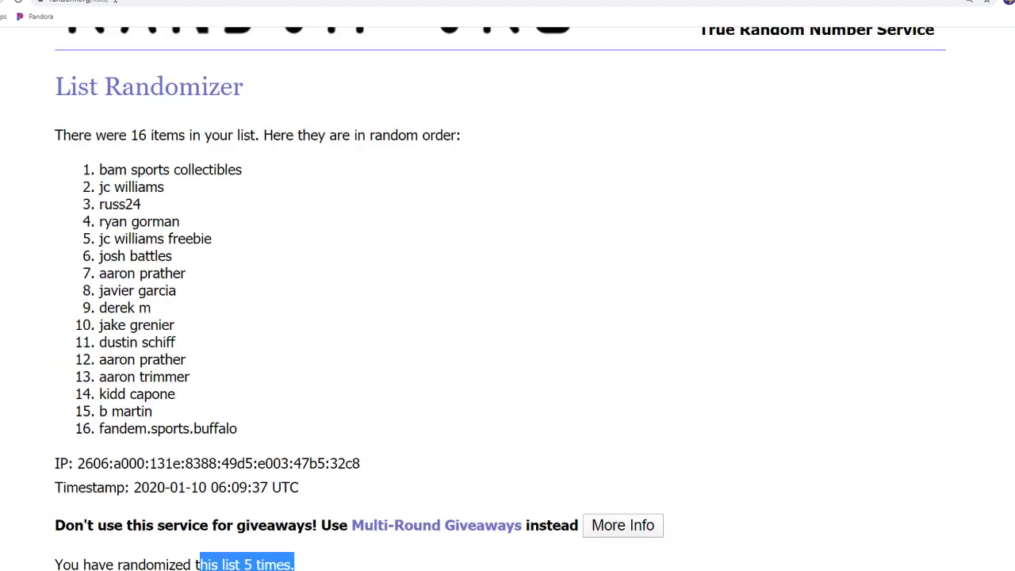
scroll(324, 174, "up", 3)
mouse_move(321, 63)
left_click(346, 88)
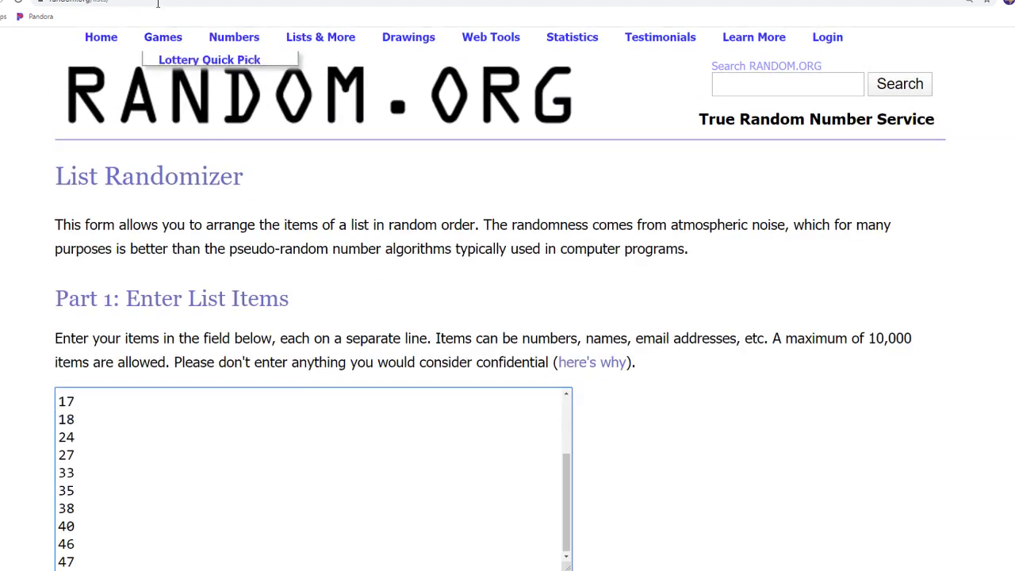
scroll(159, 380, "down", 3)
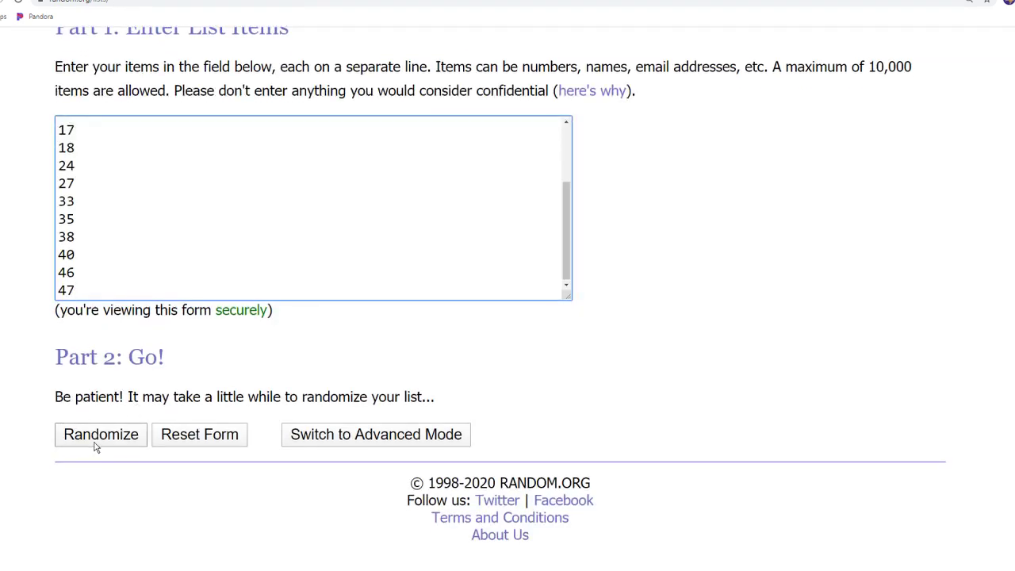
Randomize the box-number list five times.
left_click(97, 440)
scroll(99, 444, "down", 3)
left_click(84, 434)
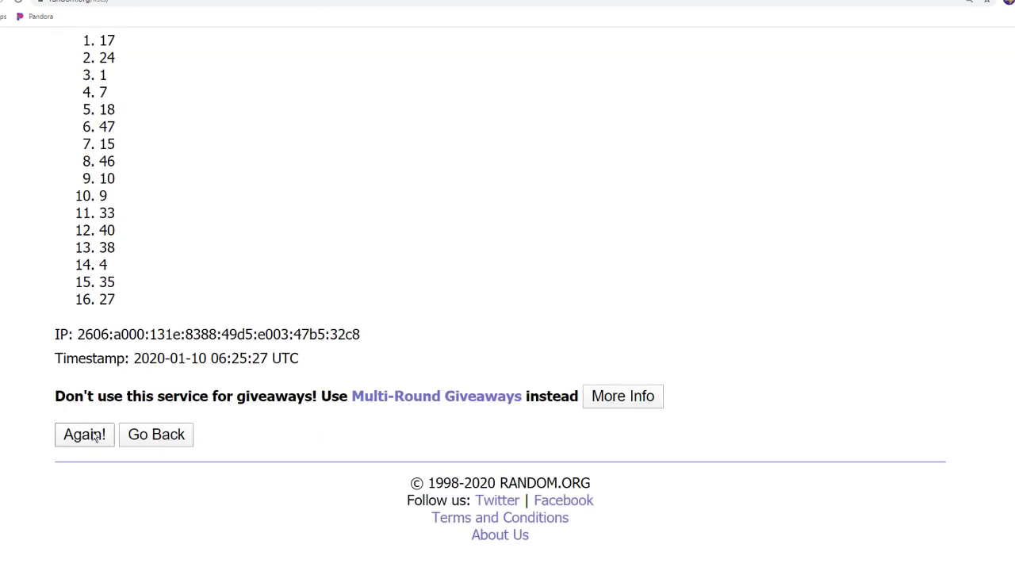
scroll(98, 439, "down", 5)
left_click(84, 435)
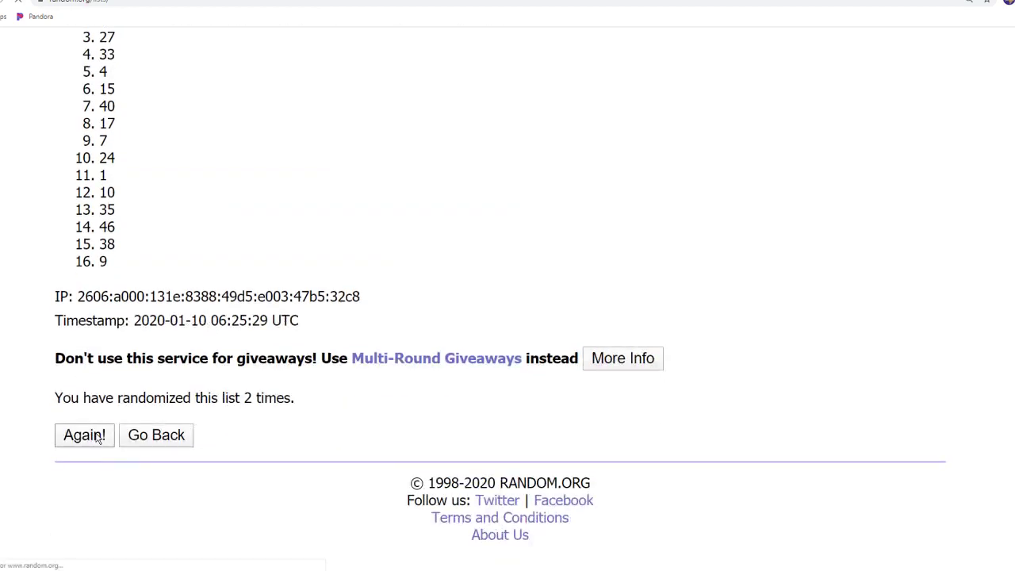
left_click(84, 435)
scroll(96, 439, "down", 4)
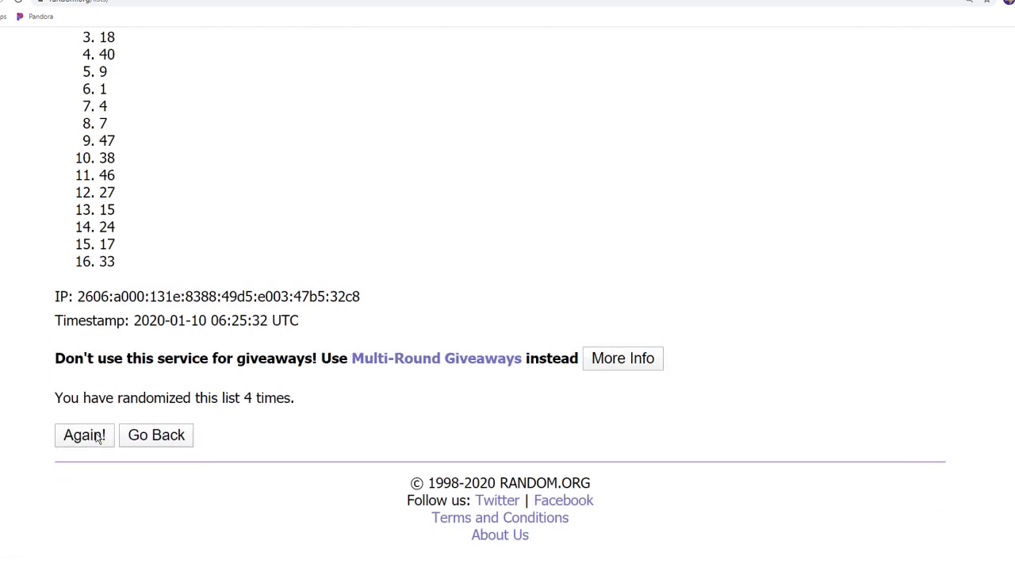
left_click(84, 435)
scroll(193, 429, "down", 4)
left_click_drag(195, 398, 327, 395)
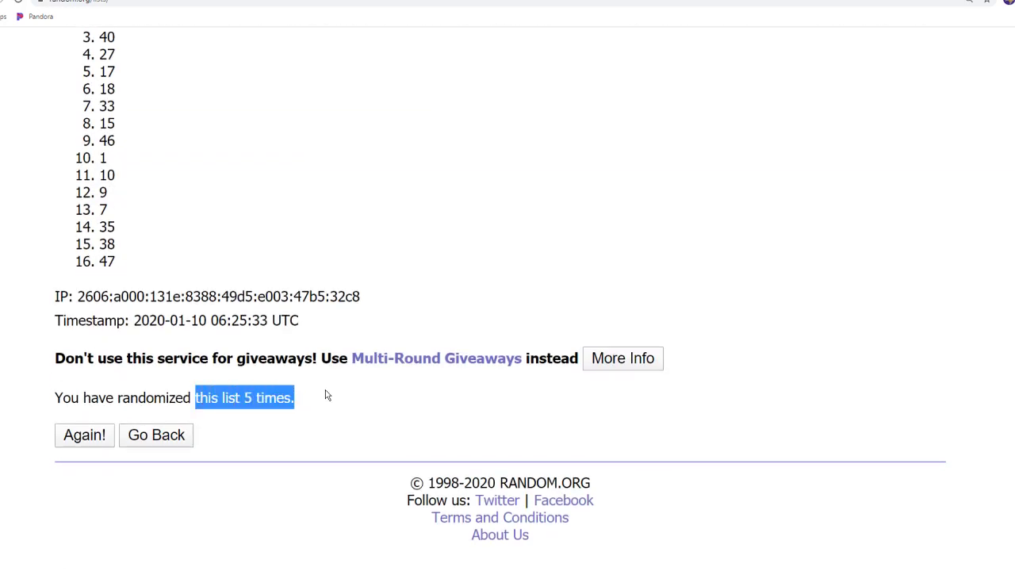
scroll(279, 357, "up", 4)
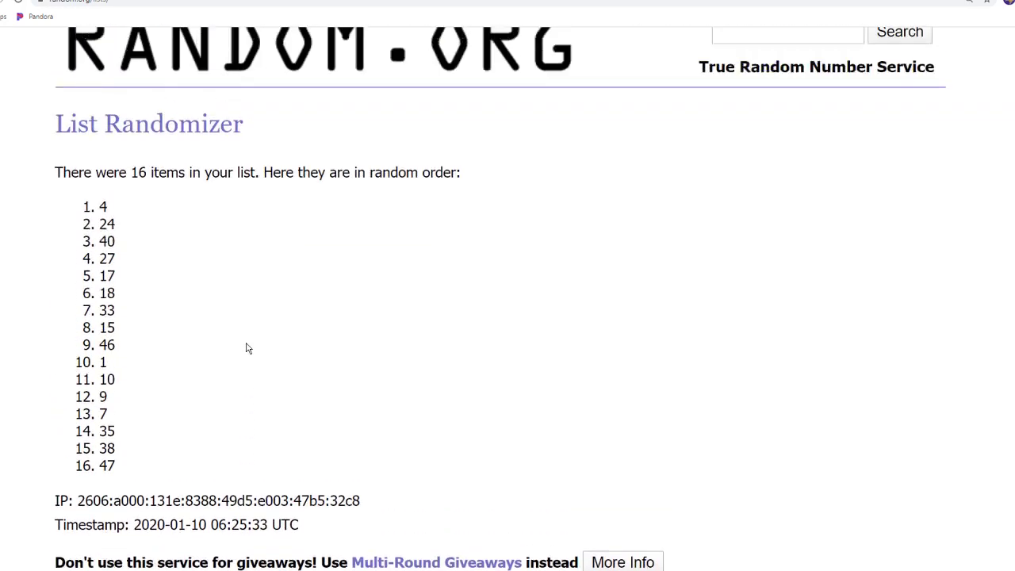
Delete the blank lines between the pasted buyer names.
double_click(106, 286)
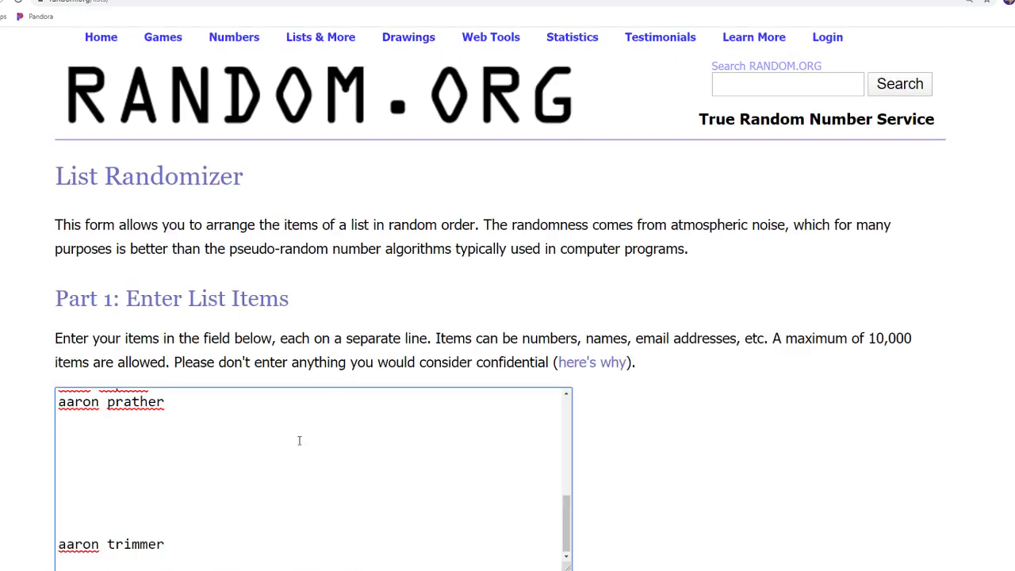
key("BackSpace")
key("BackSpace")
key("BackSpace")
key("BackSpace")
key("BackSpace")
key("BackSpace")
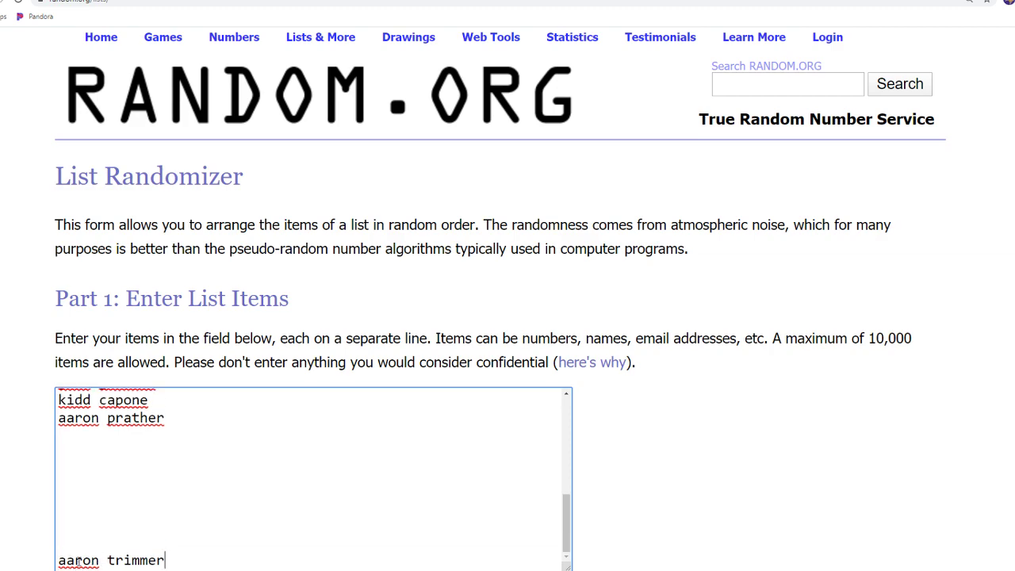
key("BackSpace")
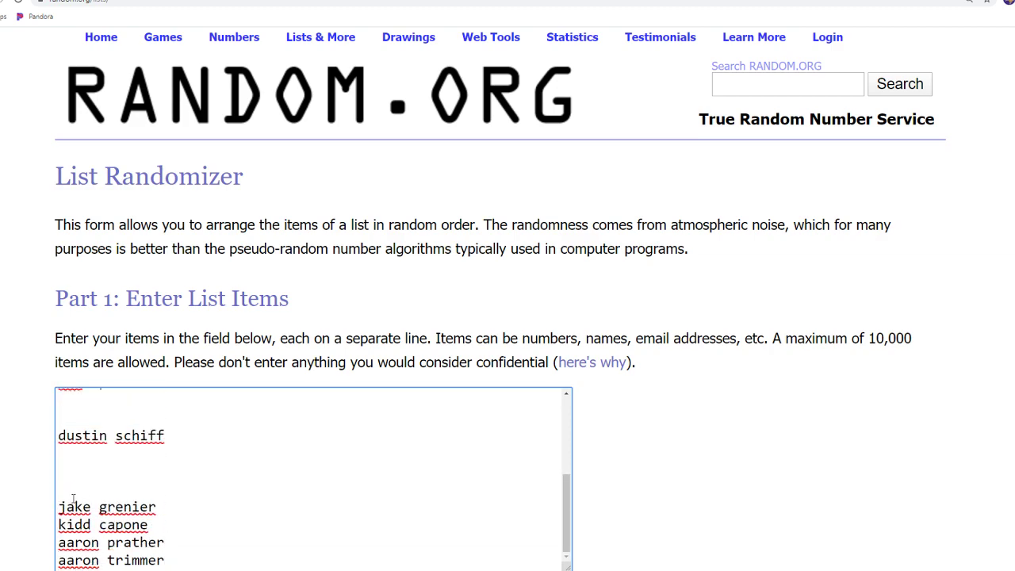
left_click(74, 495)
key("BackSpace")
key("BackSpace")
key("BackSpace")
left_click(68, 473)
key("BackSpace")
key("BackSpace")
left_click(70, 449)
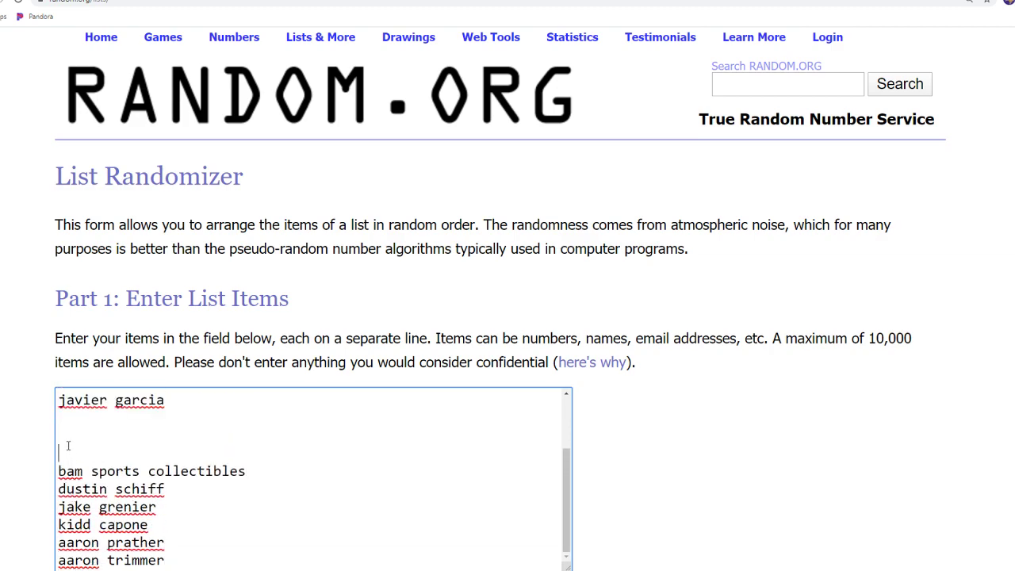
key("BackSpace")
key("BackSpace")
left_click(72, 437)
key("BackSpace")
key("BackSpace")
key("BackSpace")
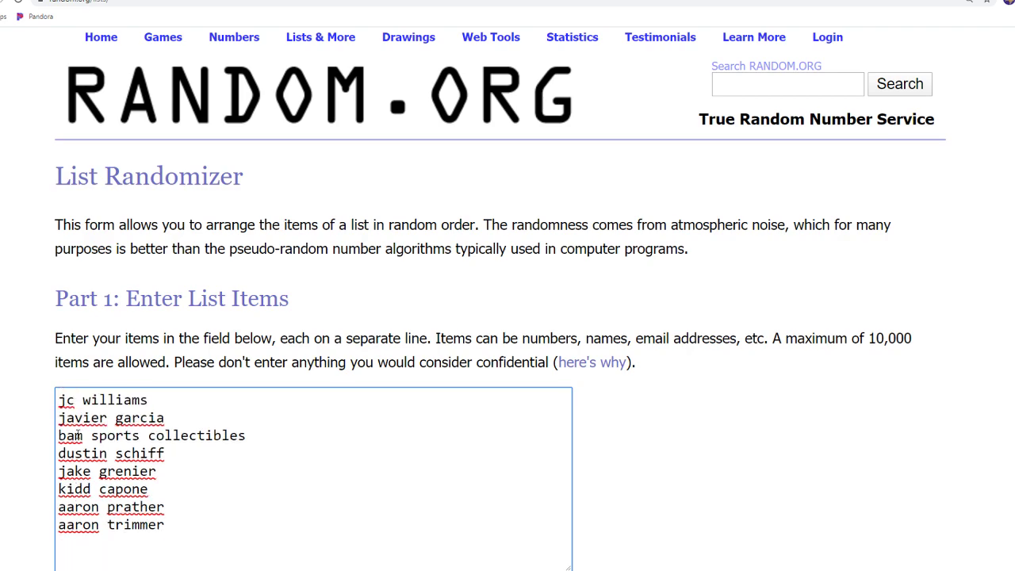
Add a second copy of the eight buyer names after the last one.
key("ctrl+a")
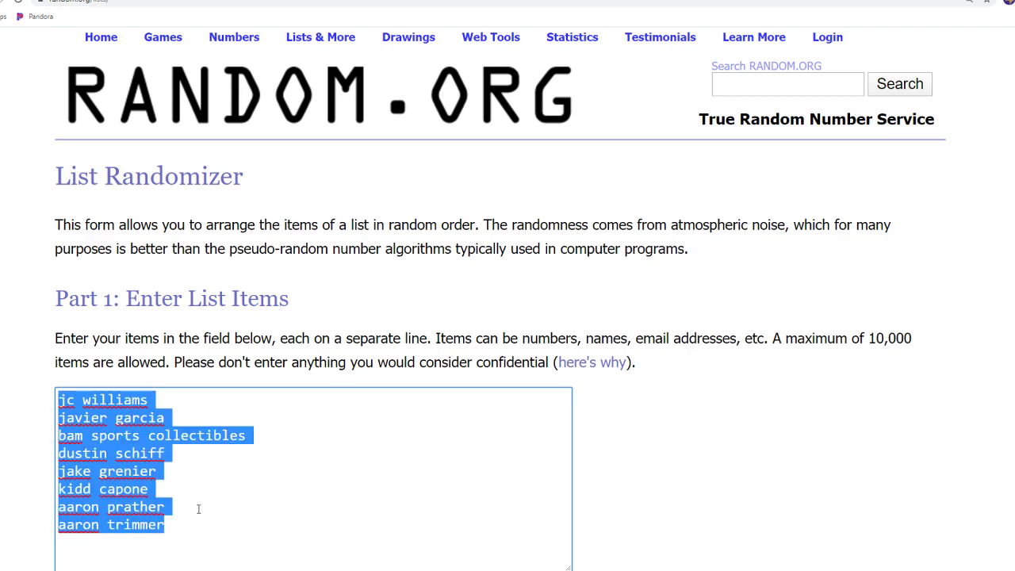
scroll(194, 527, "up", 1)
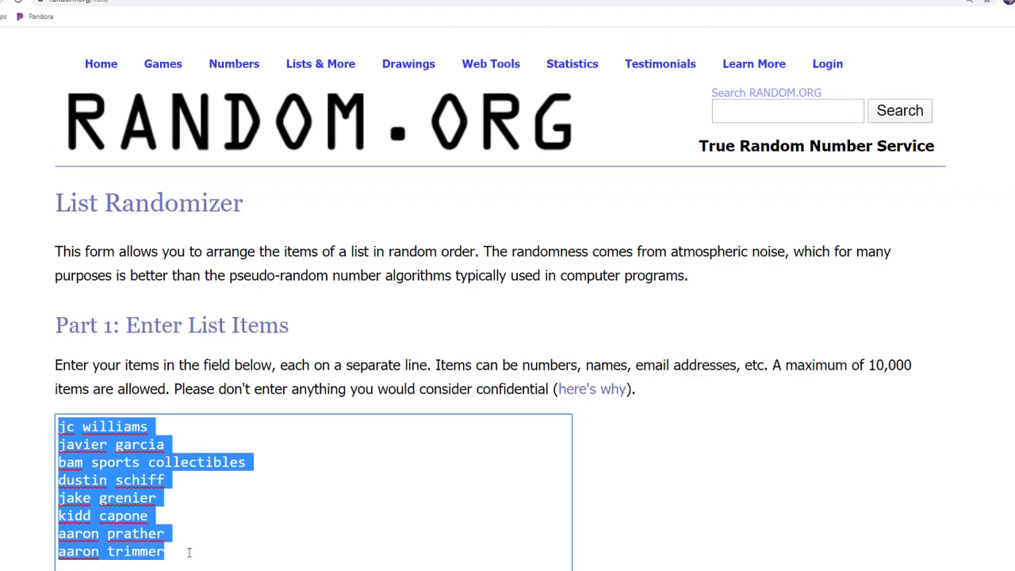
scroll(190, 547, "down", 2)
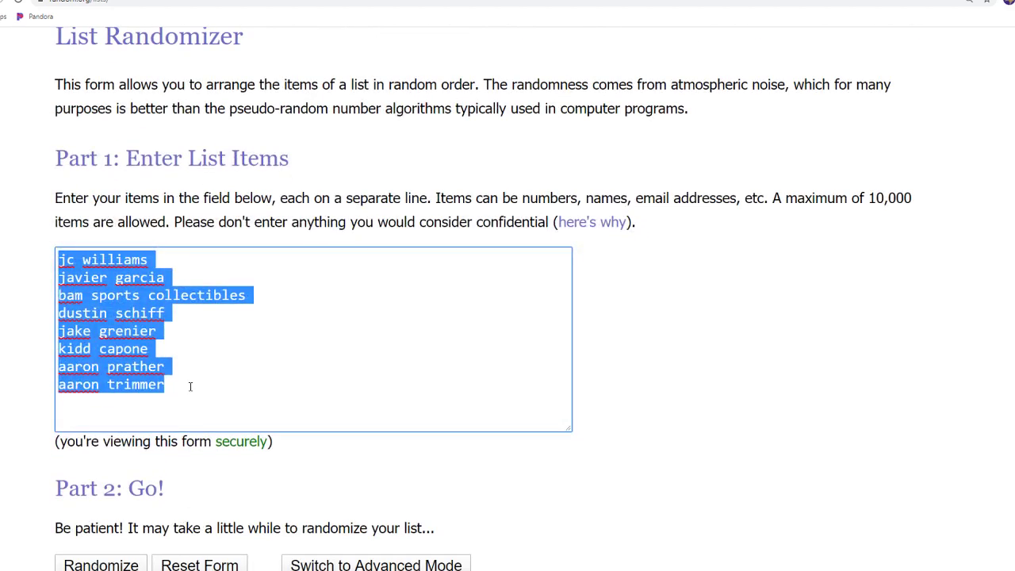
left_click(166, 384)
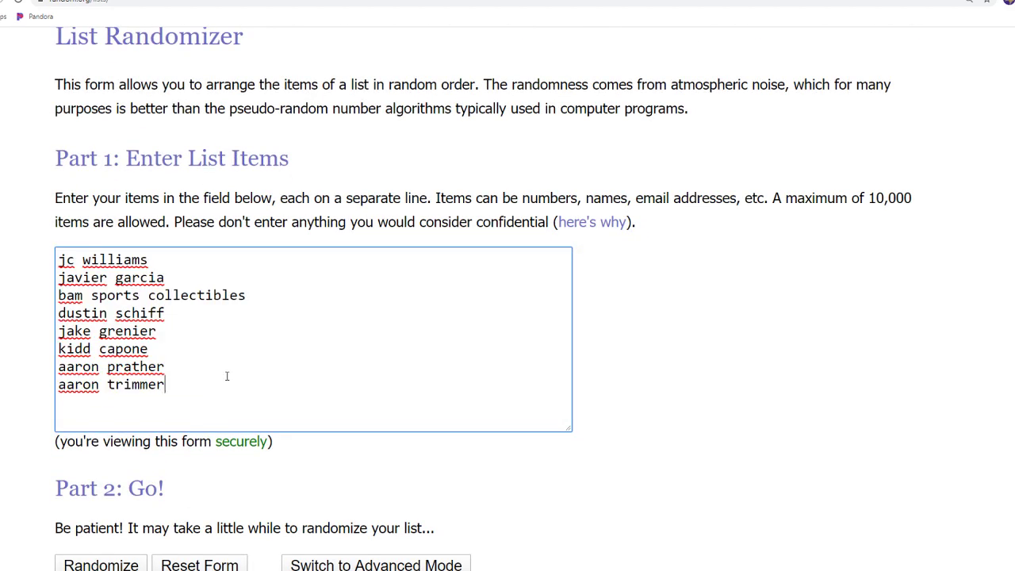
key("Return")
key("ctrl+v")
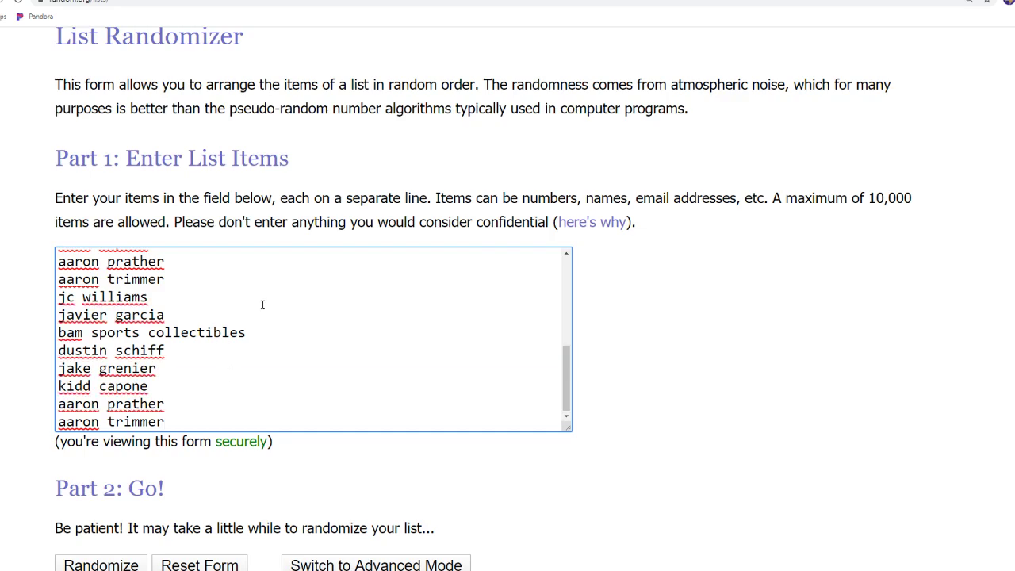
scroll(203, 355, "up", 4)
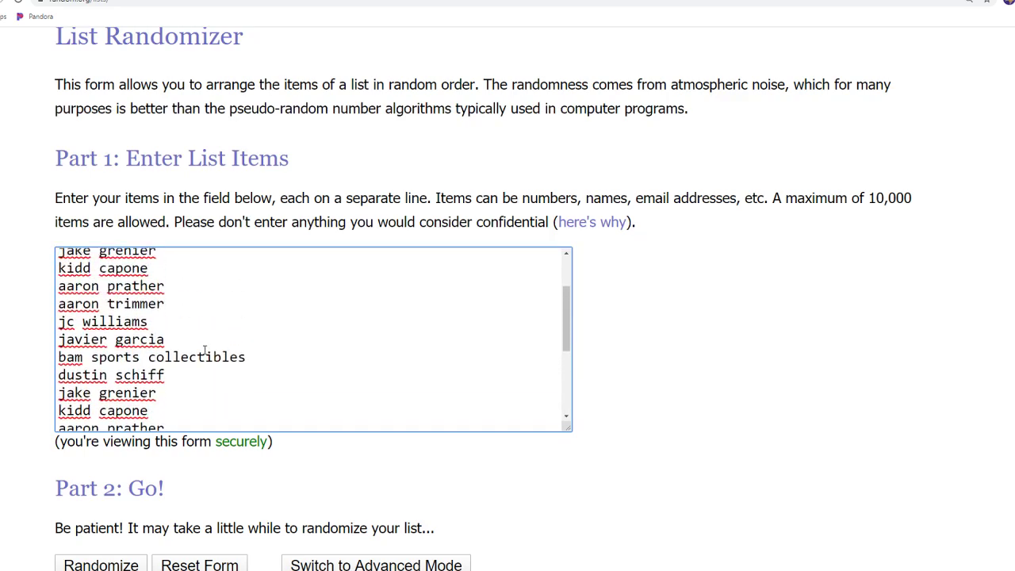
scroll(205, 350, "up", 3)
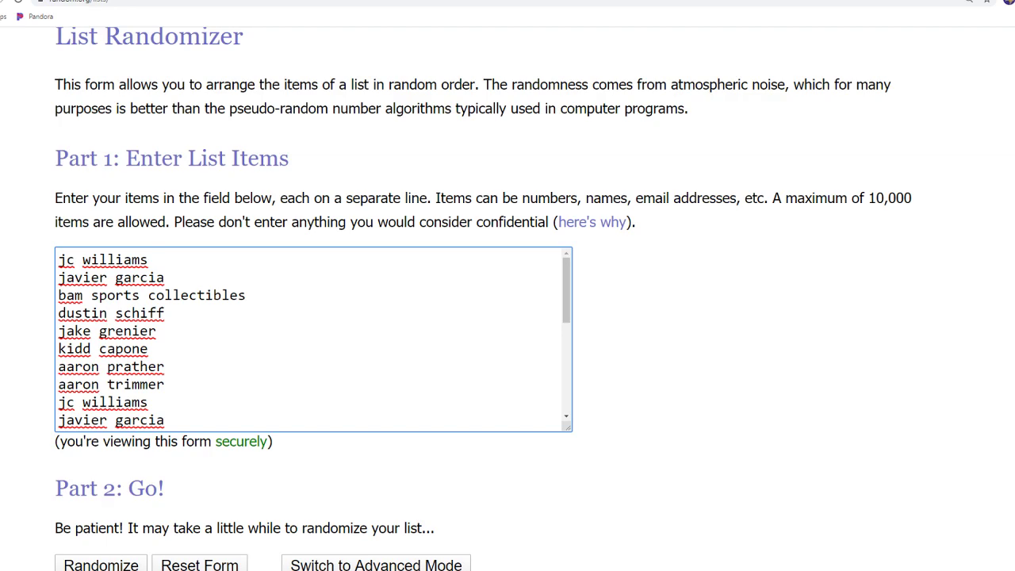
Restore the browser beside Excel and select the last eight names.
mouse_move(714, 1)
left_mouse_down()
mouse_move(682, 3)
mouse_move(730, 4)
mouse_move(718, 1)
mouse_move(726, 11)
left_mouse_up()
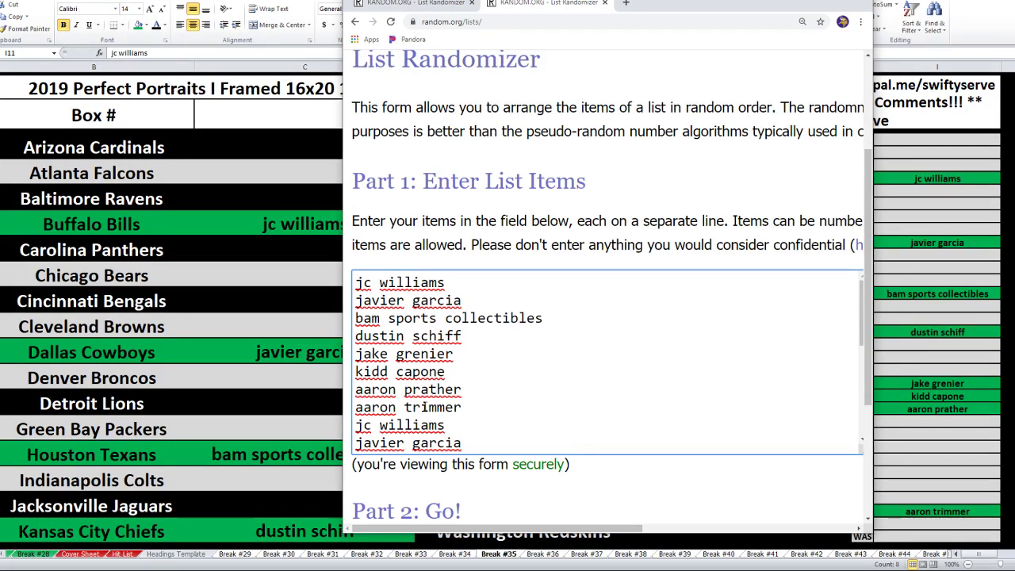
scroll(432, 381, "down", 5)
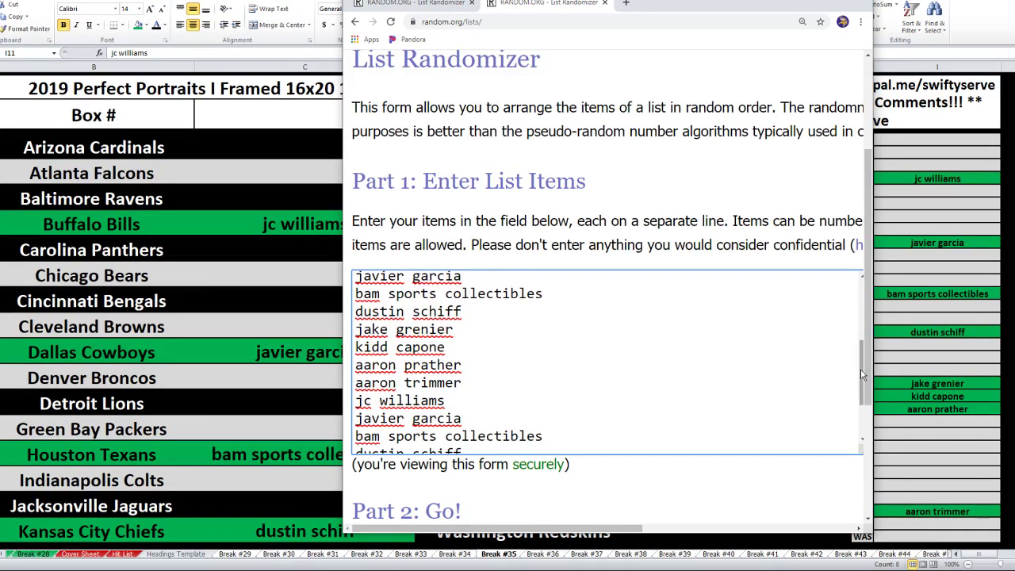
left_click_drag(860, 369, 861, 400)
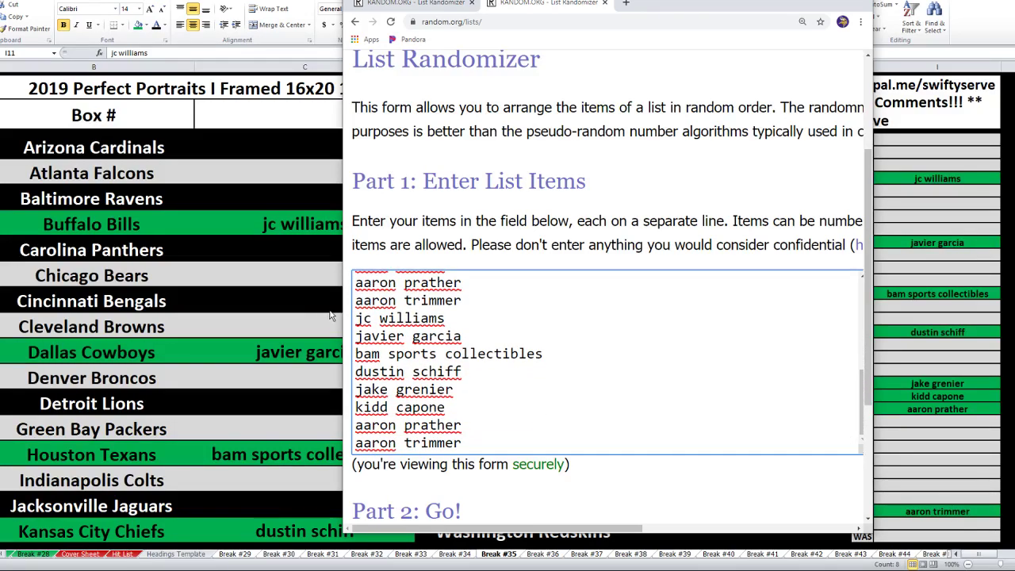
left_click_drag(363, 318, 473, 444)
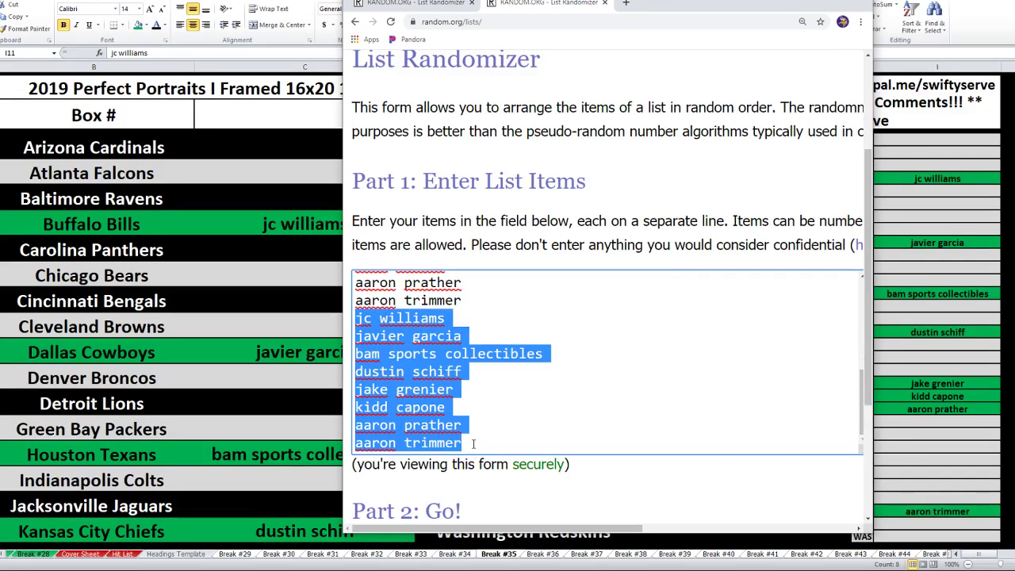
Maximize the browser and randomize the buyer name list five times.
left_click(834, 3)
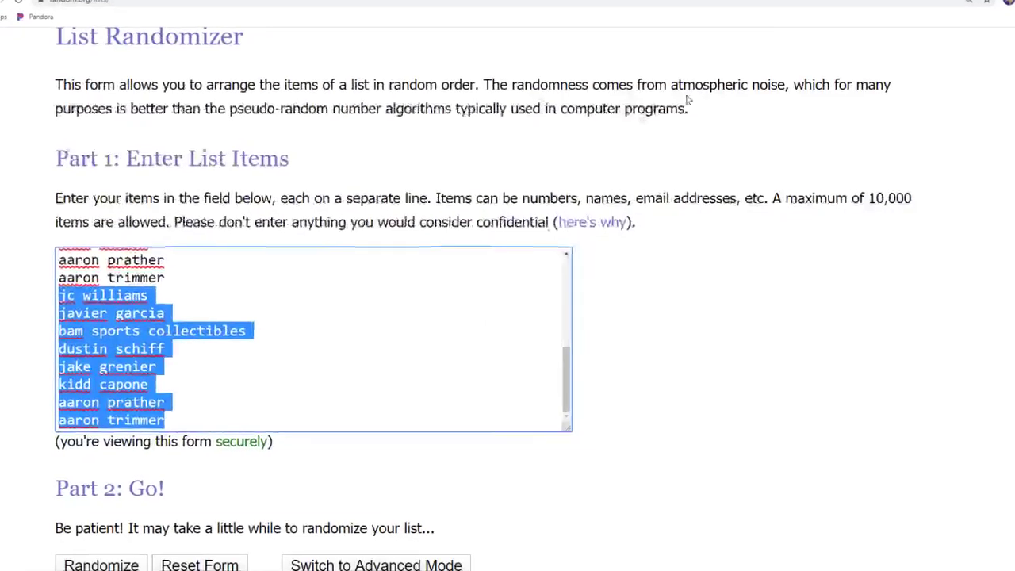
left_click(100, 564)
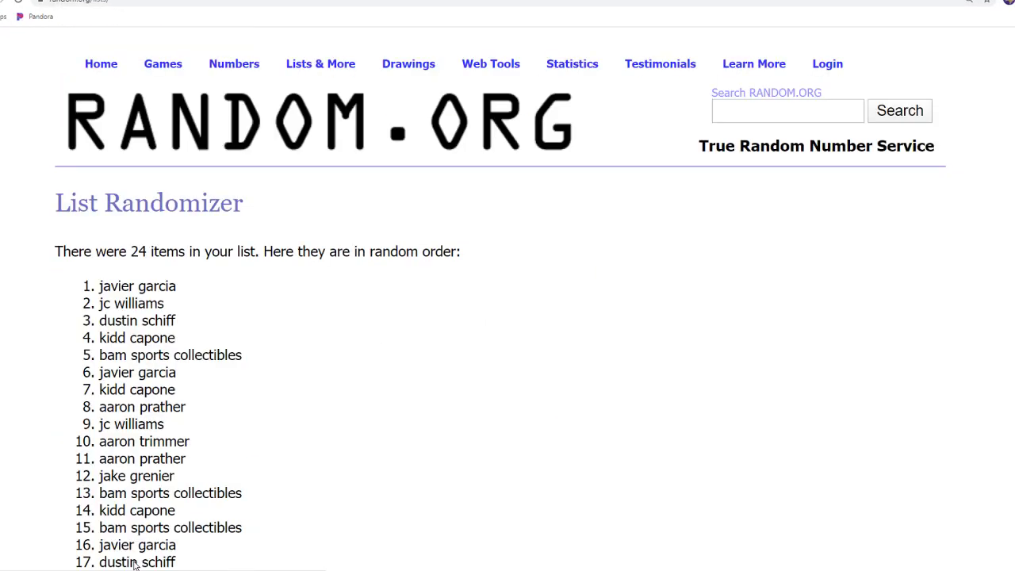
scroll(174, 527, "down", 5)
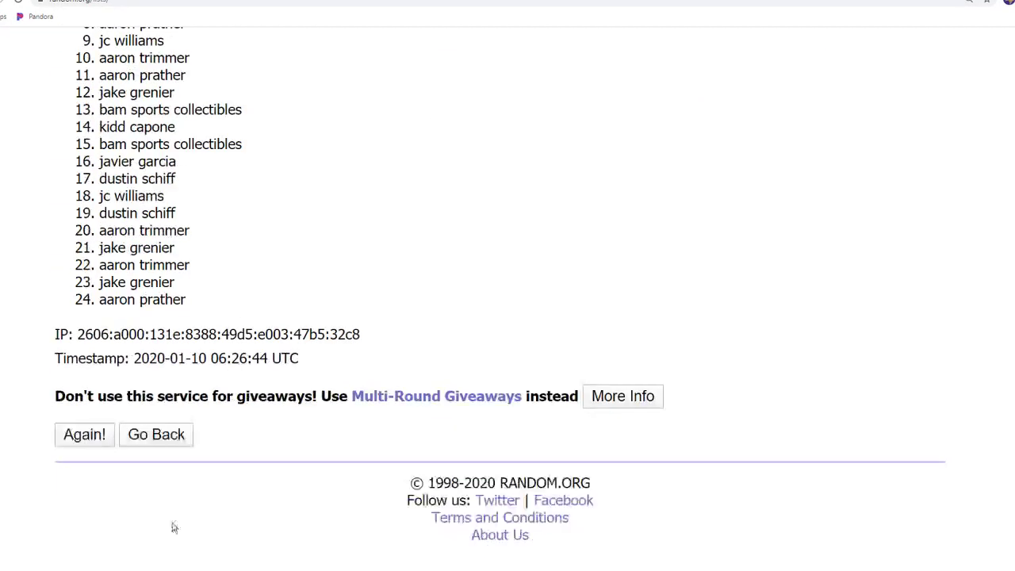
left_click(101, 437)
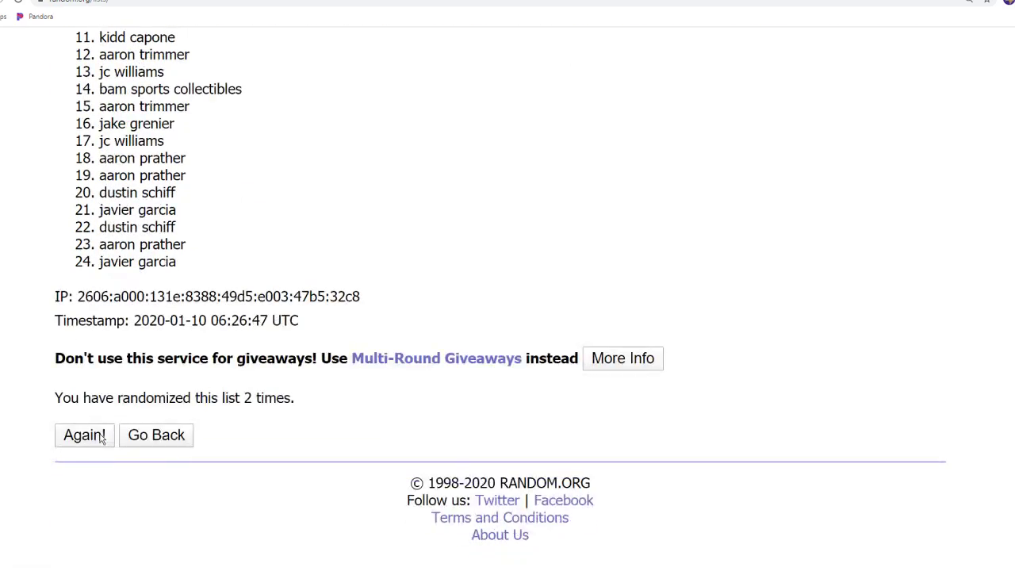
left_click(101, 438)
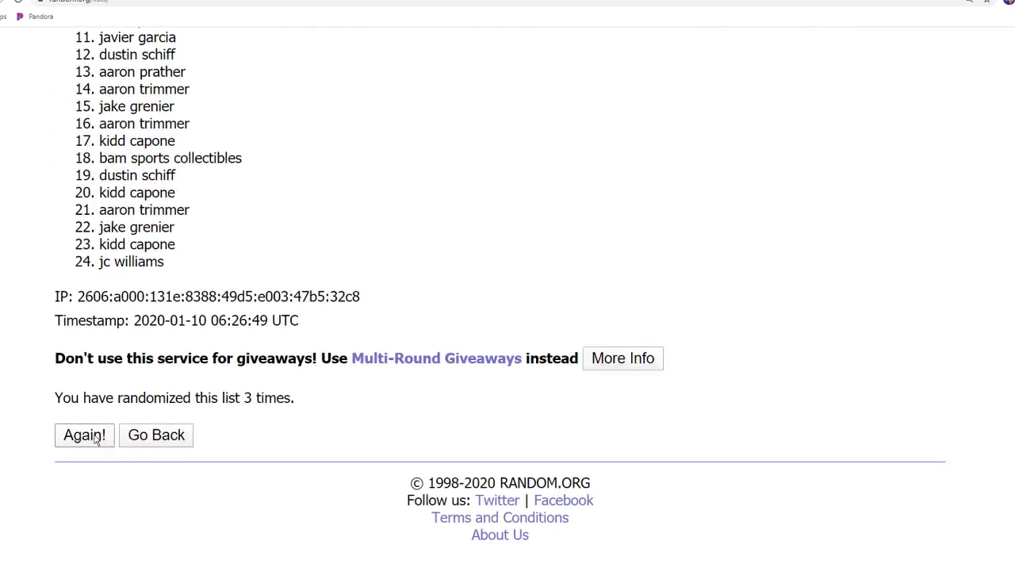
left_click(98, 440)
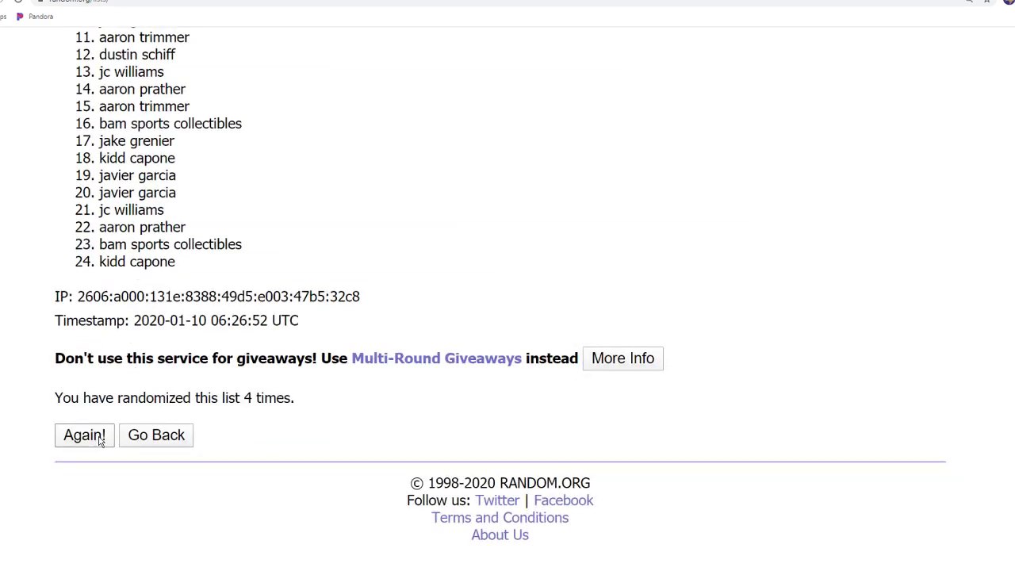
left_click(100, 440)
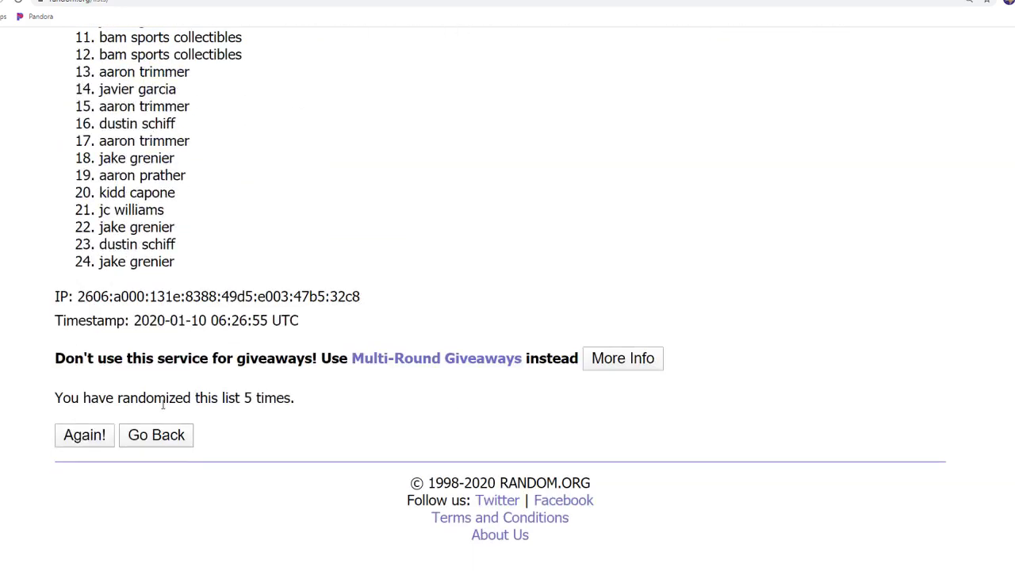
Check the randomization count line and return to the Break #35 spreadsheet.
left_click_drag(165, 397, 341, 407)
scroll(342, 404, "up", 3)
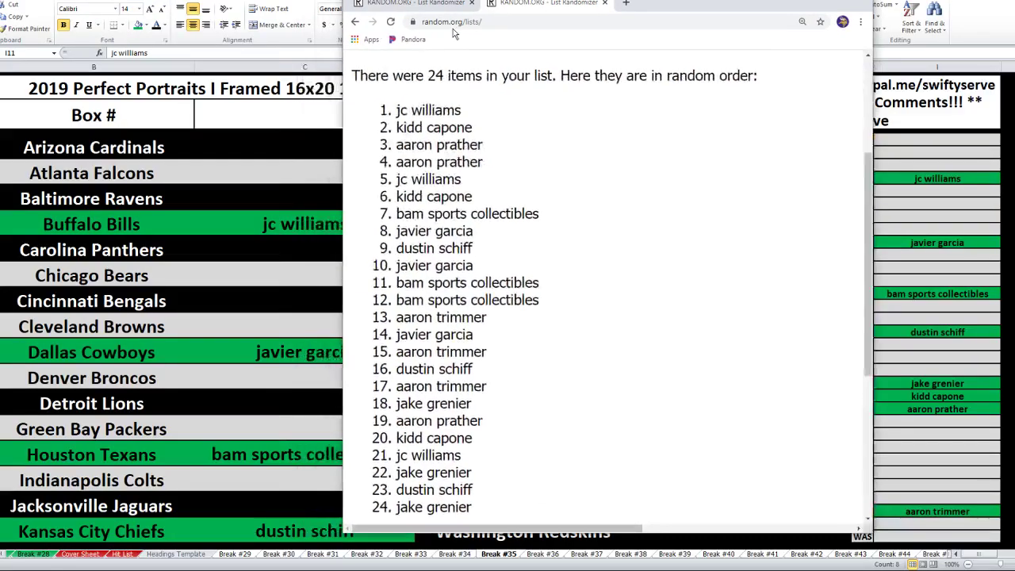
key("alt+Tab")
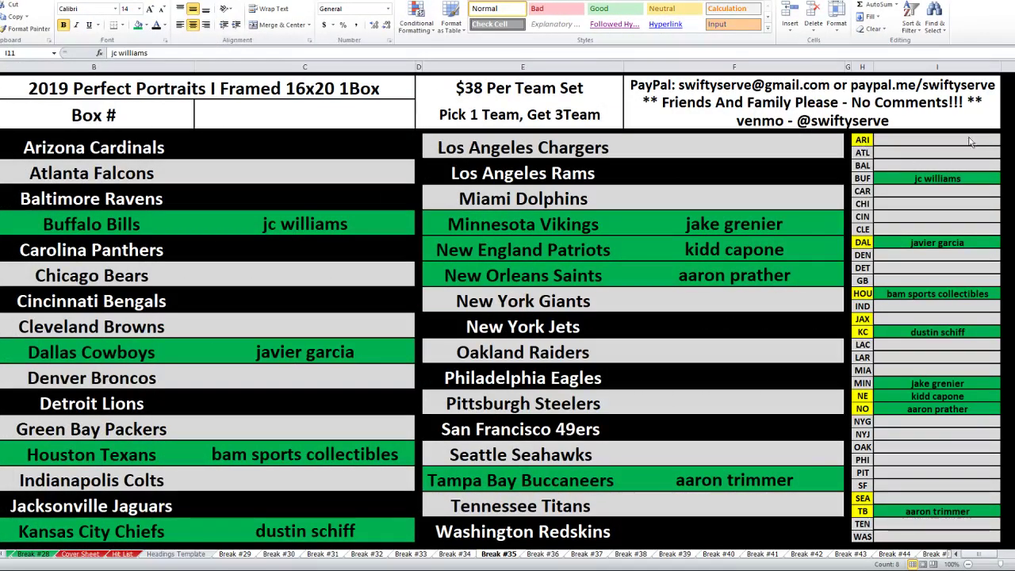
Enter the shuffled buyer names in column I for ARI through IND, skipping the filled BUF row.
left_click(967, 142)
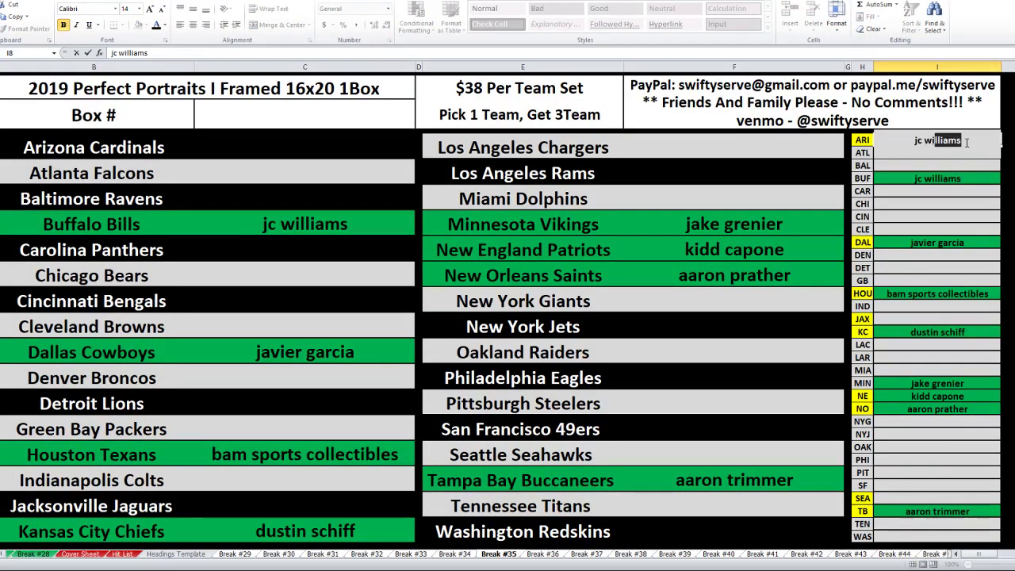
key("Return")
key("Return")
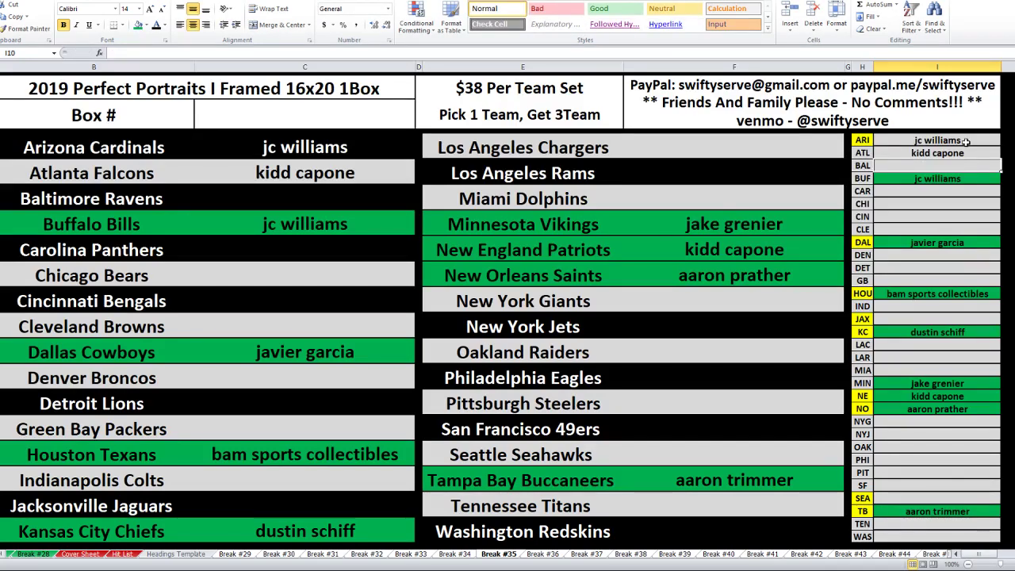
type("aar")
key("Return")
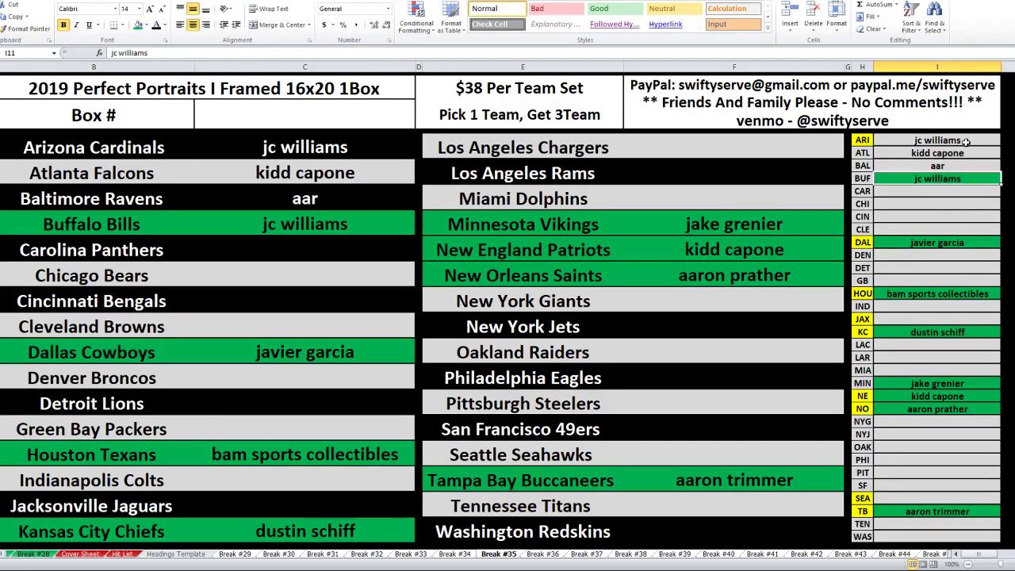
key("Up")
type("aaron p")
key("Return")
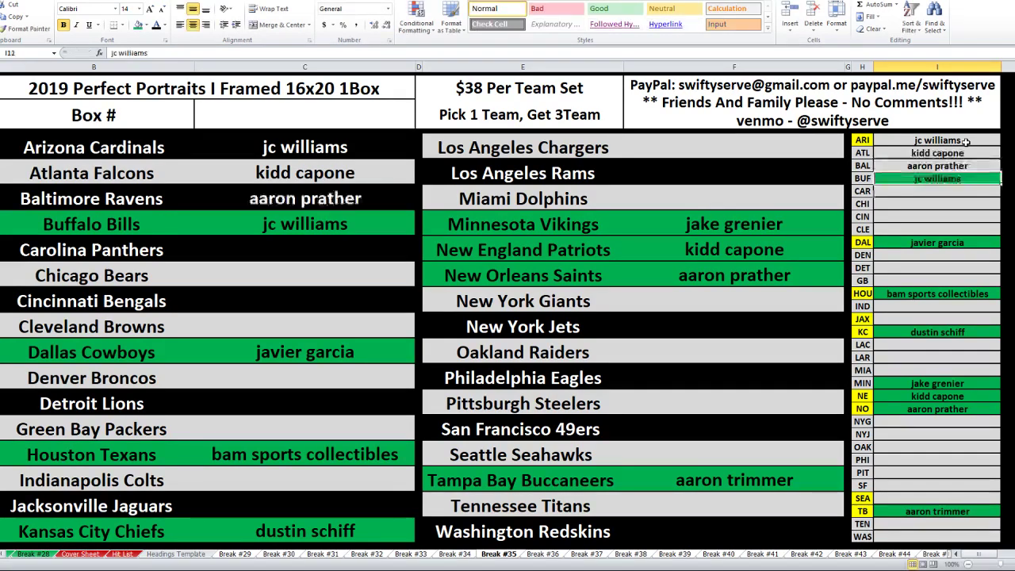
key("Return")
type("aaron")
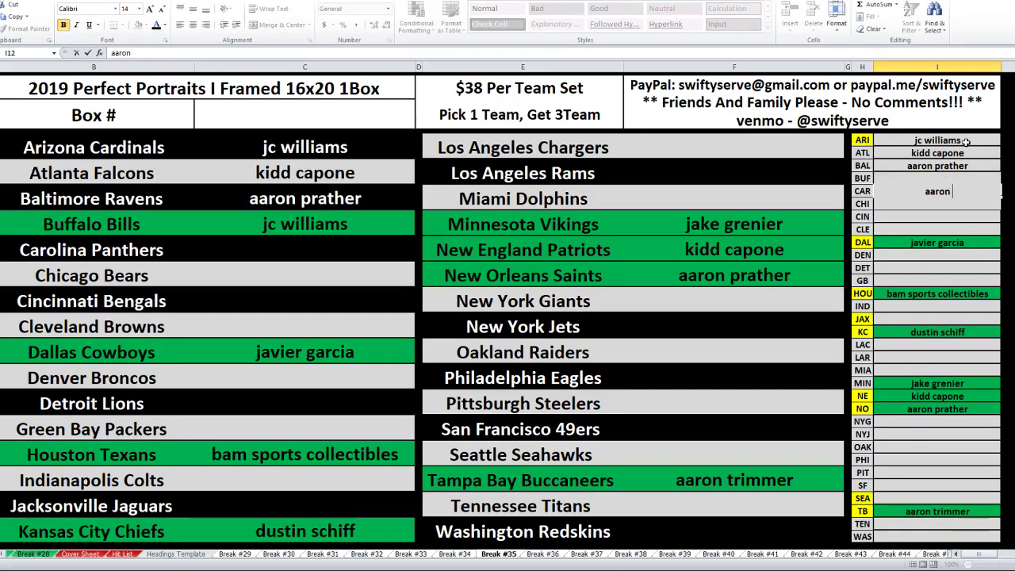
type(" p")
key("Return")
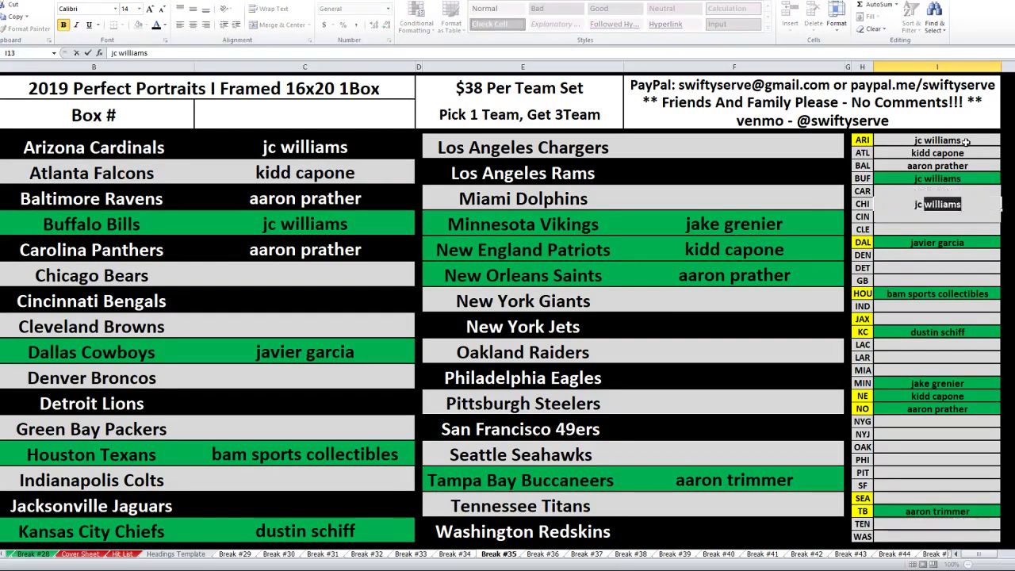
key("Return")
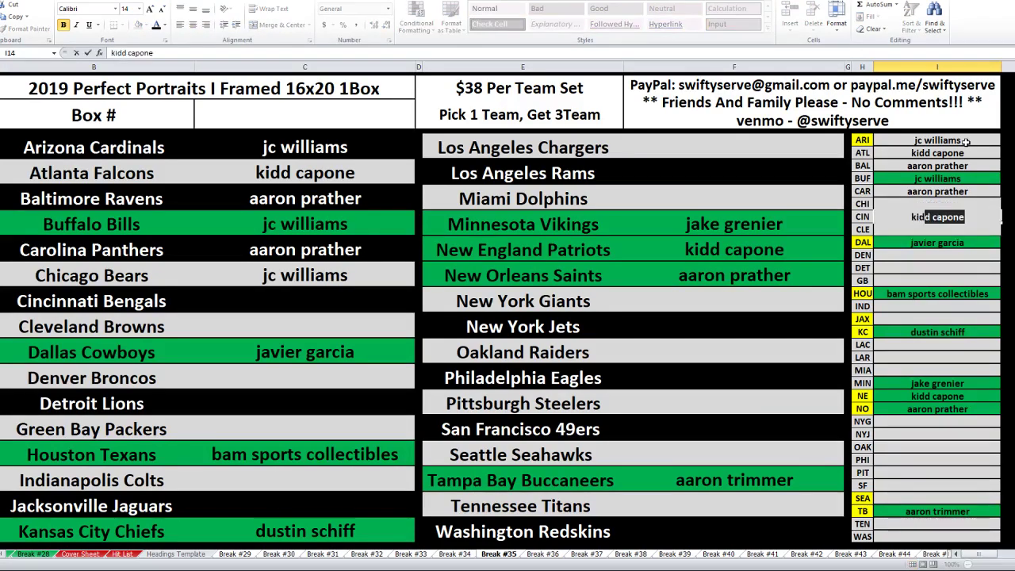
key("Return")
type("bam sports collectibles")
key("Return")
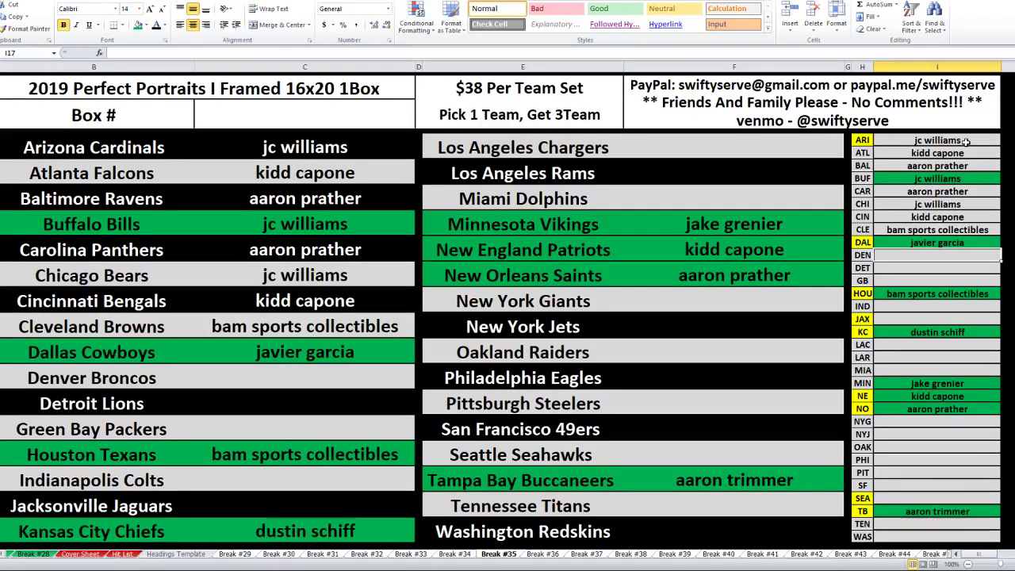
key("Return")
key("Return")
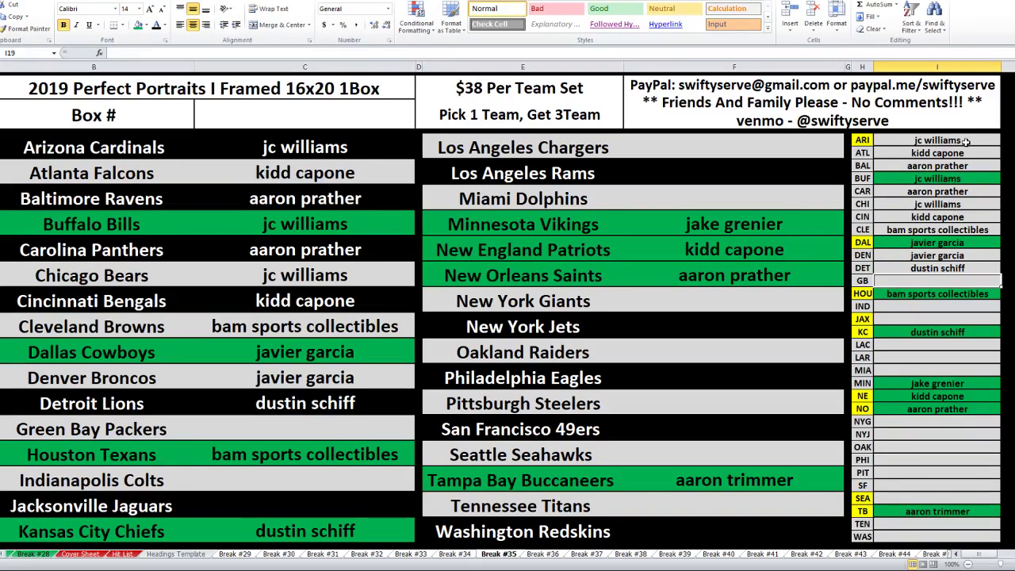
key("Return")
type("bam sports collectibles")
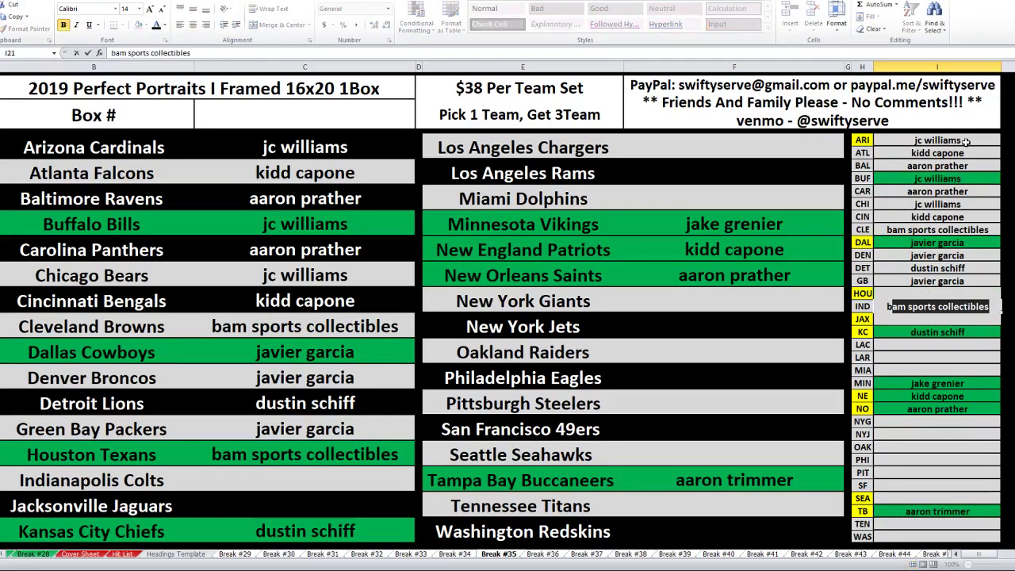
key("Return")
Enter the remaining buyer names for JAX through TEN, skipping the filled KC and TB rows.
type("b")
key("Return")
key("Return")
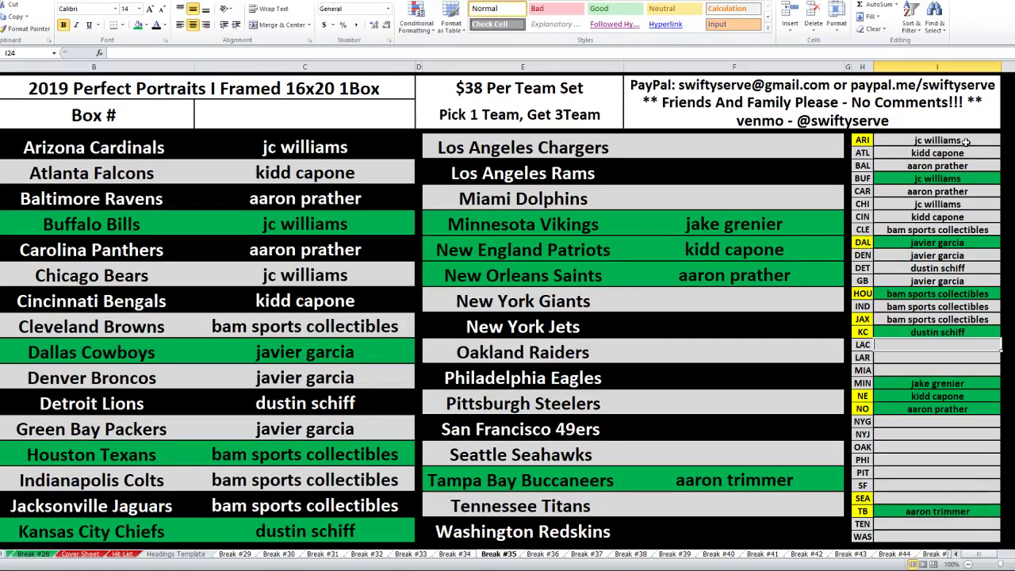
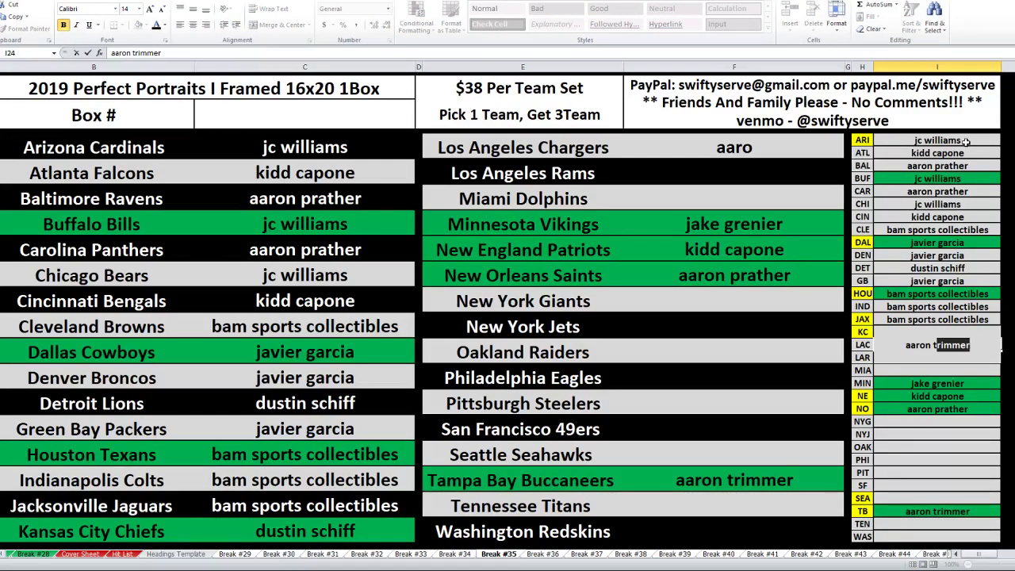
key("Return")
key("Return")
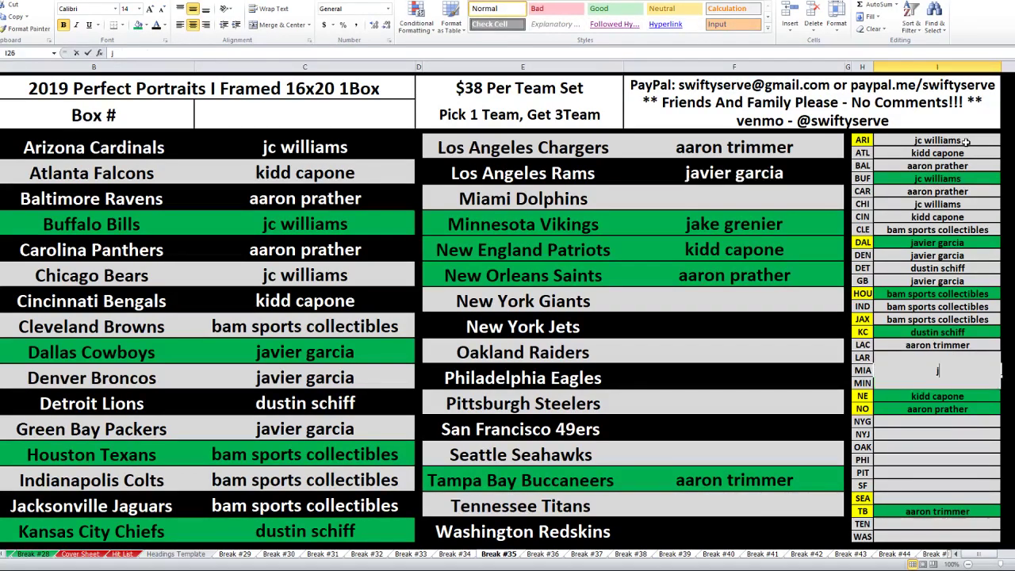
key("Return")
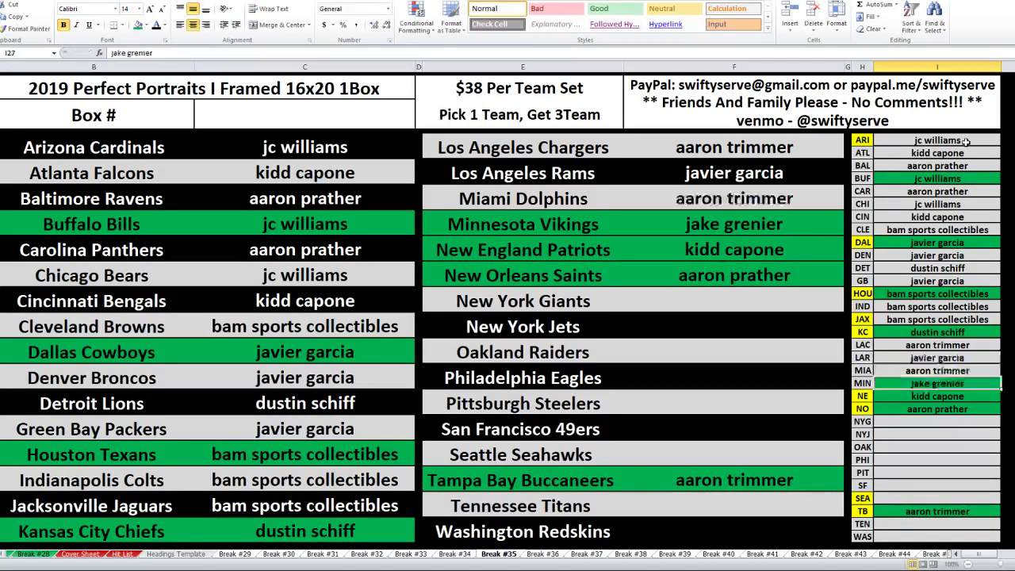
key("Return")
key("Return")
key("Return")
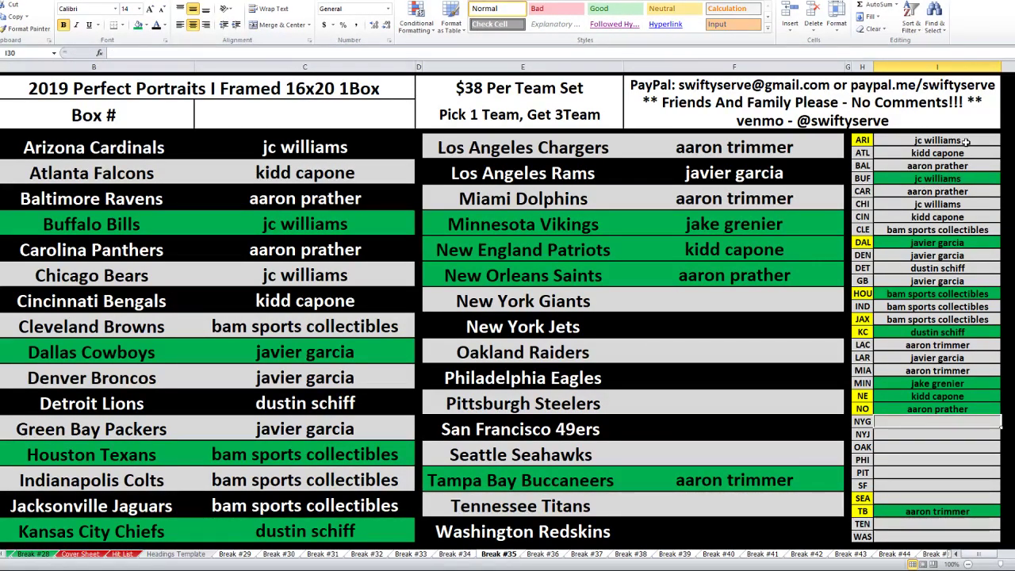
key("Return")
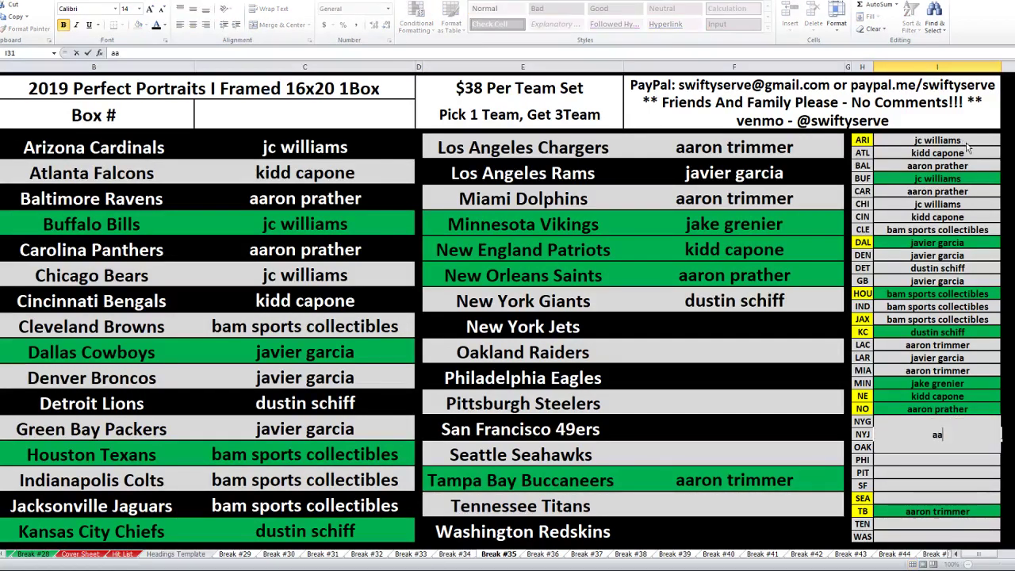
key("Return")
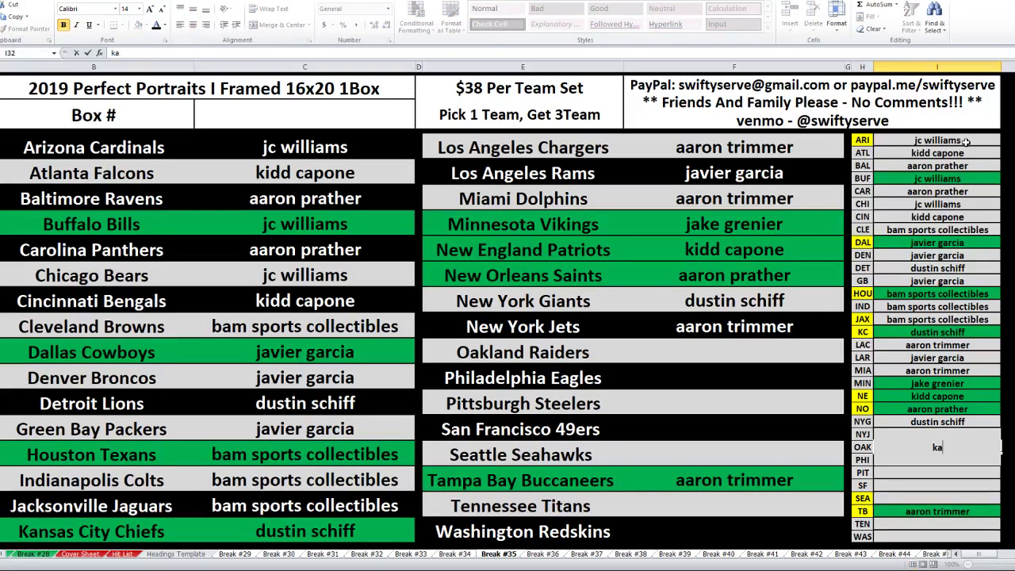
key("Return")
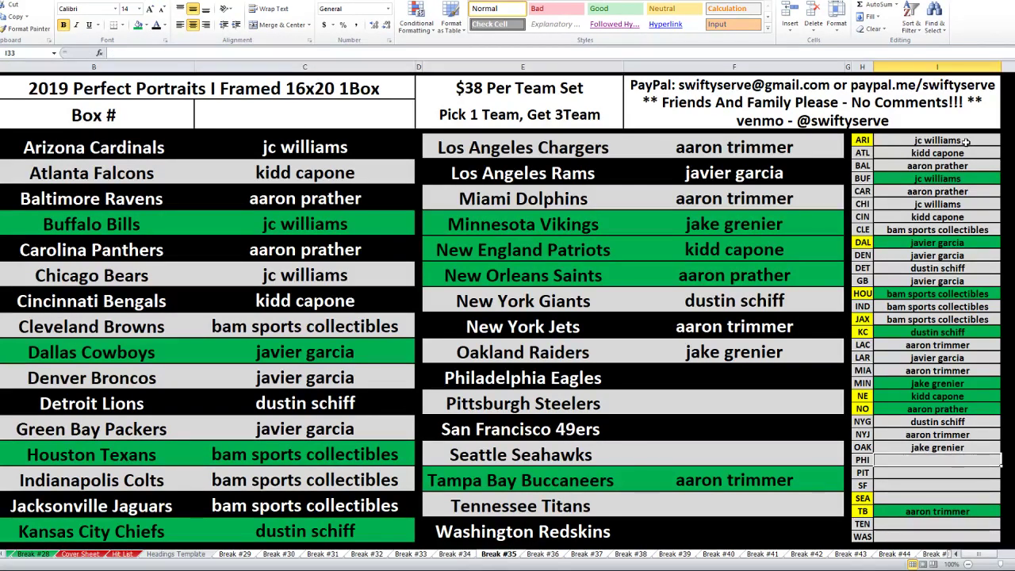
type("aaron tr")
key("BackSpace")
key("BackSpace")
key("BackSpace")
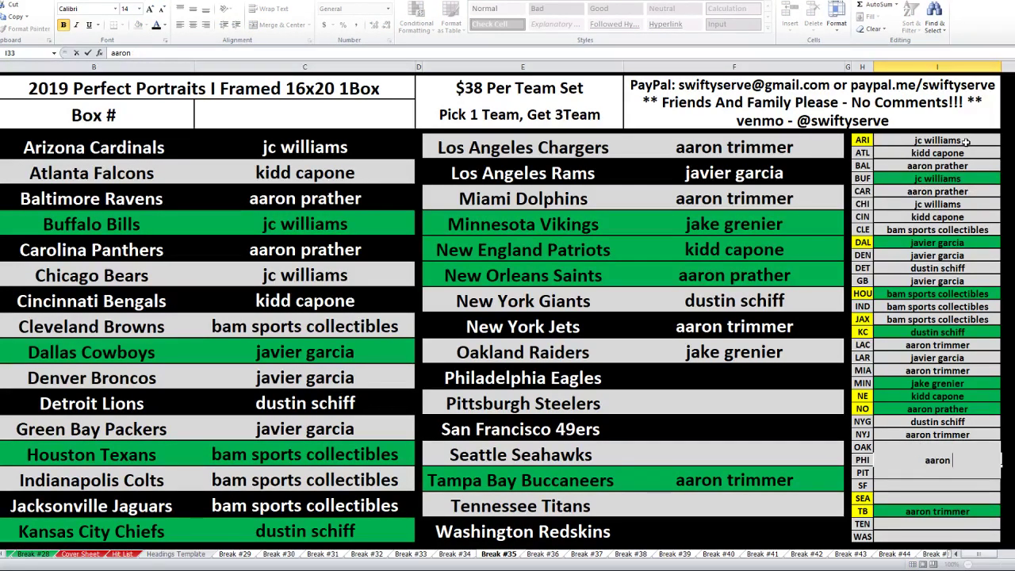
type("p")
key("Return")
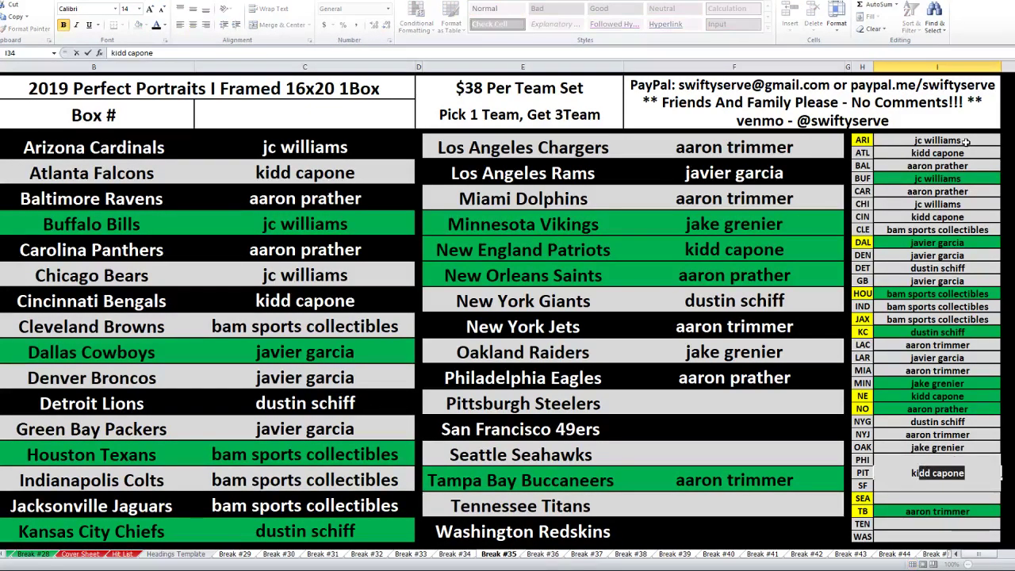
key("Return")
key("Return")
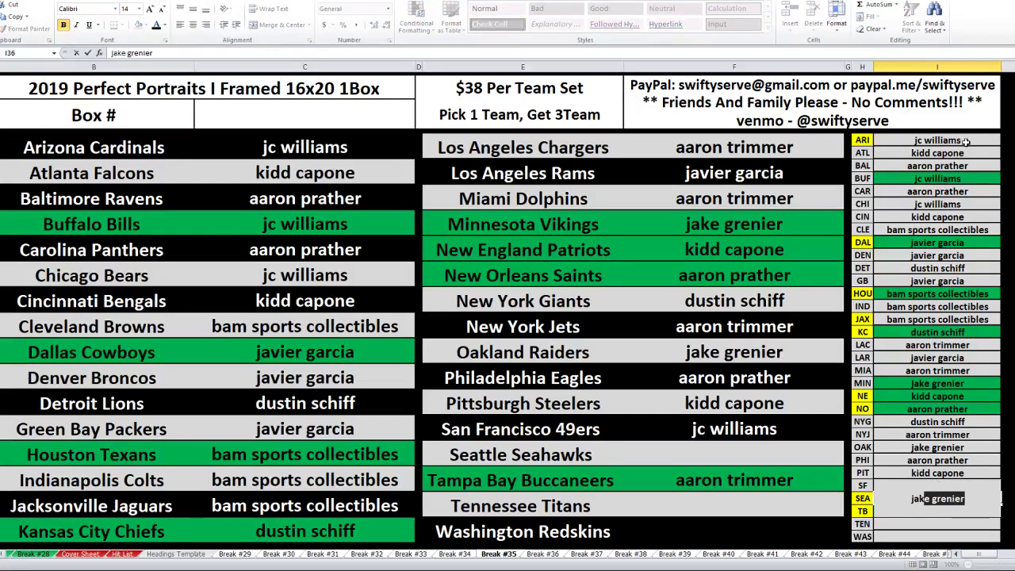
key("Return")
key("Return")
key("Return")
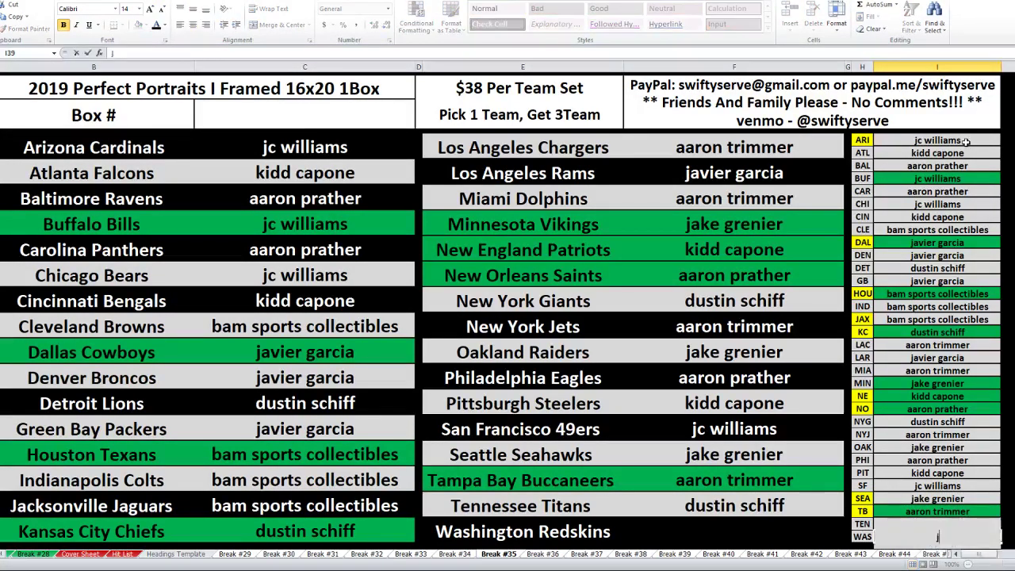
key("Return")
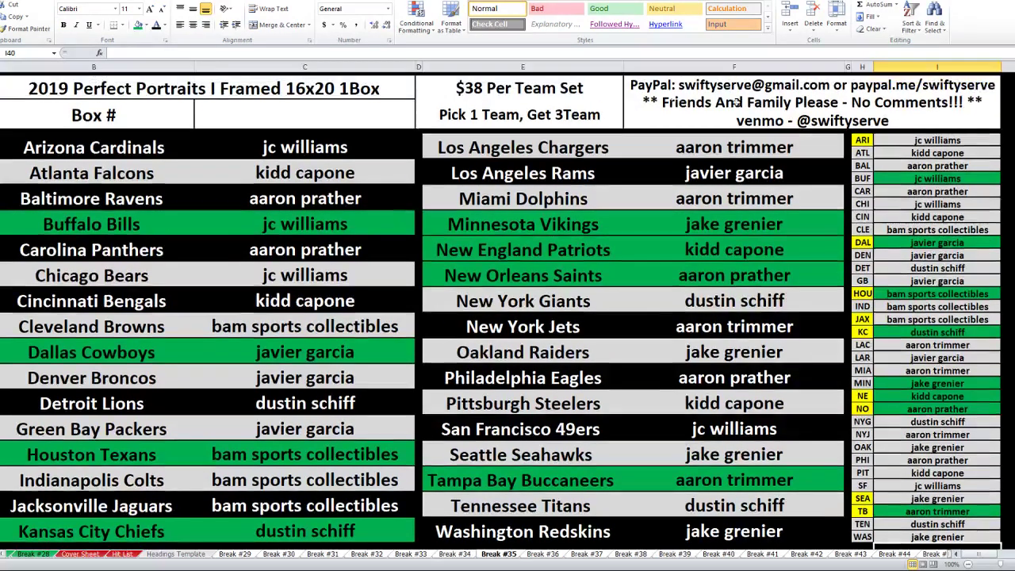
key("alt+Tab")
Move the RANDOM.ORG list window aside, then close it to reveal the Break #35 sheet.
left_click_drag(61, 6, 683, 12)
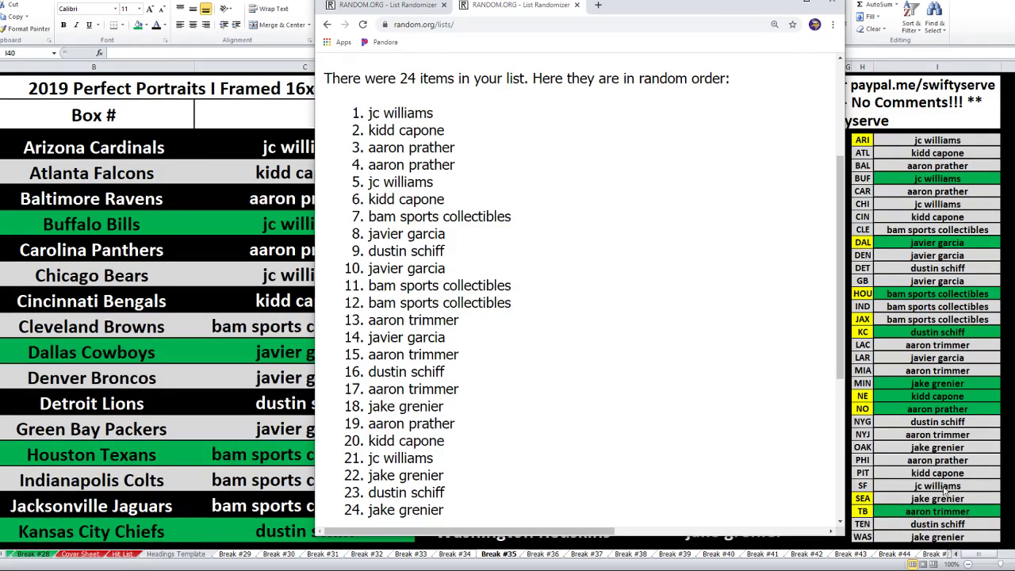
left_click(807, 2)
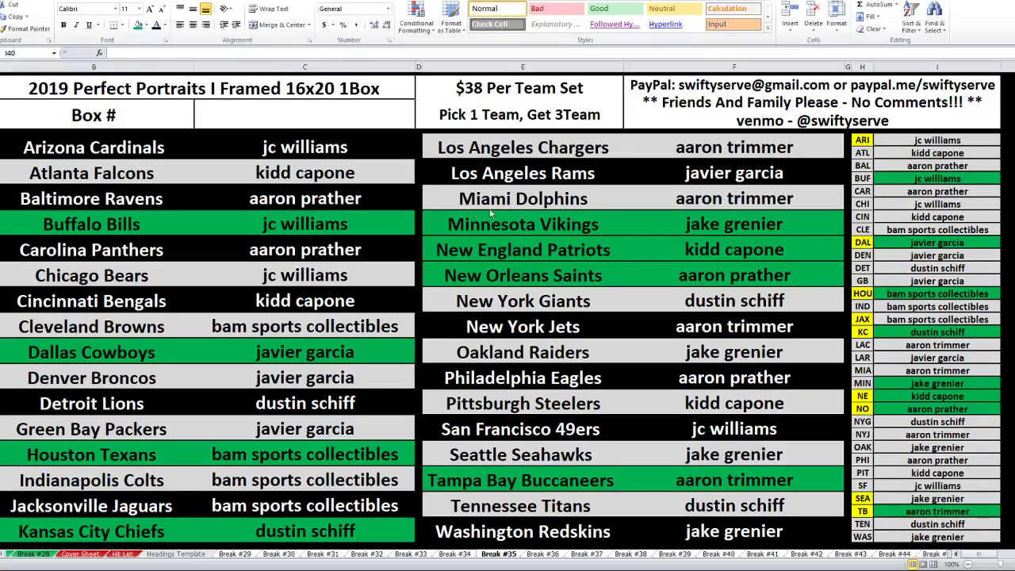
Fill the Cardinals, Bears, Giants, Titans and Lions rows green.
left_click_drag(175, 149, 256, 149)
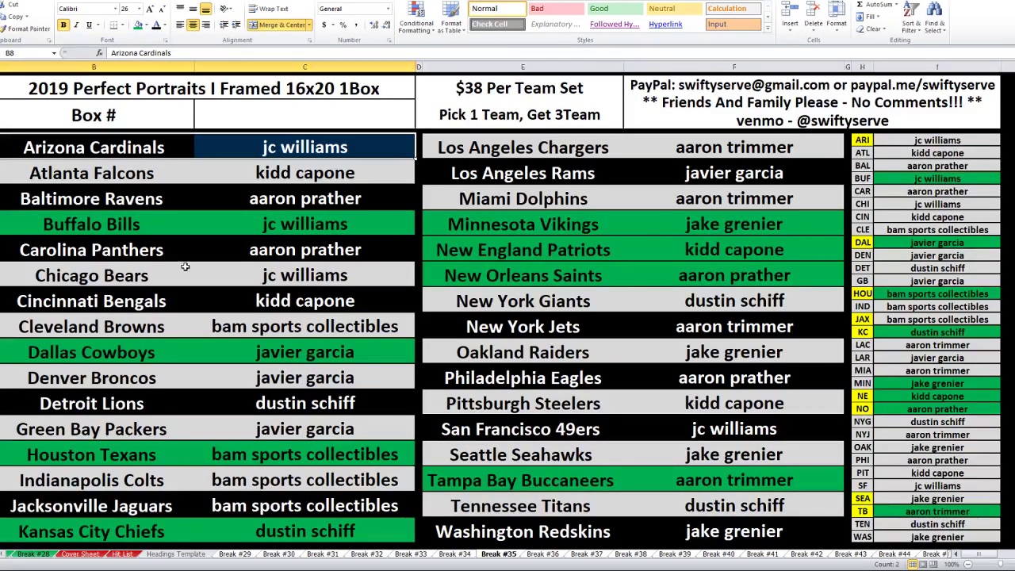
left_click_drag(183, 270, 199, 268)
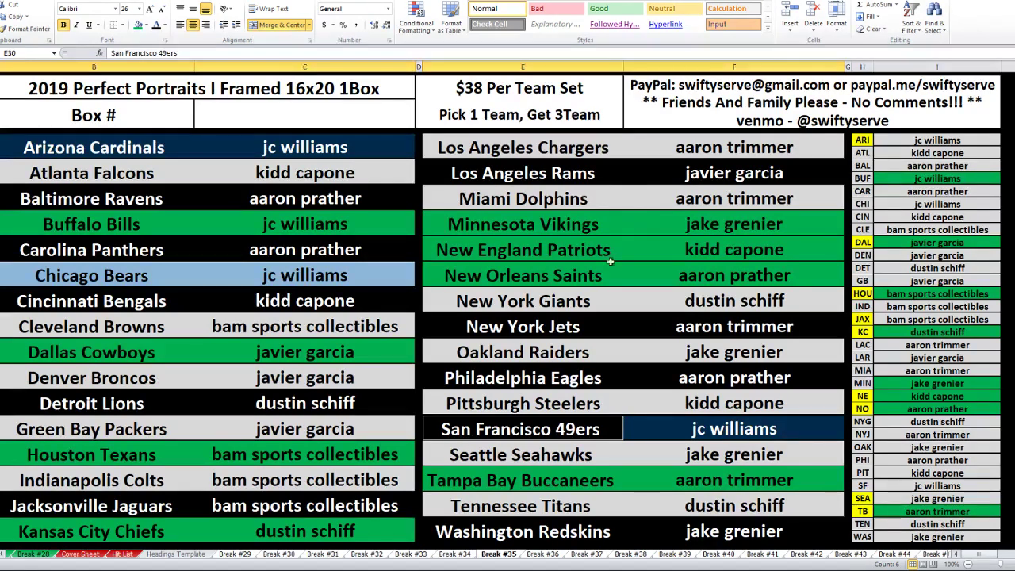
left_click_drag(577, 301, 687, 299)
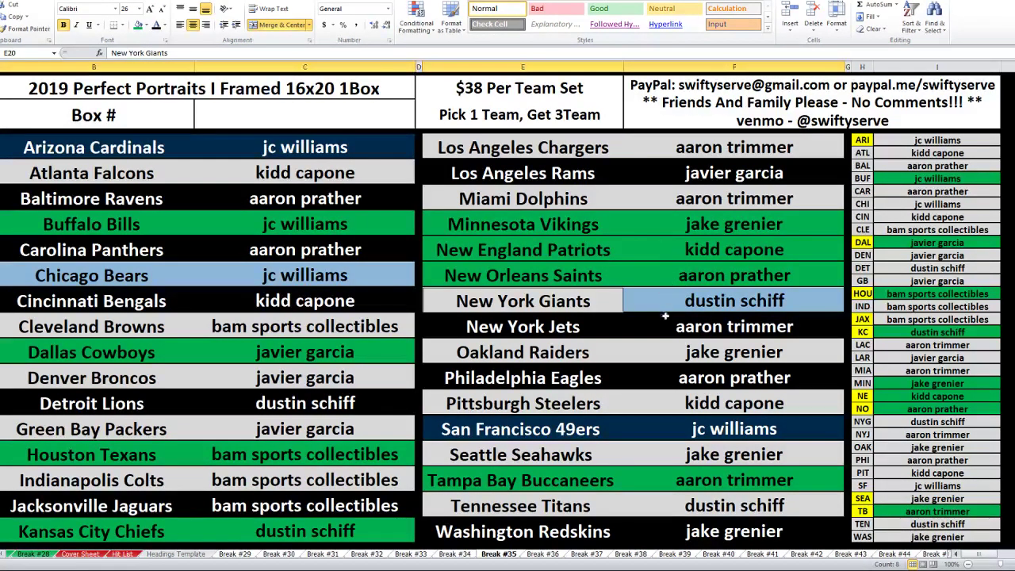
left_click_drag(589, 499, 657, 493)
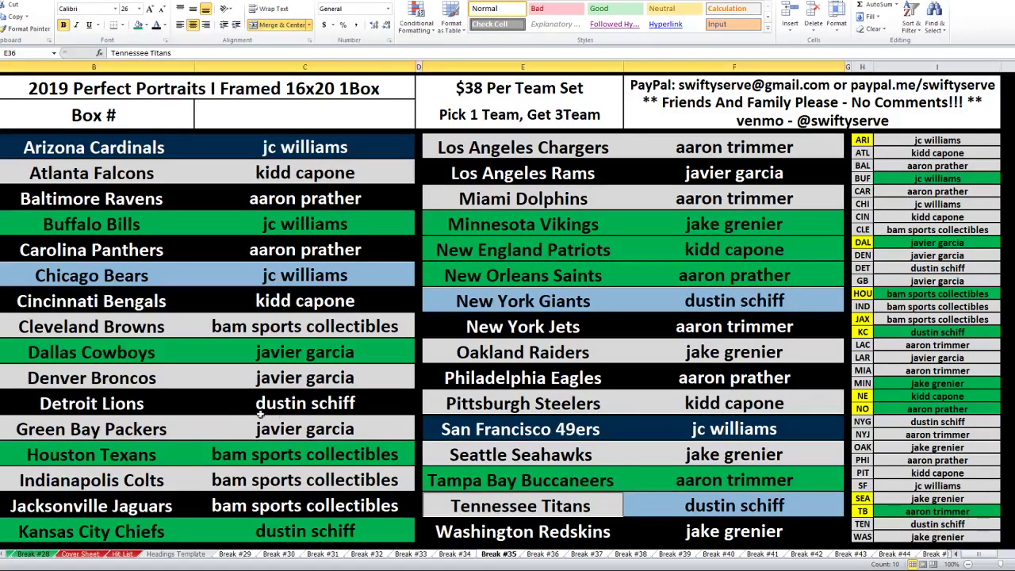
left_click_drag(189, 406, 214, 406)
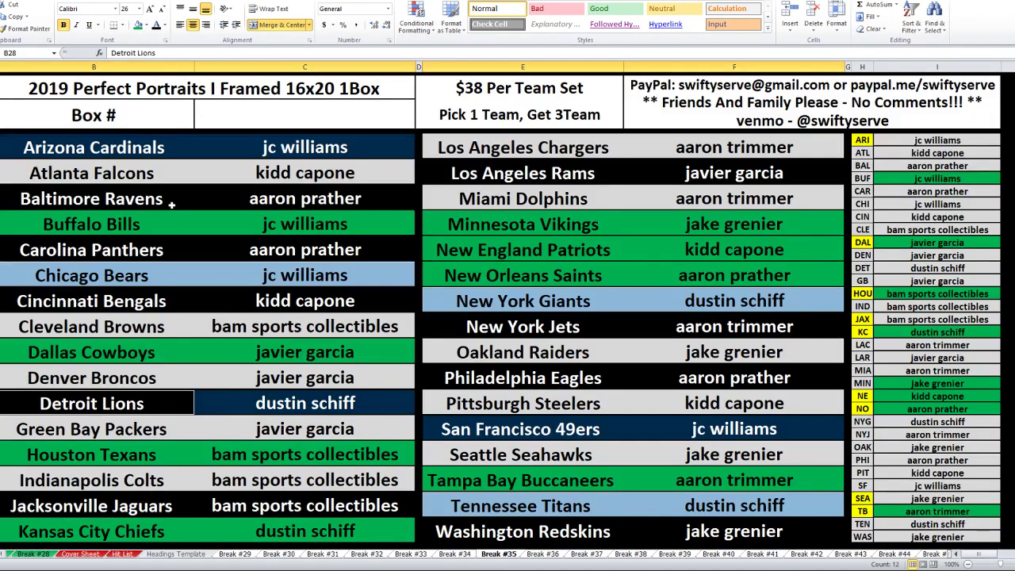
left_click(138, 25)
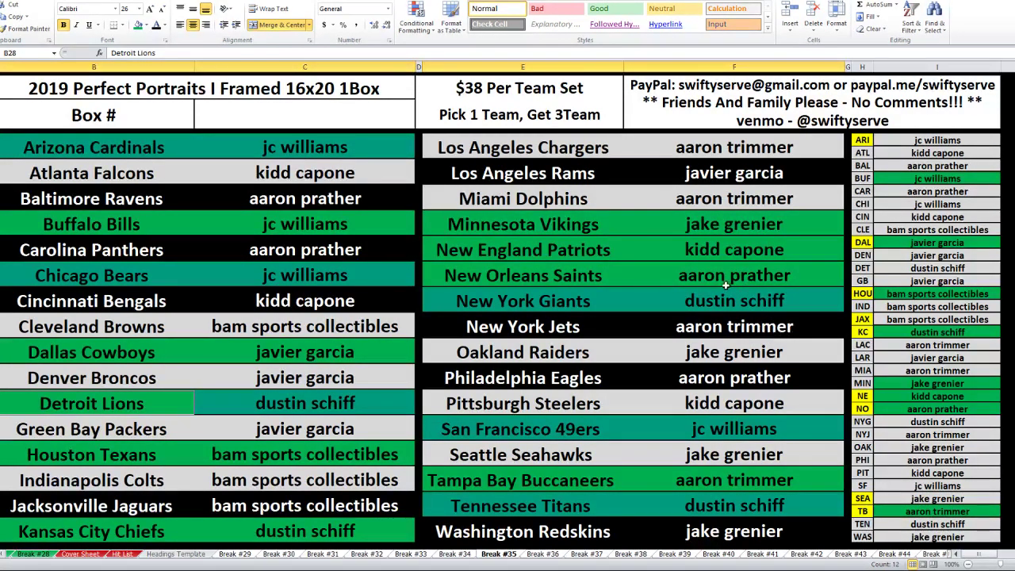
Fill the Rams, Packers and Broncos rows green.
left_click_drag(607, 172, 681, 173)
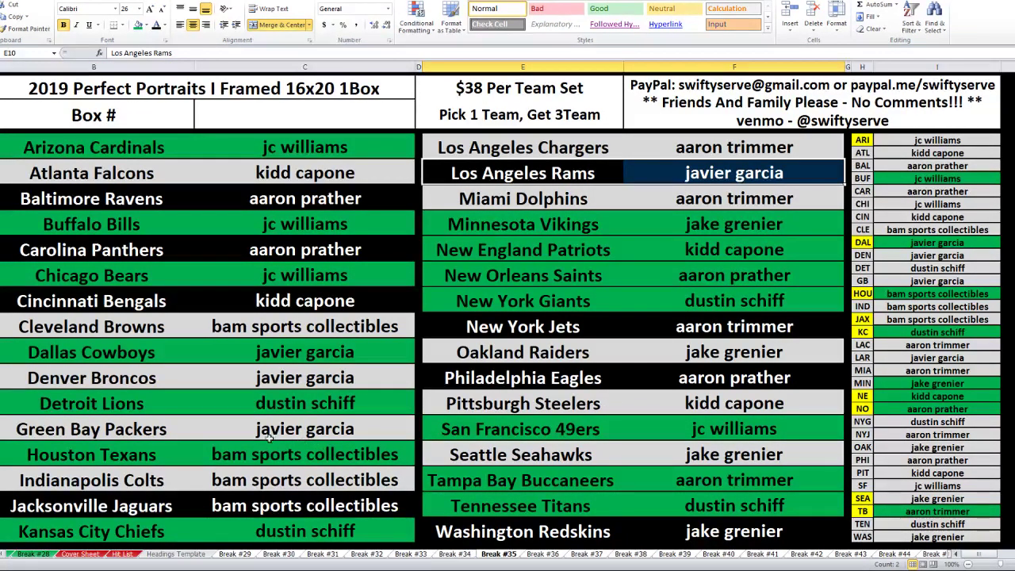
left_click_drag(161, 426, 217, 428)
left_click_drag(159, 376, 233, 374)
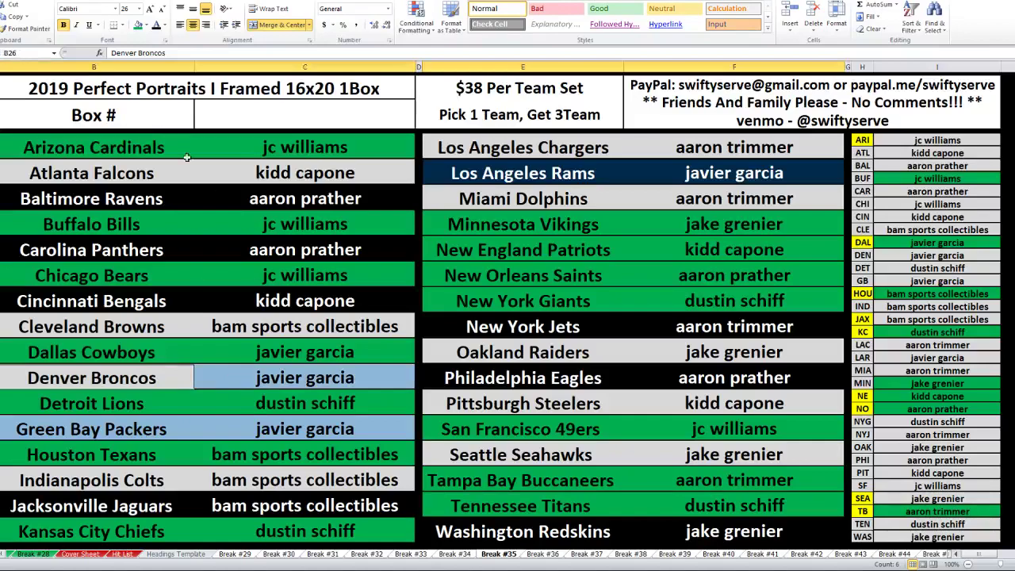
left_click(139, 25)
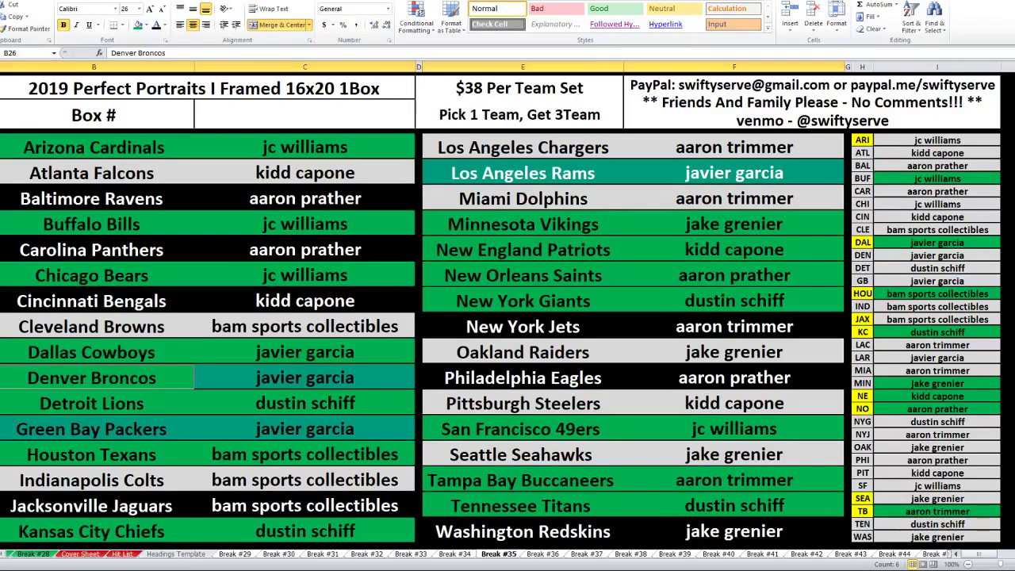
Append 4 to the B5 header text so it reads Box #4.
left_click(119, 119)
left_click(146, 53)
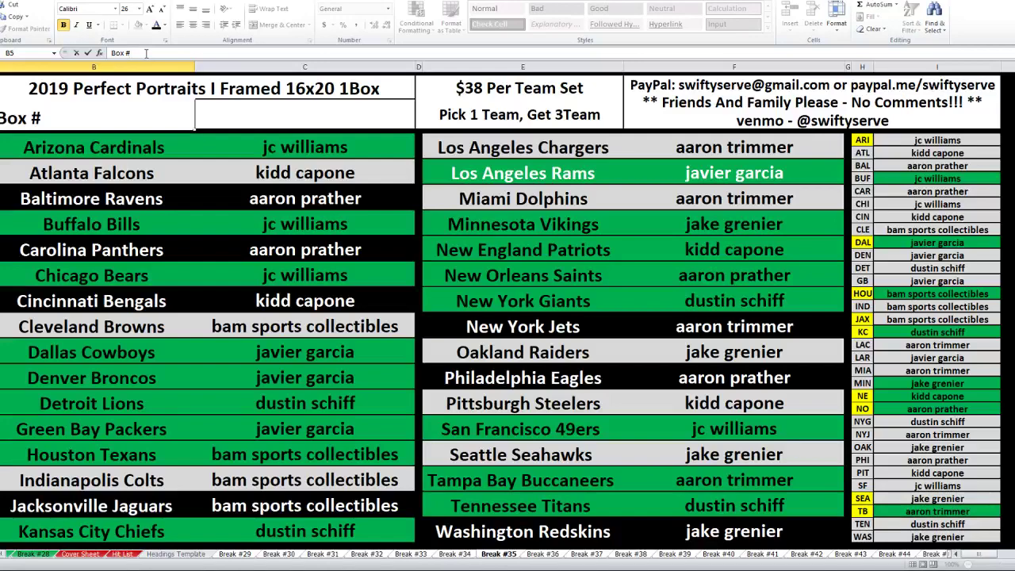
type("4")
key("Escape")
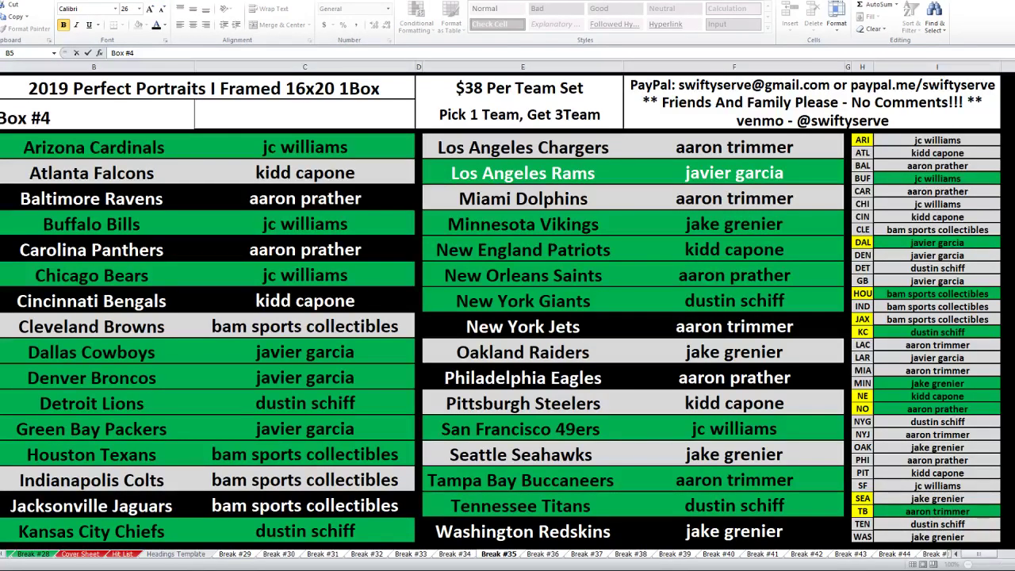
Fill the Rams, Jets and Chargers-through-Dolphins rows green.
left_click_drag(565, 173, 667, 173)
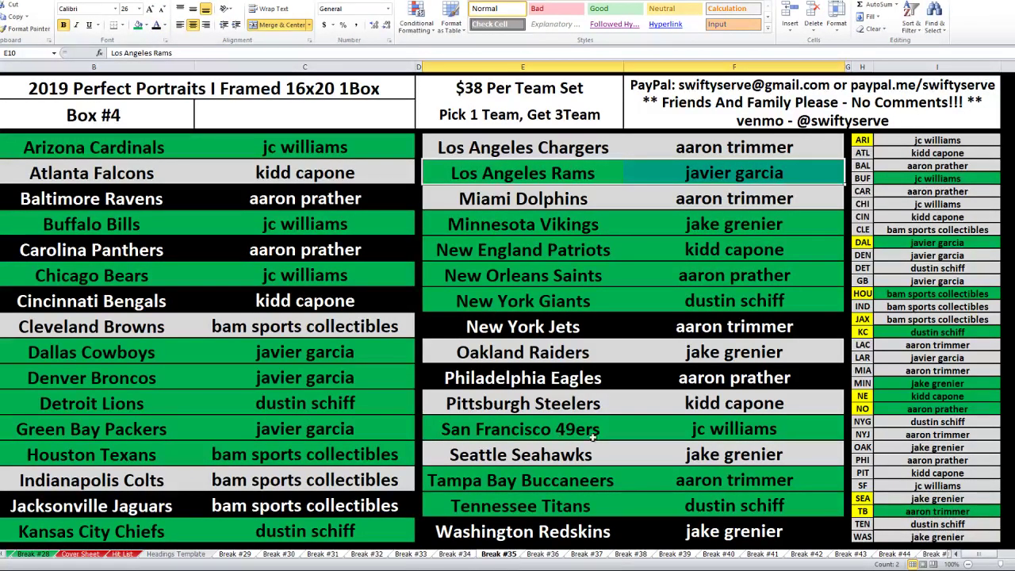
left_click_drag(594, 326, 666, 326)
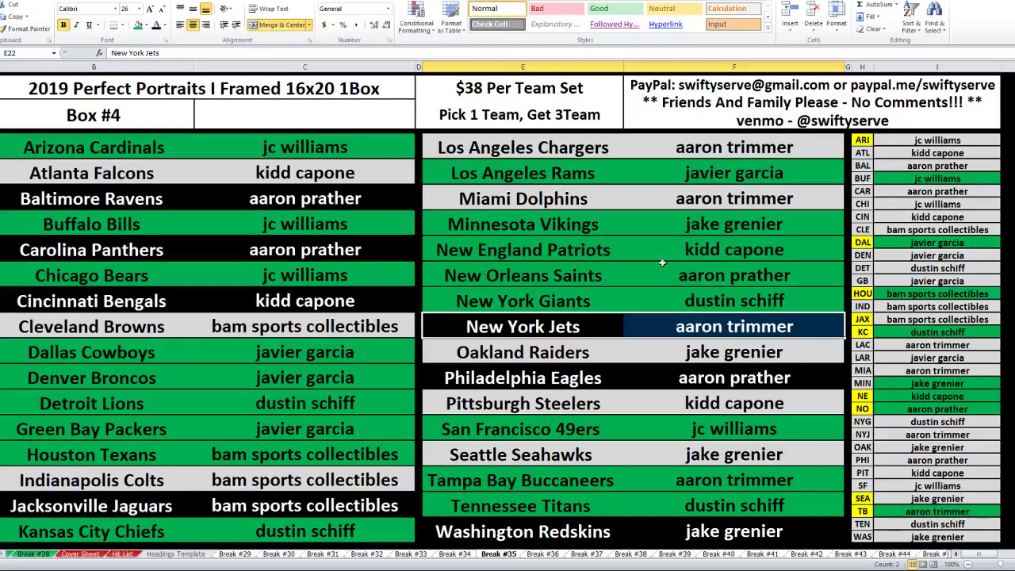
left_click_drag(564, 193, 646, 144)
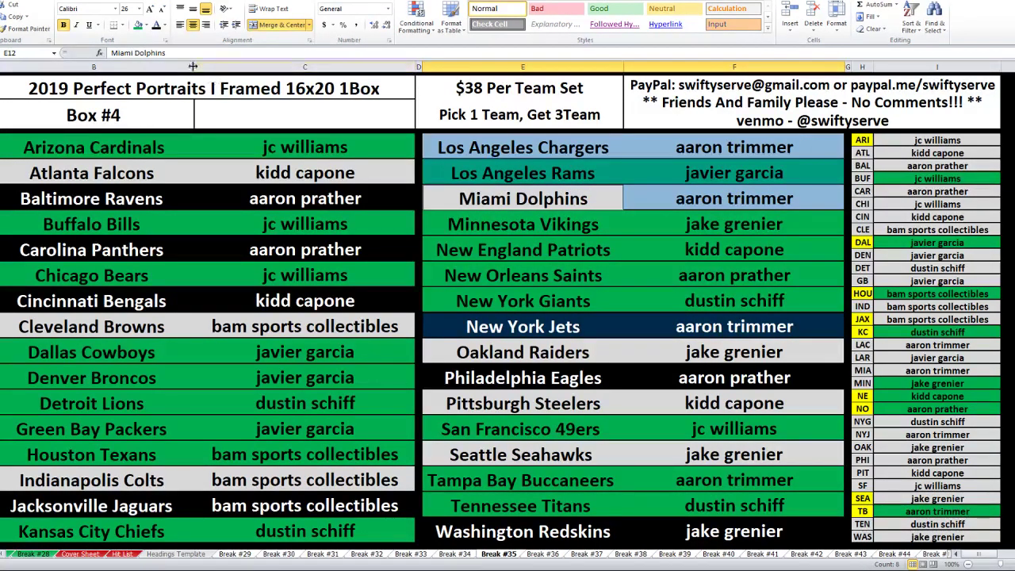
left_click(139, 26)
left_click_drag(154, 149, 359, 527)
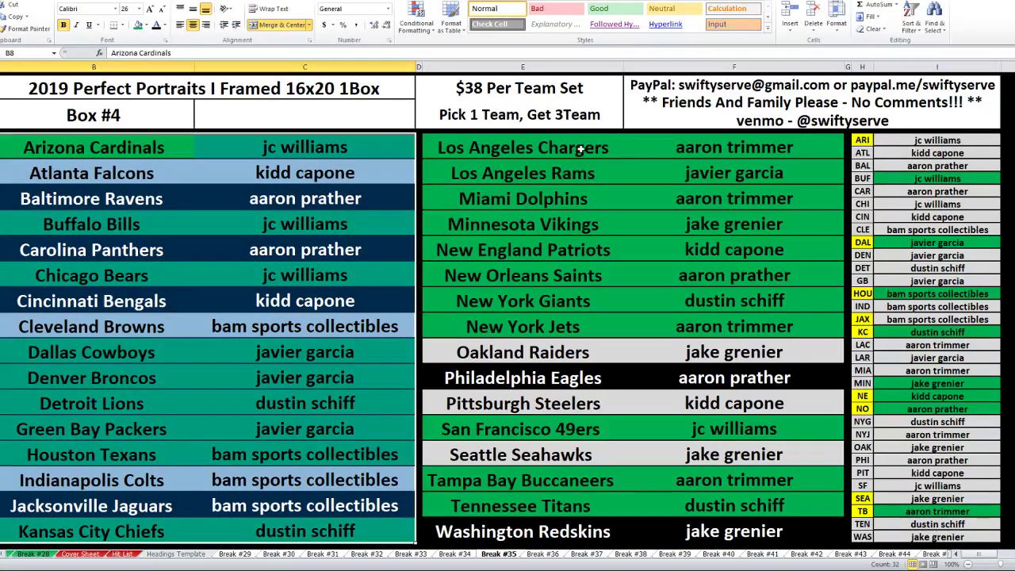
left_click_drag(581, 150, 755, 533)
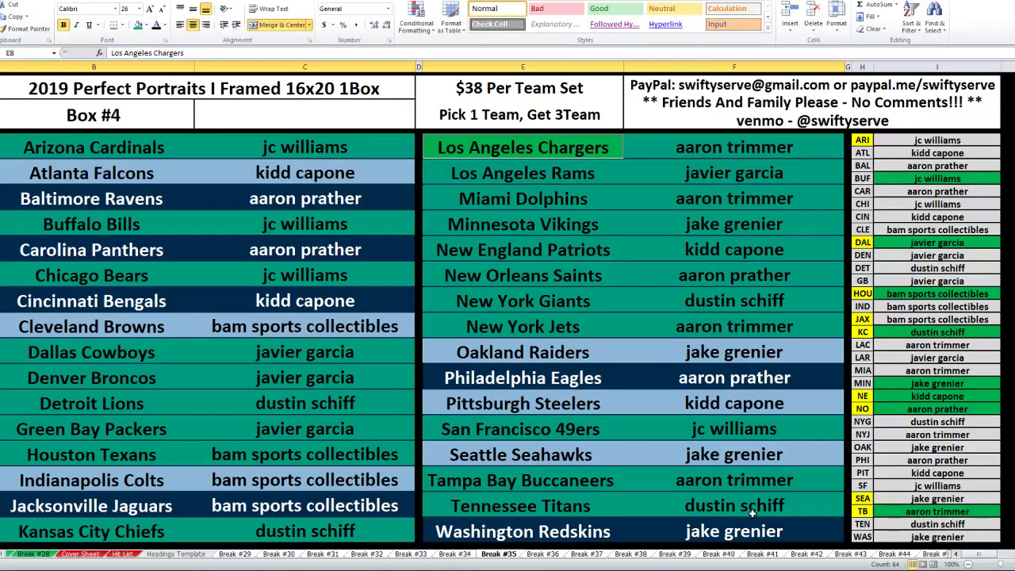
left_click(618, 481)
Swap the Steelers and Raiders buyers, retyping both names in capitals.
left_click(730, 403)
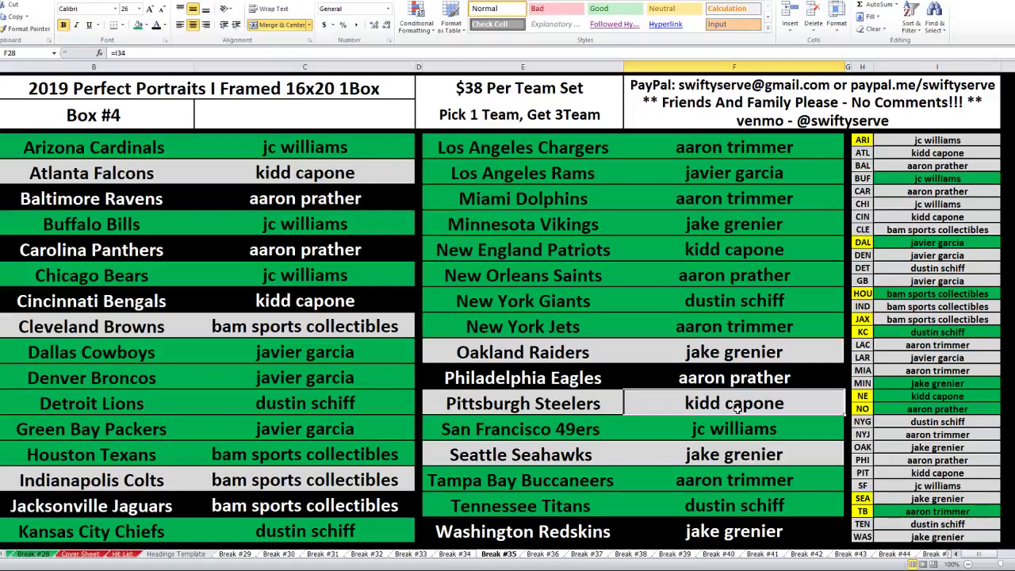
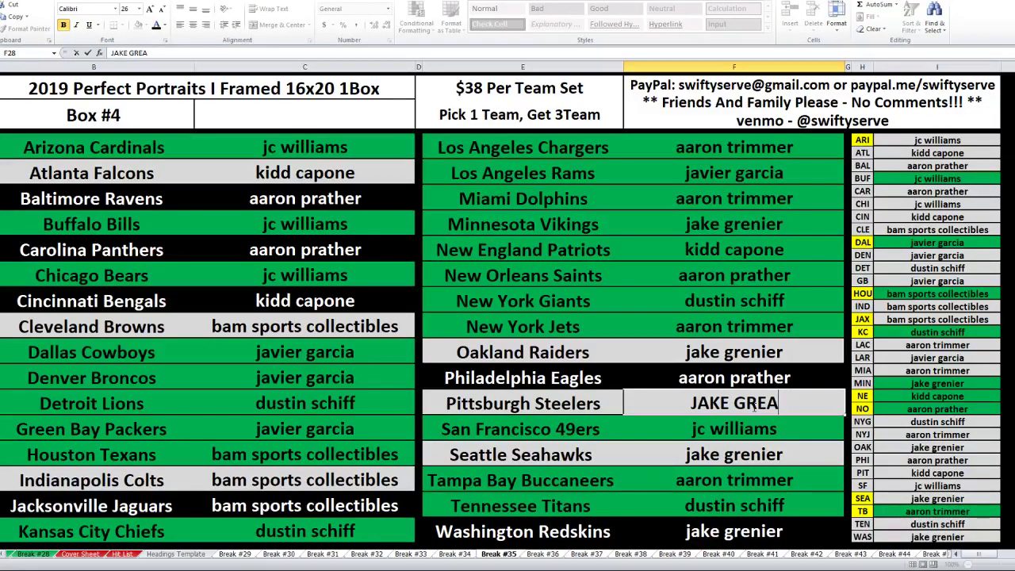
type("NIER")
key("Up")
key("Up")
key("Up")
key("Up")
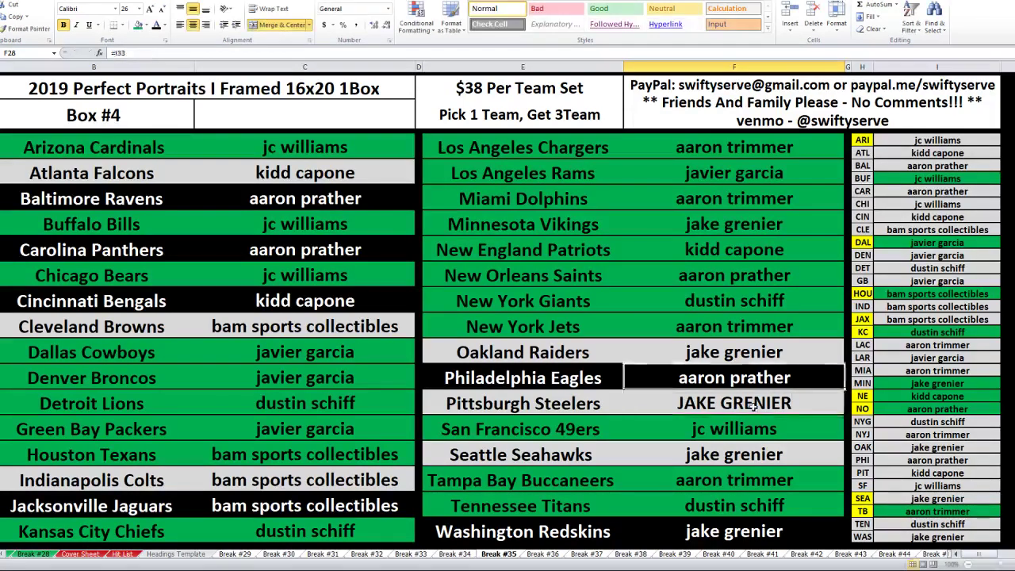
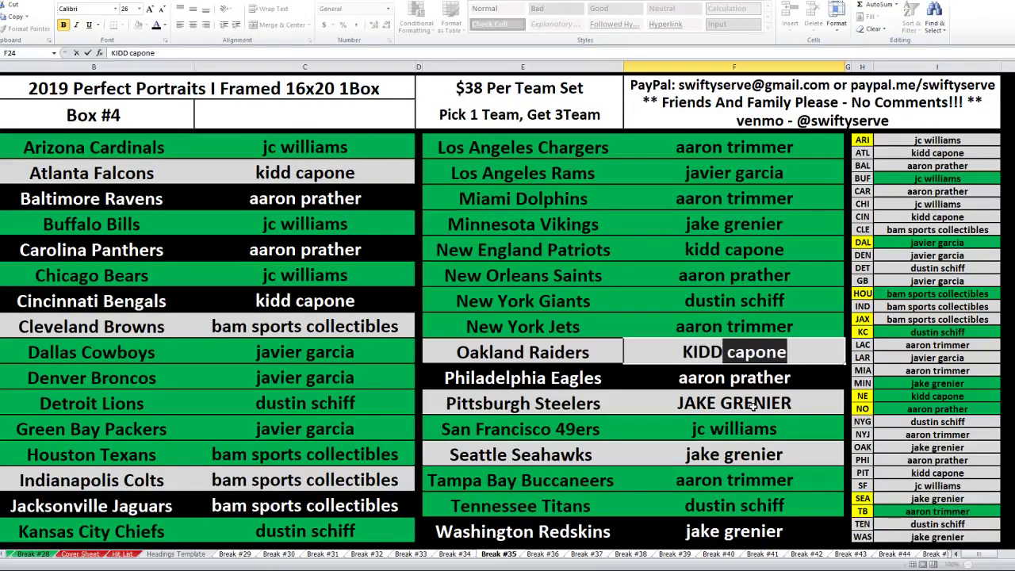
key("Return")
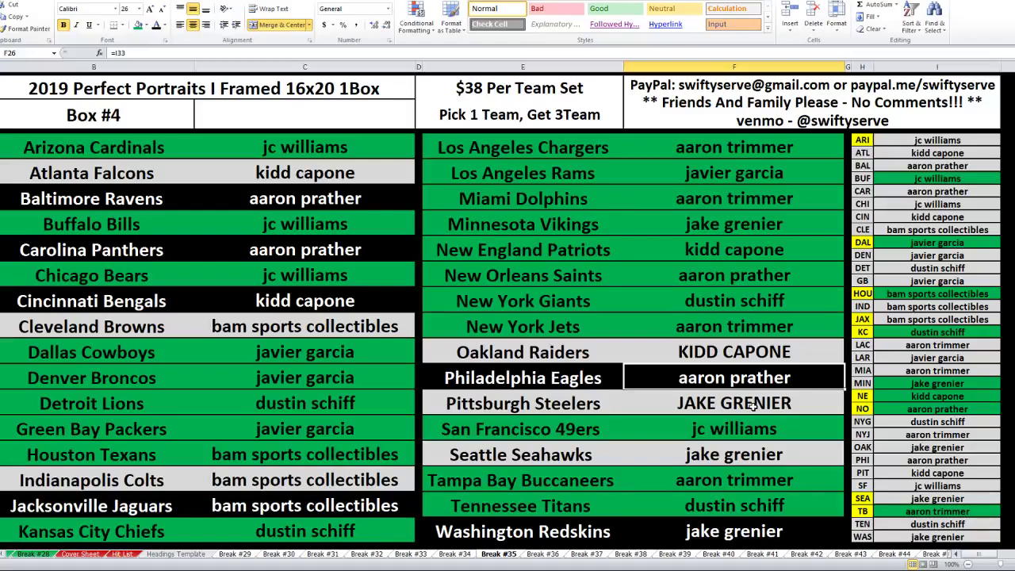
Select all team rows in both columns, including Eagles, Ravens and Panthers, and fill them green.
left_click_drag(576, 392, 688, 382)
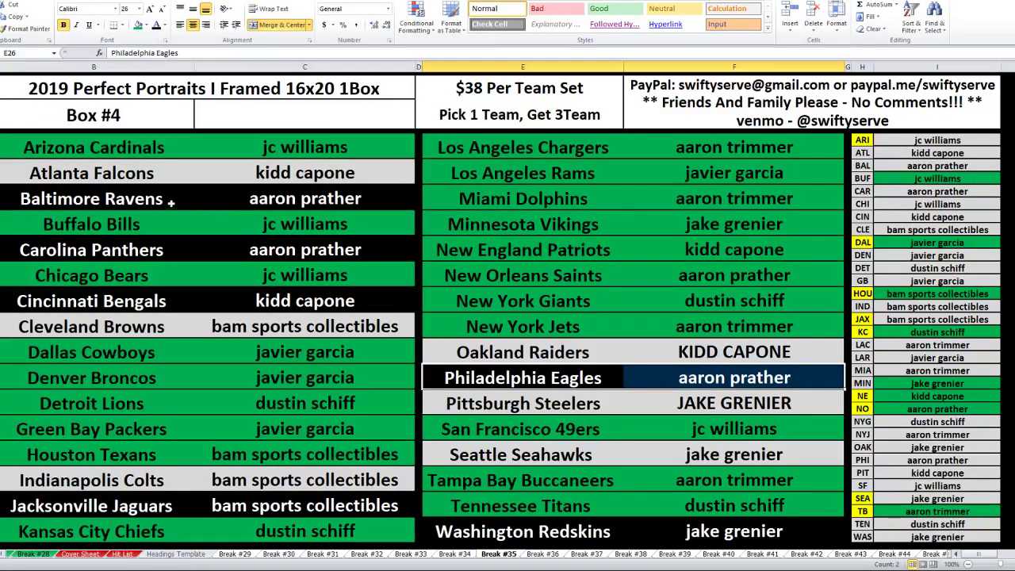
left_click_drag(171, 204, 260, 215, "ctrl")
left_click_drag(157, 254, 261, 252, "ctrl")
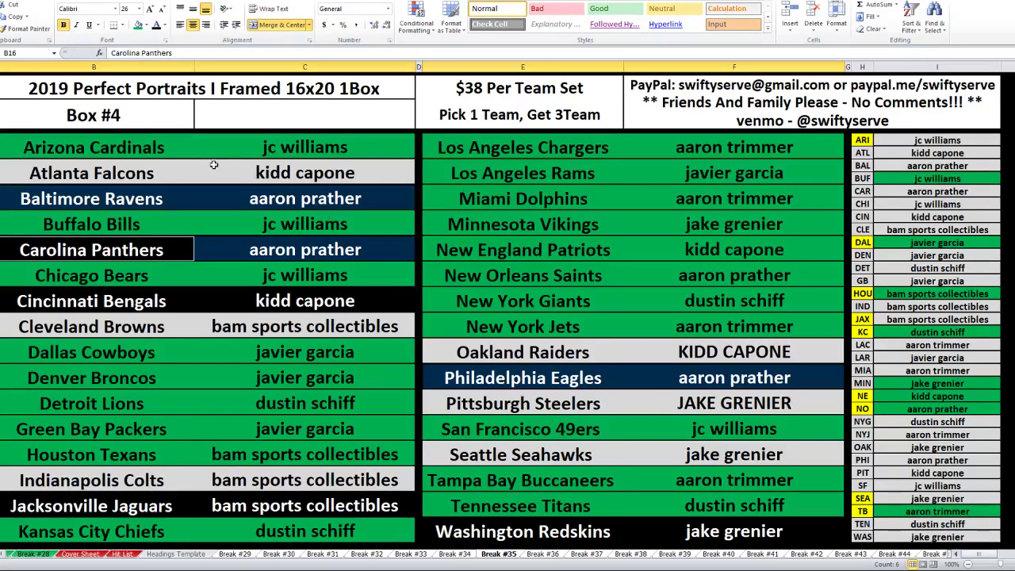
left_click_drag(155, 150, 295, 279)
left_click_drag(322, 493, 325, 511)
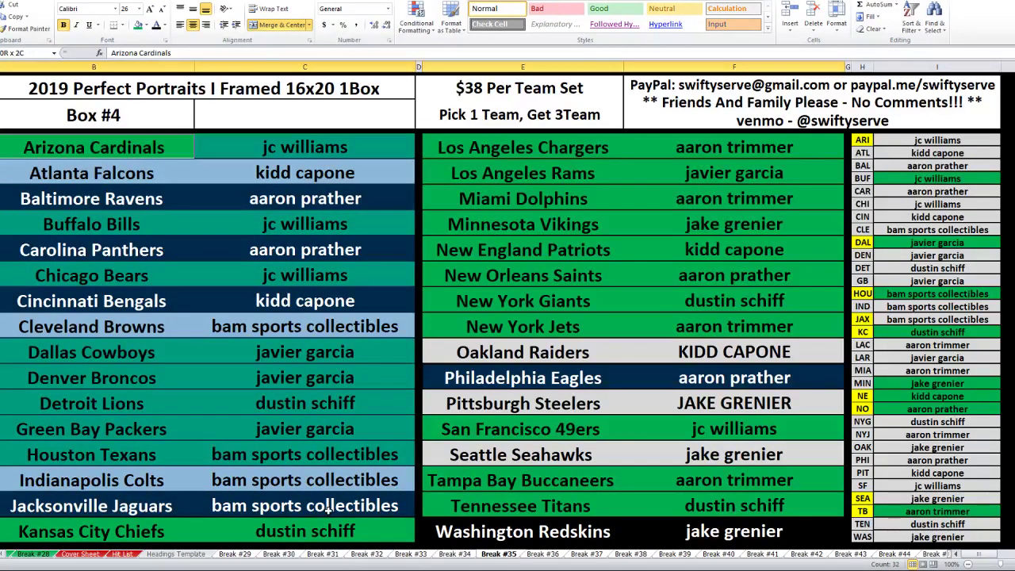
left_click_drag(578, 154, 750, 532)
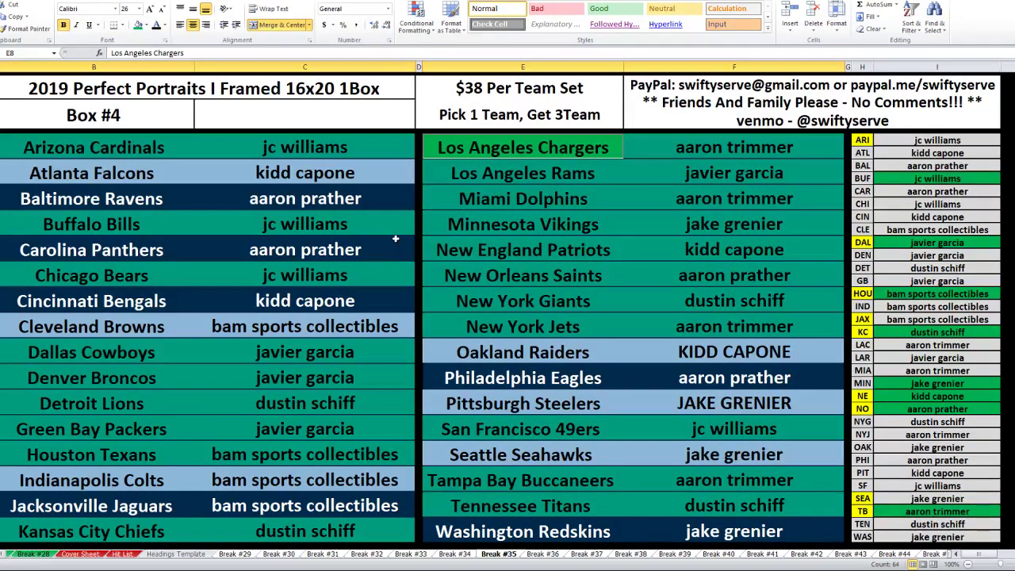
left_click(139, 26)
left_click(260, 120)
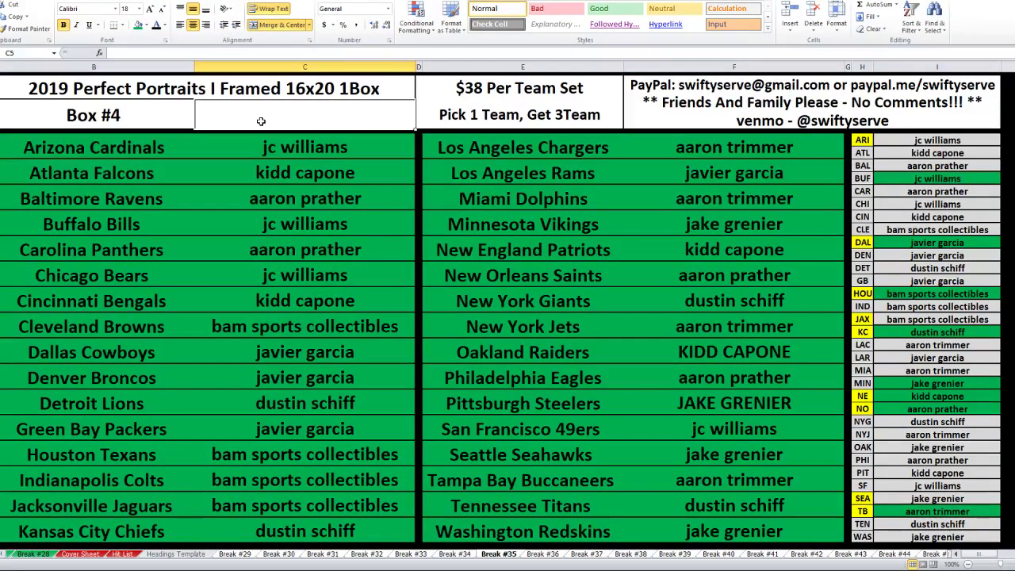